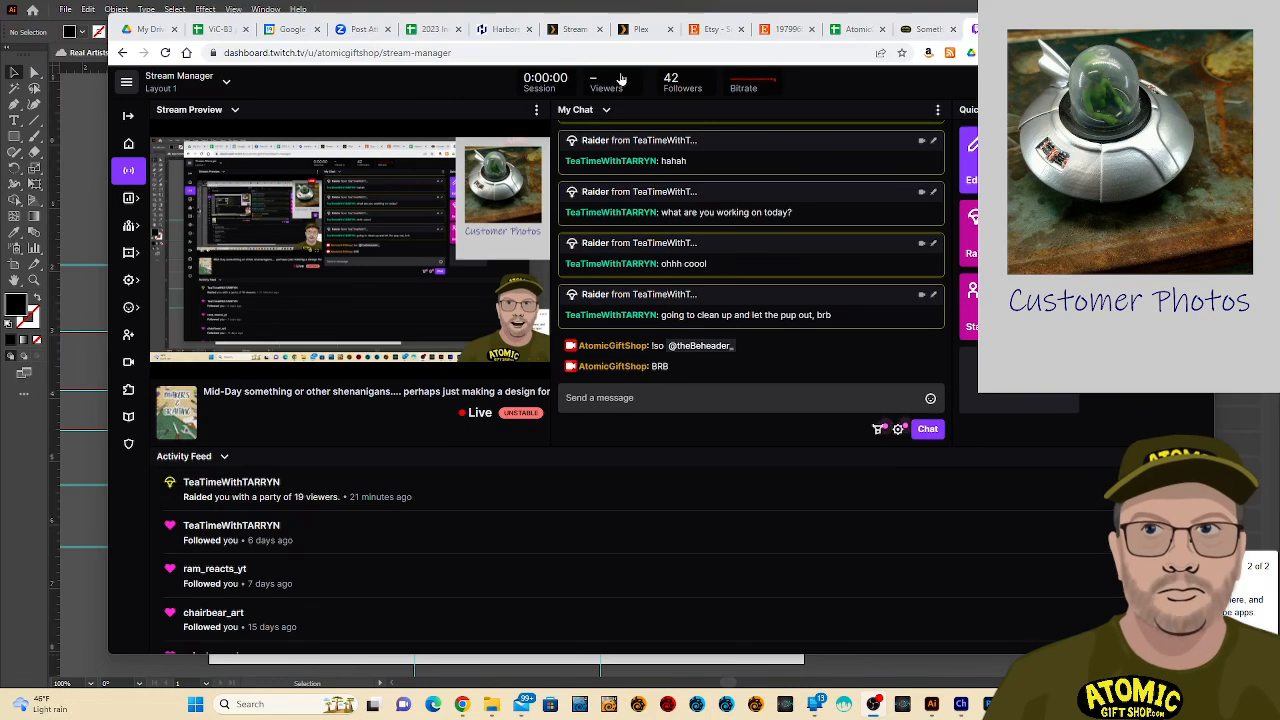
Put the stream manager browser window away and bring a Microsoft Edge window onto the main screen over the artwork.
{"action": "mouse_move", "coordinate": [765, 89]}
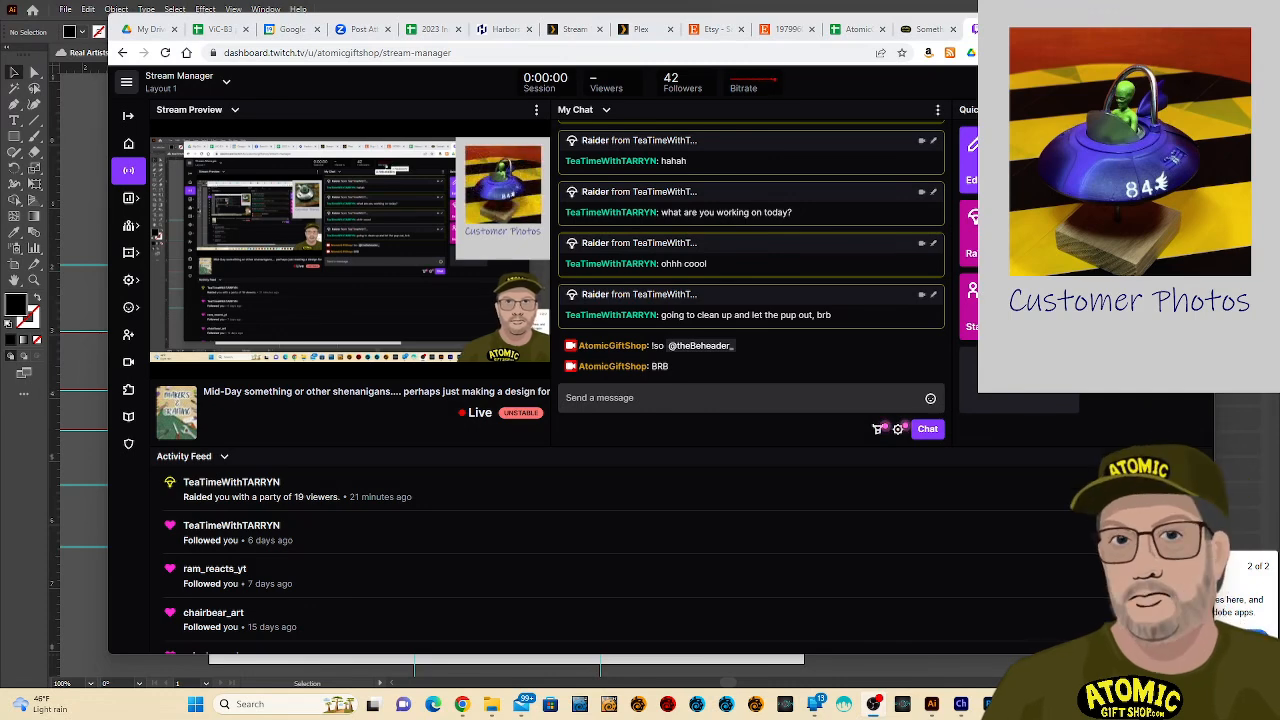
{"action": "left_click", "coordinate": [1137, 22]}
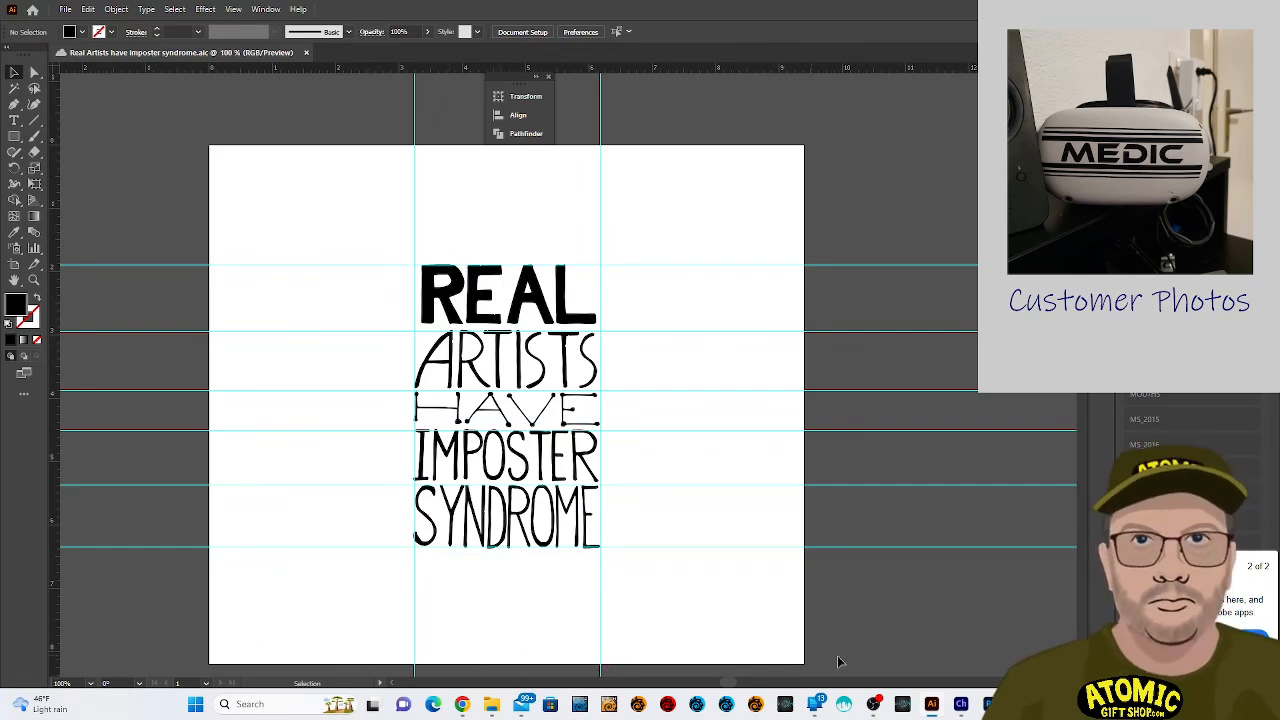
{"action": "mouse_move", "coordinate": [820, 713]}
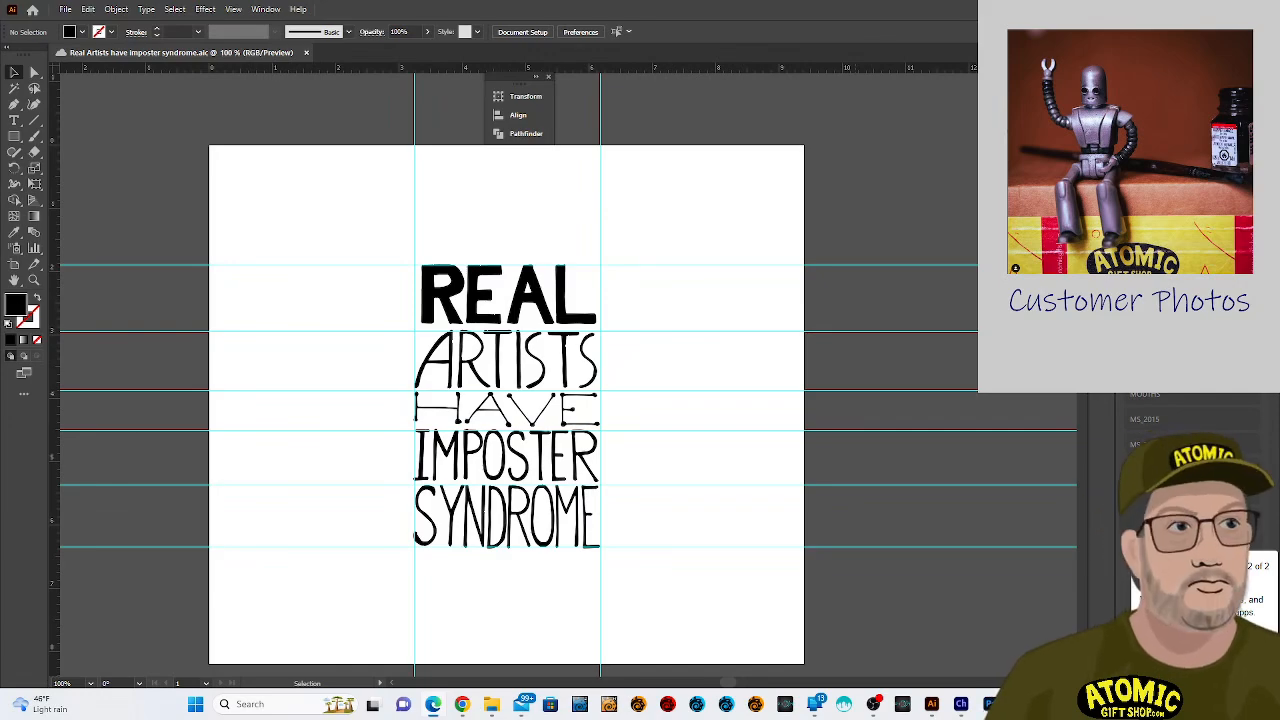
{"action": "left_click_drag", "start_coordinate": [1279, 309], "coordinate": [999, 210]}
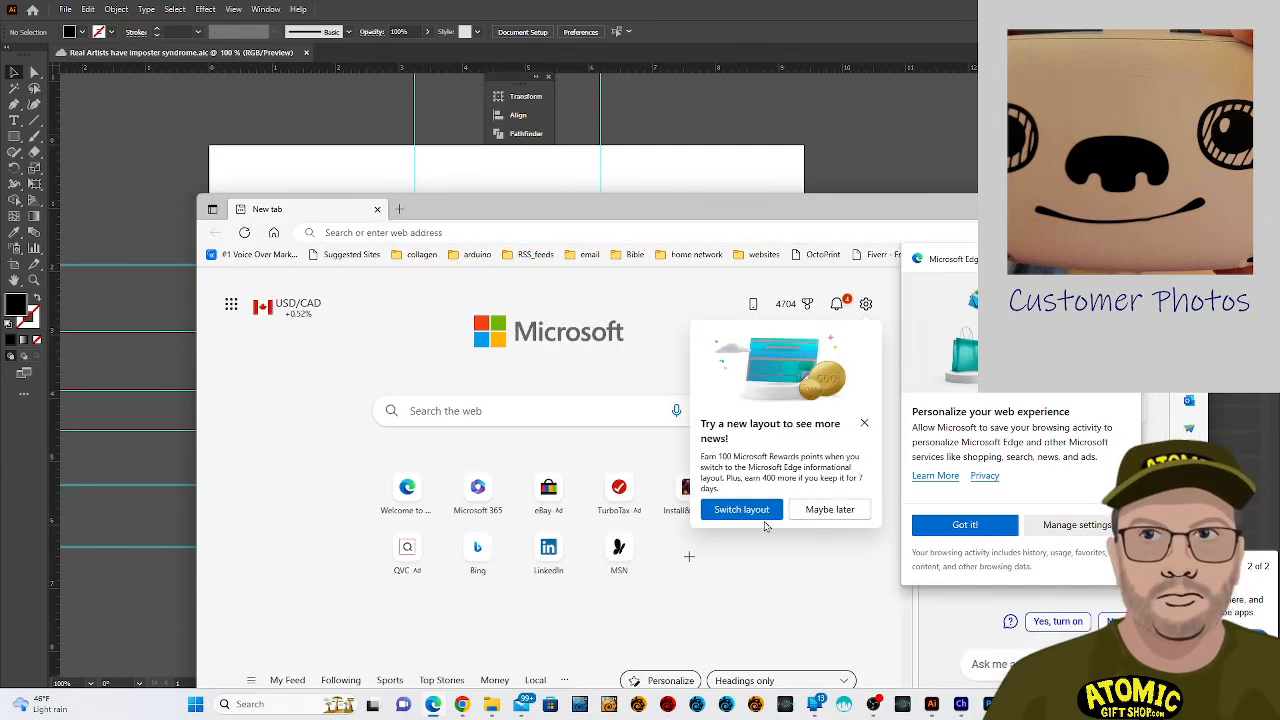
Switch the new tab page to the suggested layout and clear the personalization prompt and the chat sidebar.
{"action": "left_click", "coordinate": [752, 512]}
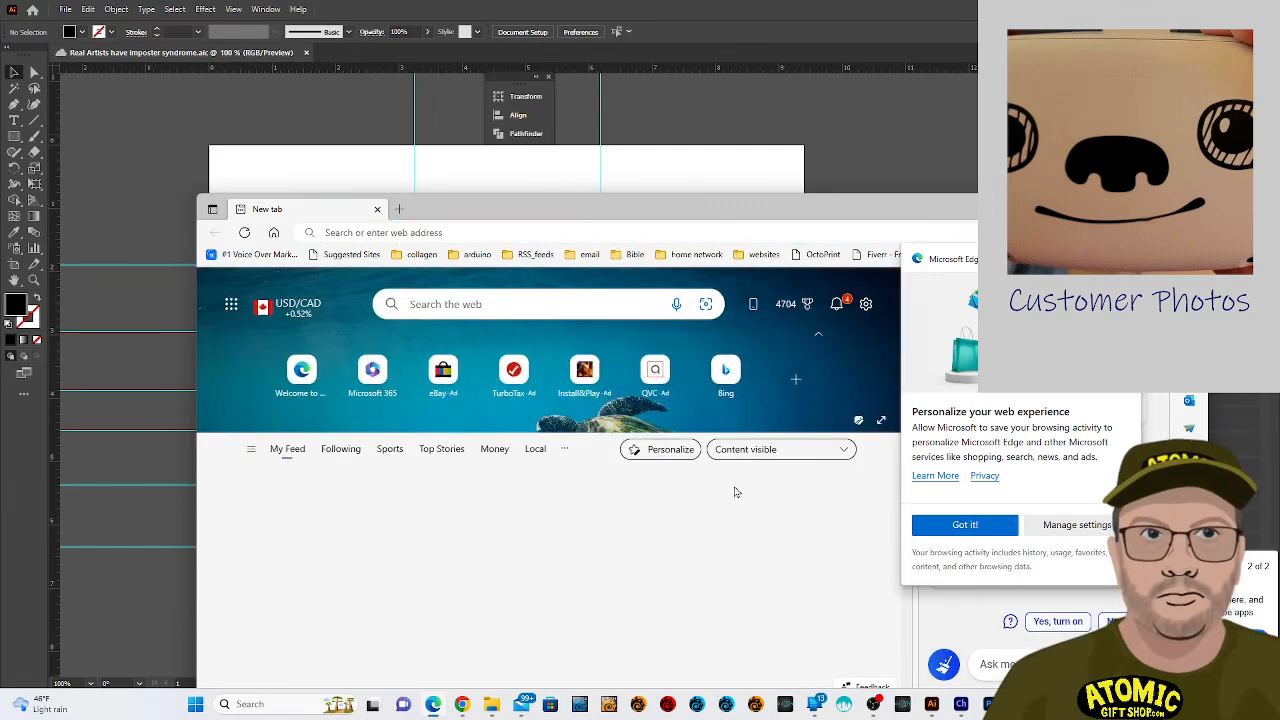
{"action": "left_click_drag", "start_coordinate": [814, 217], "coordinate": [800, 130]}
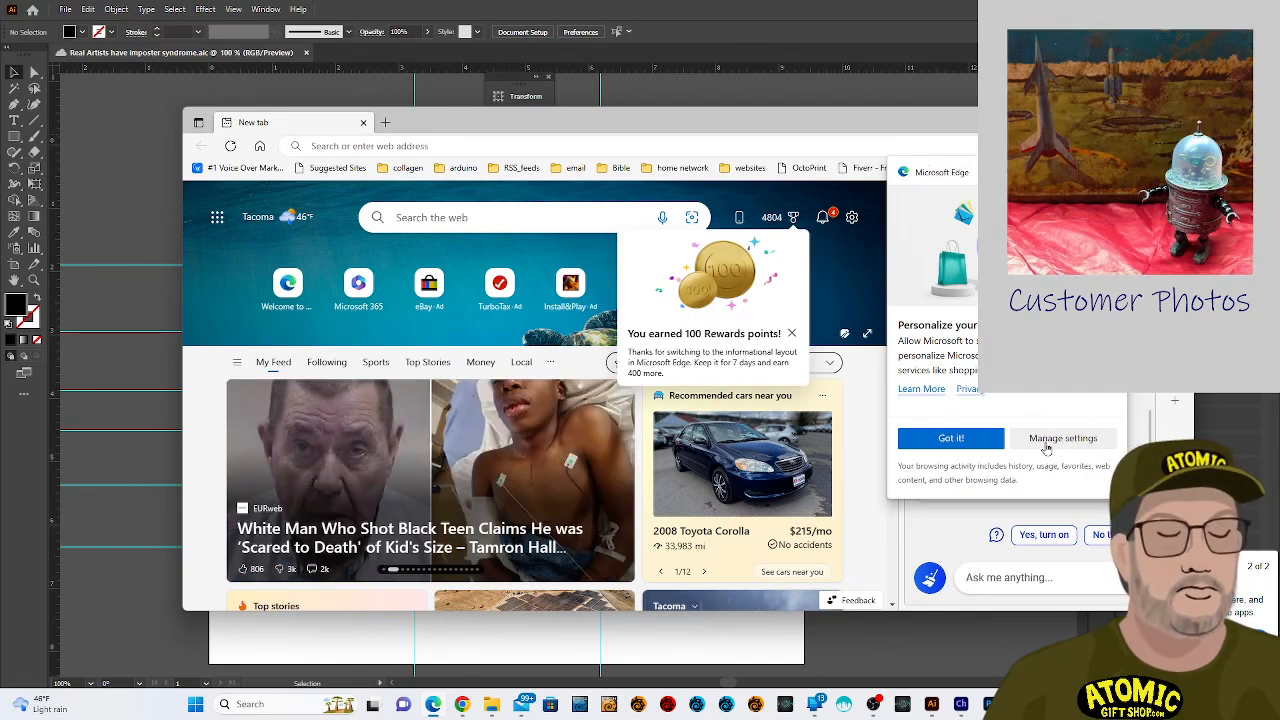
{"action": "left_click", "coordinate": [975, 440]}
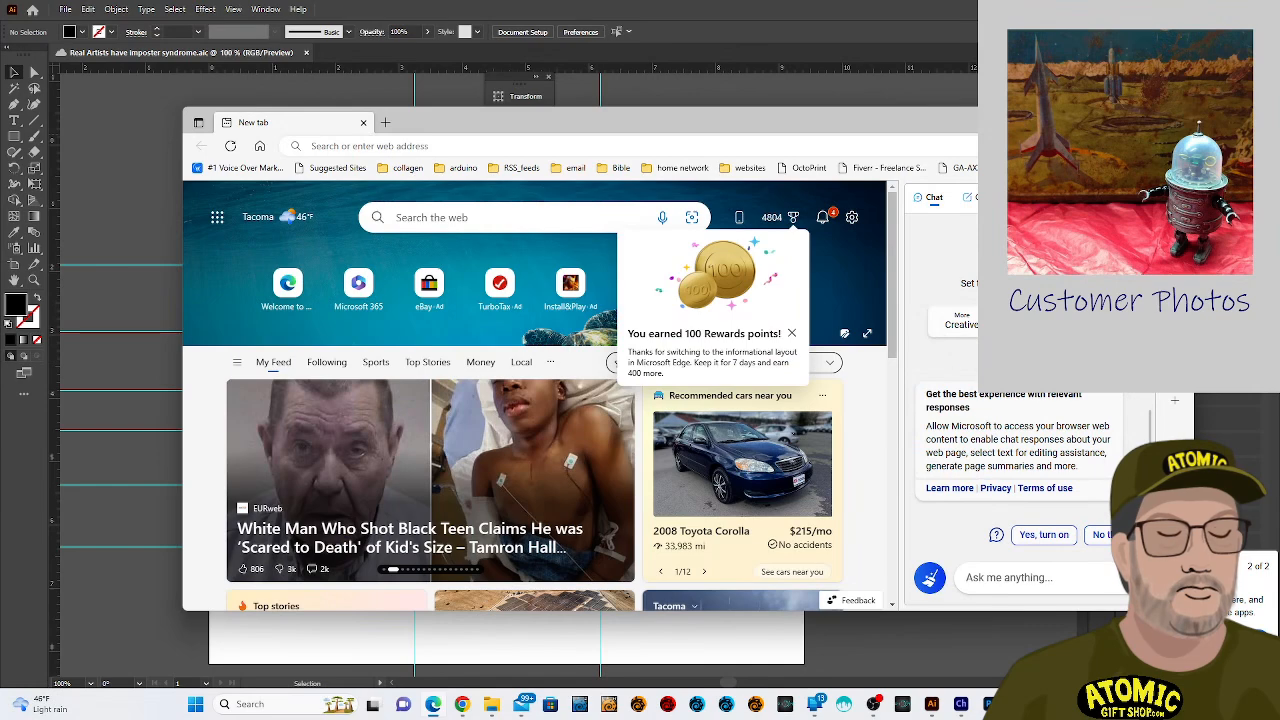
{"action": "left_click", "coordinate": [1135, 197]}
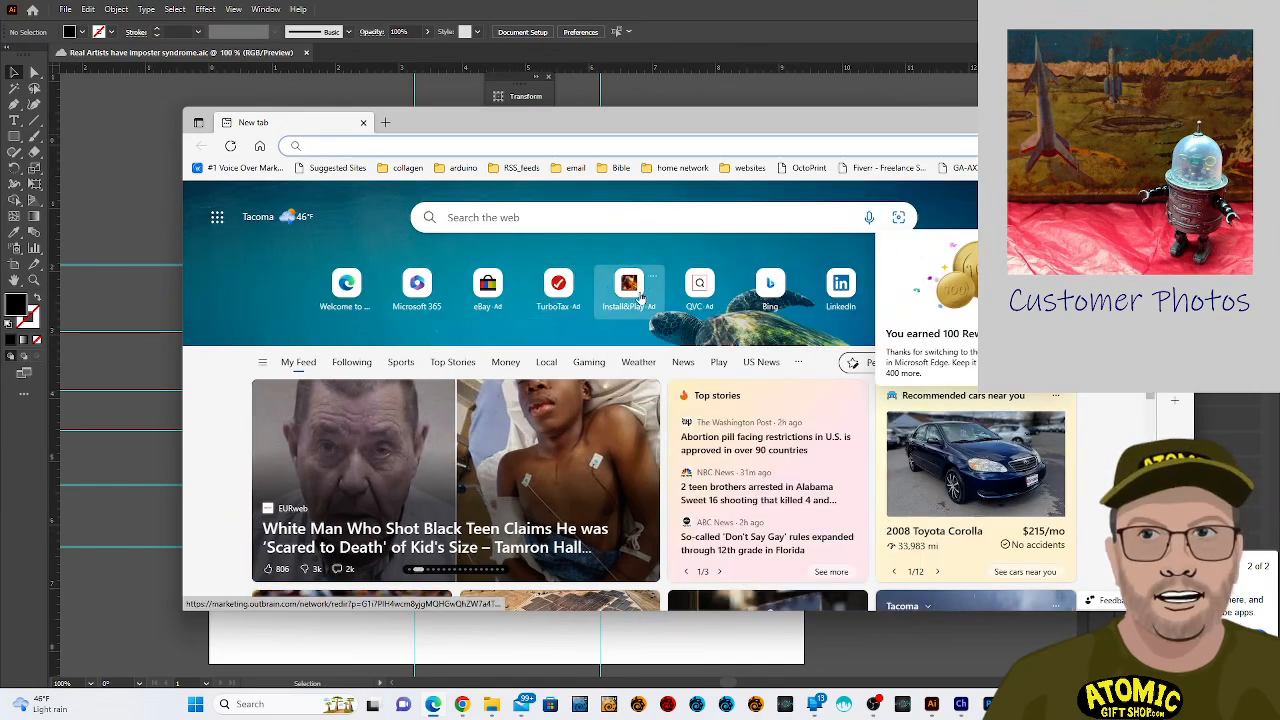
Open Bing Chat through the dinner party suggestion and set the conversation style to More Creative.
{"action": "left_click", "coordinate": [778, 287]}
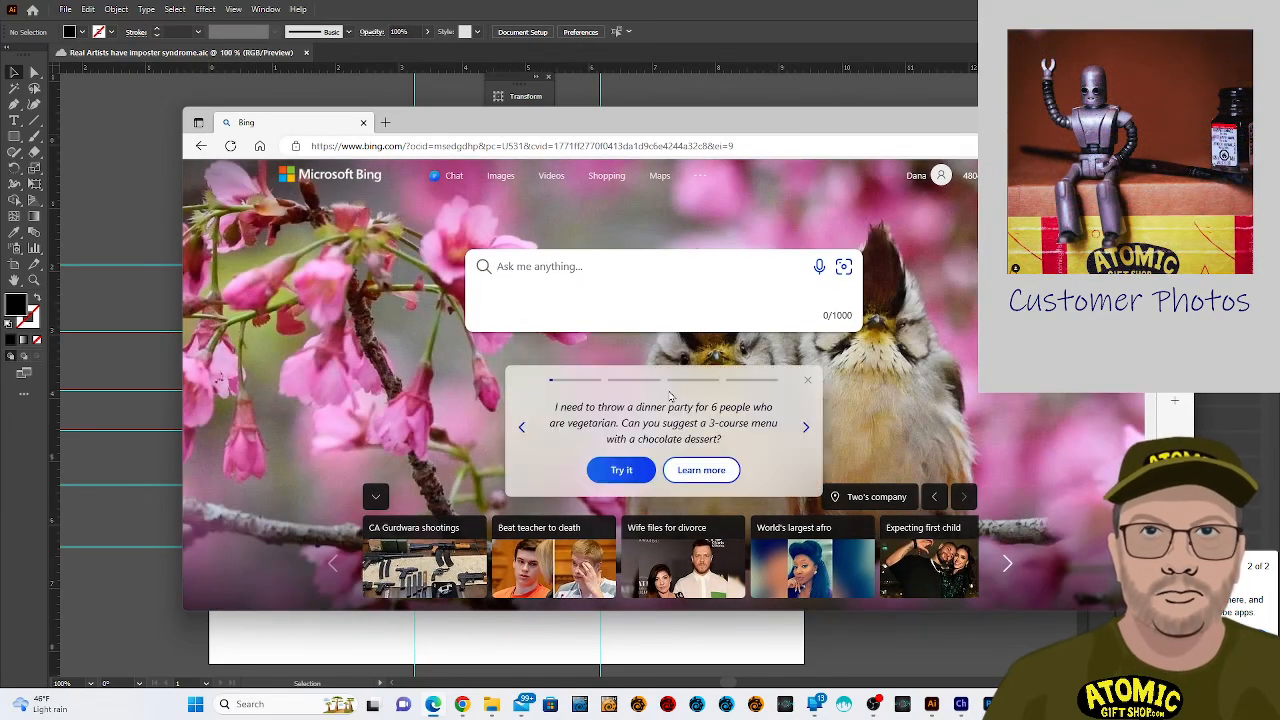
{"action": "left_click", "coordinate": [621, 470]}
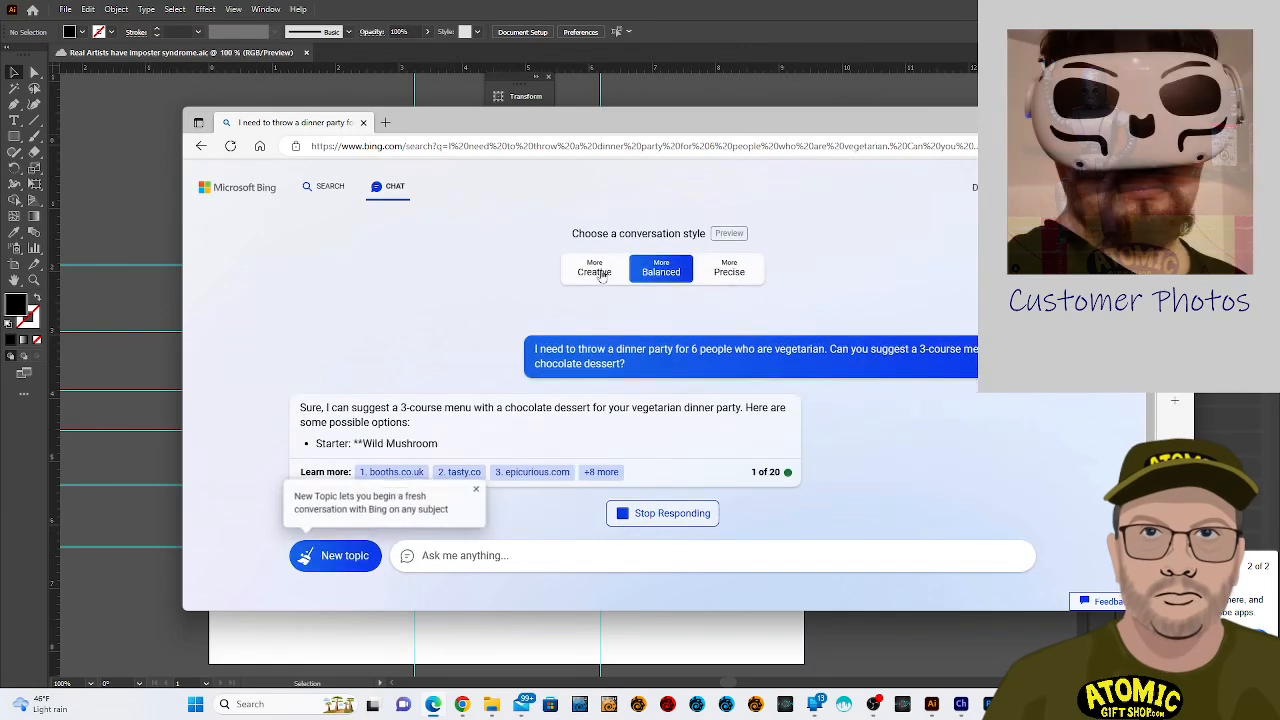
{"action": "left_click", "coordinate": [598, 277]}
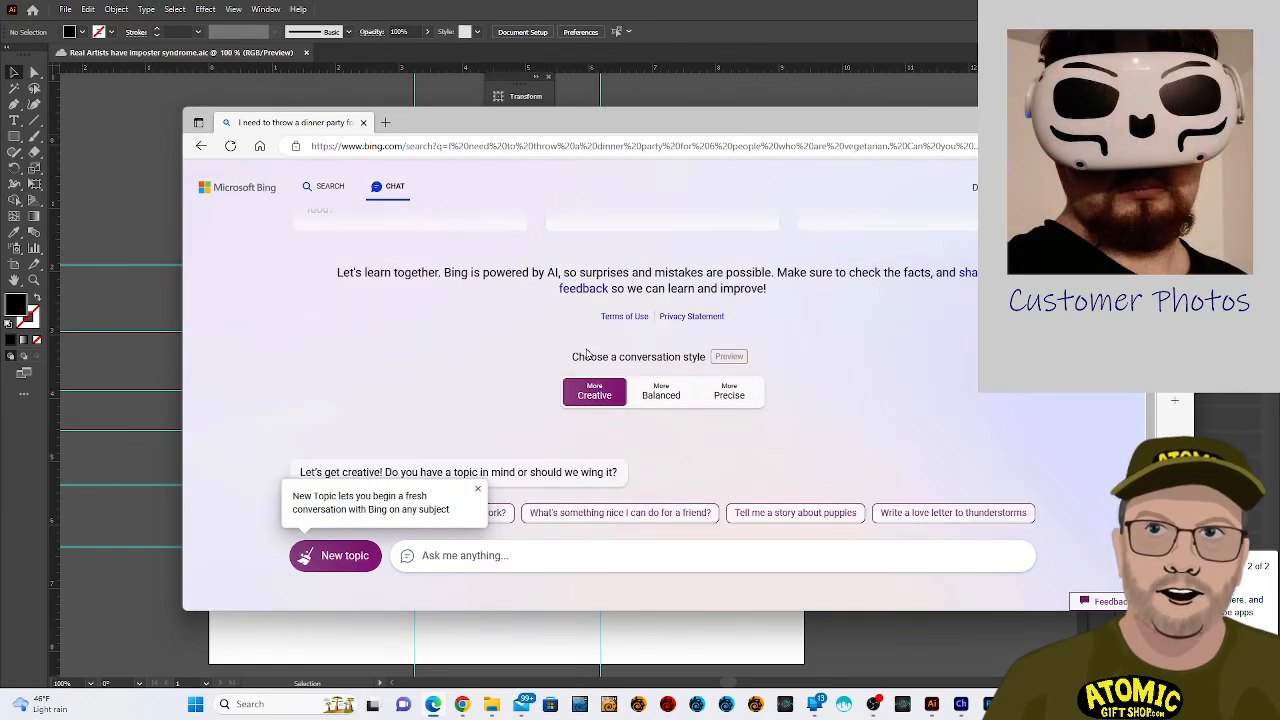
Ask Bing Chat to "draw an anrtist's palette".
{"action": "left_click", "coordinate": [606, 557]}
{"action": "type", "text": "draw an anrt"}
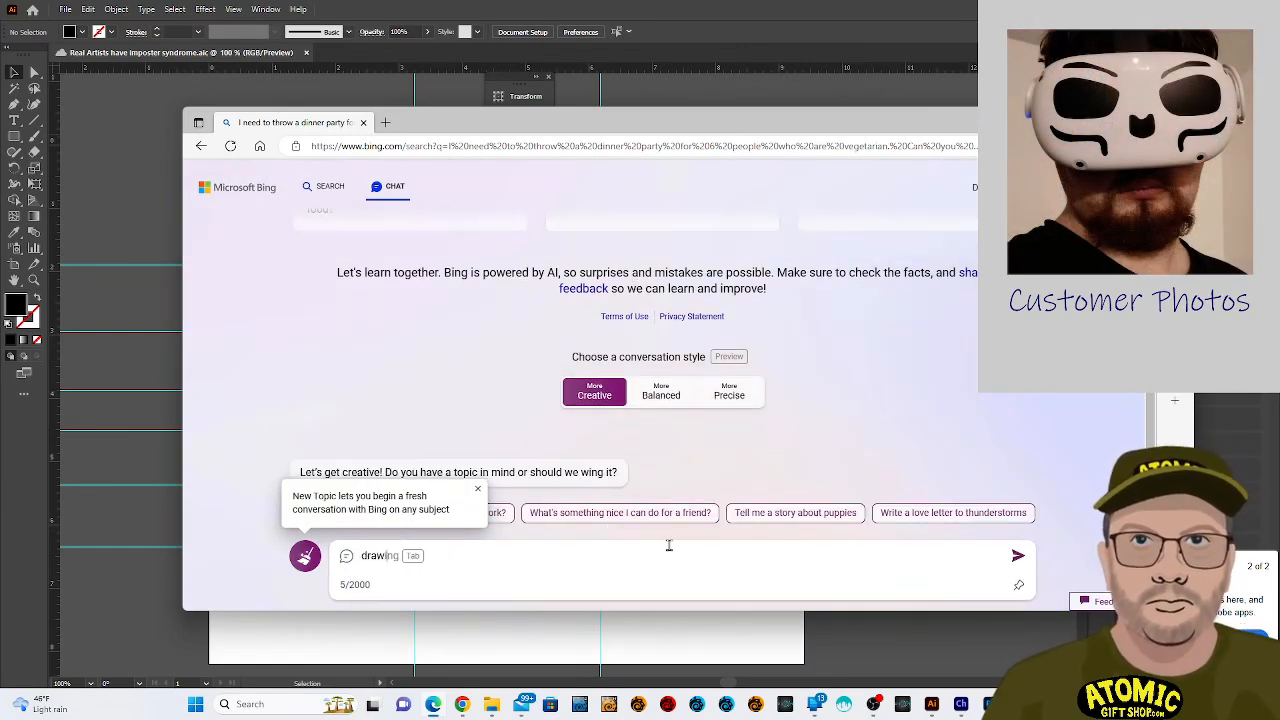
{"action": "type", "text": "ist"}
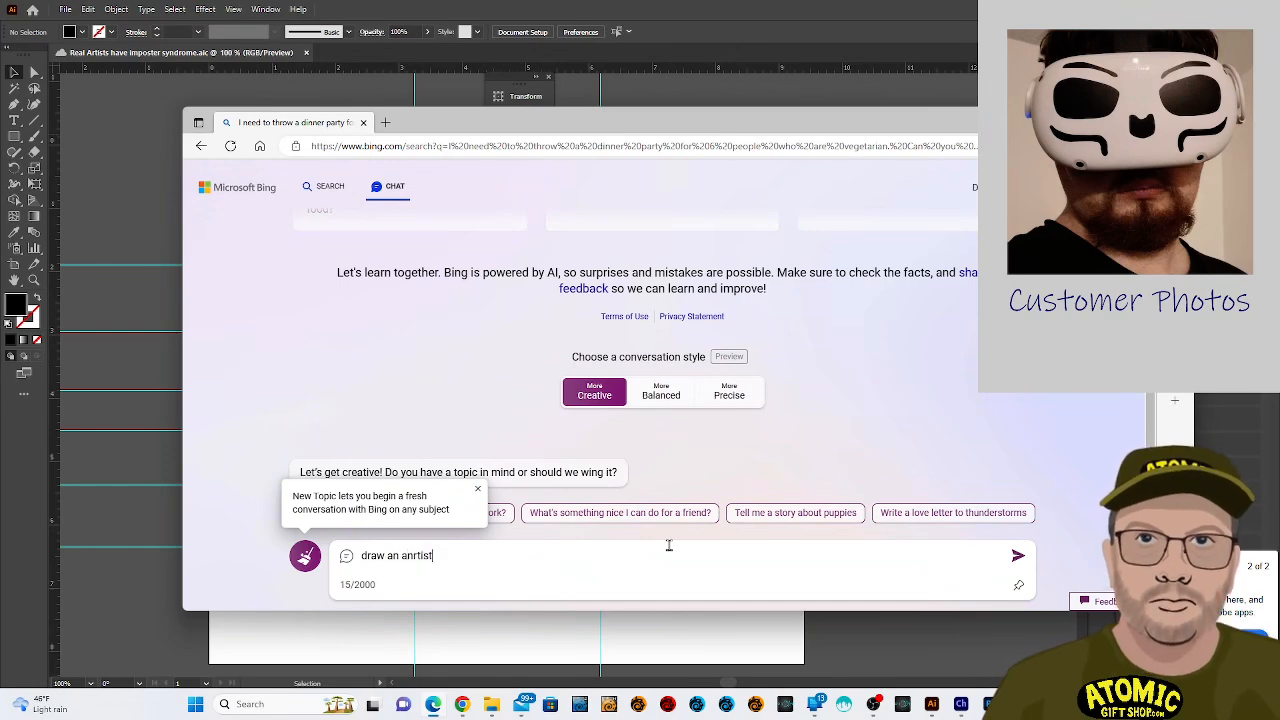
{"action": "type", "text": "'s pa"}
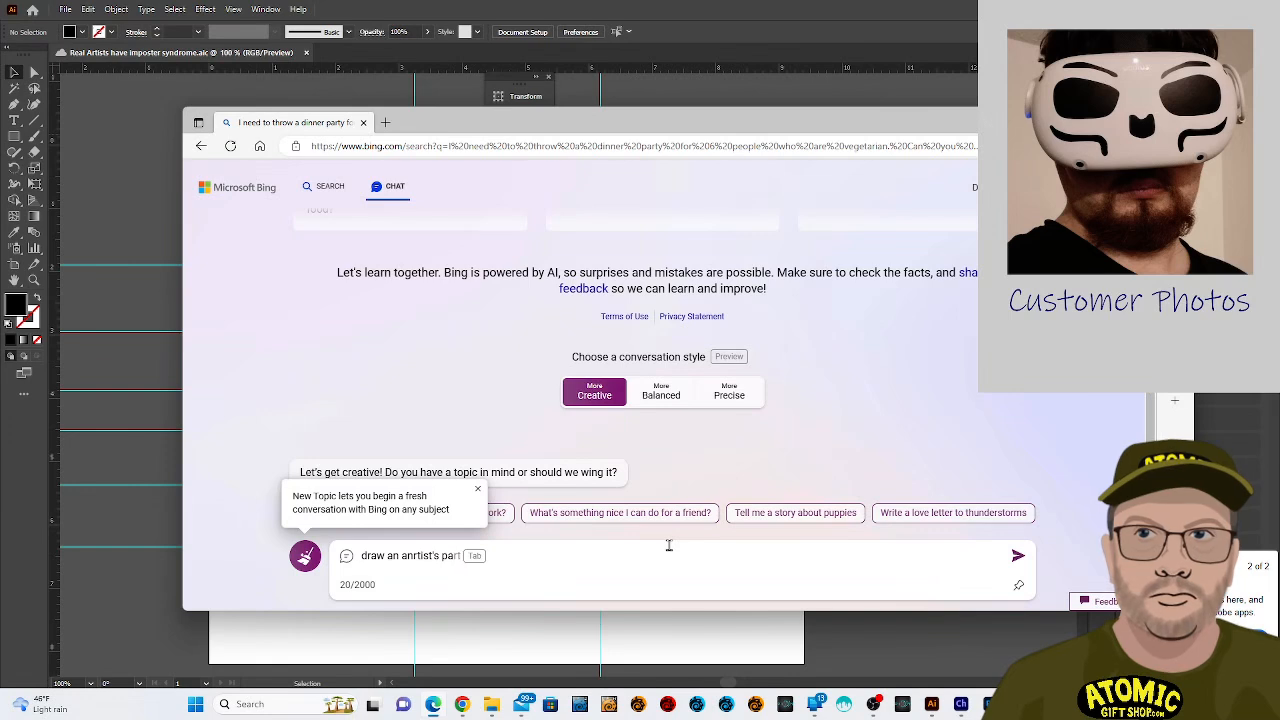
{"action": "type", "text": "lette"}
{"action": "key", "text": "Return"}
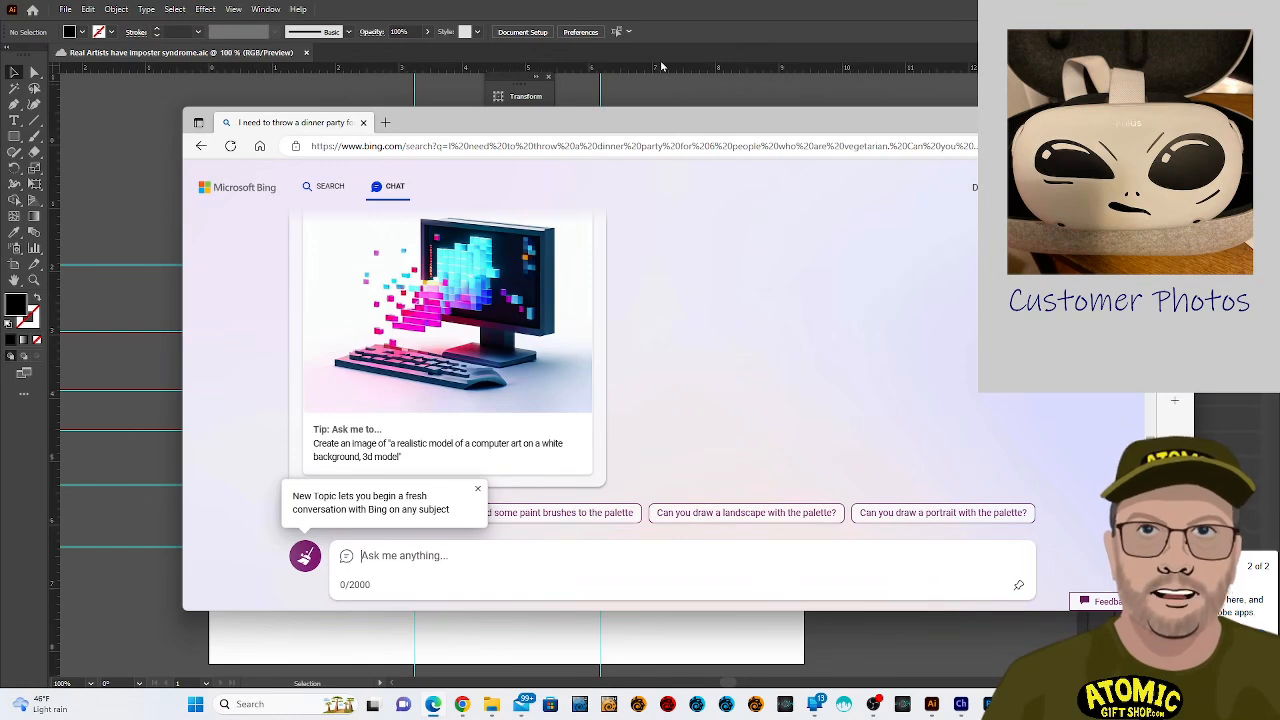
Open the second generated artist's palette image in Image Creator and download it.
{"action": "left_click_drag", "start_coordinate": [687, 107], "coordinate": [690, 37]}
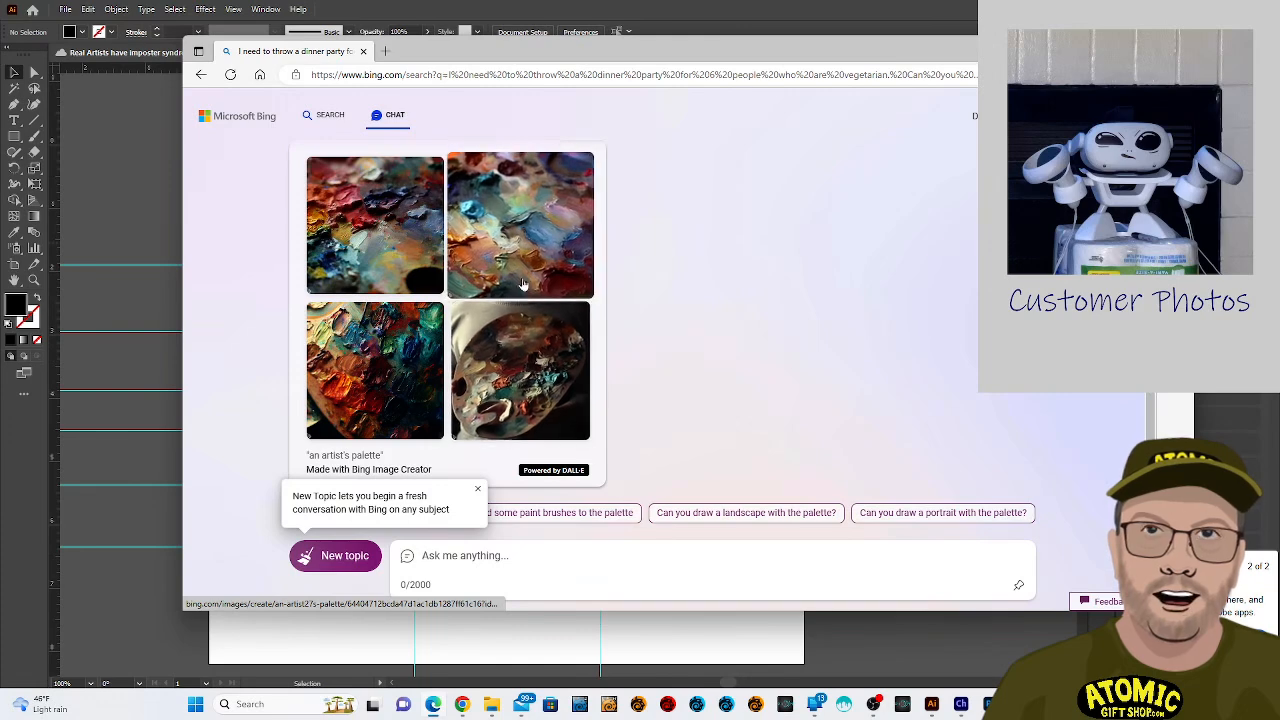
{"action": "left_click", "coordinate": [556, 220]}
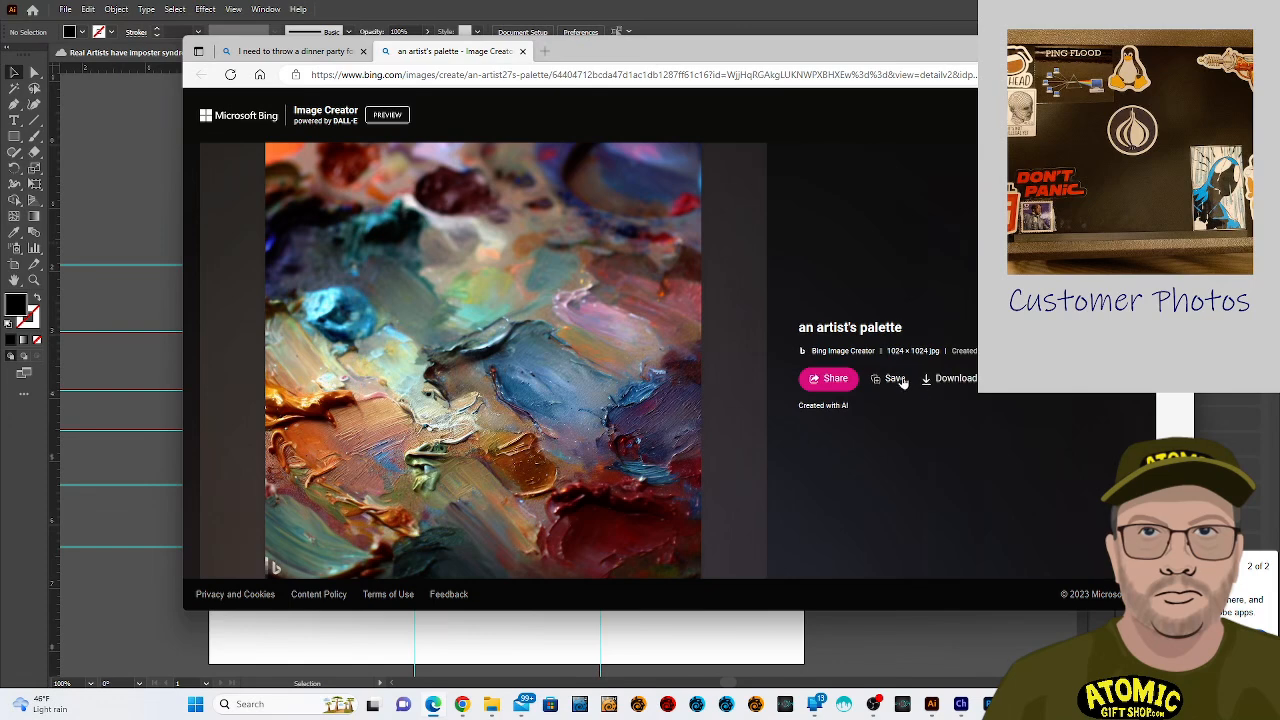
{"action": "left_click", "coordinate": [931, 379]}
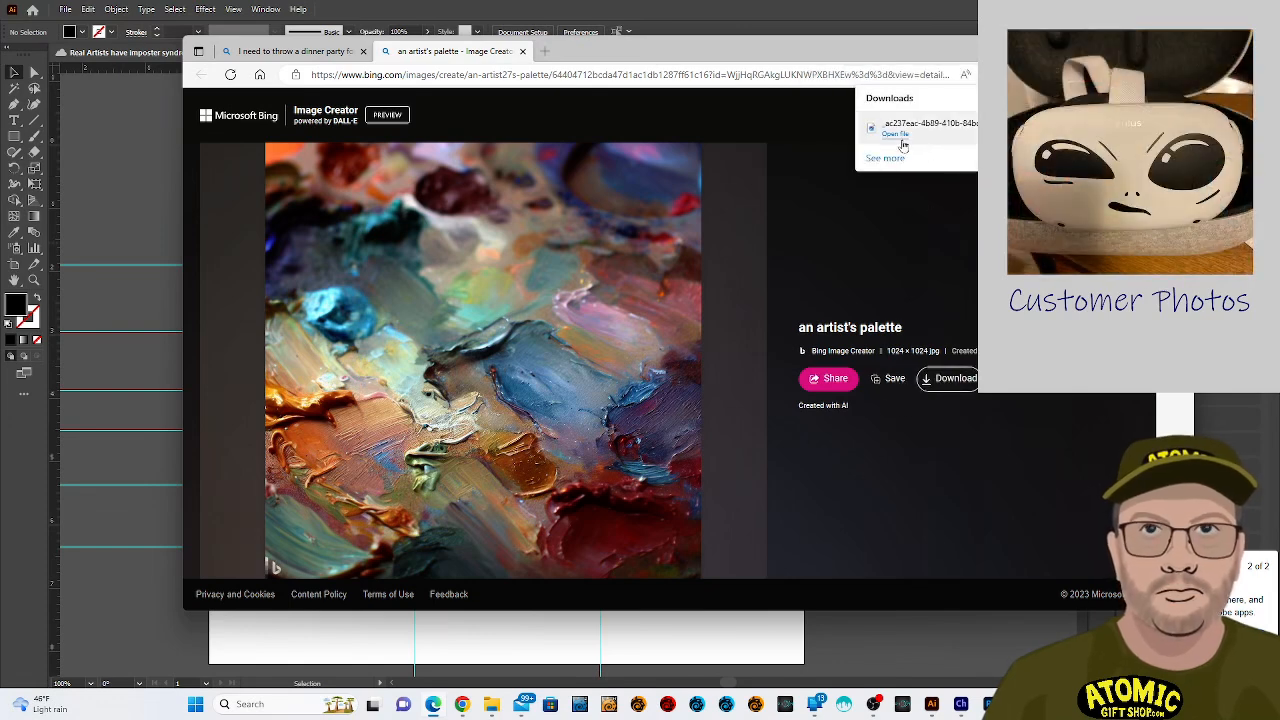
Locate the downloaded .jfif image in the Downloads folder and open it with Adobe Photoshop 2023, always using that program for this file type.
{"action": "left_click", "coordinate": [902, 142]}
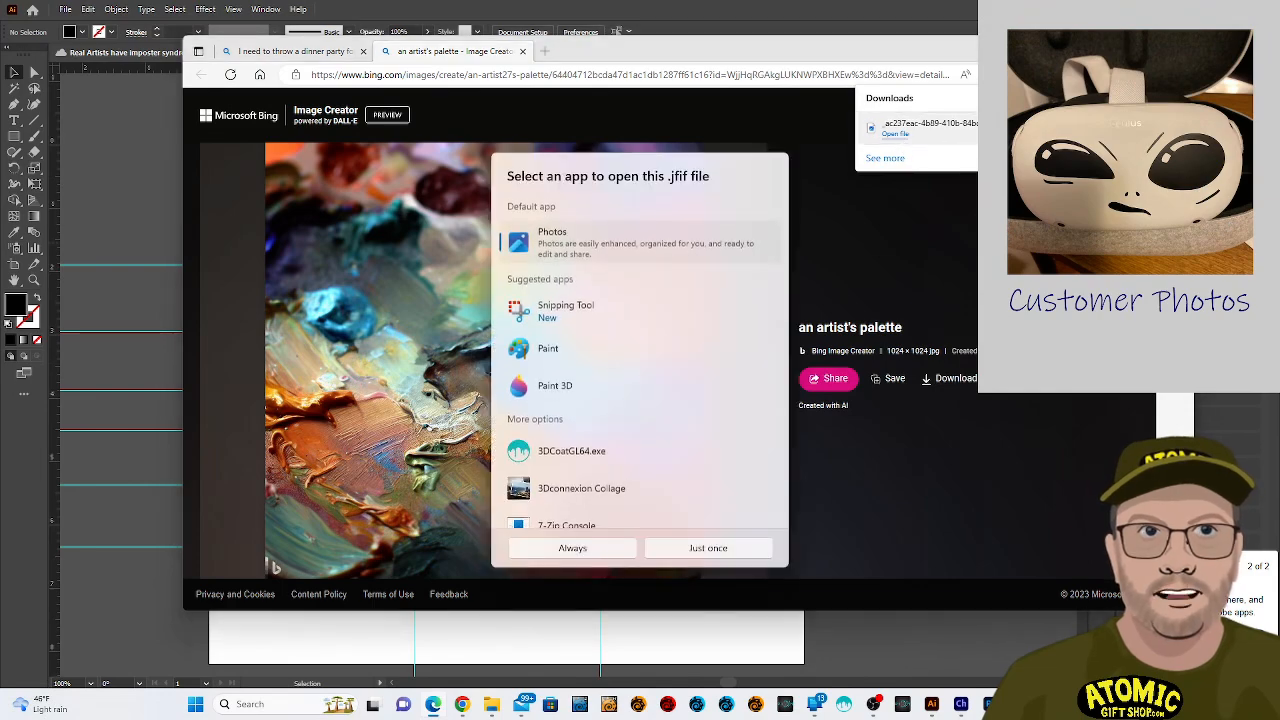
{"action": "left_click", "coordinate": [1054, 128]}
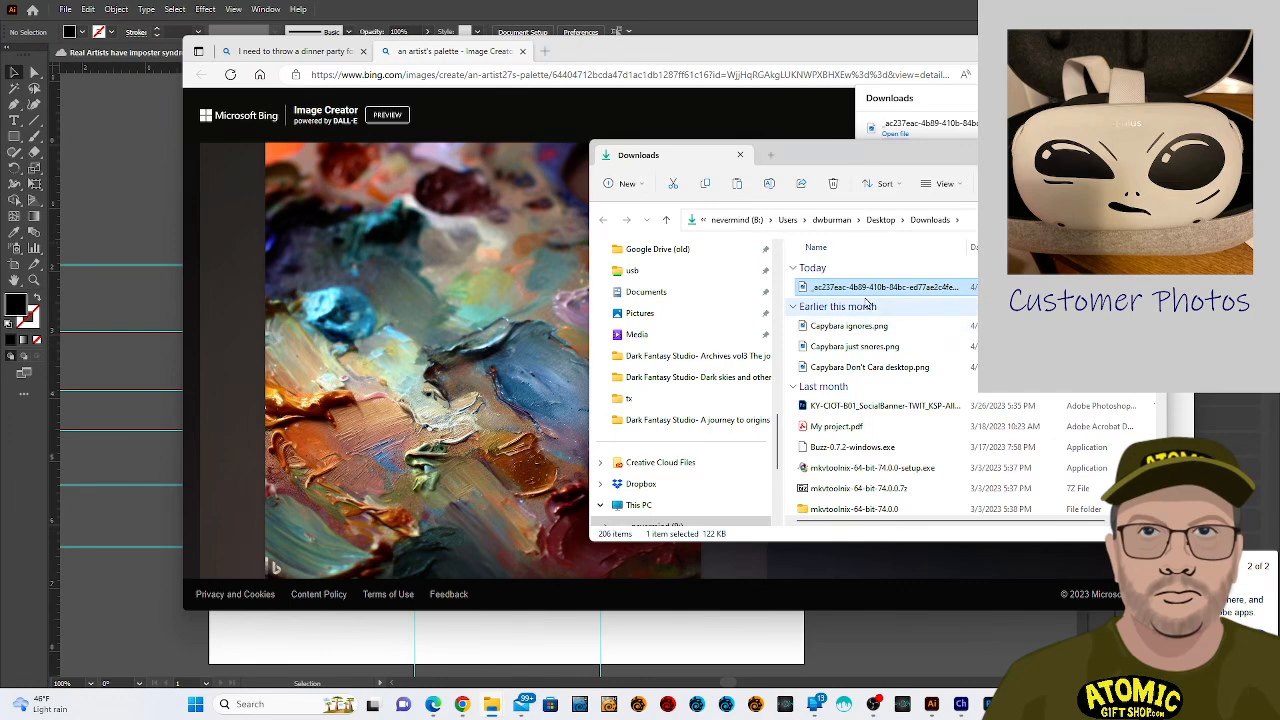
{"action": "right_click", "coordinate": [866, 293]}
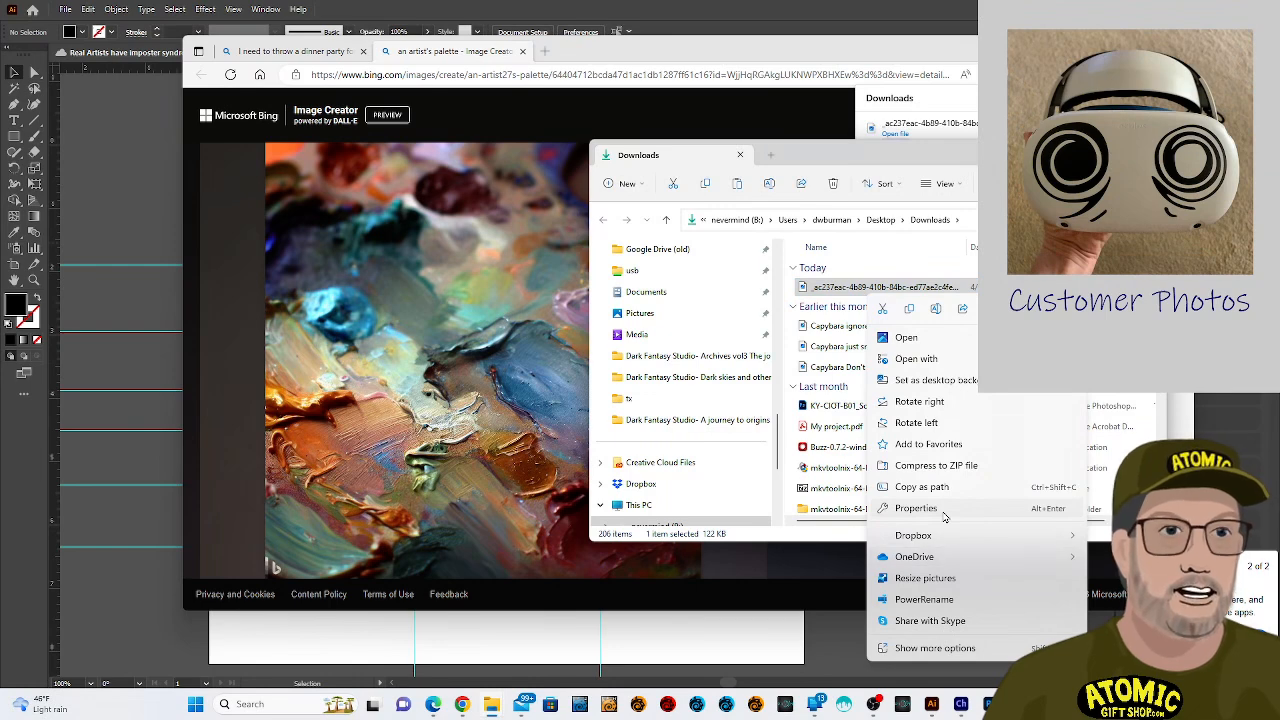
{"action": "mouse_move", "coordinate": [950, 360]}
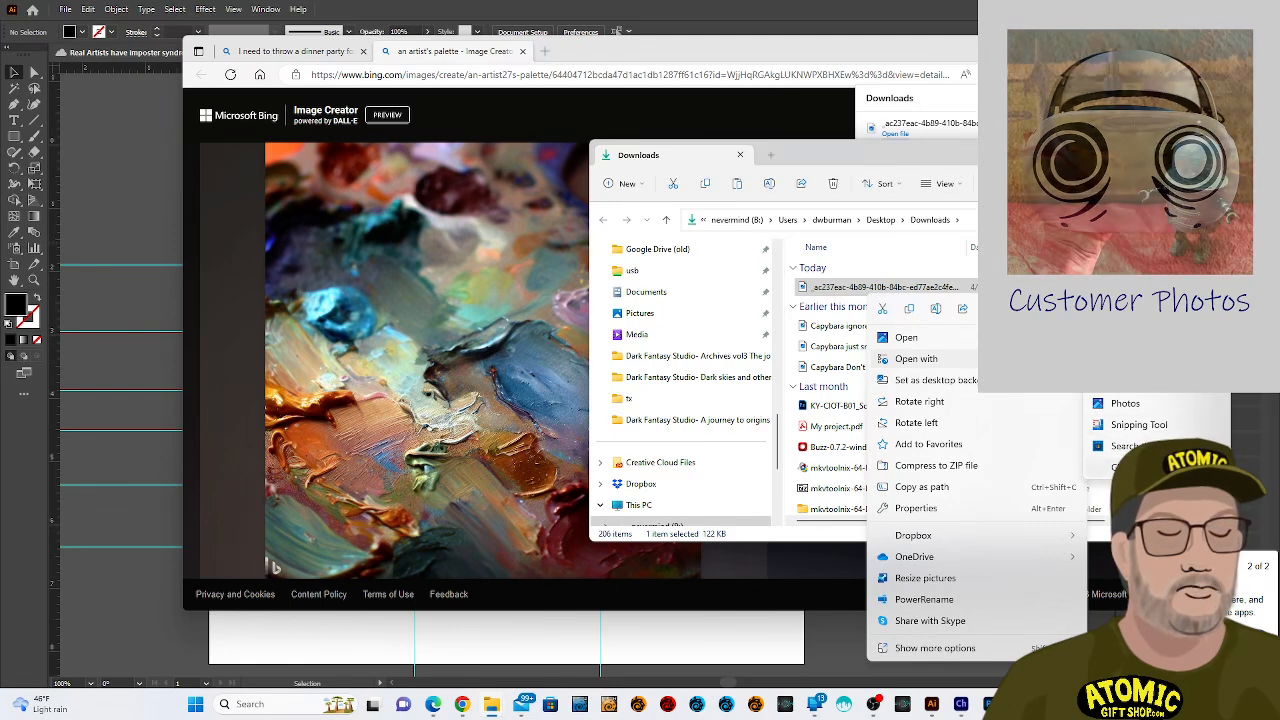
{"action": "left_click", "coordinate": [1140, 467]}
{"action": "scroll", "coordinate": [635, 312], "scroll_direction": "down", "scroll_amount": 5}
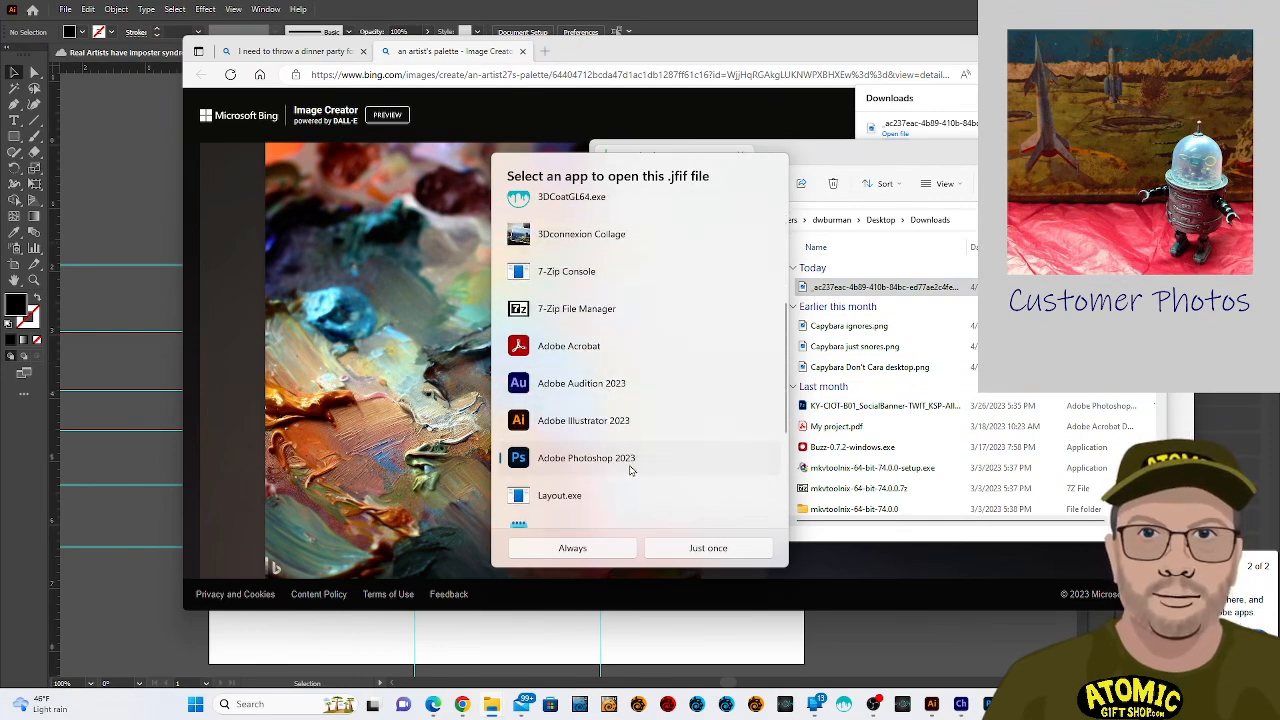
{"action": "left_click", "coordinate": [586, 550]}
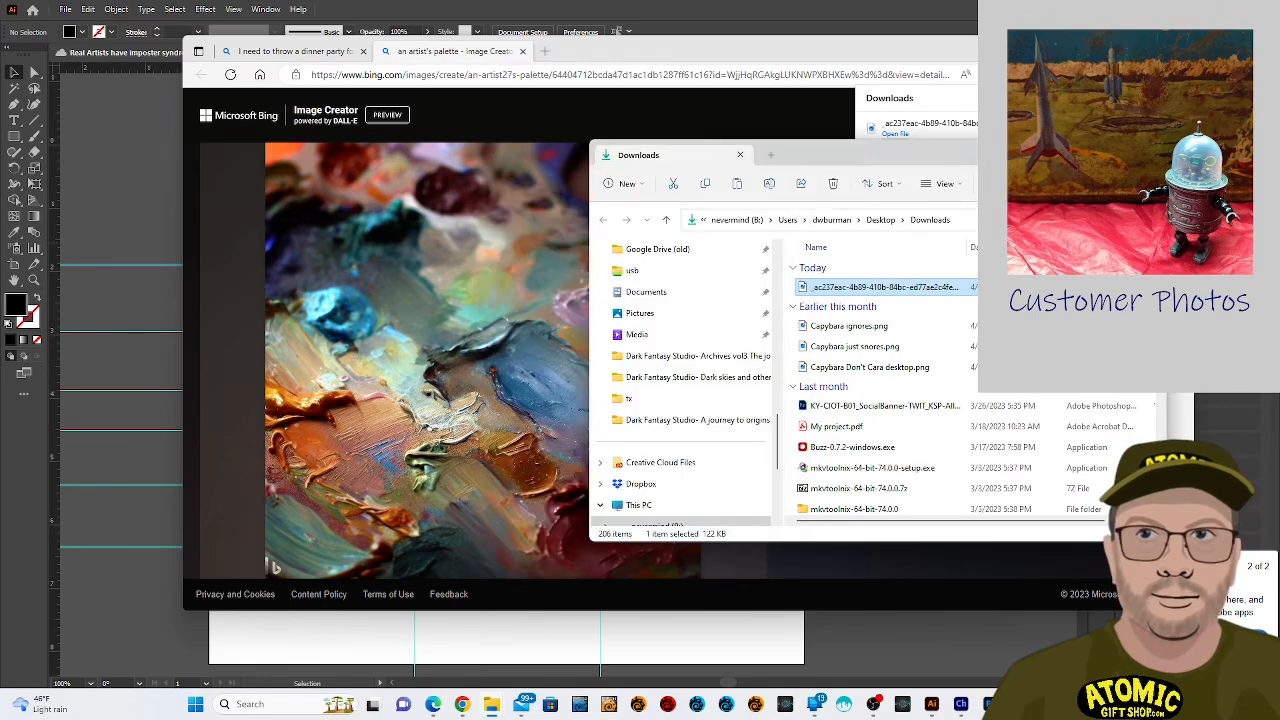
{"action": "left_click", "coordinate": [1150, 155]}
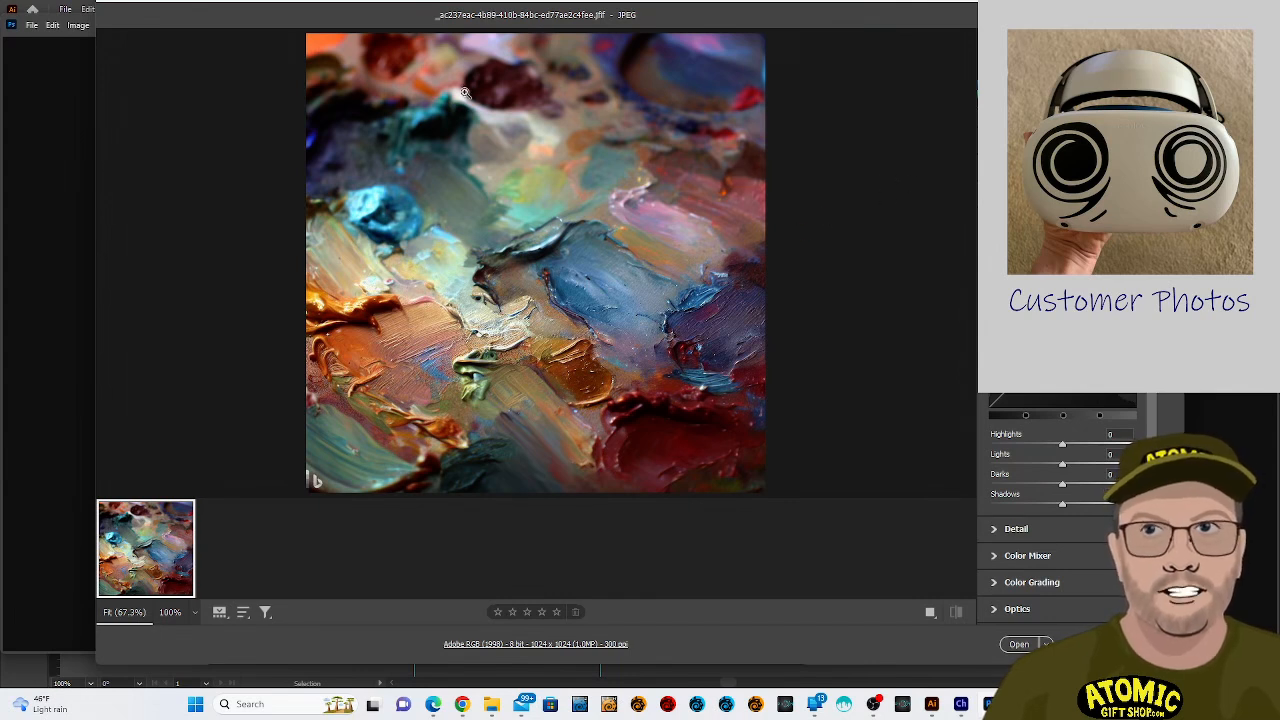
Brighten the image's tone curve by setting Lights to +20 and raising Darks.
{"action": "left_click", "coordinate": [618, 14]}
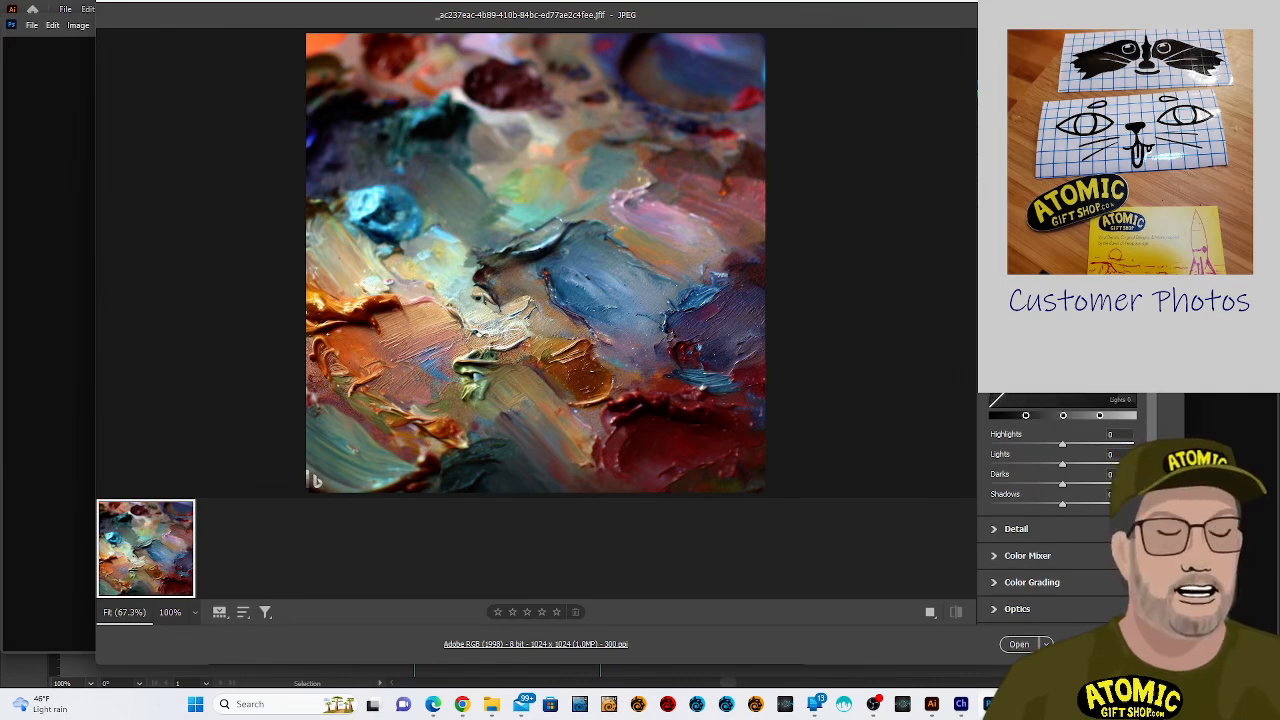
{"action": "left_click_drag", "start_coordinate": [1062, 465], "coordinate": [1089, 484]}
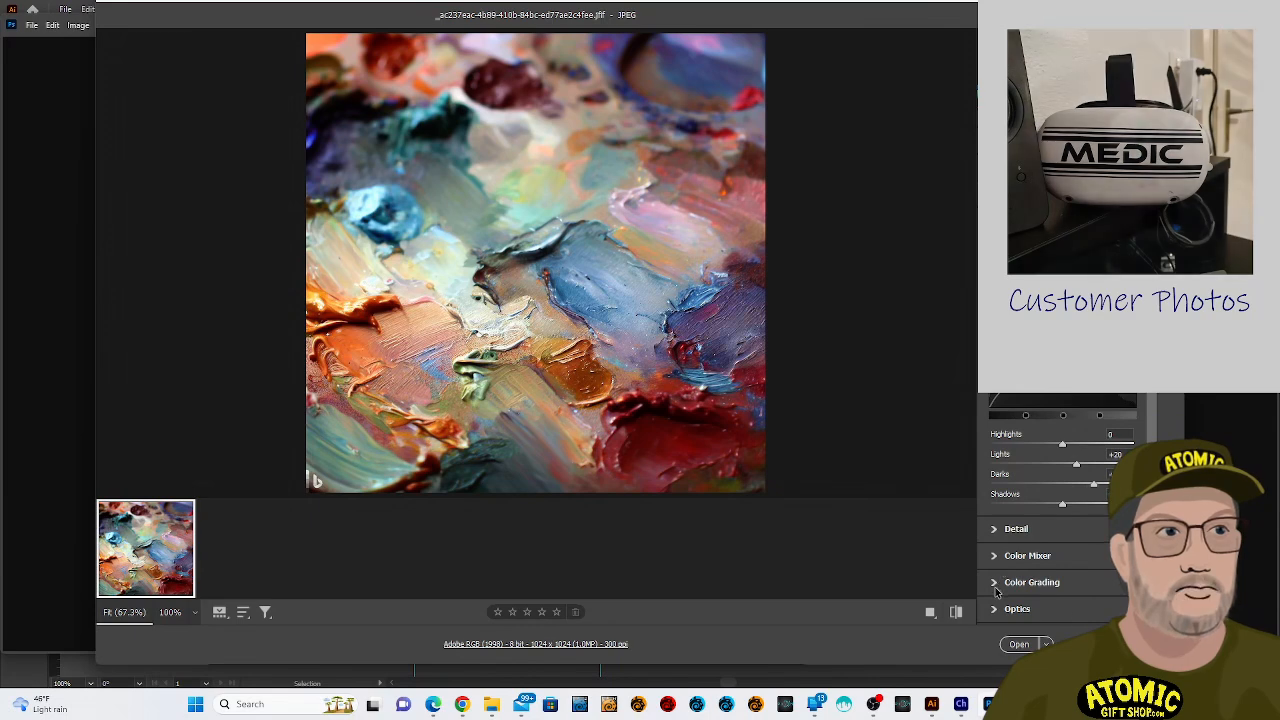
Color-grade the palette image by shifting the midtones toward red and setting the highlights to hue 225, saturation 15.
{"action": "left_click", "coordinate": [1032, 582]}
{"action": "scroll", "coordinate": [1080, 420], "scroll_direction": "down", "scroll_amount": 5}
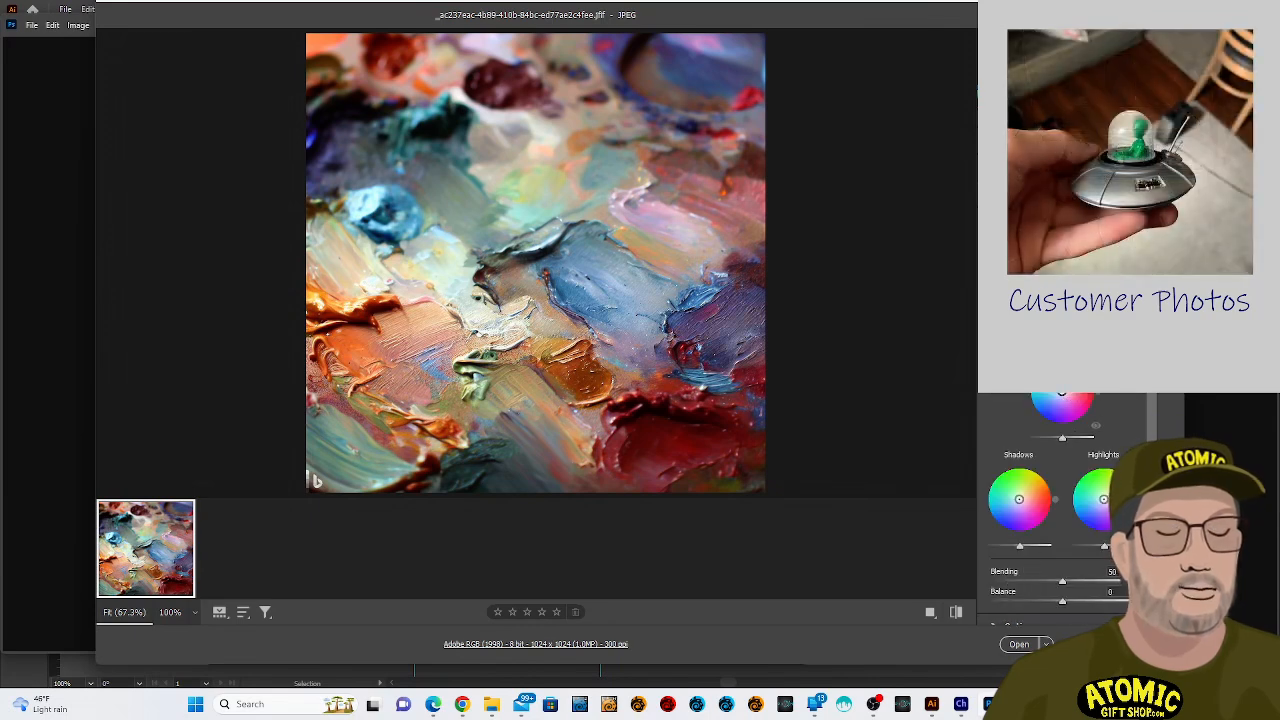
{"action": "mouse_move", "coordinate": [1062, 391]}
{"action": "left_mouse_down"}
{"action": "mouse_move", "coordinate": [1084, 398]}
{"action": "mouse_move", "coordinate": [1048, 389]}
{"action": "mouse_move", "coordinate": [1071, 390]}
{"action": "left_mouse_up"}
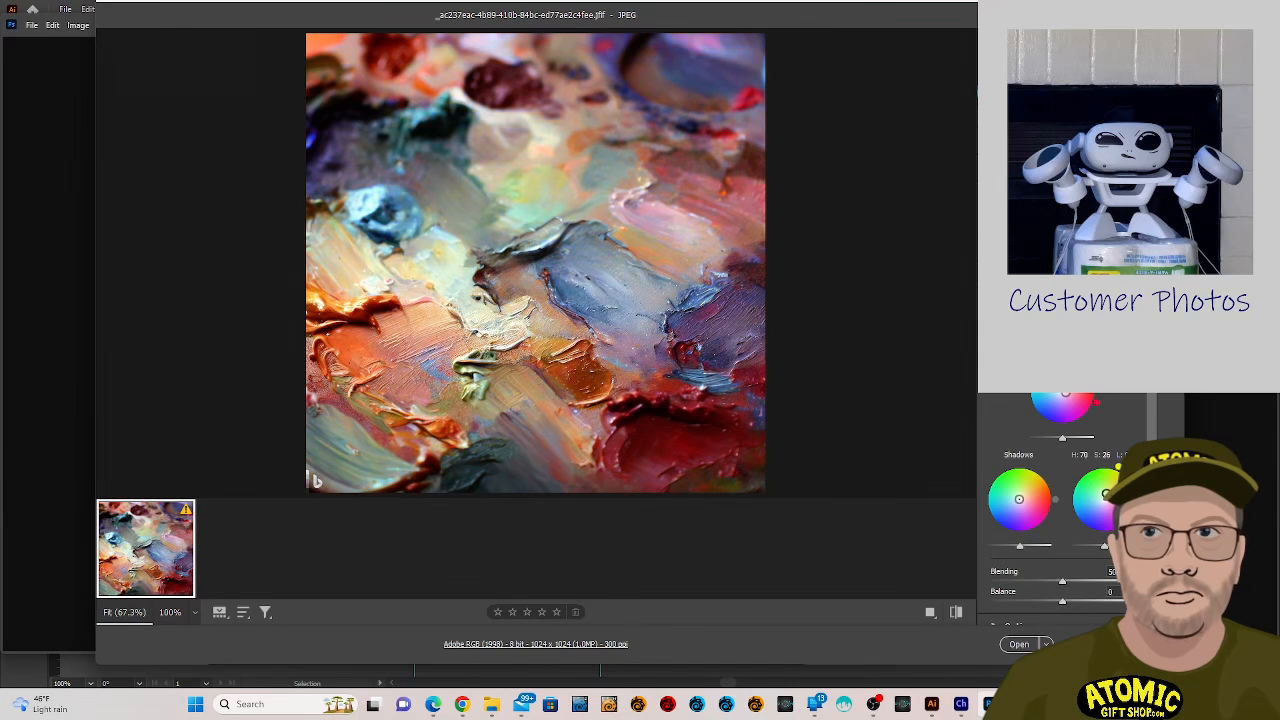
{"action": "left_click_drag", "start_coordinate": [1107, 487], "coordinate": [1110, 506]}
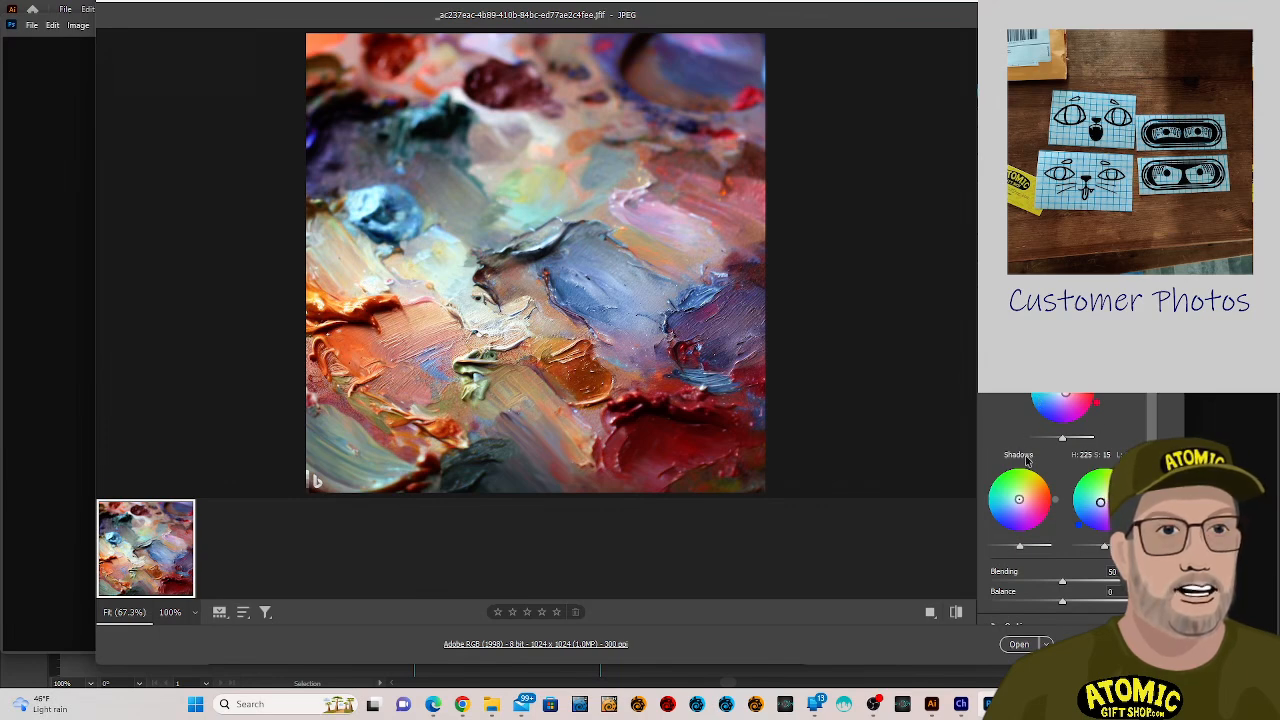
Tint the shadows slightly toward red in the color grading and open the adjusted image in Photoshop.
{"action": "left_click", "coordinate": [1026, 458]}
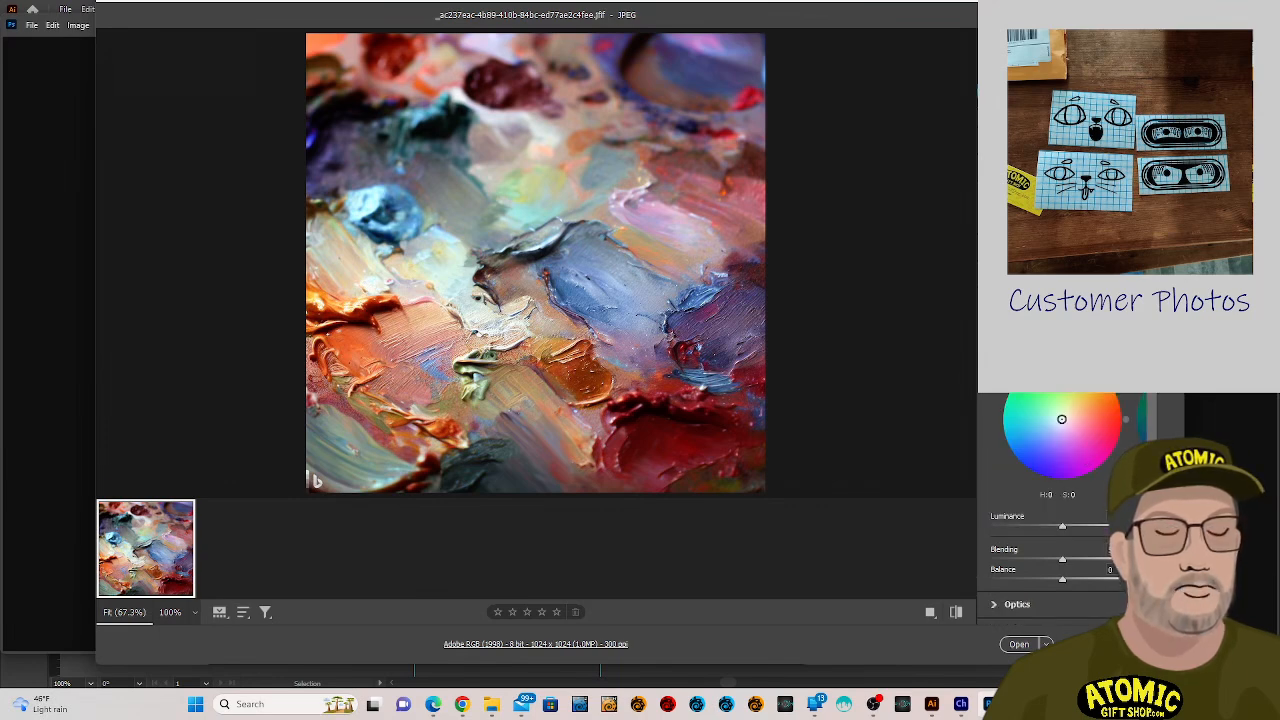
{"action": "left_click", "coordinate": [1034, 325]}
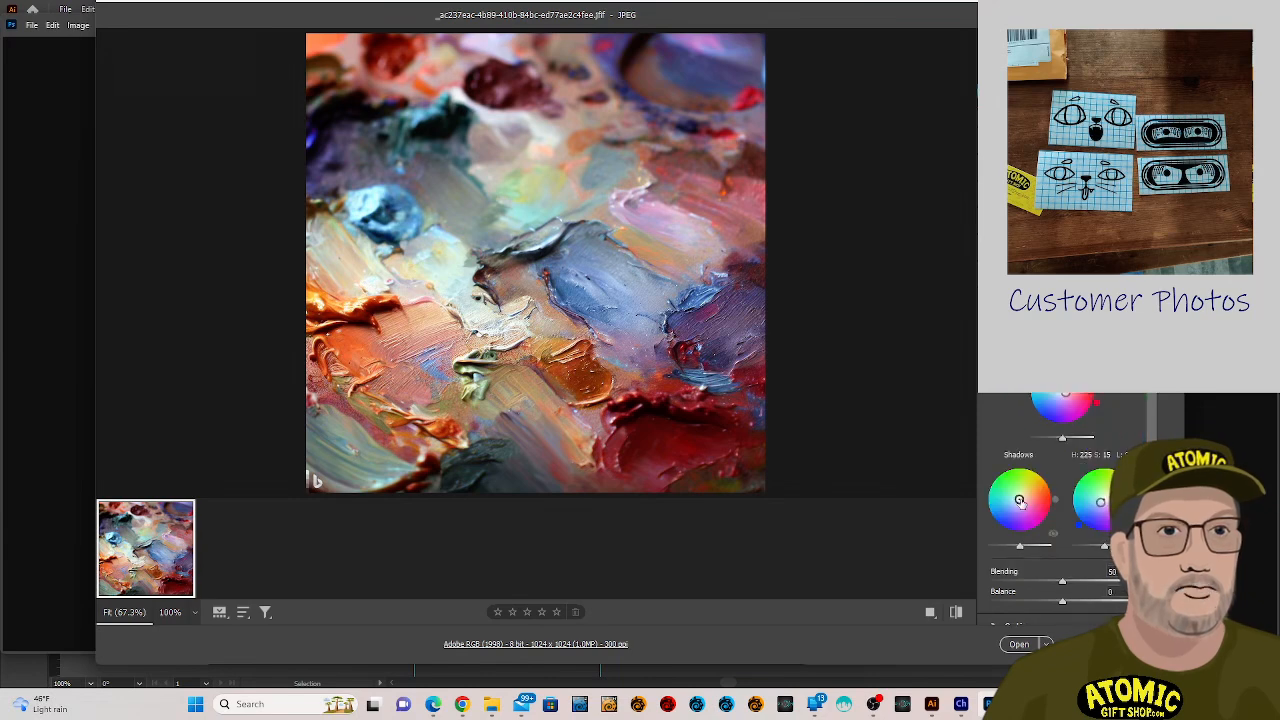
{"action": "scroll", "coordinate": [1040, 500], "scroll_direction": "down", "scroll_amount": 2}
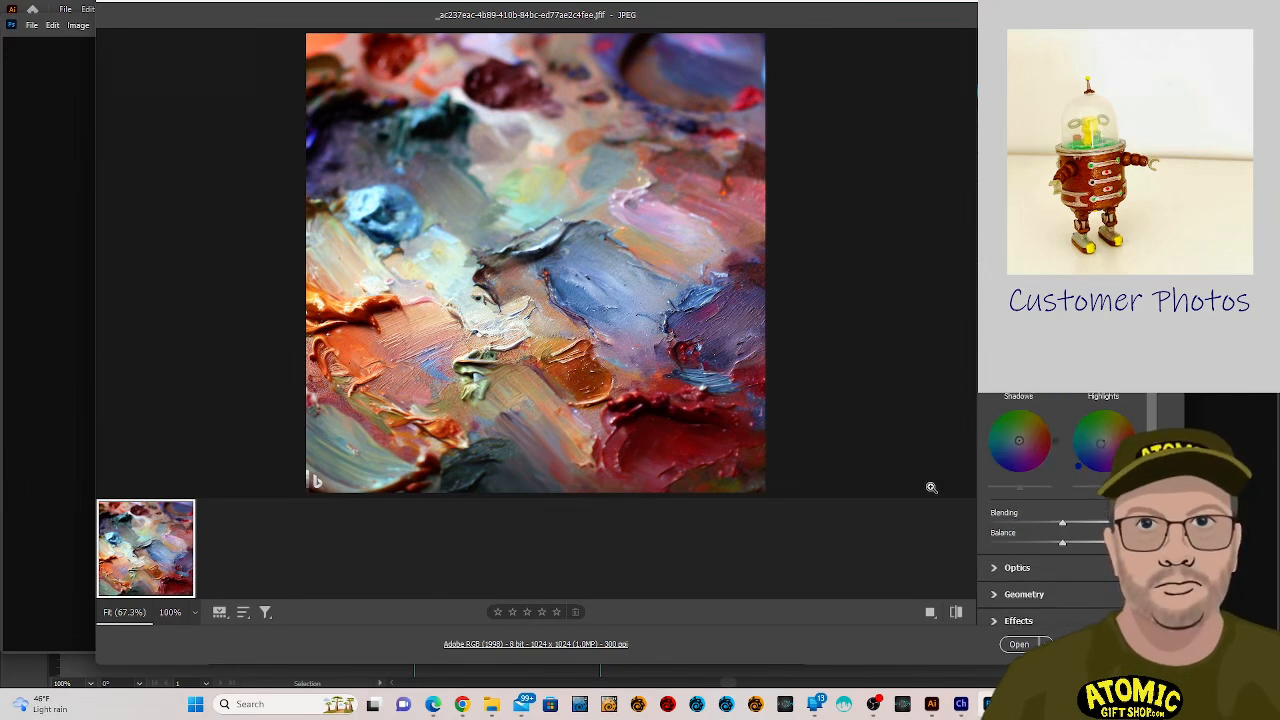
{"action": "mouse_move", "coordinate": [1019, 444]}
{"action": "left_mouse_down"}
{"action": "mouse_move", "coordinate": [1015, 432]}
{"action": "mouse_move", "coordinate": [1023, 439]}
{"action": "left_mouse_up"}
{"action": "scroll", "coordinate": [827, 432], "scroll_direction": "up", "scroll_amount": 1}
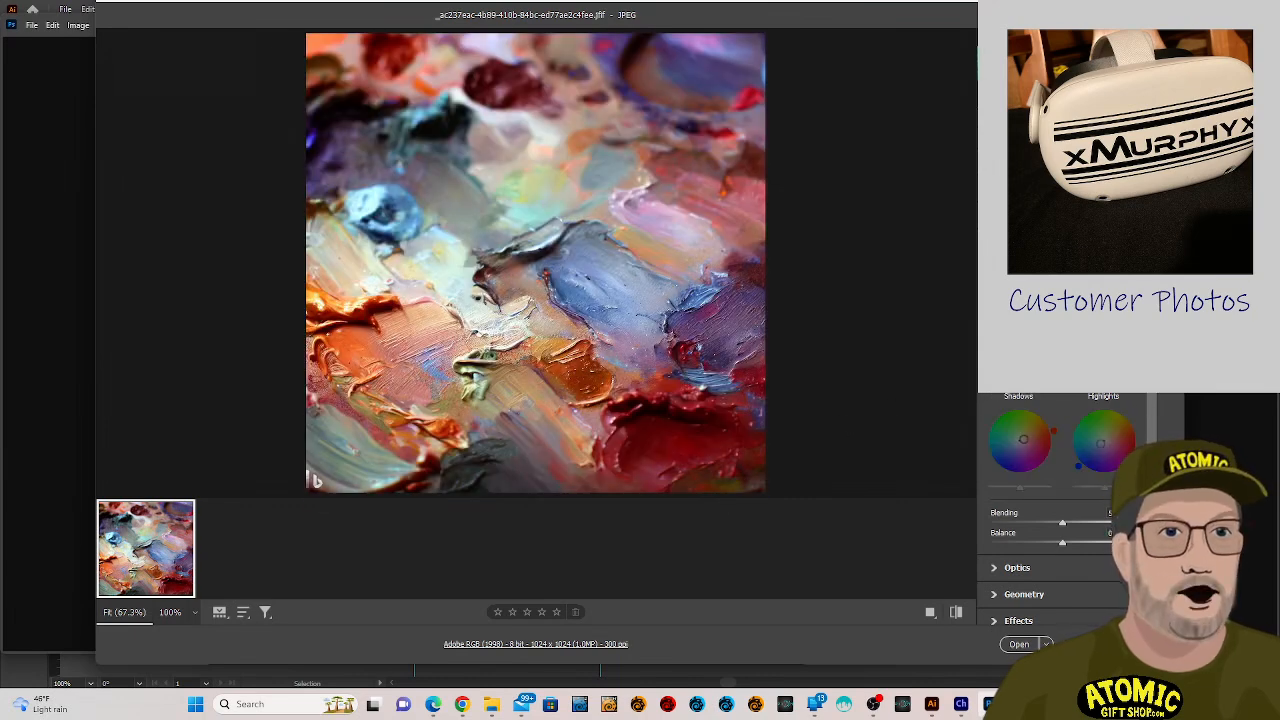
{"action": "left_click", "coordinate": [1019, 644]}
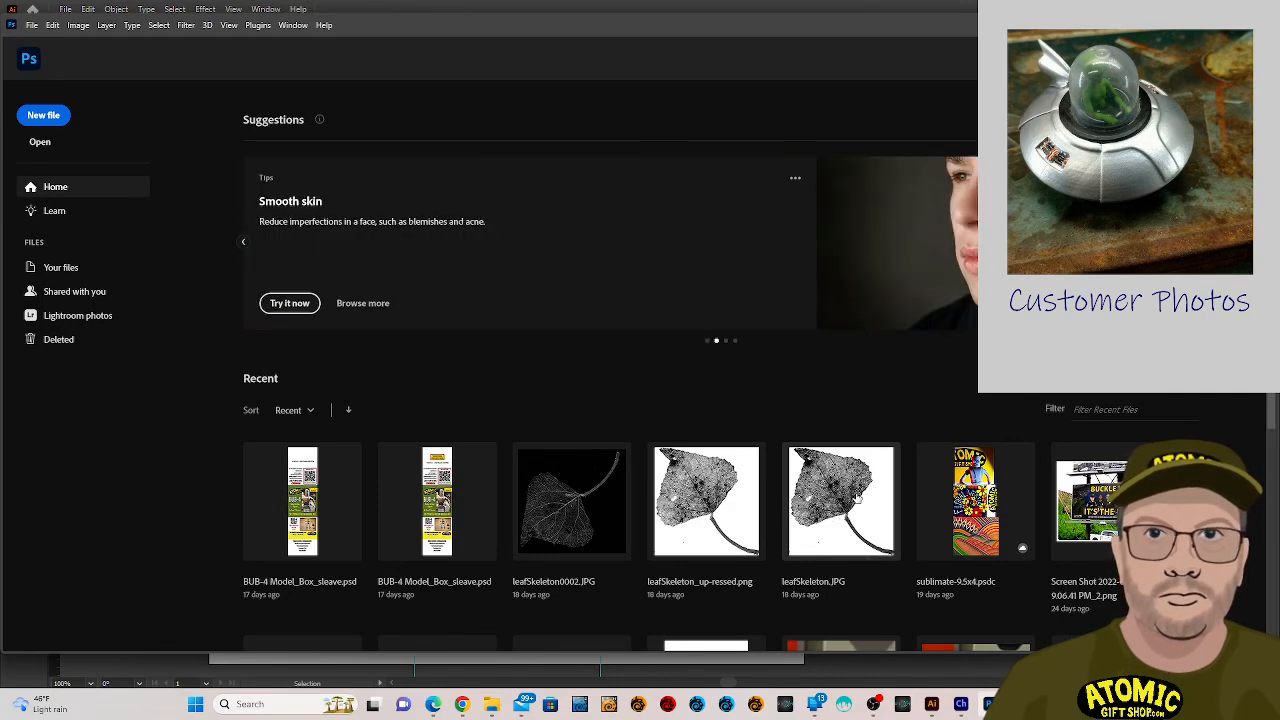
Maximize the Photoshop window and open today's downloaded .jfif palette image from the Downloads folder.
{"action": "scroll", "coordinate": [857, 497], "scroll_direction": "down", "scroll_amount": 2}
{"action": "scroll", "coordinate": [857, 497], "scroll_direction": "up", "scroll_amount": 2}
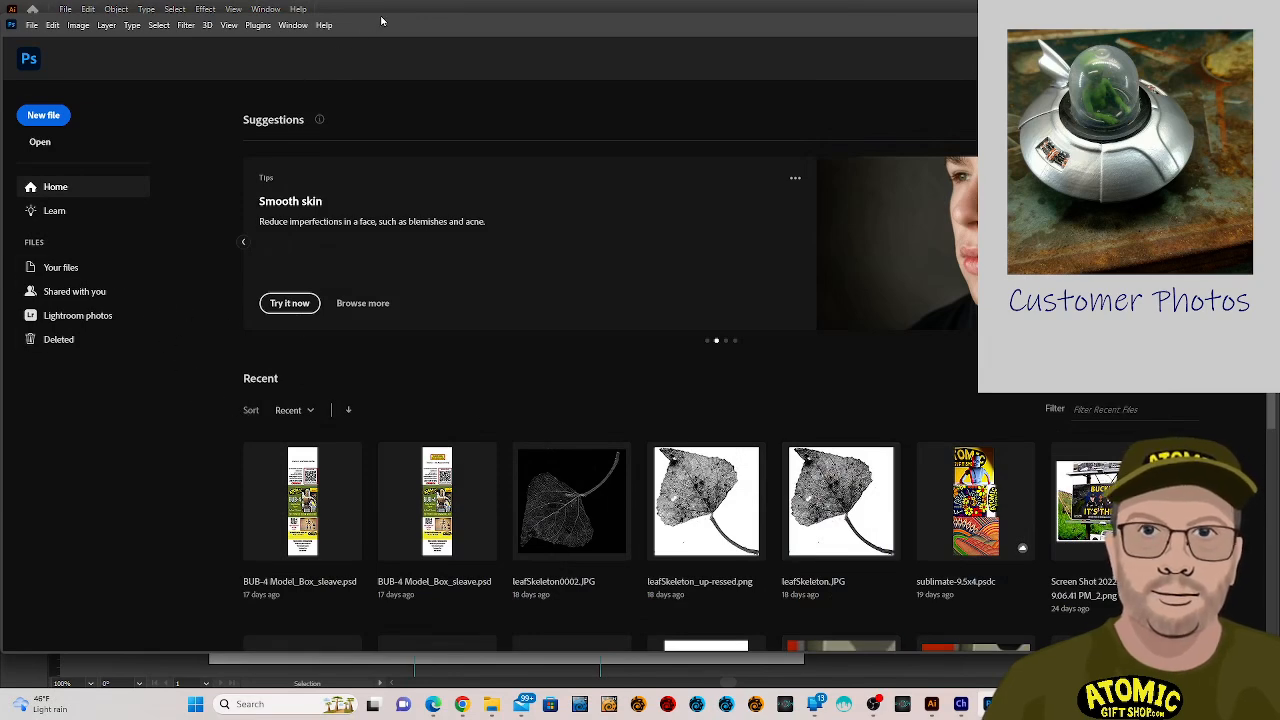
{"action": "mouse_move", "coordinate": [381, 20]}
{"action": "left_mouse_down"}
{"action": "mouse_move", "coordinate": [392, 27]}
{"action": "mouse_move", "coordinate": [400, 5]}
{"action": "left_mouse_up"}
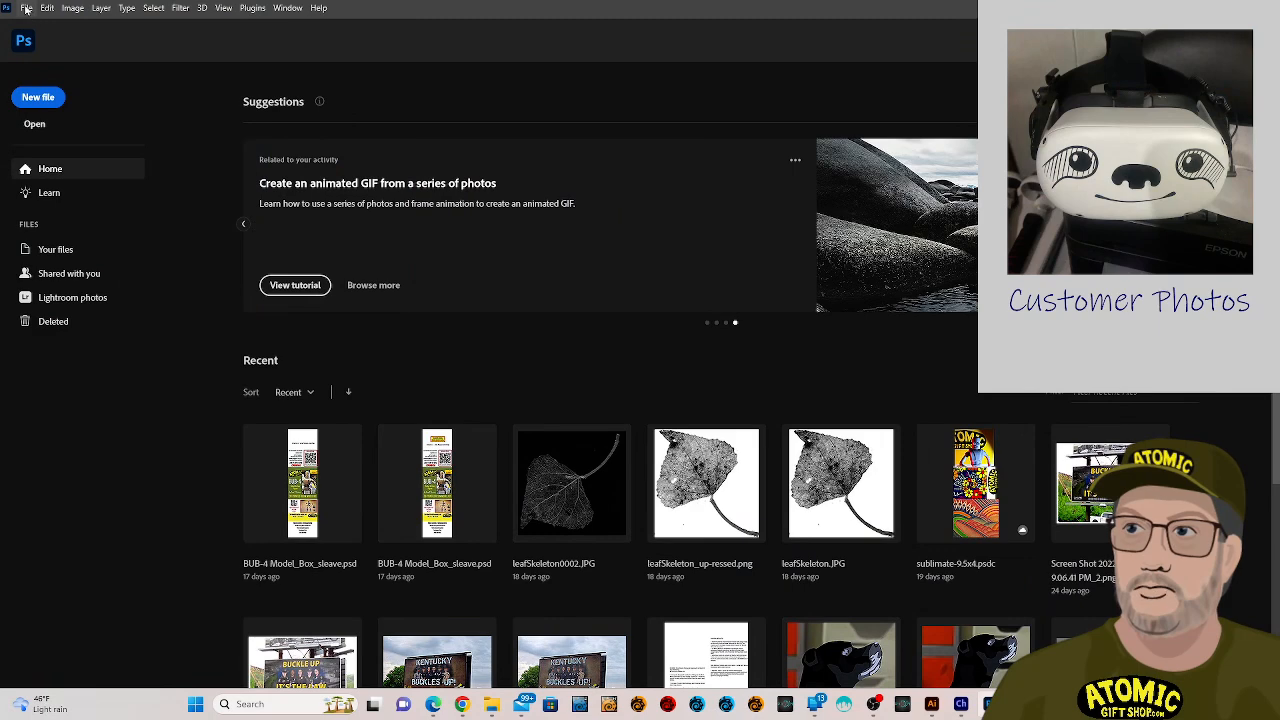
{"action": "left_click", "coordinate": [26, 8]}
{"action": "left_click", "coordinate": [60, 35]}
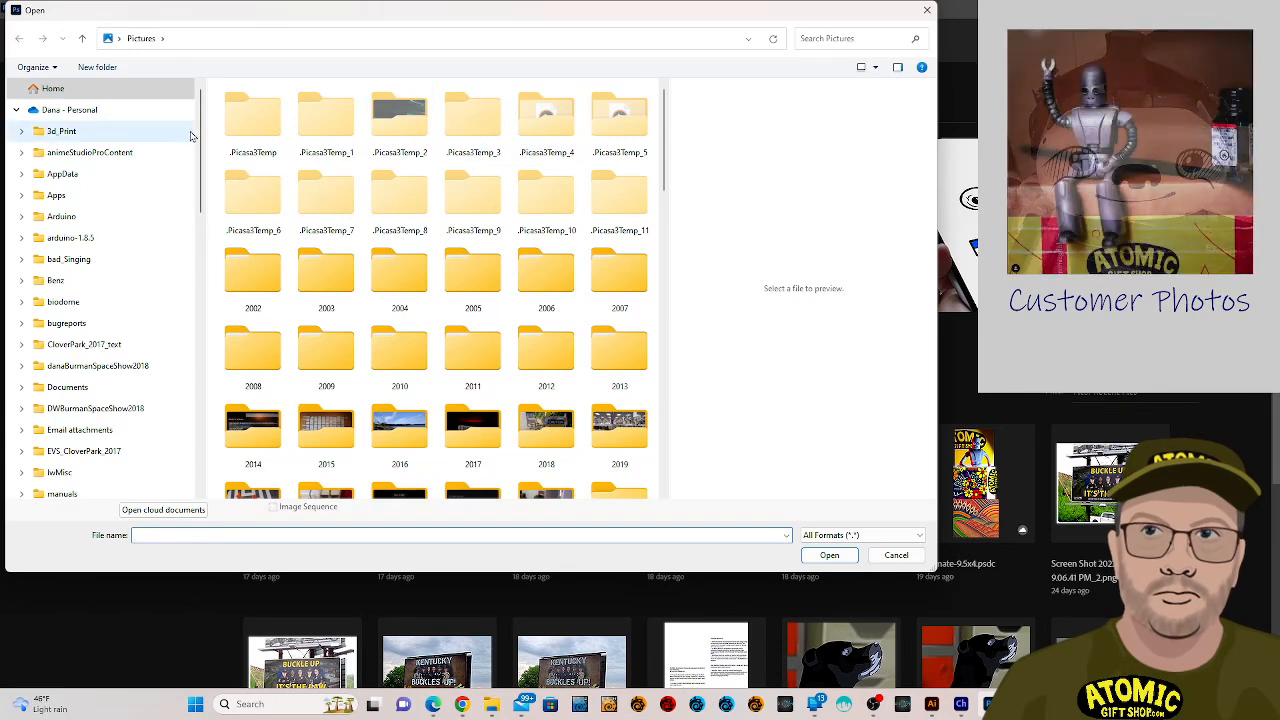
{"action": "scroll", "coordinate": [180, 160], "scroll_direction": "down", "scroll_amount": 10}
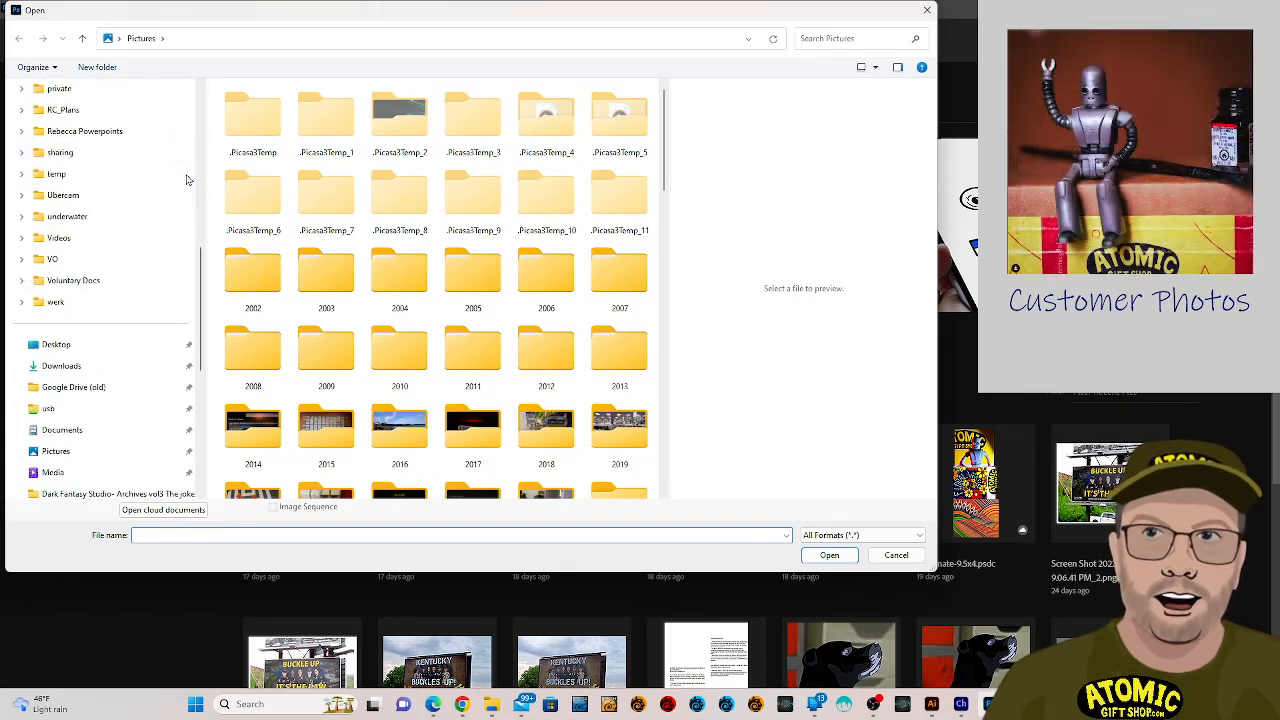
{"action": "scroll", "coordinate": [186, 180], "scroll_direction": "down", "scroll_amount": 3}
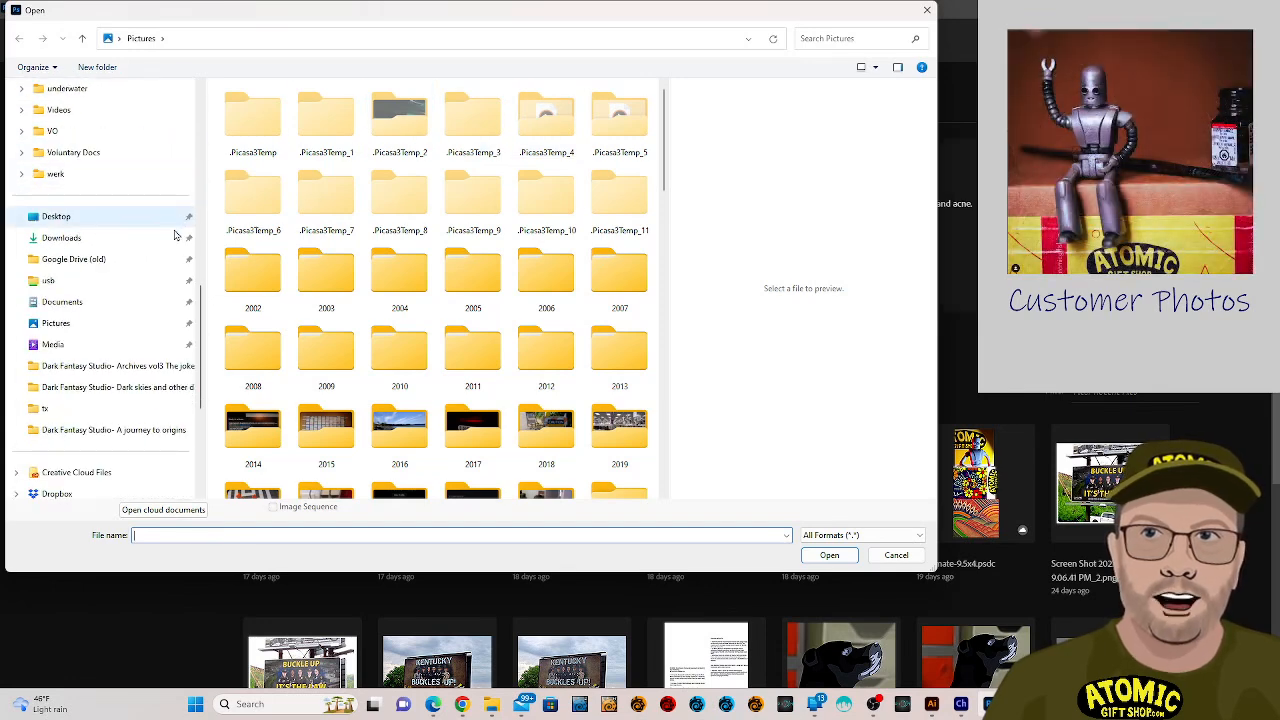
{"action": "left_click", "coordinate": [99, 245]}
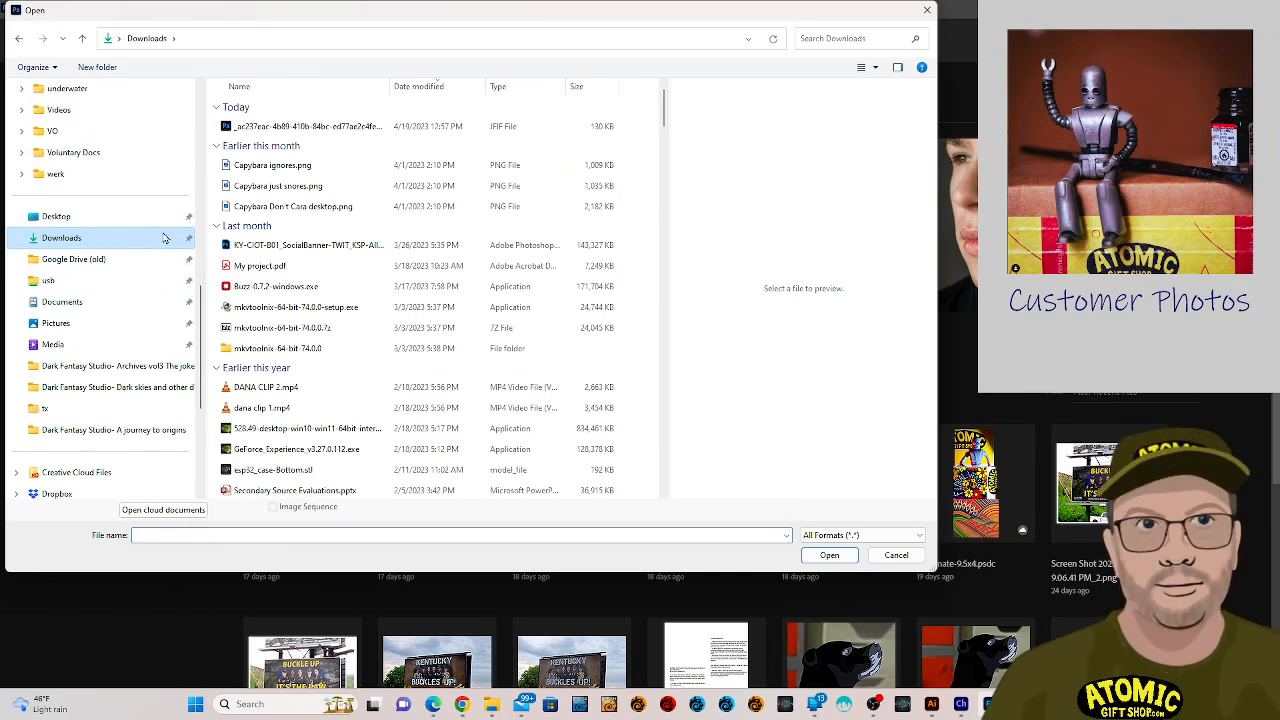
{"action": "left_click", "coordinate": [352, 128]}
{"action": "left_click", "coordinate": [836, 555]}
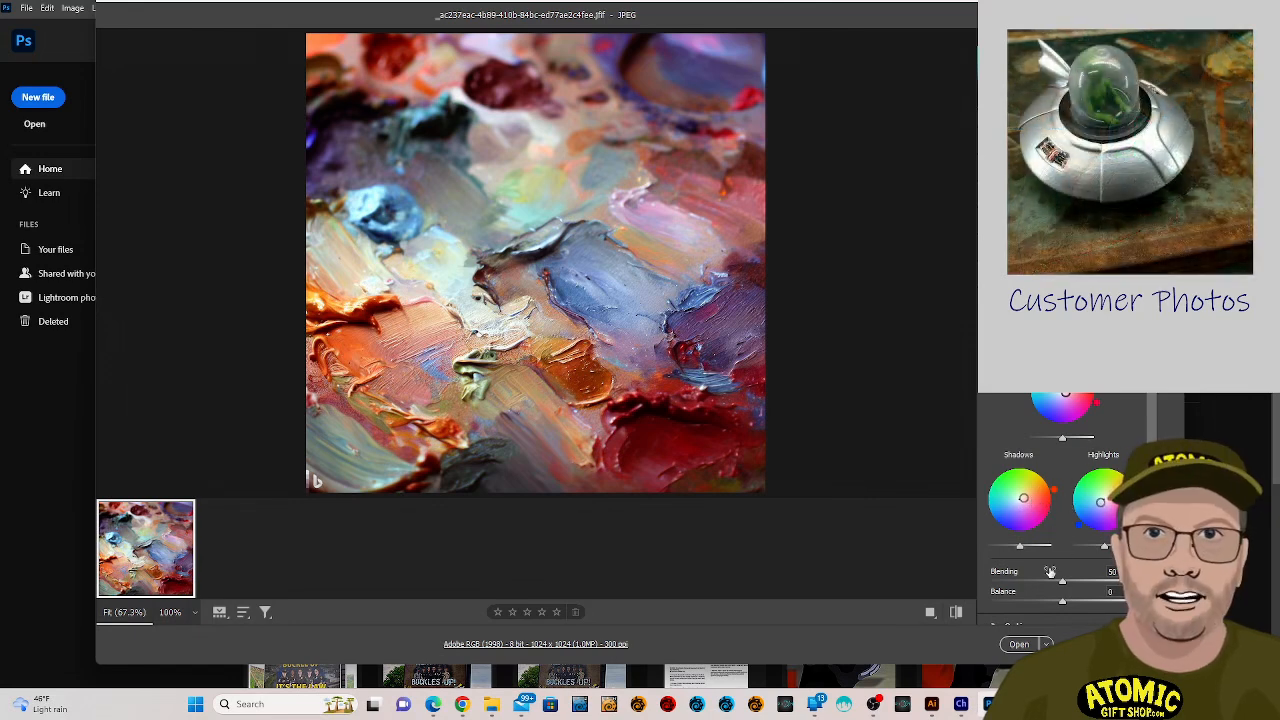
Shift the color grading balance slightly toward the shadows and collapse the color grading settings.
{"action": "scroll", "coordinate": [1049, 573], "scroll_direction": "down", "scroll_amount": 3}
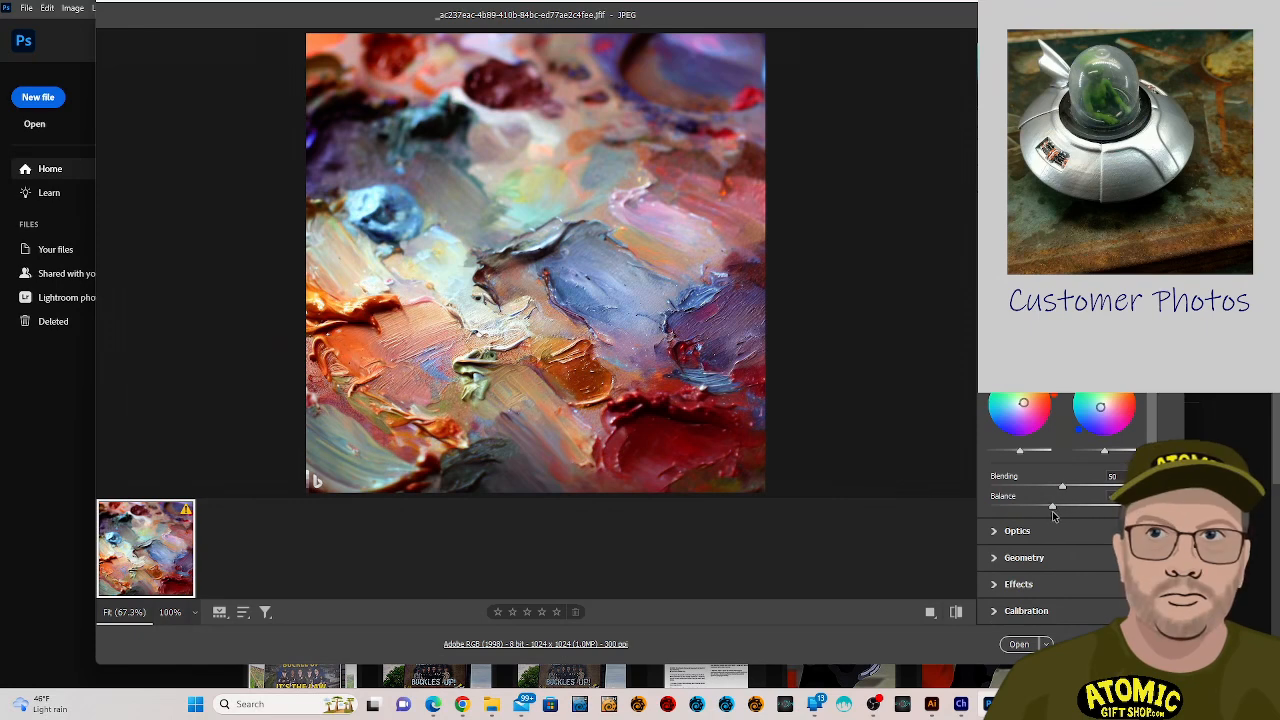
{"action": "left_click_drag", "start_coordinate": [1052, 514], "coordinate": [1050, 516]}
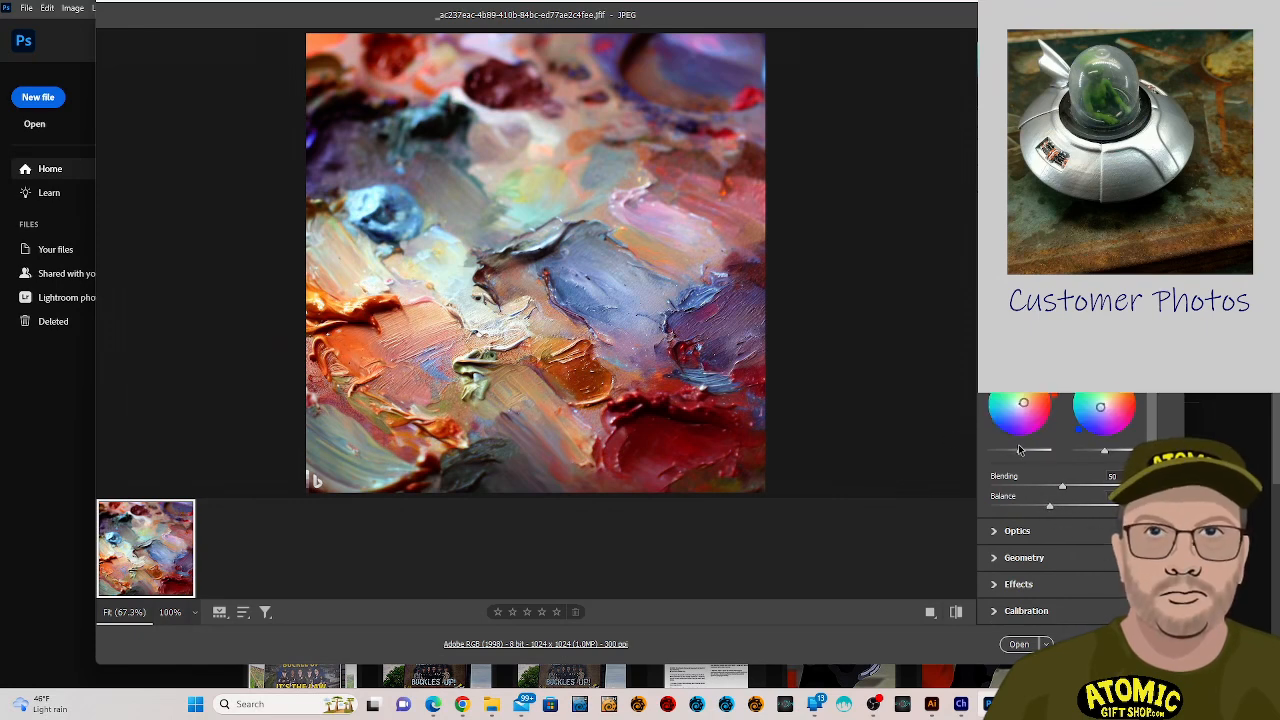
{"action": "left_click_drag", "start_coordinate": [1062, 322], "coordinate": [1064, 318]}
{"action": "left_click", "coordinate": [1031, 206]}
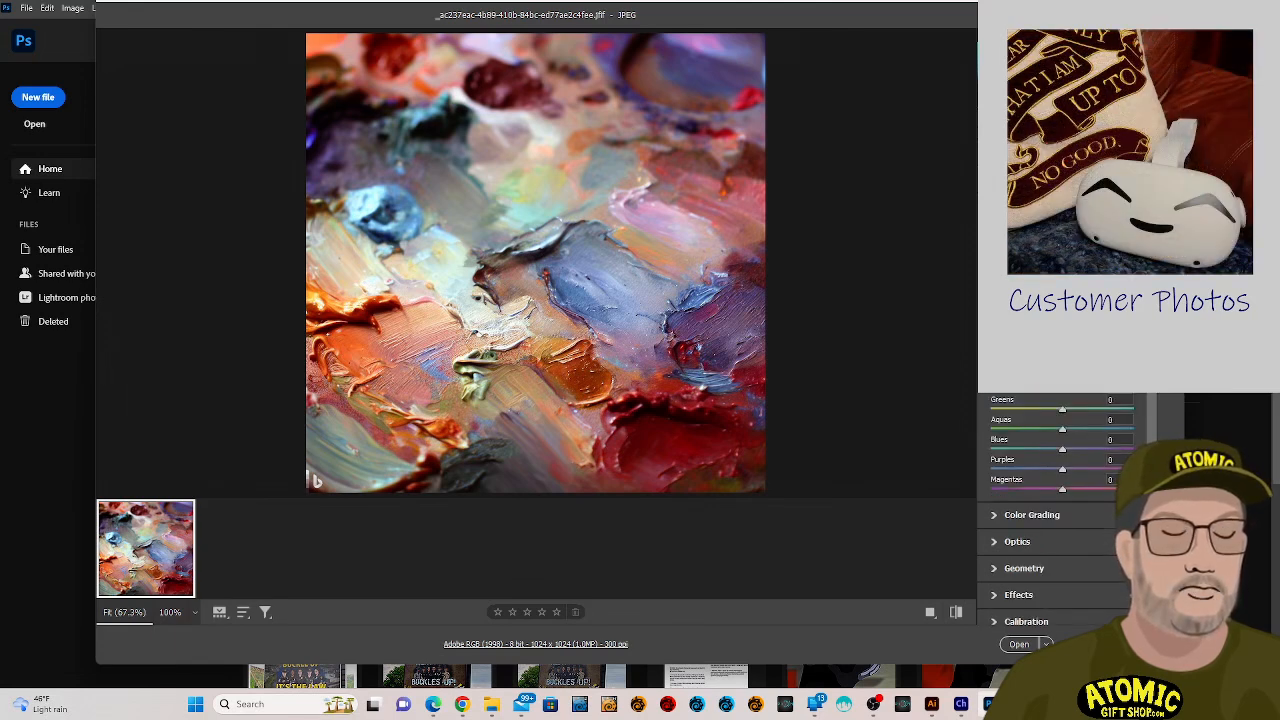
Raise the tone curve's Lights to +26 and its Highlights, and open the adjusted image as a copy in Photoshop.
{"action": "left_click", "coordinate": [1022, 210]}
{"action": "mouse_move", "coordinate": [1076, 464]}
{"action": "left_mouse_down"}
{"action": "mouse_move", "coordinate": [1092, 464]}
{"action": "mouse_move", "coordinate": [1081, 464]}
{"action": "left_mouse_up"}
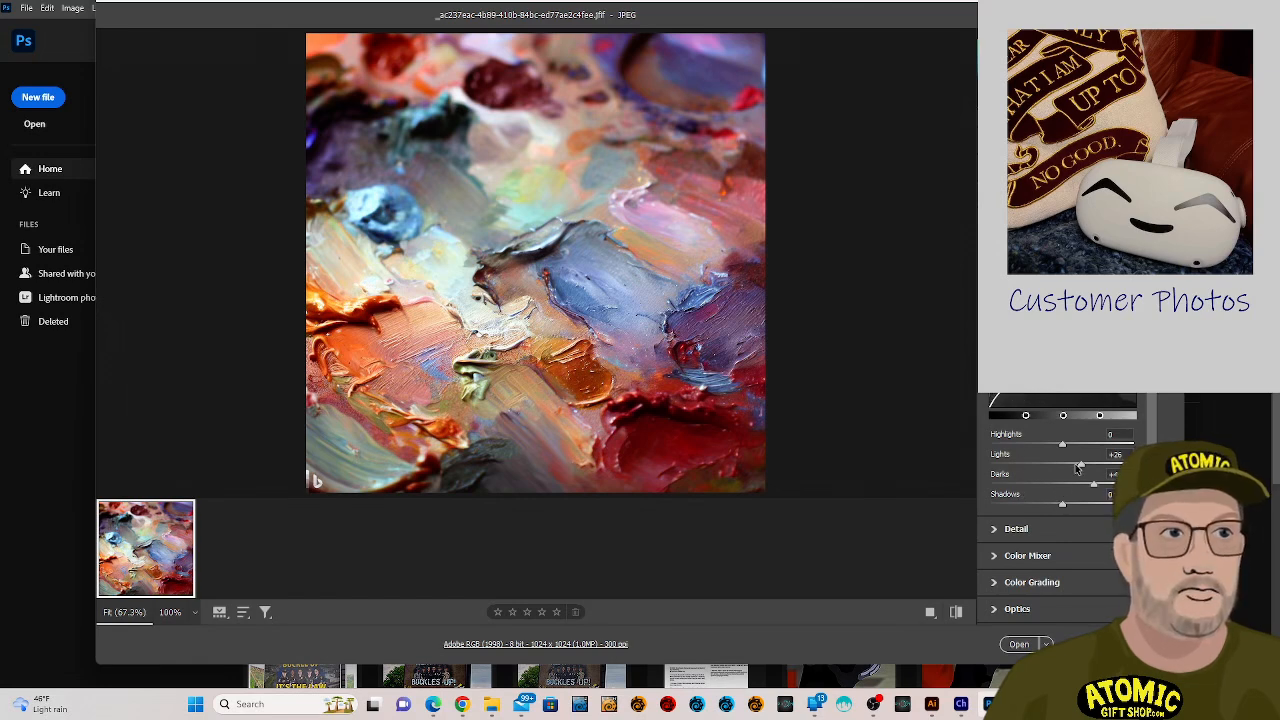
{"action": "mouse_move", "coordinate": [1062, 444]}
{"action": "left_mouse_down"}
{"action": "mouse_move", "coordinate": [1136, 443]}
{"action": "mouse_move", "coordinate": [1097, 455]}
{"action": "left_mouse_up"}
{"action": "scroll", "coordinate": [1049, 562], "scroll_direction": "down", "scroll_amount": 2}
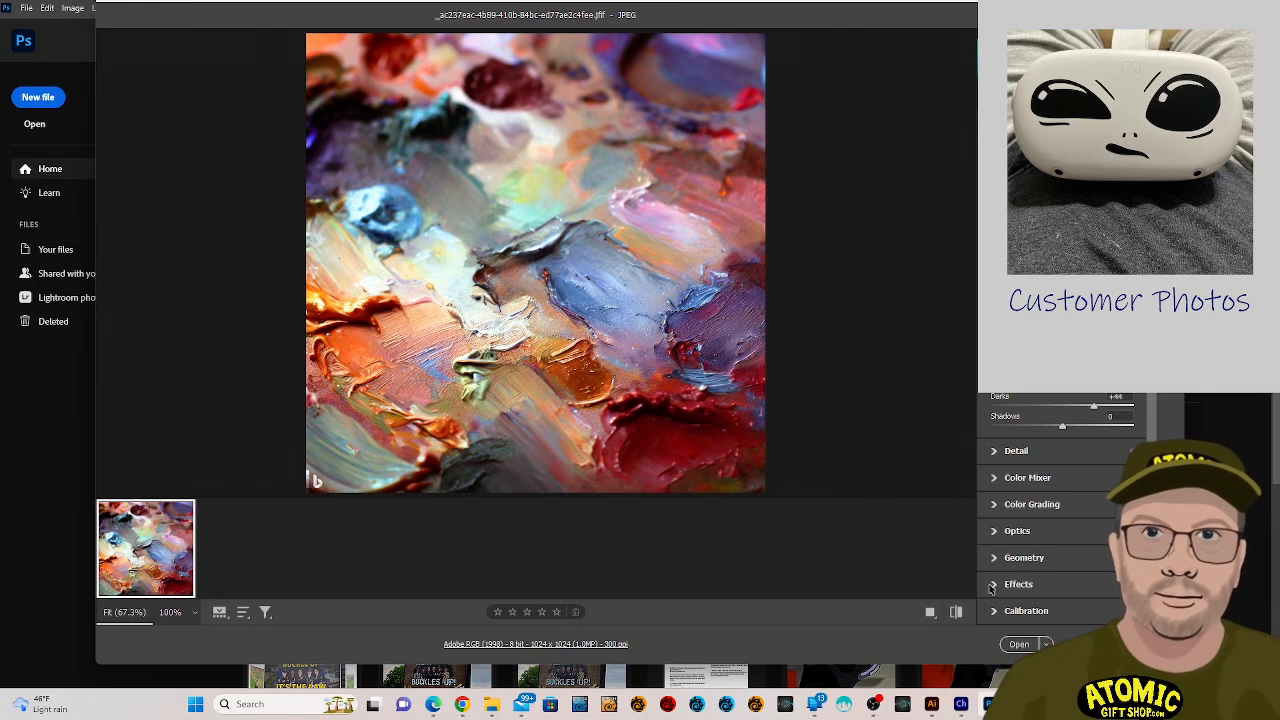
{"action": "left_click", "coordinate": [1045, 645]}
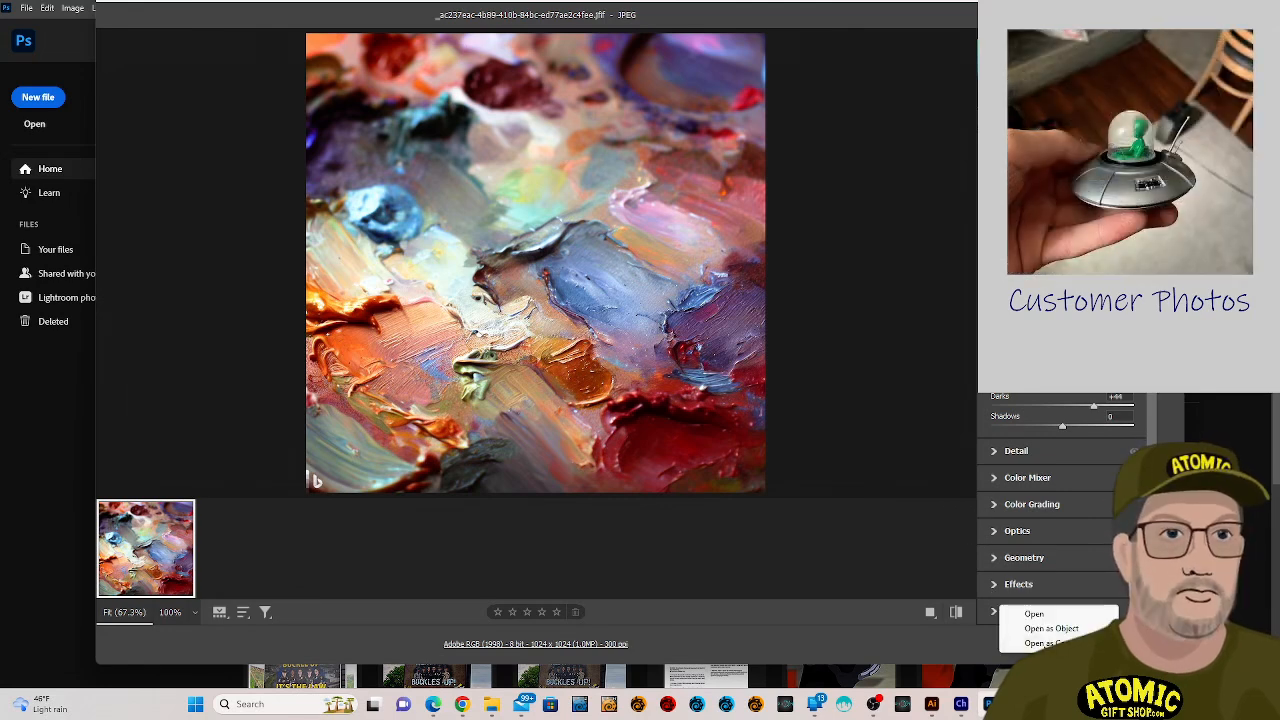
{"action": "left_click", "coordinate": [1042, 643]}
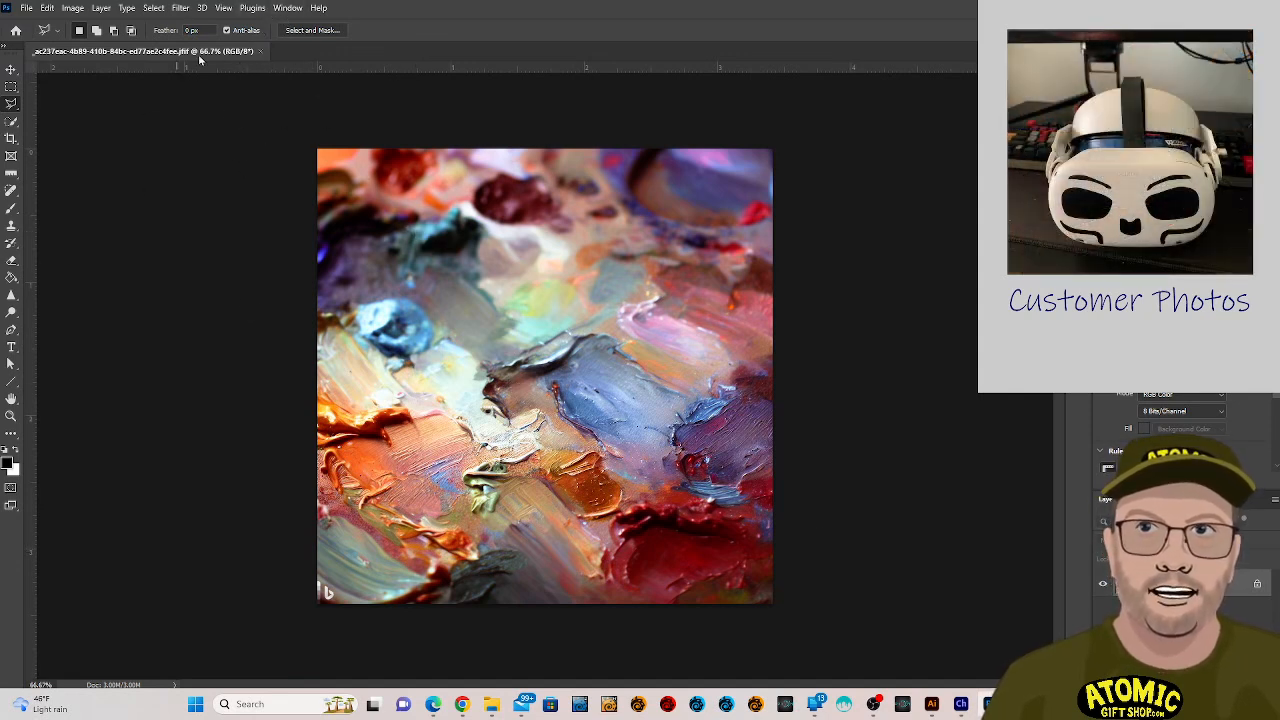
Examine the palette image's pixel detail at up to 600% magnification and return to the full image.
{"action": "key", "text": "ctrl+plus"}
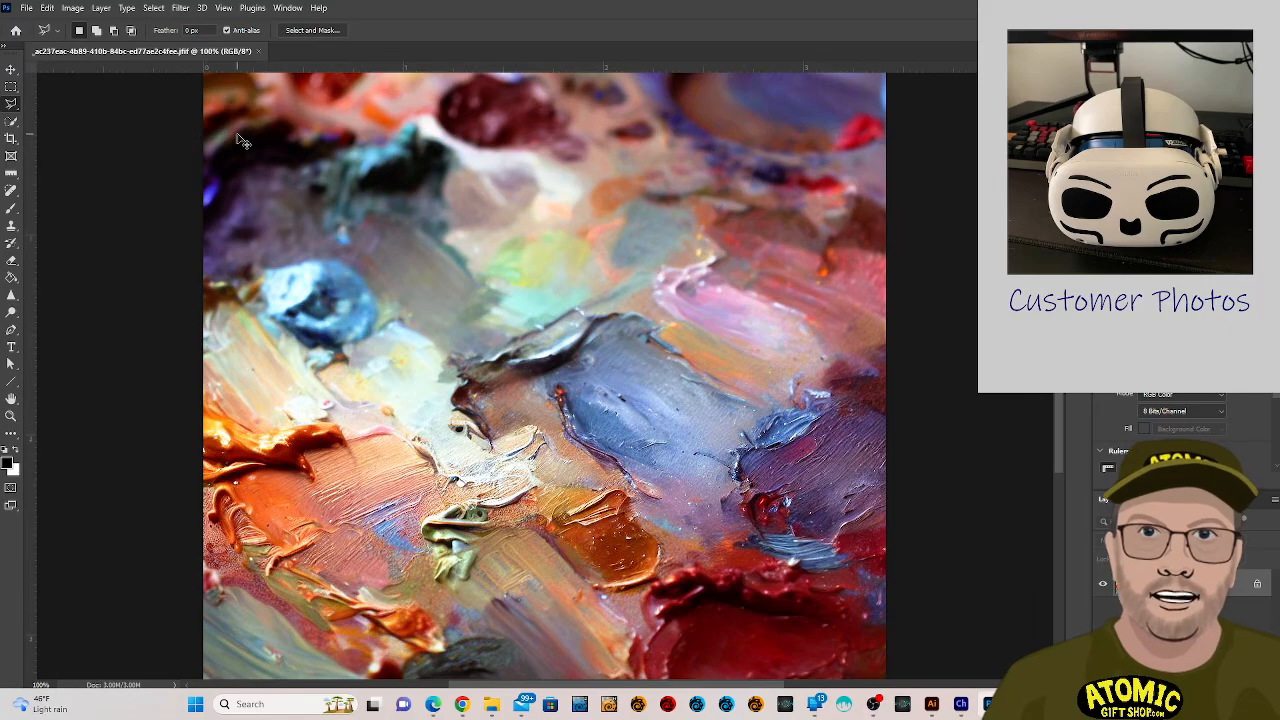
{"action": "key", "text": "ctrl+plus"}
{"action": "key", "text": "ctrl+plus"}
{"action": "key", "text": "ctrl+plus"}
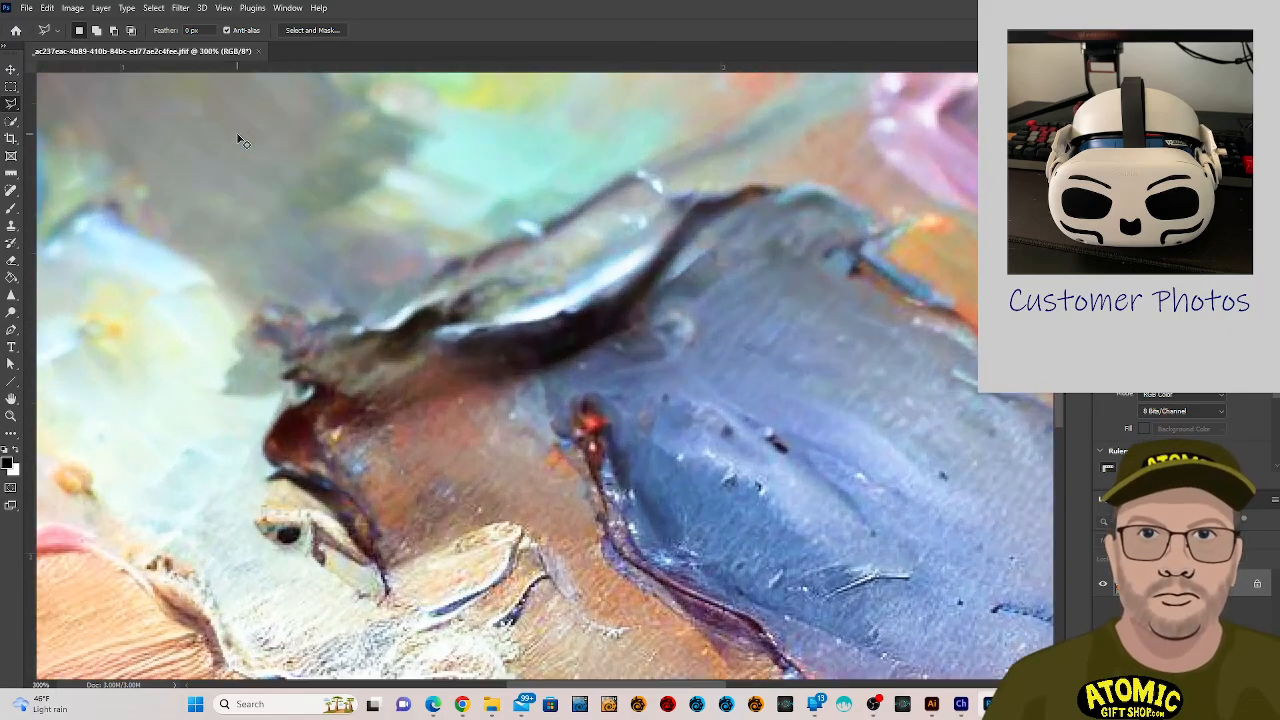
{"action": "key", "text": "ctrl+plus"}
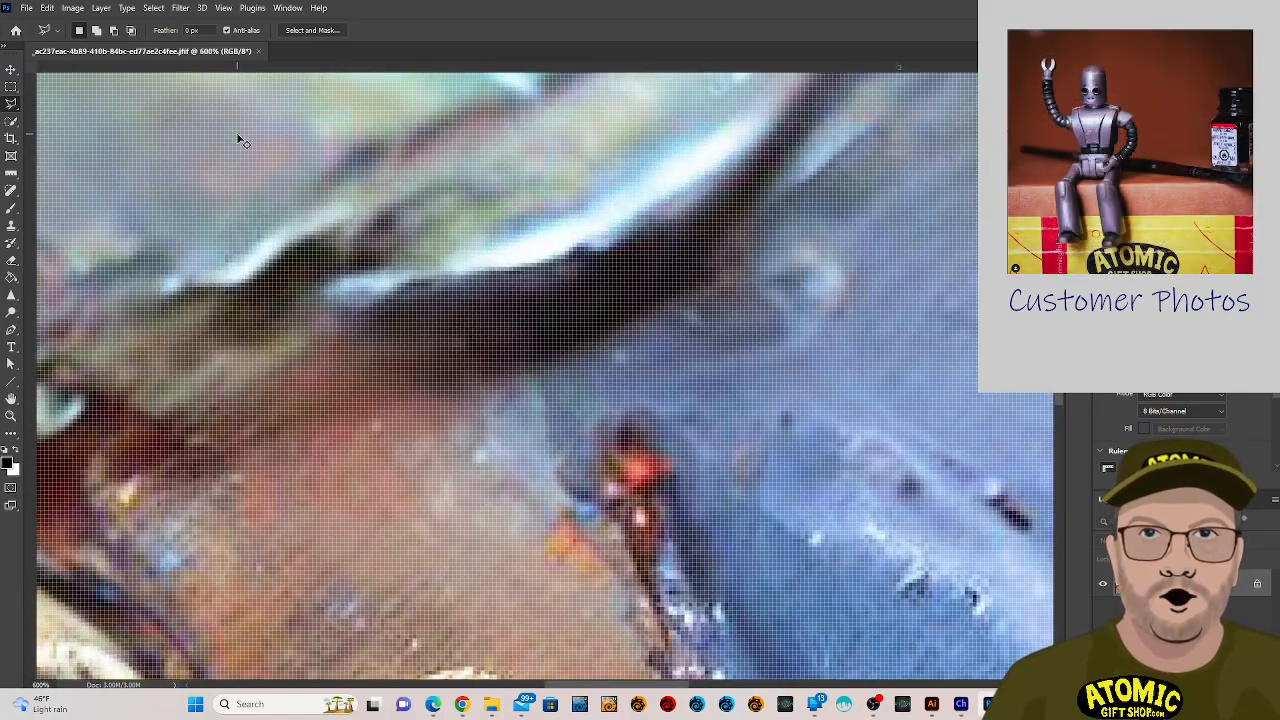
{"action": "key", "text": "ctrl+minus"}
{"action": "key", "text": "ctrl+minus"}
{"action": "key", "text": "ctrl+minus"}
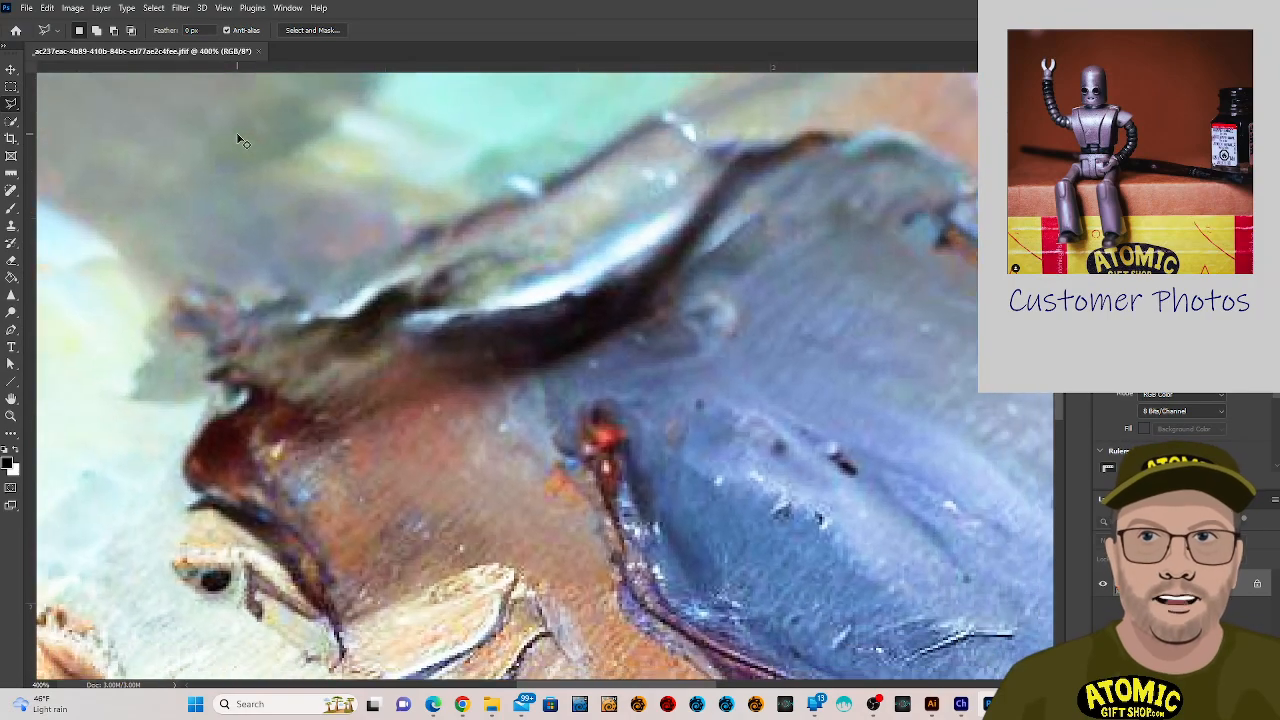
{"action": "key", "text": "ctrl+minus"}
{"action": "key", "text": "ctrl+minus"}
{"action": "key", "text": "ctrl+minus"}
{"action": "key", "text": "ctrl+minus"}
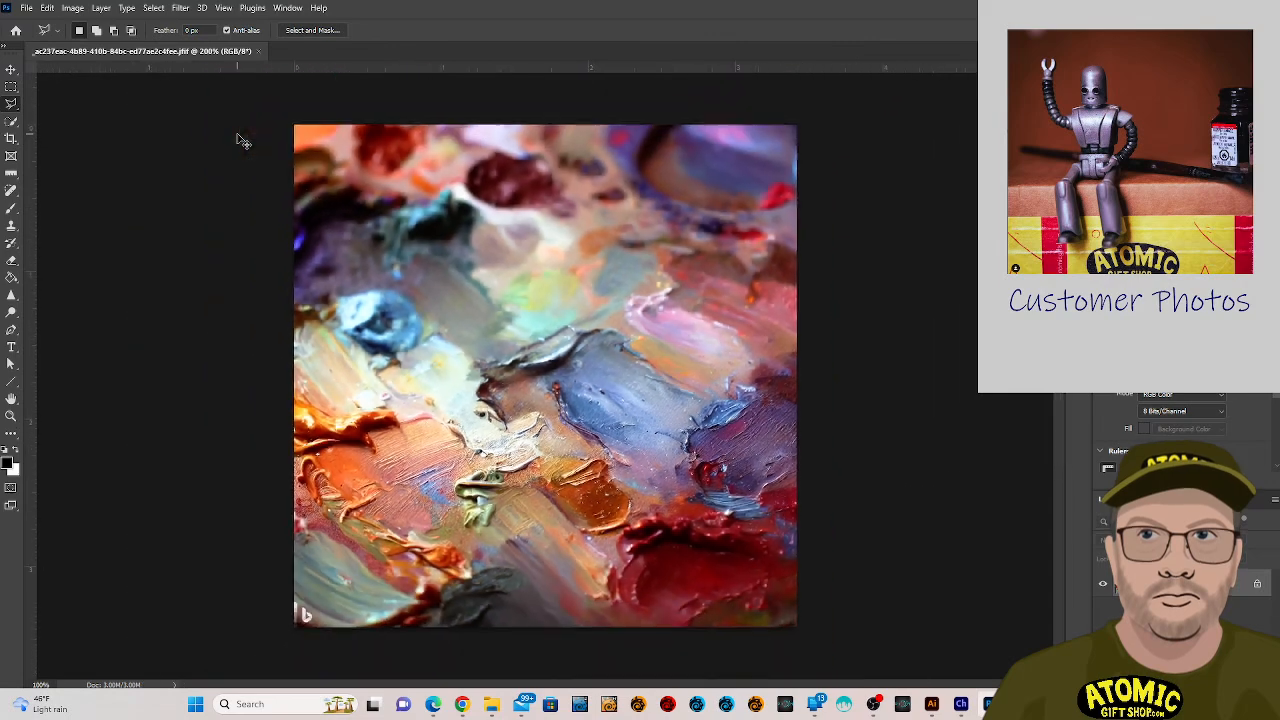
{"action": "key", "text": "ctrl+plus"}
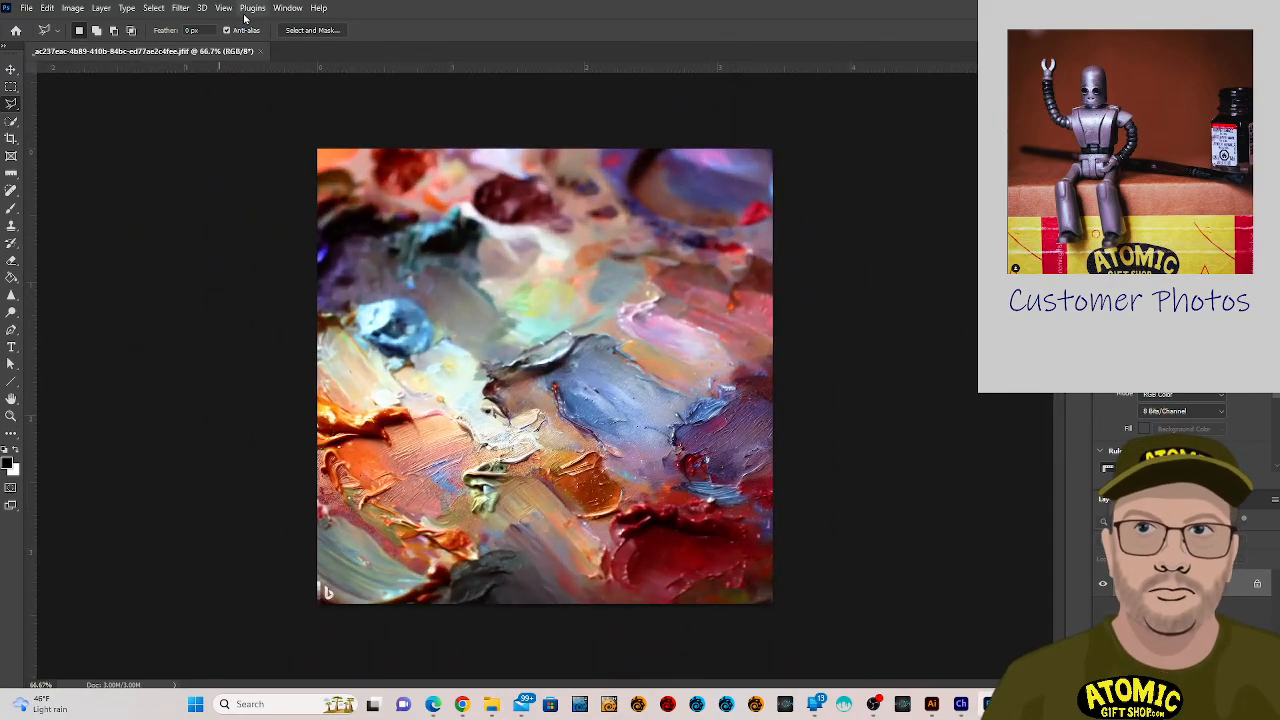
Upscale the palette image with the Super Zoom neural filter and output the result to a new document.
{"action": "left_click", "coordinate": [182, 9]}
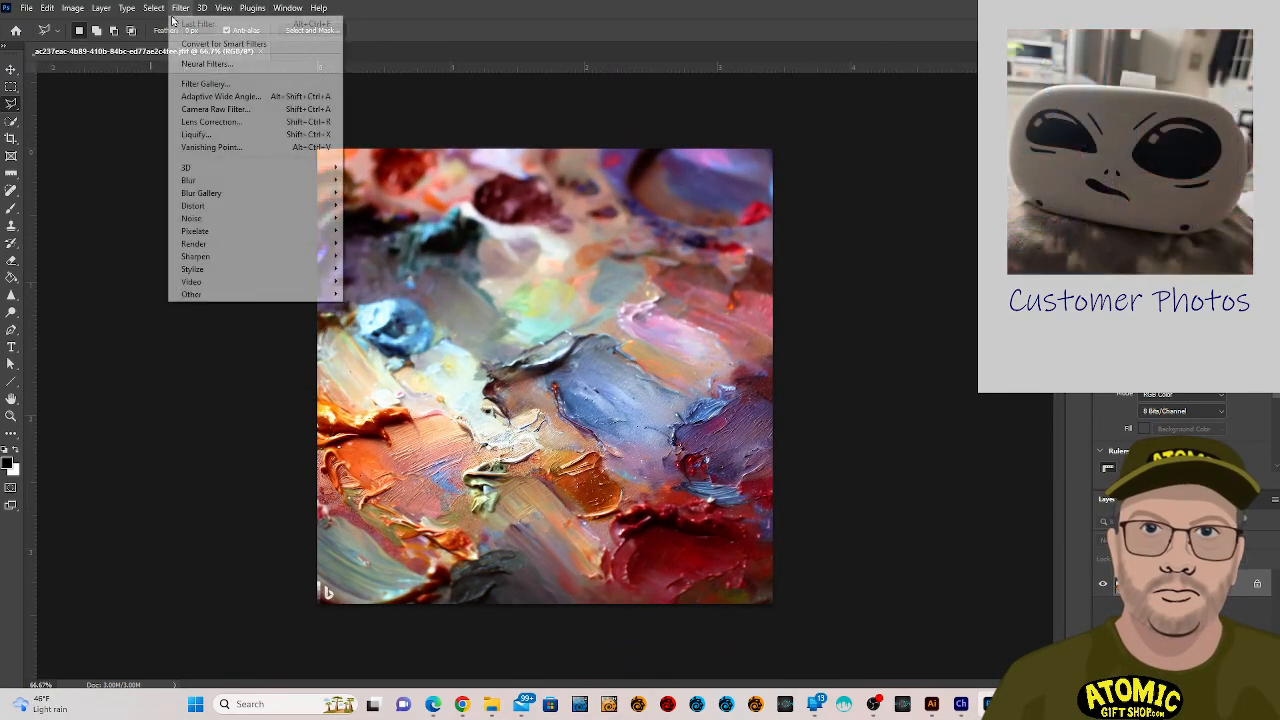
{"action": "left_click", "coordinate": [206, 64]}
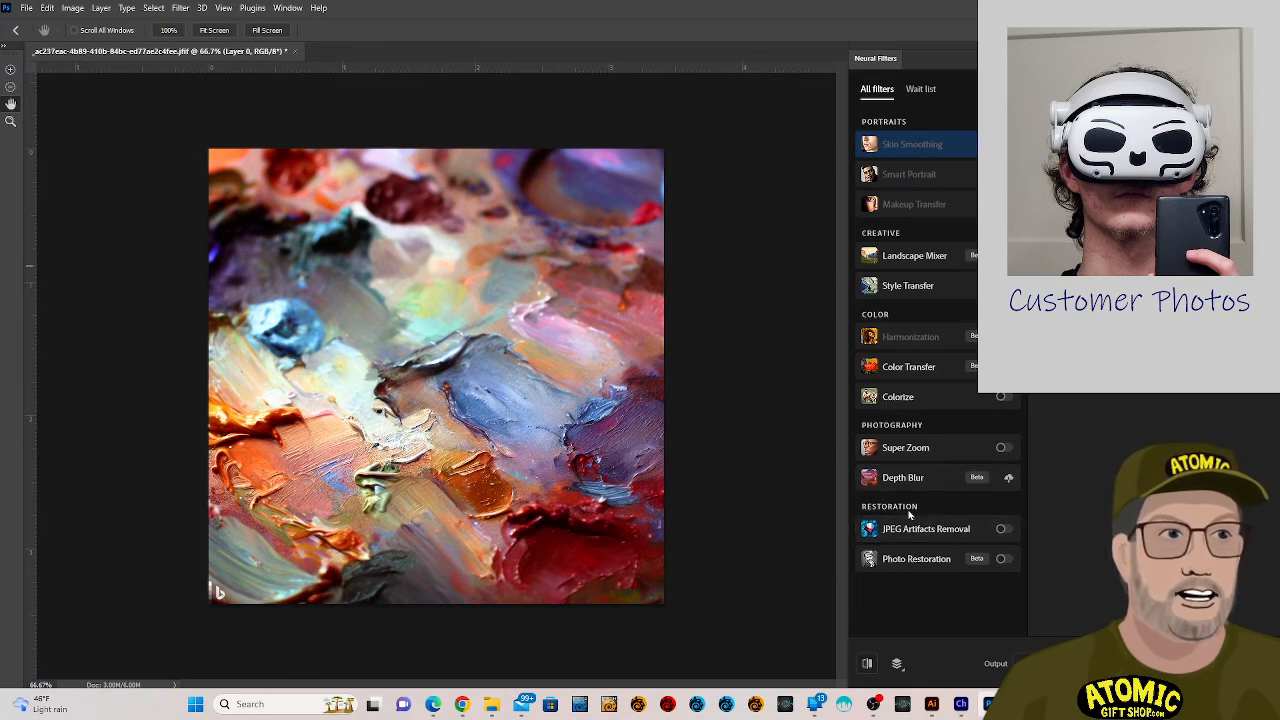
{"action": "left_click", "coordinate": [999, 449]}
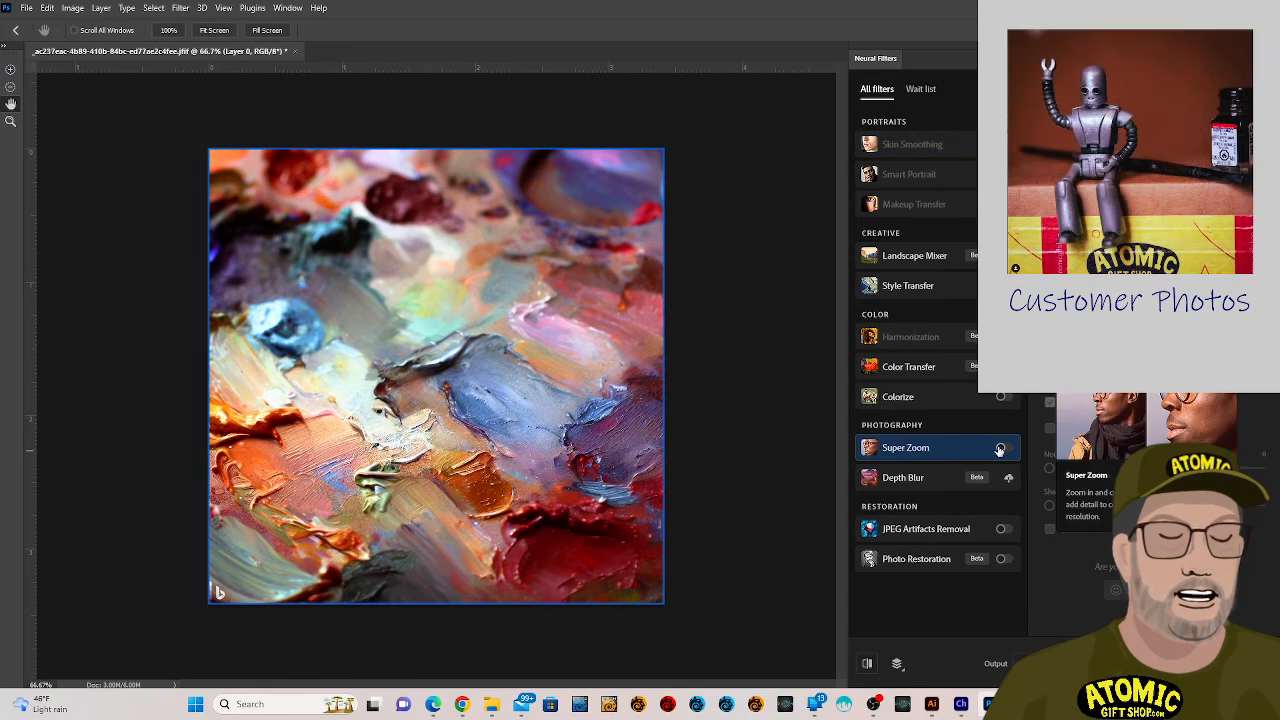
{"action": "left_click", "coordinate": [1000, 448]}
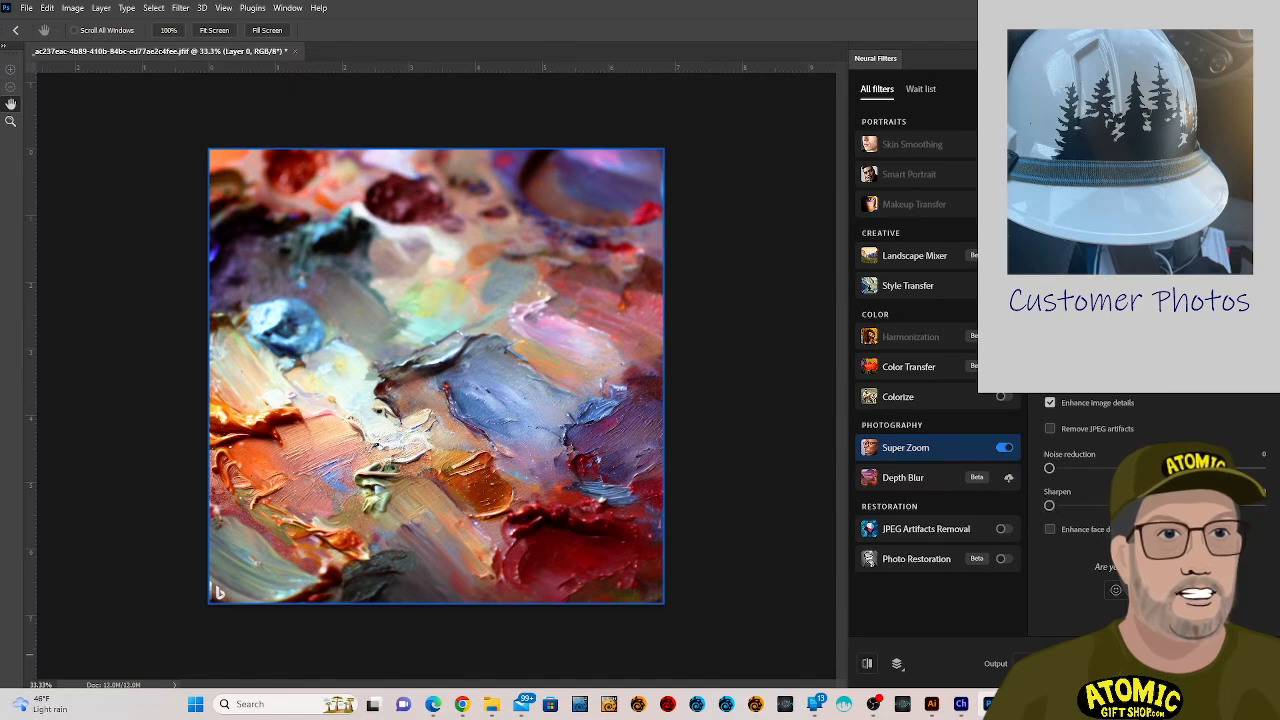
{"action": "left_click", "coordinate": [1072, 664]}
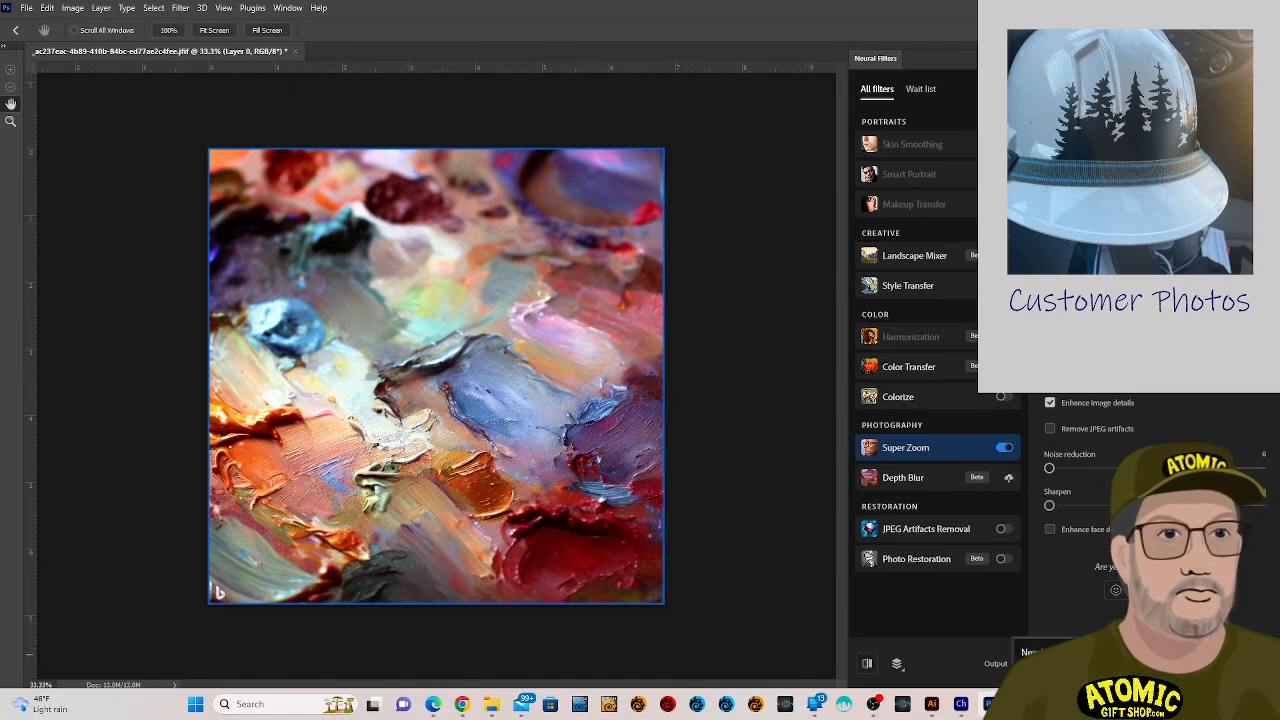
{"action": "left_click", "coordinate": [1050, 653]}
{"action": "left_click", "coordinate": [1196, 664]}
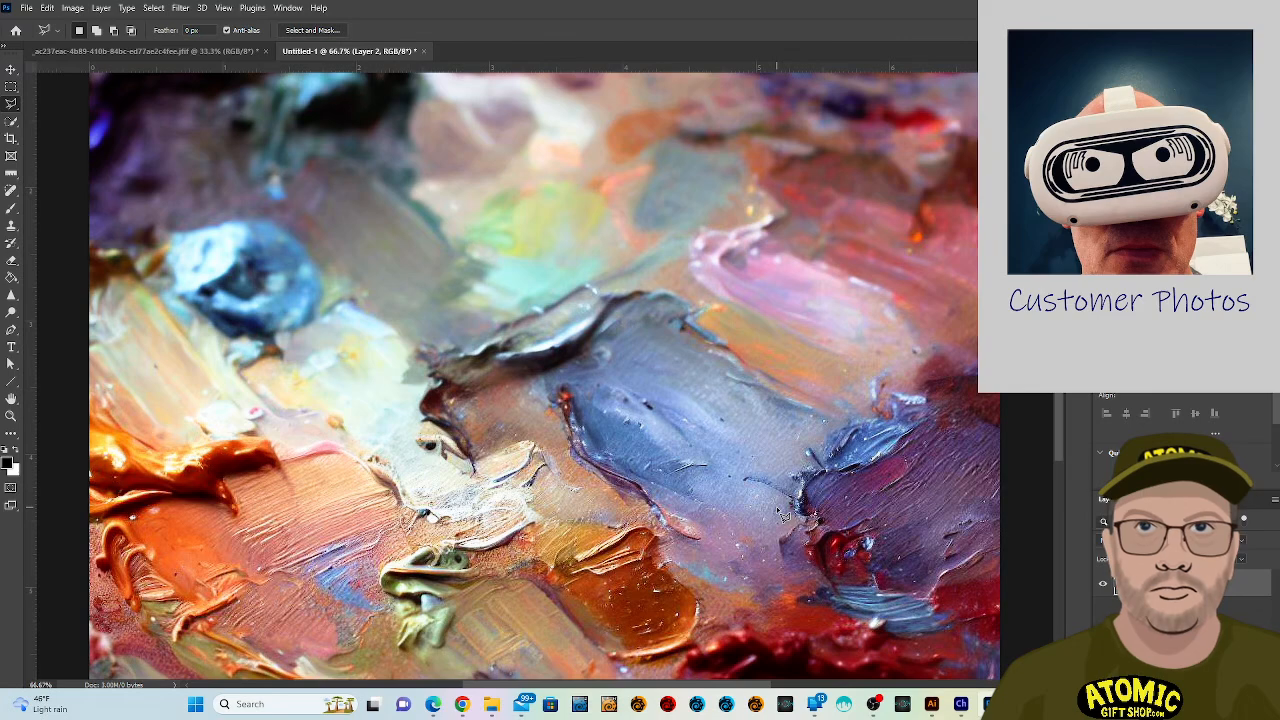
Examine the upscaled image's paint detail at up to 300% magnification and return to a wider view.
{"action": "key", "text": "ctrl+plus"}
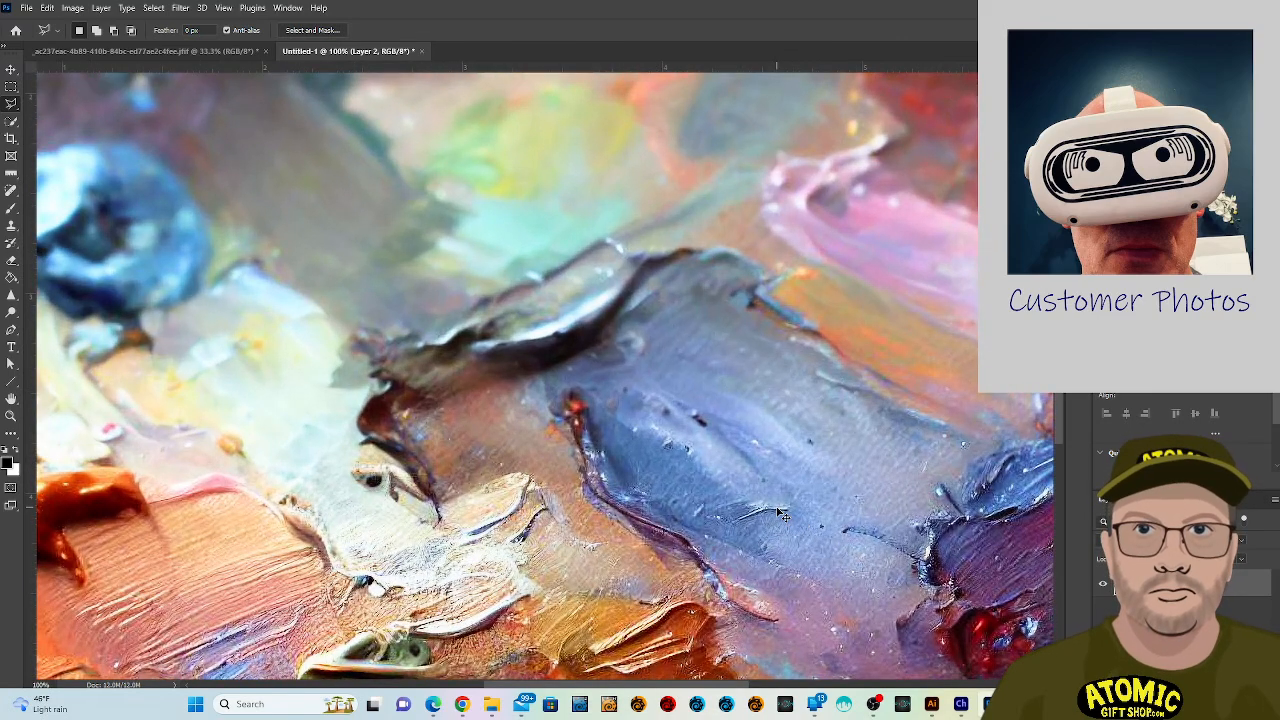
{"action": "key", "text": "ctrl+plus"}
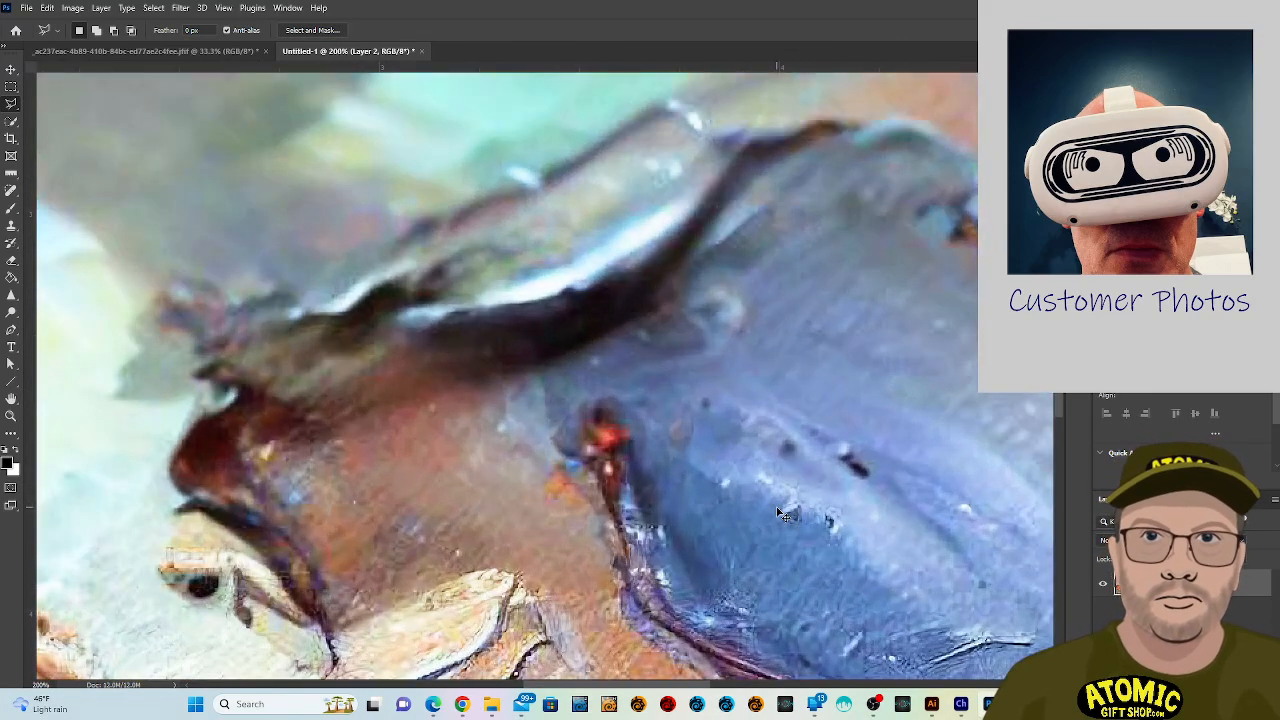
{"action": "key", "text": "ctrl+minus"}
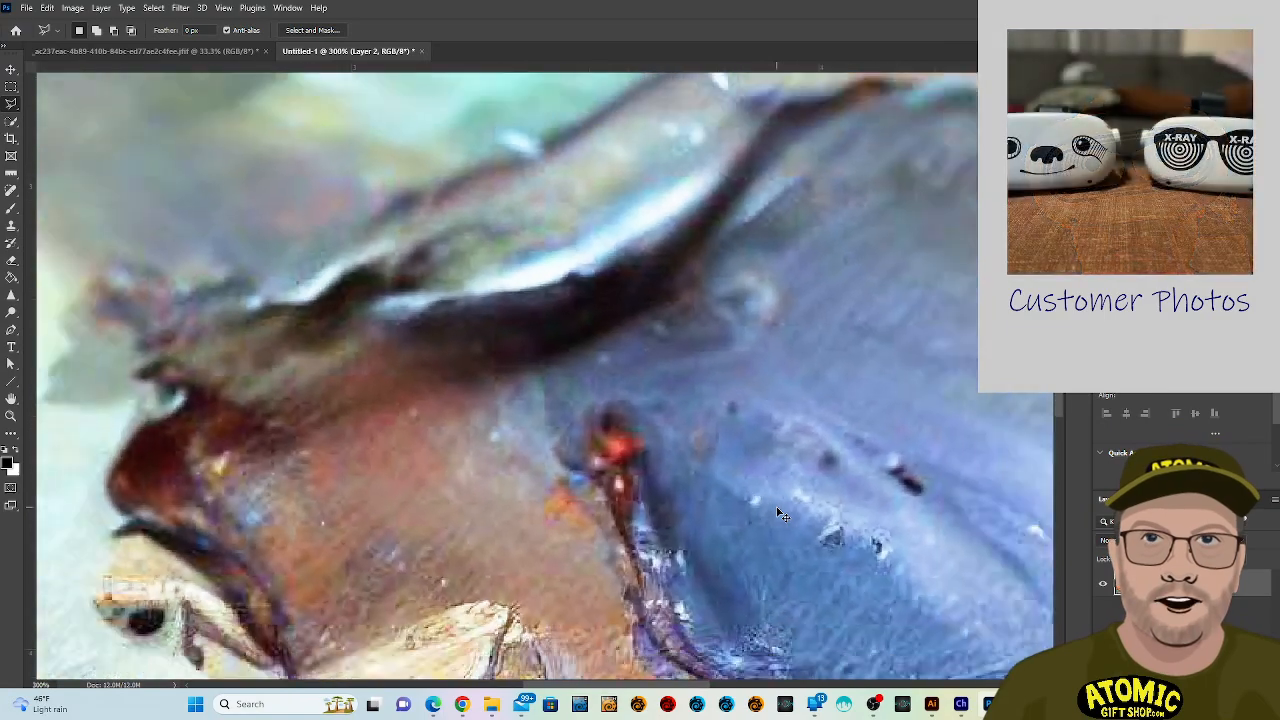
{"action": "key", "text": "ctrl+minus"}
{"action": "key", "text": "ctrl+minus"}
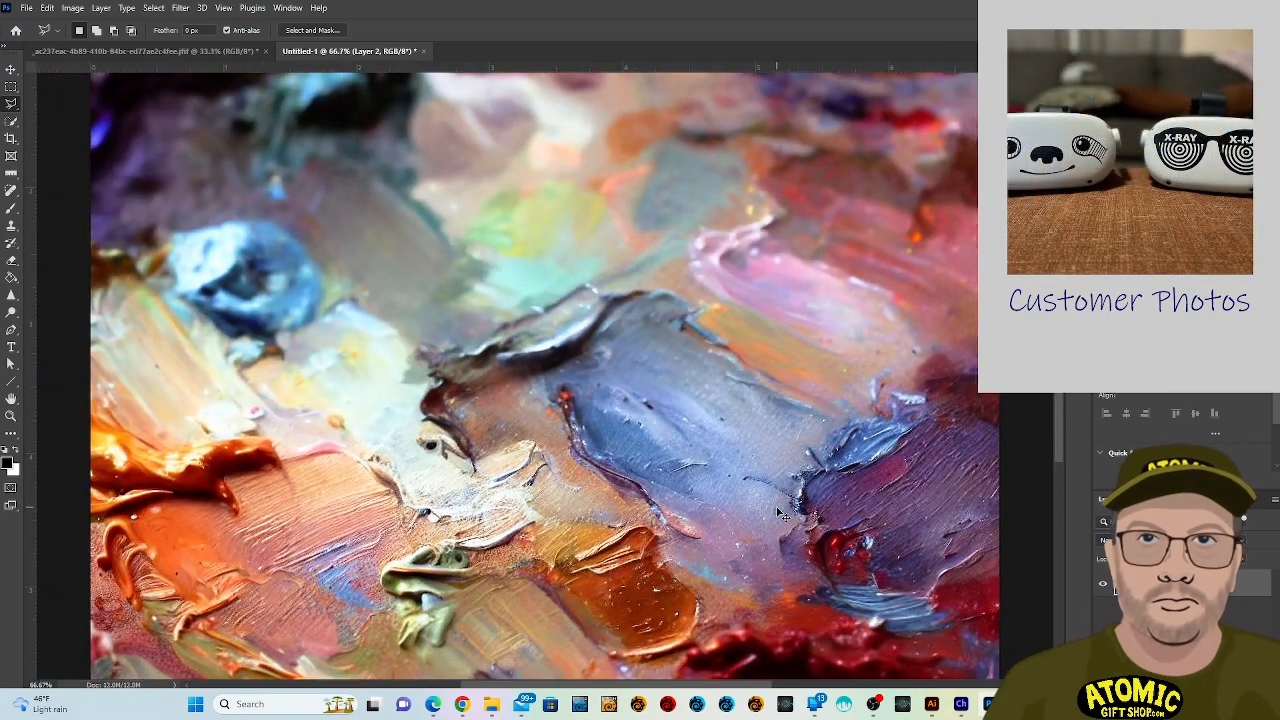
{"action": "key", "text": "ctrl+minus"}
{"action": "key", "text": "ctrl+plus"}
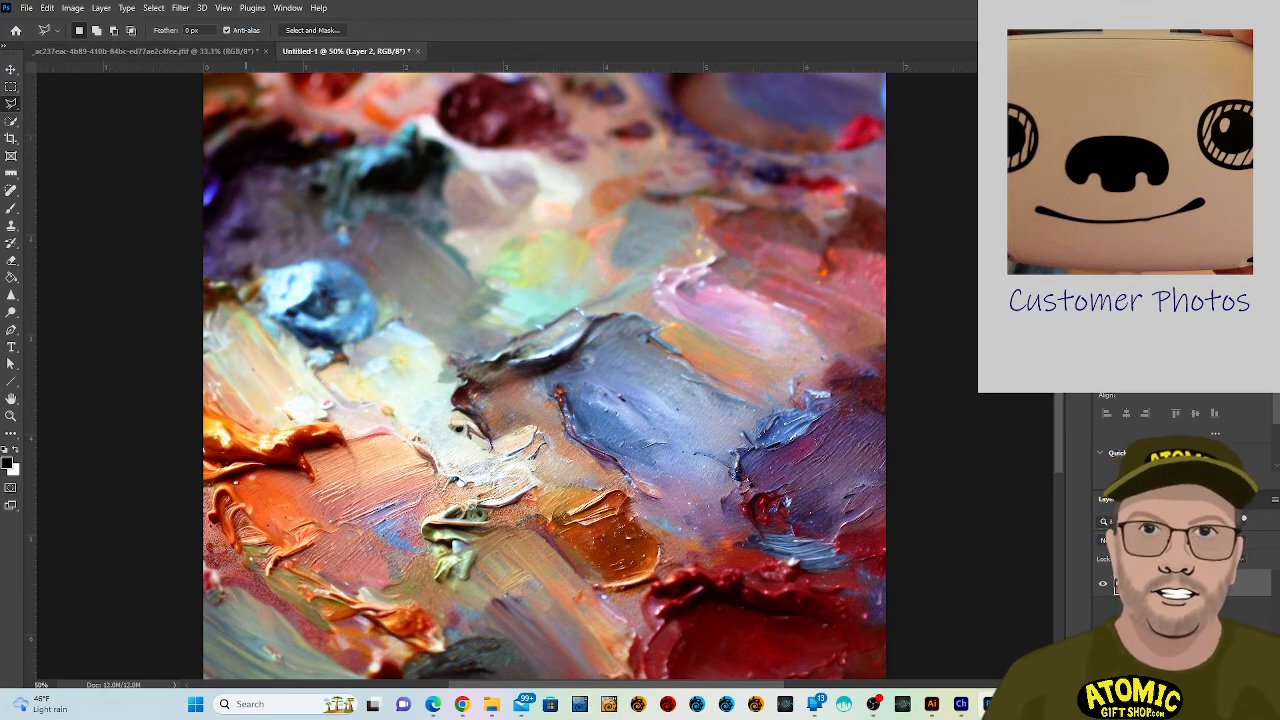
Offset the palette image horizontally by -915 pixels with undefined areas set to Wrap Around.
{"action": "left_click", "coordinate": [179, 9]}
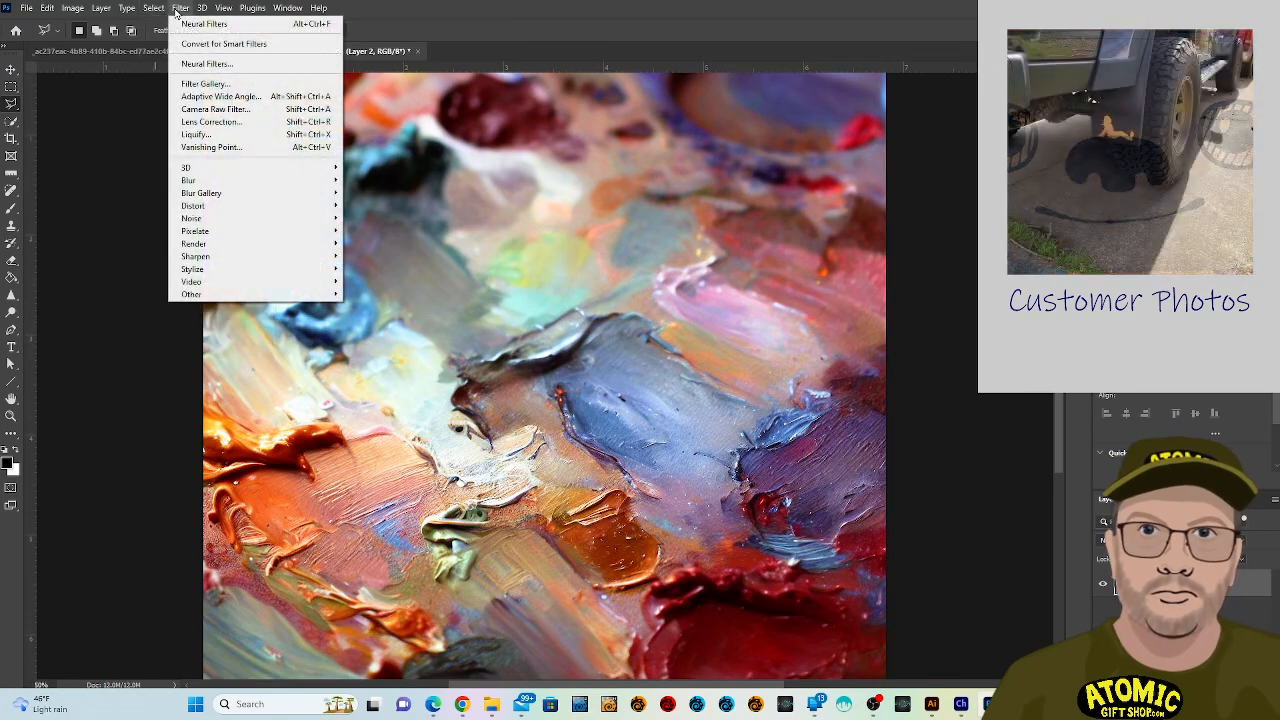
{"action": "mouse_move", "coordinate": [222, 294]}
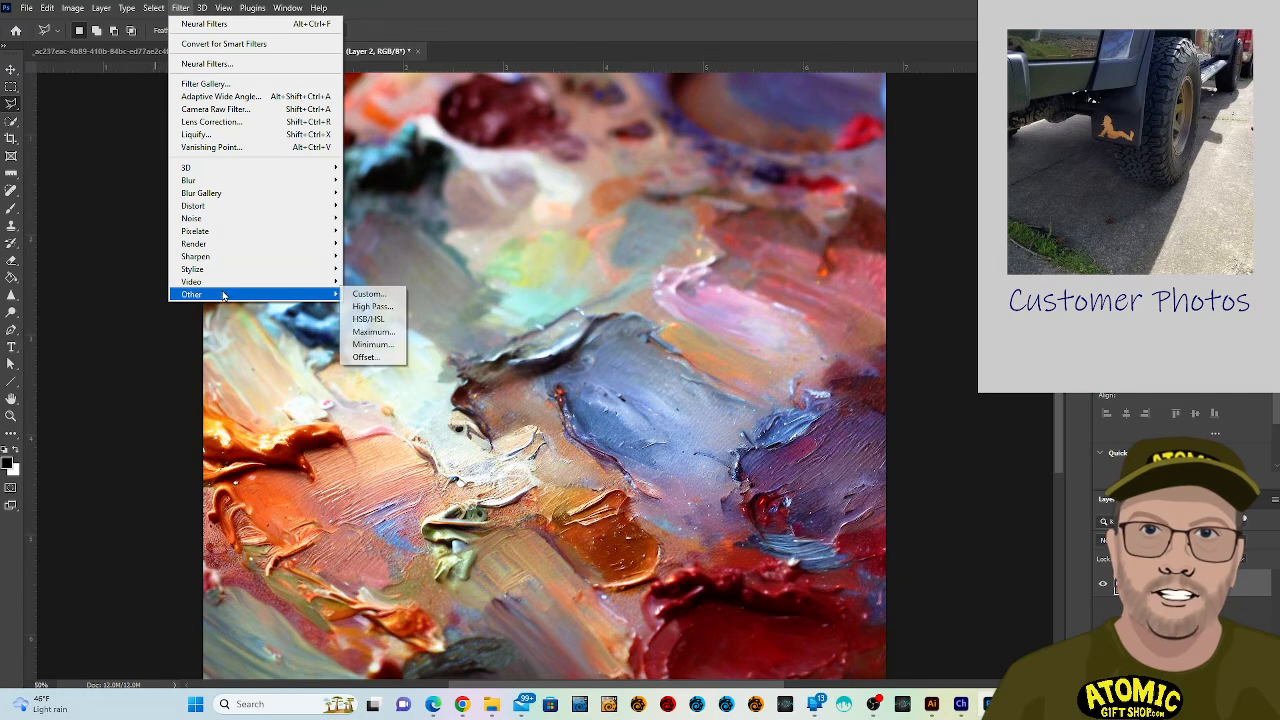
{"action": "left_click", "coordinate": [396, 361]}
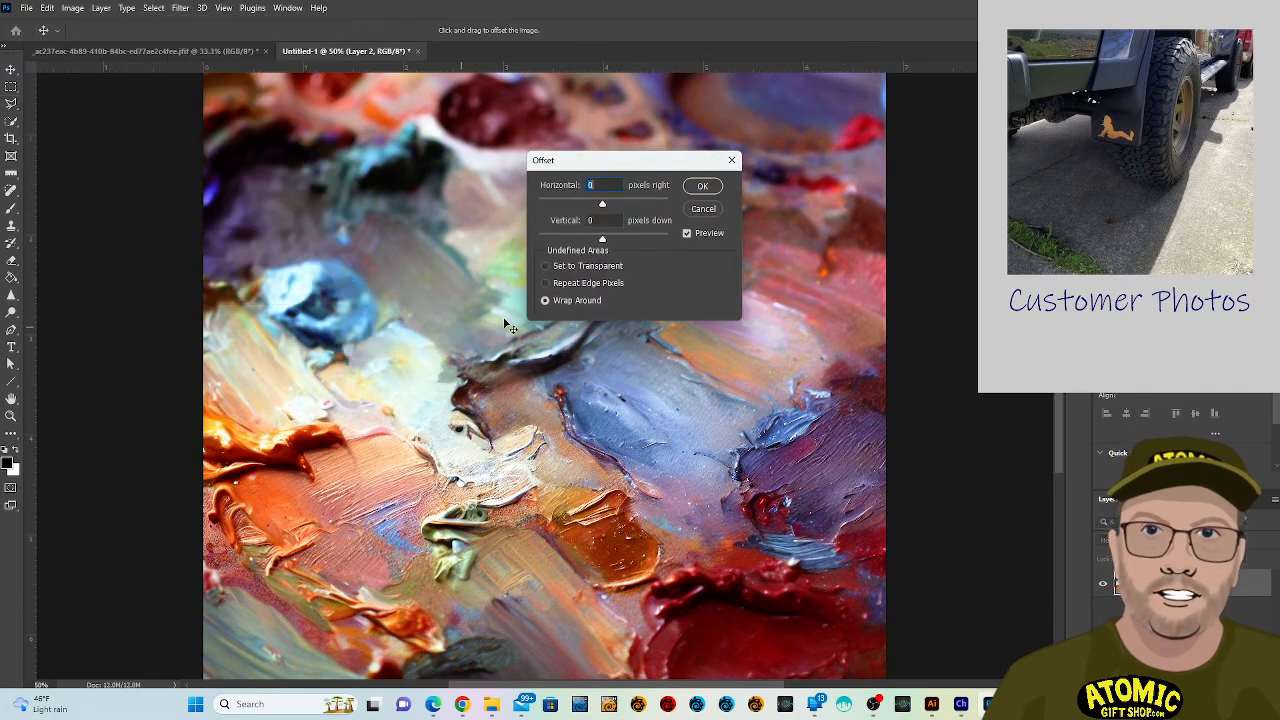
{"action": "left_click", "coordinate": [632, 202]}
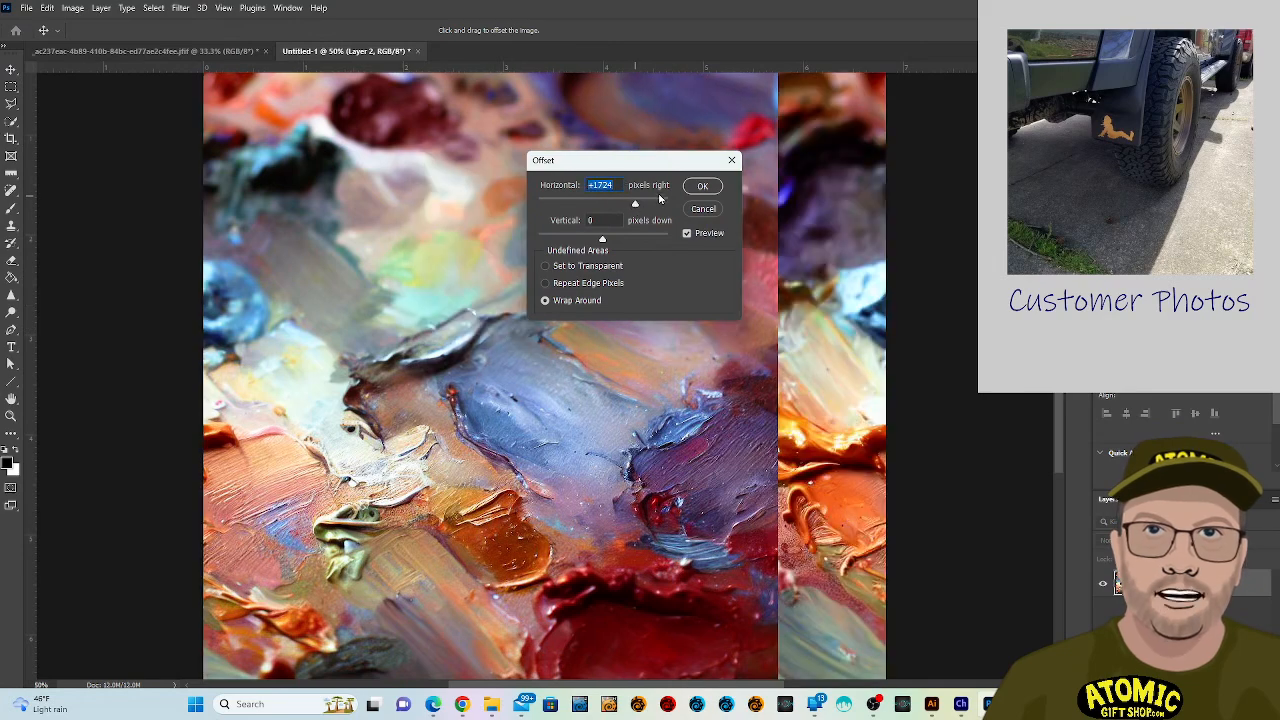
{"action": "left_click", "coordinate": [596, 203]}
{"action": "left_click_drag", "start_coordinate": [578, 205], "coordinate": [585, 205]}
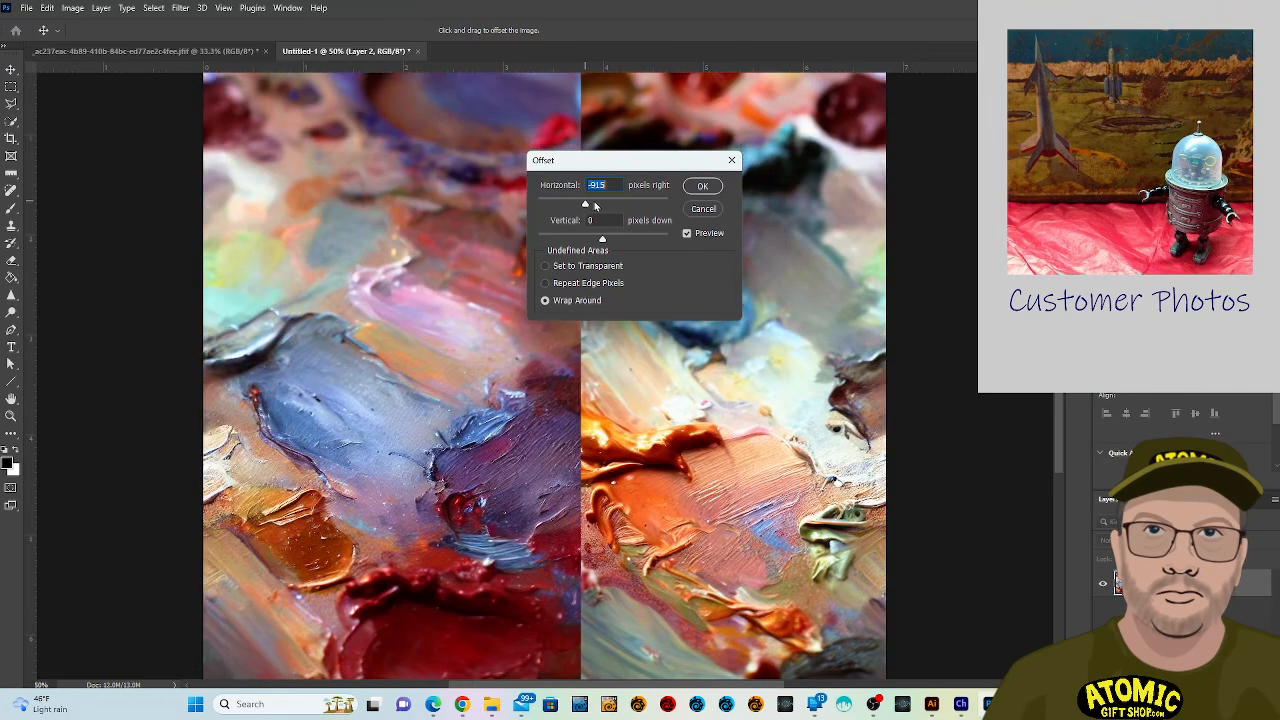
{"action": "left_click", "coordinate": [702, 187]}
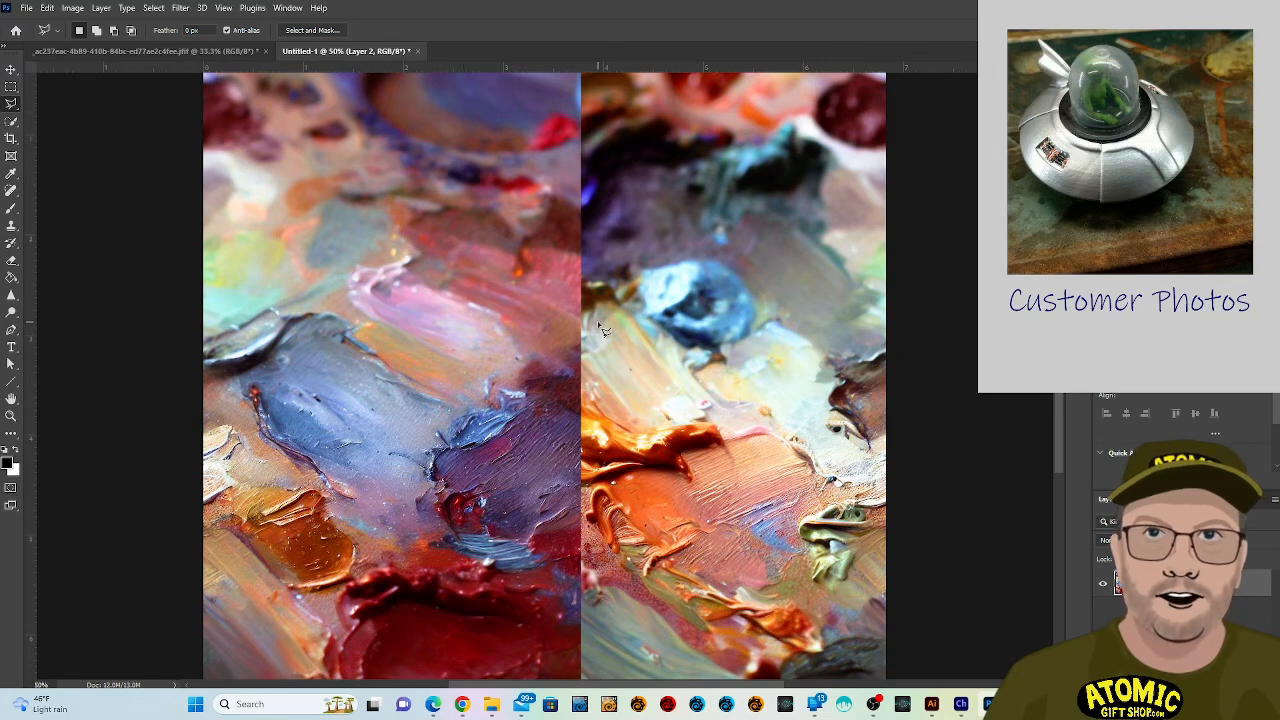
Select a polygonal area around the middle of the vertical seam, fill it with Content-Aware, and deselect.
{"action": "left_click", "coordinate": [545, 440]}
{"action": "left_click", "coordinate": [540, 588]}
{"action": "left_click", "coordinate": [598, 593]}
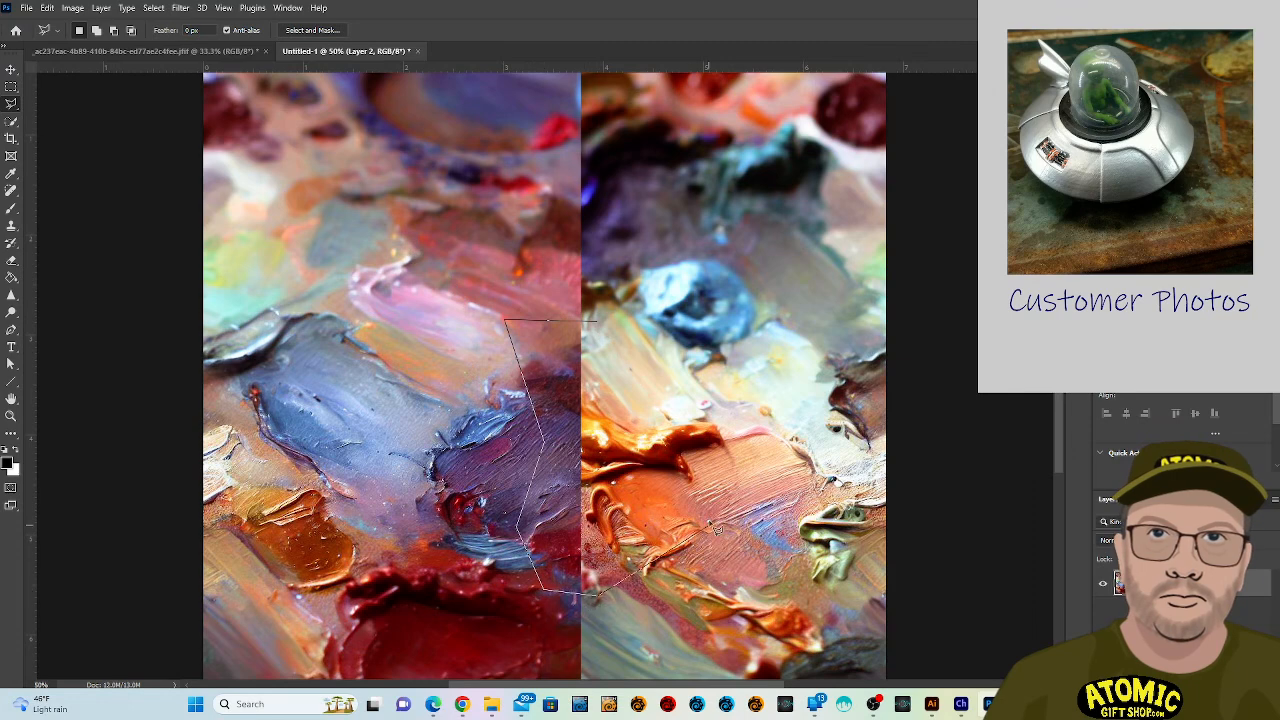
{"action": "left_click", "coordinate": [668, 498]}
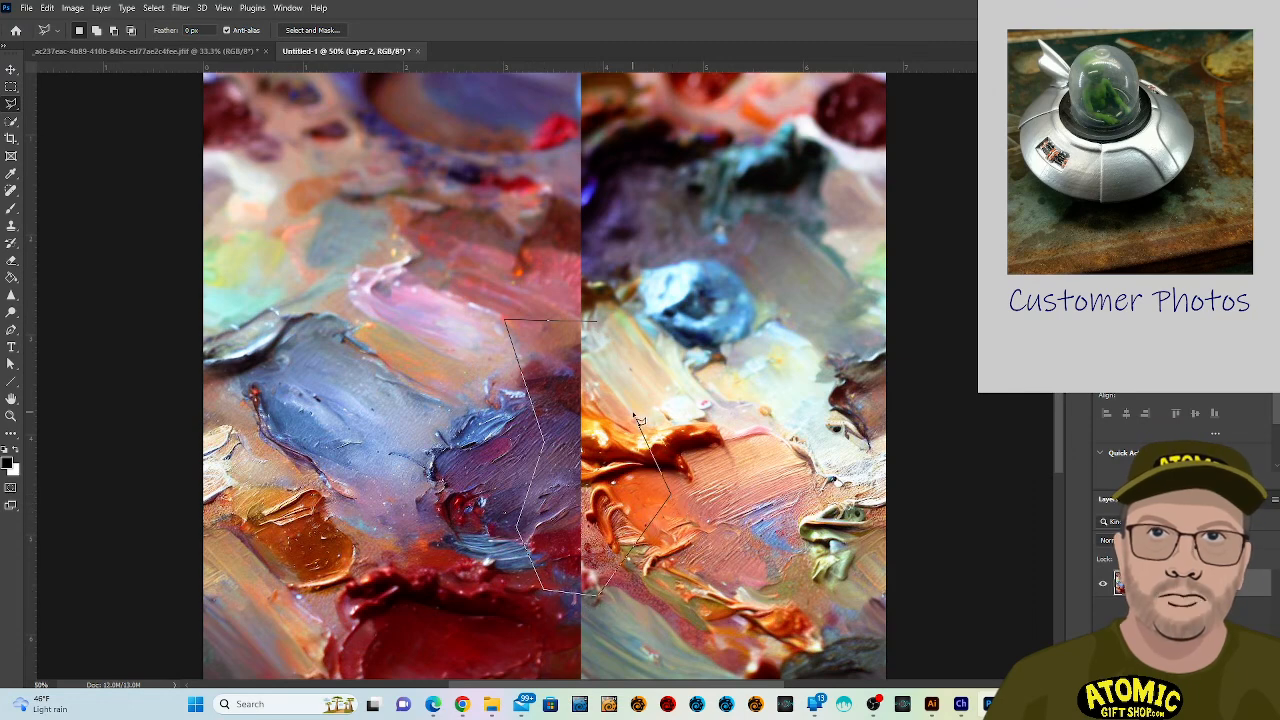
{"action": "left_click", "coordinate": [598, 324]}
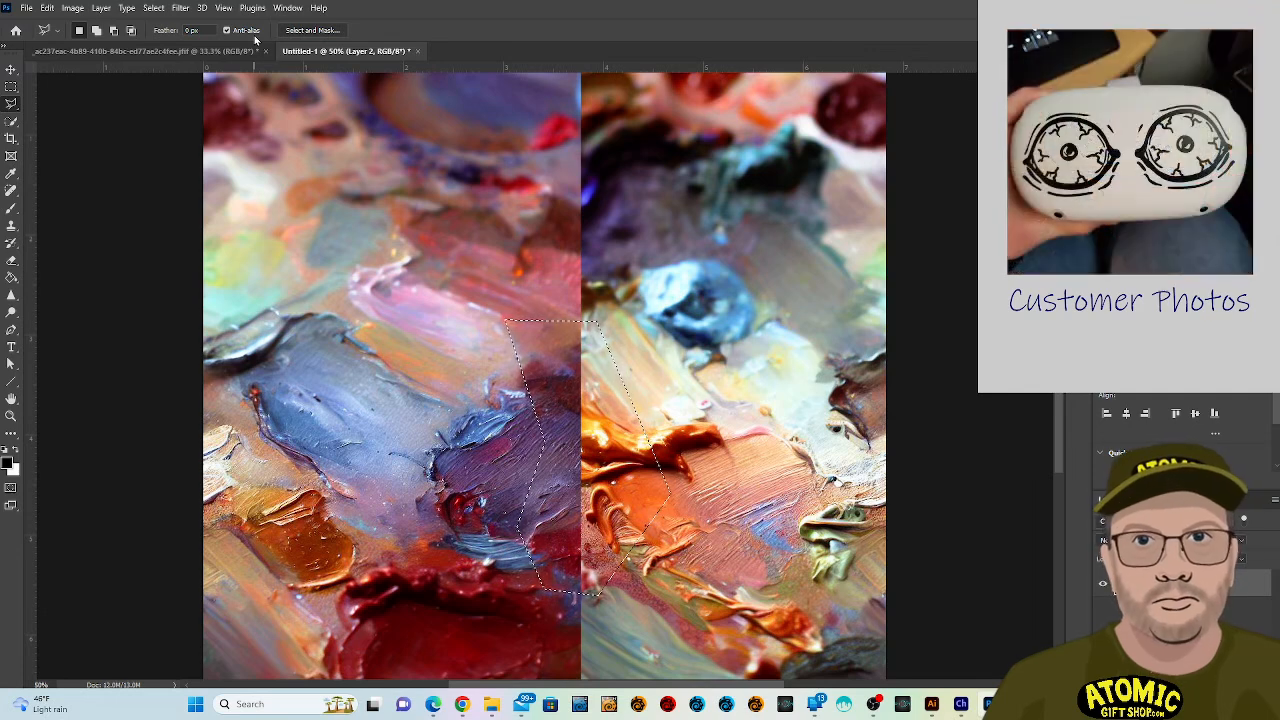
{"action": "key", "text": "shift+BackSpace"}
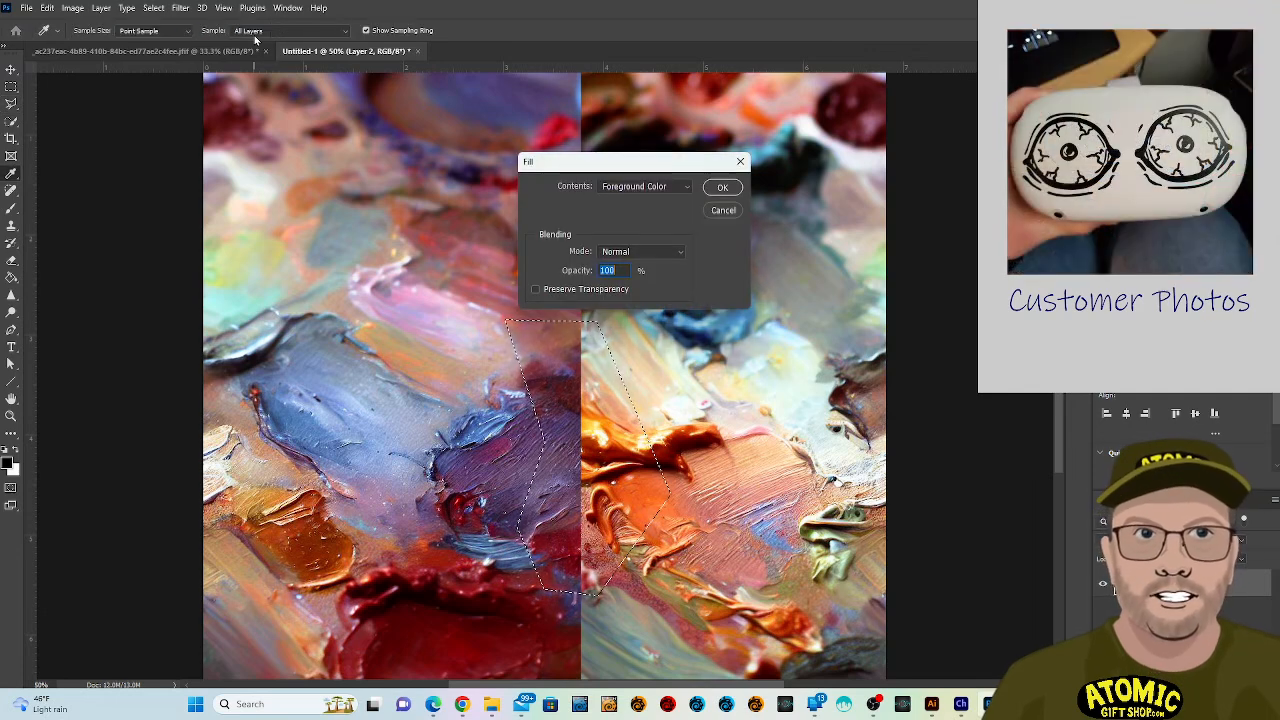
{"action": "left_click", "coordinate": [680, 188]}
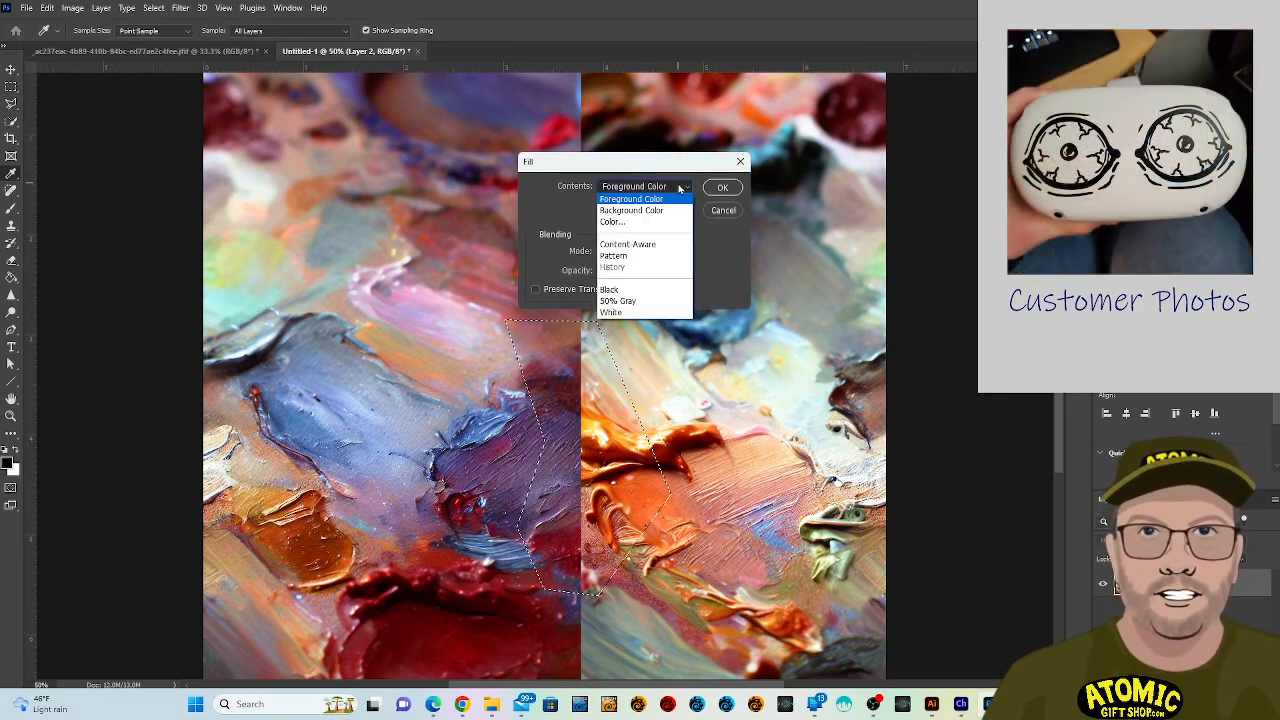
{"action": "left_click", "coordinate": [655, 245]}
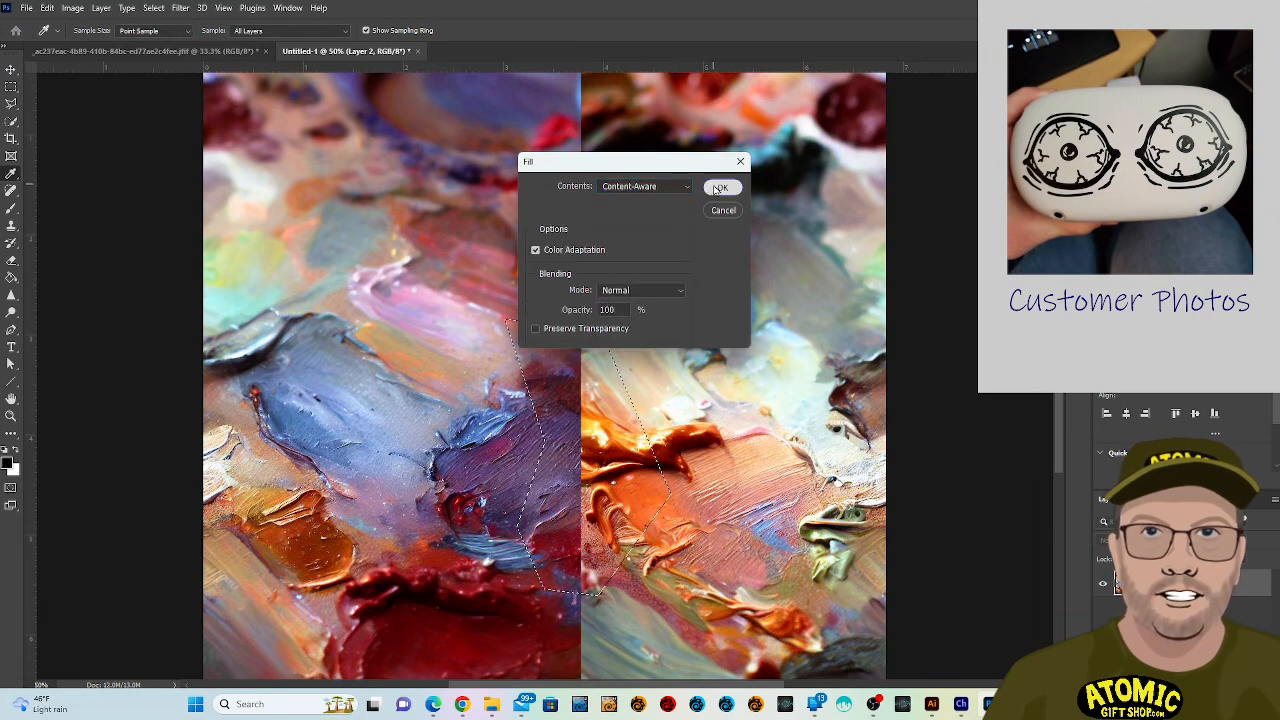
{"action": "left_click", "coordinate": [718, 188]}
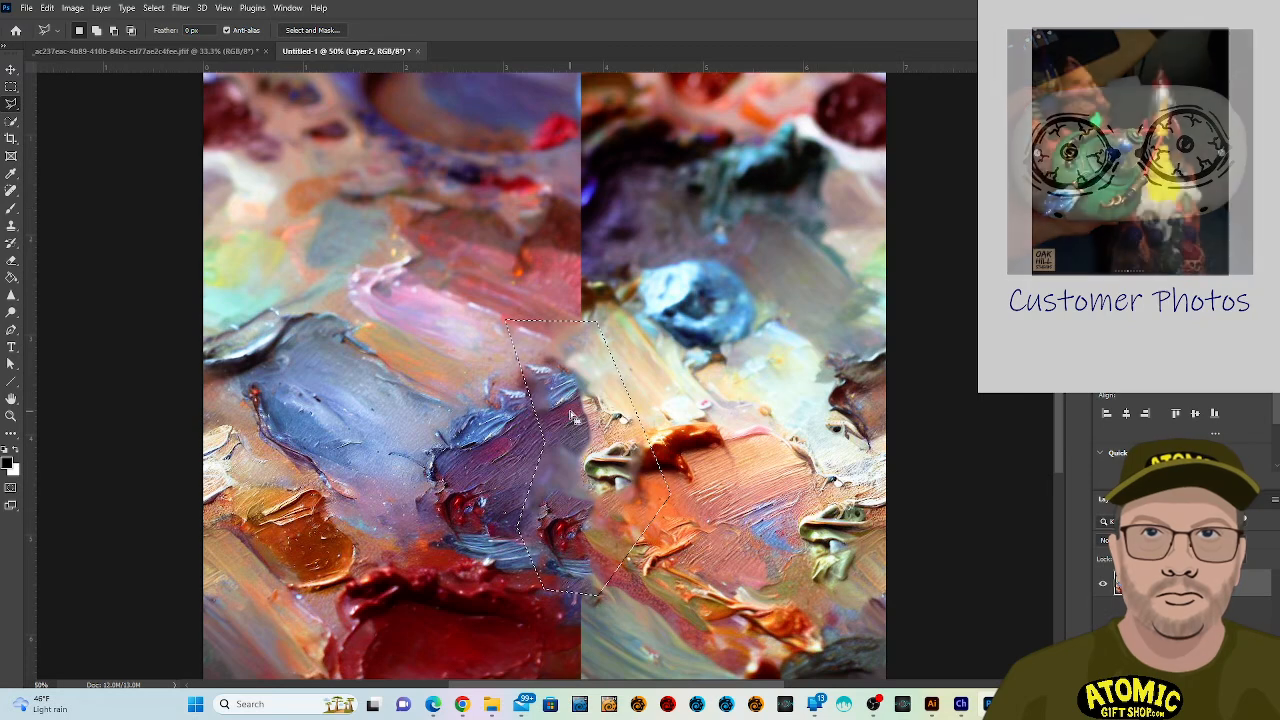
{"action": "key", "text": "ctrl+d"}
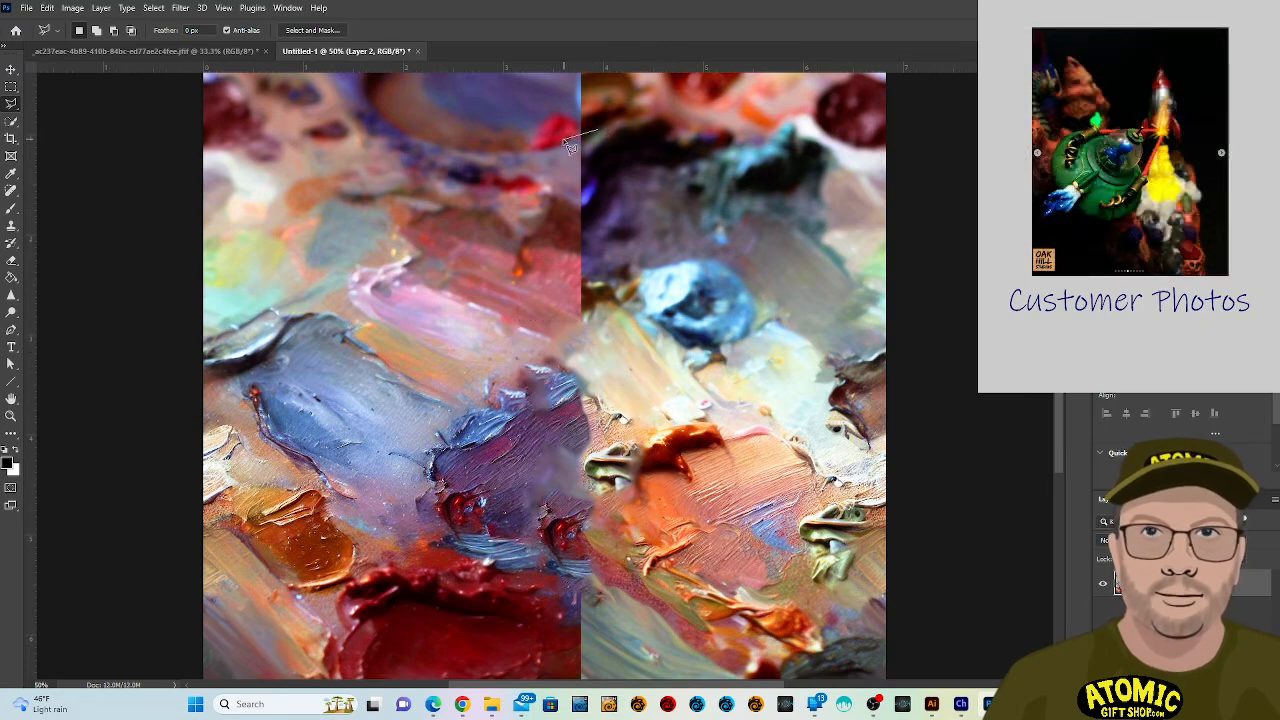
Lasso the seam section between the dark red and purple paint above the first patch and fill it with Content-Aware.
{"action": "left_click_drag", "start_coordinate": [566, 145], "coordinate": [548, 280]}
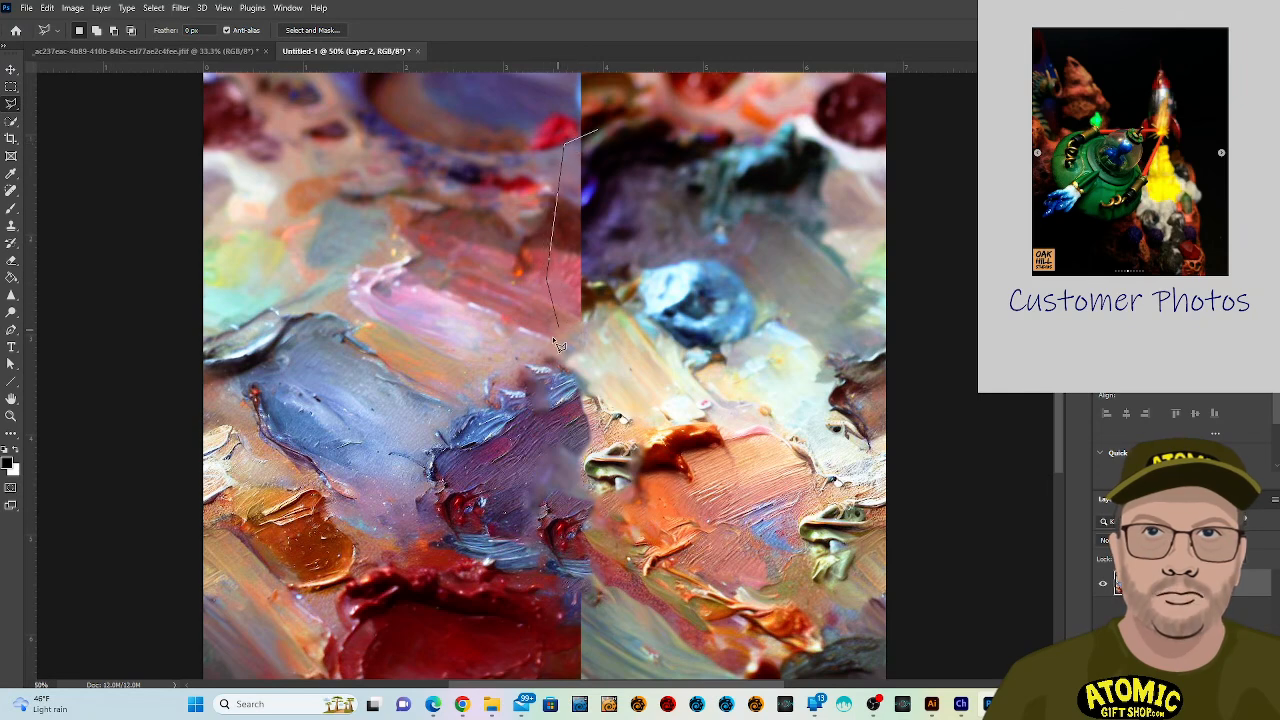
{"action": "left_click_drag", "start_coordinate": [620, 318], "coordinate": [632, 168]}
{"action": "key", "text": "shift+BackSpace"}
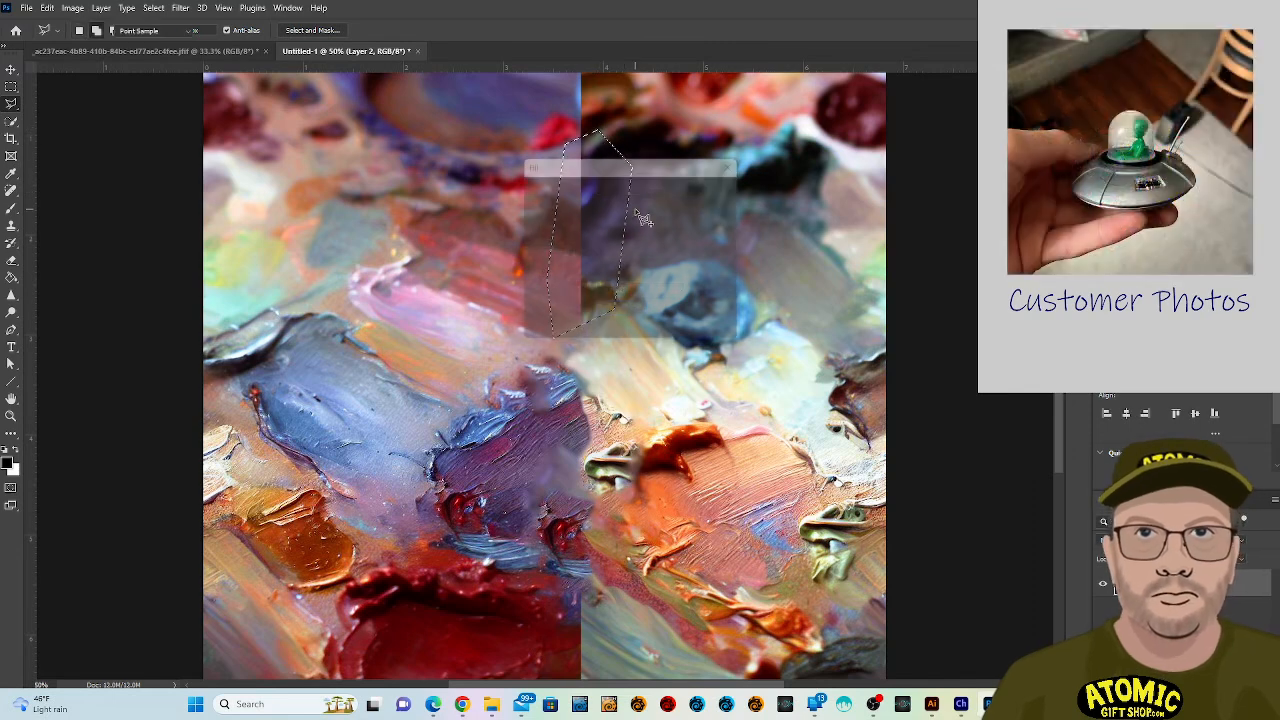
{"action": "left_click", "coordinate": [722, 188]}
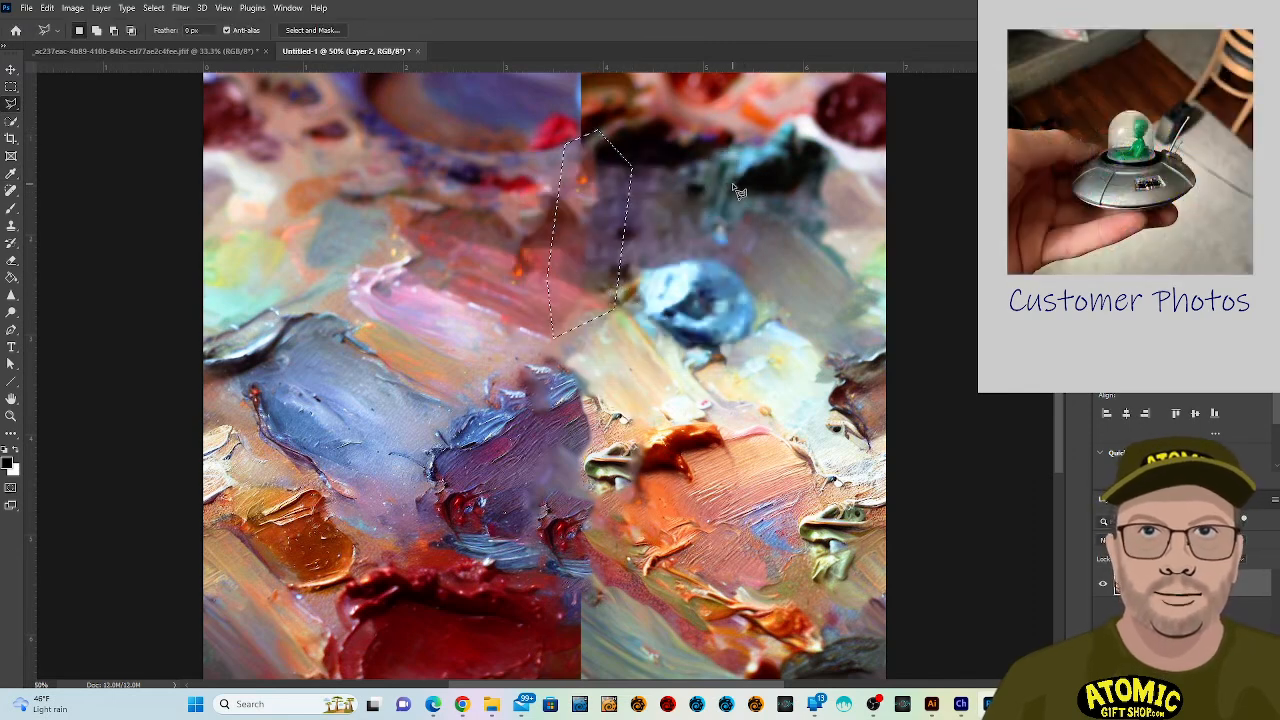
Select the seam's uppermost section up to the image's top edge and fill it with Content-Aware at 100% opacity.
{"action": "scroll", "coordinate": [609, 262], "scroll_direction": "up", "scroll_amount": 3}
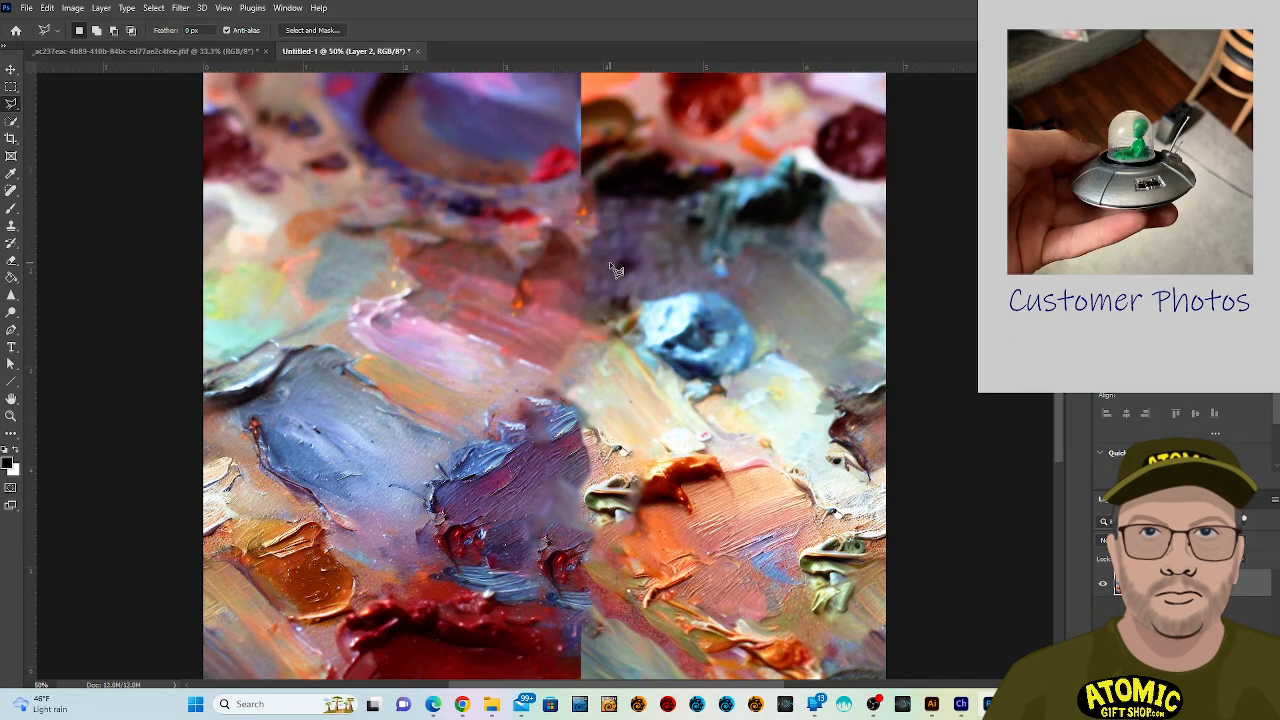
{"action": "left_click_drag", "start_coordinate": [570, 118], "coordinate": [547, 207]}
{"action": "left_click", "coordinate": [528, 239]}
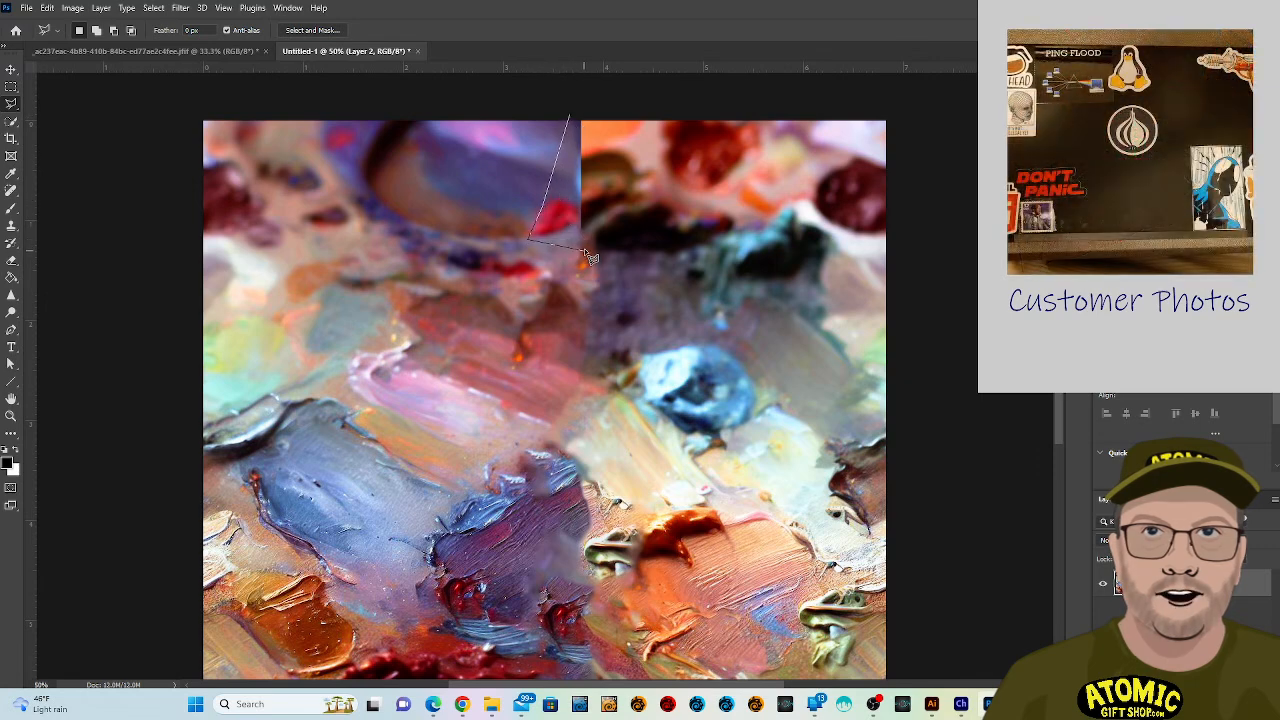
{"action": "left_click", "coordinate": [585, 248]}
{"action": "left_click", "coordinate": [615, 216]}
{"action": "left_click", "coordinate": [618, 117]}
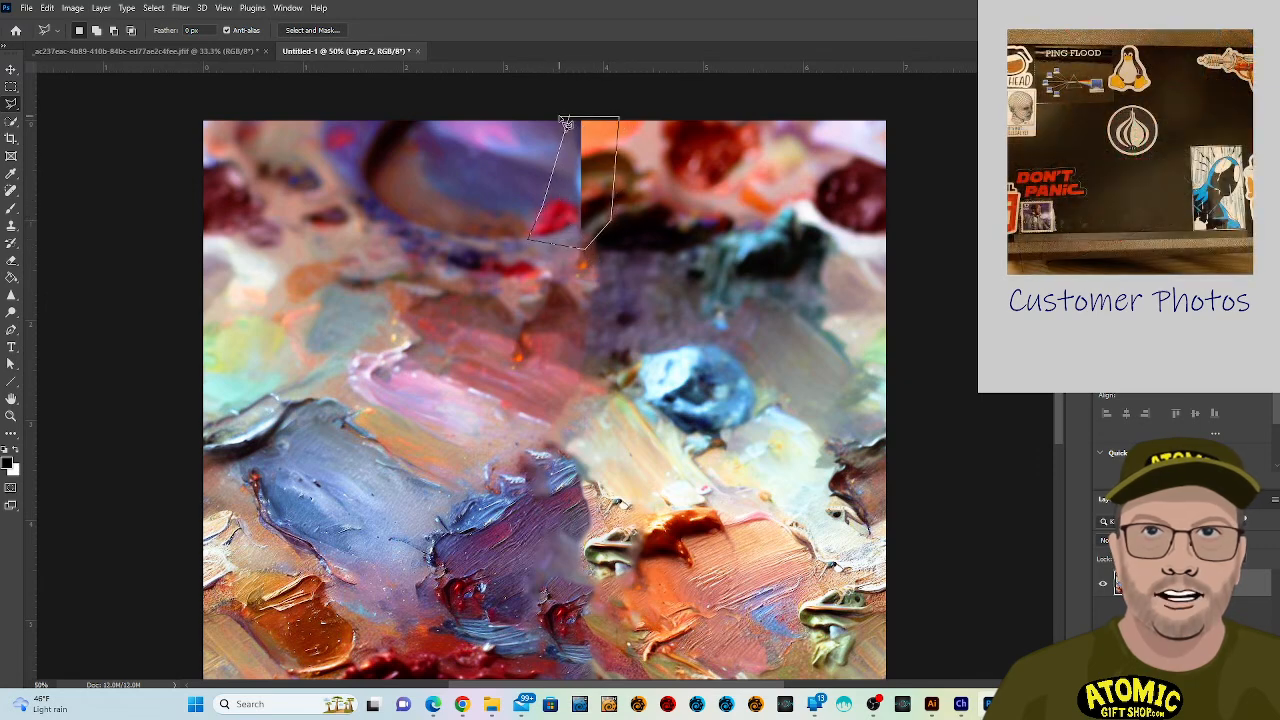
{"action": "left_click", "coordinate": [572, 118]}
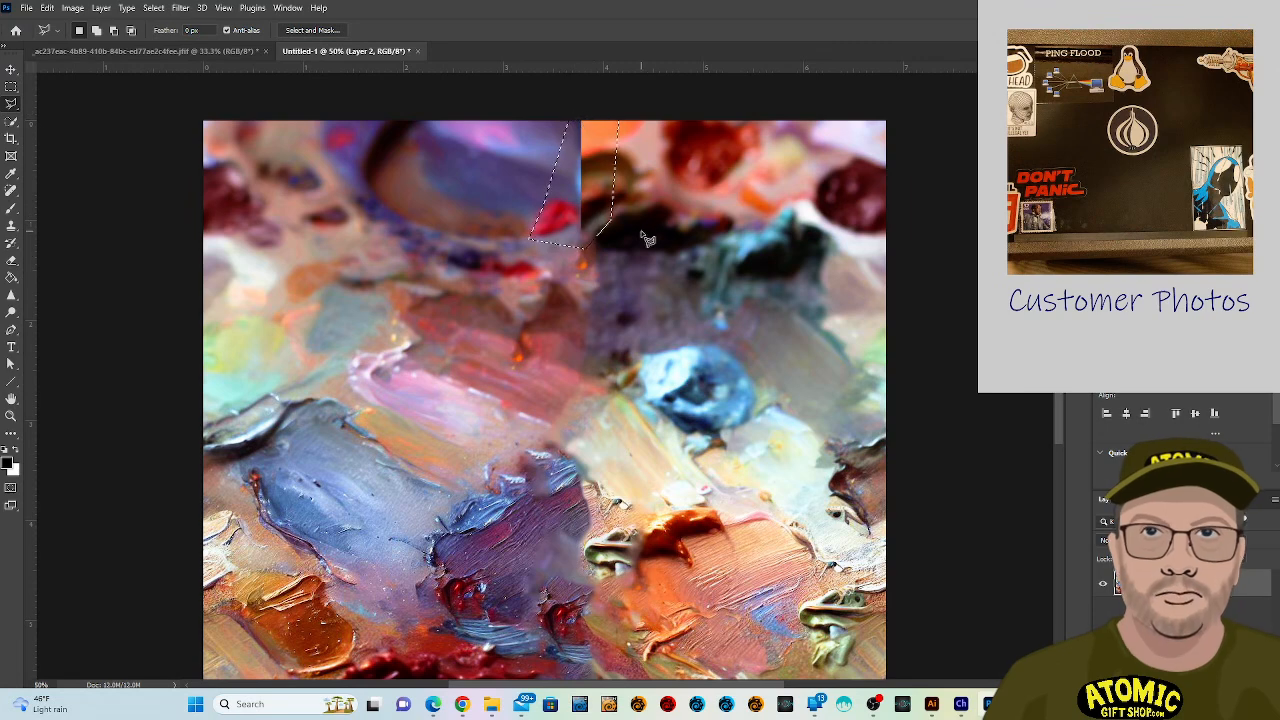
{"action": "key", "text": "shift+F5"}
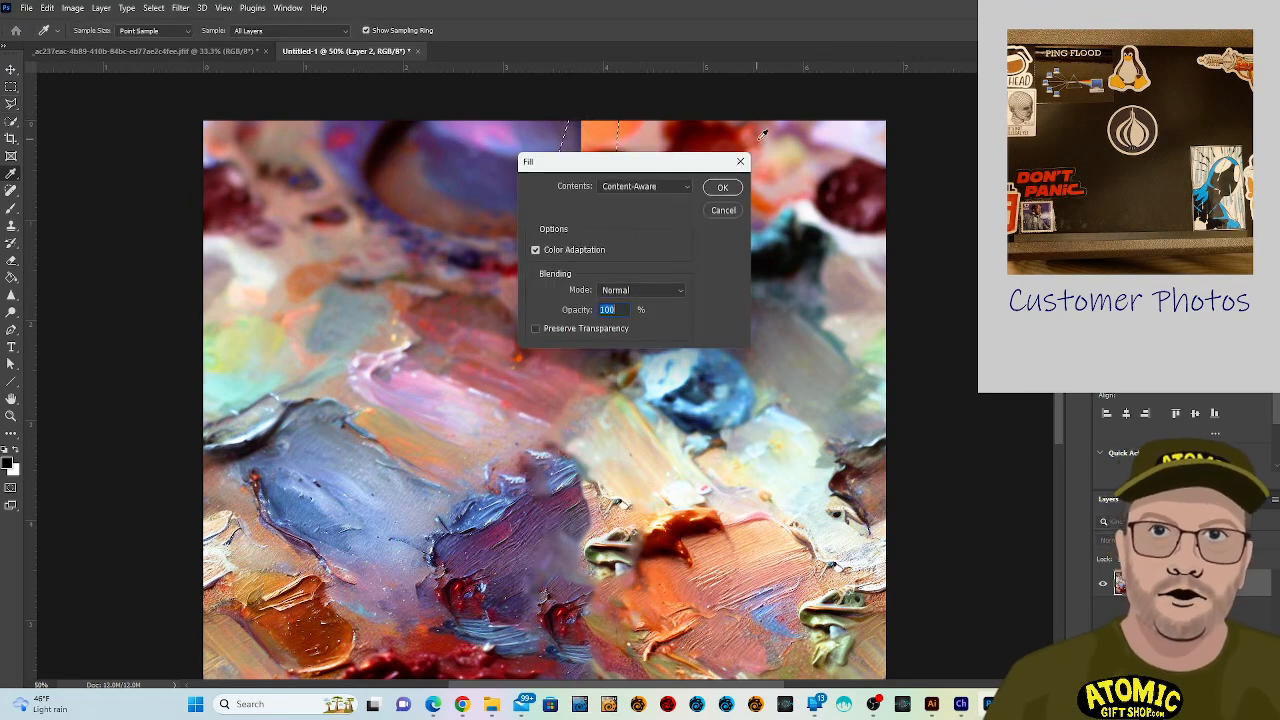
{"action": "left_click", "coordinate": [723, 190]}
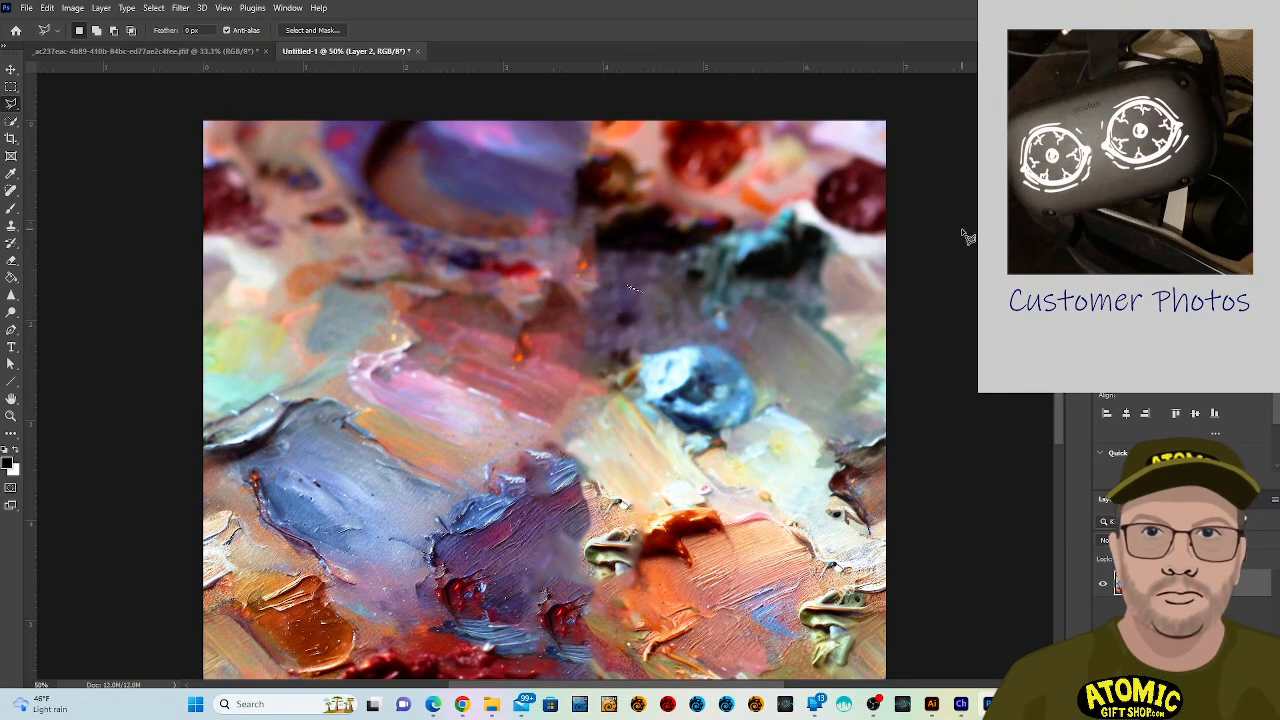
Select the seam's lowest section together with the Bing watermark and fill it with Content-Aware at 100% opacity.
{"action": "scroll", "coordinate": [595, 315], "scroll_direction": "down", "scroll_amount": 5}
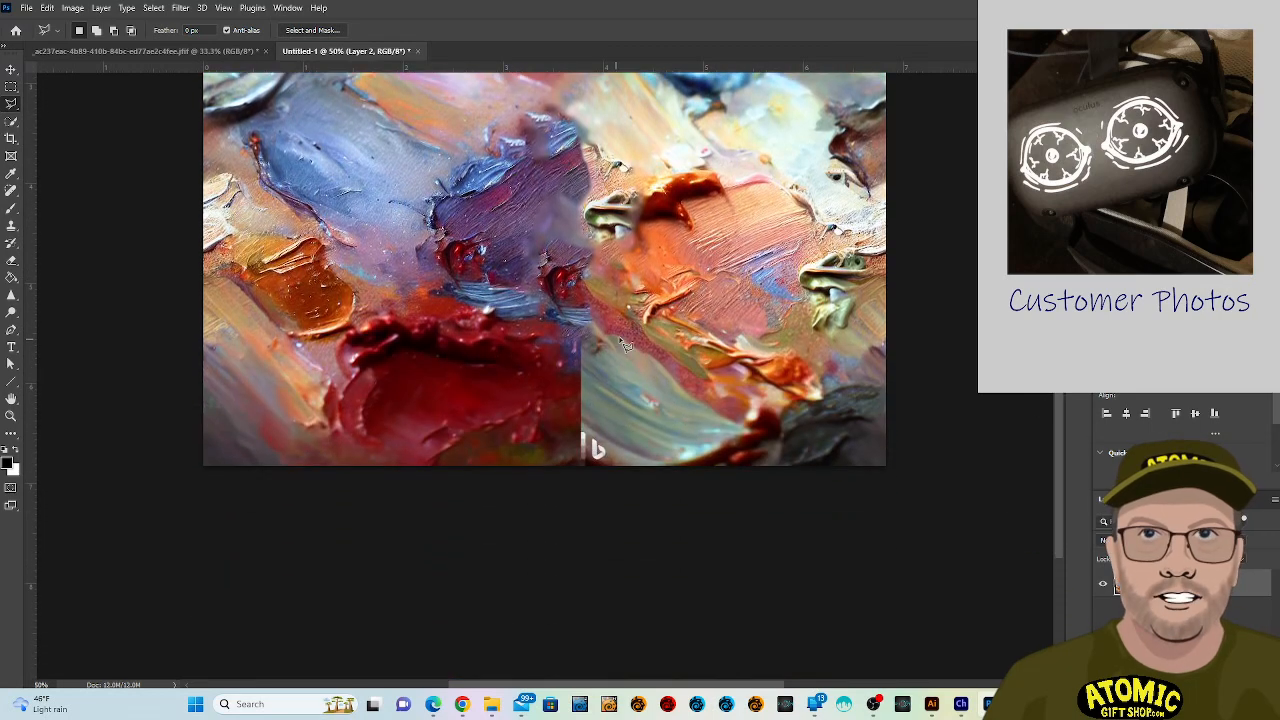
{"action": "left_click", "coordinate": [590, 307]}
{"action": "left_click", "coordinate": [570, 327]}
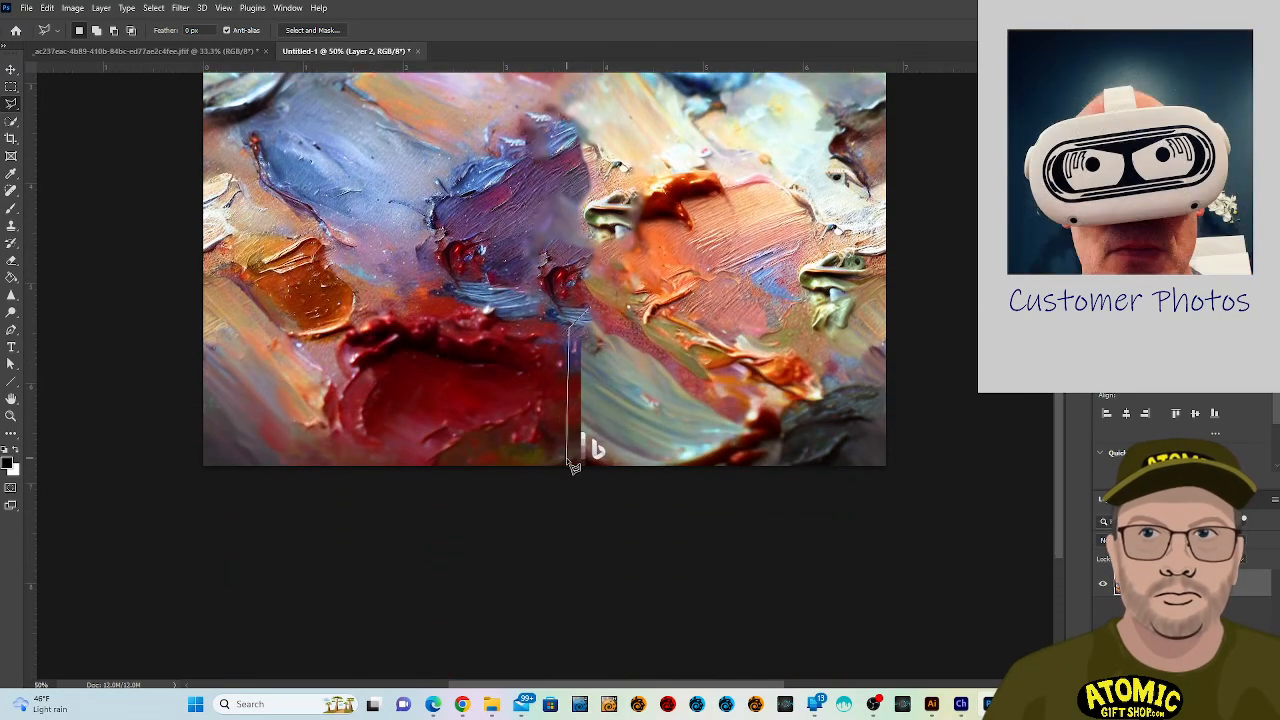
{"action": "left_click", "coordinate": [566, 458]}
{"action": "left_click", "coordinate": [583, 476]}
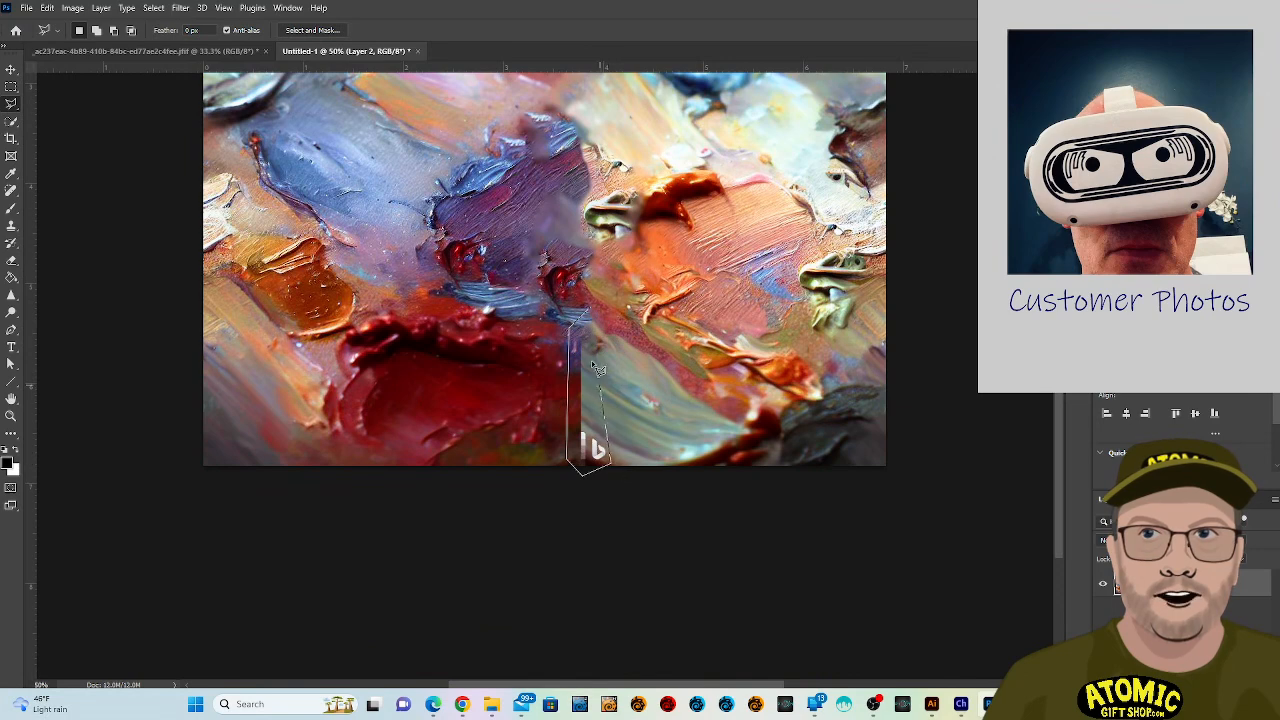
{"action": "left_click", "coordinate": [590, 307]}
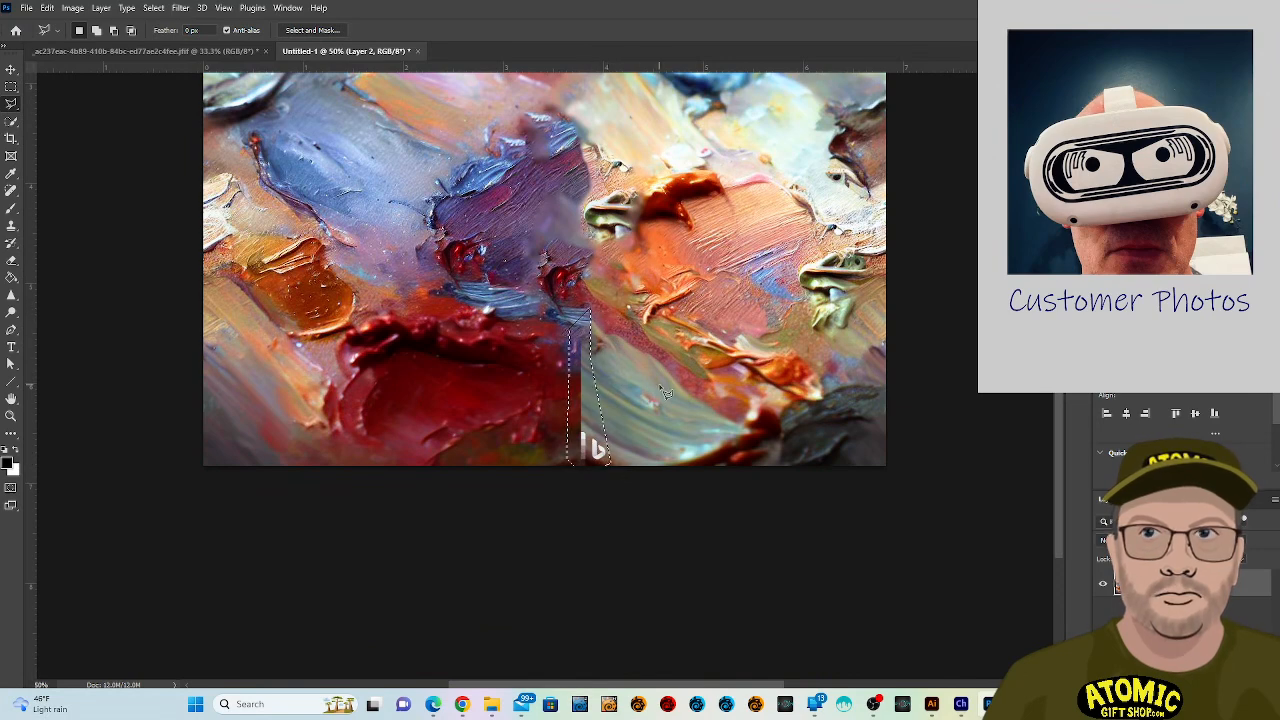
{"action": "key", "text": "shift+BackSpace"}
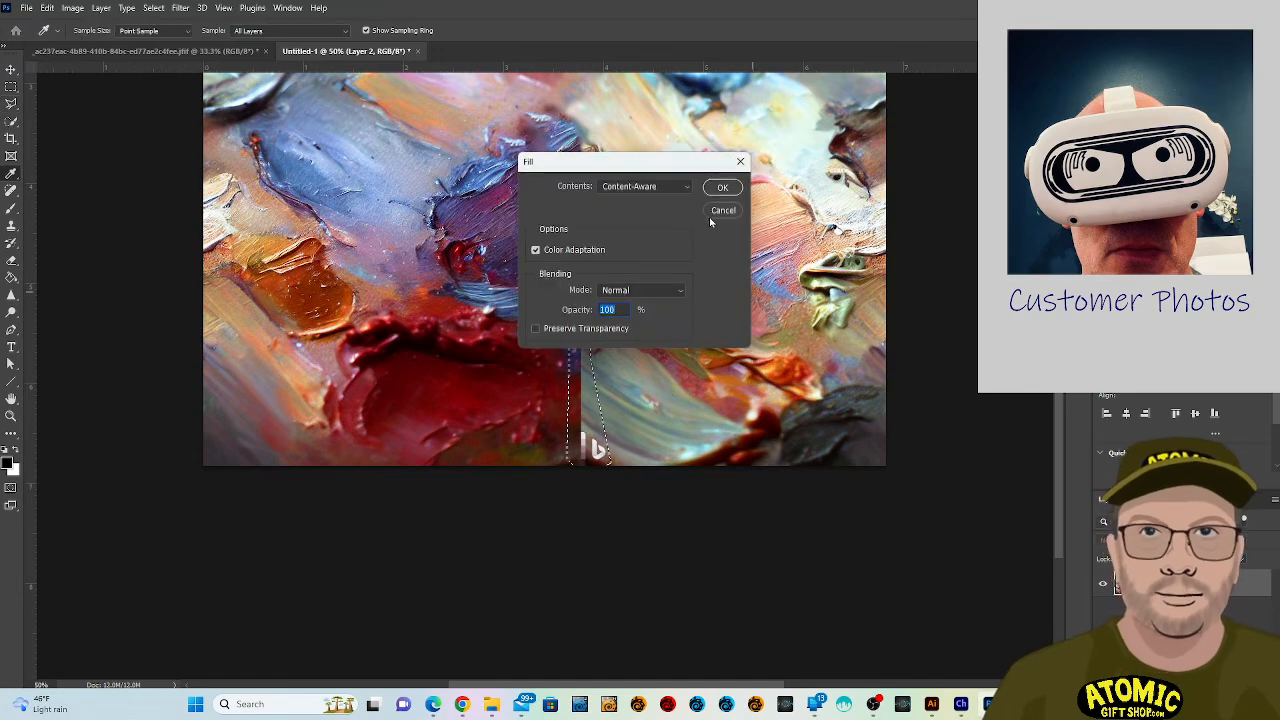
{"action": "left_click", "coordinate": [723, 188]}
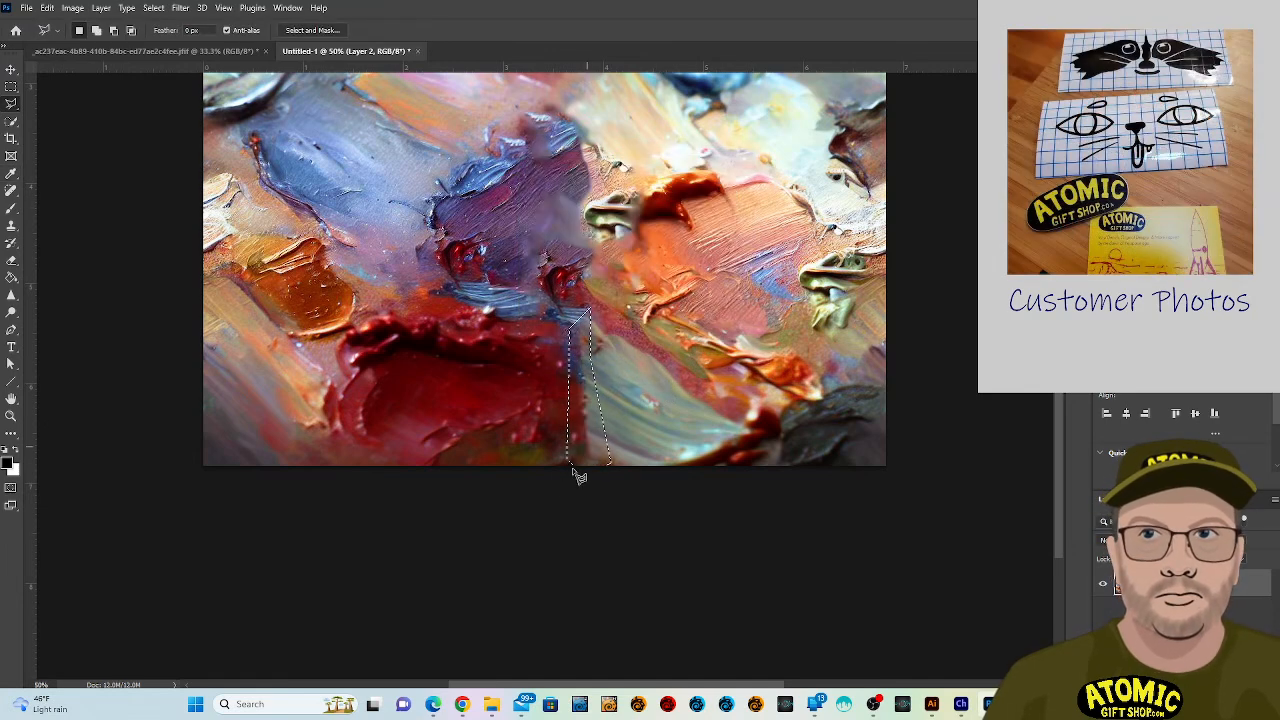
{"action": "left_click", "coordinate": [585, 472]}
{"action": "left_click", "coordinate": [583, 524]}
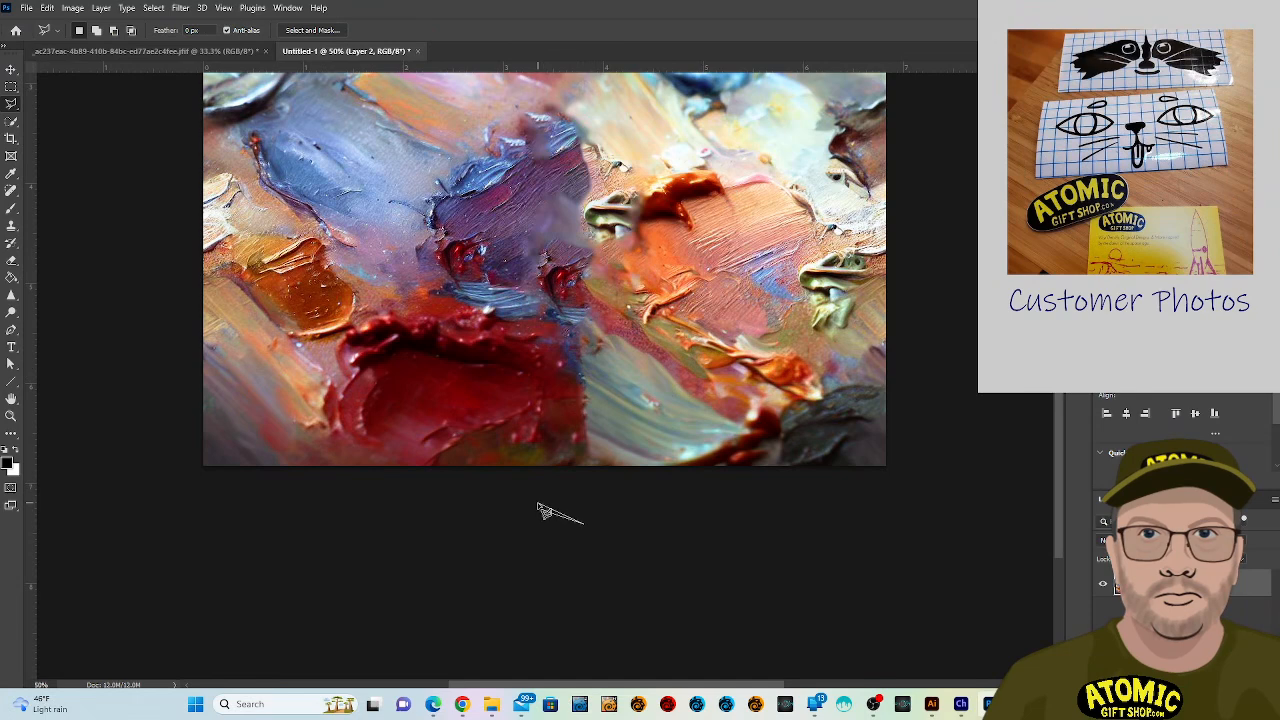
{"action": "left_click", "coordinate": [547, 515]}
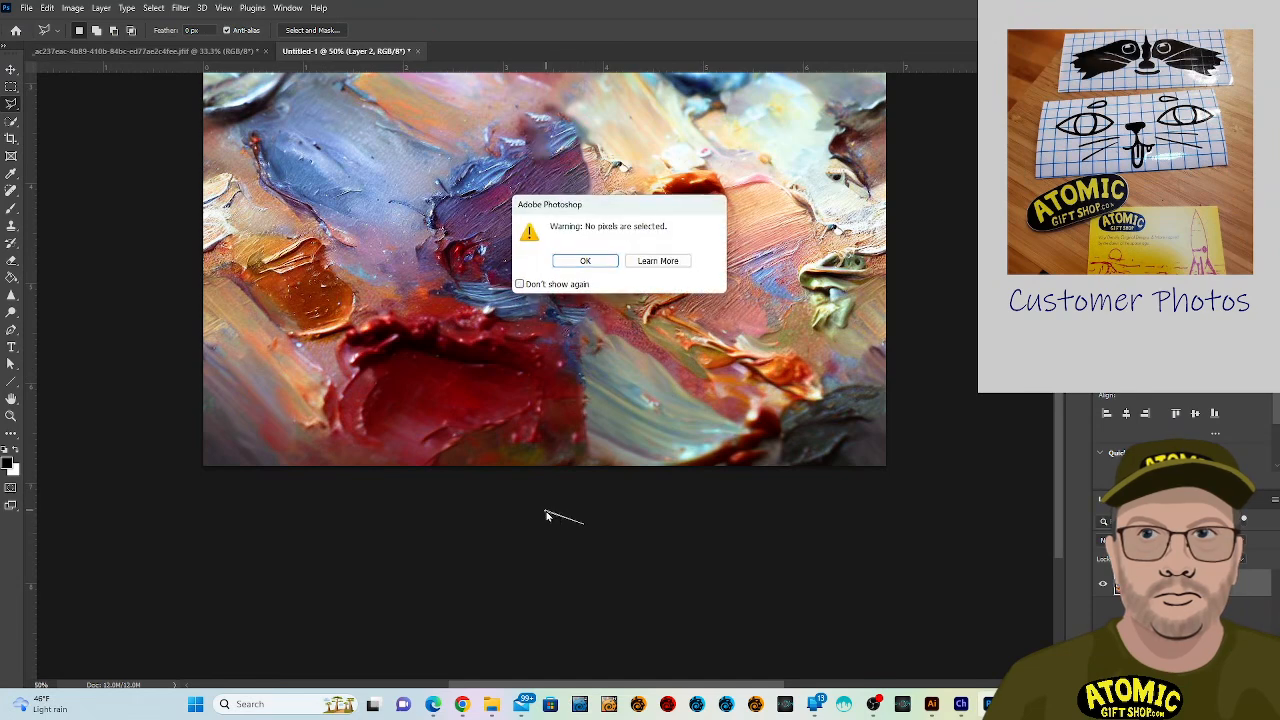
{"action": "left_click", "coordinate": [588, 261]}
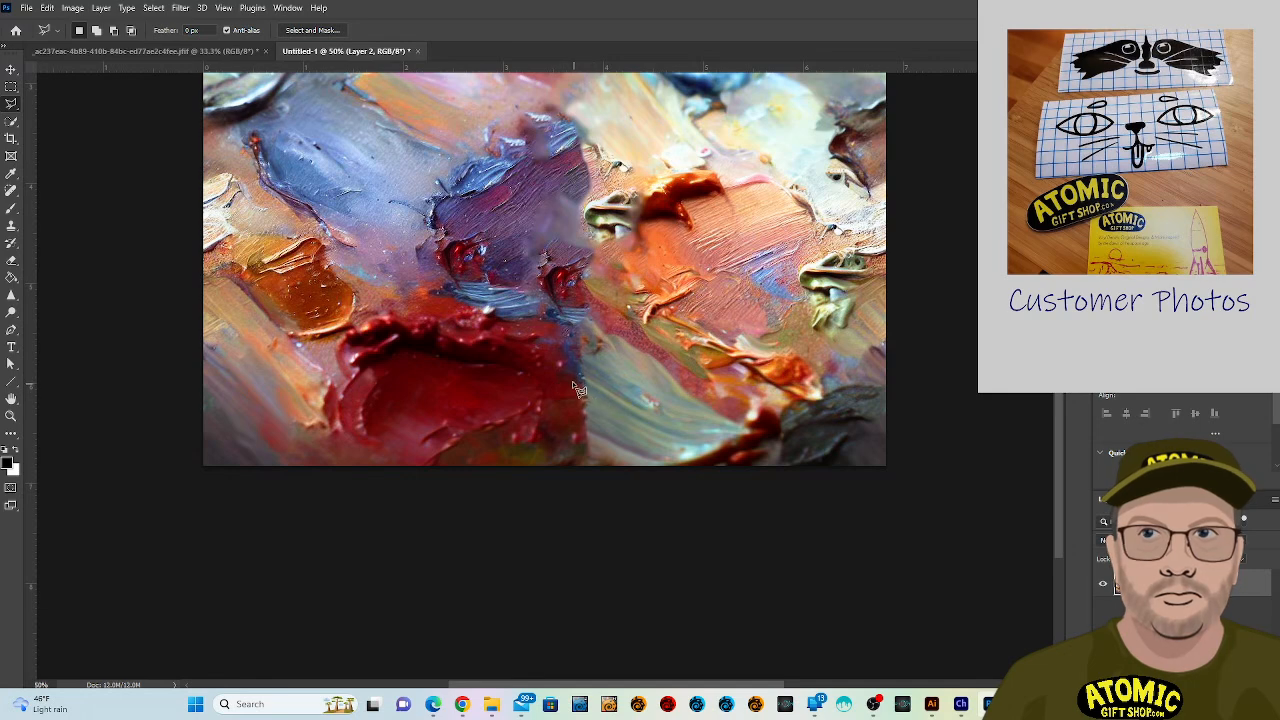
Select a polygonal area across the lower seam between the dark red and grey-green paint, fill it with Content-Aware at 100% opacity, and deselect.
{"action": "left_click", "coordinate": [606, 404]}
{"action": "left_click", "coordinate": [630, 450]}
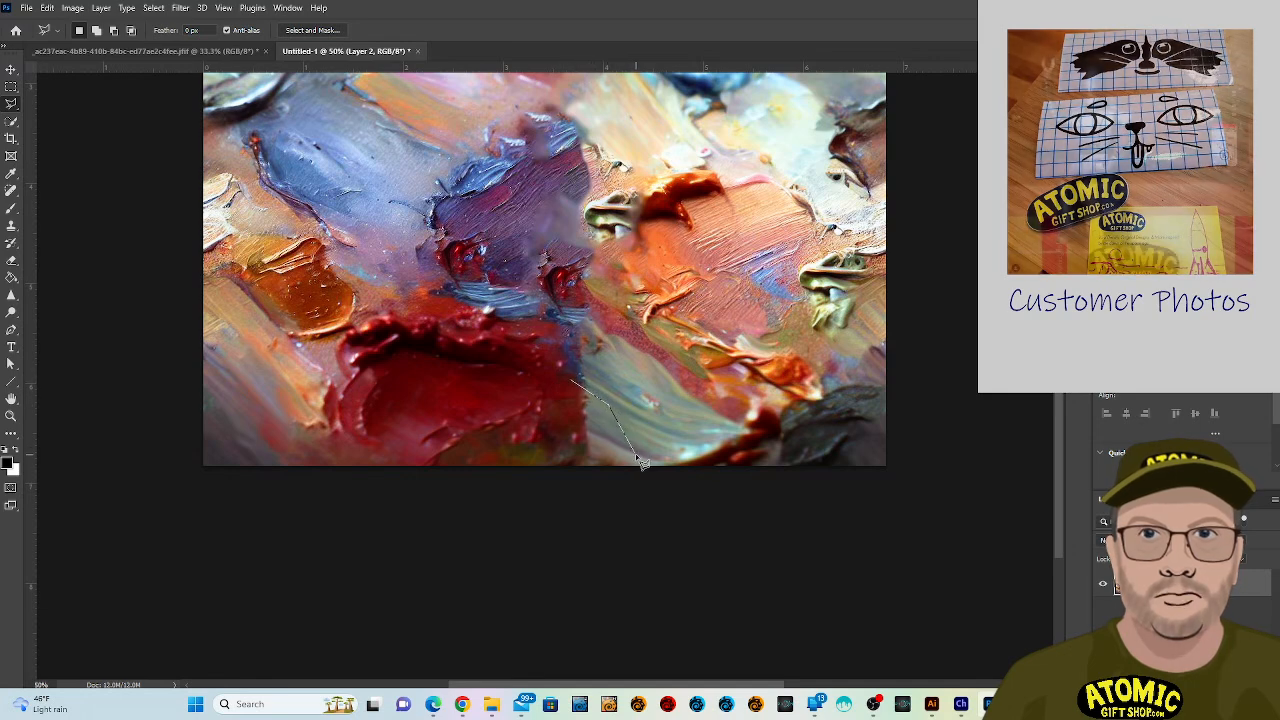
{"action": "left_click", "coordinate": [534, 406]}
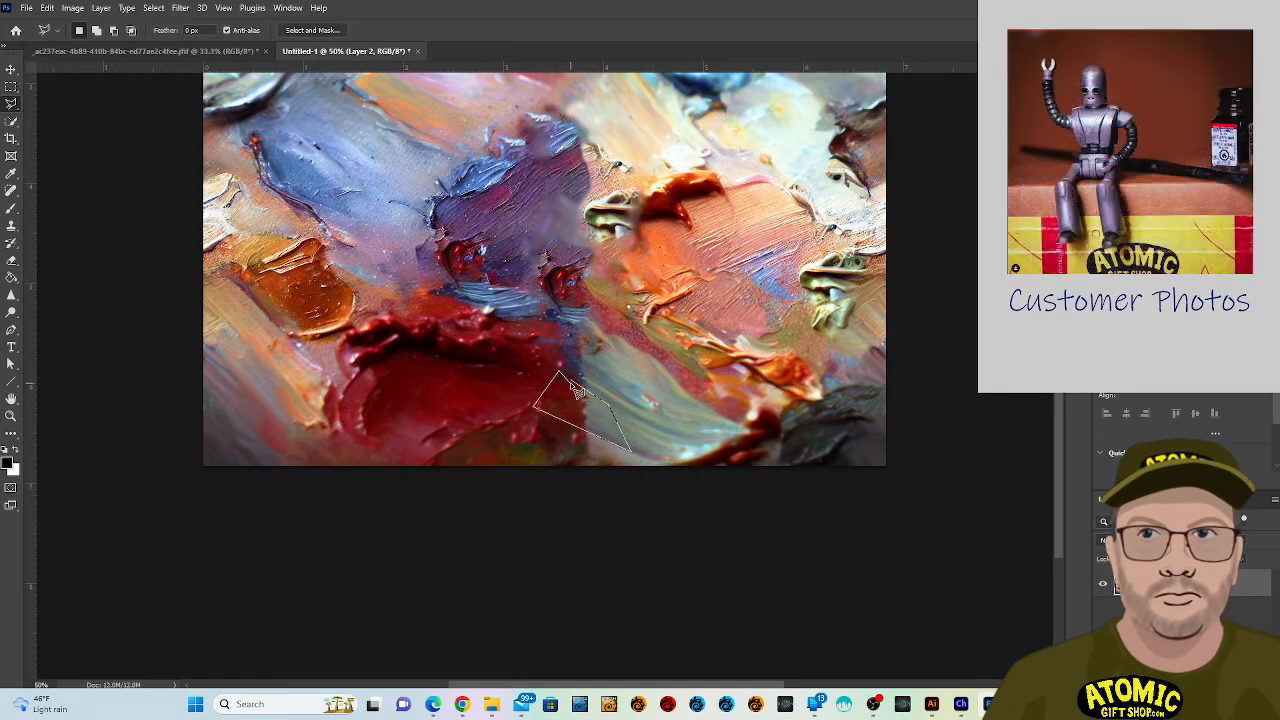
{"action": "left_click", "coordinate": [578, 388]}
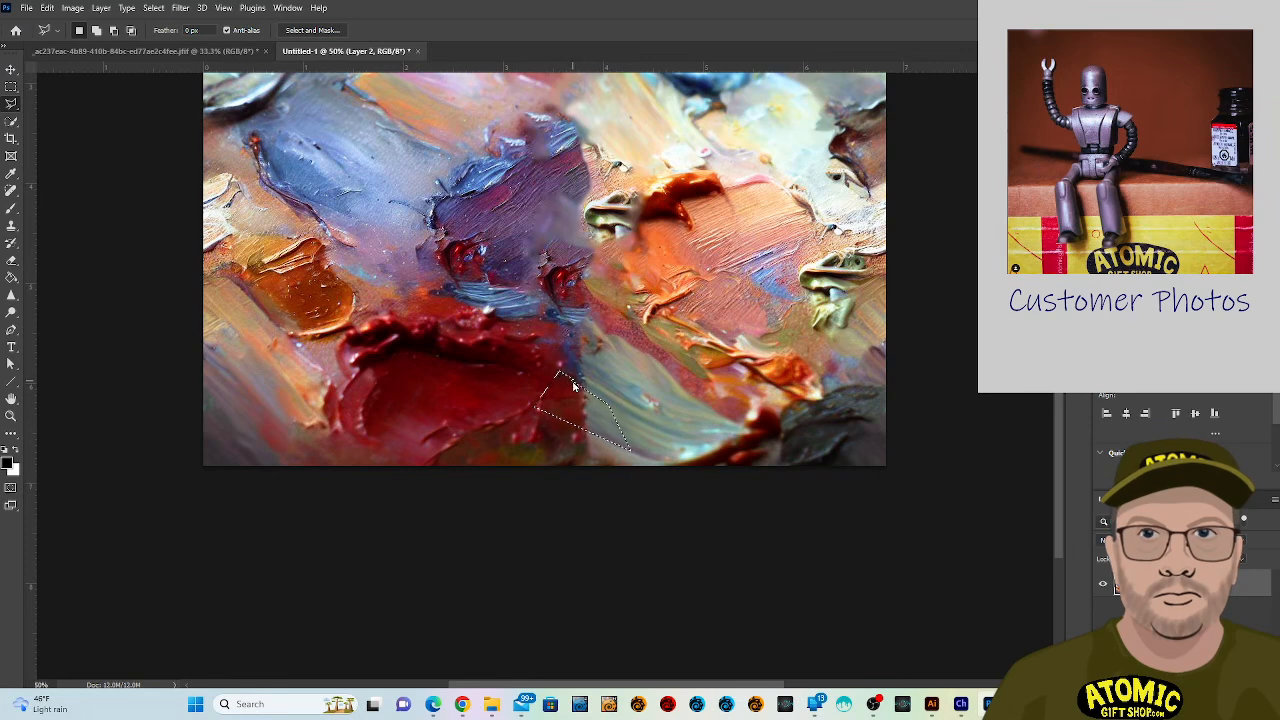
{"action": "key", "text": "i"}
{"action": "key", "text": "shift+BackSpace"}
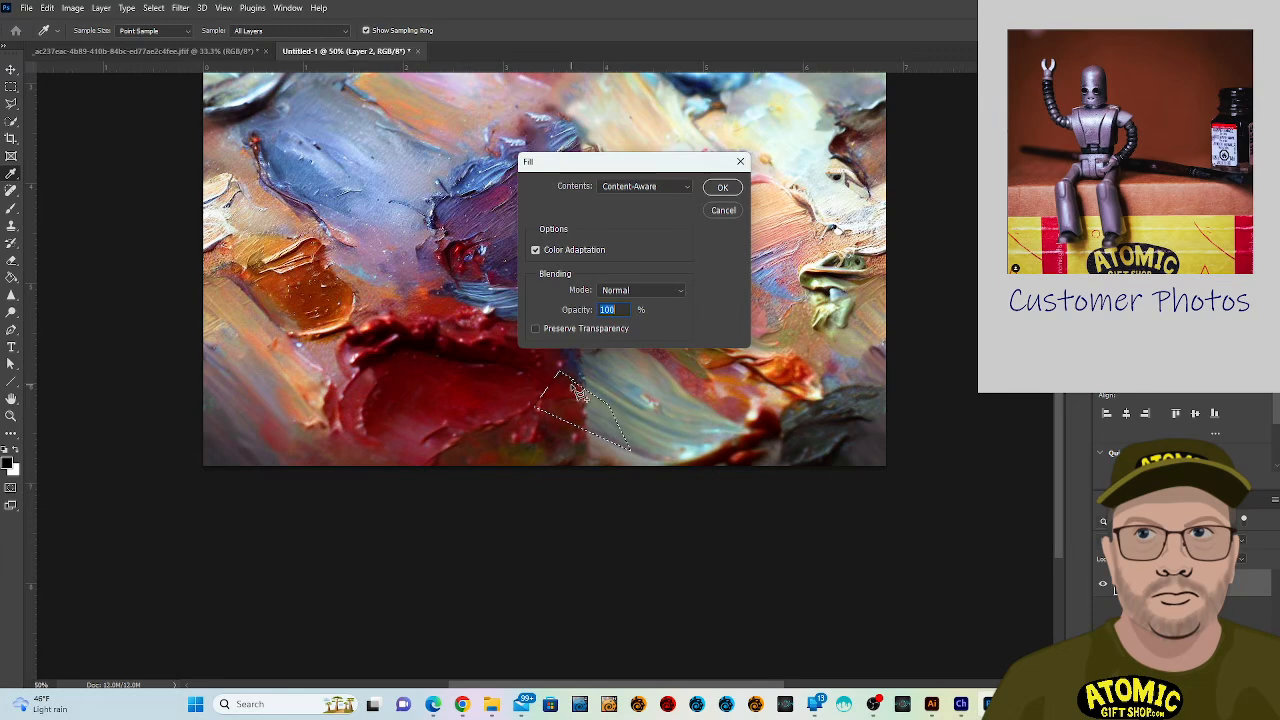
{"action": "left_click", "coordinate": [722, 187]}
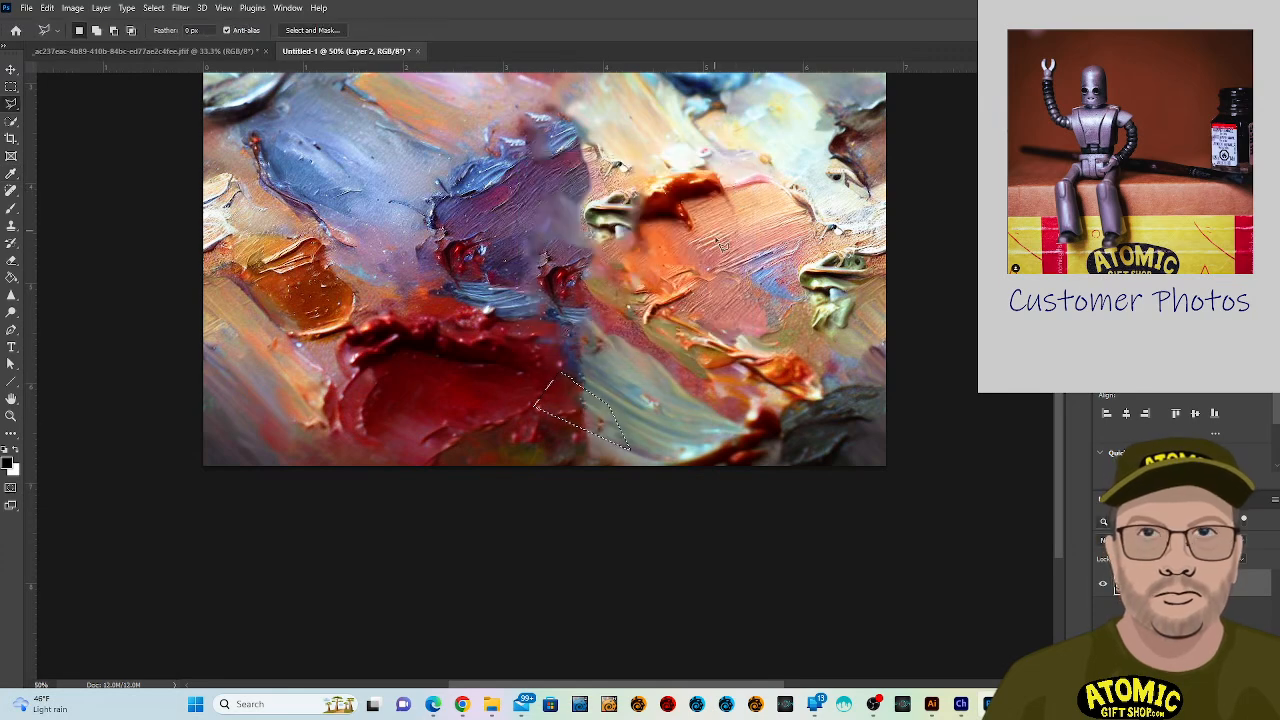
{"action": "key", "text": "ctrl+d"}
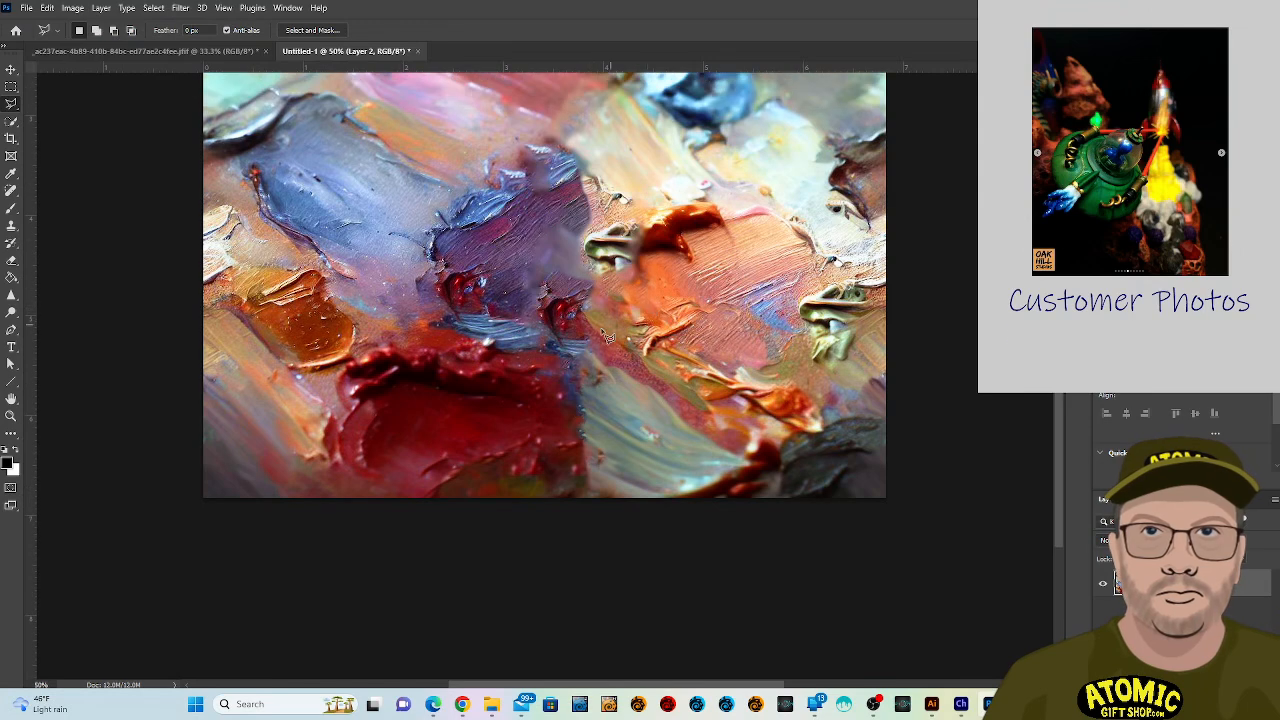
Clone the grey-green paint over the seam beside the dark red paint with the Clone Stamp in Lighten mode.
{"action": "left_click", "coordinate": [11, 190]}
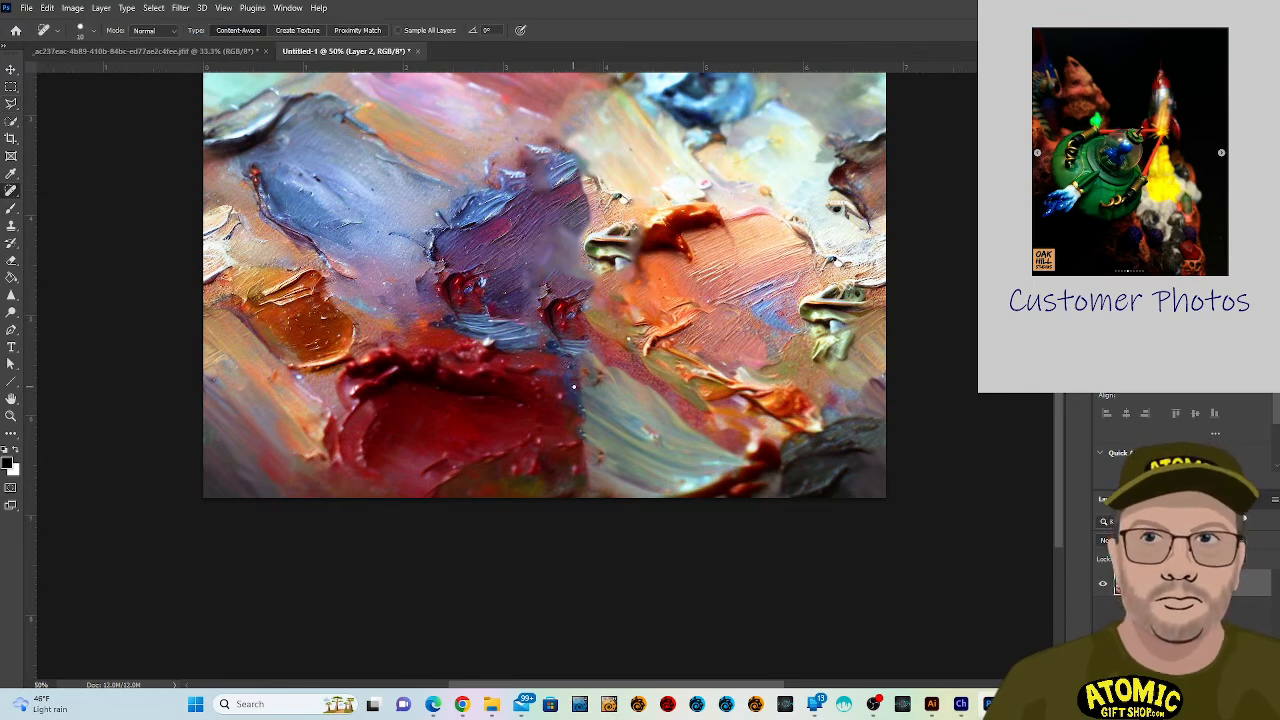
{"action": "key", "text": "s"}
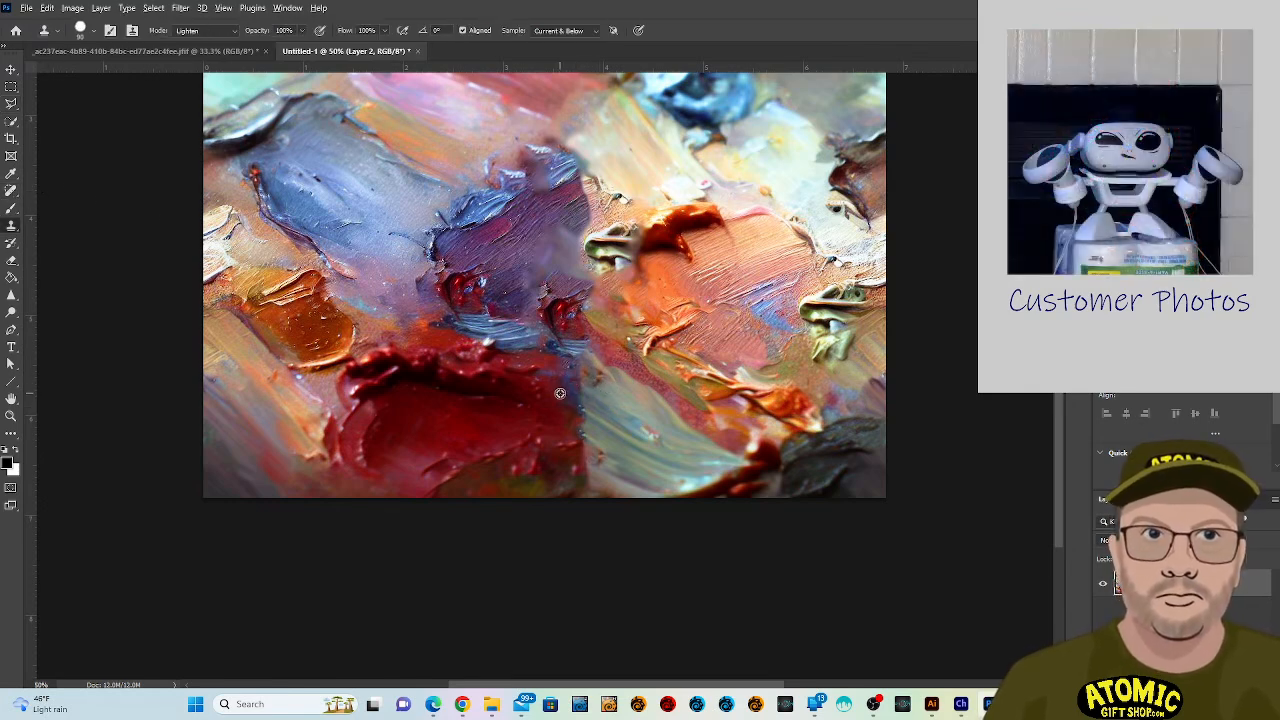
{"action": "left_click", "coordinate": [617, 429], "text": "alt"}
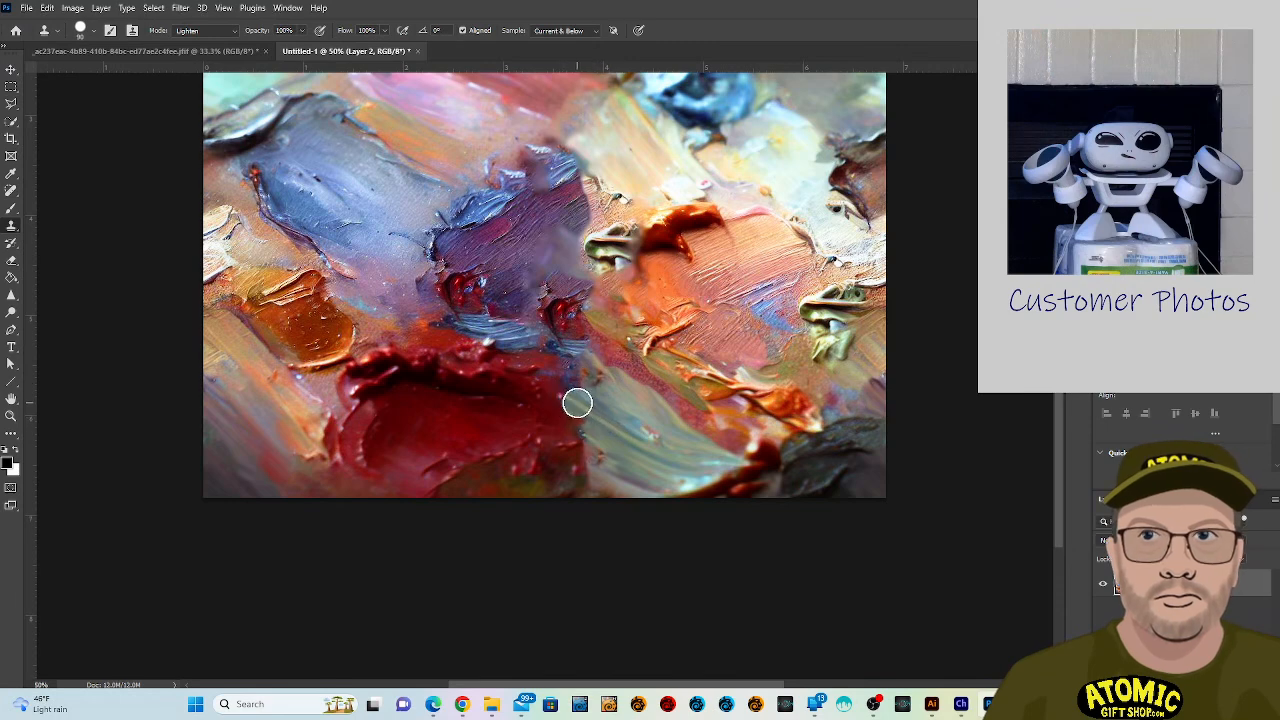
{"action": "mouse_move", "coordinate": [575, 402]}
{"action": "left_mouse_down"}
{"action": "mouse_move", "coordinate": [566, 391]}
{"action": "mouse_move", "coordinate": [703, 447]}
{"action": "left_mouse_up"}
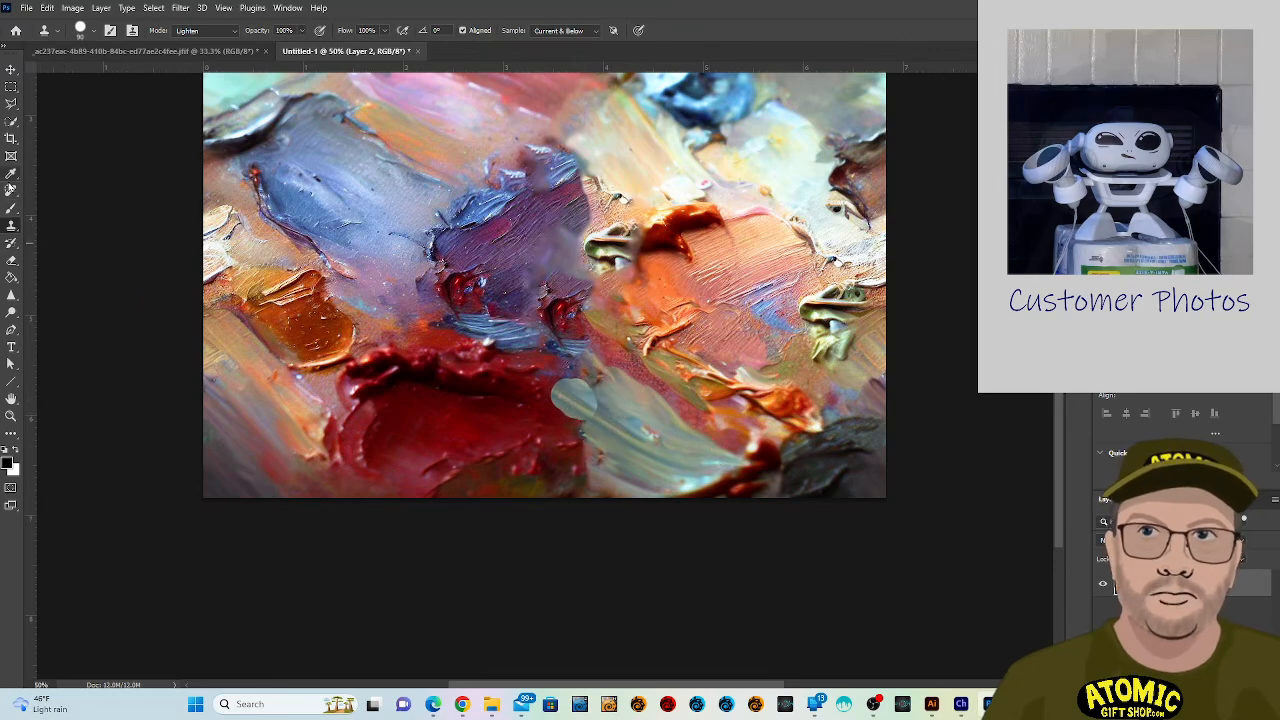
Blend the cloned patch and the hard edge of the purple paint with the content-aware Spot Healing Brush.
{"action": "left_click", "coordinate": [11, 190]}
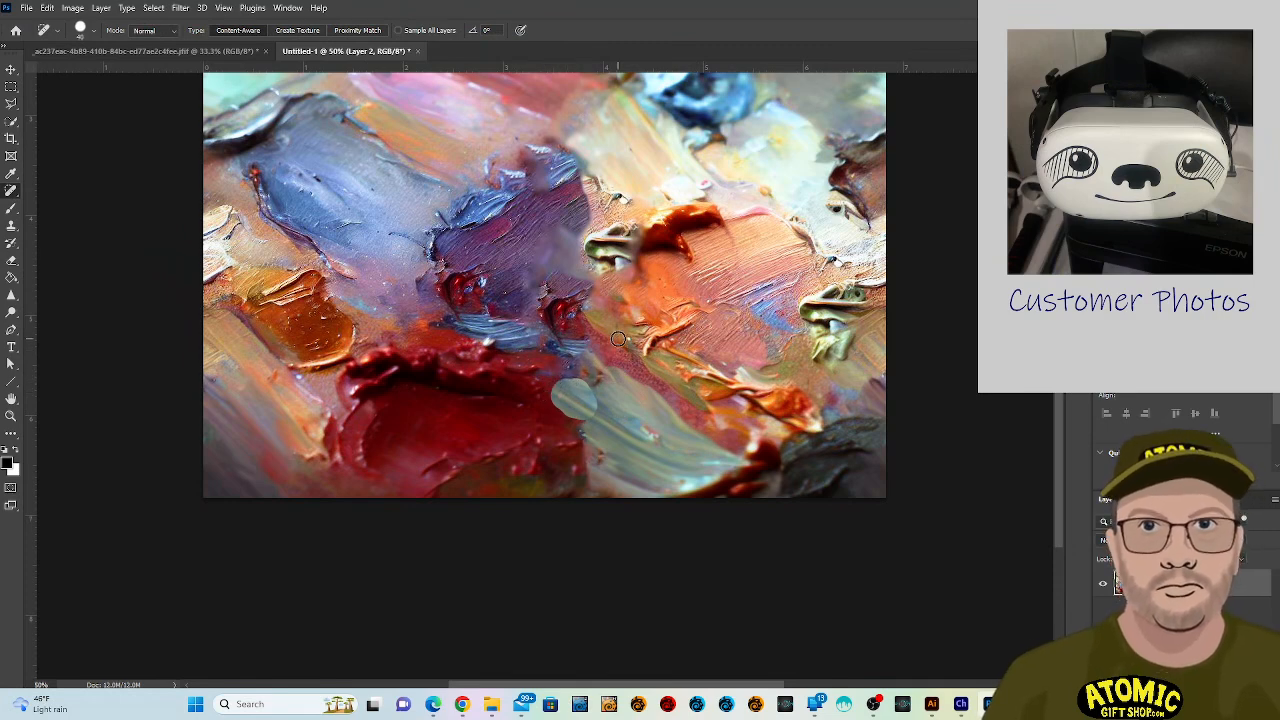
{"action": "mouse_move", "coordinate": [550, 386]}
{"action": "left_mouse_down"}
{"action": "mouse_move", "coordinate": [578, 368]}
{"action": "mouse_move", "coordinate": [592, 414]}
{"action": "mouse_move", "coordinate": [556, 414]}
{"action": "mouse_move", "coordinate": [546, 386]}
{"action": "mouse_move", "coordinate": [594, 403]}
{"action": "mouse_move", "coordinate": [556, 418]}
{"action": "mouse_move", "coordinate": [588, 434]}
{"action": "mouse_move", "coordinate": [583, 446]}
{"action": "mouse_move", "coordinate": [575, 430]}
{"action": "left_mouse_up"}
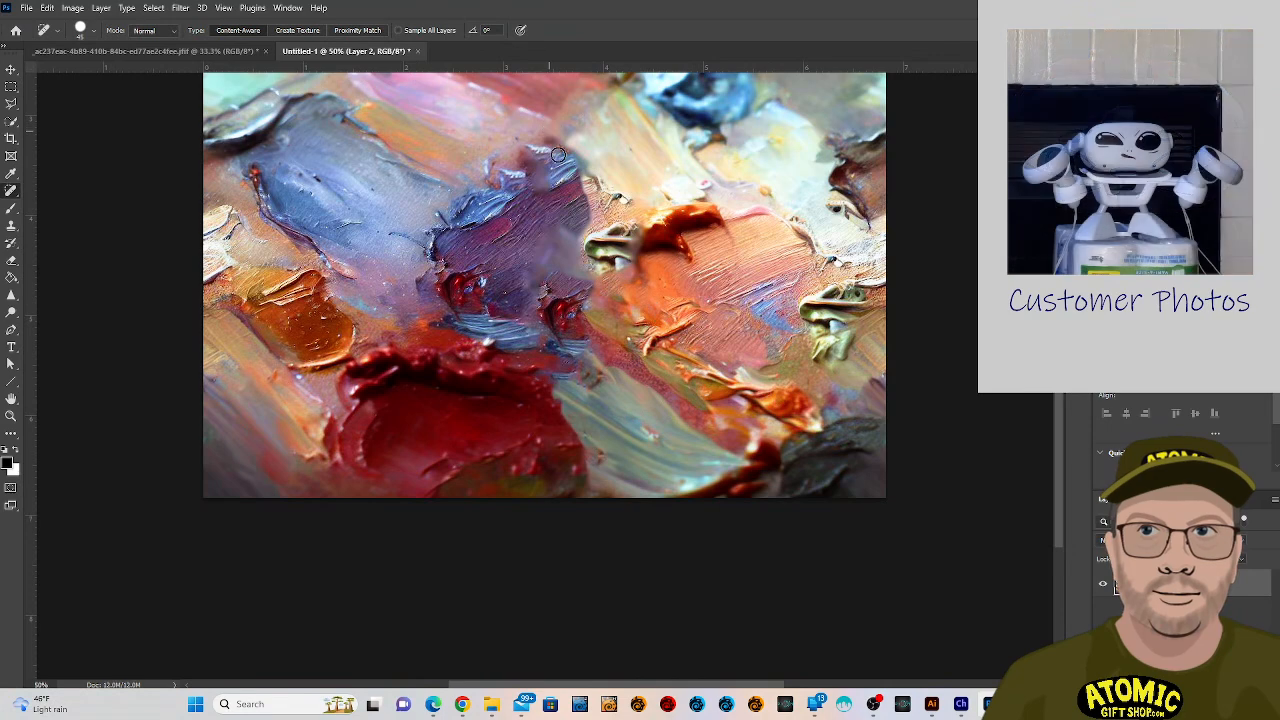
{"action": "left_click_drag", "start_coordinate": [580, 179], "coordinate": [590, 230]}
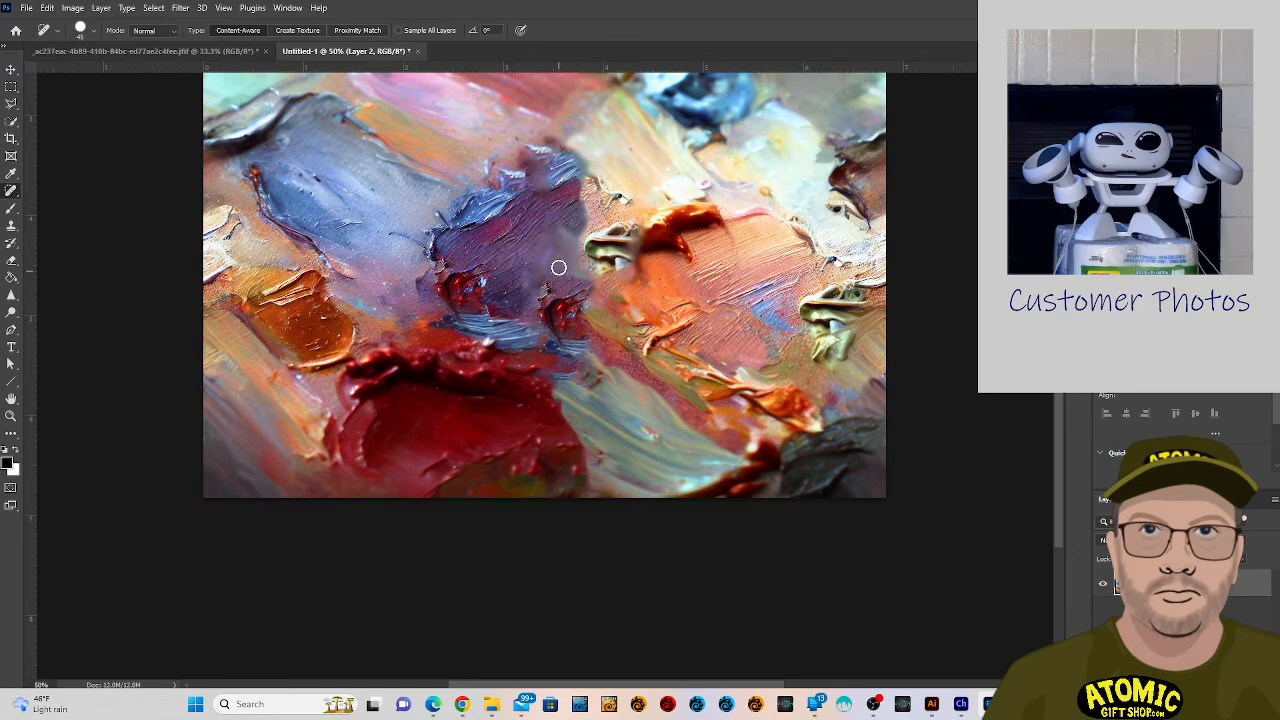
Set up the Brush with the pale pink sampled beside the purple paint, a size of 125, and Color blend mode.
{"action": "key", "text": "b"}
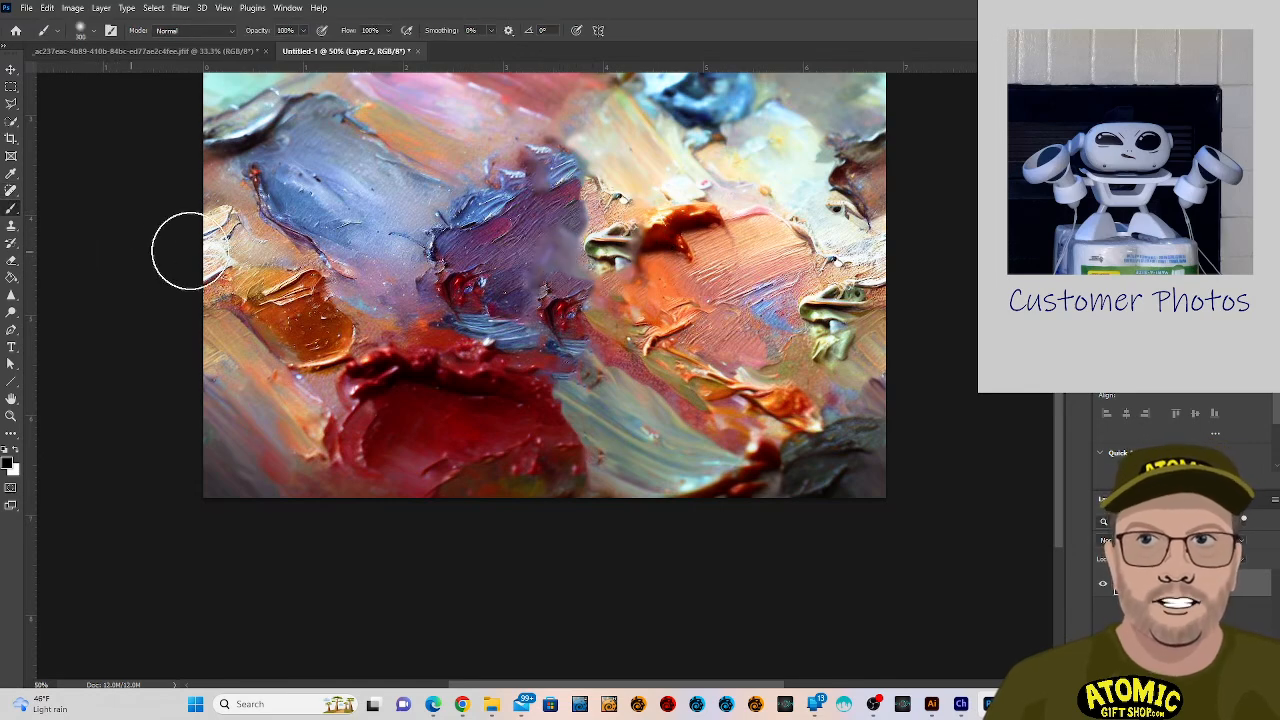
{"action": "left_click", "coordinate": [597, 212], "text": "alt"}
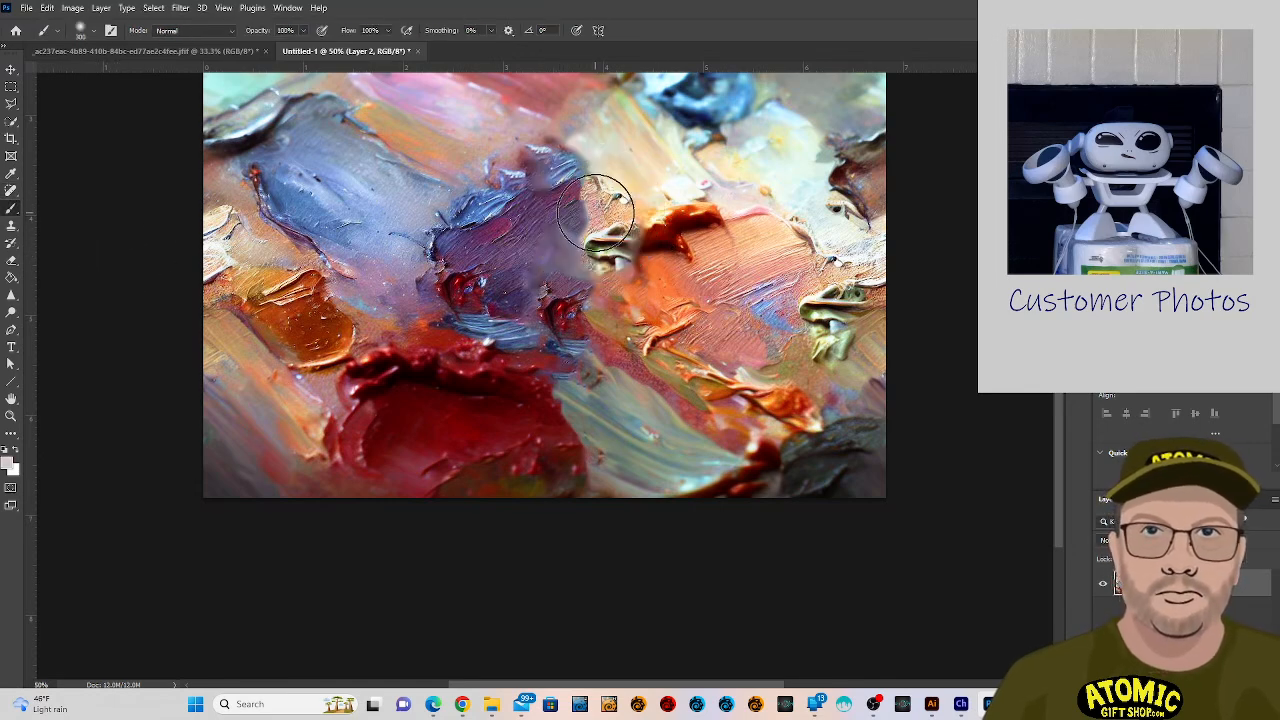
{"action": "key", "text": "bracketleft"}
{"action": "key", "text": "bracketleft"}
{"action": "key", "text": "bracketleft"}
{"action": "key", "text": "bracketleft"}
{"action": "key", "text": "bracketleft"}
{"action": "left_click", "coordinate": [232, 33]}
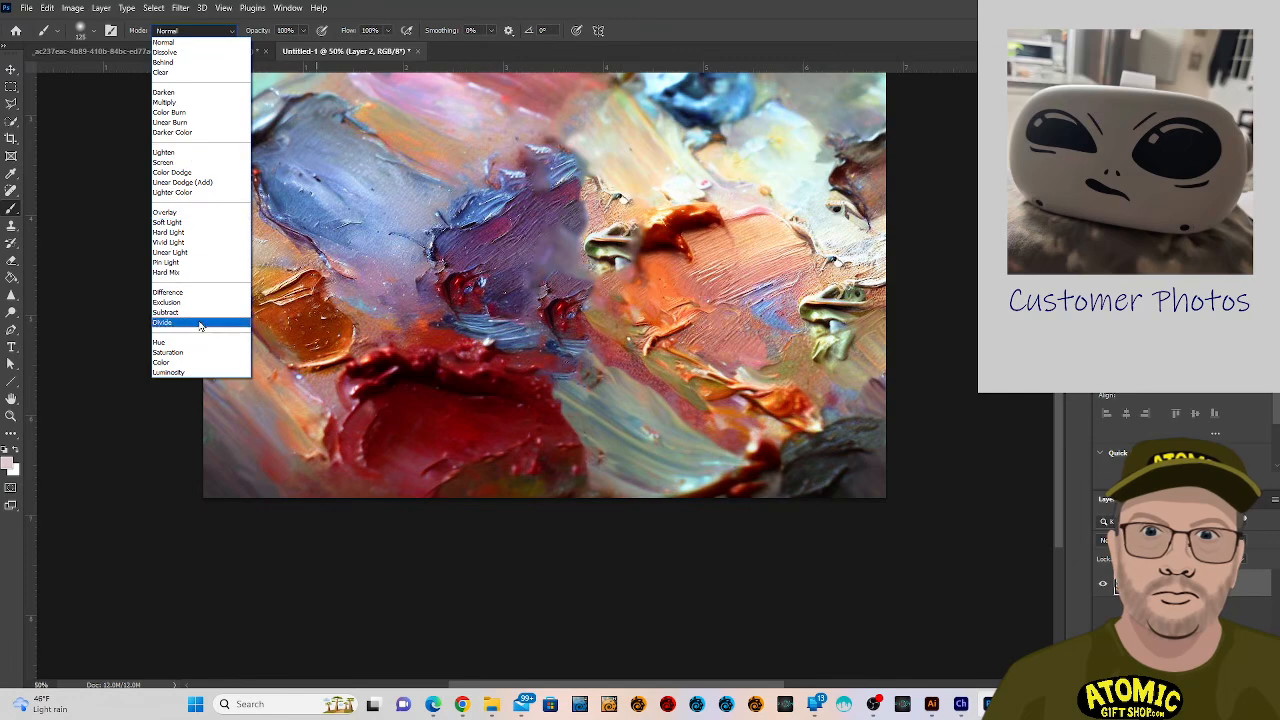
{"action": "left_click", "coordinate": [187, 363]}
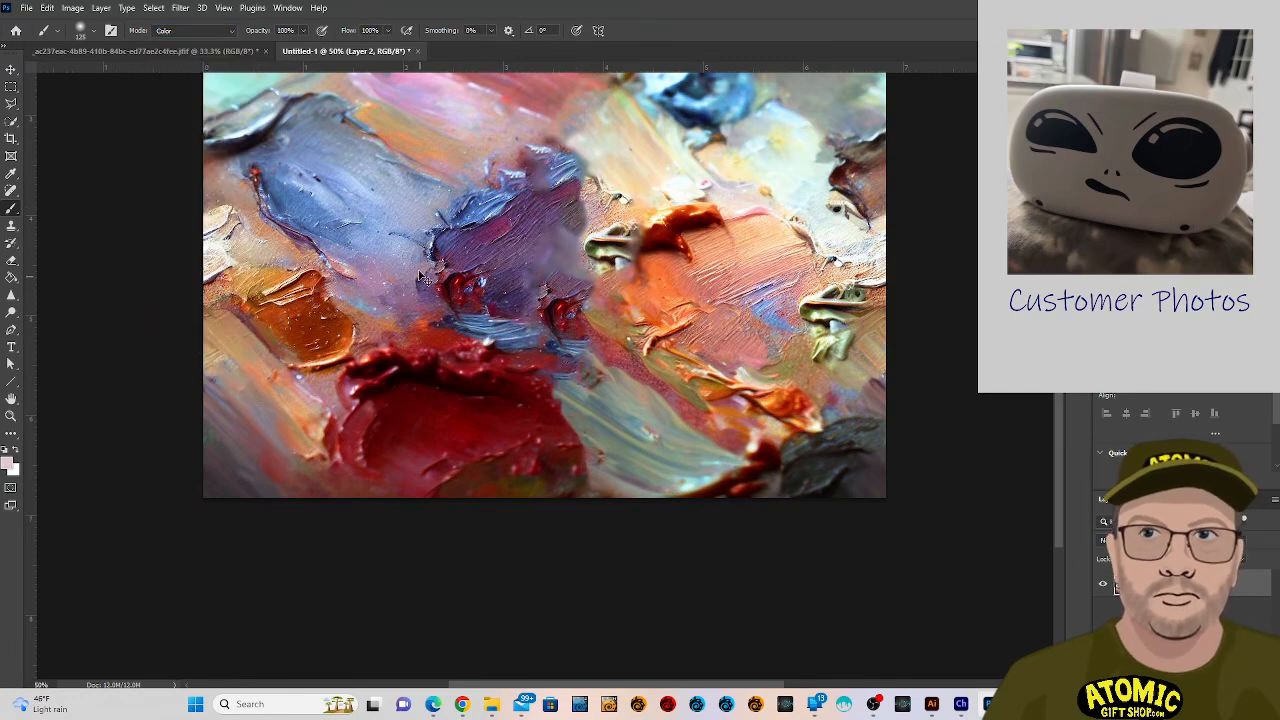
{"action": "left_click", "coordinate": [195, 30]}
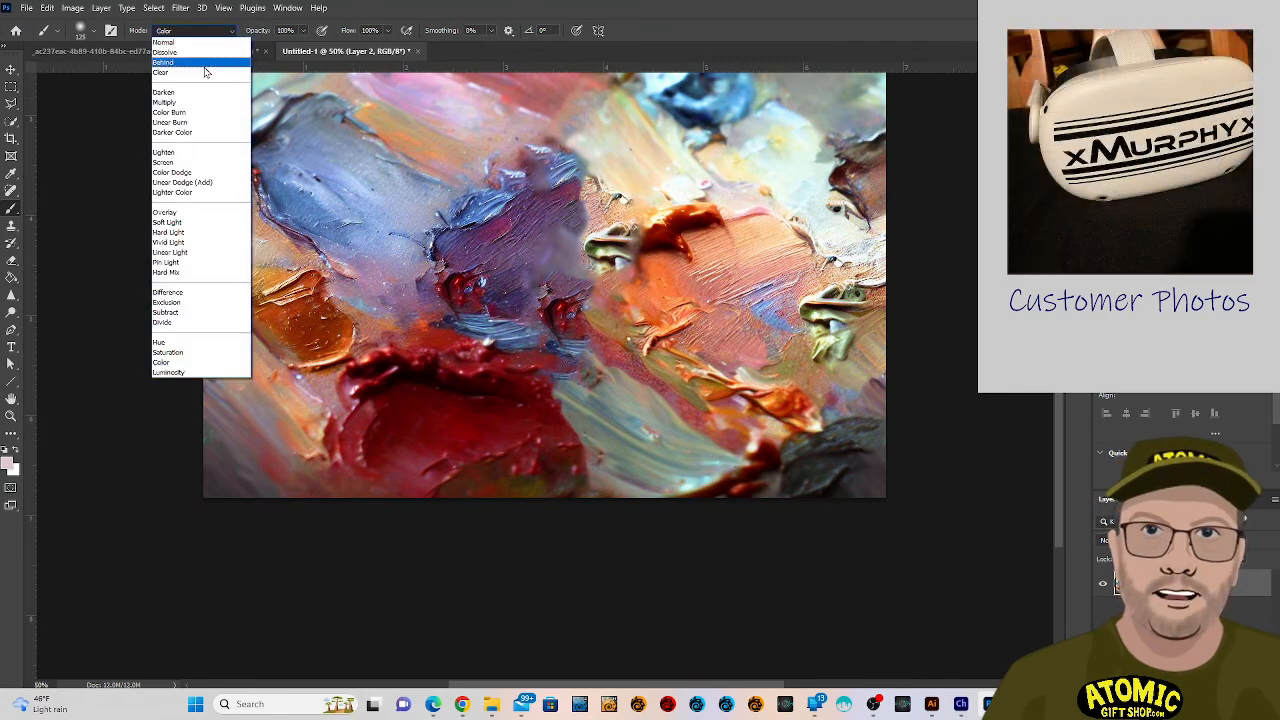
{"action": "left_click", "coordinate": [961, 215]}
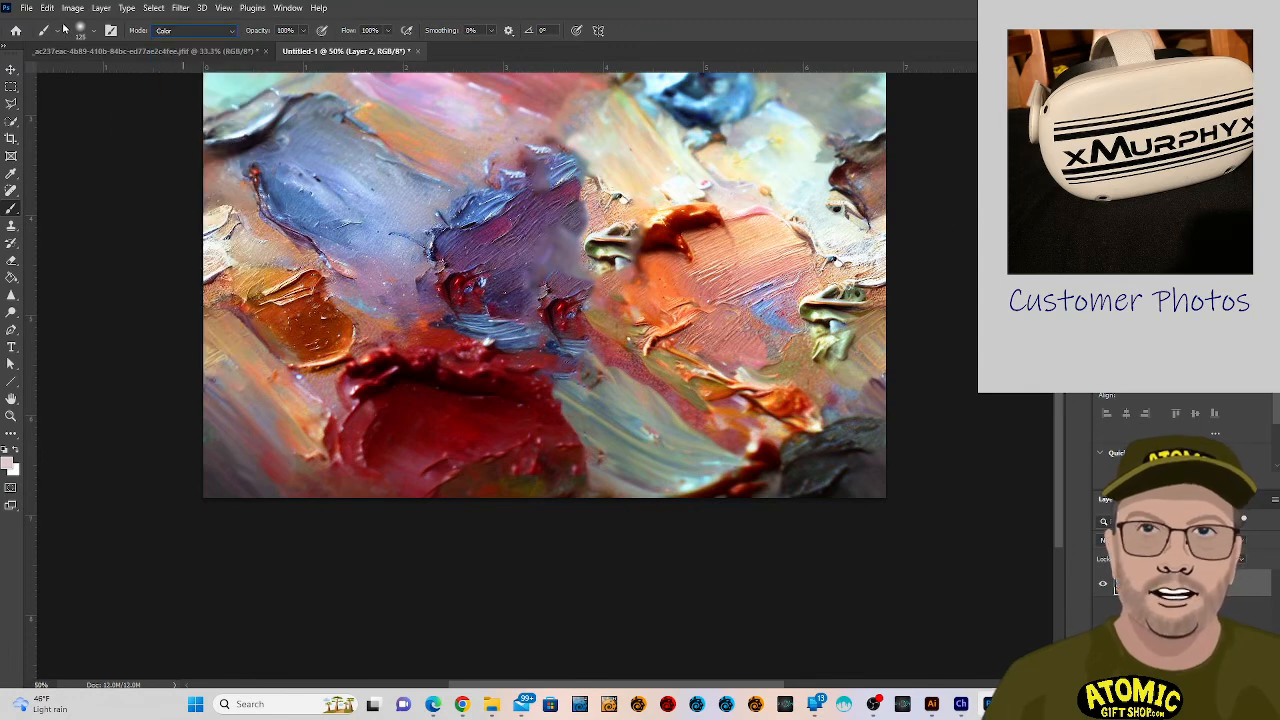
Reapply the last Offset filter to the layer and open the Offset settings again.
{"action": "left_click", "coordinate": [180, 8]}
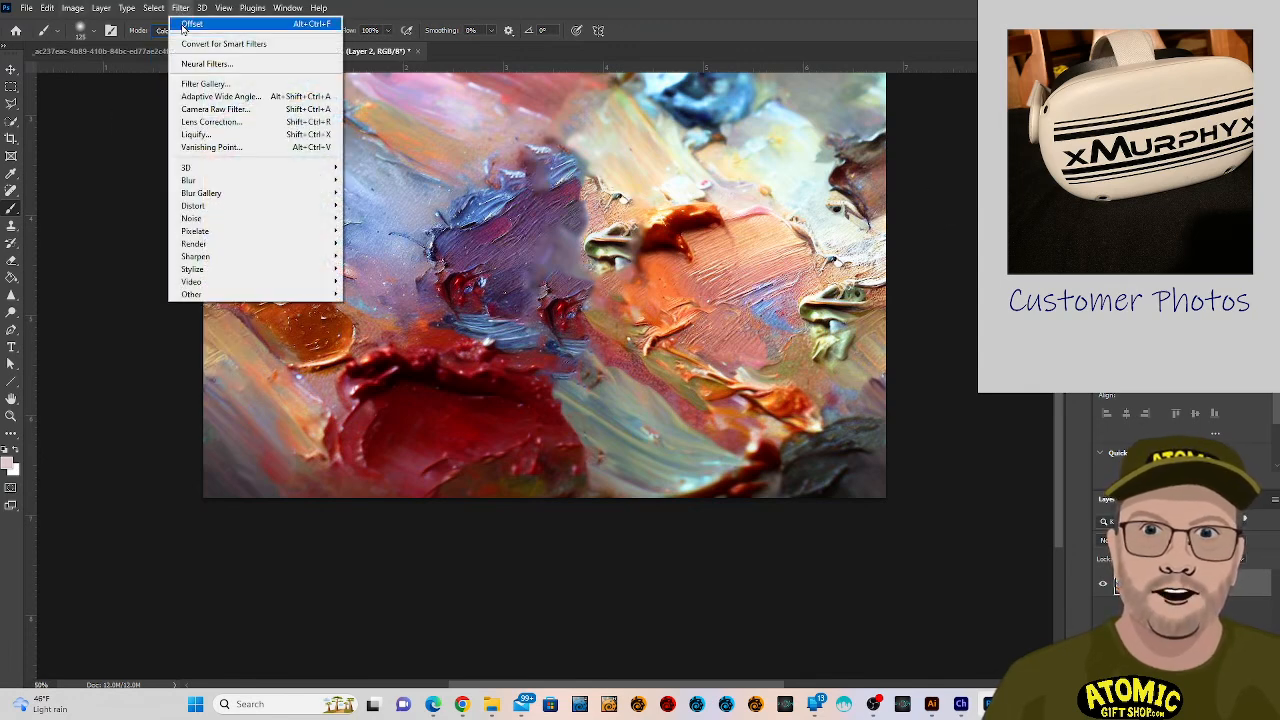
{"action": "left_click", "coordinate": [186, 23]}
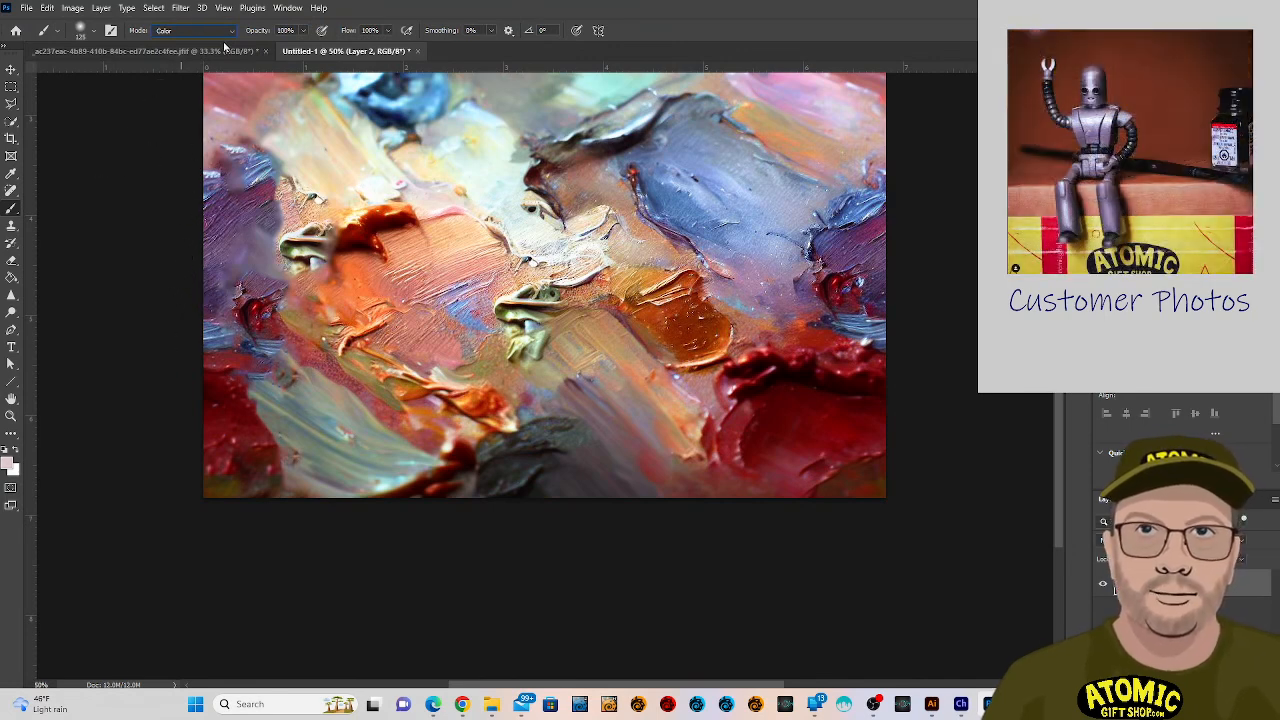
{"action": "left_click", "coordinate": [201, 8]}
{"action": "mouse_move", "coordinate": [180, 8]}
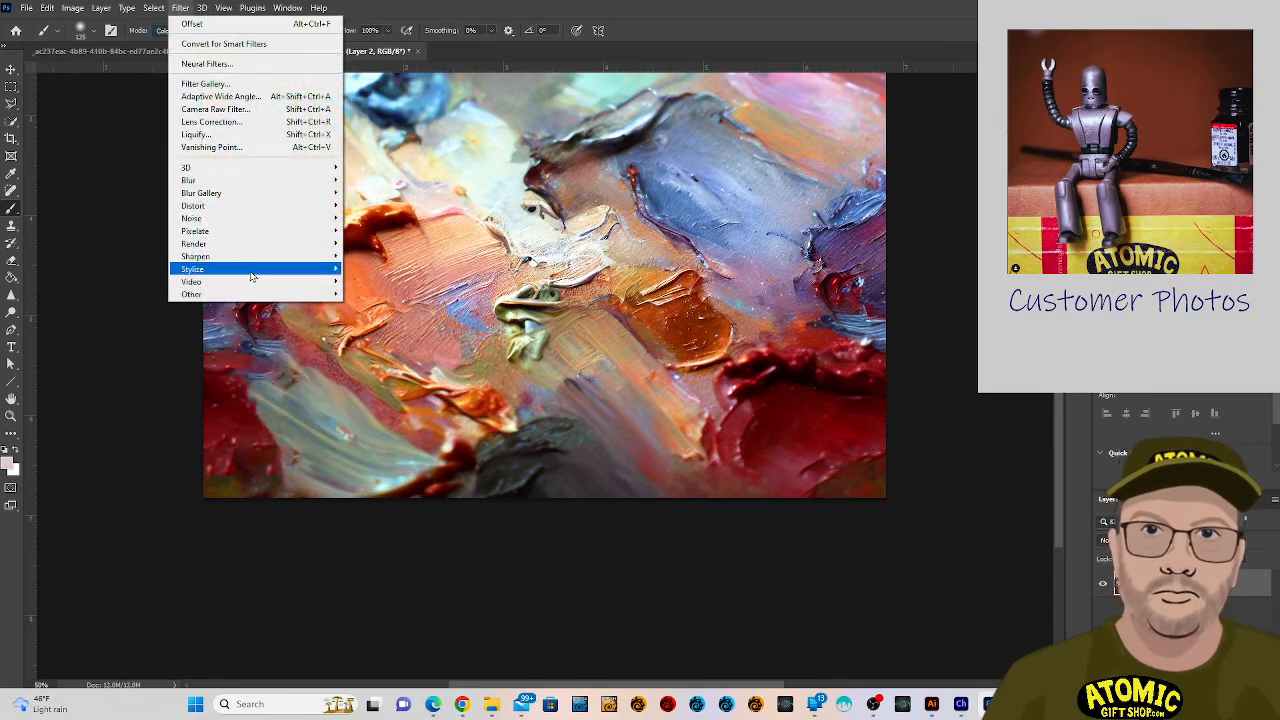
{"action": "mouse_move", "coordinate": [258, 294]}
{"action": "left_click", "coordinate": [391, 357]}
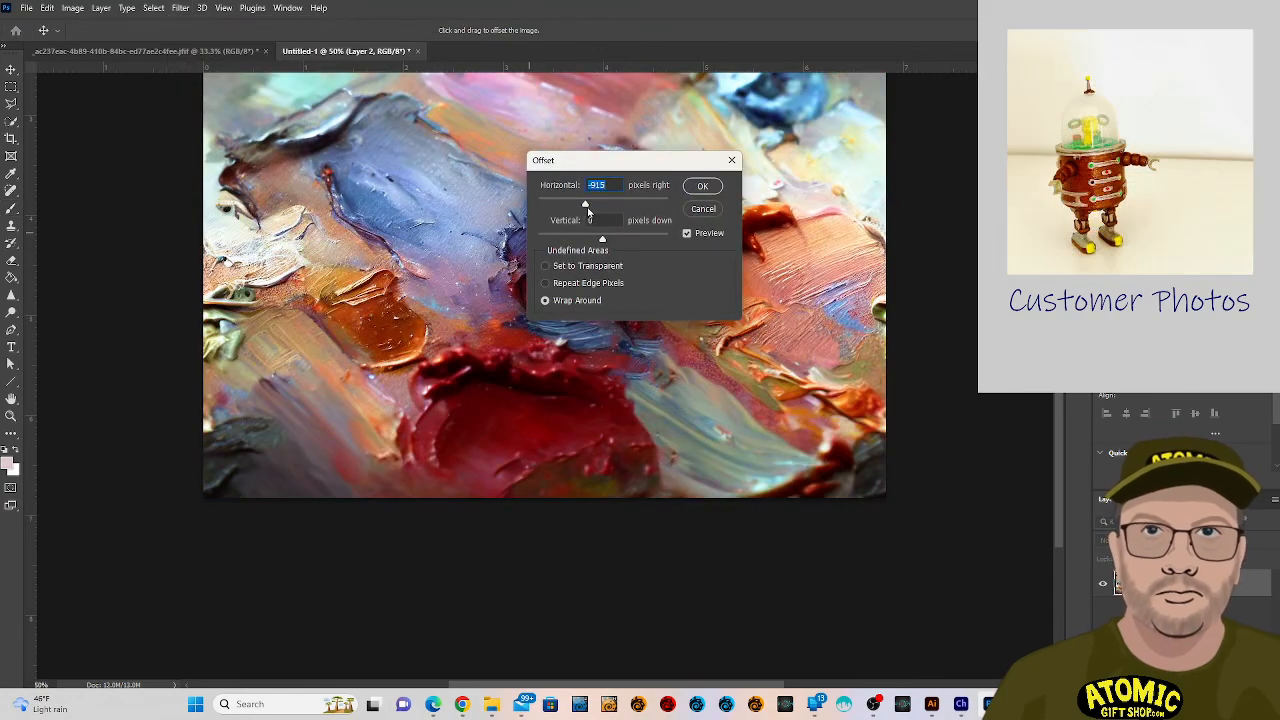
Preview the wrapped image at a horizontal offset of +176 pixels and reset the offset values.
{"action": "left_click_drag", "start_coordinate": [589, 212], "coordinate": [603, 215]}
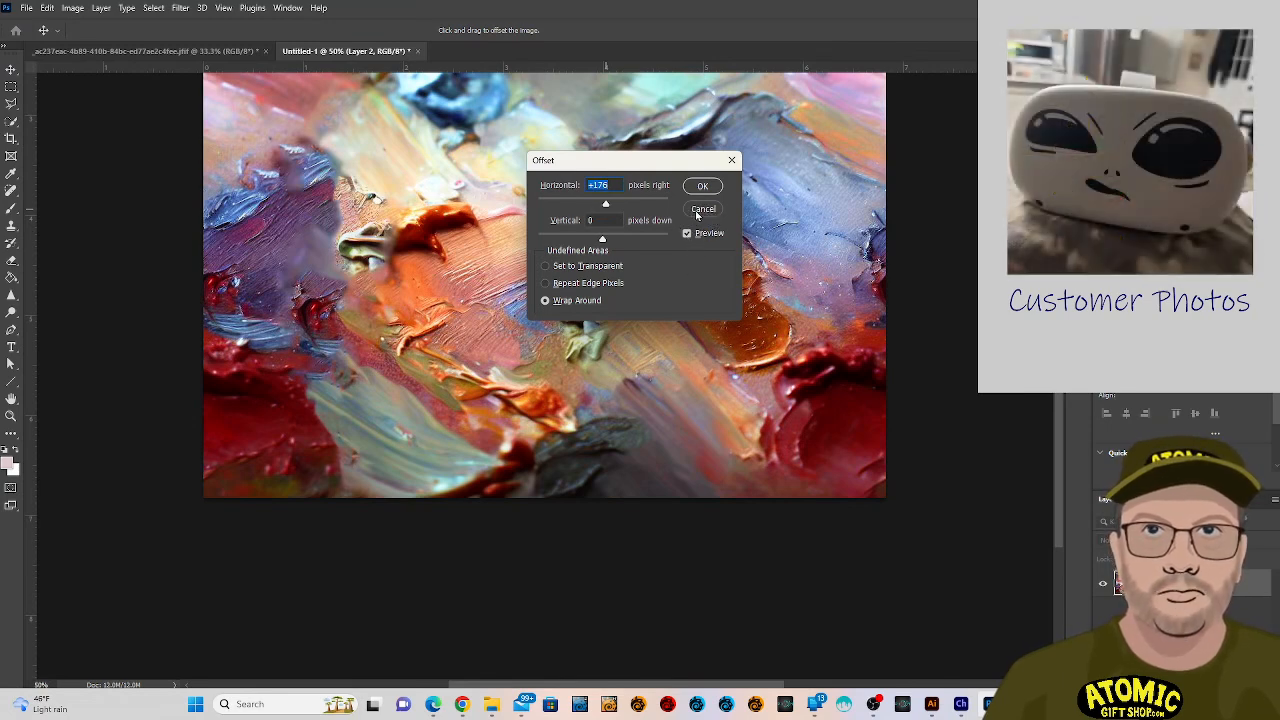
{"action": "key", "text": "alt"}
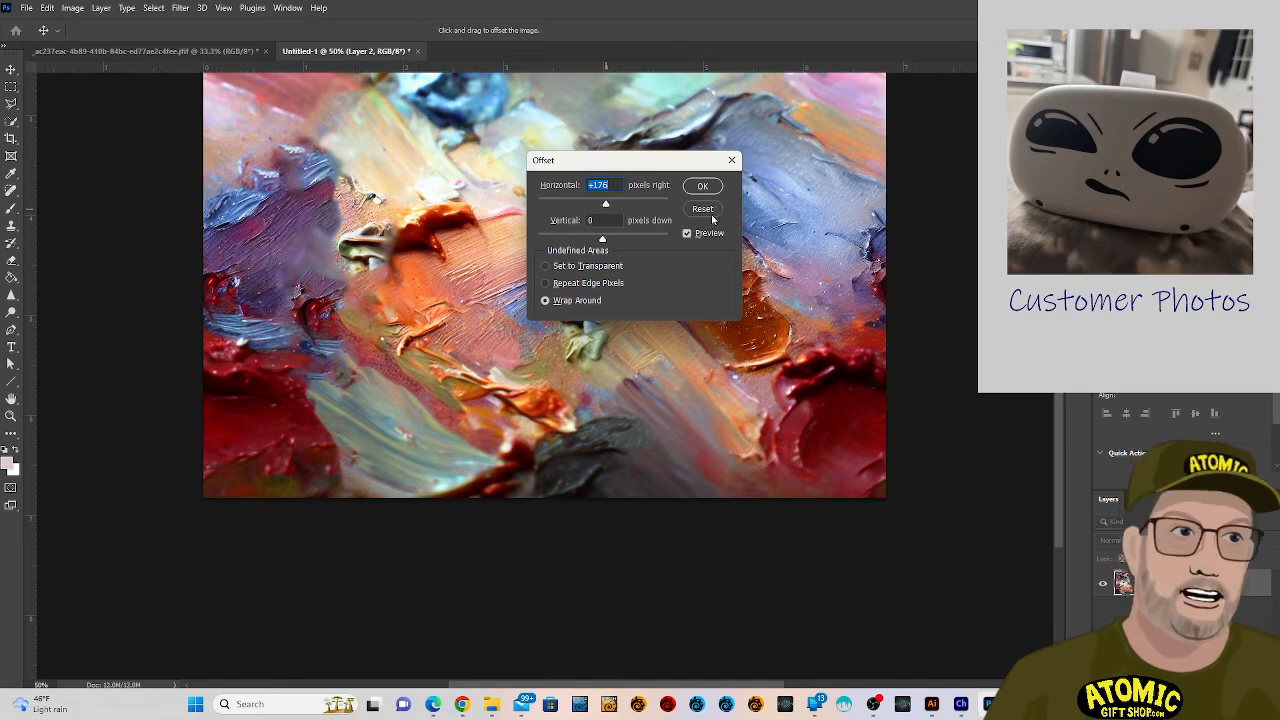
{"action": "left_click", "coordinate": [712, 218], "text": "alt"}
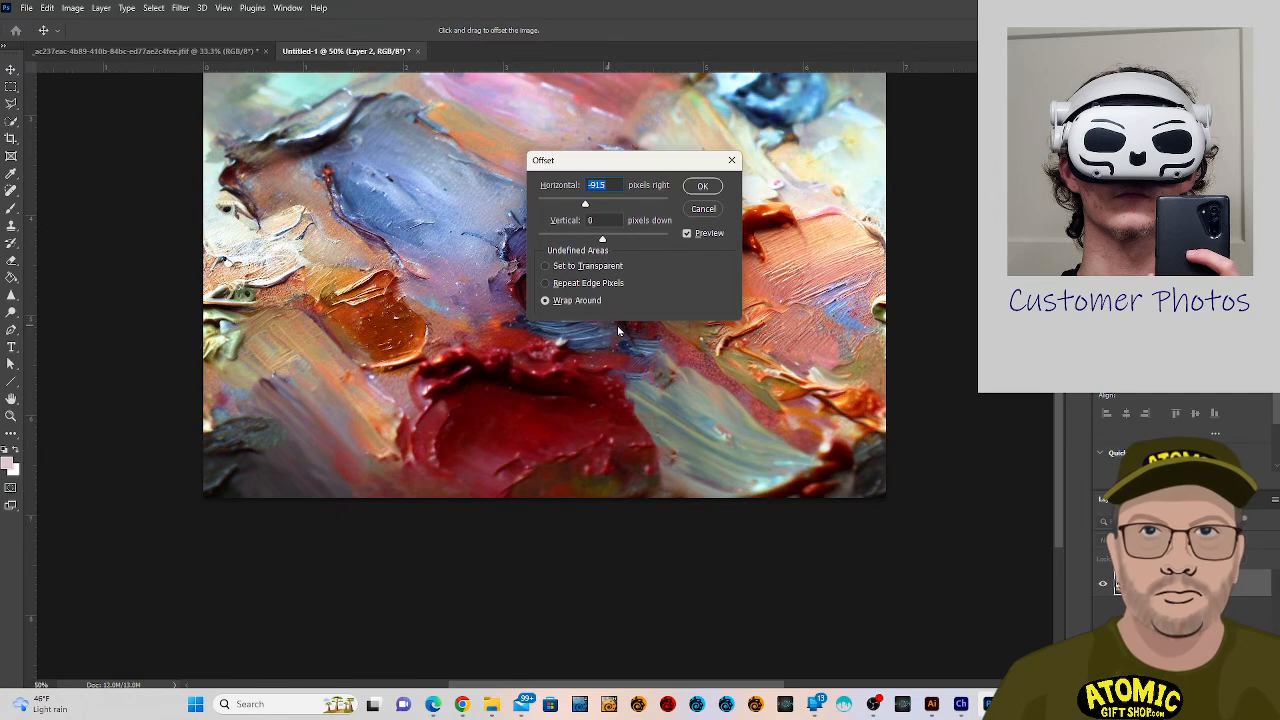
Move the Offset dialog clear of the seam area and apply a horizontal offset of -211 pixels with Wrap Around.
{"action": "left_click_drag", "start_coordinate": [627, 167], "coordinate": [428, 400]}
{"action": "left_click_drag", "start_coordinate": [387, 437], "coordinate": [400, 440]}
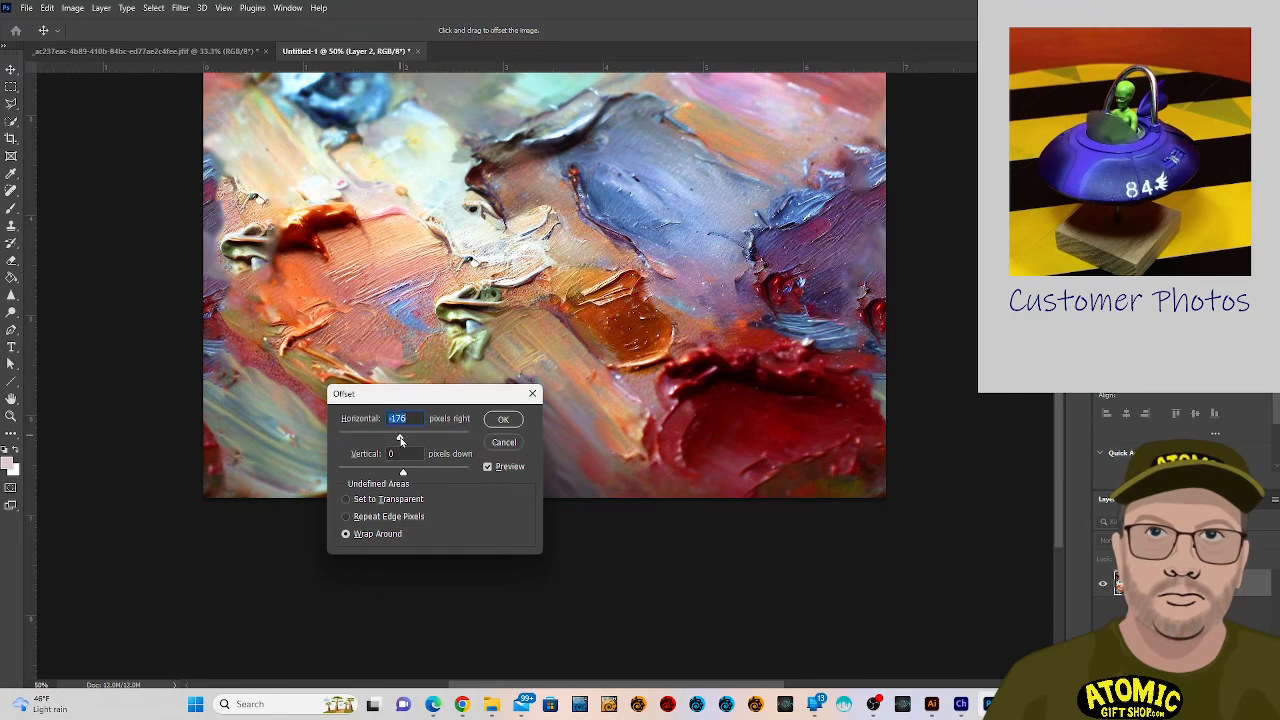
{"action": "left_click_drag", "start_coordinate": [400, 440], "coordinate": [399, 440]}
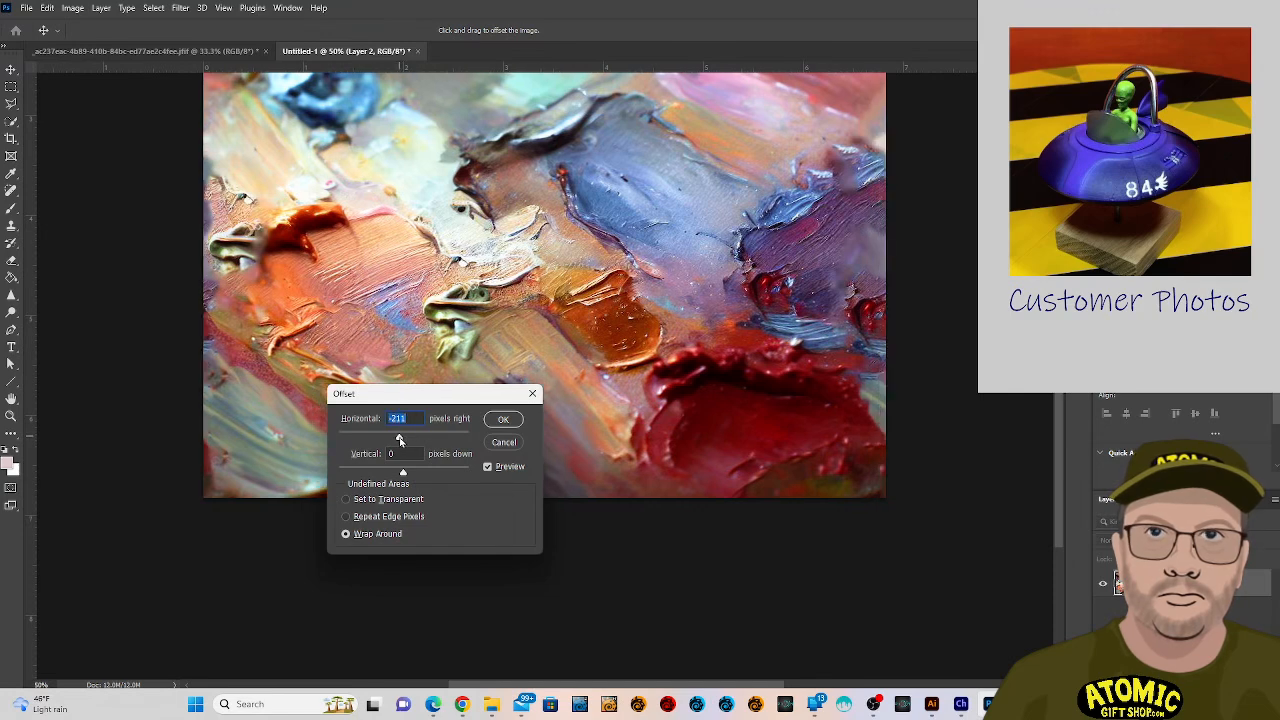
{"action": "left_click", "coordinate": [504, 419]}
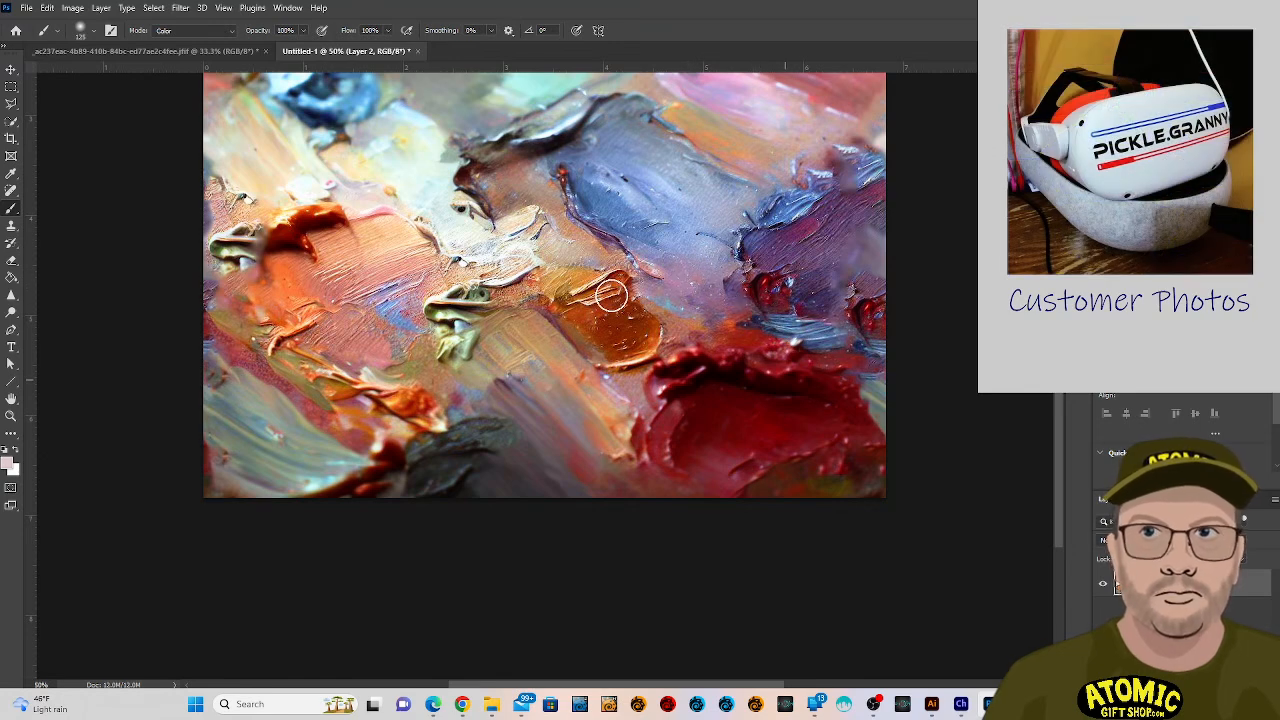
Save the document to Creative Cloud under the name tumbler.
{"action": "left_click", "coordinate": [27, 9]}
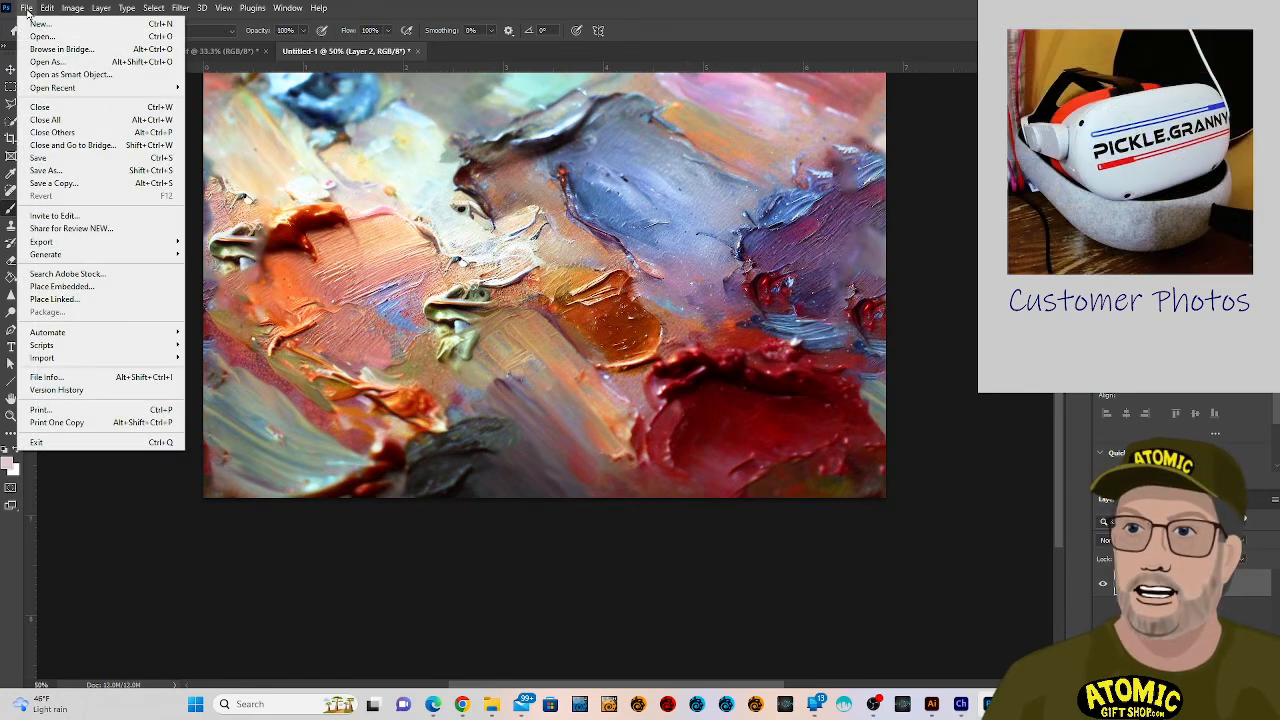
{"action": "left_click", "coordinate": [77, 172]}
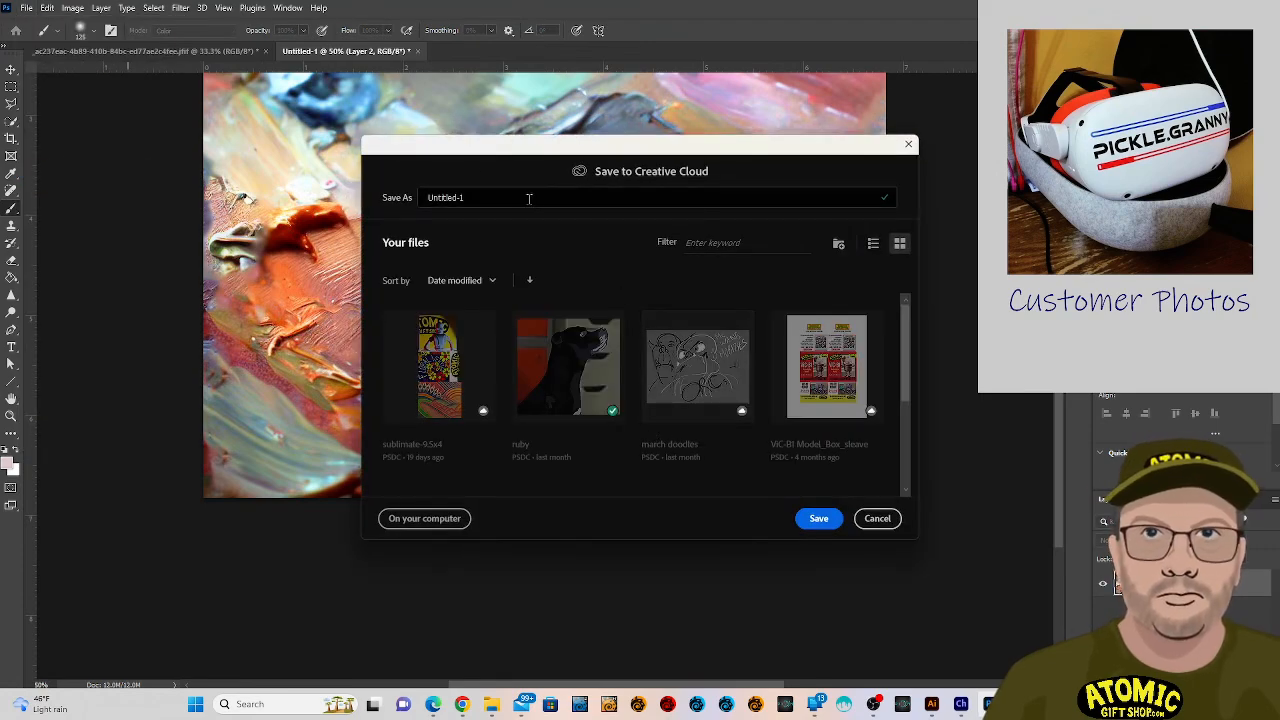
{"action": "left_click_drag", "start_coordinate": [470, 195], "coordinate": [264, 176]}
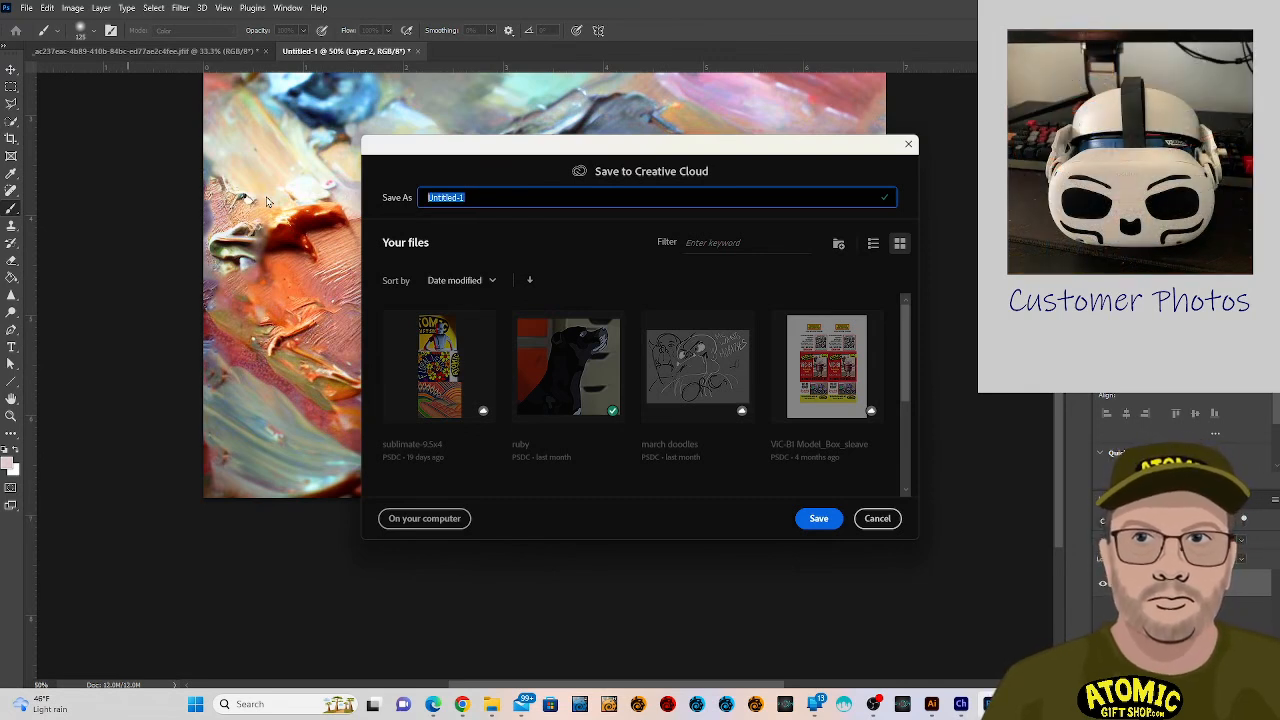
{"action": "type", "text": "tub"}
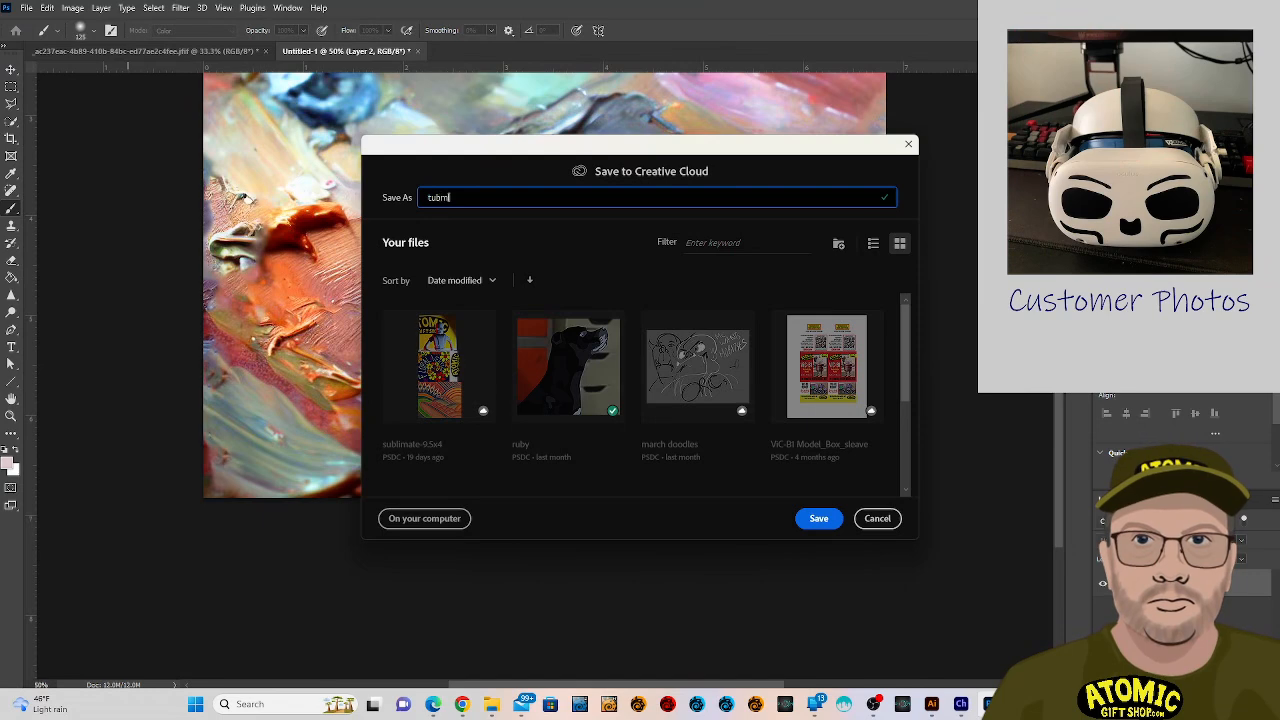
{"action": "type", "text": "m"}
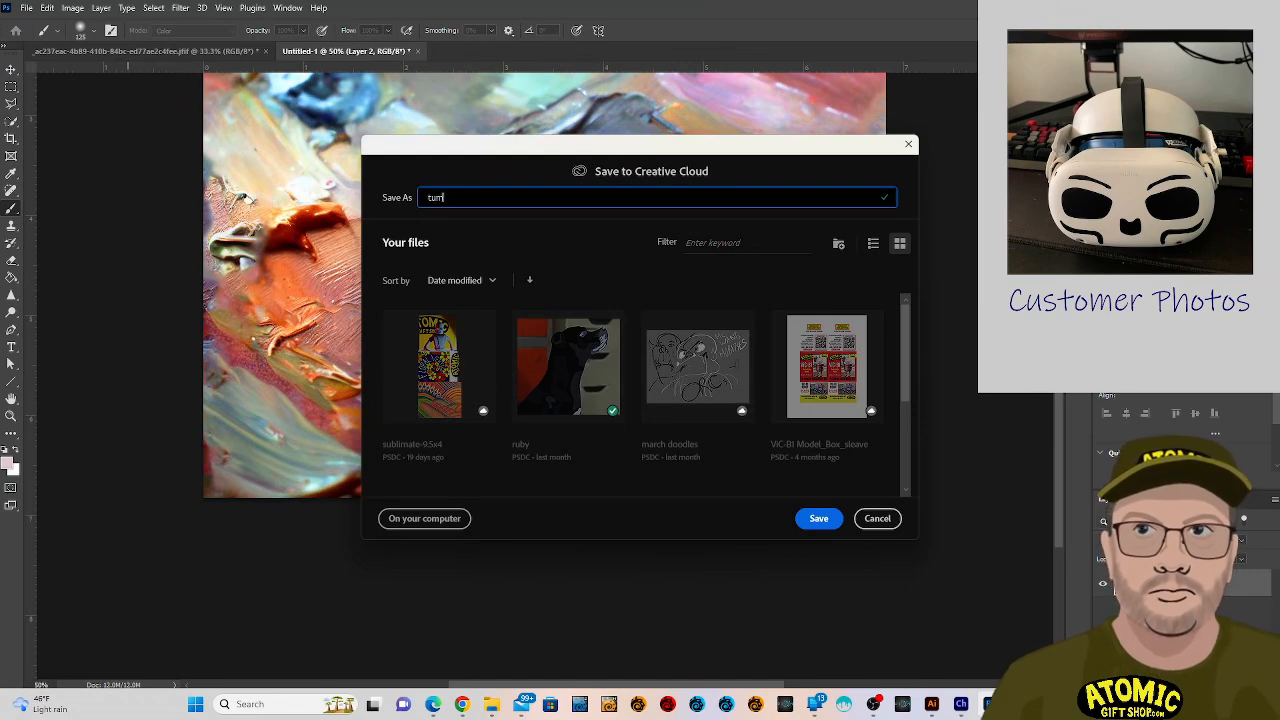
{"action": "type", "text": "bler"}
{"action": "key", "text": "Return"}
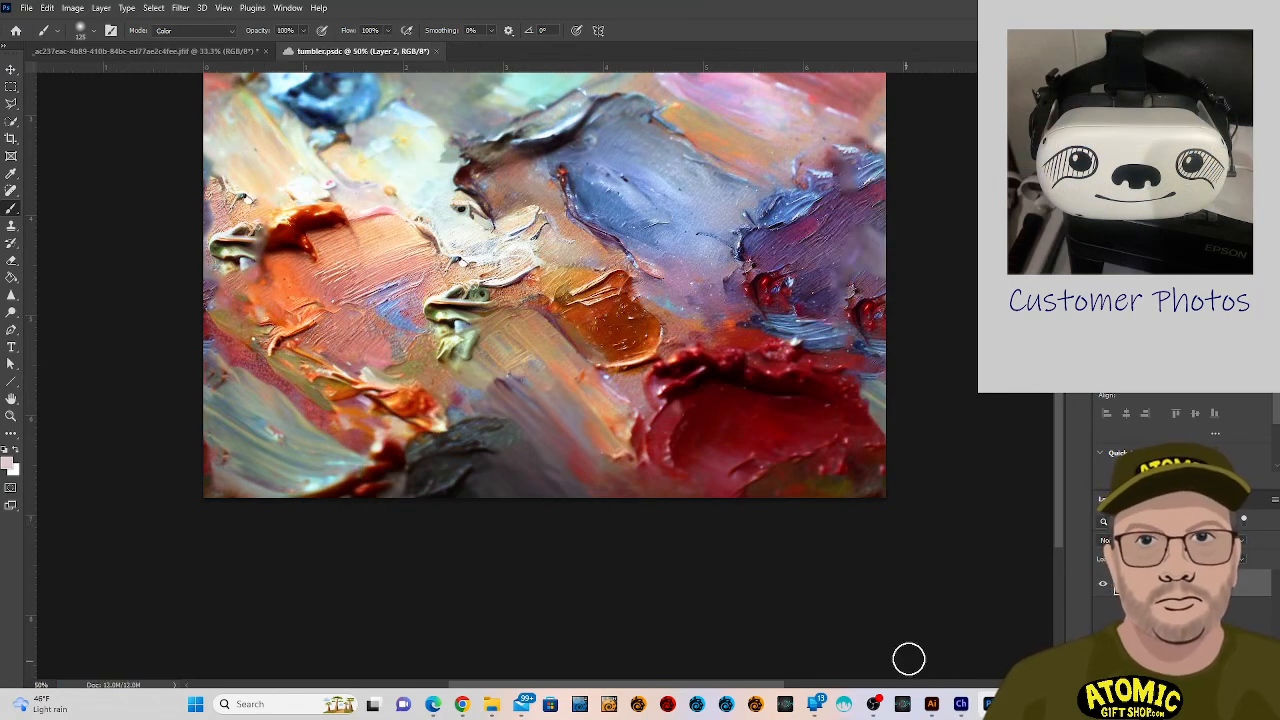
Switch to Illustrator and select all the lettering artwork in the Real Artists have imposter syndrome document.
{"action": "left_click", "coordinate": [931, 704]}
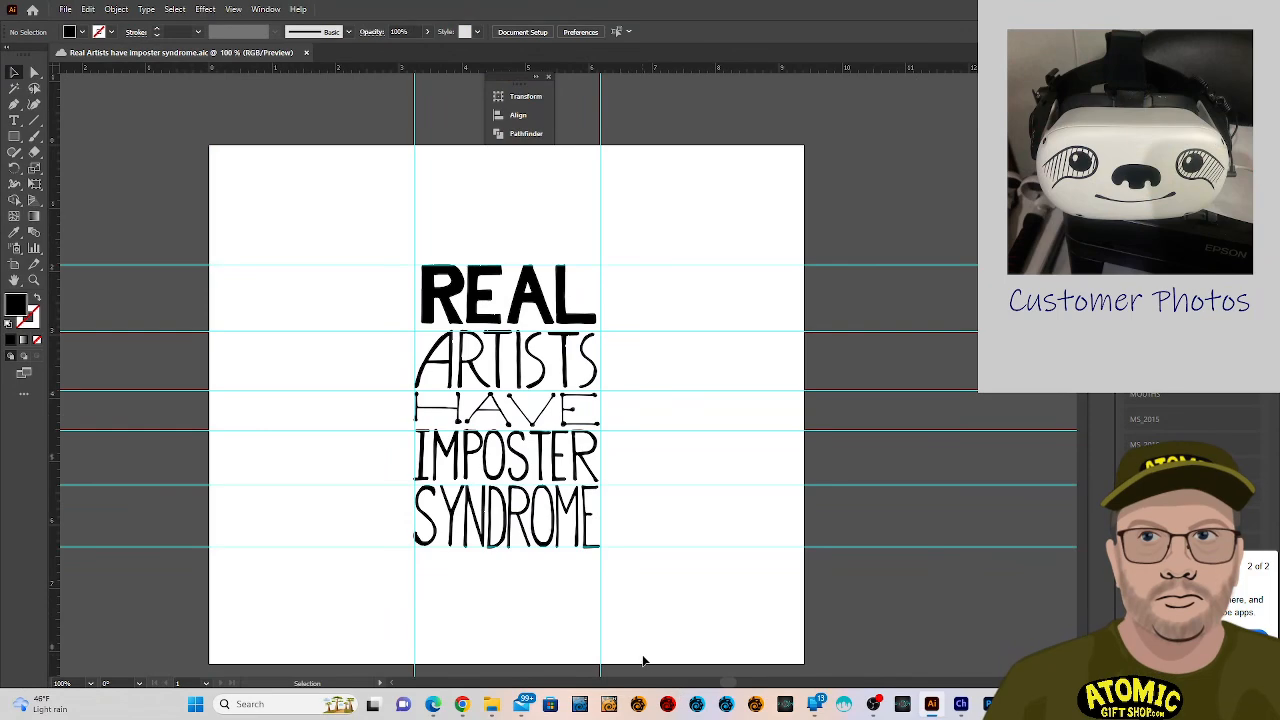
{"action": "key", "text": "ctrl+a"}
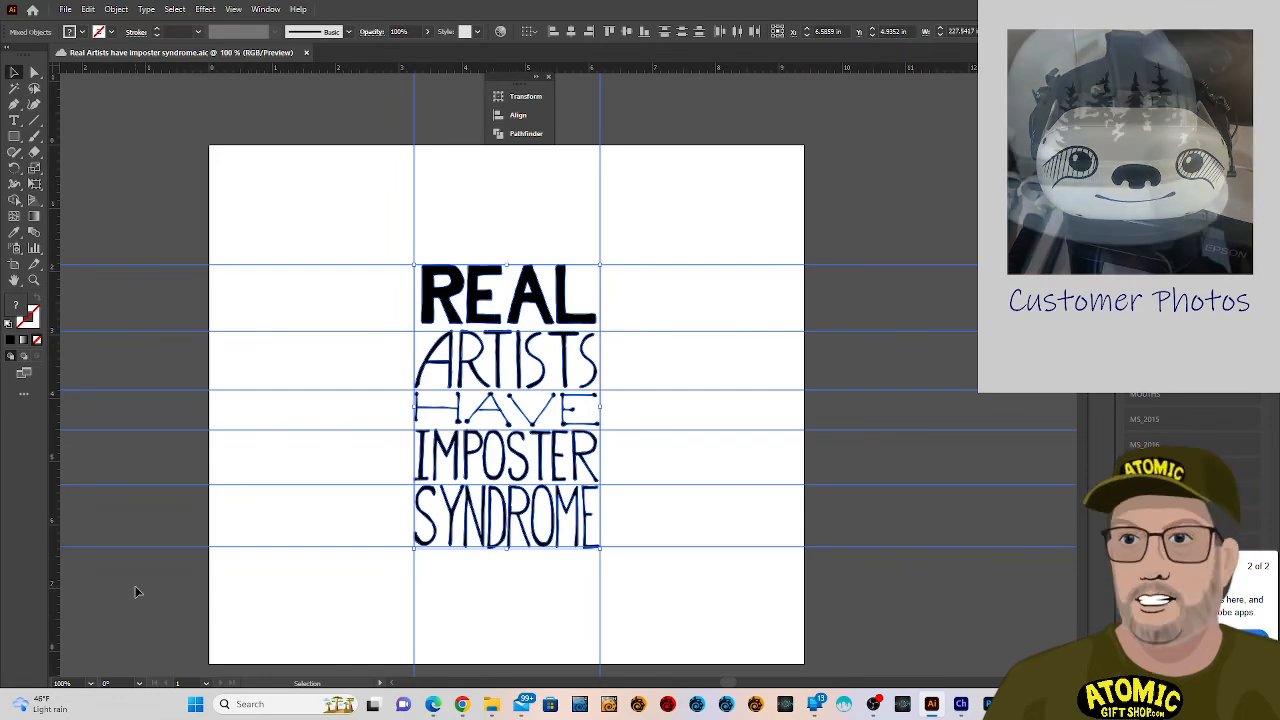
{"action": "key", "text": "a"}
{"action": "key", "text": "v"}
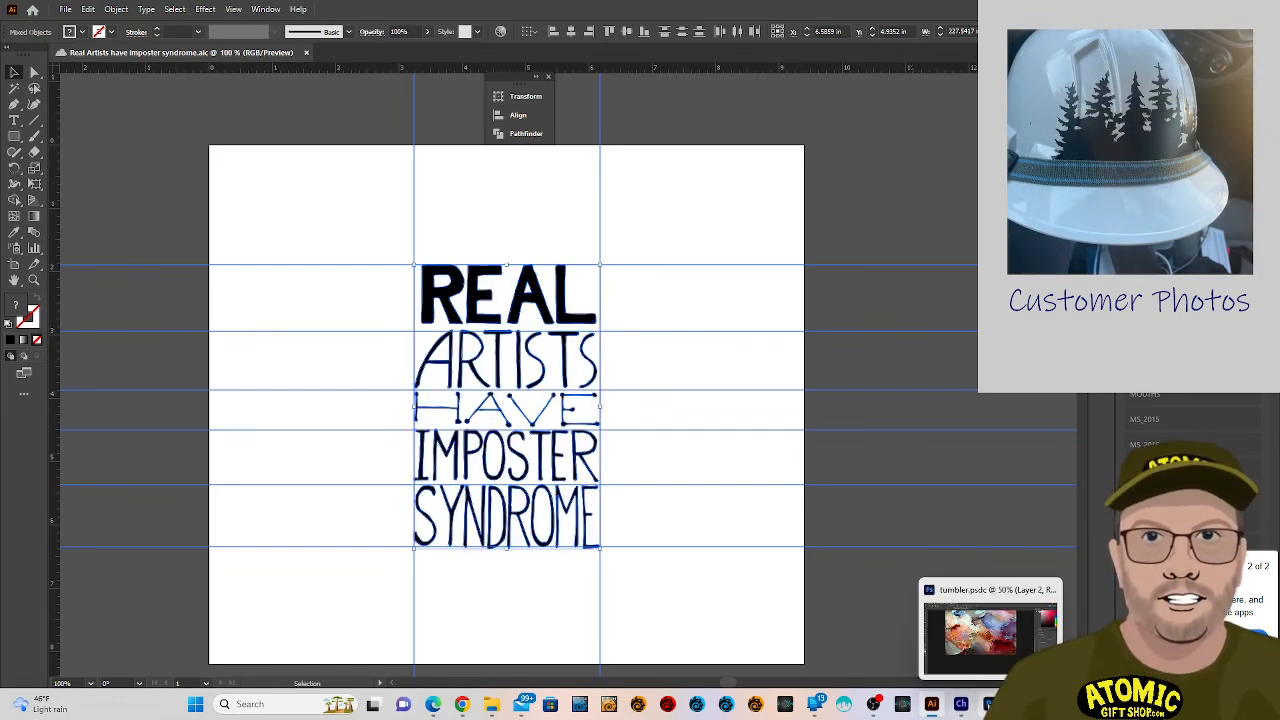
Switch back to the tumbler document in Photoshop and look over the upper part of the texture.
{"action": "left_click", "coordinate": [988, 704]}
{"action": "scroll", "coordinate": [585, 567], "scroll_direction": "up", "scroll_amount": 5}
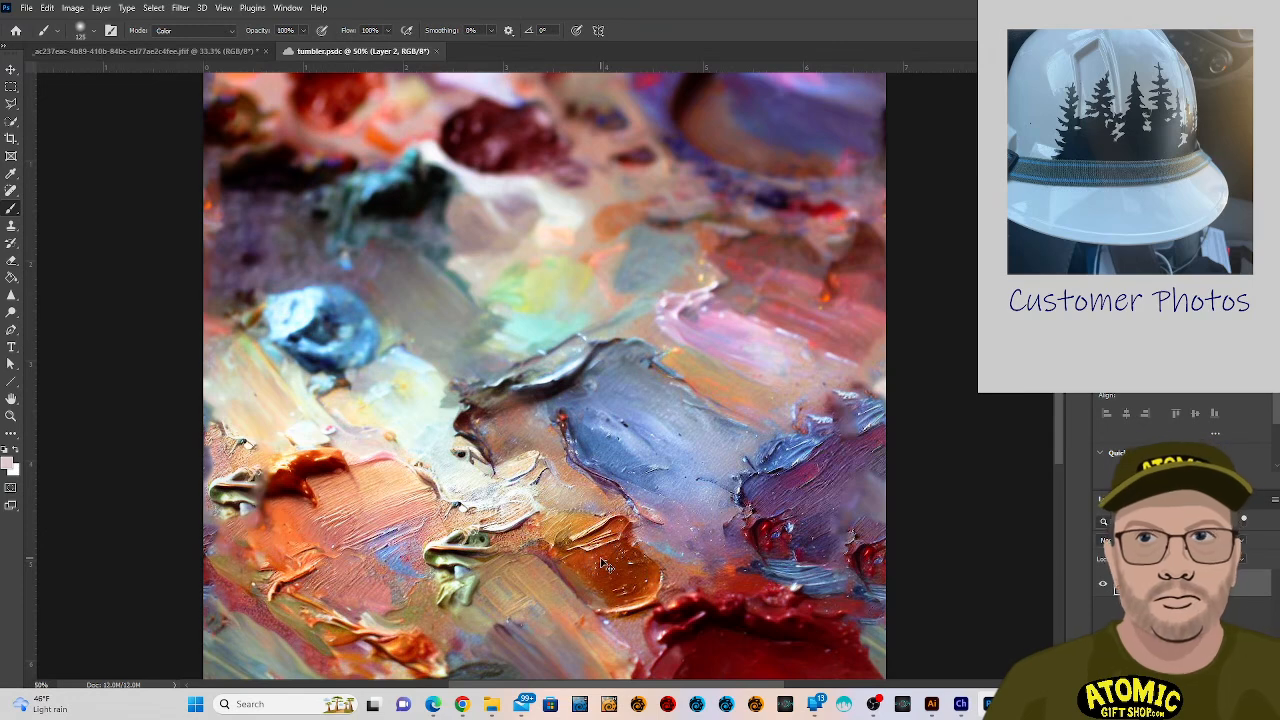
{"action": "scroll", "coordinate": [560, 559], "scroll_direction": "up", "scroll_amount": 1}
{"action": "scroll", "coordinate": [534, 560], "scroll_direction": "down", "scroll_amount": 1}
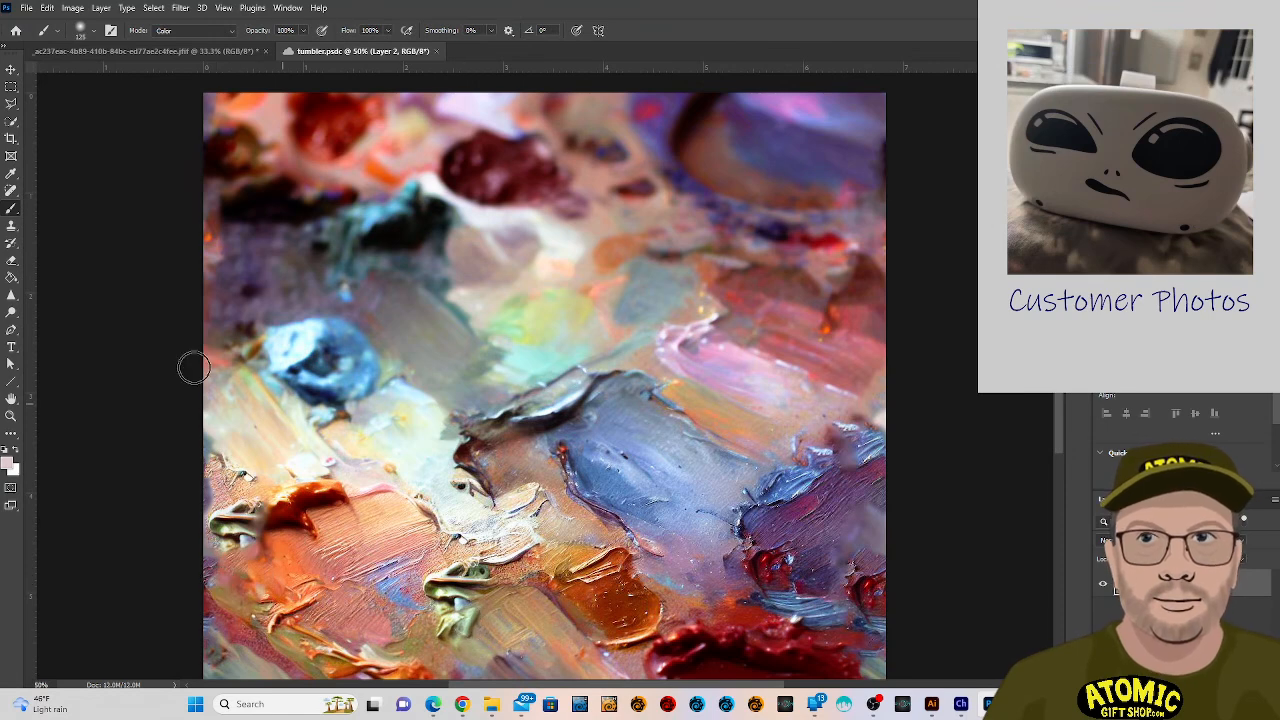
{"action": "left_click", "coordinate": [11, 69]}
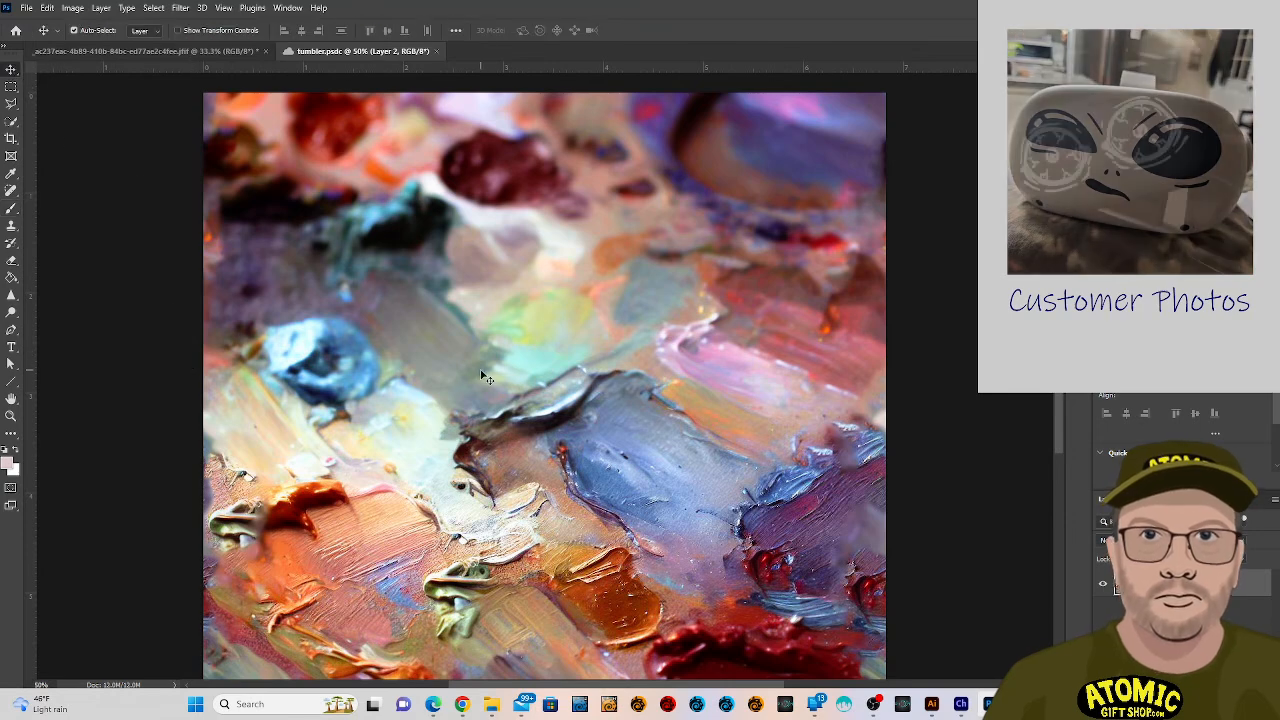
{"action": "key", "text": "ctrl"}
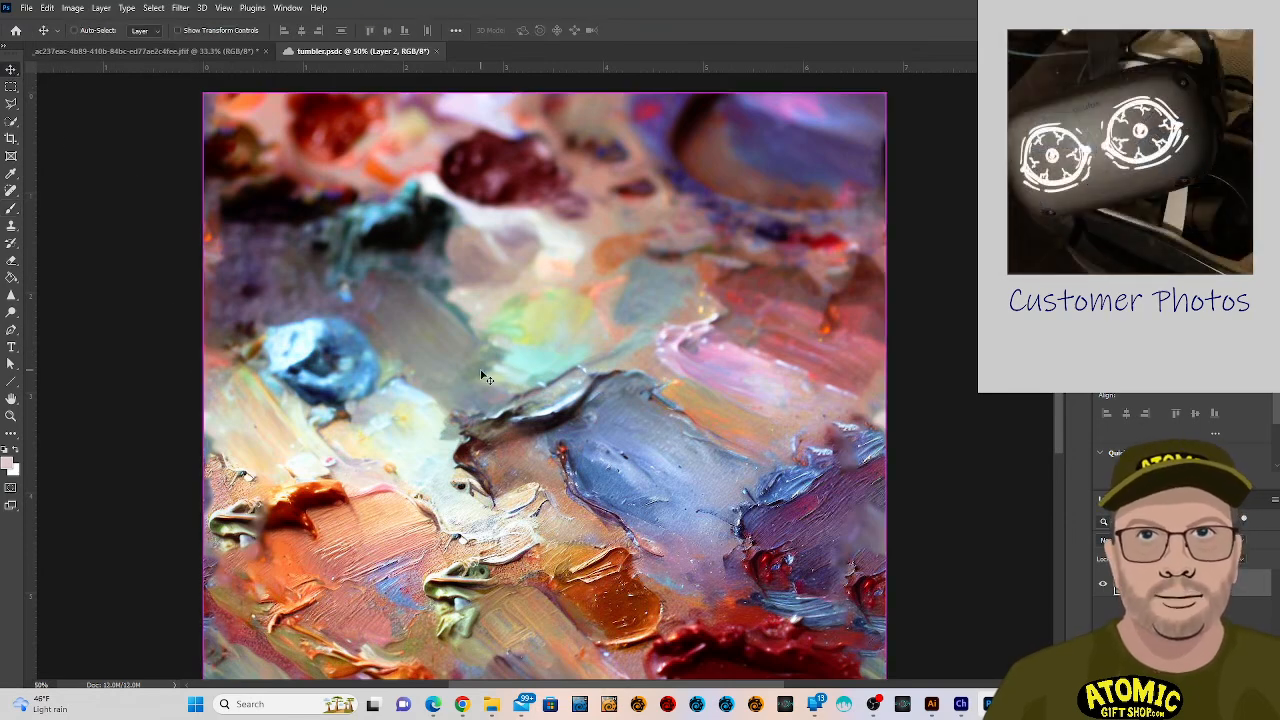
{"action": "key", "text": "ctrl+l"}
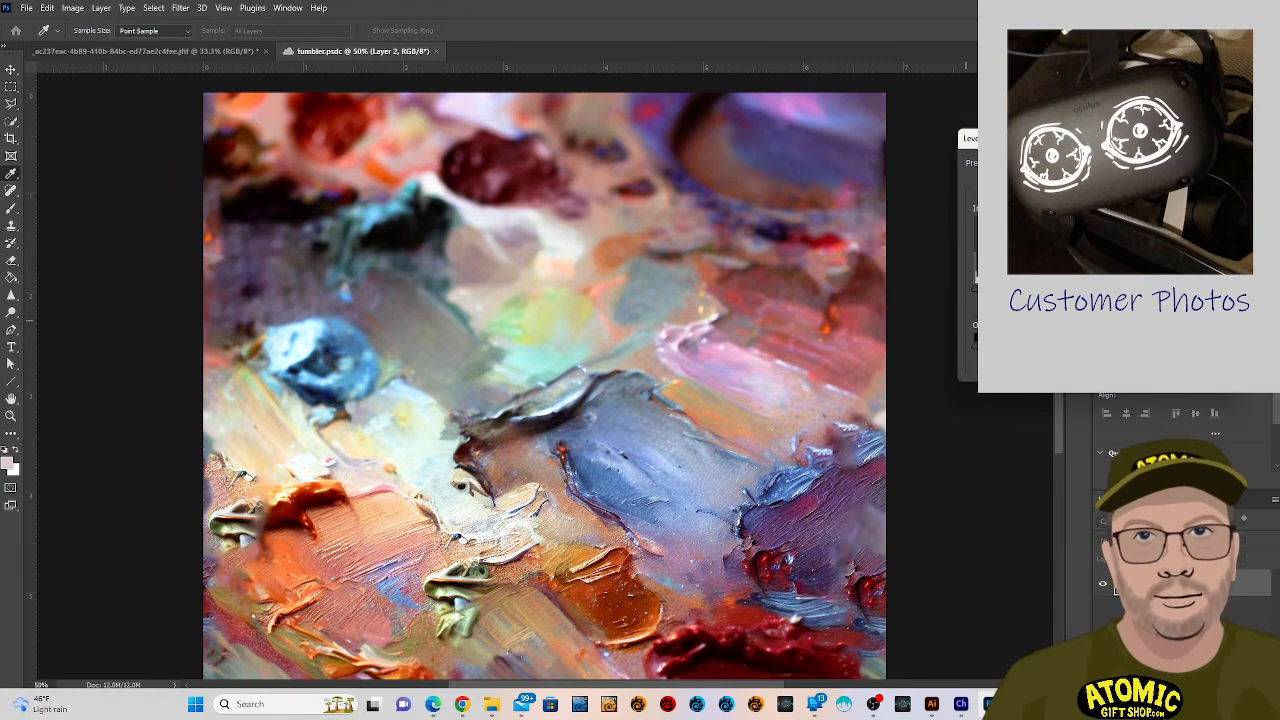
{"action": "key", "text": "Escape"}
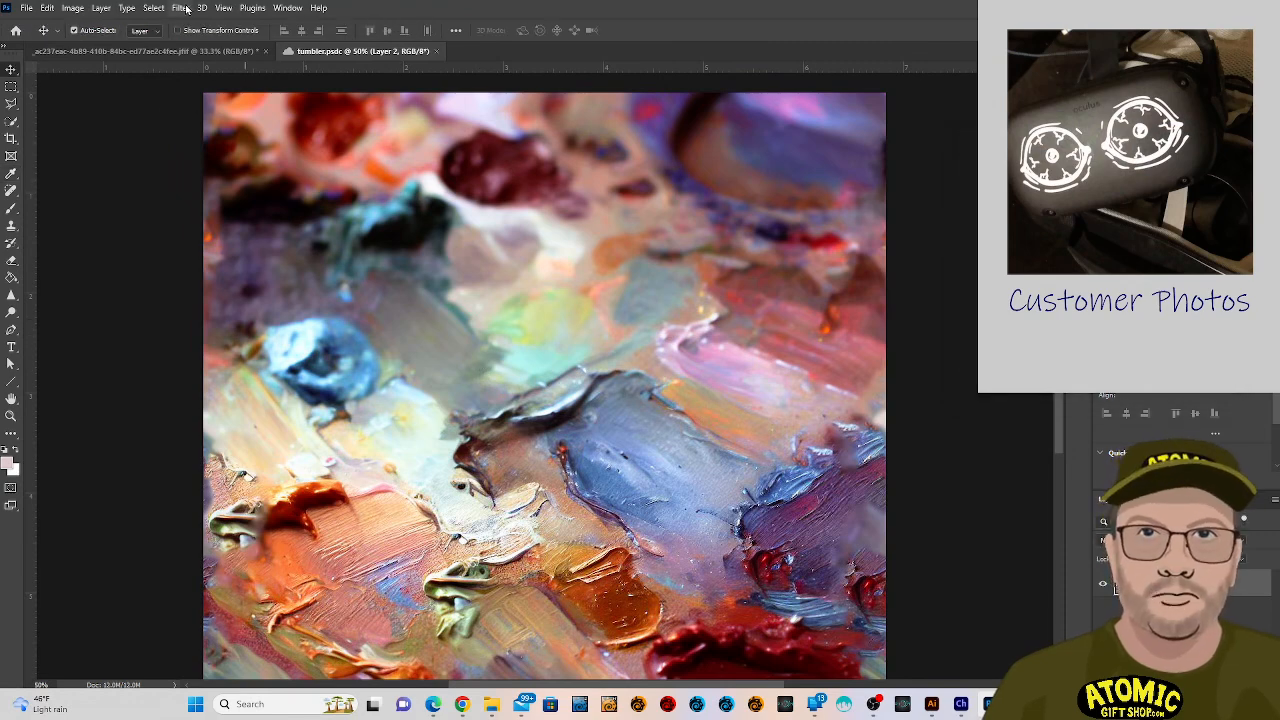
{"action": "left_click", "coordinate": [181, 8]}
{"action": "mouse_move", "coordinate": [223, 8]}
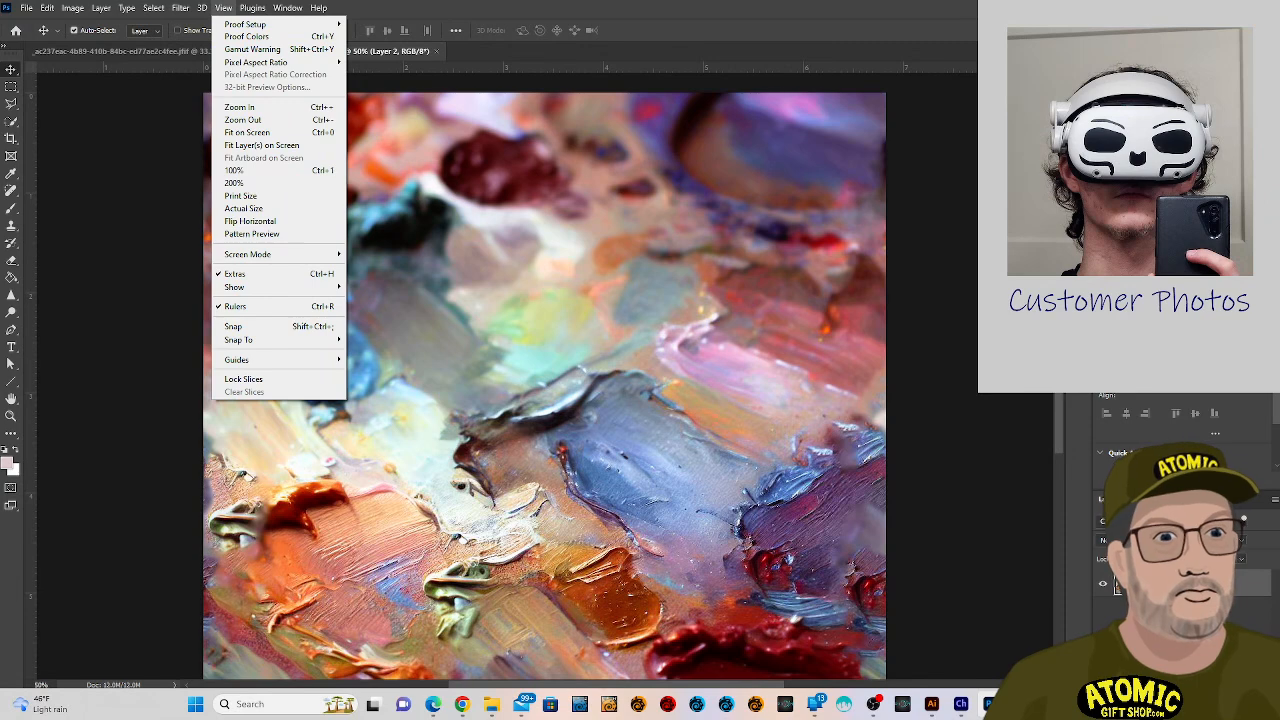
Add a Vibrance adjustment layer over the paint texture, adjust it to enrich the colours, and save the document.
{"action": "left_click", "coordinate": [1186, 684]}
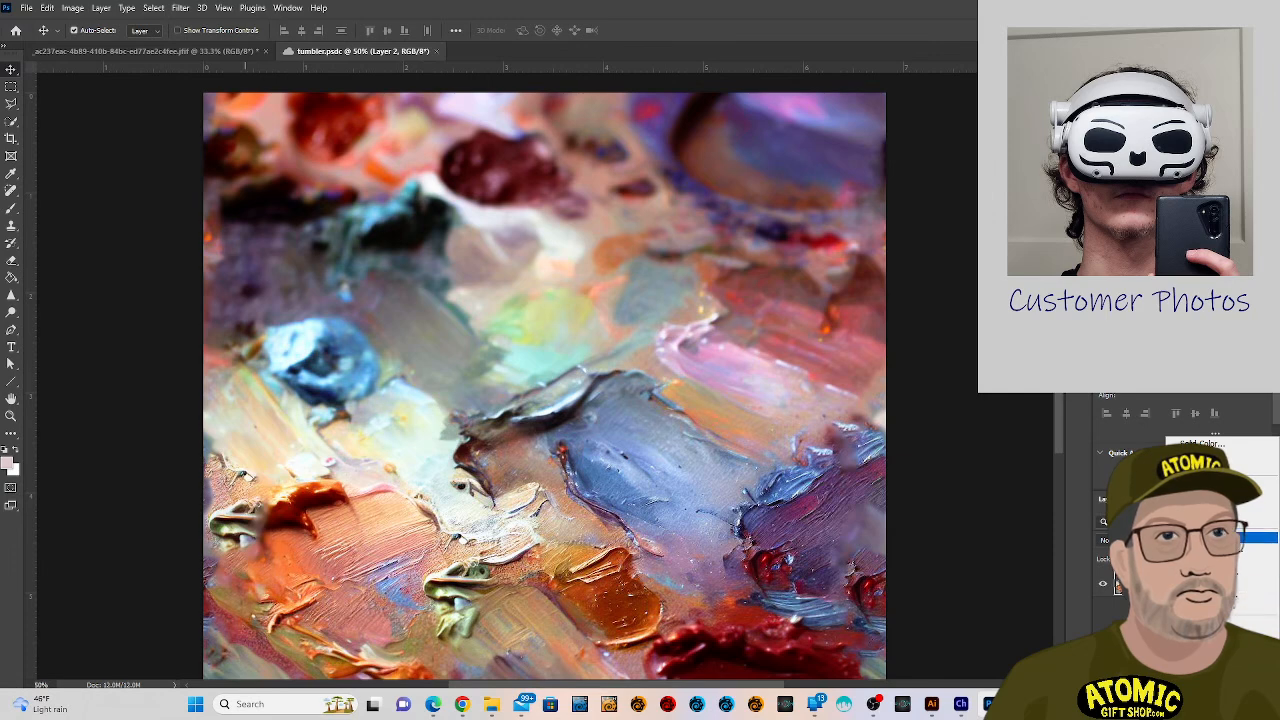
{"action": "left_click", "coordinate": [1258, 537]}
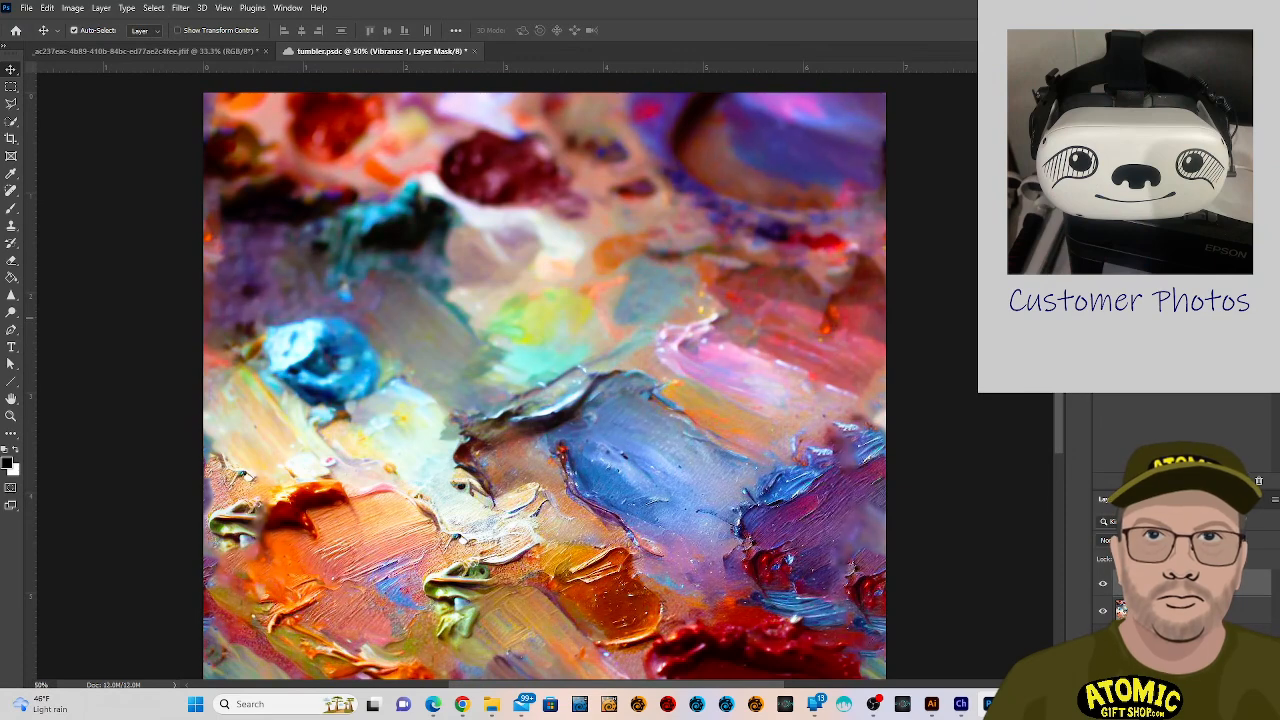
{"action": "left_click_drag", "start_coordinate": [1225, 280], "coordinate": [1200, 280]}
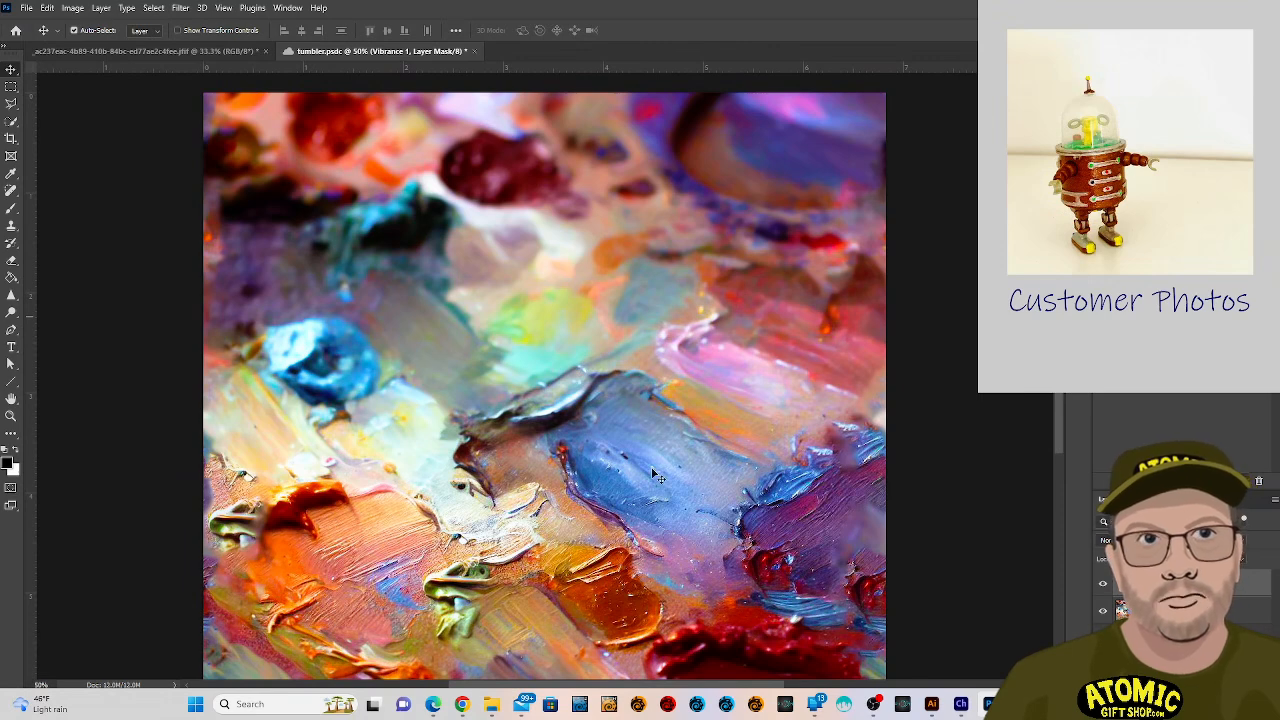
{"action": "left_click", "coordinate": [26, 8]}
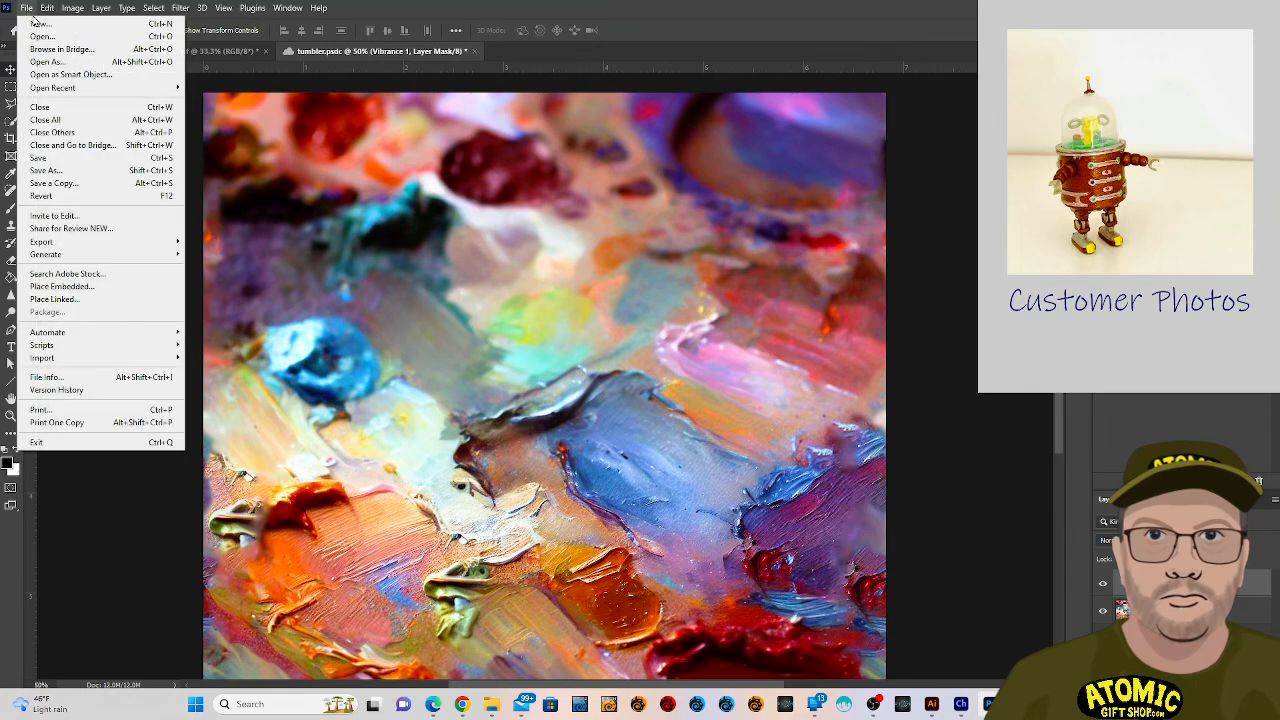
{"action": "left_click", "coordinate": [68, 158]}
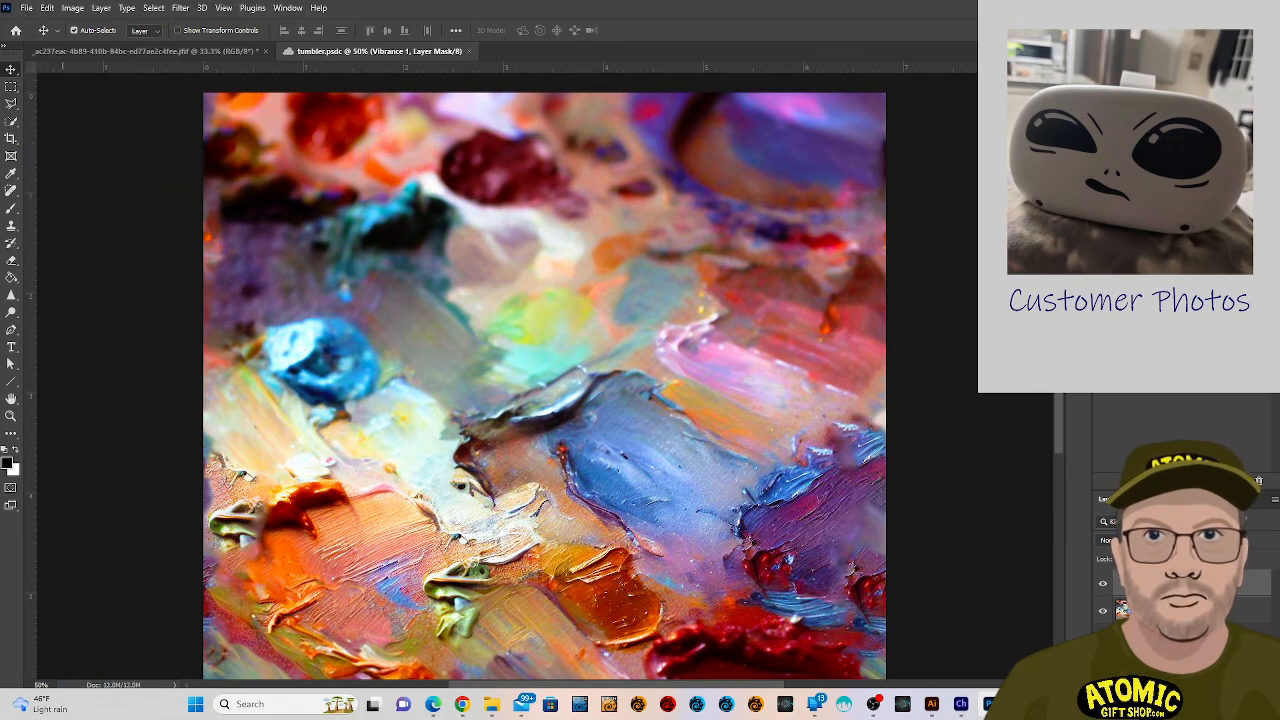
Restore Photoshop to a floating window and apply the Generate option to the tumbler document.
{"action": "left_click_drag", "start_coordinate": [532, 12], "coordinate": [630, 3]}
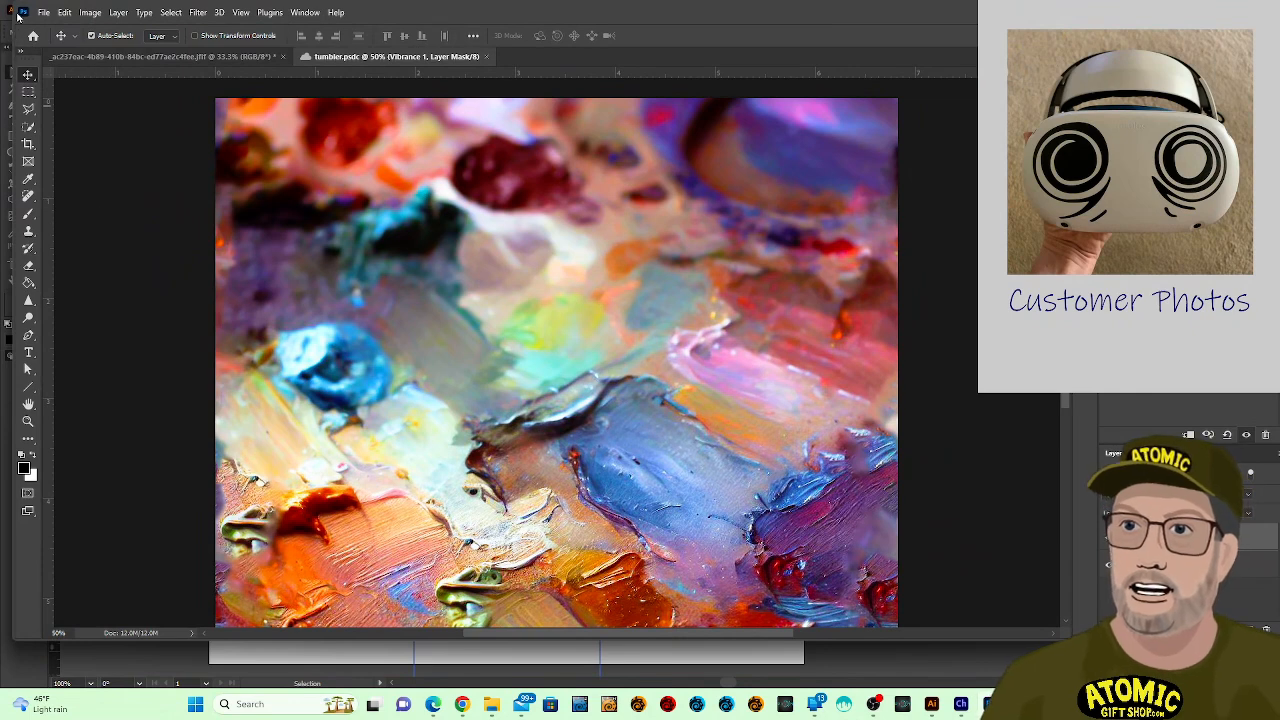
{"action": "left_click", "coordinate": [24, 12]}
{"action": "left_click", "coordinate": [44, 12]}
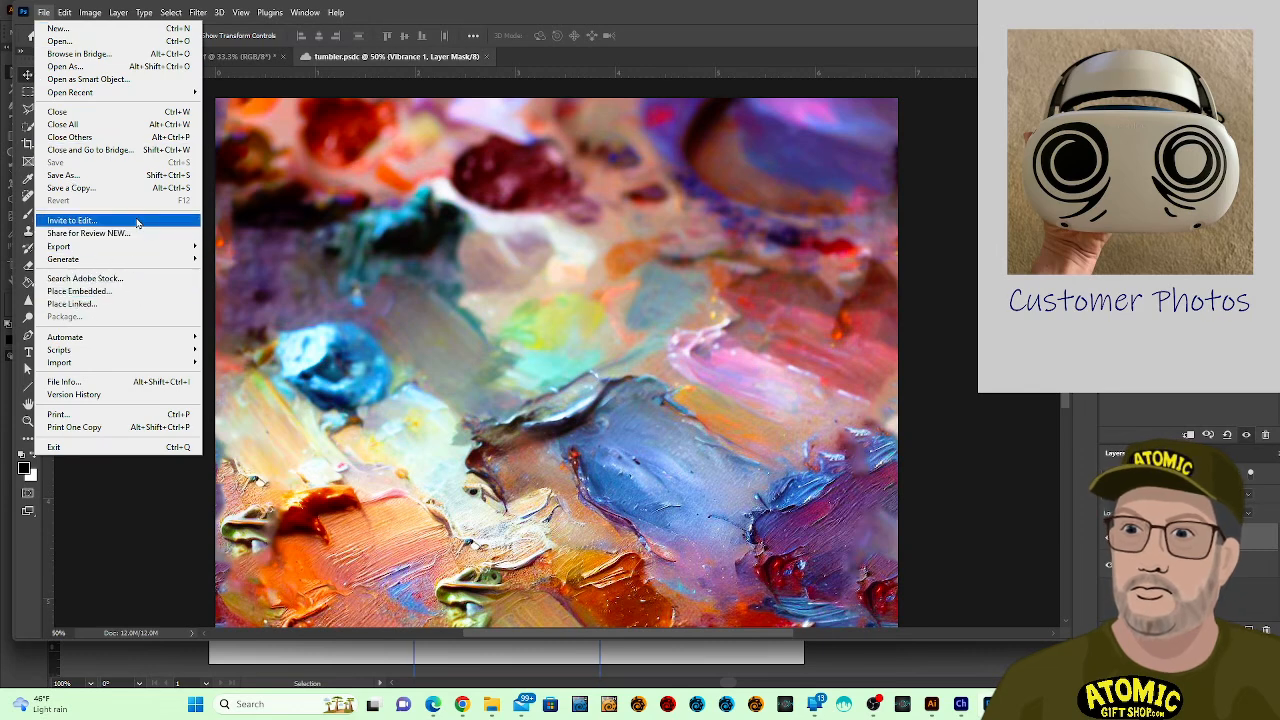
{"action": "mouse_move", "coordinate": [151, 247]}
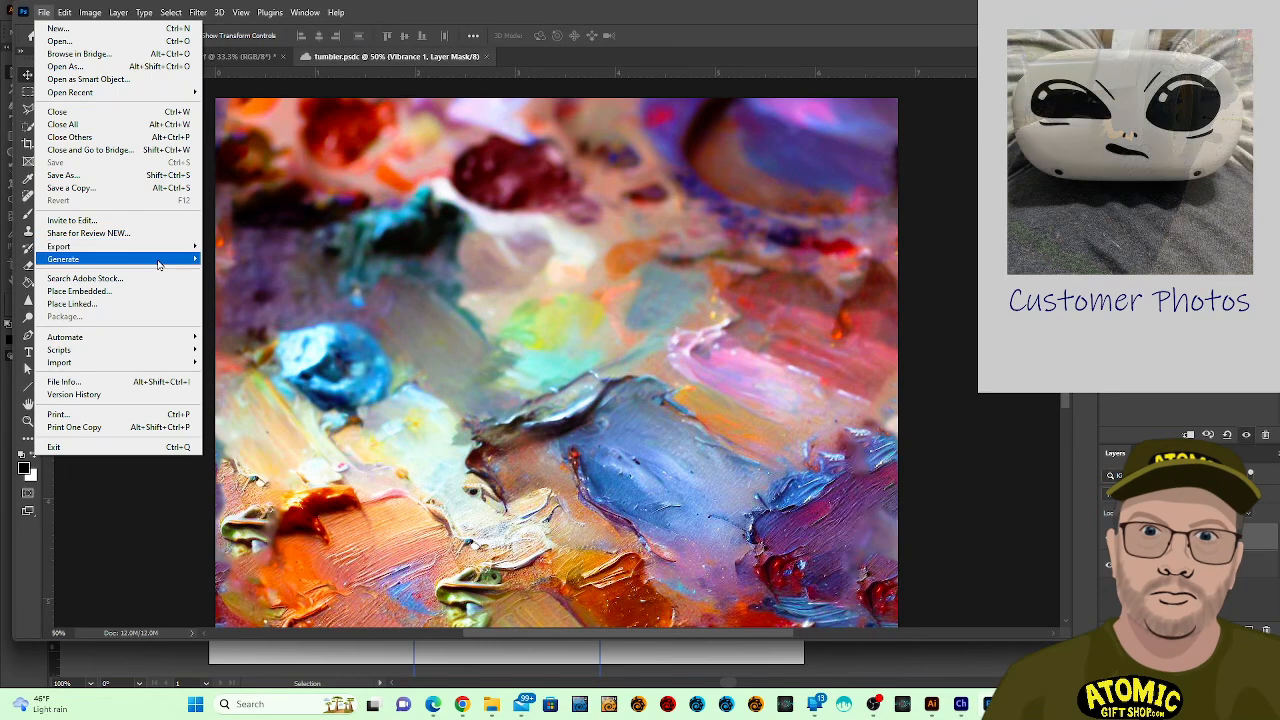
{"action": "left_click", "coordinate": [222, 260]}
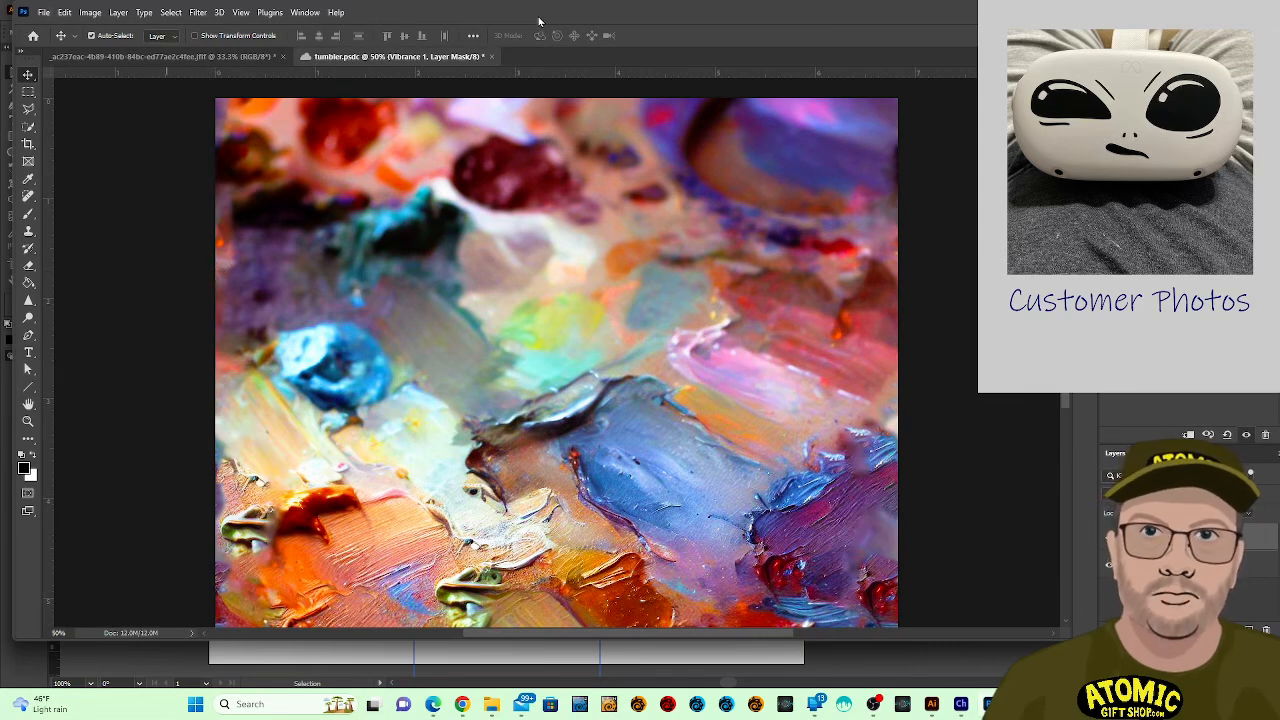
Export the texture as tumbler.png in PNG format to the designs folder inside AtomicGiftShop in Dropbox.
{"action": "left_click_drag", "start_coordinate": [538, 14], "coordinate": [537, 40]}
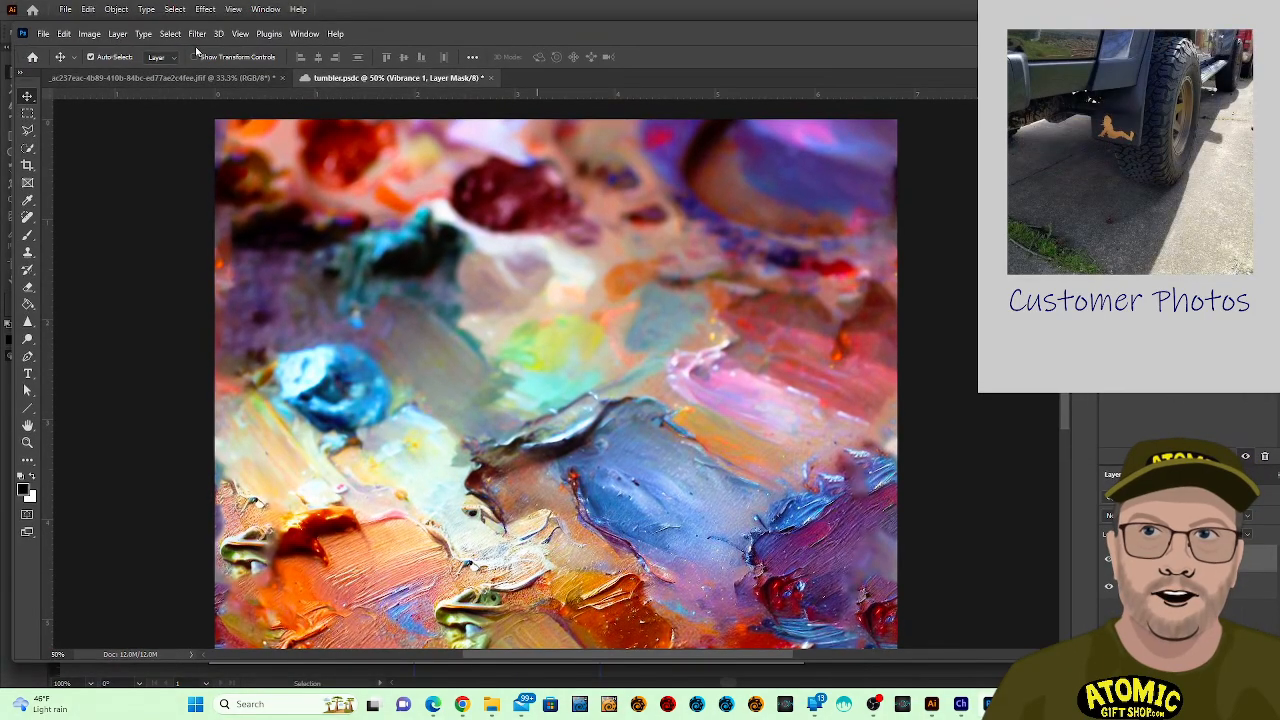
{"action": "left_click", "coordinate": [43, 33]}
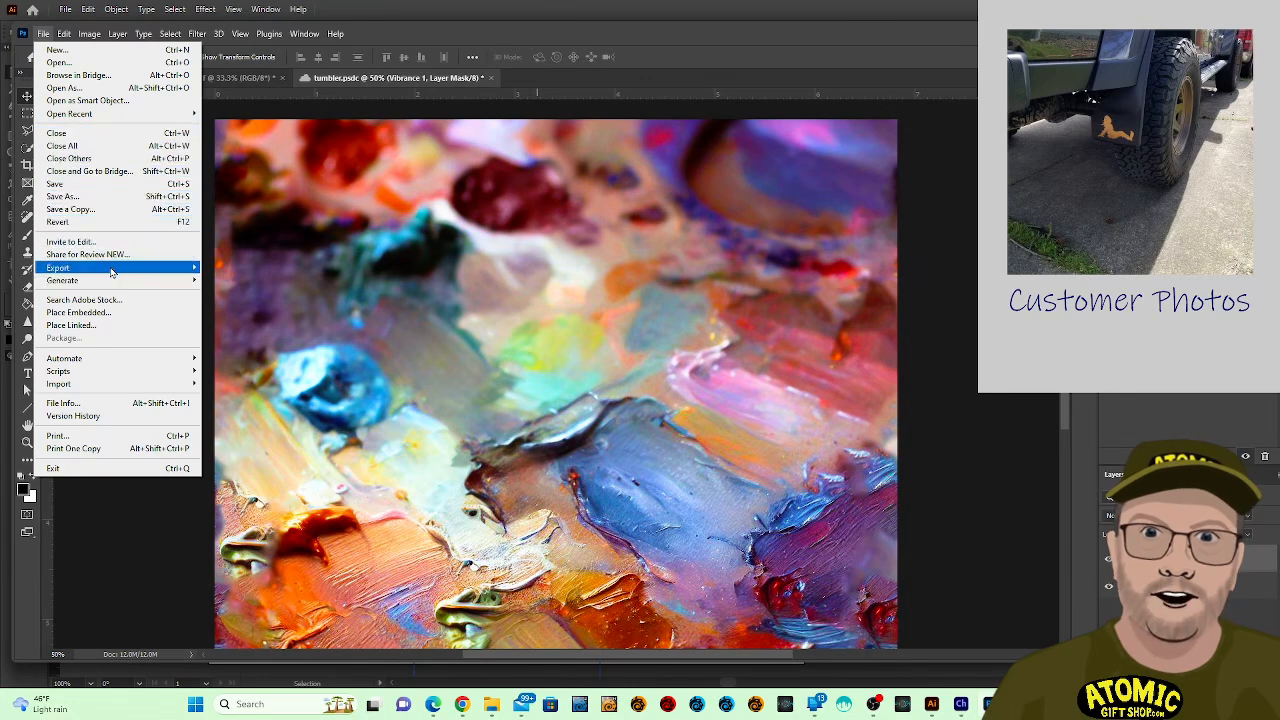
{"action": "mouse_move", "coordinate": [111, 272]}
{"action": "left_click", "coordinate": [271, 273]}
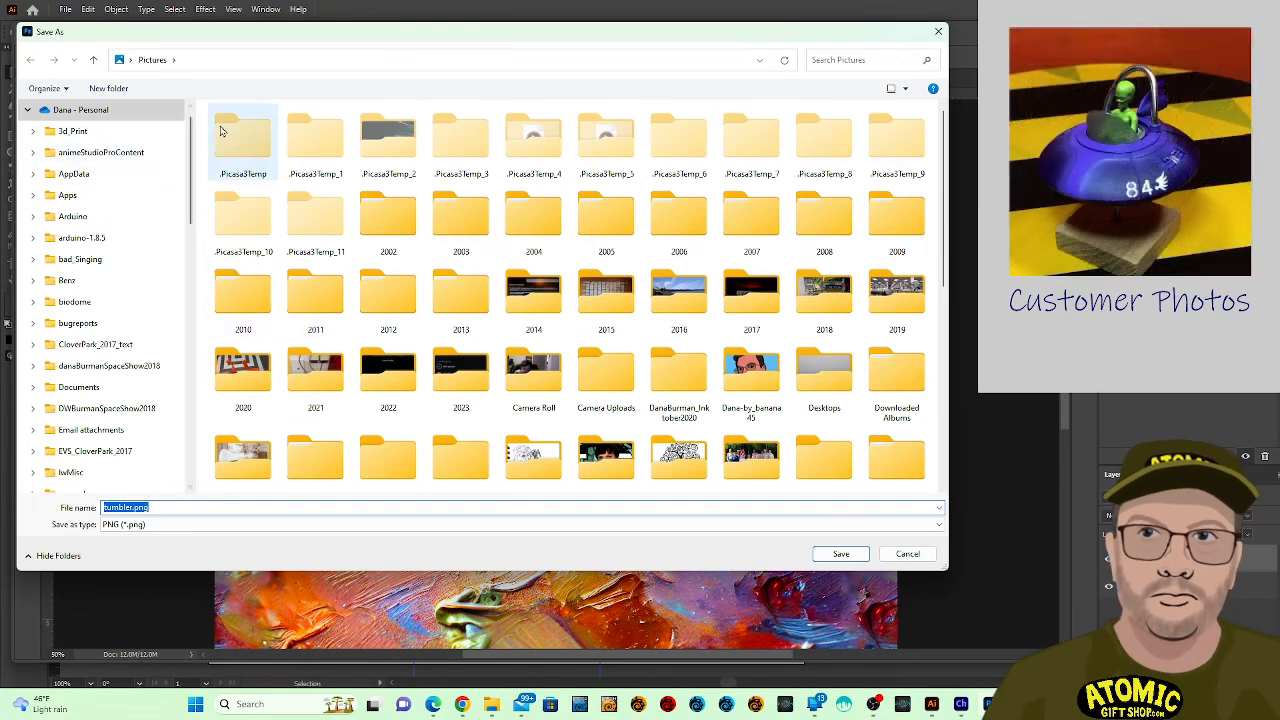
{"action": "left_click_drag", "start_coordinate": [190, 180], "coordinate": [206, 457]}
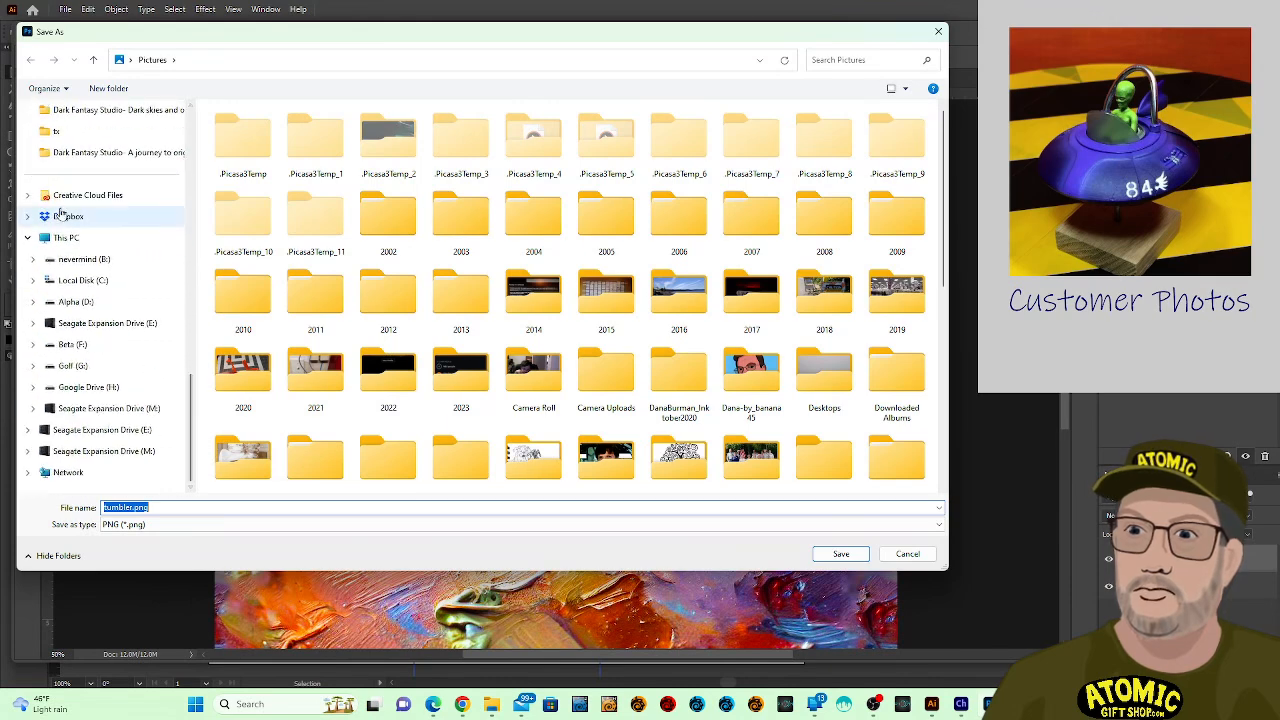
{"action": "left_click", "coordinate": [67, 219]}
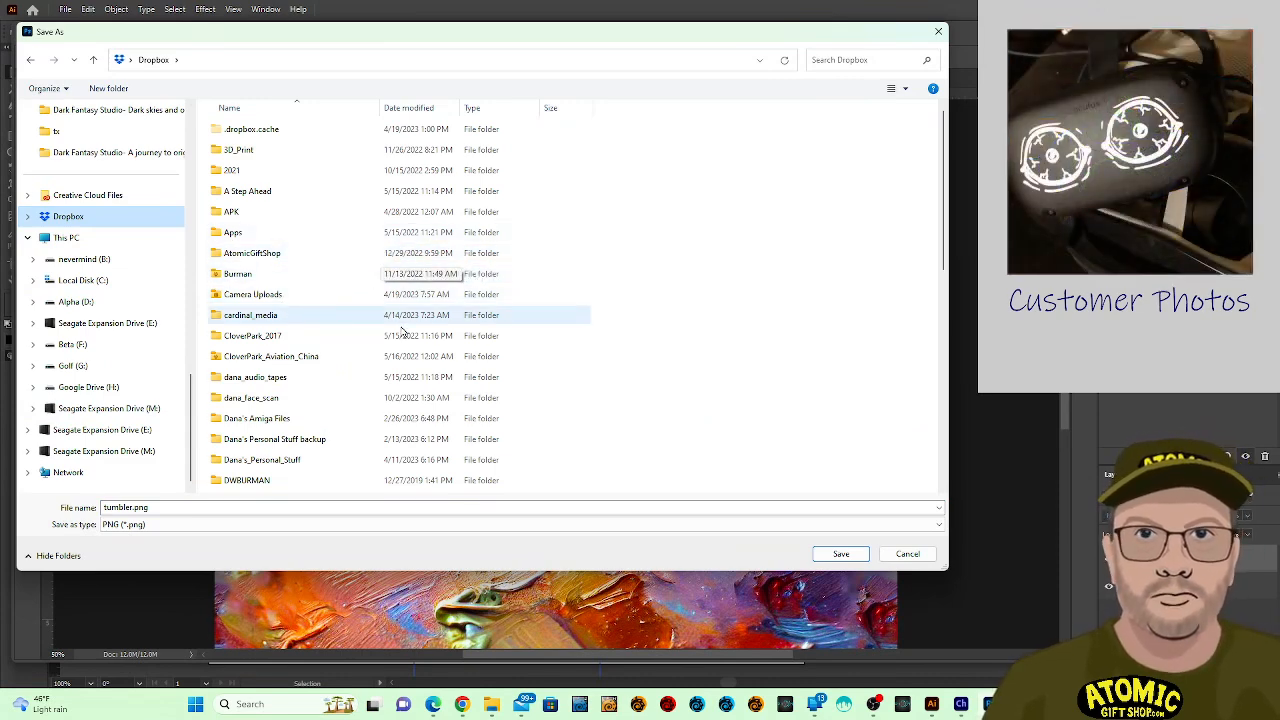
{"action": "scroll", "coordinate": [437, 353], "scroll_direction": "down", "scroll_amount": 2}
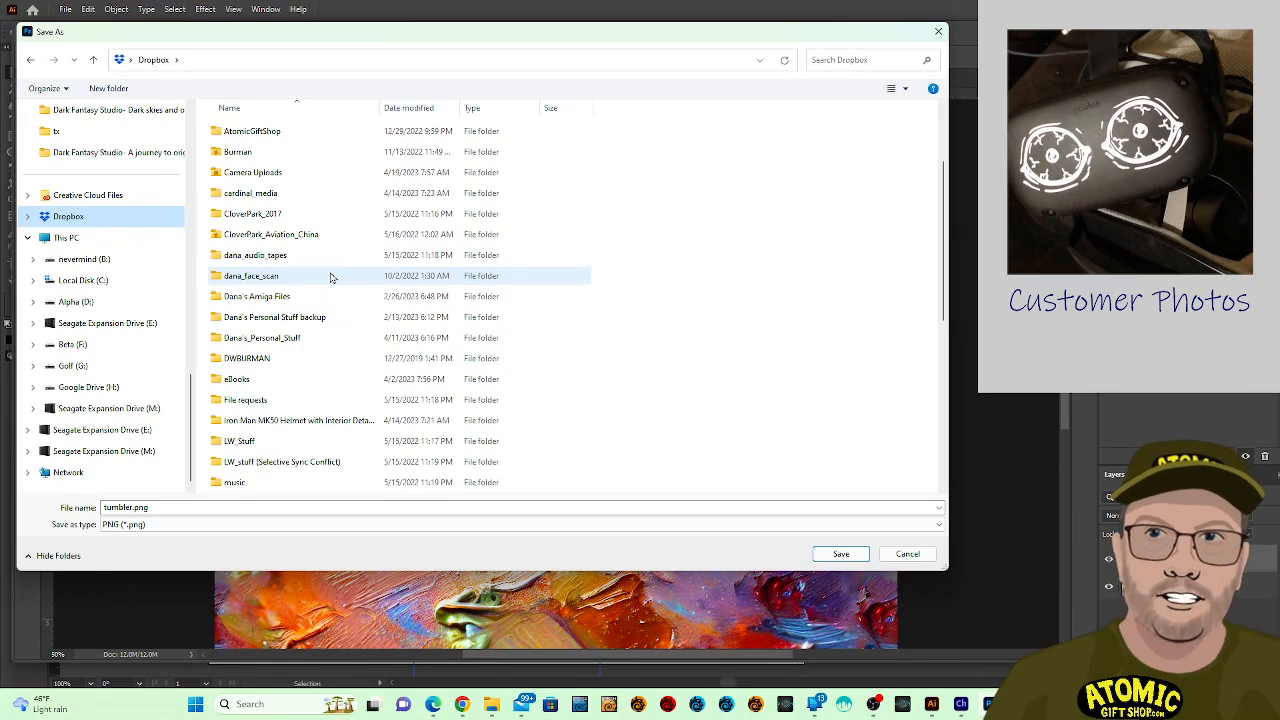
{"action": "scroll", "coordinate": [331, 277], "scroll_direction": "down", "scroll_amount": 2}
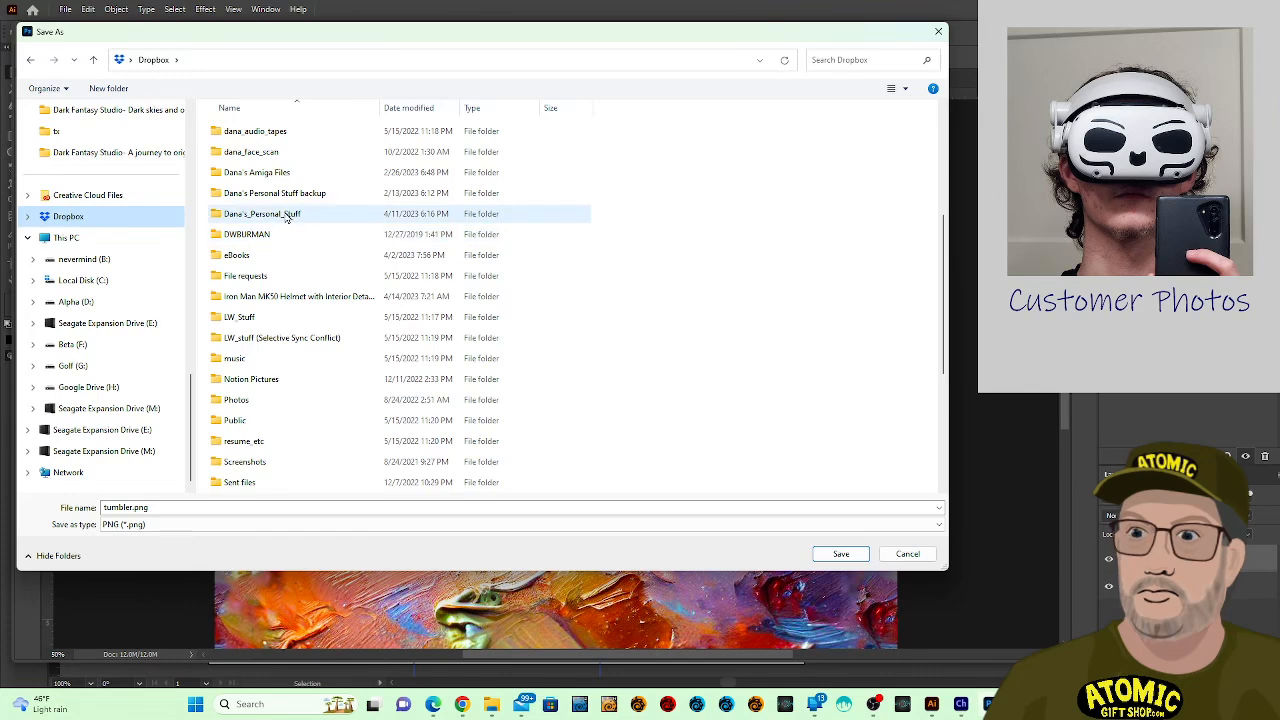
{"action": "scroll", "coordinate": [288, 216], "scroll_direction": "up", "scroll_amount": 5}
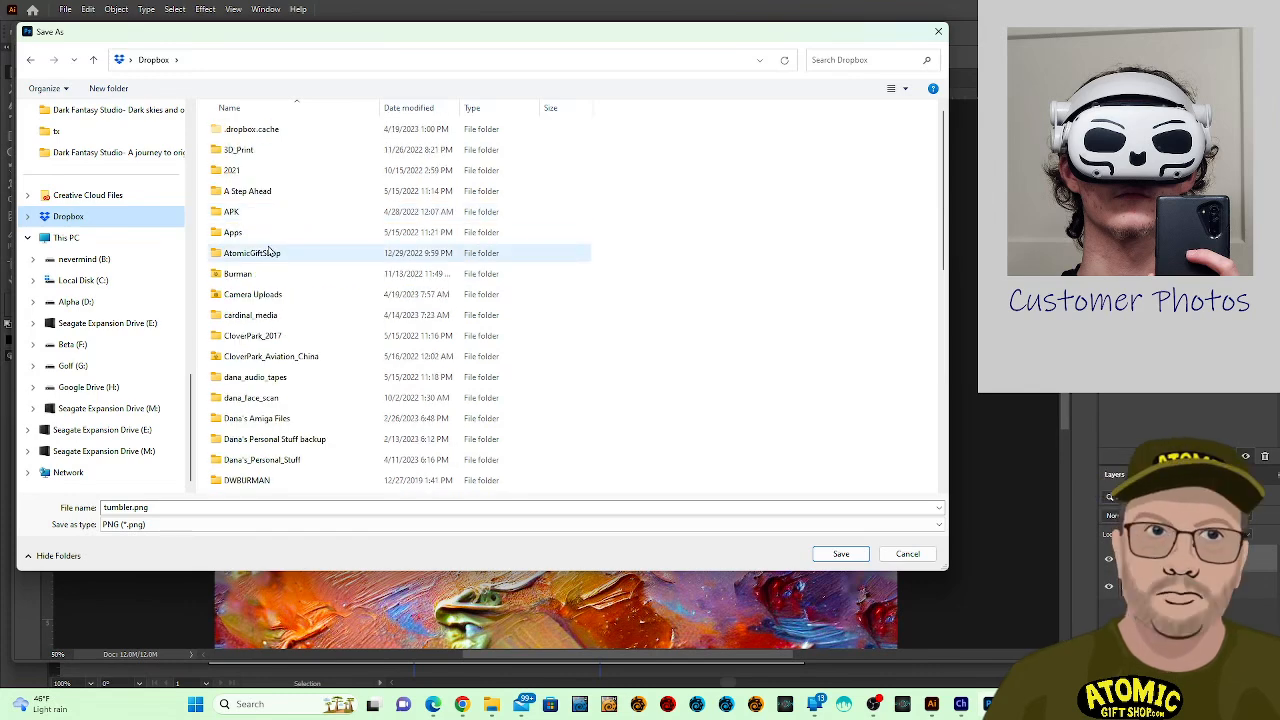
{"action": "double_click", "coordinate": [269, 253]}
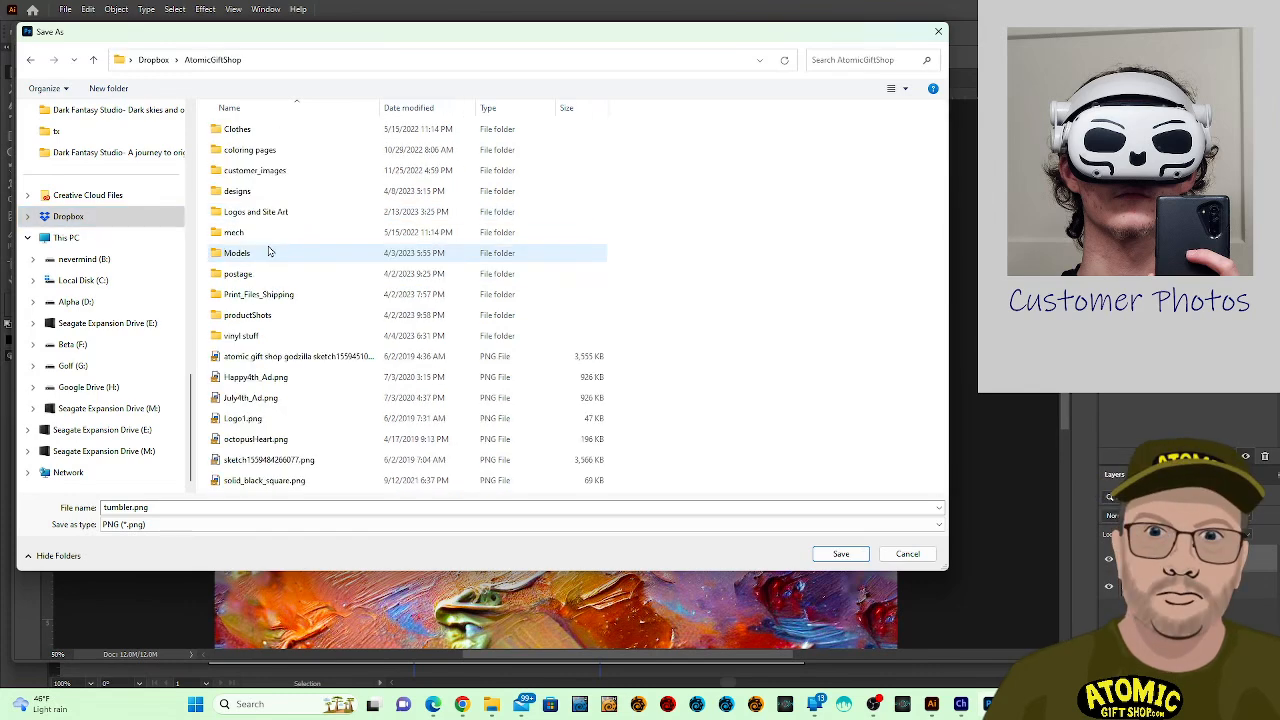
{"action": "double_click", "coordinate": [265, 191]}
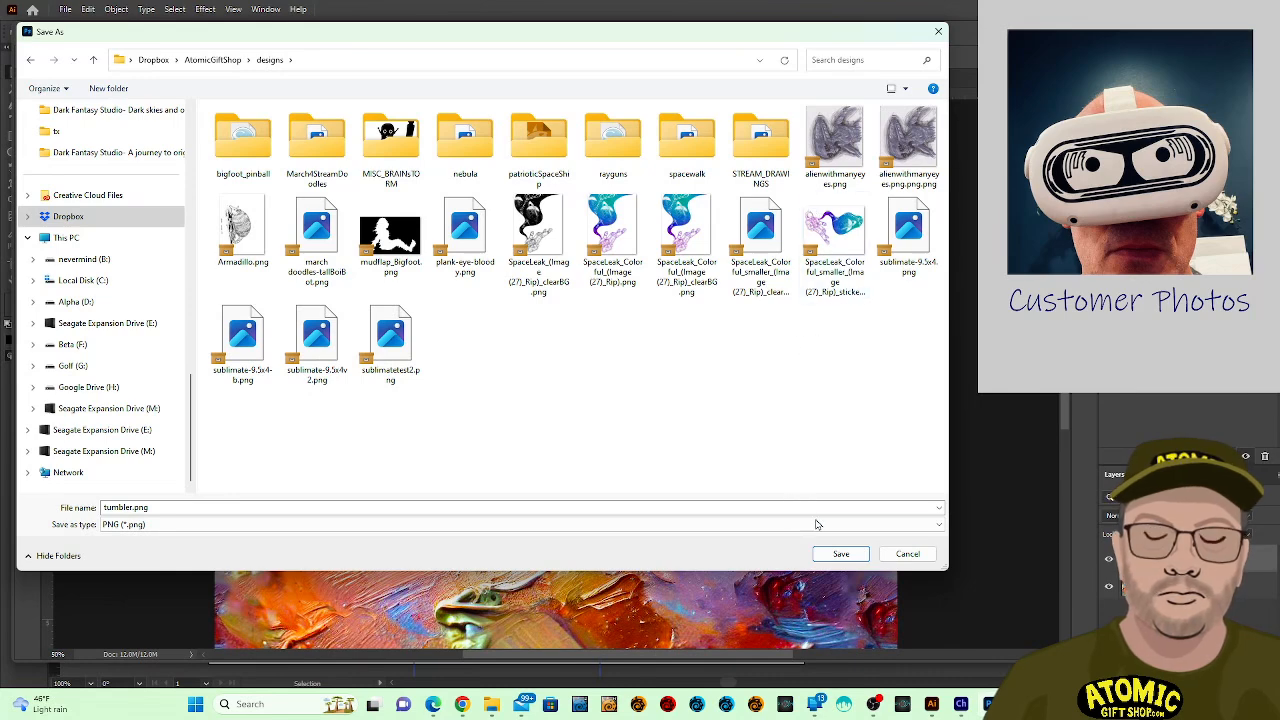
{"action": "left_click", "coordinate": [836, 554]}
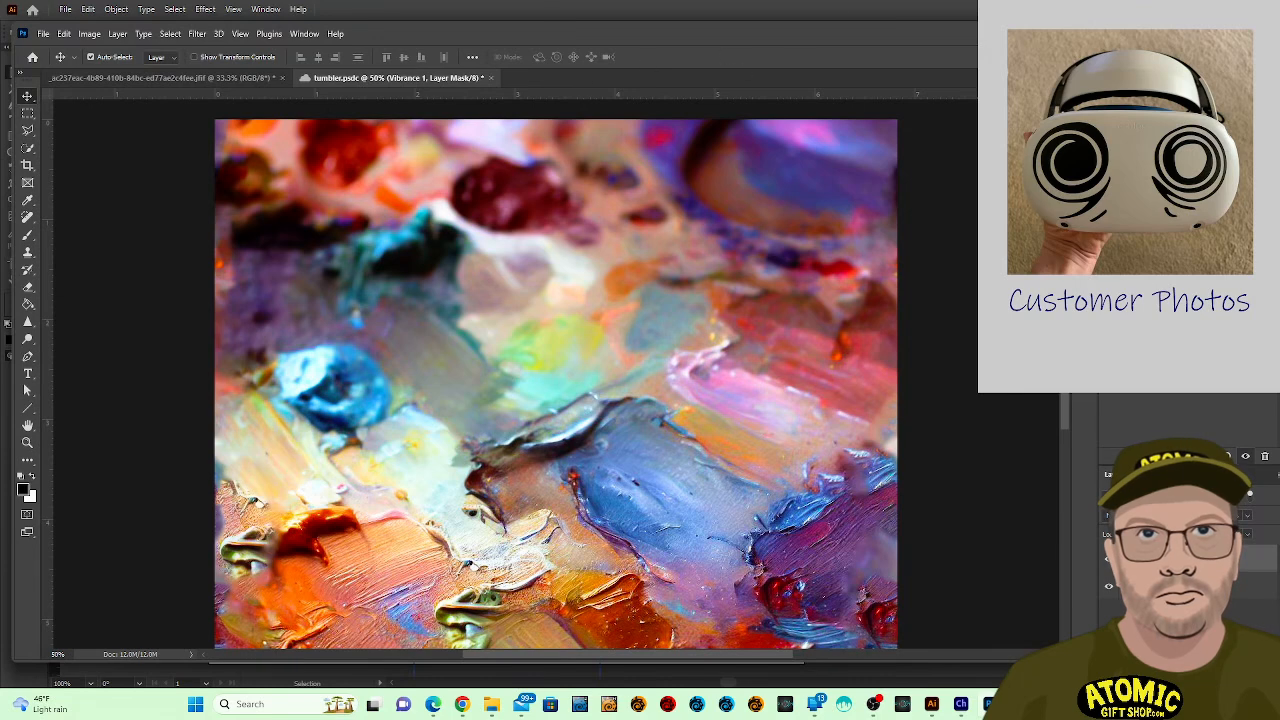
Switch to Illustrator and choose tumbler.png from the AtomicGiftShop designs folder in Dropbox as the image to place.
{"action": "left_click", "coordinate": [1196, 33]}
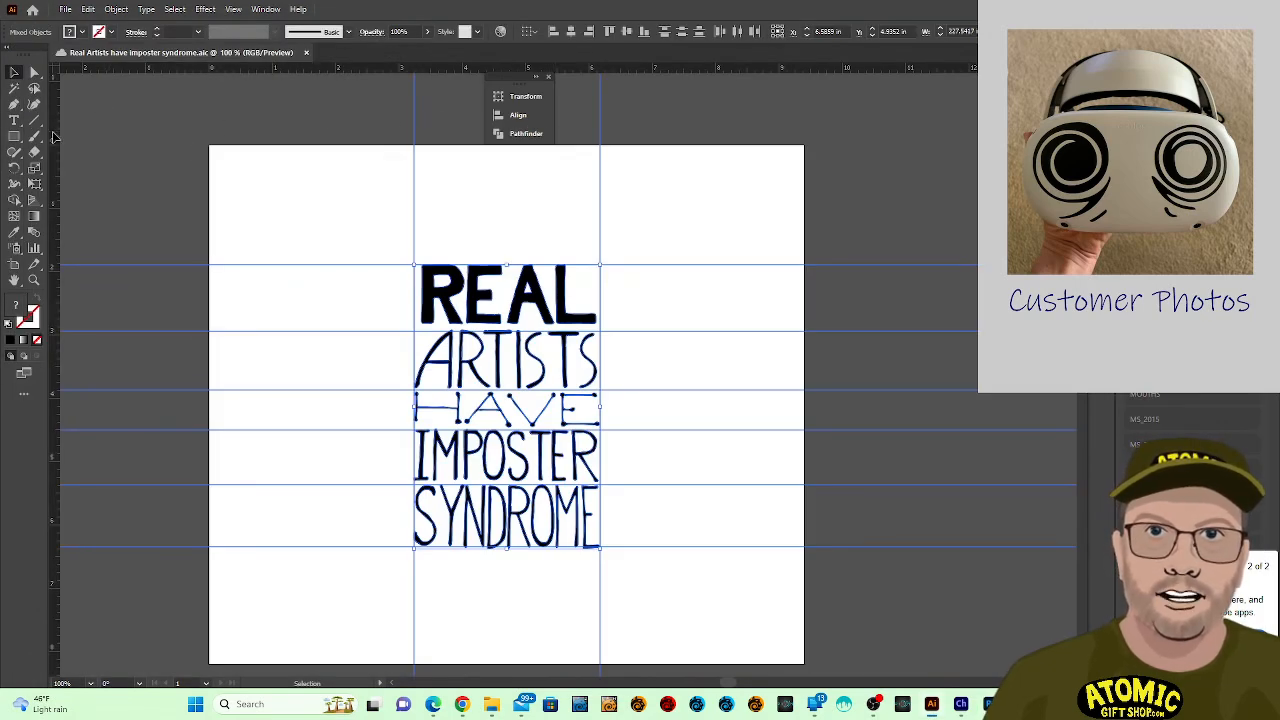
{"action": "left_click", "coordinate": [65, 9]}
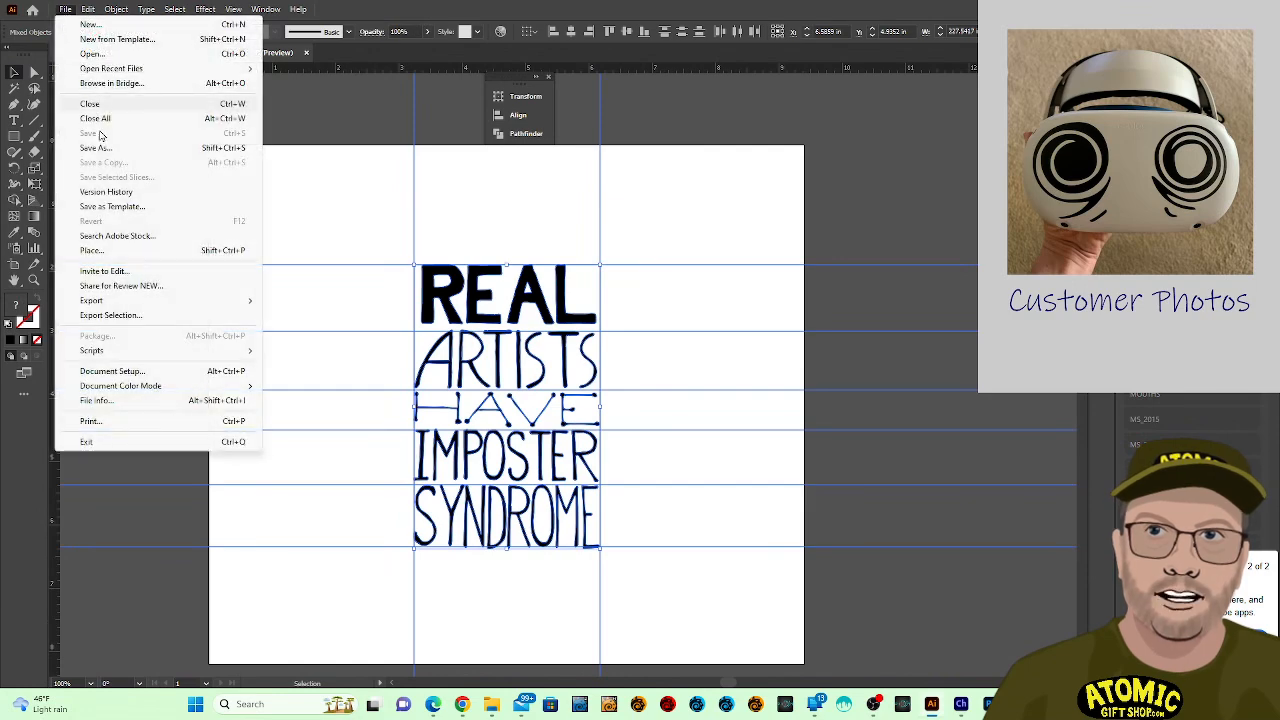
{"action": "left_click", "coordinate": [157, 252]}
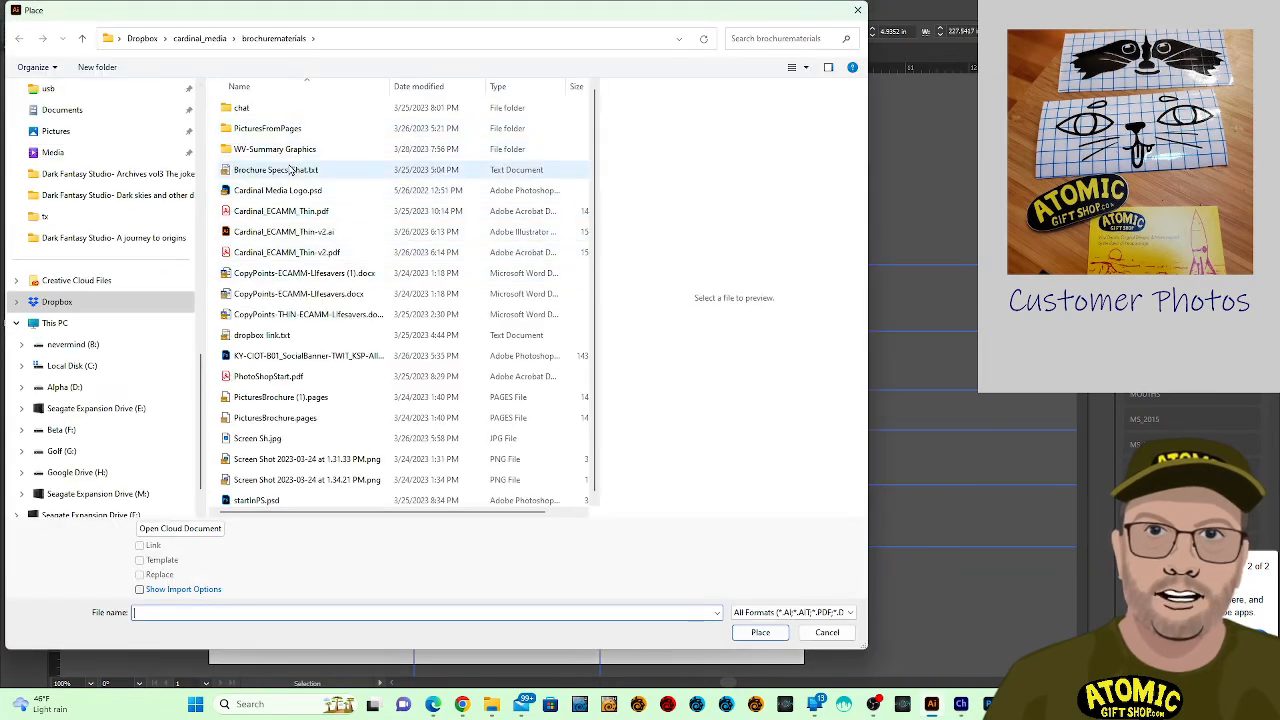
{"action": "left_click", "coordinate": [140, 40]}
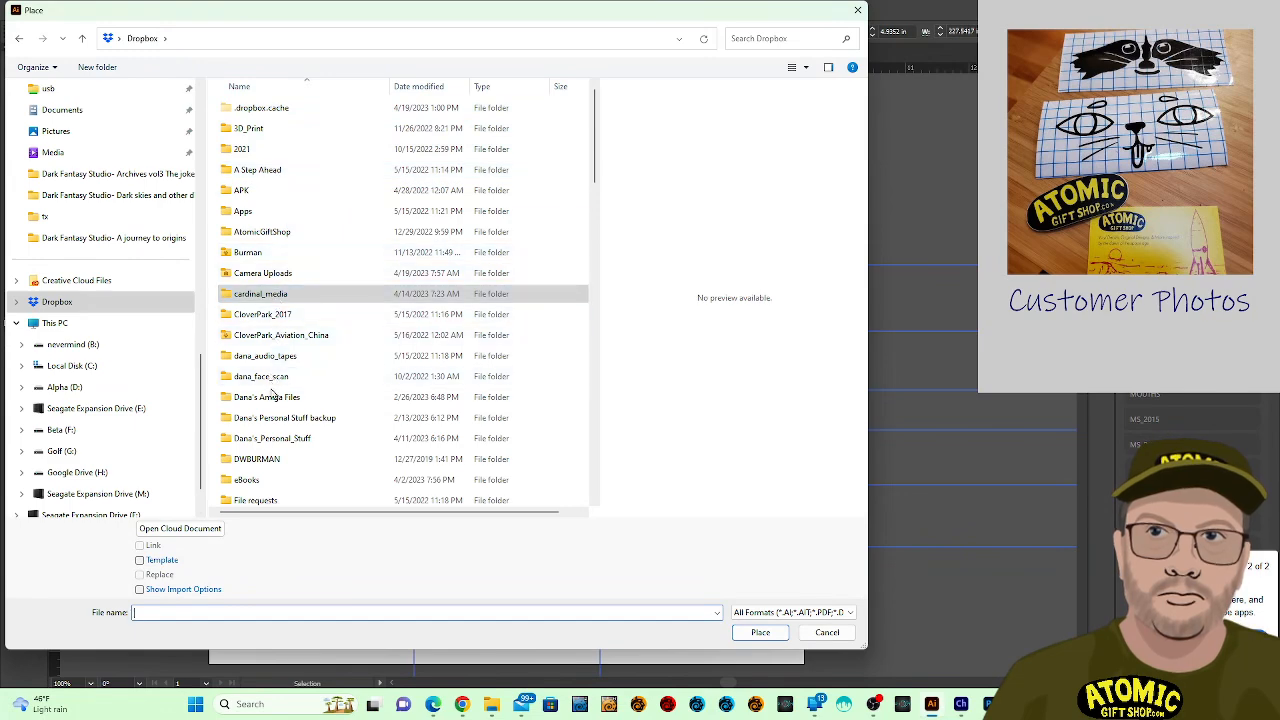
{"action": "double_click", "coordinate": [262, 231]}
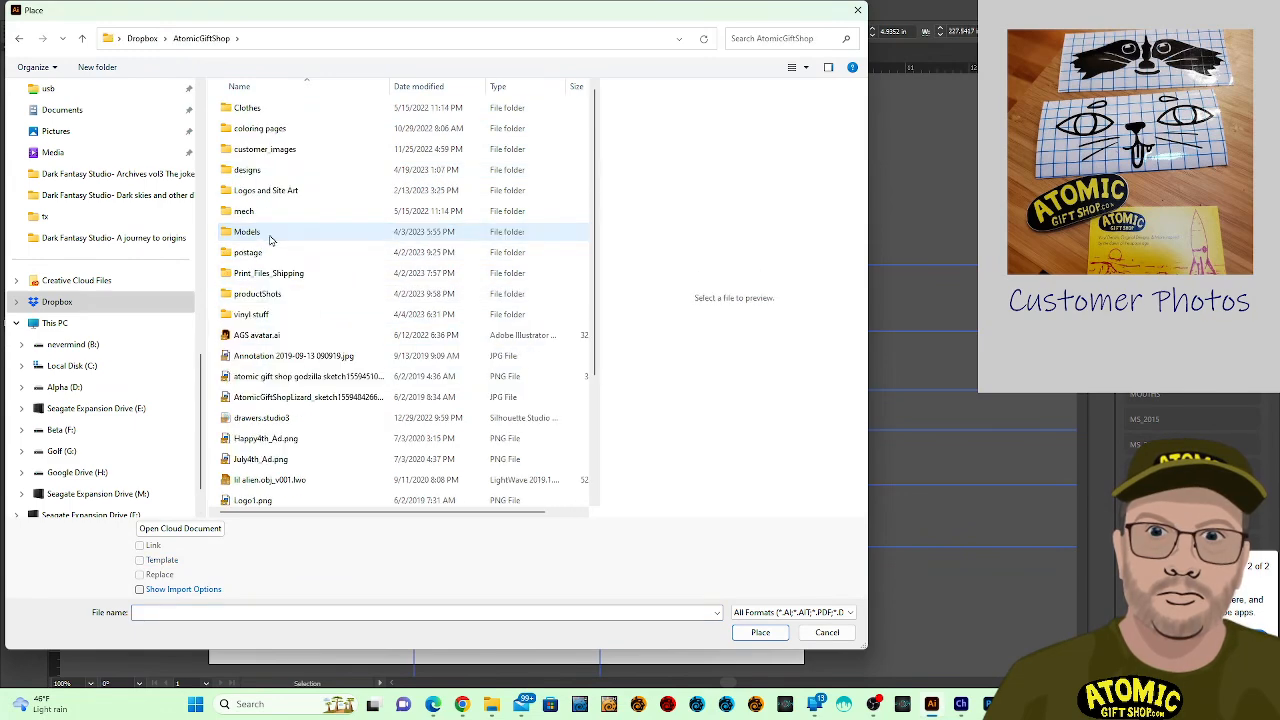
{"action": "double_click", "coordinate": [250, 171]}
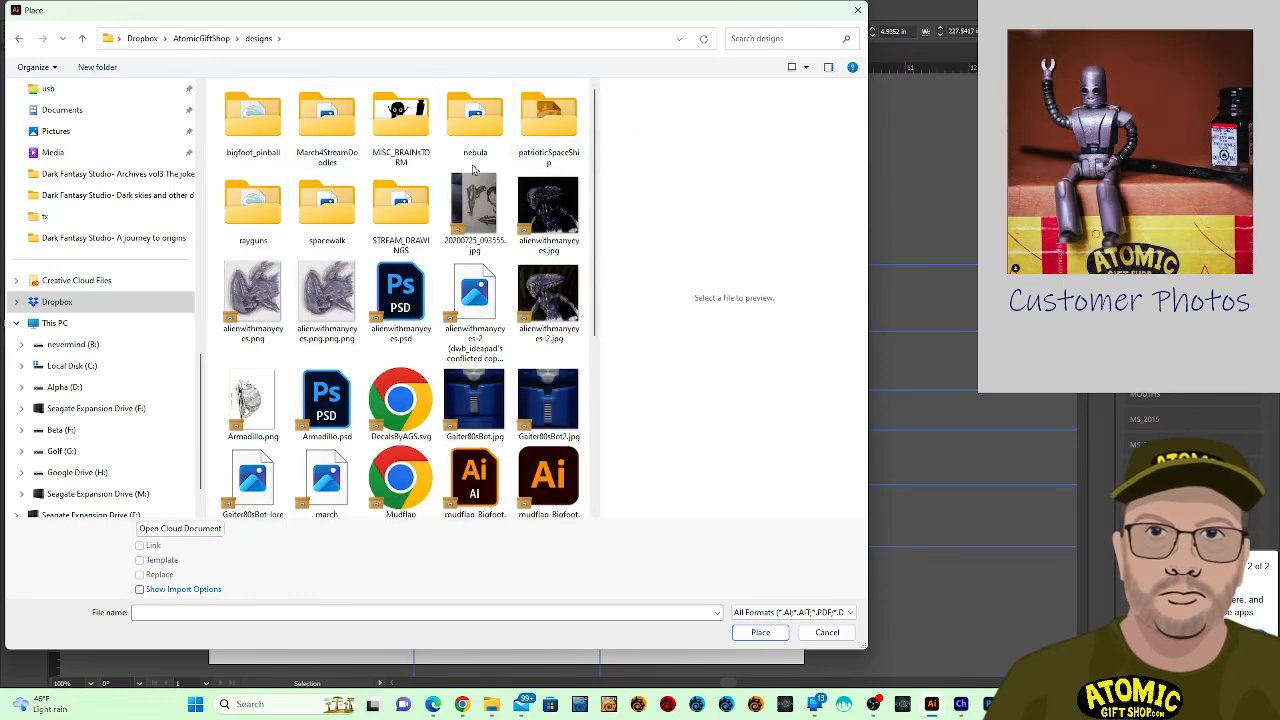
{"action": "scroll", "coordinate": [448, 176], "scroll_direction": "down", "scroll_amount": 5}
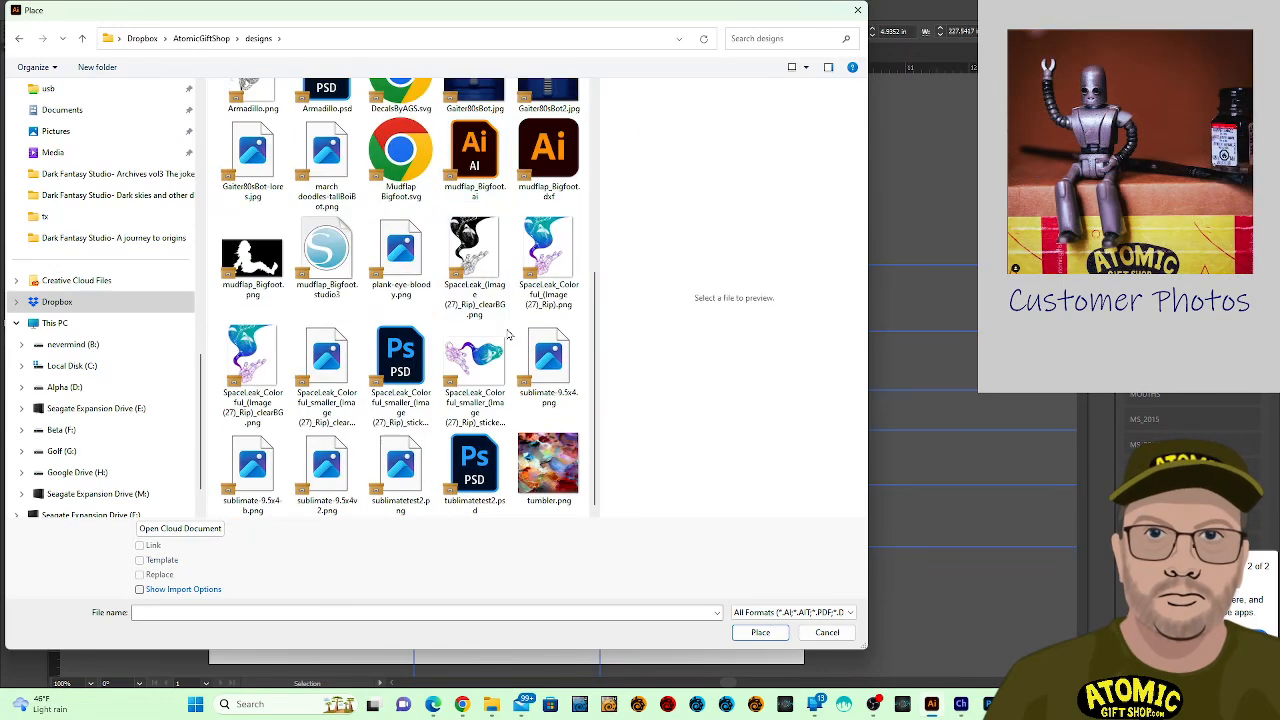
{"action": "double_click", "coordinate": [545, 468]}
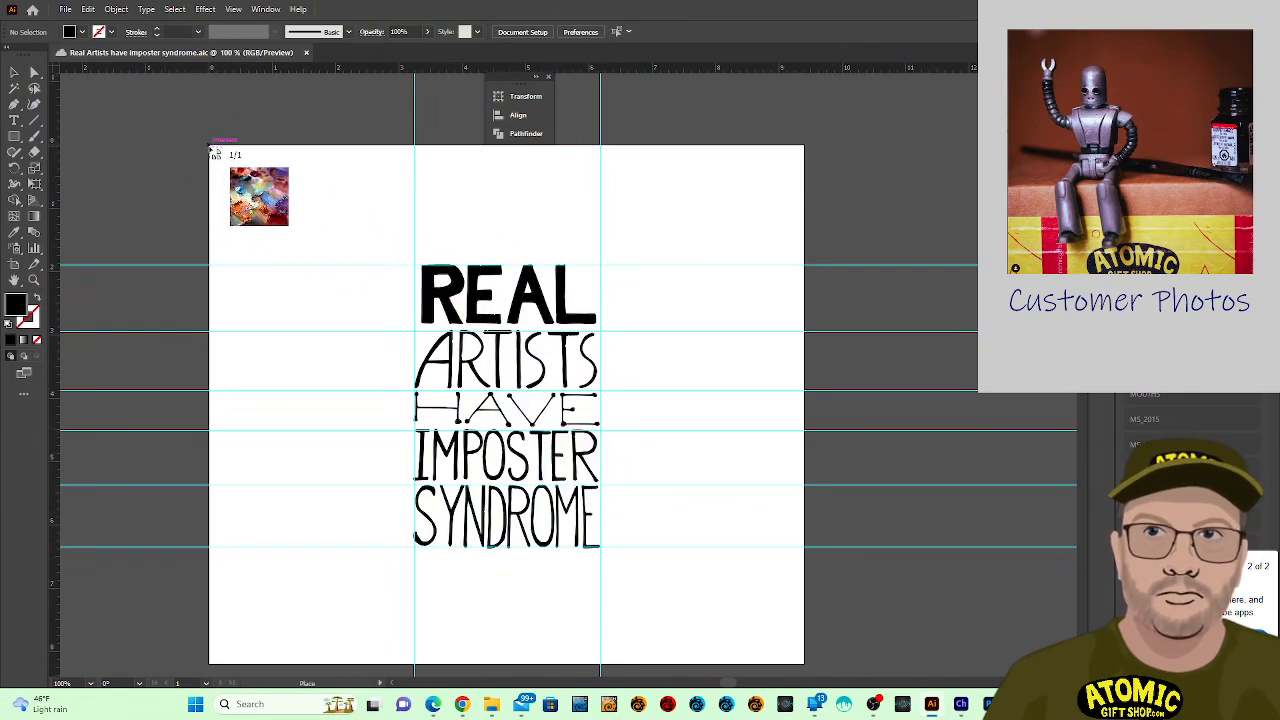
Place the paint texture on the artboard and stretch it to 9.4 in wide so it covers the artboard edge to edge.
{"action": "left_click_drag", "start_coordinate": [210, 148], "coordinate": [833, 672]}
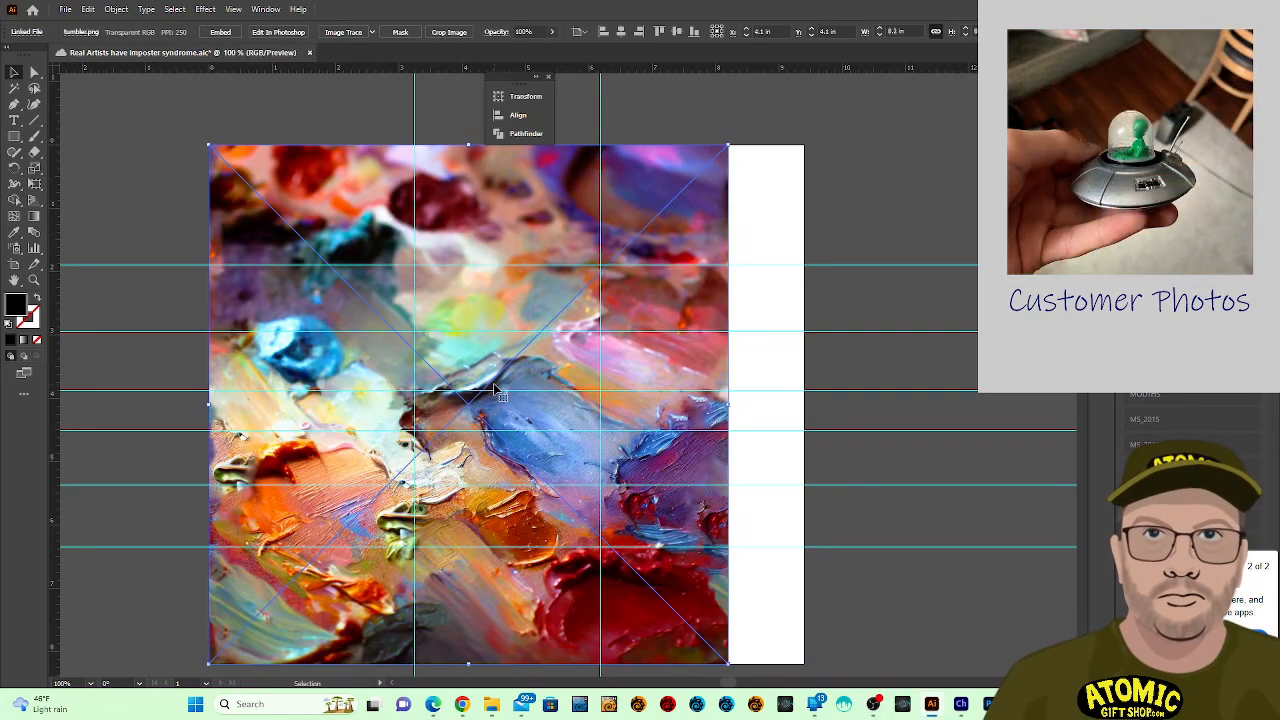
{"action": "left_click_drag", "start_coordinate": [510, 365], "coordinate": [556, 361]}
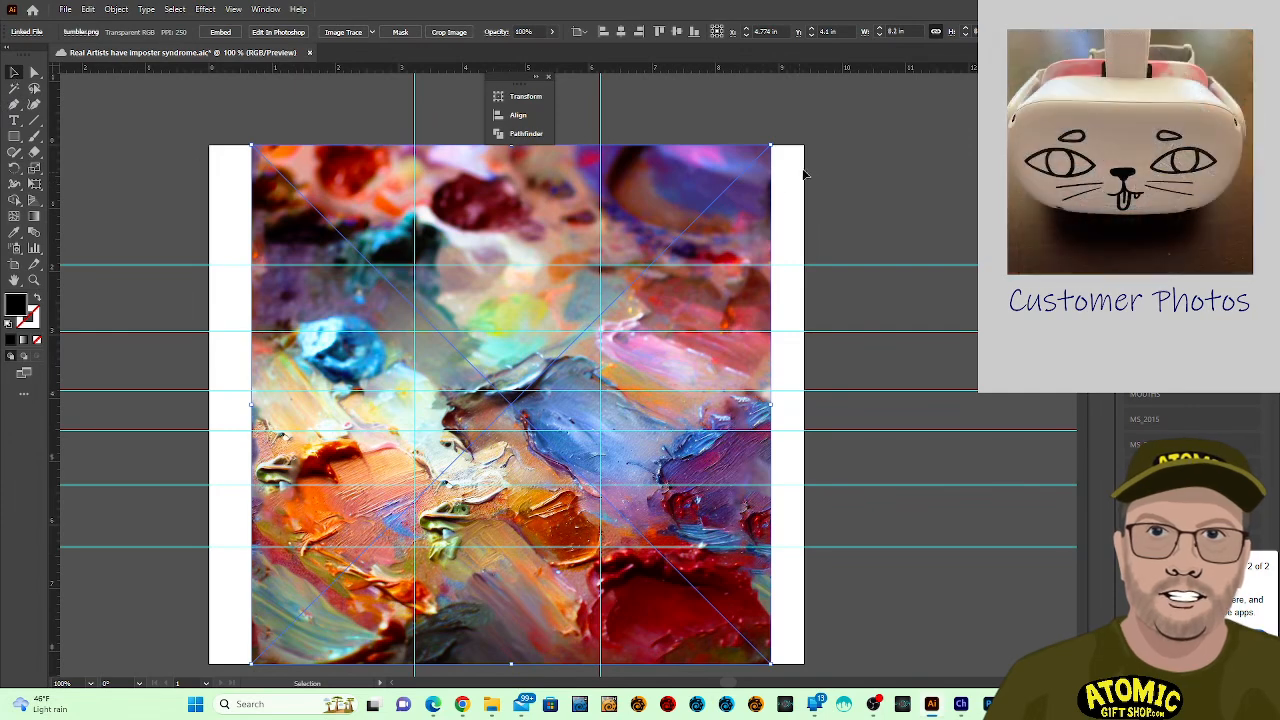
{"action": "left_click_drag", "start_coordinate": [772, 143], "coordinate": [801, 147]}
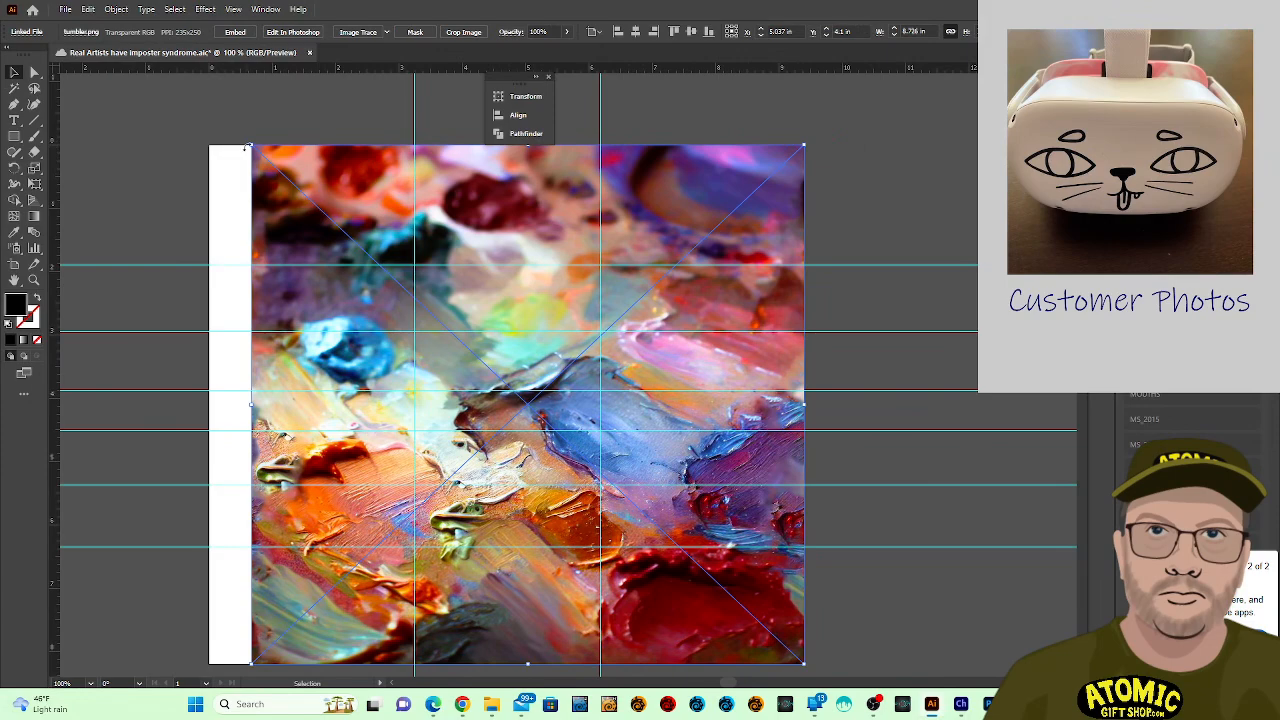
{"action": "left_click_drag", "start_coordinate": [250, 146], "coordinate": [209, 147]}
{"action": "left_click", "coordinate": [923, 200]}
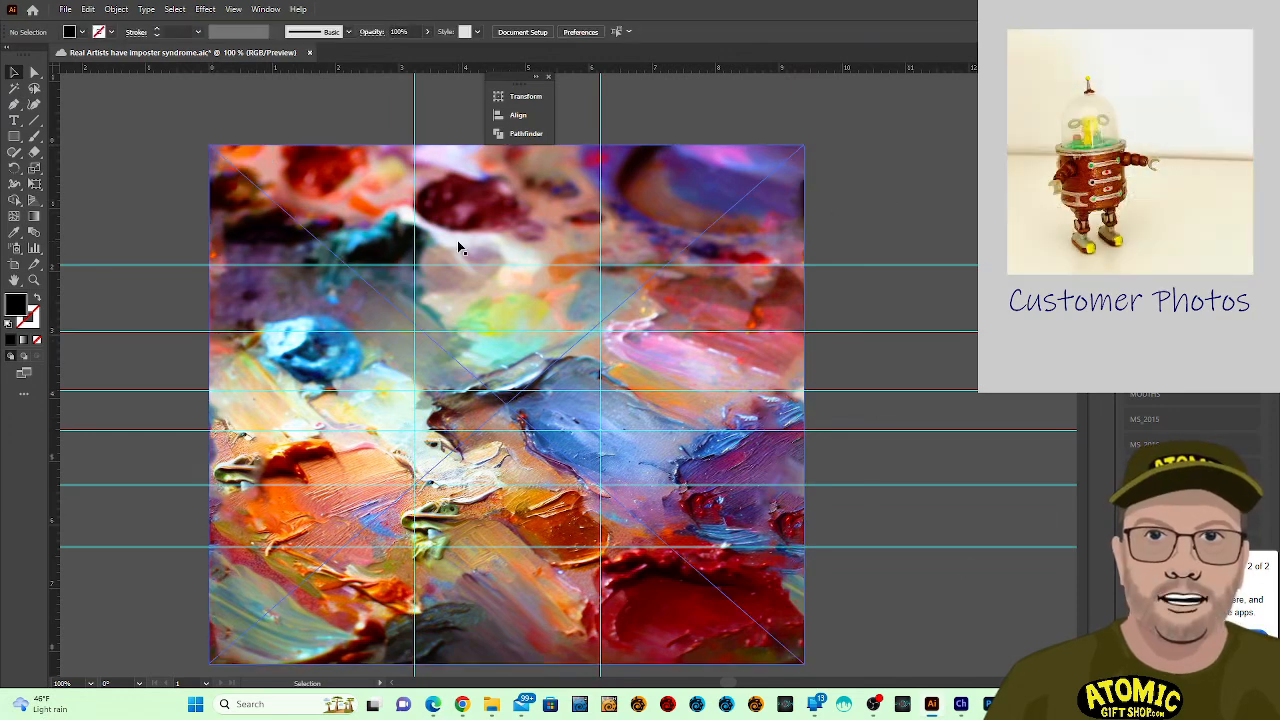
Send the paint texture to the back, behind the lettering, and deselect it.
{"action": "left_click", "coordinate": [285, 214]}
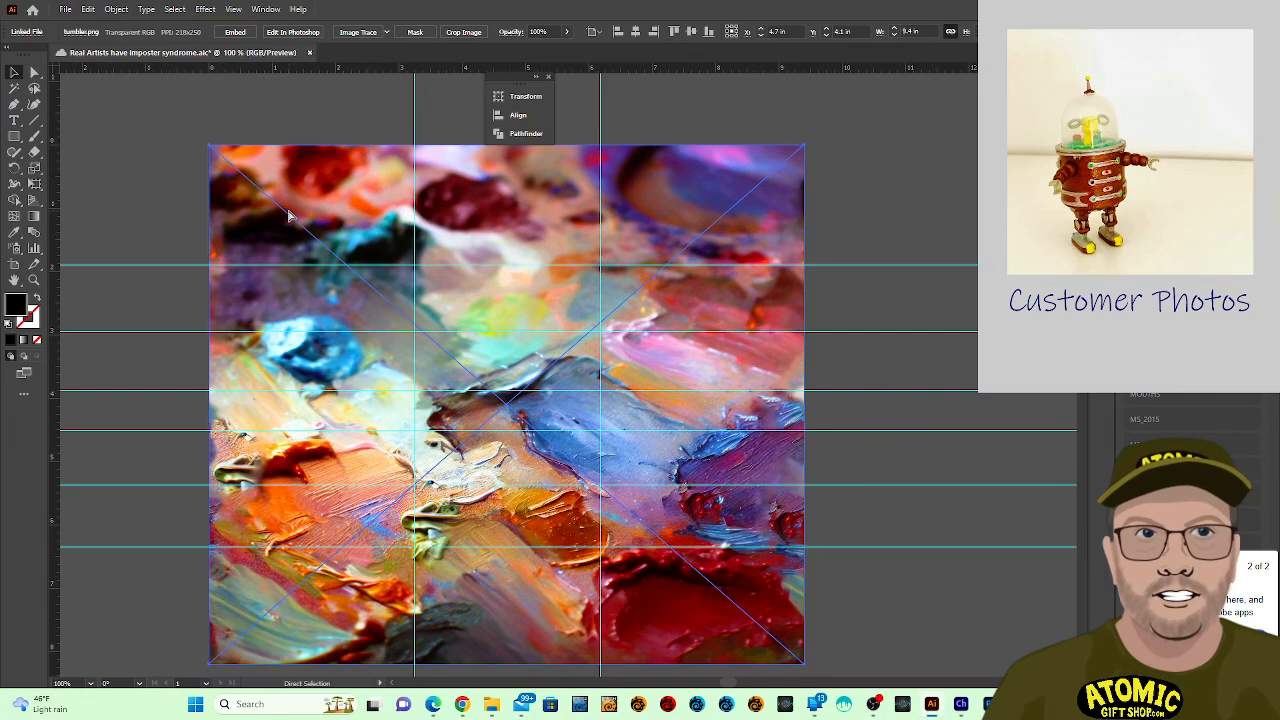
{"action": "key", "text": "ctrl+shift+bracketleft"}
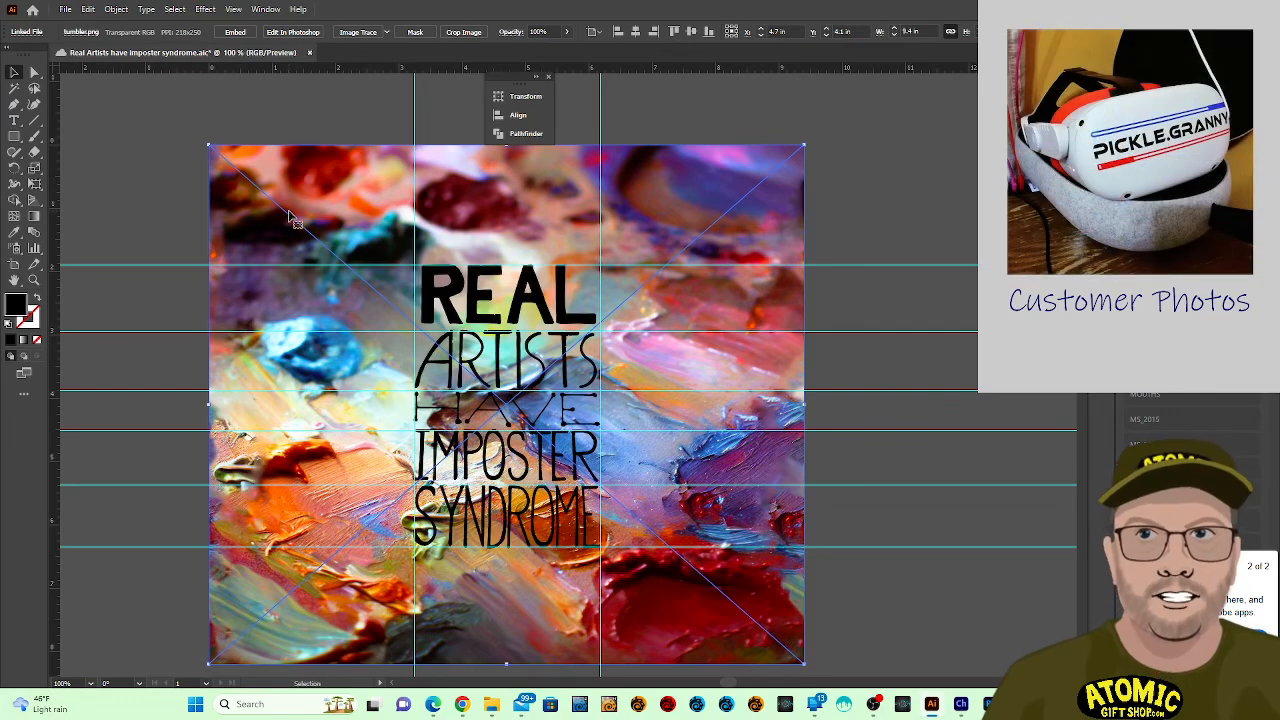
{"action": "left_click", "coordinate": [90, 192]}
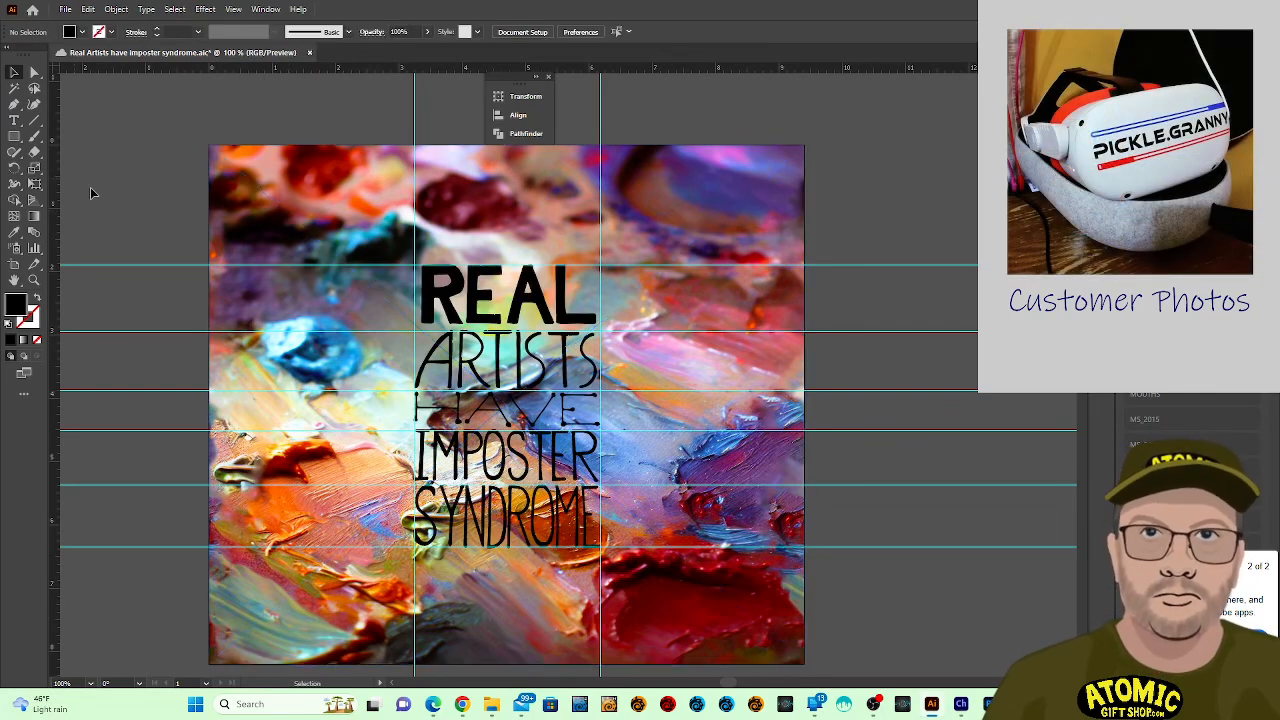
Delete all the horizontal and vertical guides around the lettering.
{"action": "left_click", "coordinate": [118, 262]}
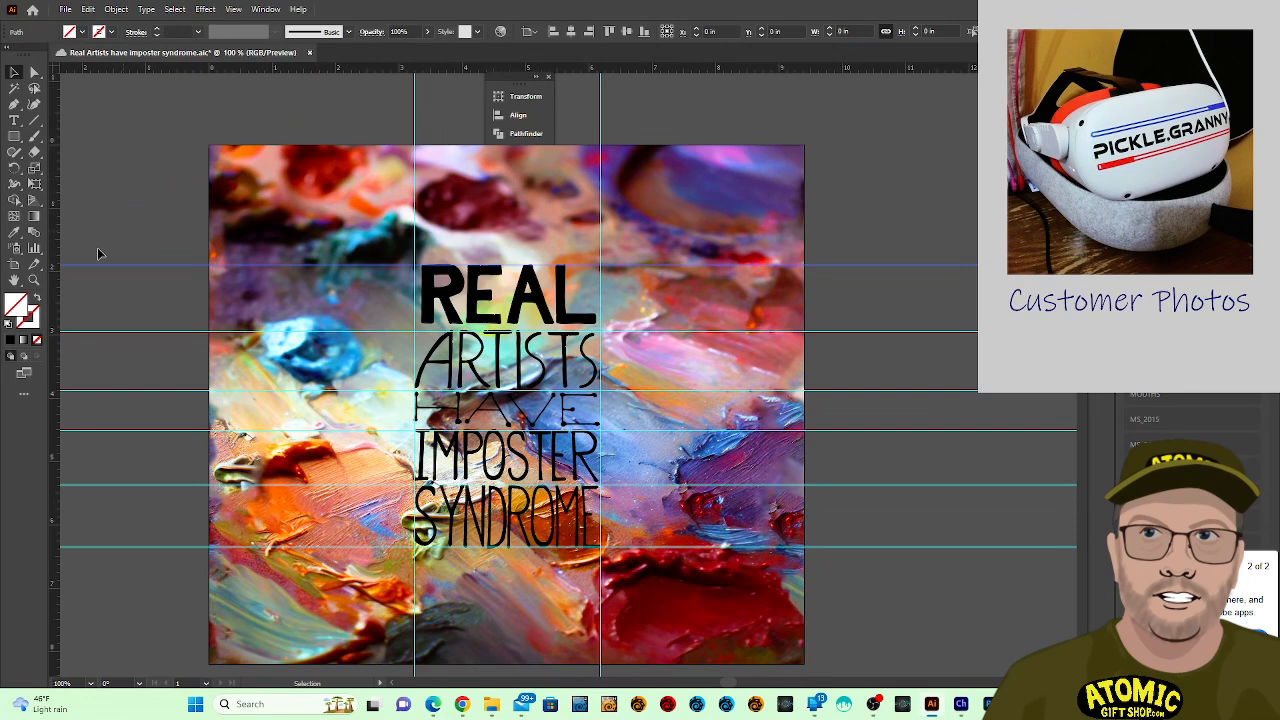
{"action": "left_click", "coordinate": [113, 331]}
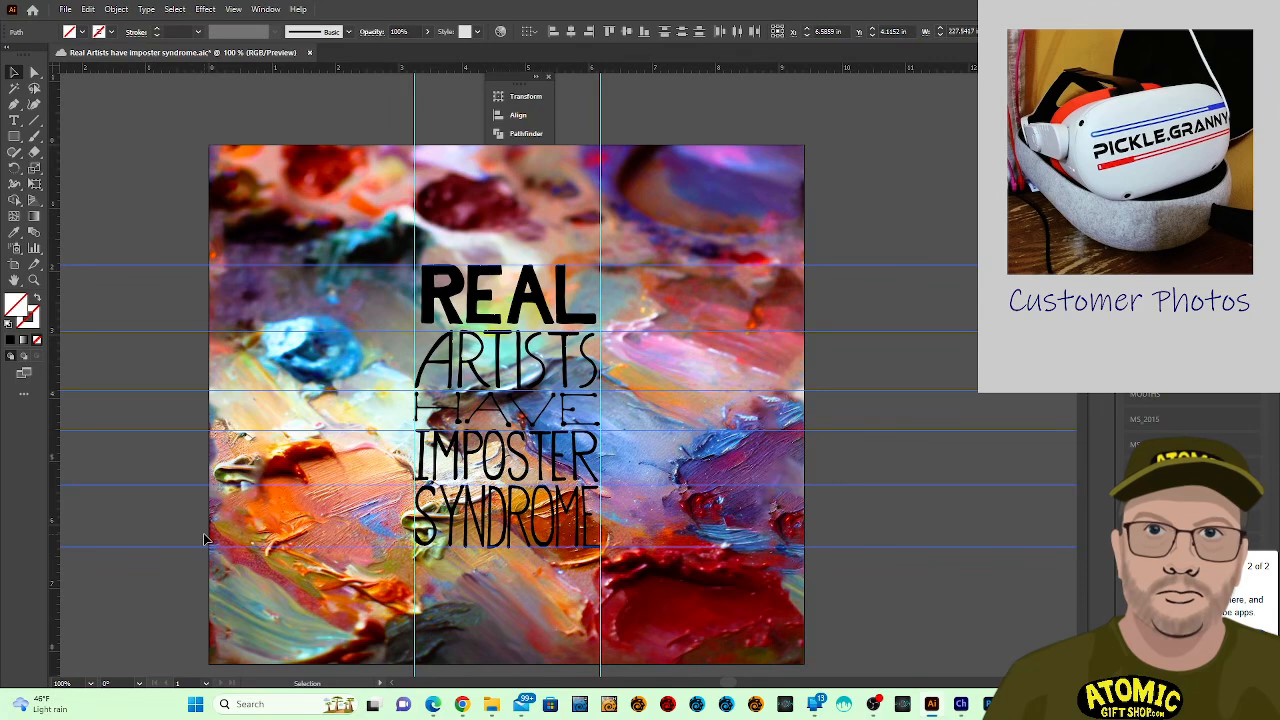
{"action": "key", "text": "Delete"}
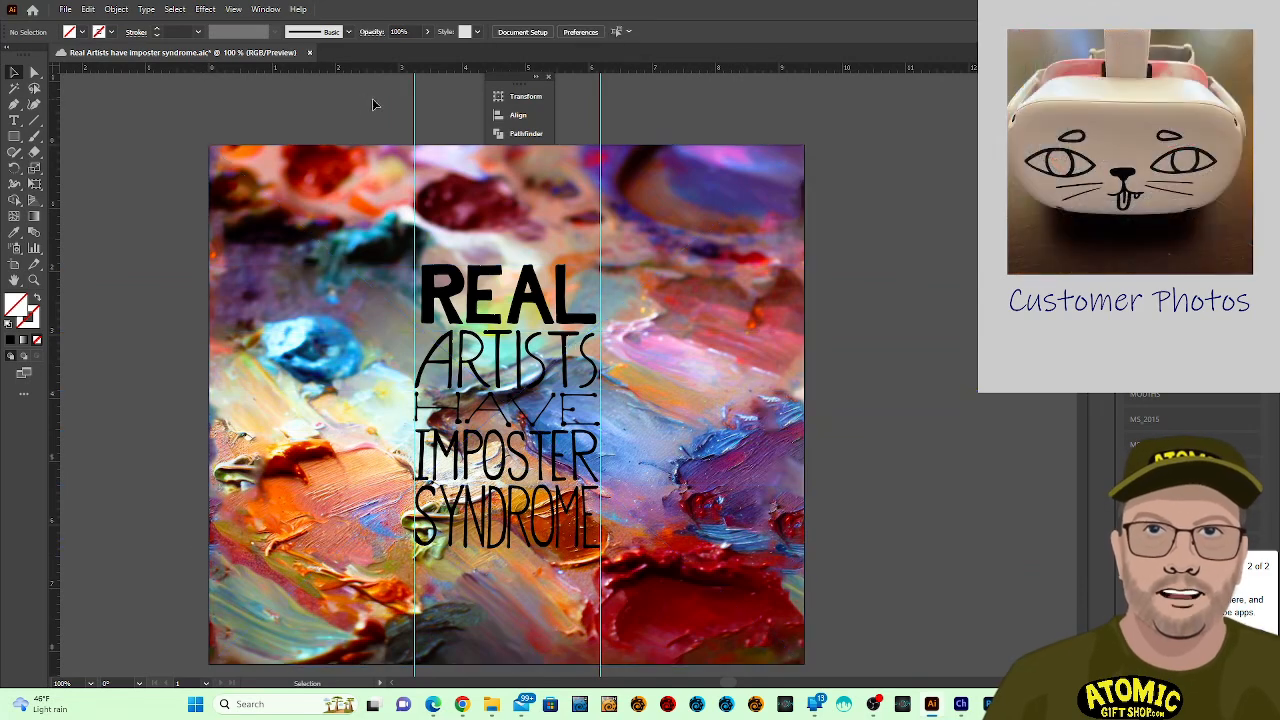
{"action": "key", "text": "ctrl+a"}
{"action": "key", "text": "Delete"}
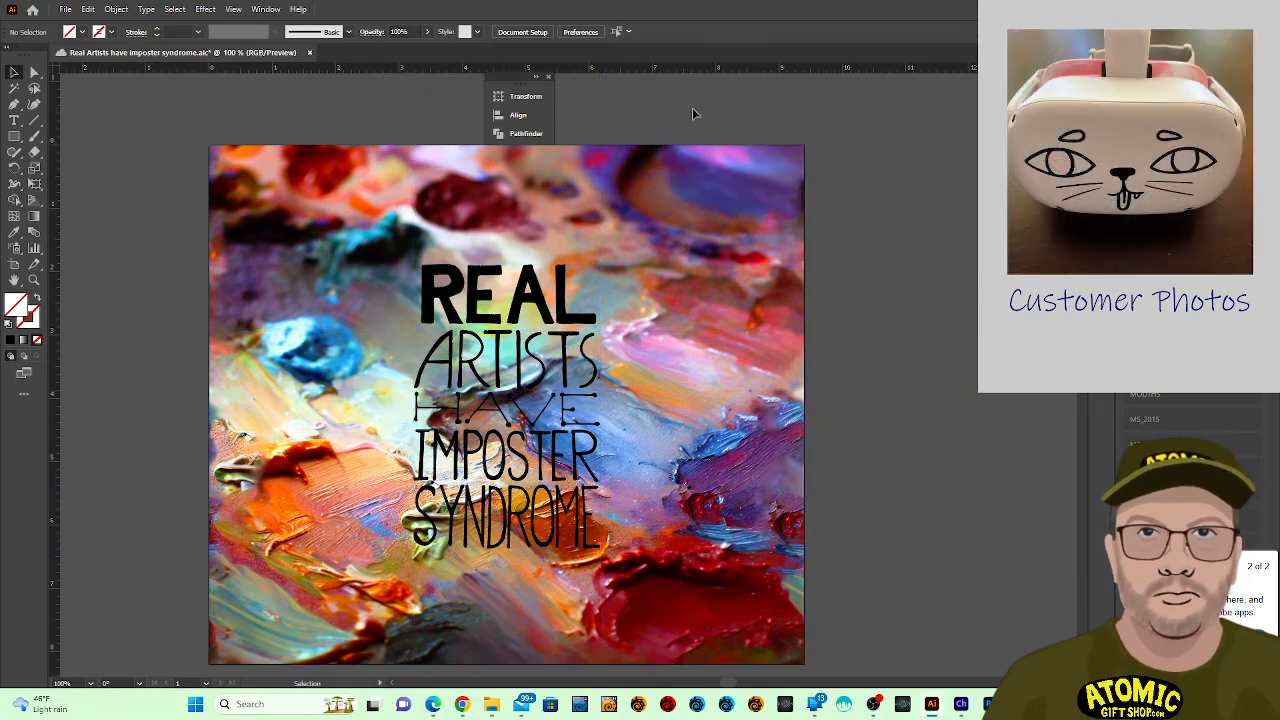
Hide the paint texture so that only the lettering remains on the artboard.
{"action": "left_click", "coordinate": [522, 312]}
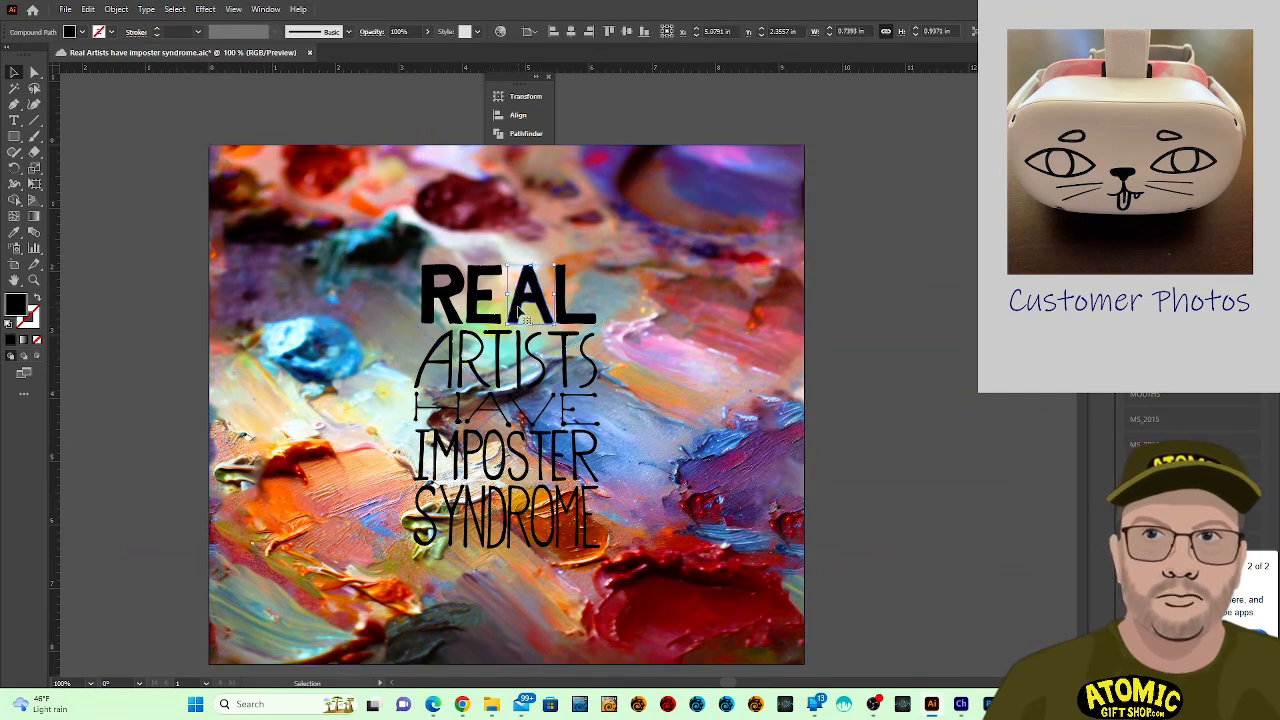
{"action": "left_click", "coordinate": [404, 247]}
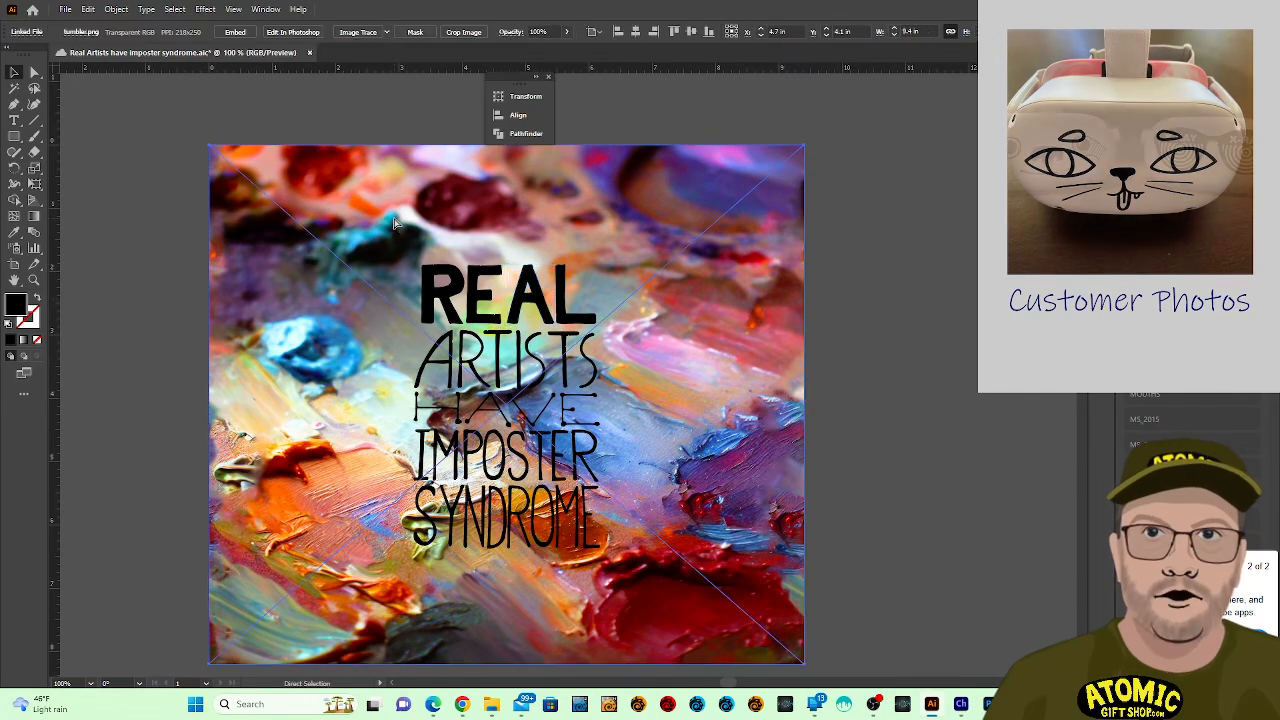
{"action": "key", "text": "ctrl+4"}
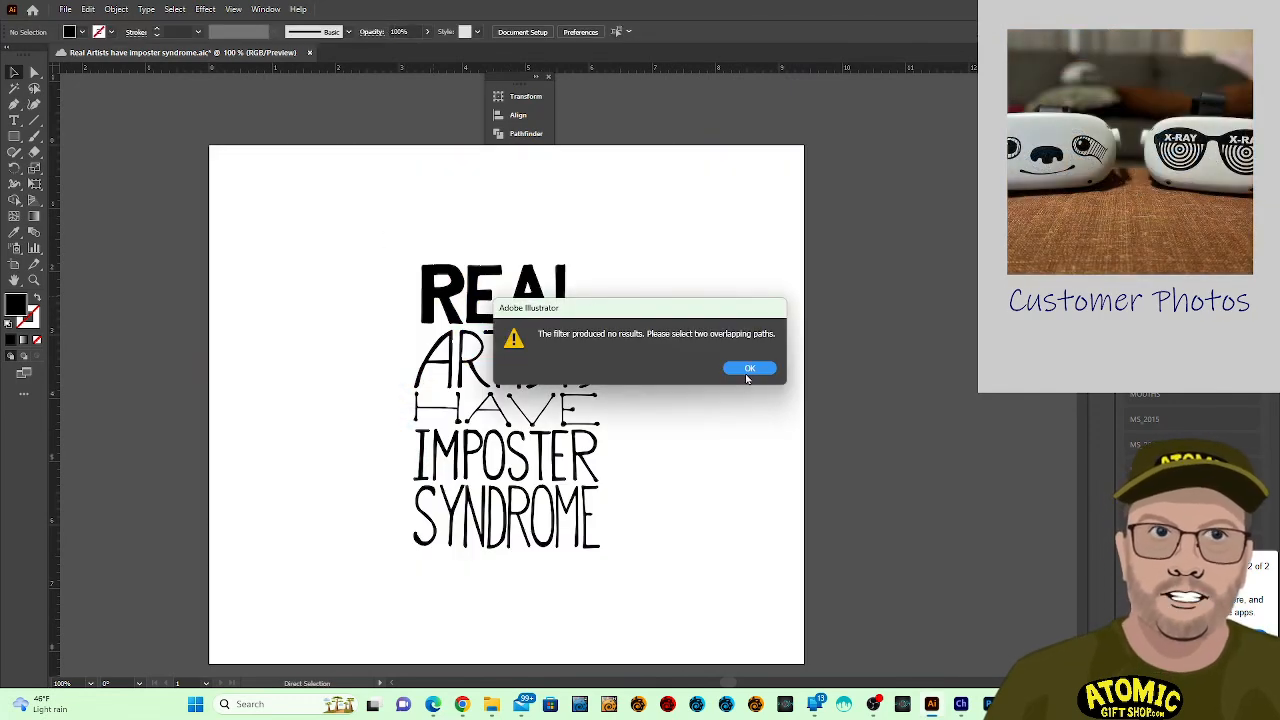
{"action": "left_click", "coordinate": [749, 369]}
Select all the "Real Artists Have Imposter Syndrome" lettering and fill it with white.
{"action": "left_click_drag", "start_coordinate": [366, 257], "coordinate": [698, 576]}
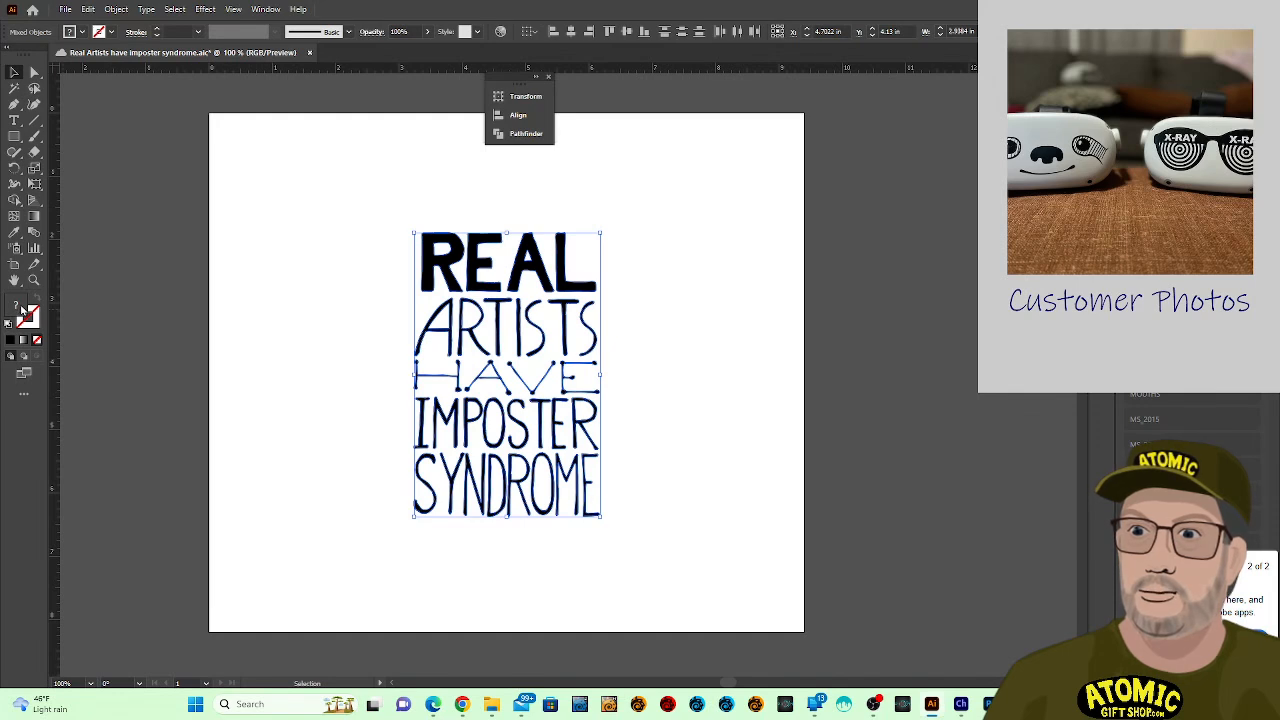
{"action": "left_click", "coordinate": [10, 340]}
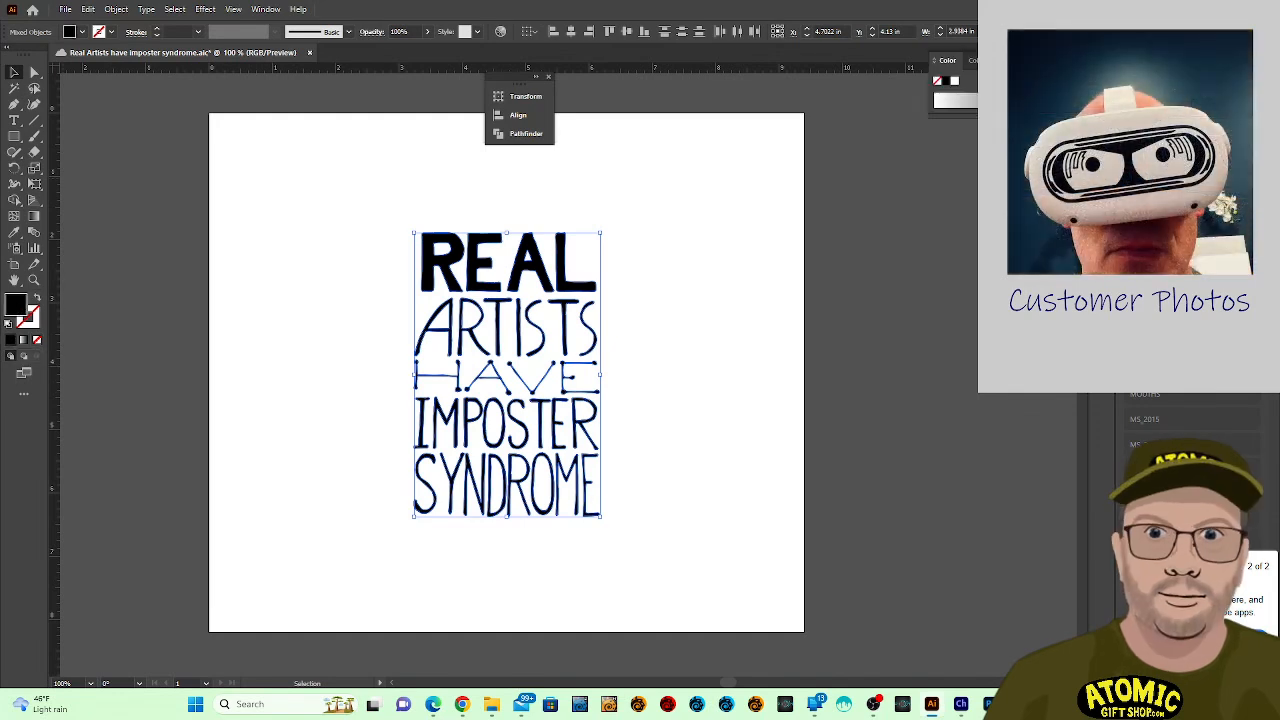
{"action": "left_click", "coordinate": [953, 100]}
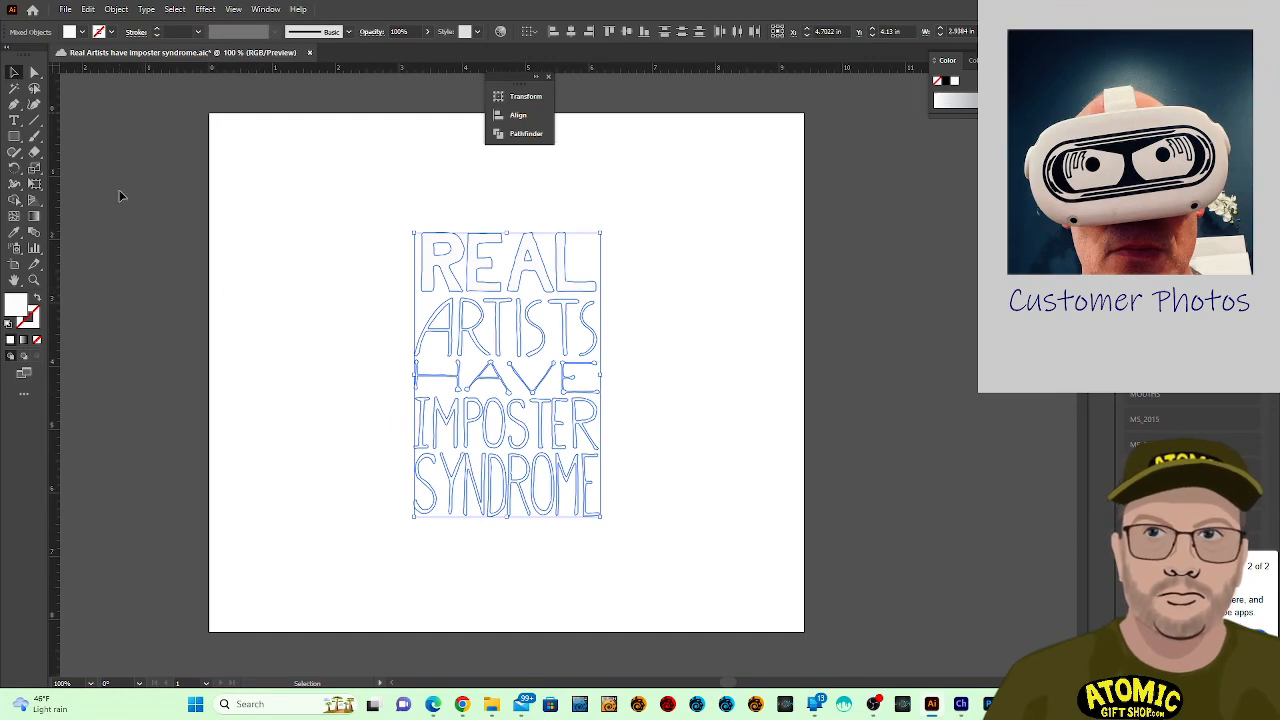
{"action": "left_click", "coordinate": [120, 224]}
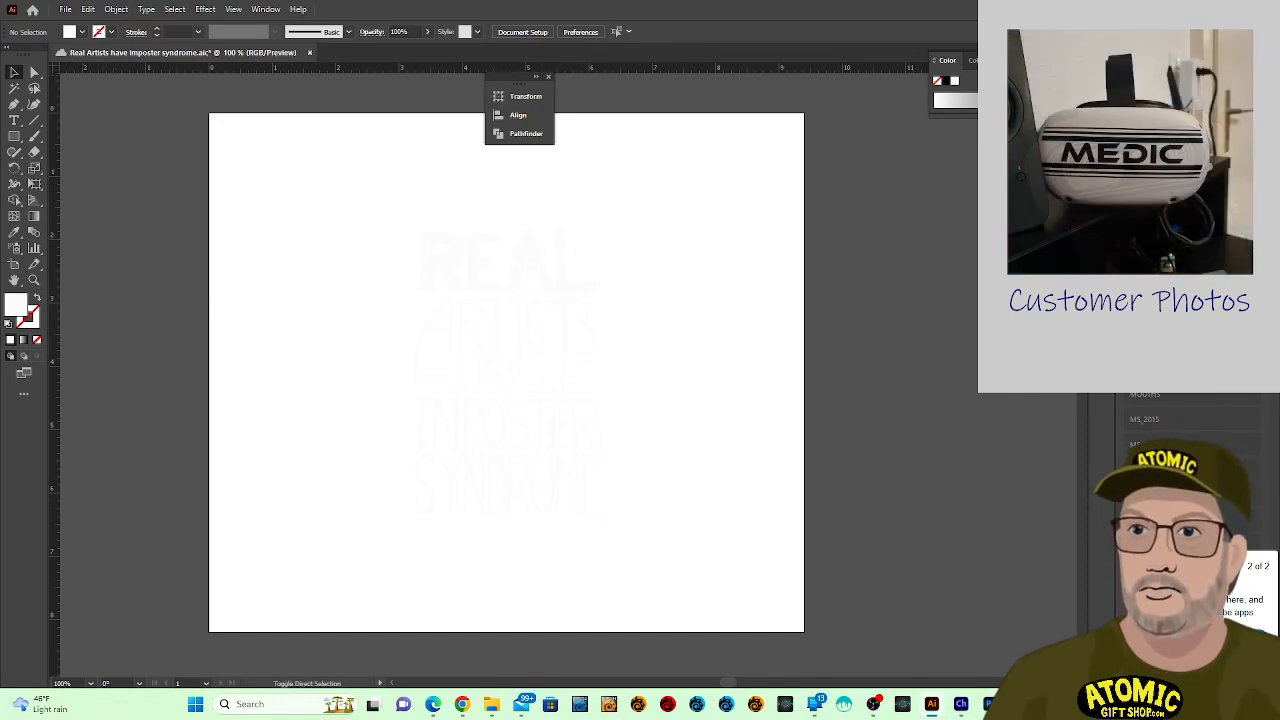
Show the hidden paint texture again behind the lettering and deselect it.
{"action": "left_click", "coordinate": [90, 10]}
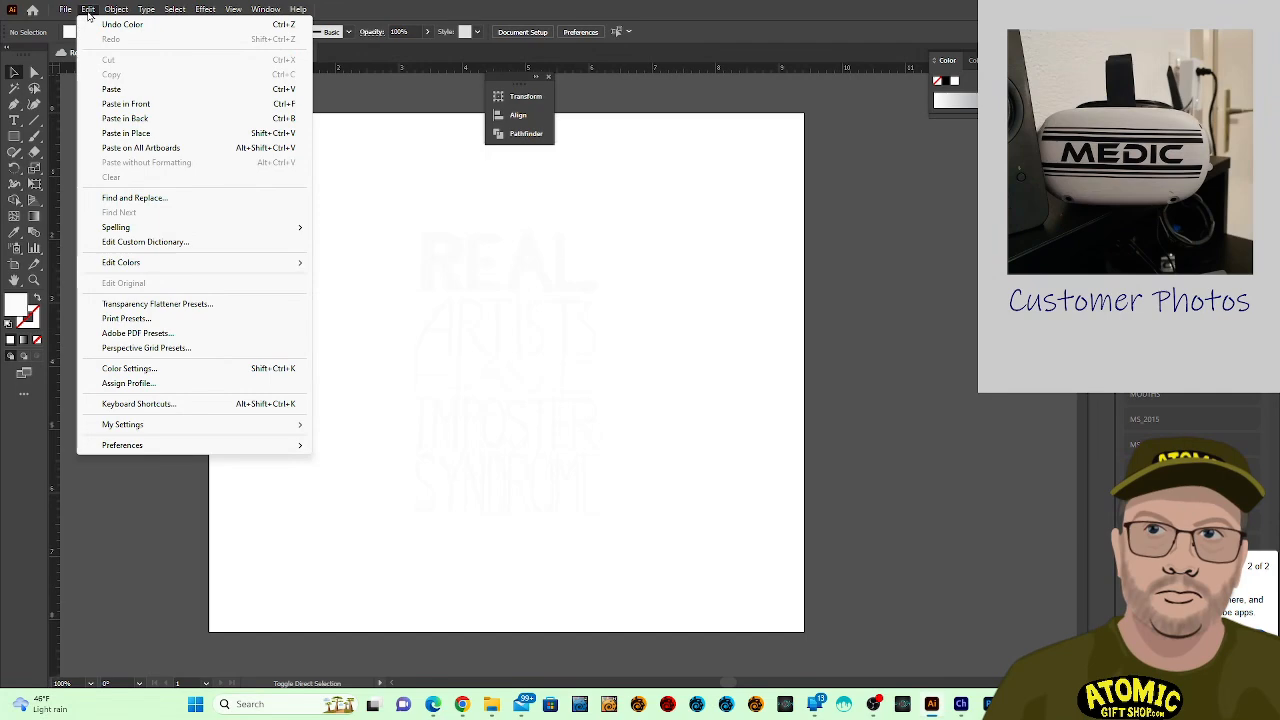
{"action": "mouse_move", "coordinate": [118, 10]}
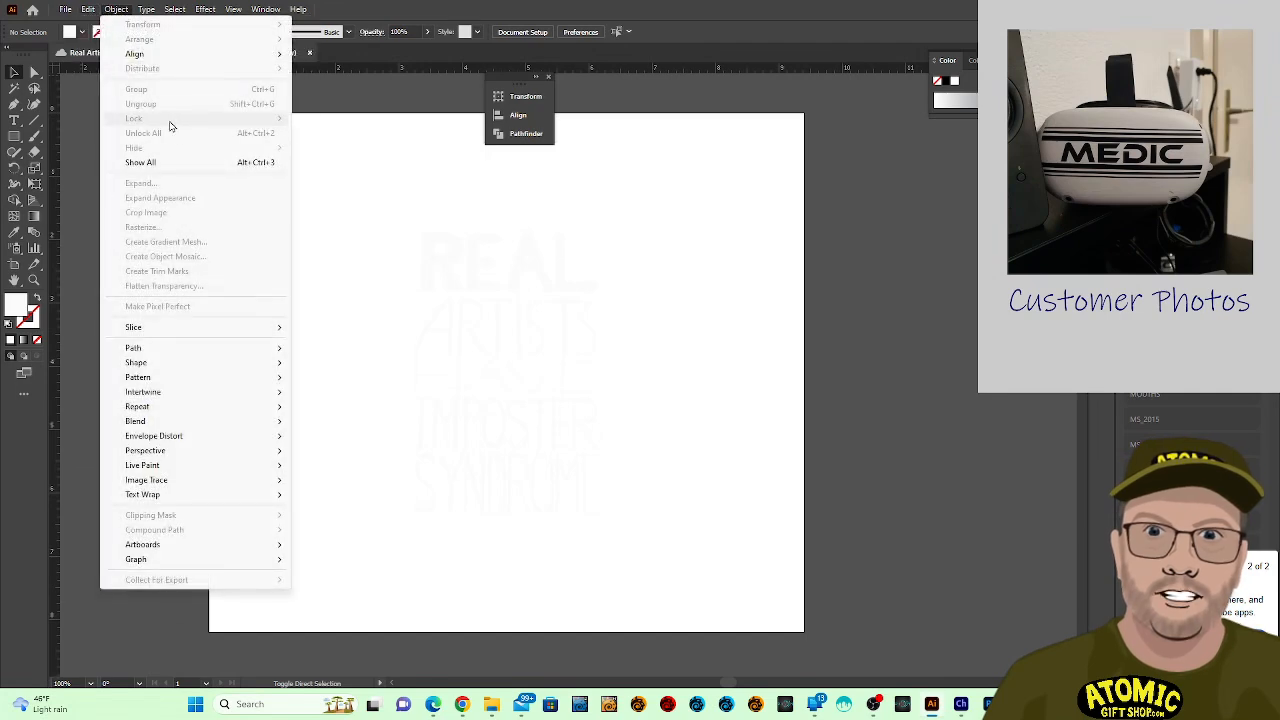
{"action": "left_click", "coordinate": [188, 162]}
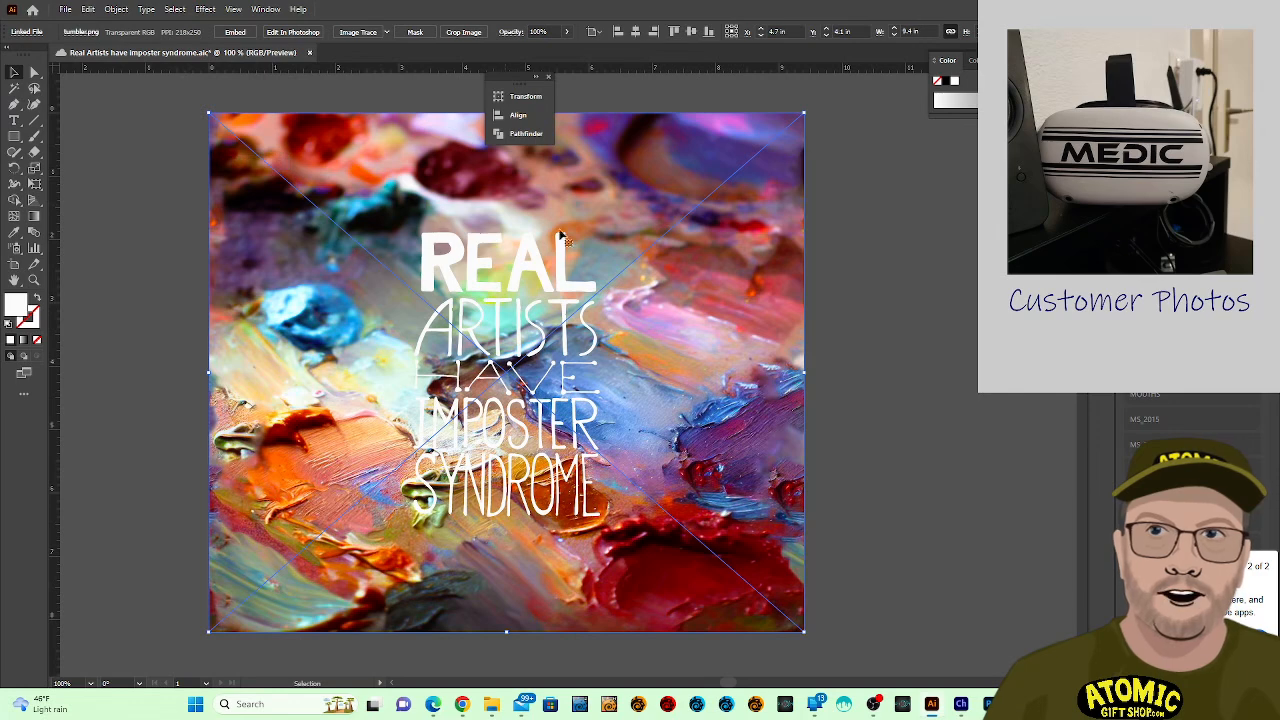
{"action": "left_click", "coordinate": [927, 380]}
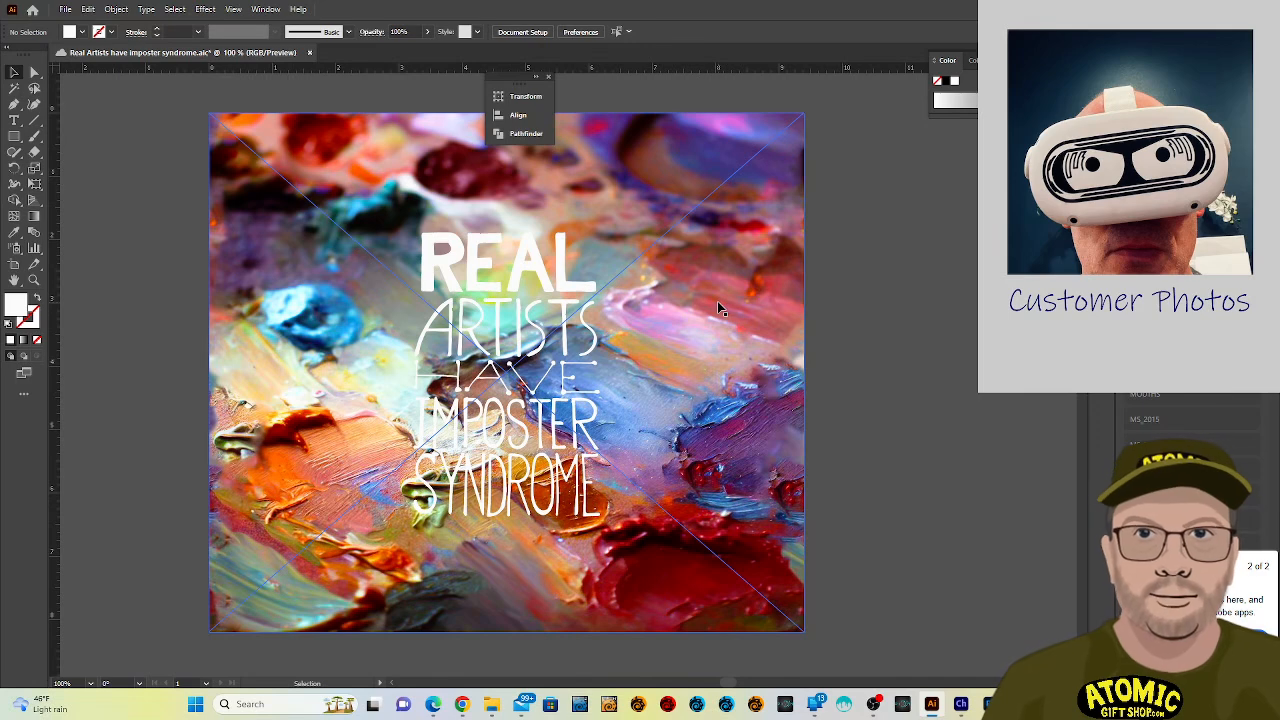
Draw a rectangle over the texture and adjust its corner to fit the artboard, about 9.4 by 8.23 in.
{"action": "left_click", "coordinate": [664, 300]}
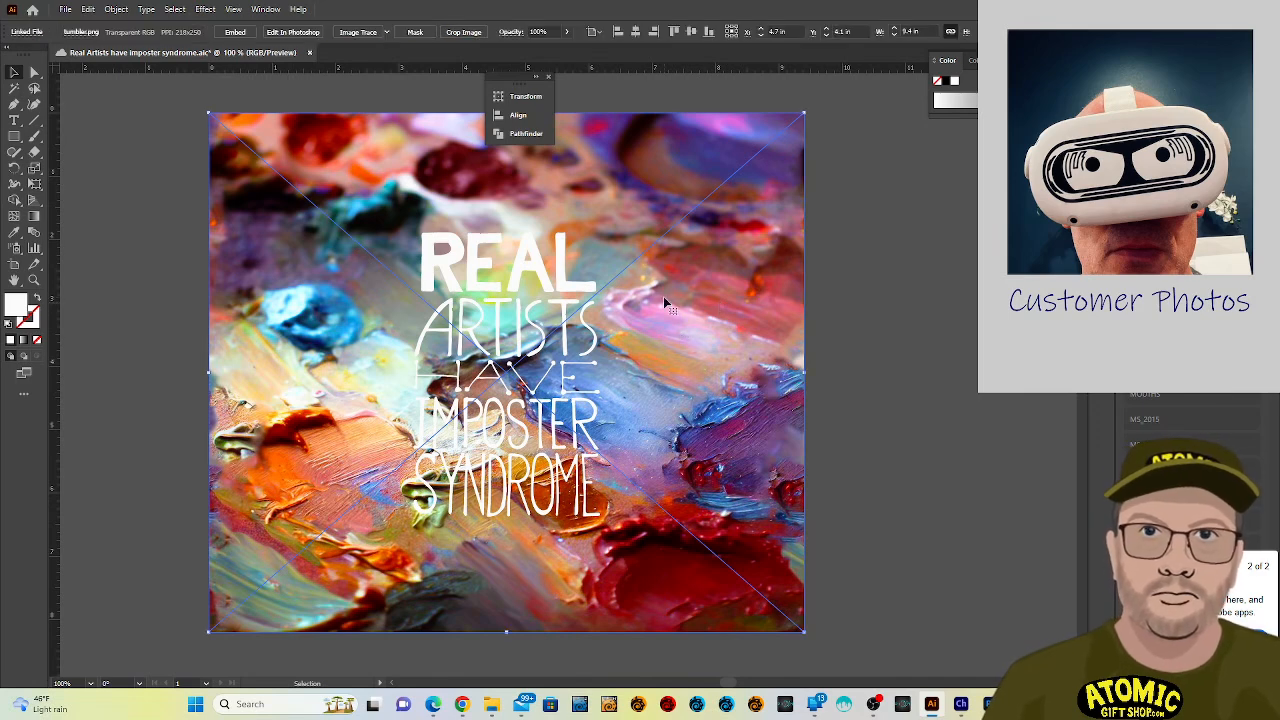
{"action": "left_click", "coordinate": [14, 136]}
{"action": "mouse_move", "coordinate": [199, 103]}
{"action": "left_mouse_down"}
{"action": "mouse_move", "coordinate": [808, 620]}
{"action": "mouse_move", "coordinate": [805, 631]}
{"action": "left_mouse_up"}
{"action": "left_click", "coordinate": [14, 72]}
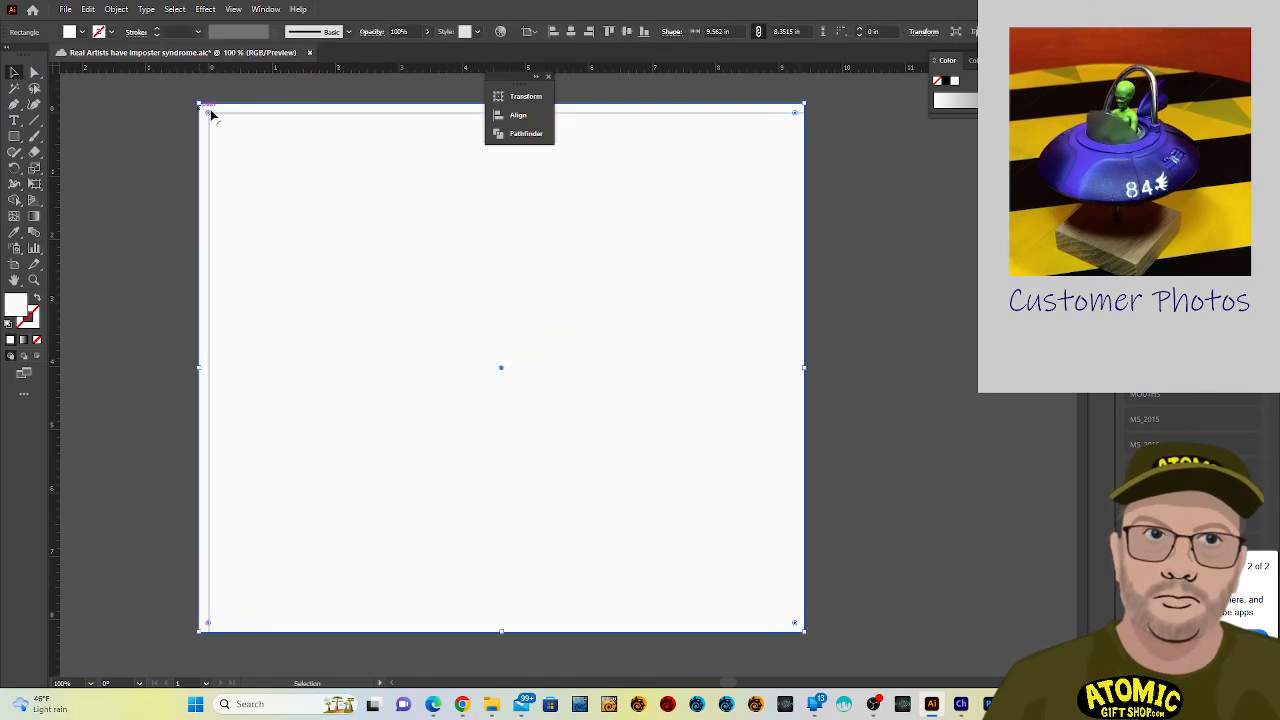
{"action": "left_click_drag", "start_coordinate": [199, 104], "coordinate": [210, 113]}
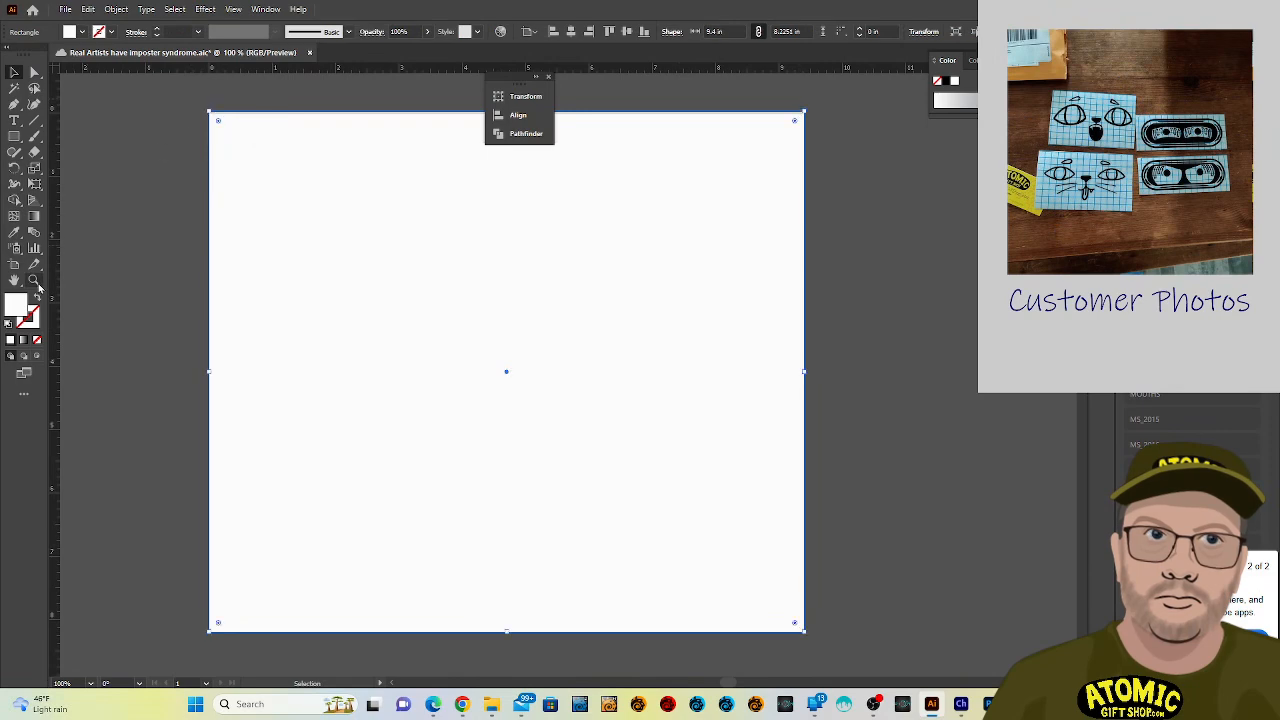
Set the fill colour of the artboard-sized rectangle to black.
{"action": "double_click", "coordinate": [16, 309]}
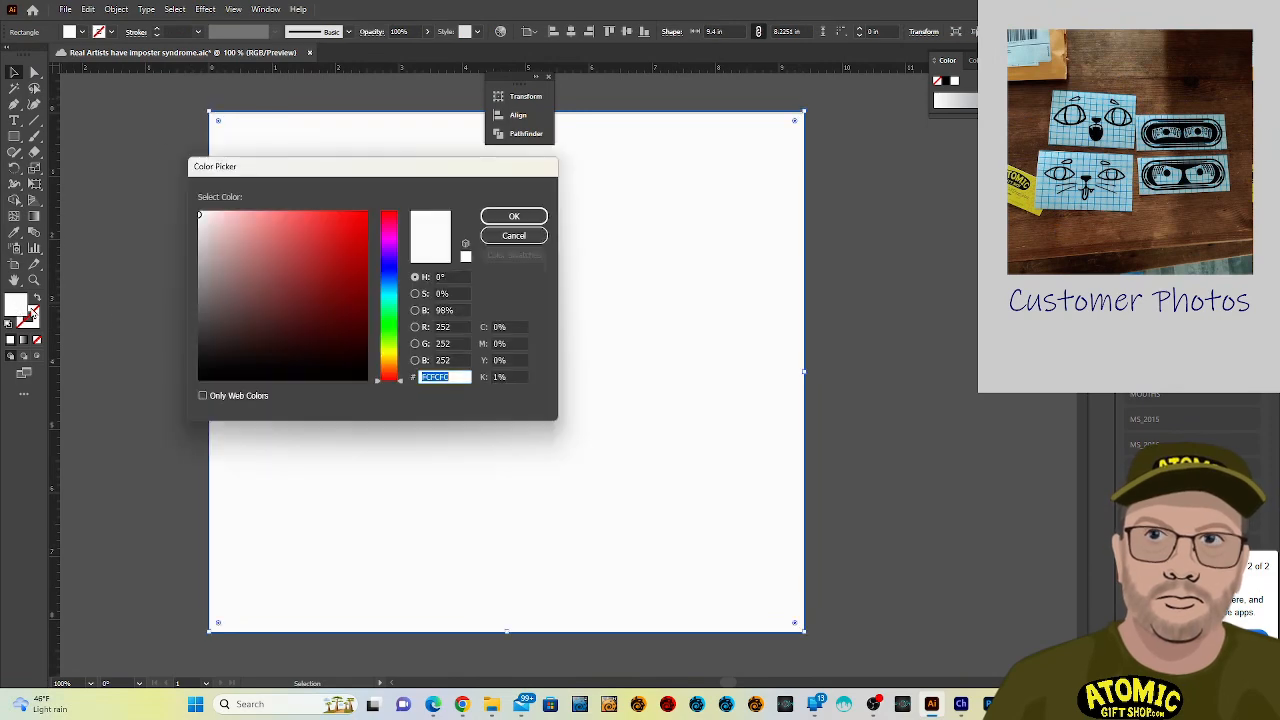
{"action": "left_click_drag", "start_coordinate": [305, 355], "coordinate": [365, 362]}
{"action": "left_click", "coordinate": [514, 216]}
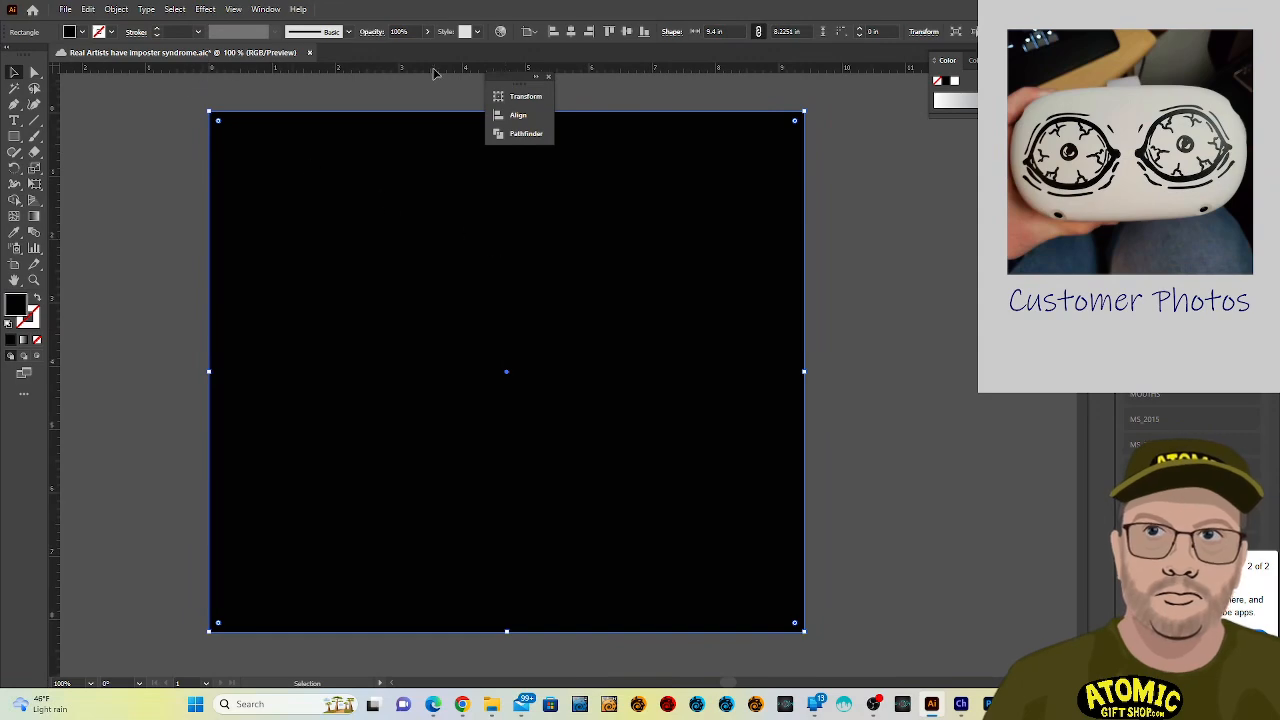
Lower the black rectangle's opacity to 27% and arrange it between the paint texture and the white lettering.
{"action": "left_click", "coordinate": [427, 33]}
{"action": "left_click", "coordinate": [382, 50]}
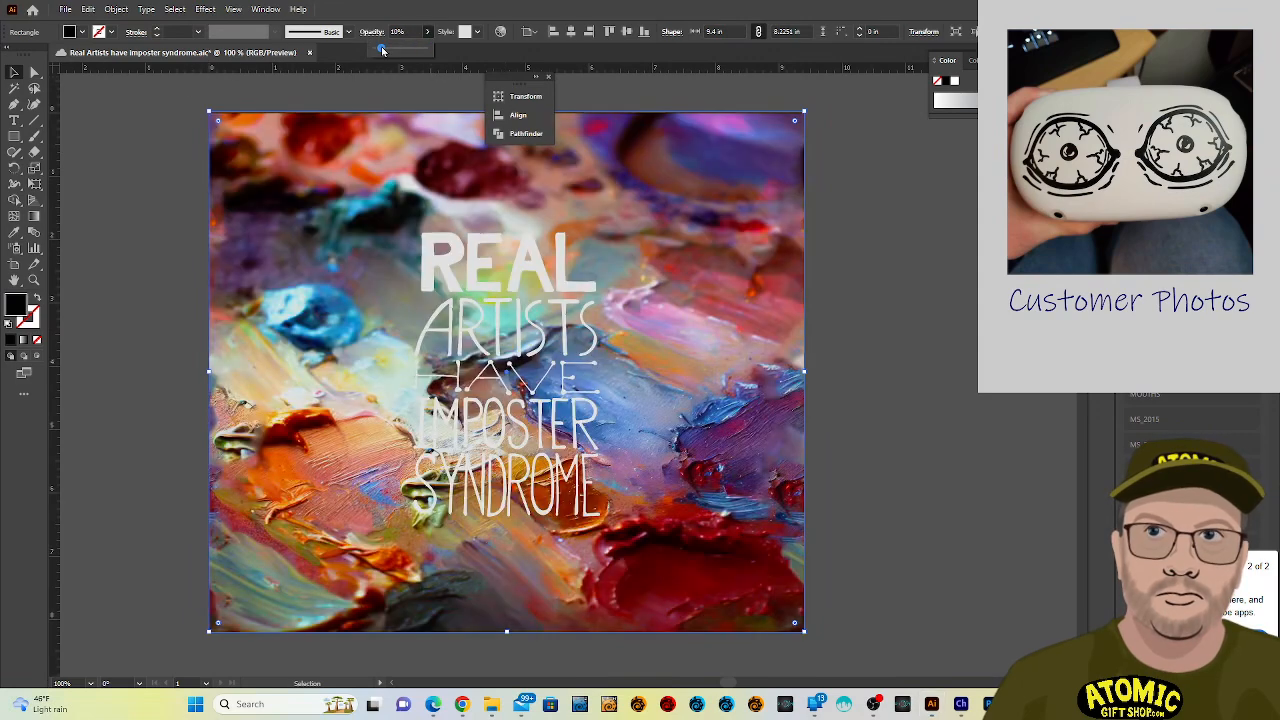
{"action": "mouse_move", "coordinate": [389, 52]}
{"action": "left_mouse_down"}
{"action": "mouse_move", "coordinate": [400, 50]}
{"action": "mouse_move", "coordinate": [389, 50]}
{"action": "left_mouse_up"}
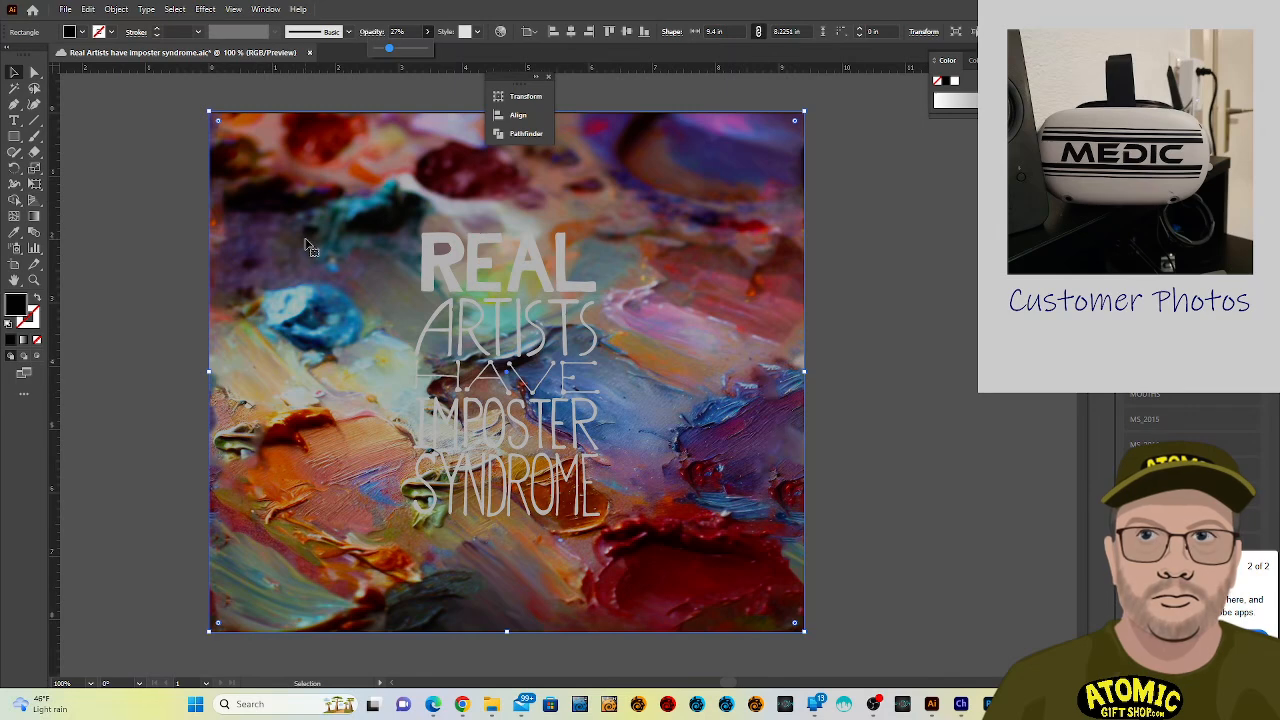
{"action": "key", "text": "a"}
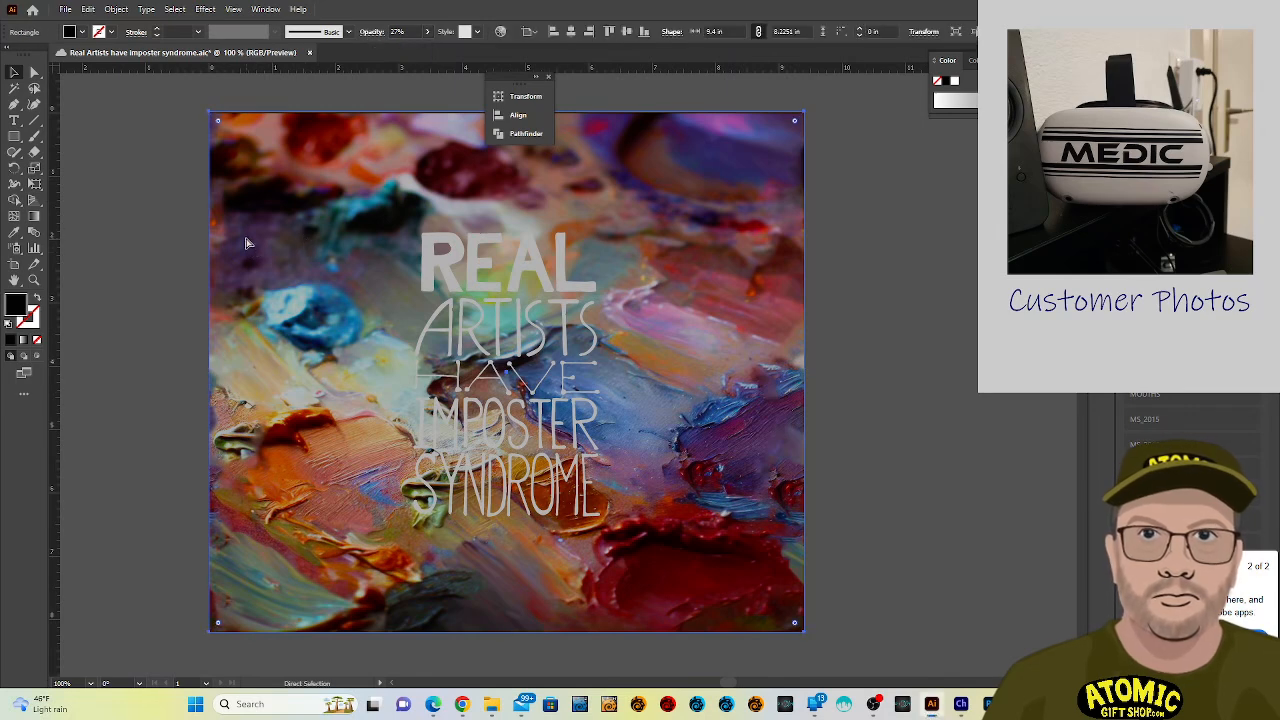
{"action": "key", "text": "ctrl+shift+["}
{"action": "key", "text": "ctrl+]"}
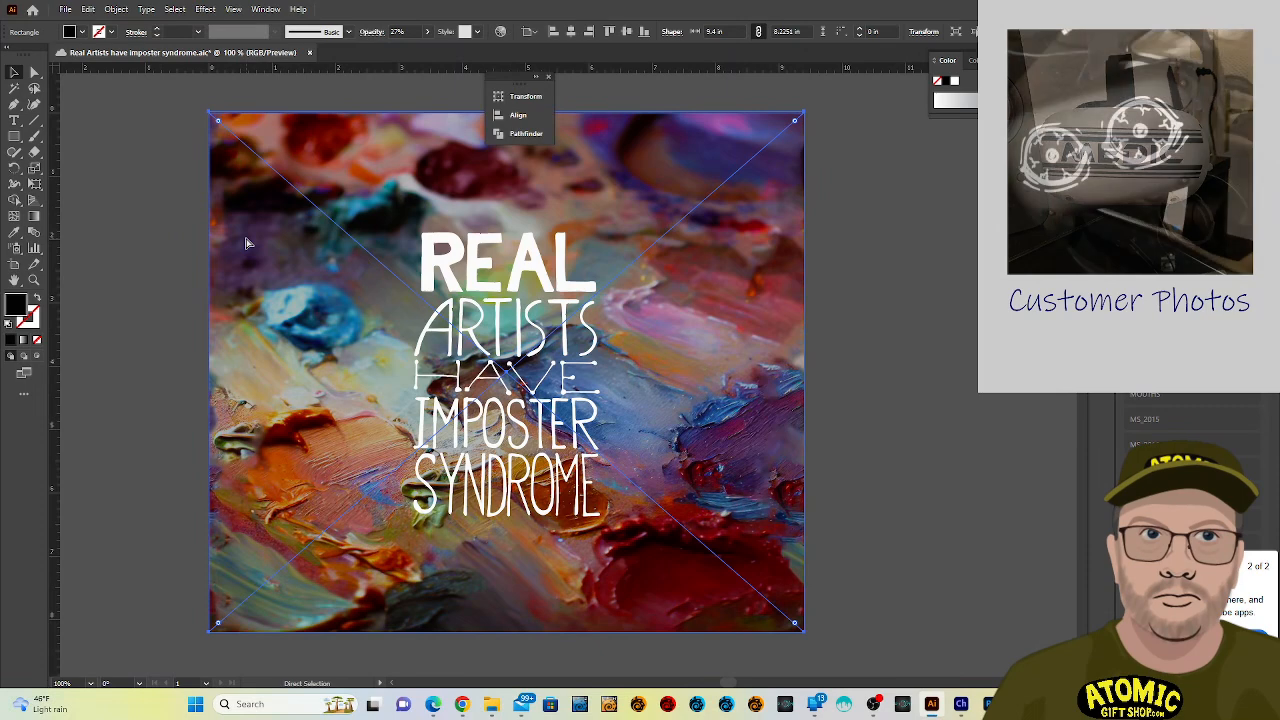
{"action": "key", "text": "v"}
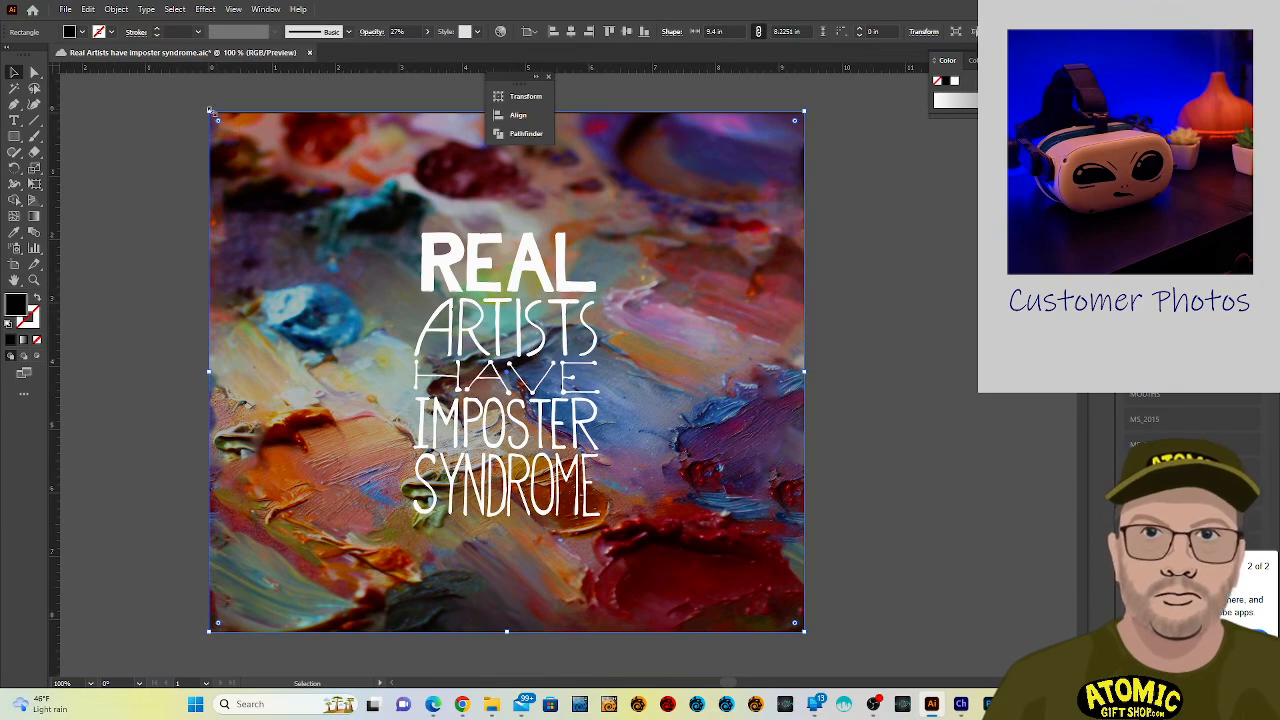
Shrink the black rectangle around the lettering to about 3.52 by 5.2 in and set its opacity to 63%.
{"action": "left_click_drag", "start_coordinate": [210, 111], "coordinate": [397, 215]}
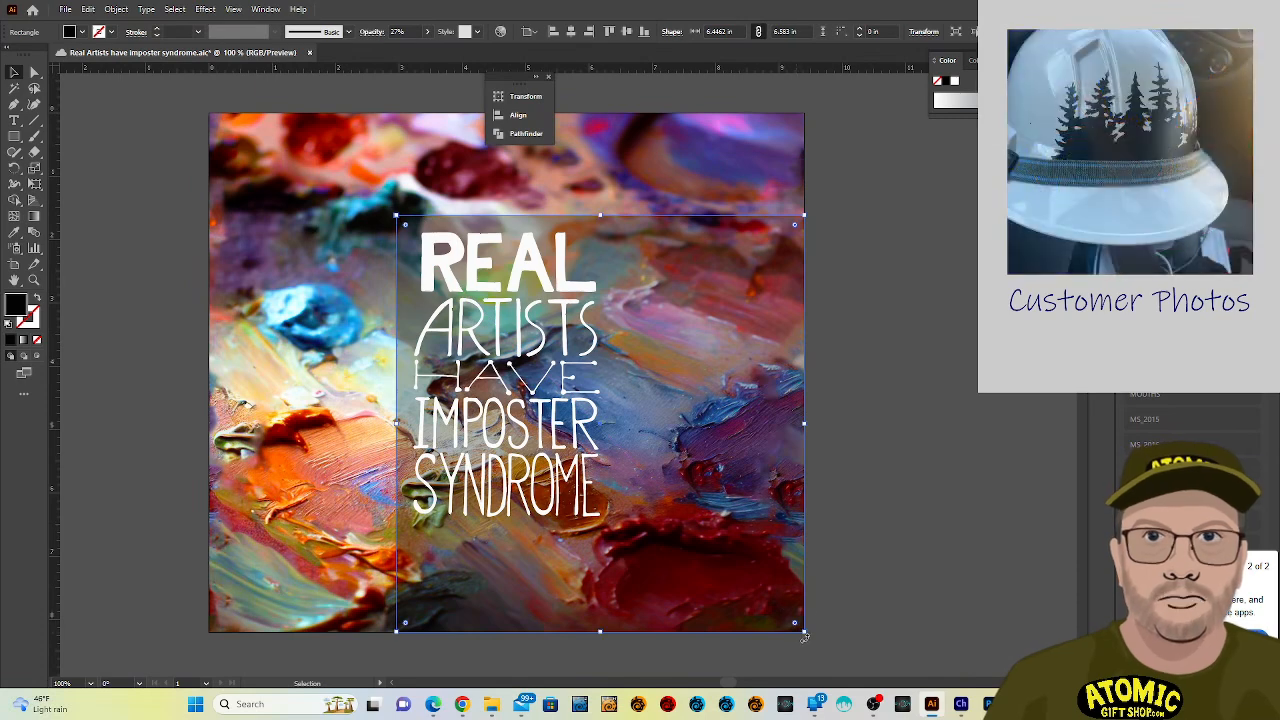
{"action": "left_click_drag", "start_coordinate": [805, 633], "coordinate": [619, 545]}
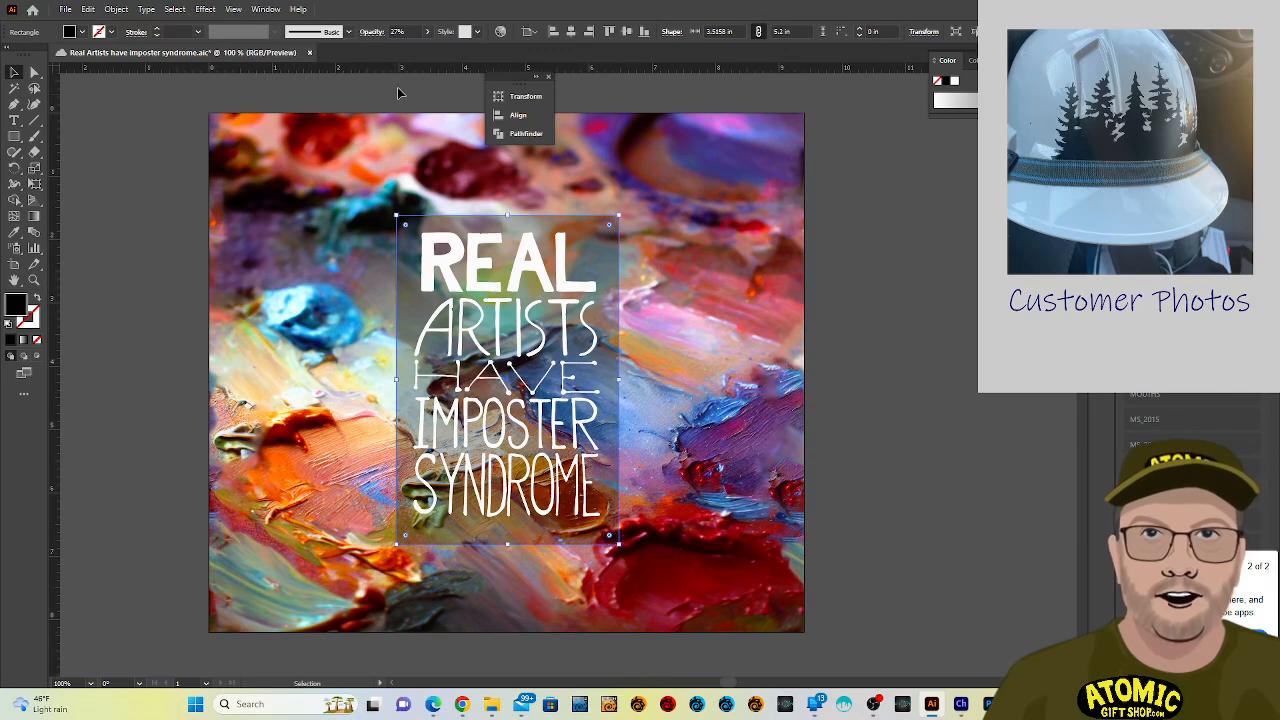
{"action": "left_click", "coordinate": [428, 33]}
{"action": "left_click_drag", "start_coordinate": [395, 50], "coordinate": [407, 58]}
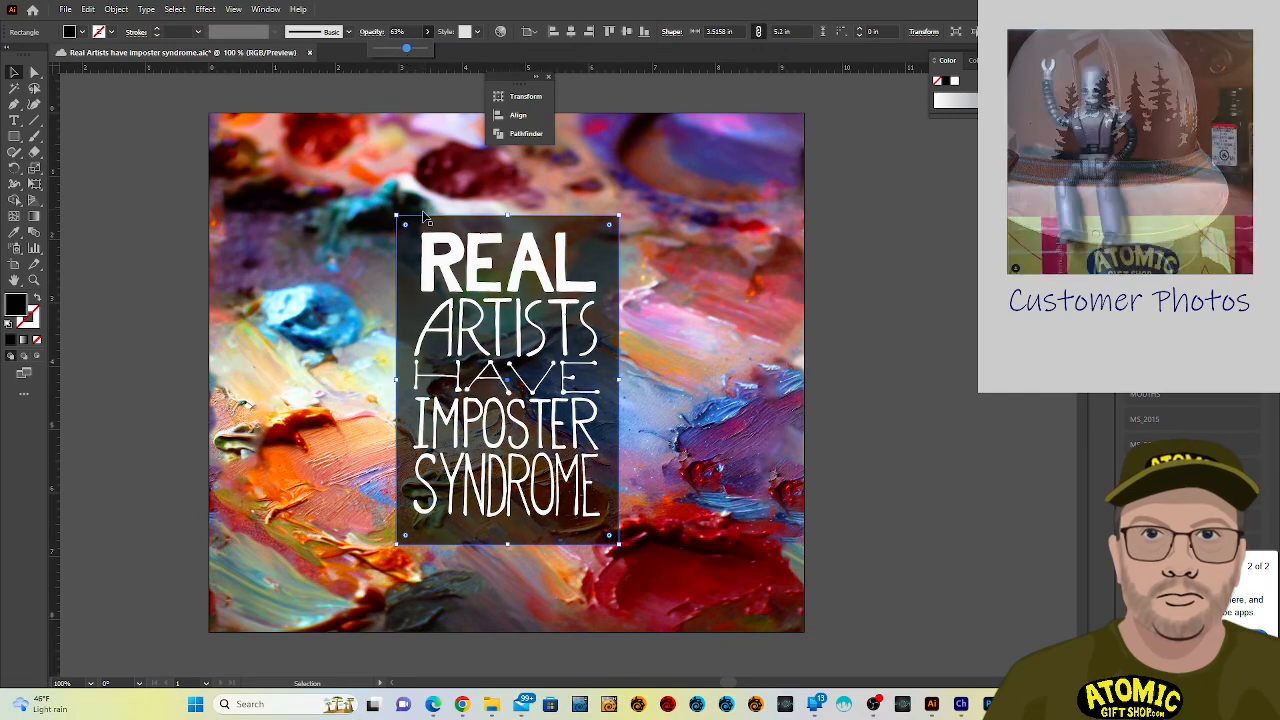
Round the black rectangle's corners by about 0.125 in and trim its sides and lower edge to about 3.29 by 5 in.
{"action": "left_click_drag", "start_coordinate": [406, 229], "coordinate": [412, 231]}
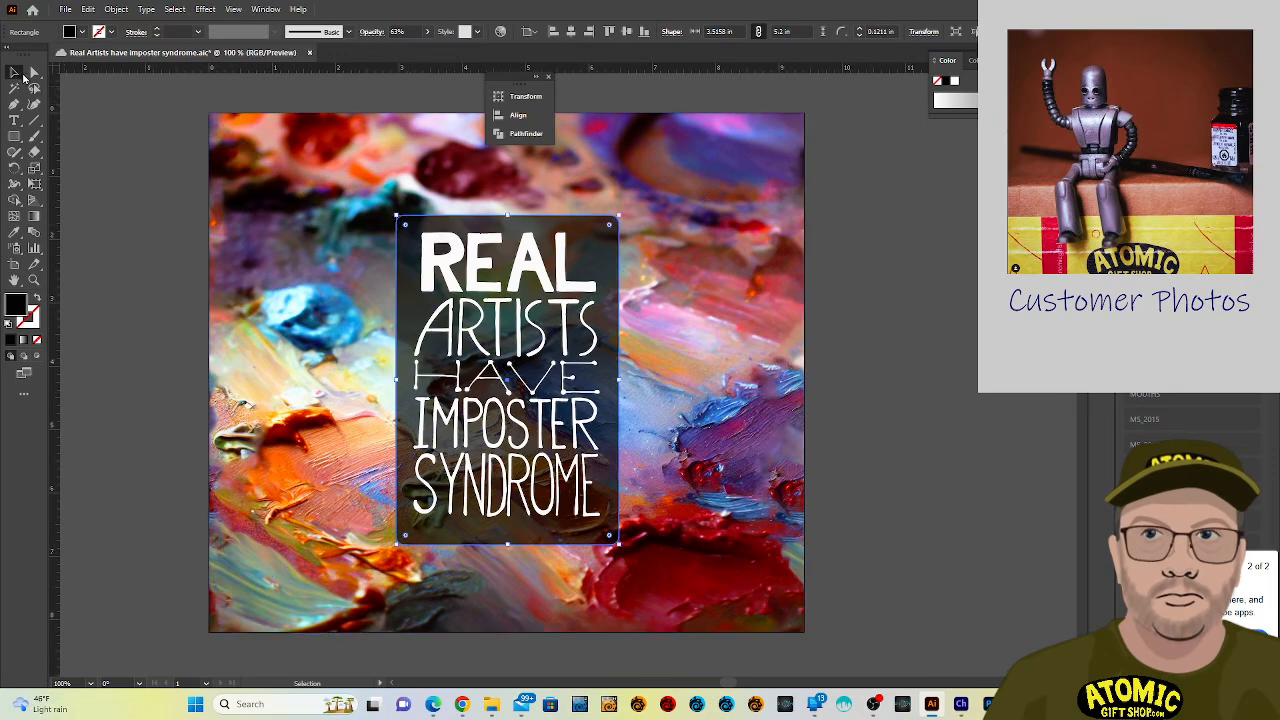
{"action": "left_click", "coordinate": [148, 220]}
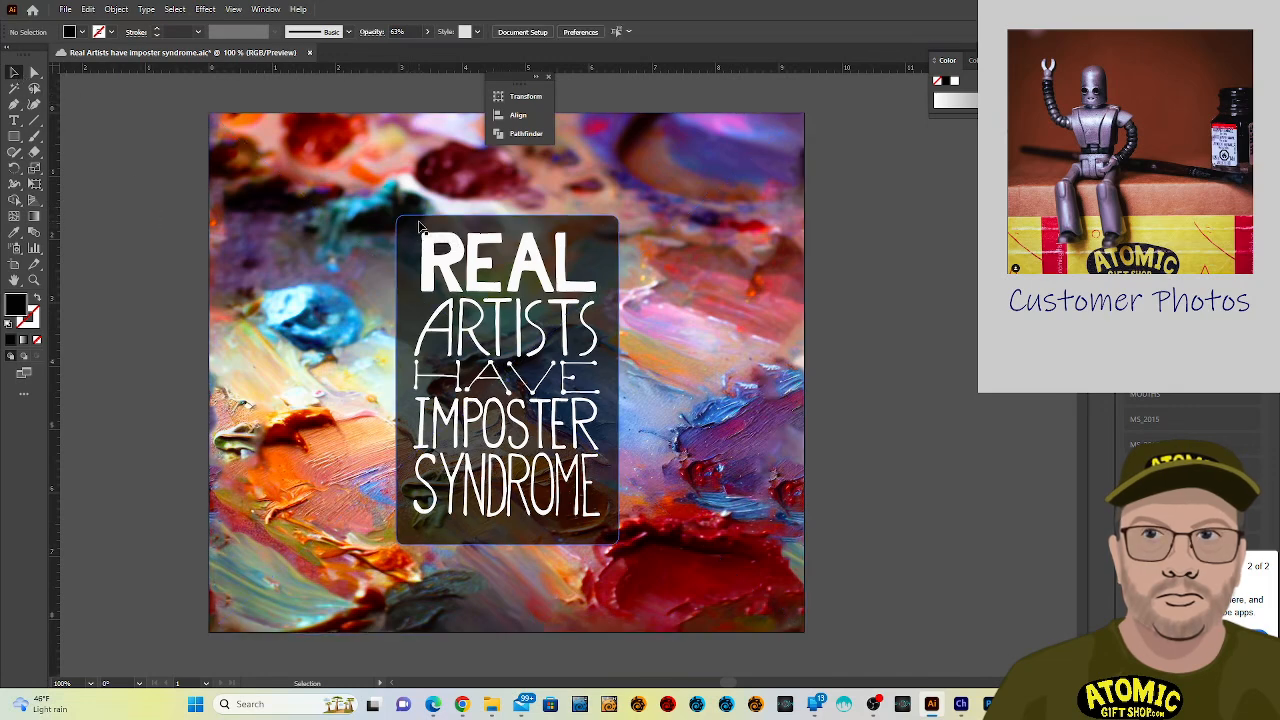
{"action": "left_click", "coordinate": [420, 226]}
{"action": "left_click_drag", "start_coordinate": [398, 382], "coordinate": [404, 380]}
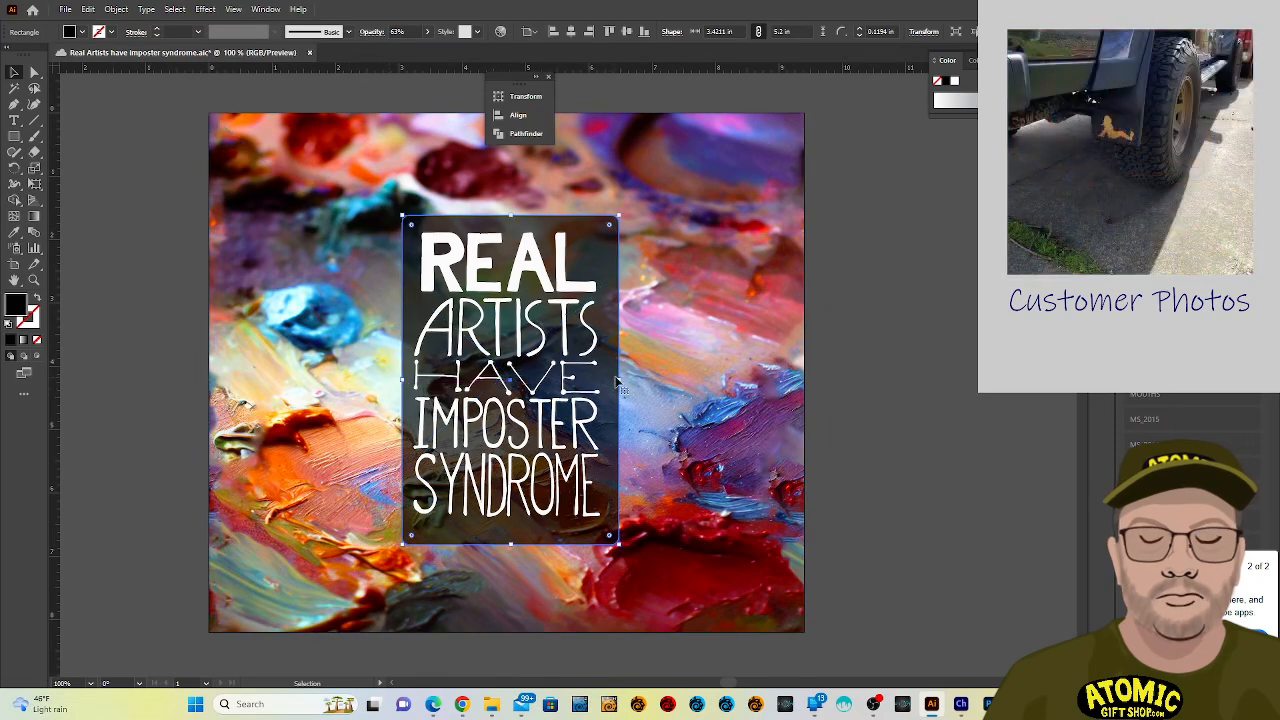
{"action": "left_click_drag", "start_coordinate": [617, 380], "coordinate": [610, 381]}
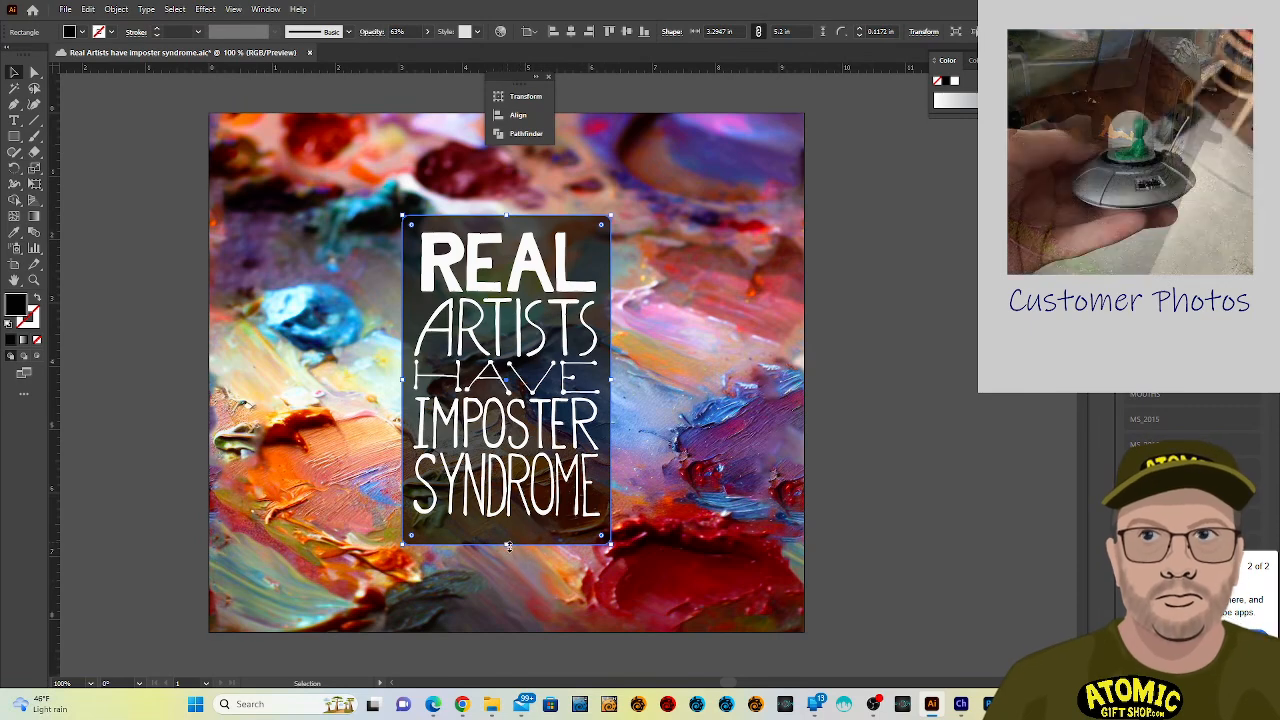
{"action": "left_click_drag", "start_coordinate": [508, 545], "coordinate": [509, 532]}
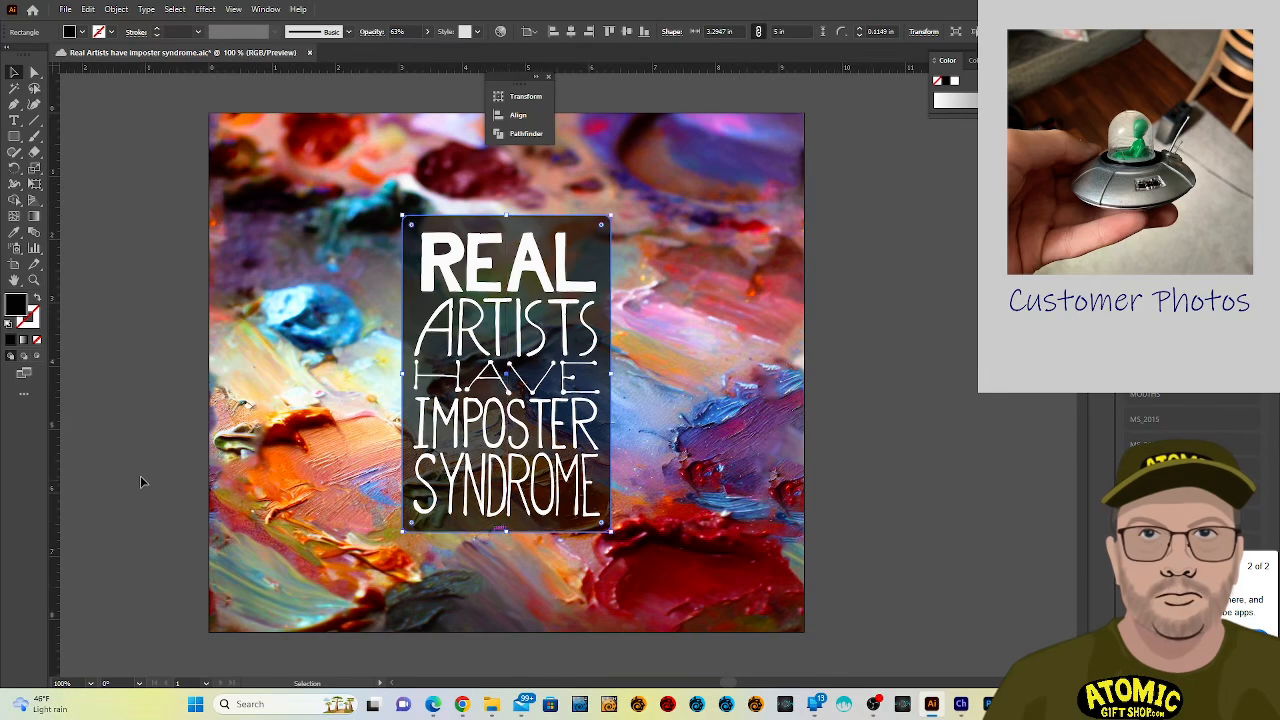
{"action": "left_click", "coordinate": [121, 452]}
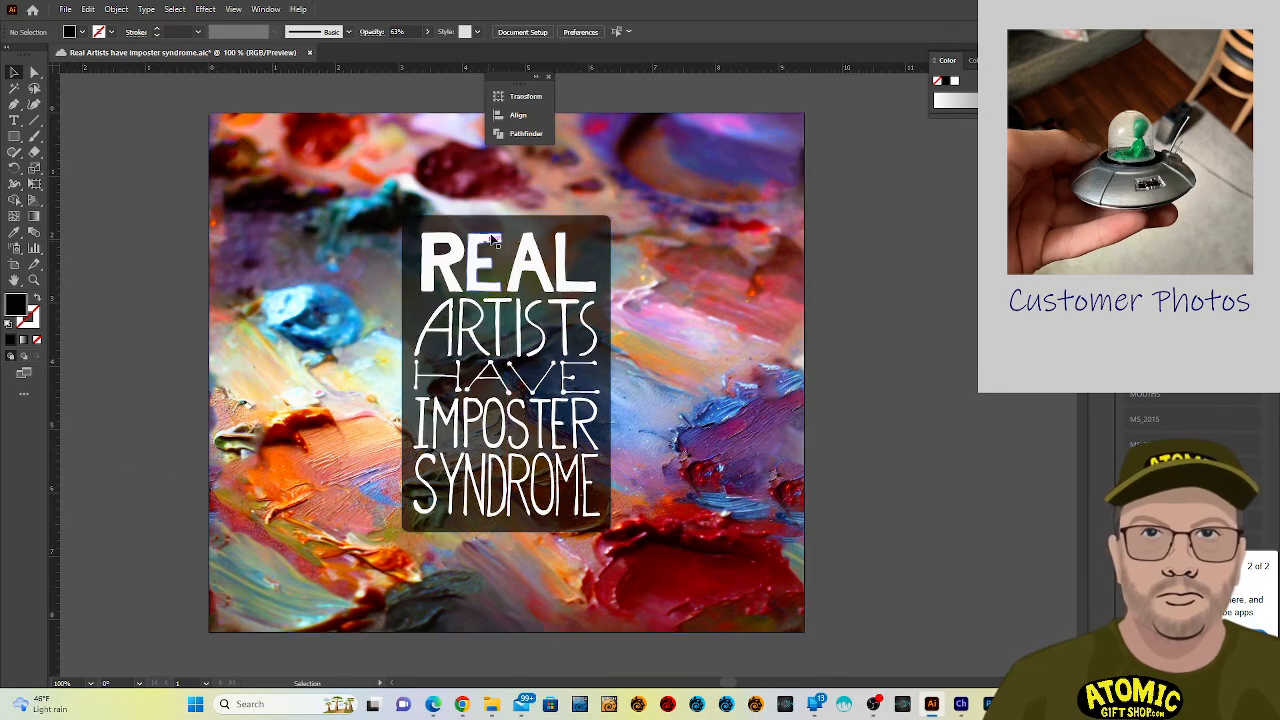
Raise the opacity of the rounded black rectangle behind the lettering to 77%.
{"action": "left_click", "coordinate": [505, 226]}
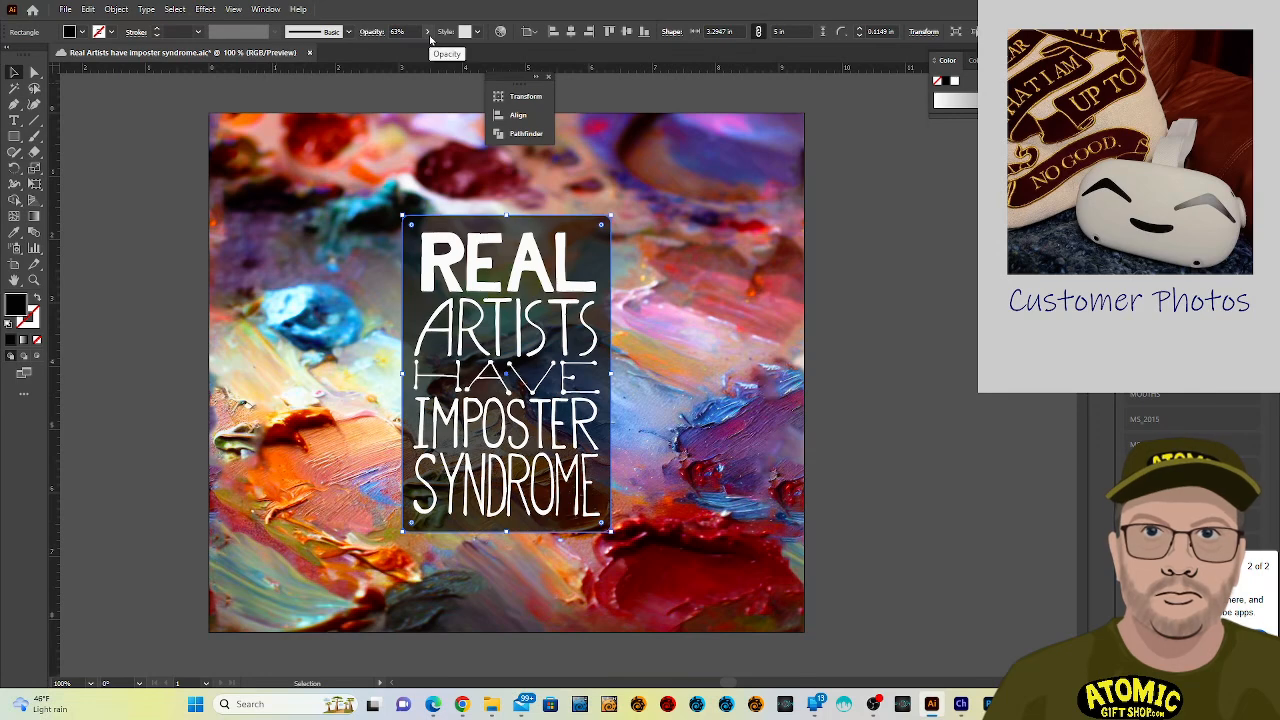
{"action": "left_click", "coordinate": [429, 34]}
{"action": "left_click_drag", "start_coordinate": [410, 49], "coordinate": [415, 54]}
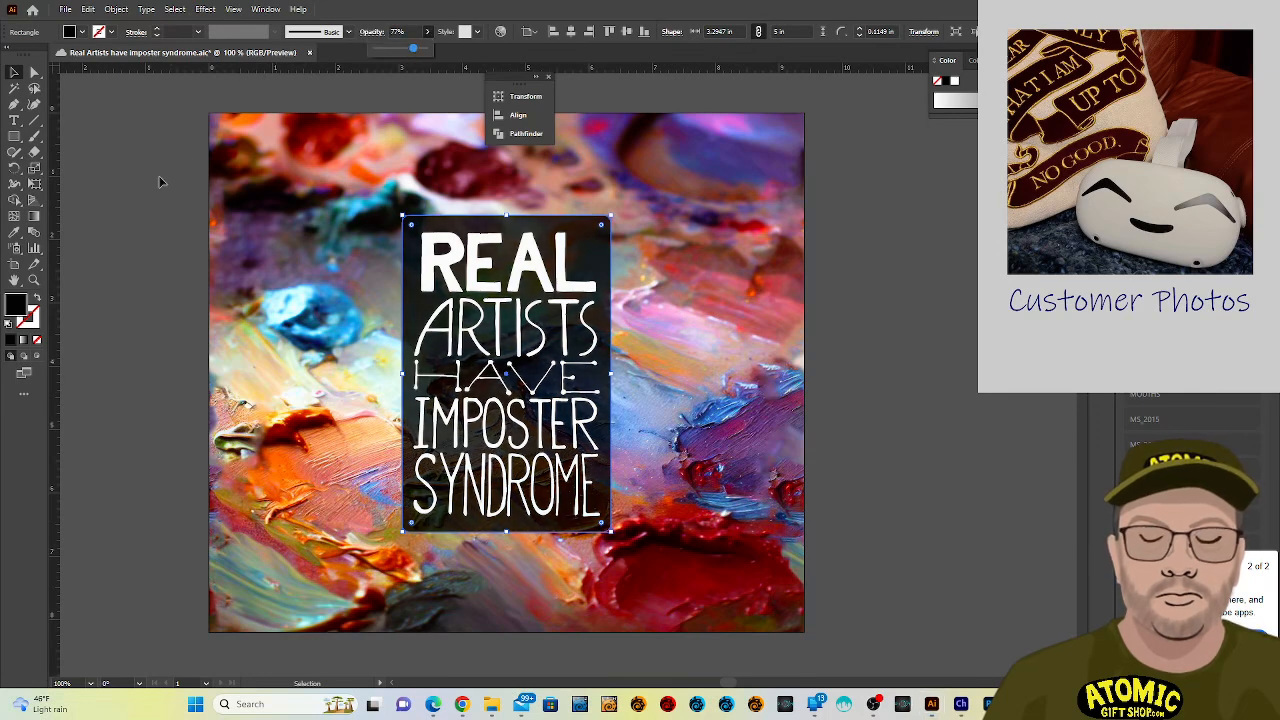
{"action": "left_click", "coordinate": [138, 203]}
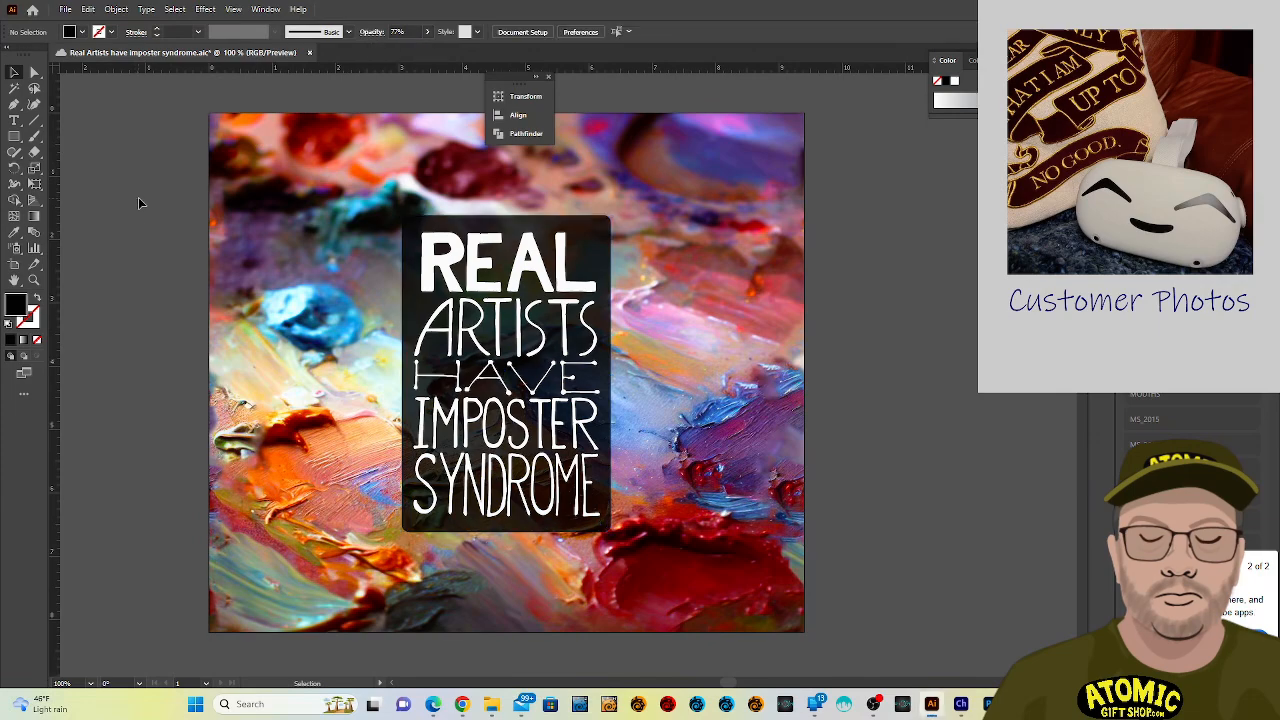
Start an Export for Screens of the artboard with the AtomicGiftShop designs folder in Dropbox as the destination.
{"action": "left_click", "coordinate": [65, 9]}
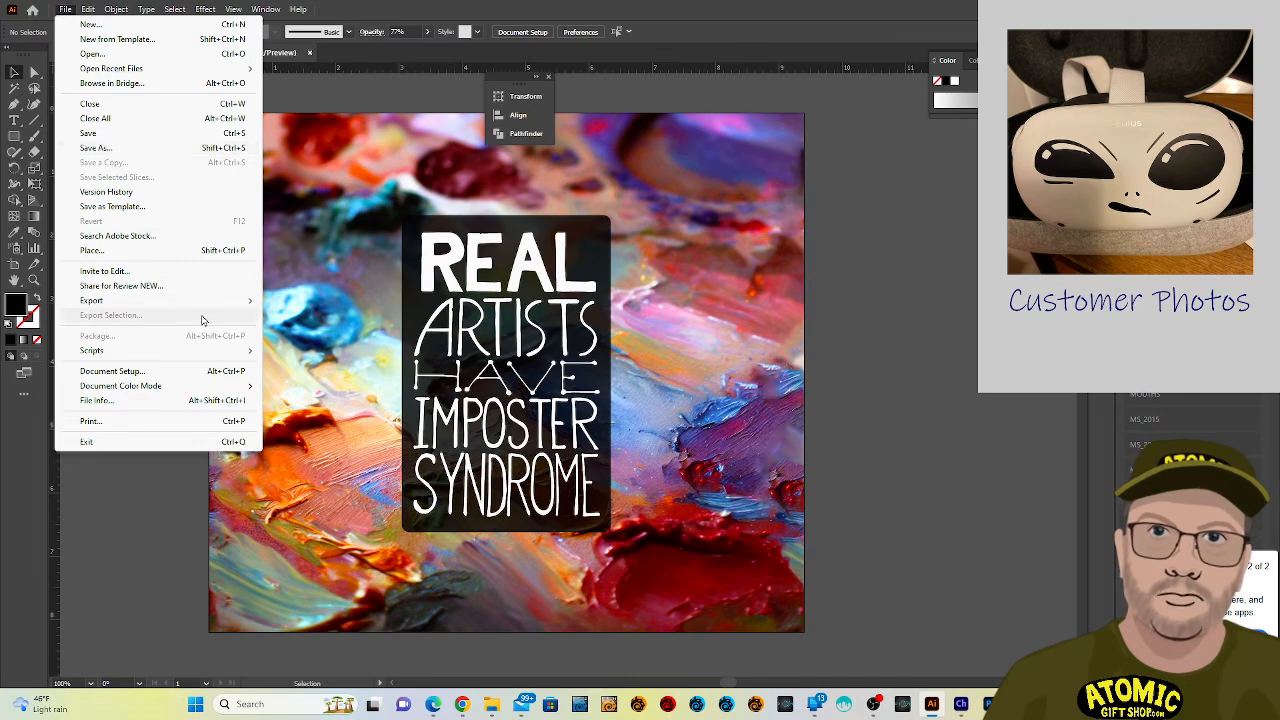
{"action": "mouse_move", "coordinate": [220, 302]}
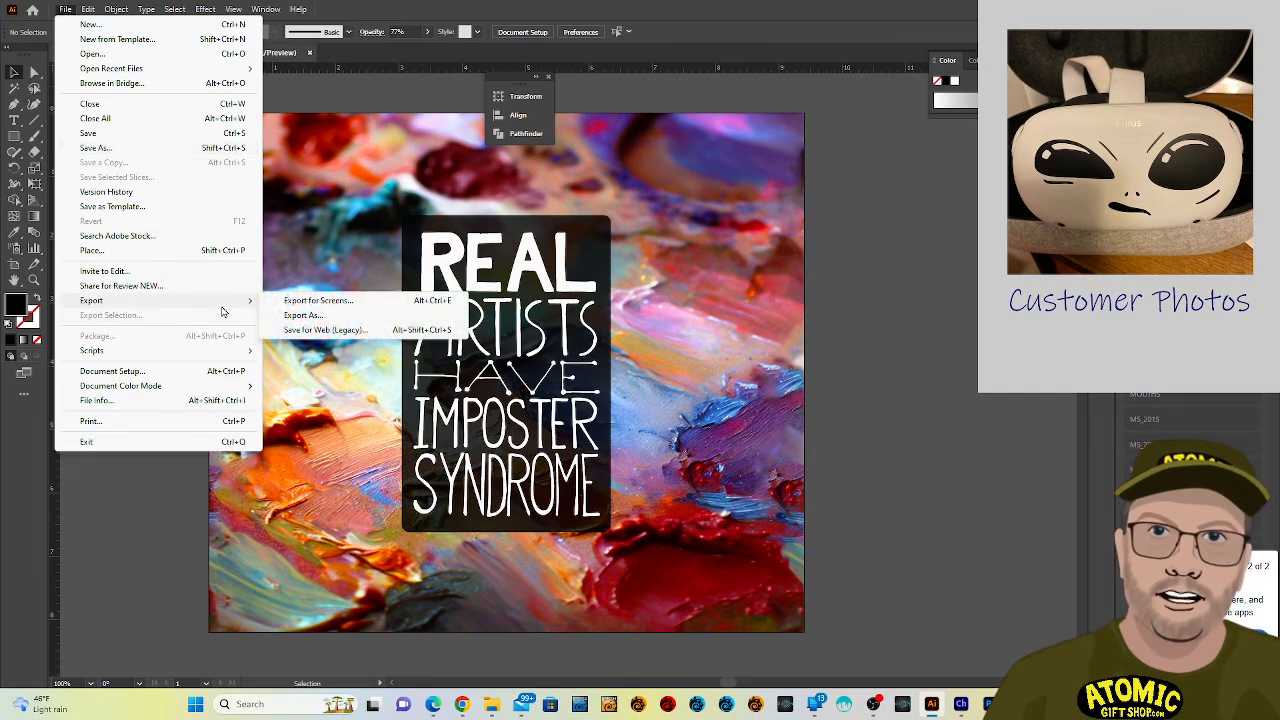
{"action": "left_click", "coordinate": [318, 300]}
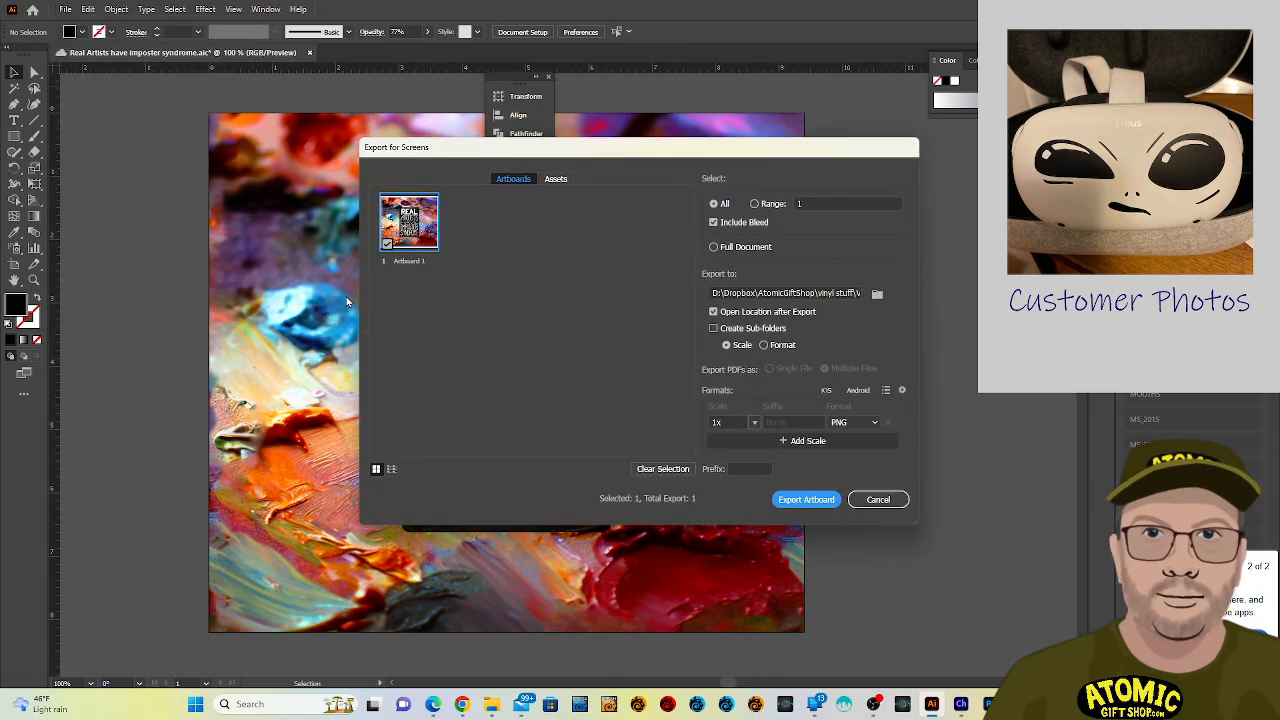
{"action": "left_click", "coordinate": [877, 294]}
{"action": "left_click", "coordinate": [621, 153]}
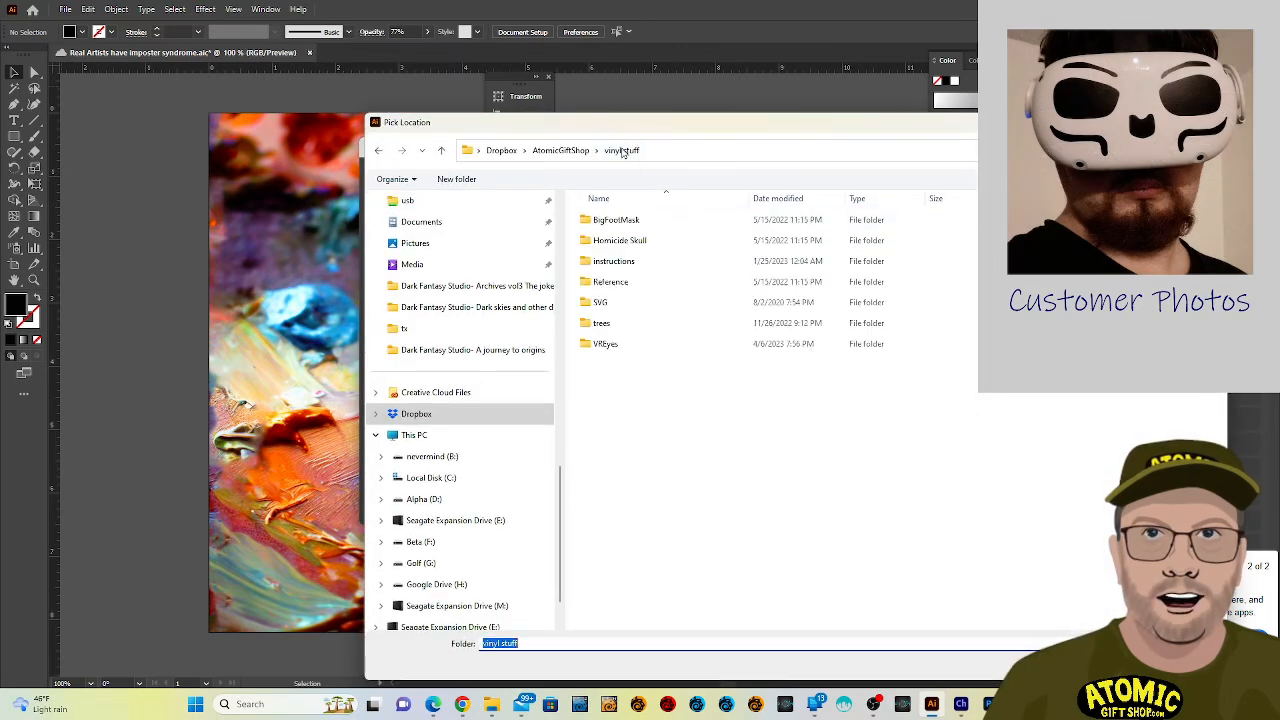
{"action": "left_click", "coordinate": [560, 152]}
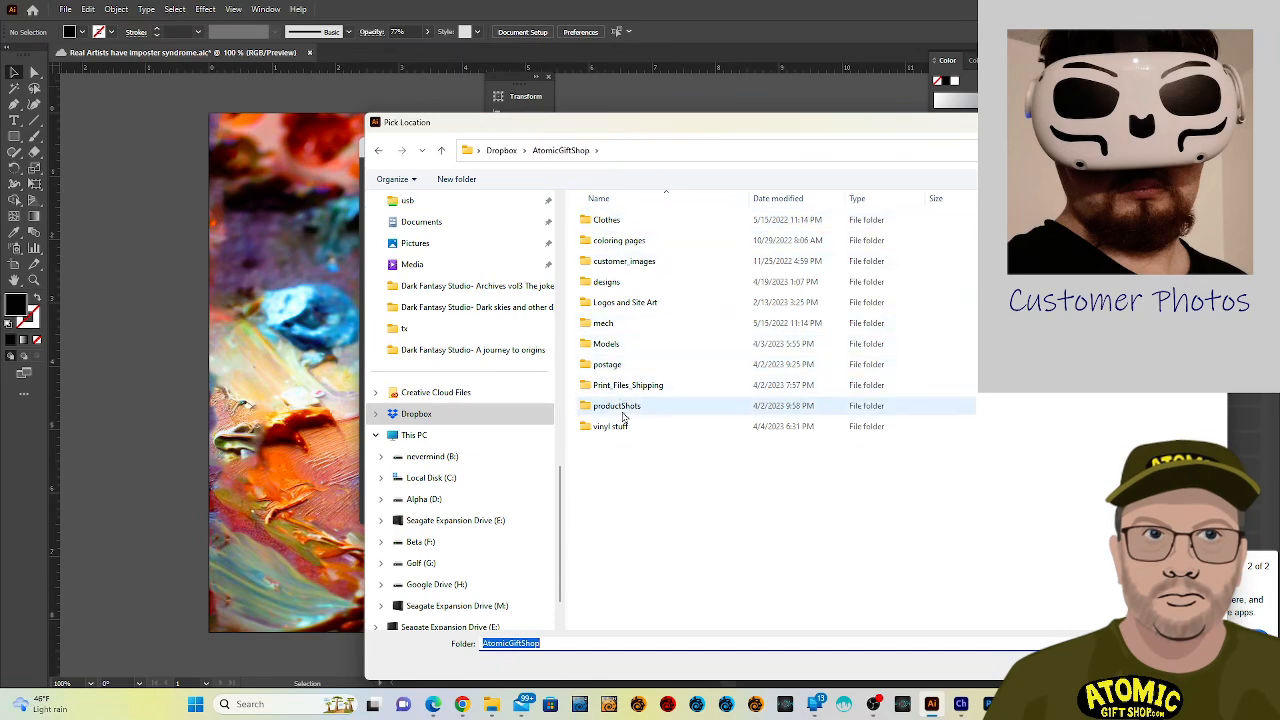
{"action": "left_click", "coordinate": [607, 283]}
{"action": "double_click", "coordinate": [613, 283]}
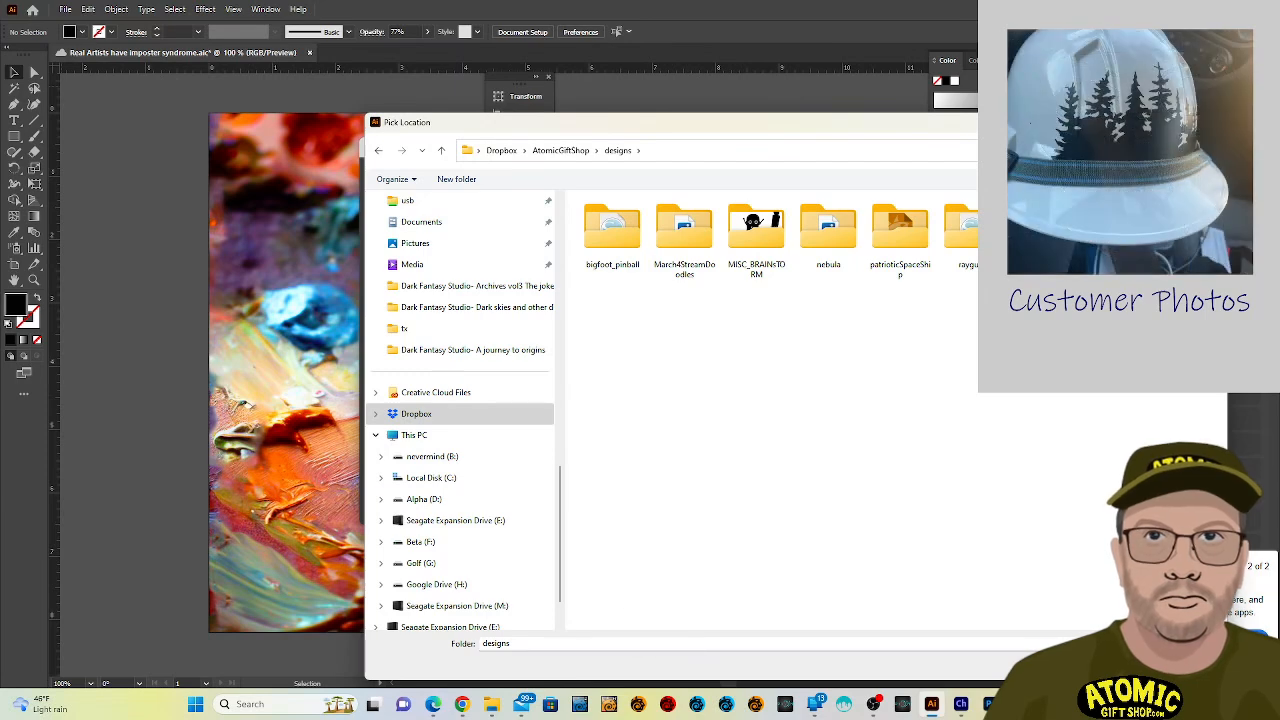
{"action": "left_click", "coordinate": [1108, 664]}
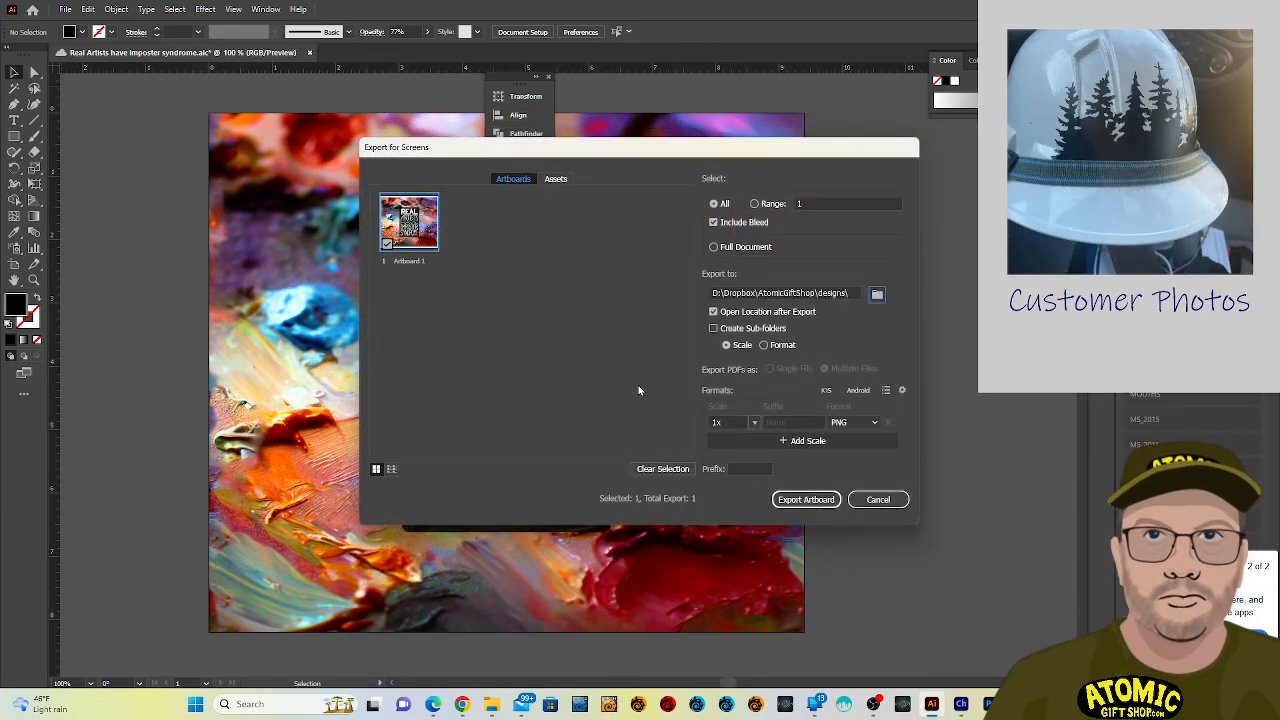
Rename the artboard as RealArtistsTumbler and export it as a PNG at 1x scale.
{"action": "double_click", "coordinate": [400, 261]}
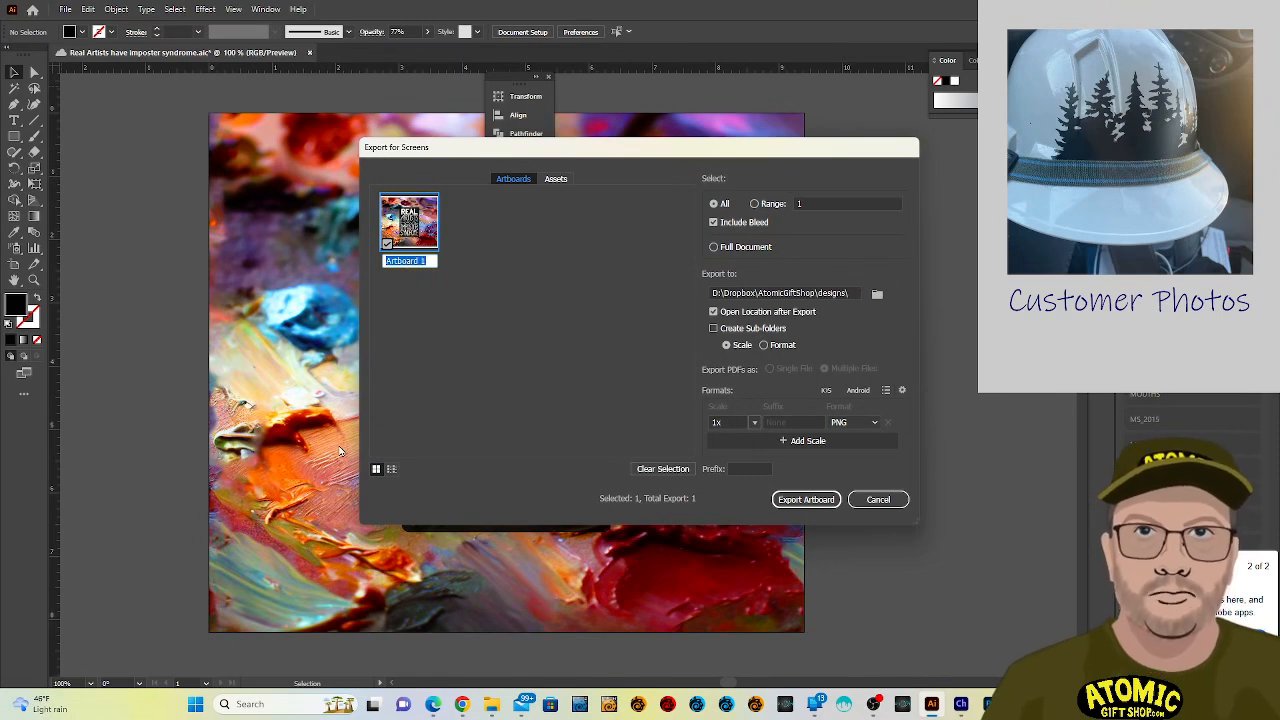
{"action": "type", "text": "RealAr"}
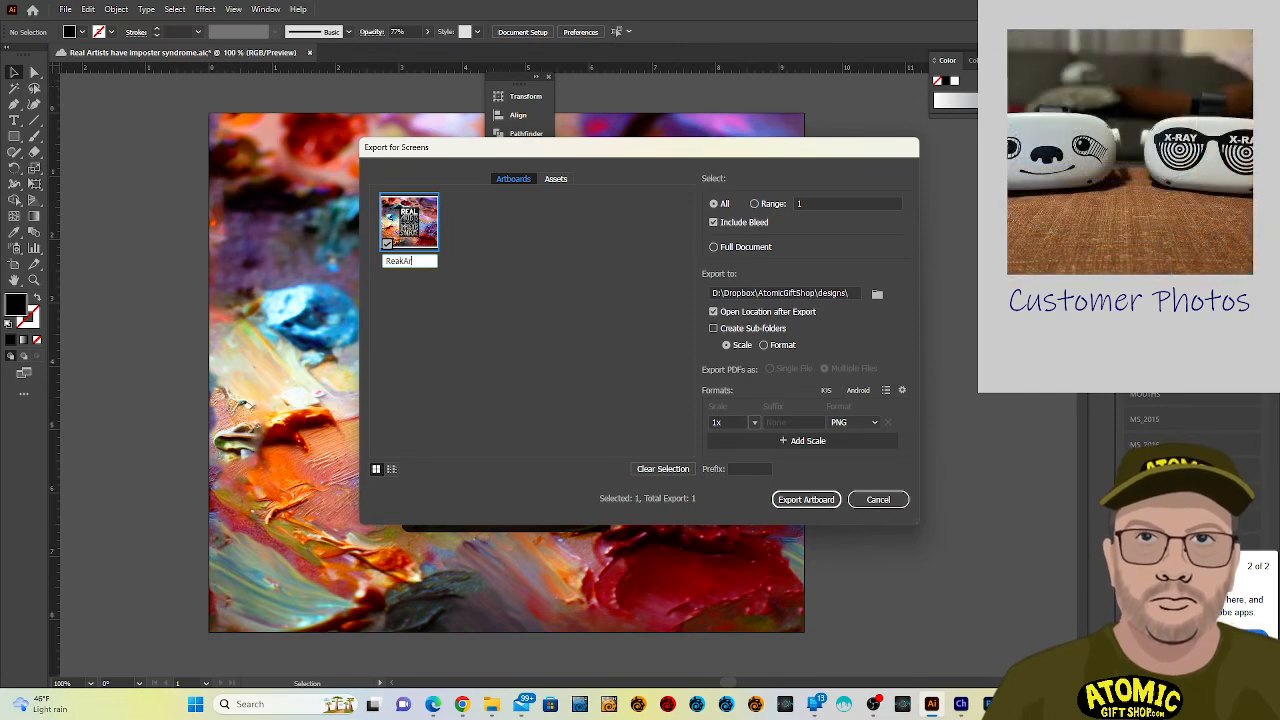
{"action": "type", "text": "tists"}
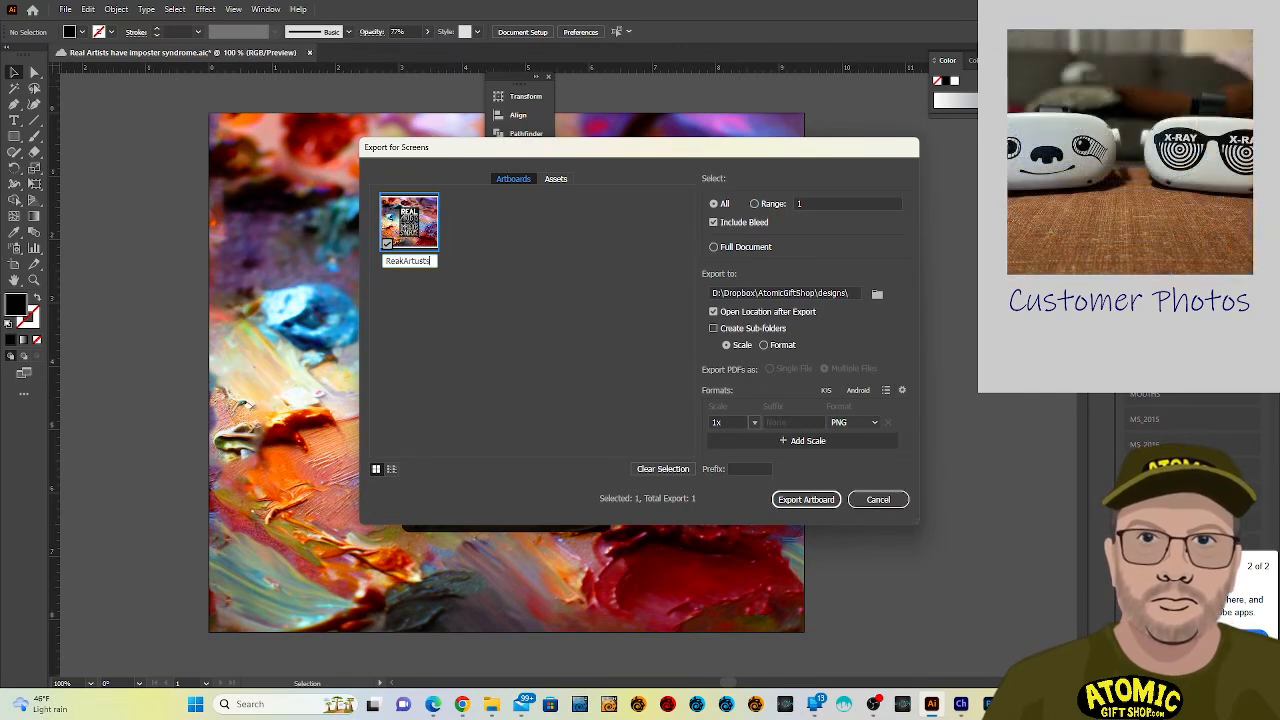
{"action": "type", "text": "Tumbl"}
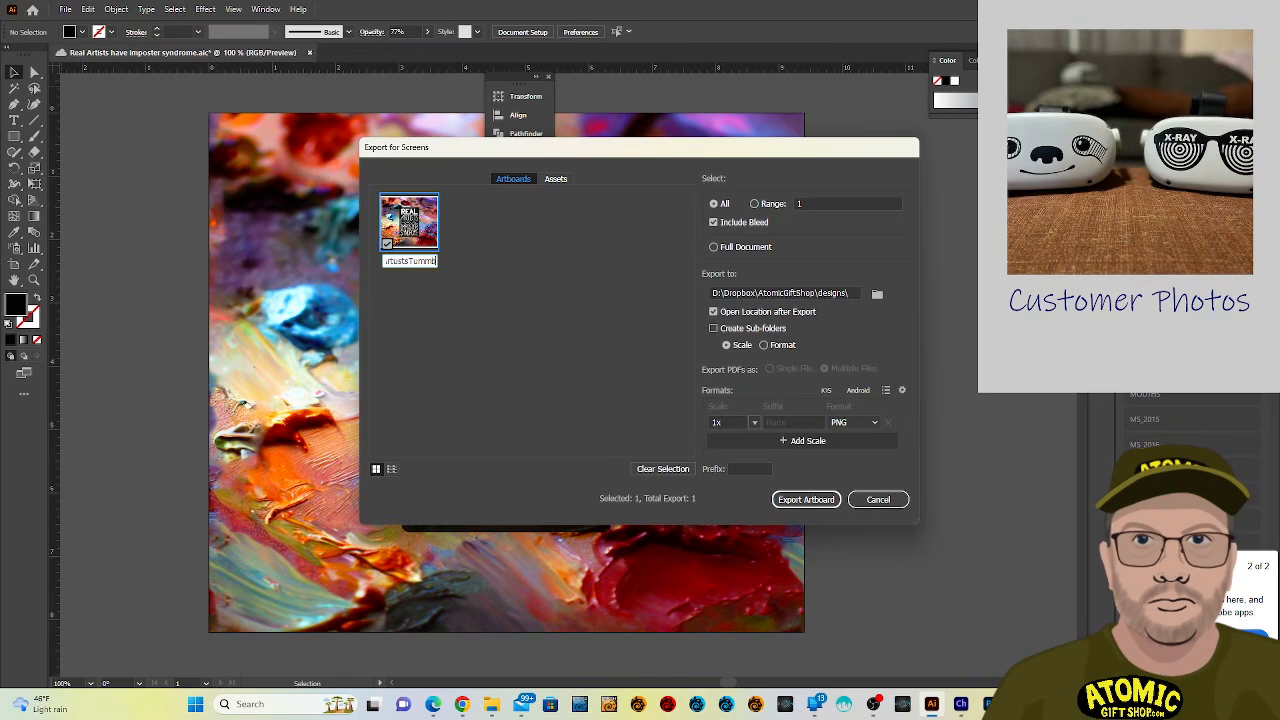
{"action": "type", "text": "e"}
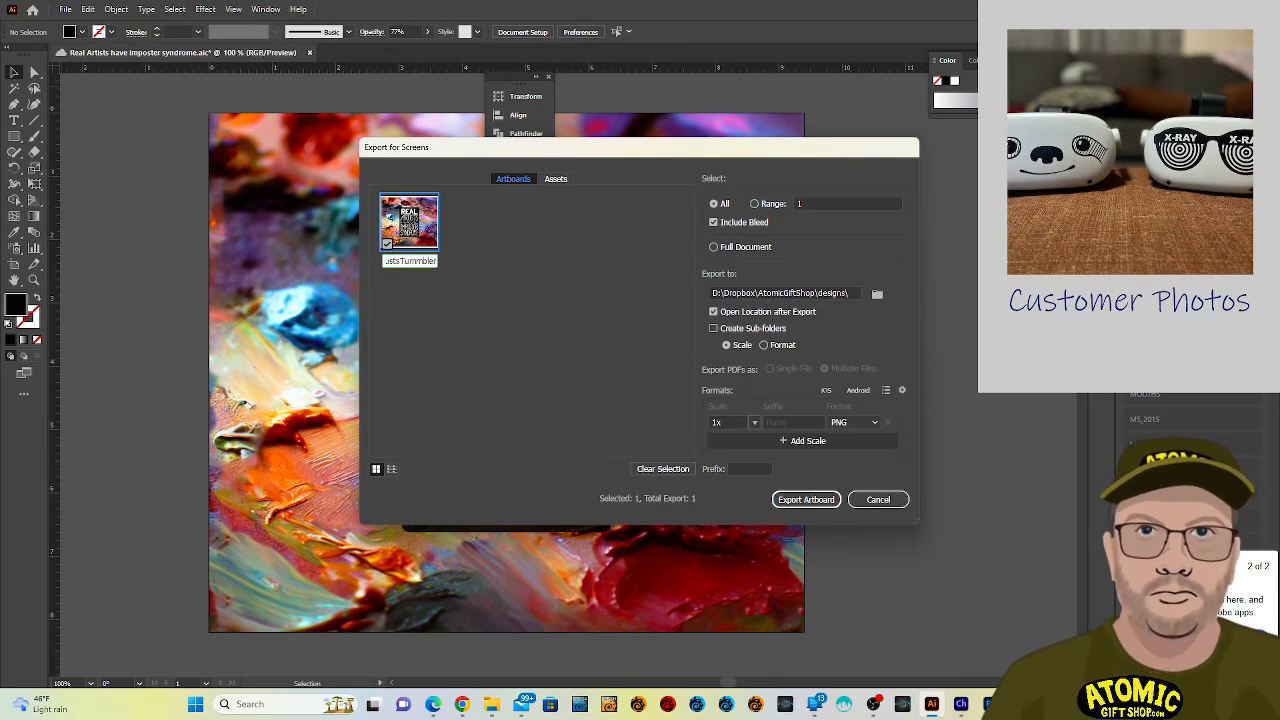
{"action": "type", "text": "r"}
{"action": "key", "text": "Return"}
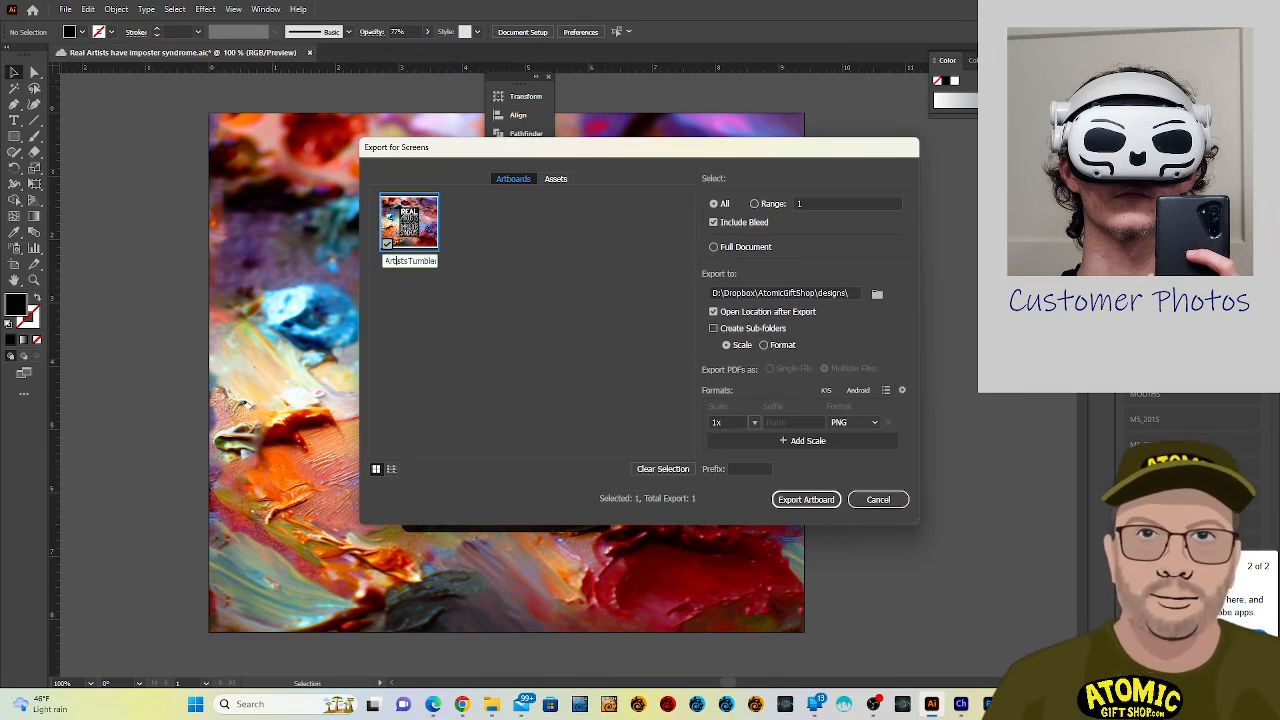
{"action": "key", "text": "Left"}
{"action": "key", "text": "Left"}
{"action": "key", "text": "Left"}
{"action": "key", "text": "Left"}
{"action": "key", "text": "Left"}
{"action": "key", "text": "Left"}
{"action": "key", "text": "Left"}
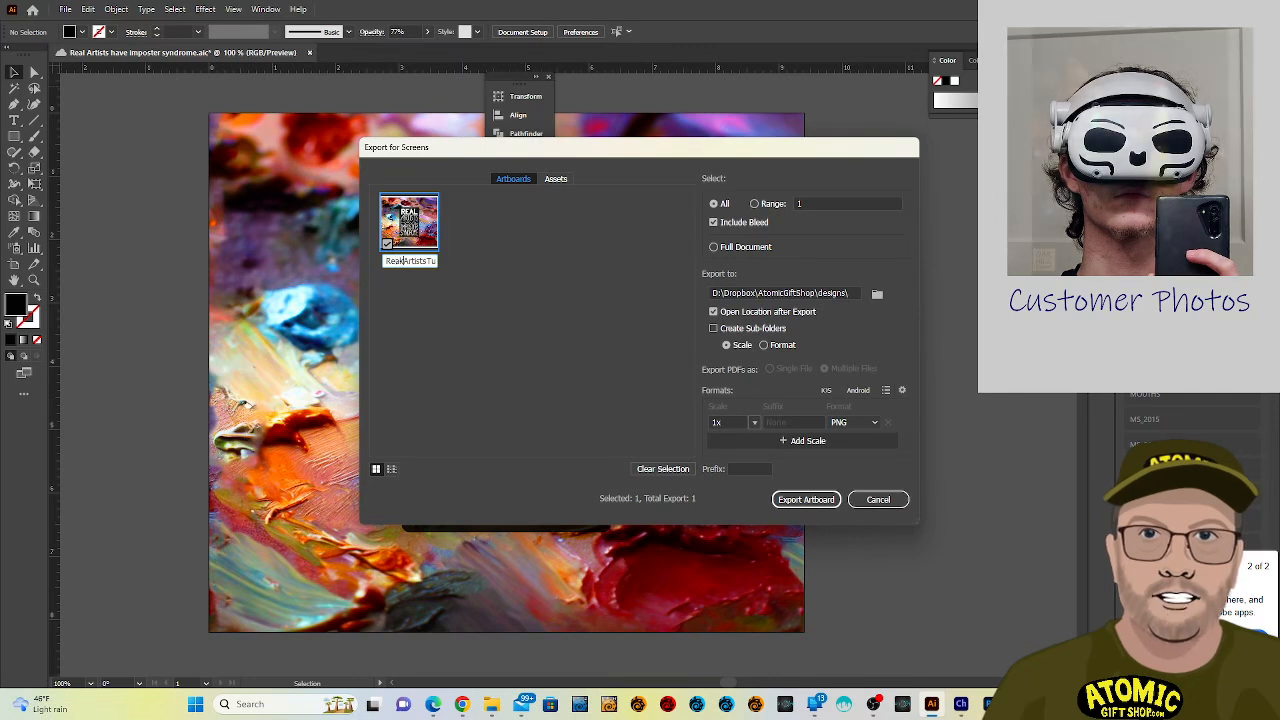
{"action": "key", "text": "BackSpace"}
{"action": "type", "text": "l"}
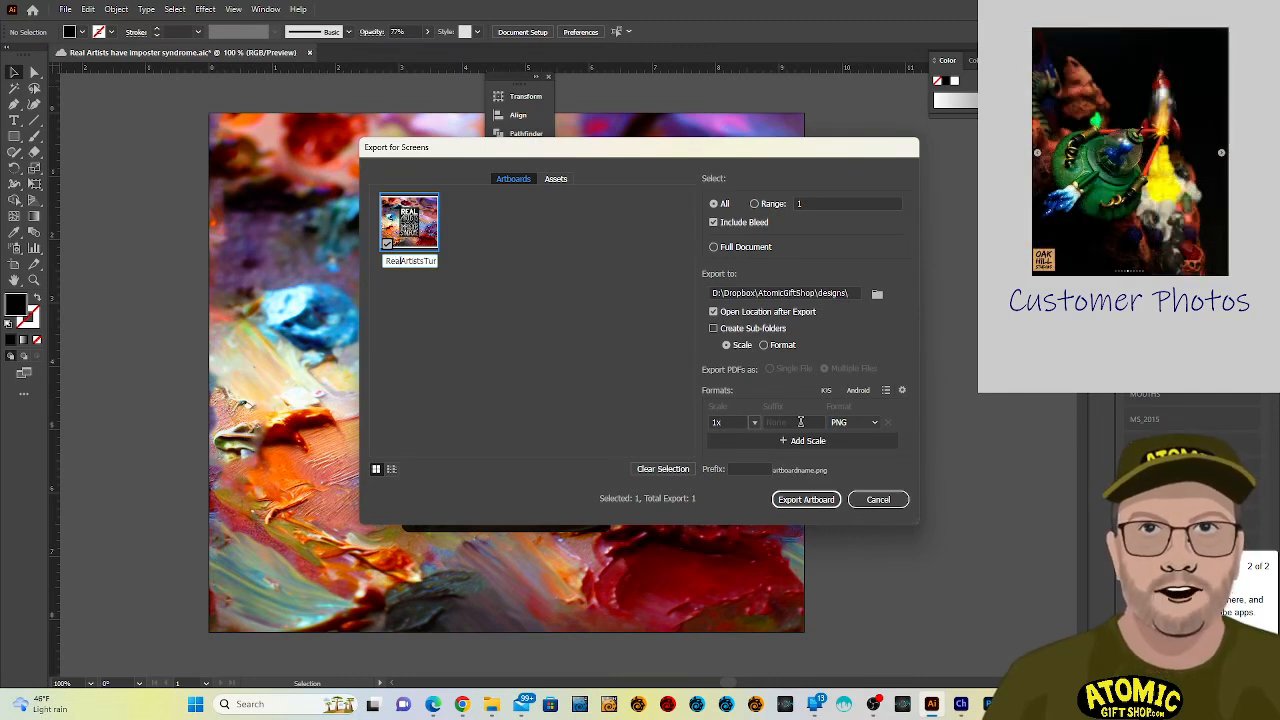
{"action": "left_click", "coordinate": [805, 499]}
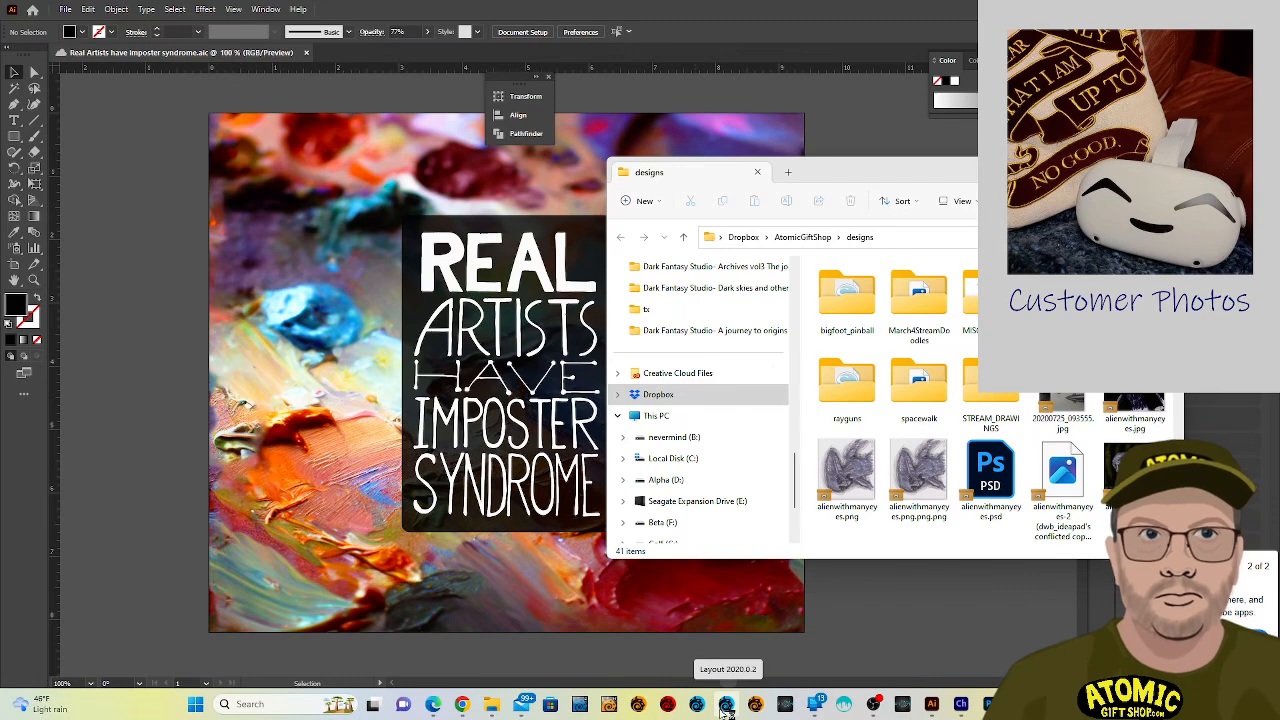
Launch LightWave Layout and load the recent scene product_Shots.lws, changing the content directory to its productShots folder.
{"action": "left_click", "coordinate": [726, 705]}
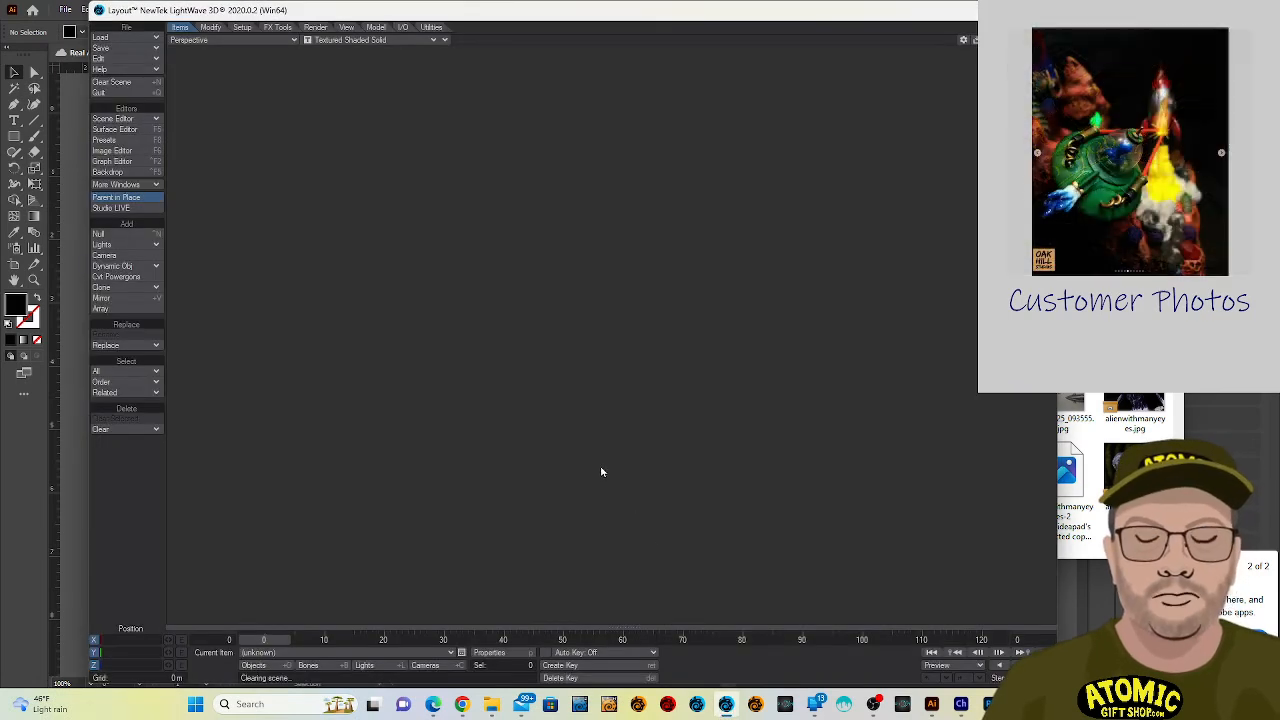
{"action": "left_click", "coordinate": [145, 38]}
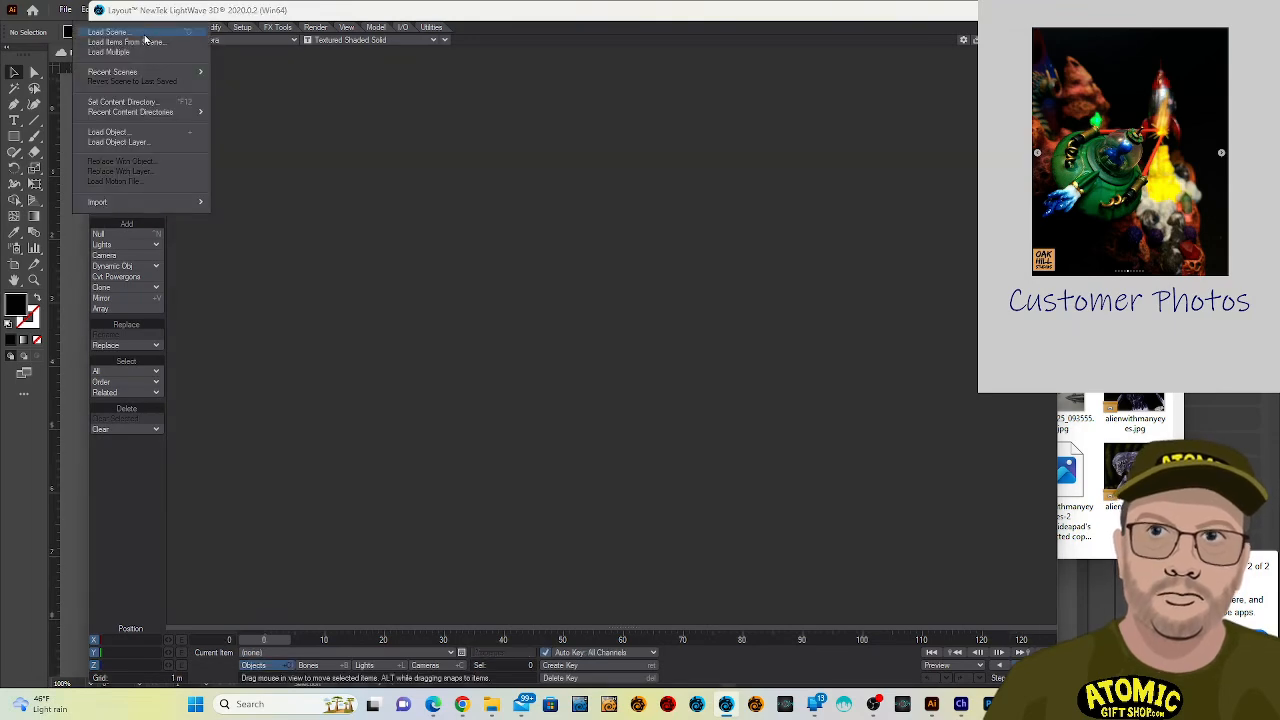
{"action": "mouse_move", "coordinate": [140, 76]}
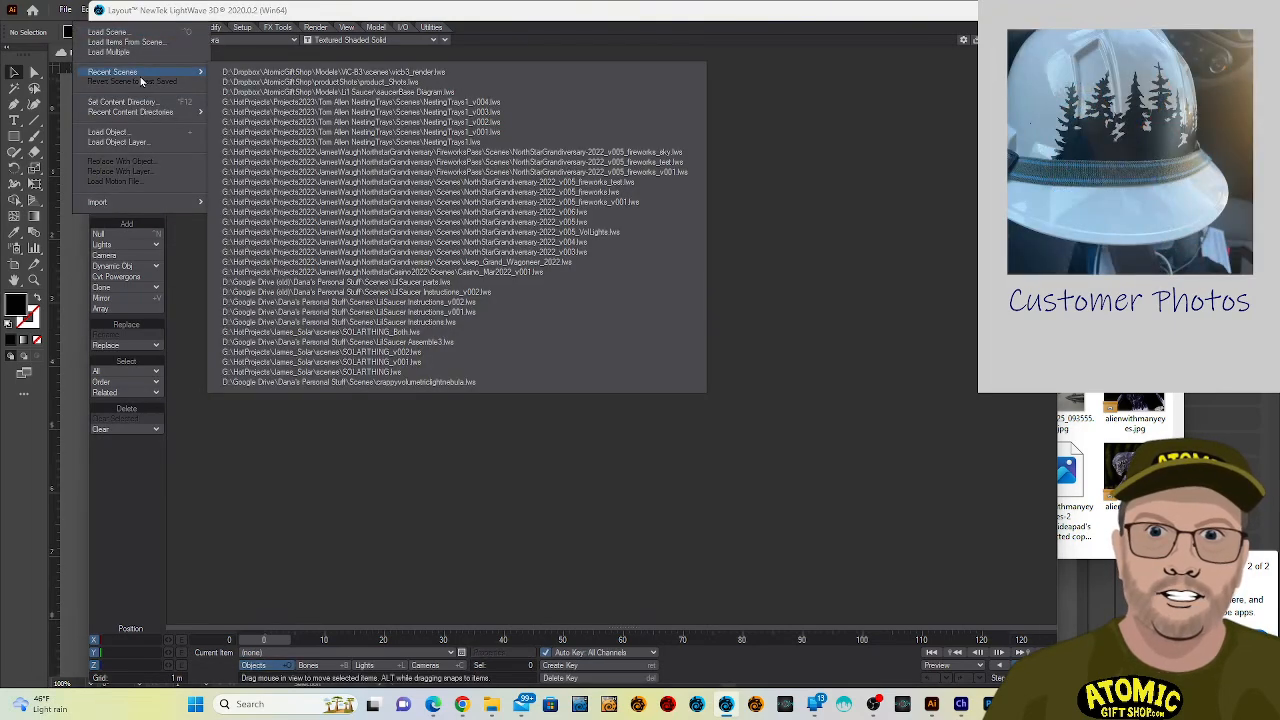
{"action": "left_click", "coordinate": [282, 82]}
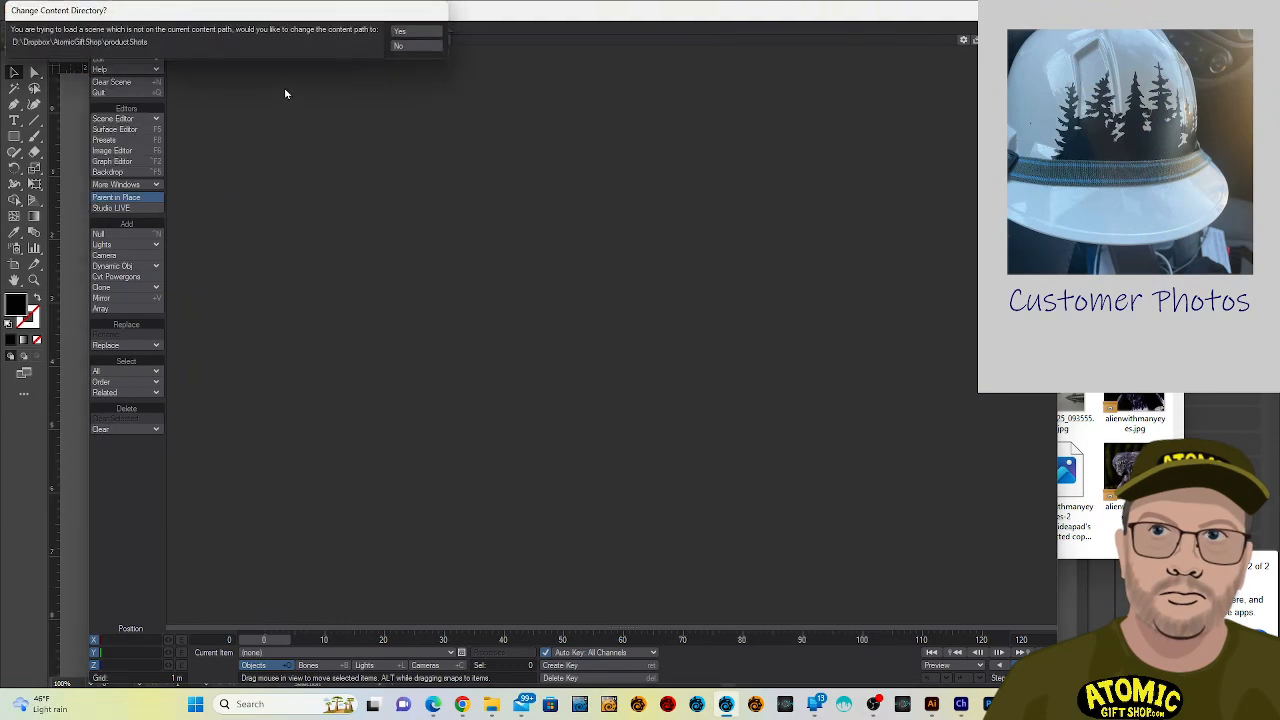
{"action": "left_click", "coordinate": [417, 33]}
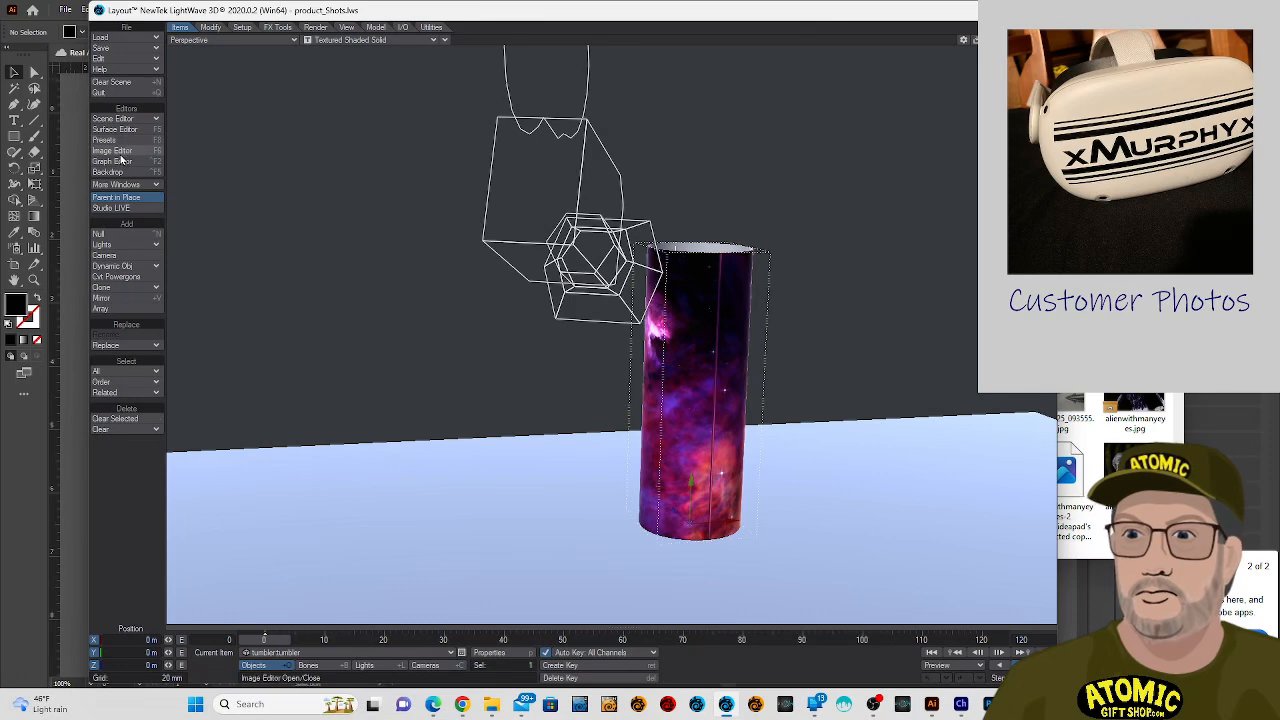
Start replacing the BrandonNebula-8bit with stars.jpg image in the Image Editor and browse to the AtomicGiftShop designs folder.
{"action": "left_click", "coordinate": [118, 151]}
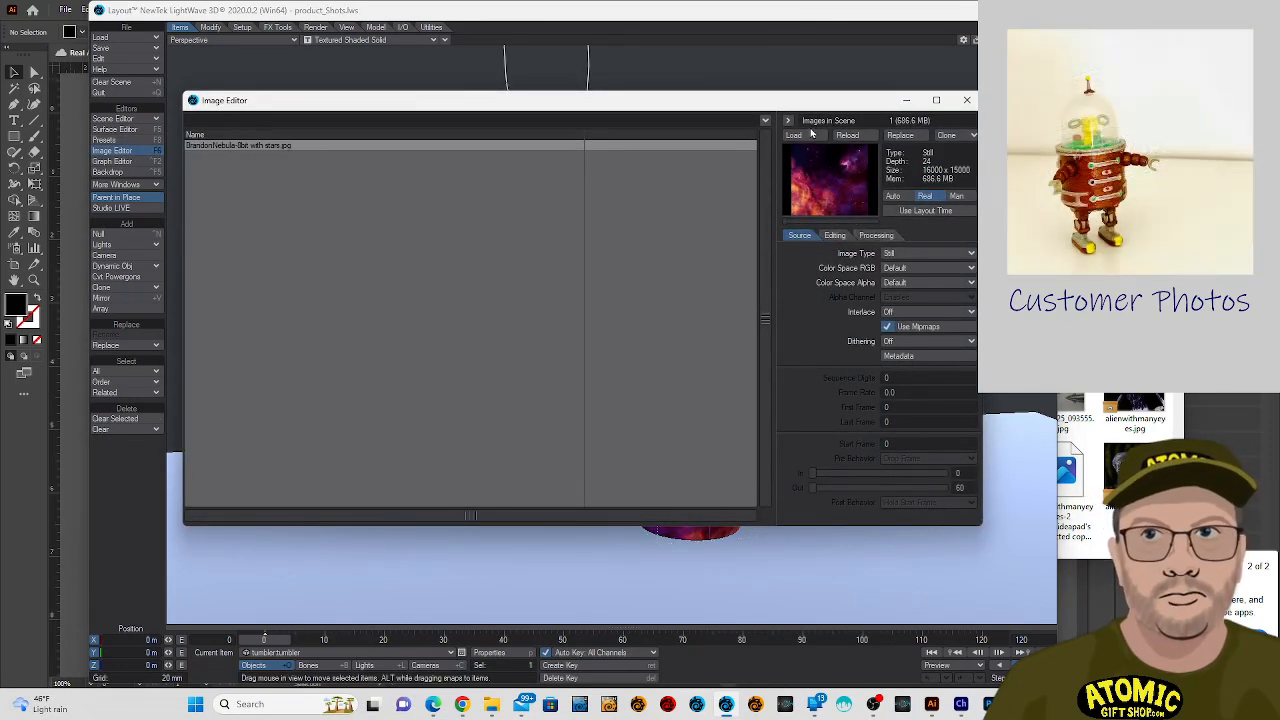
{"action": "left_click", "coordinate": [900, 135]}
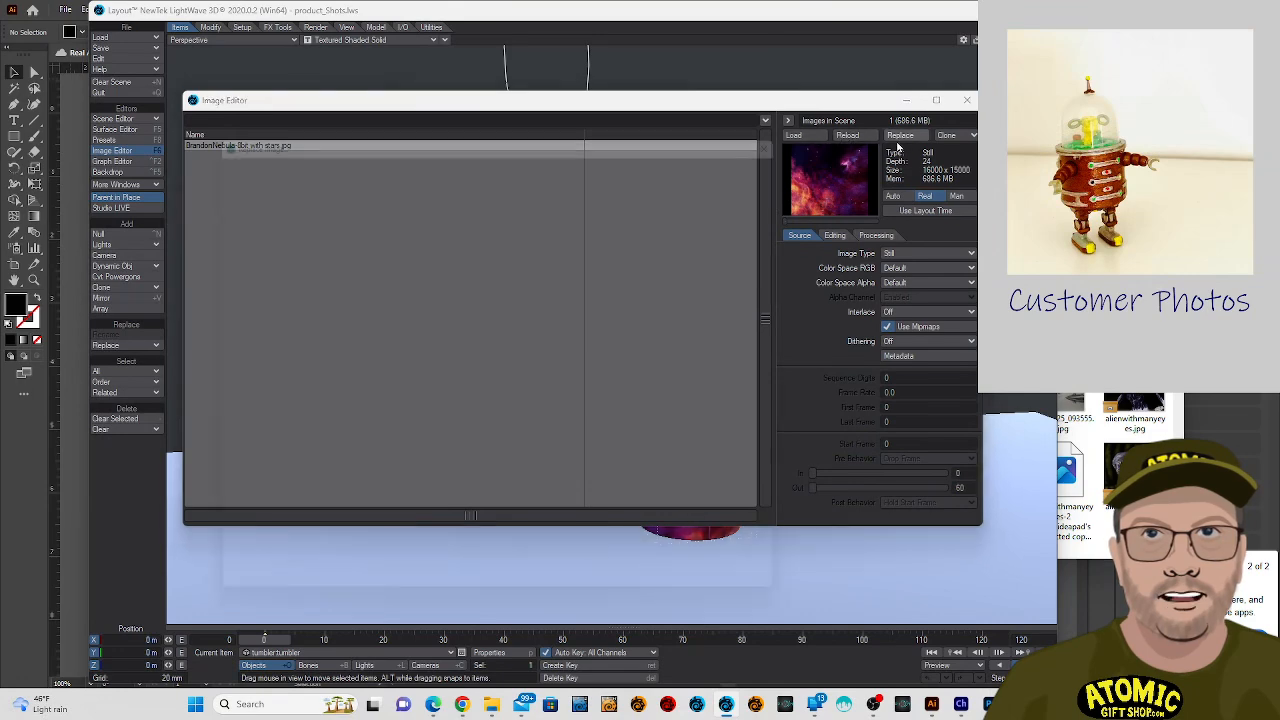
{"action": "left_click", "coordinate": [1110, 205]}
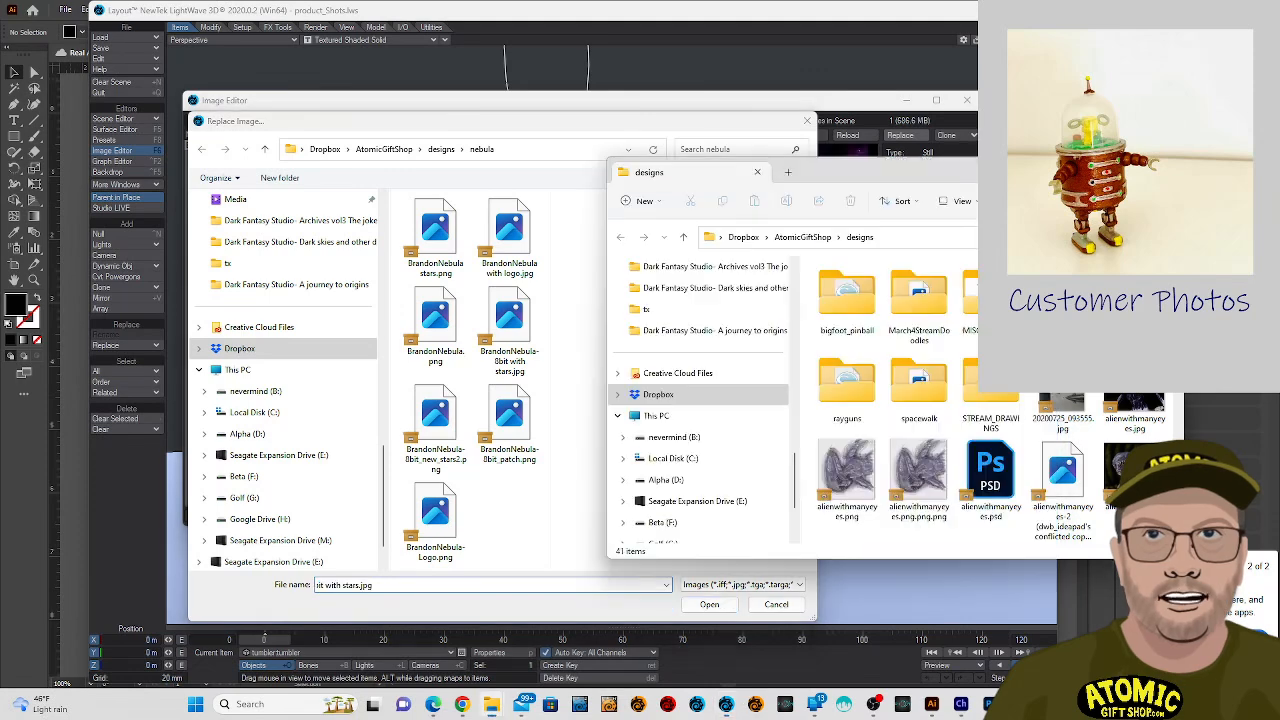
{"action": "left_click", "coordinate": [935, 241]}
{"action": "right_click", "coordinate": [935, 240]}
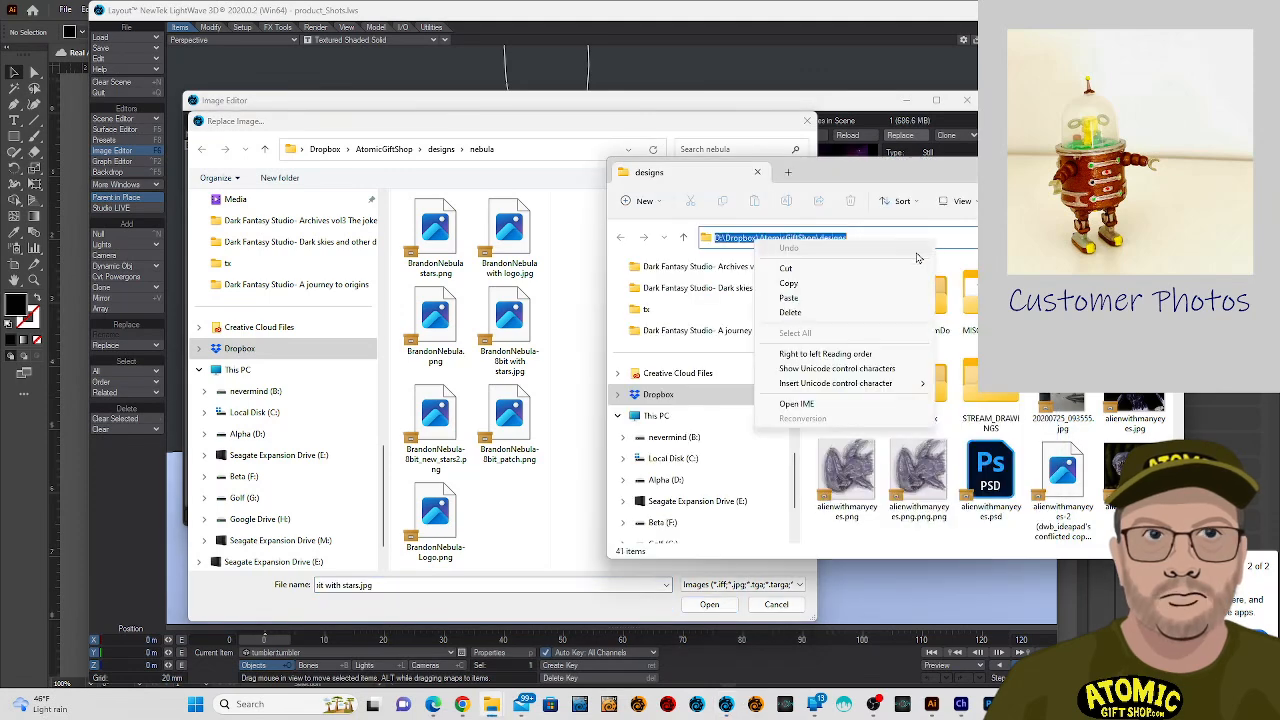
{"action": "left_click", "coordinate": [788, 283]}
{"action": "left_click", "coordinate": [471, 150]}
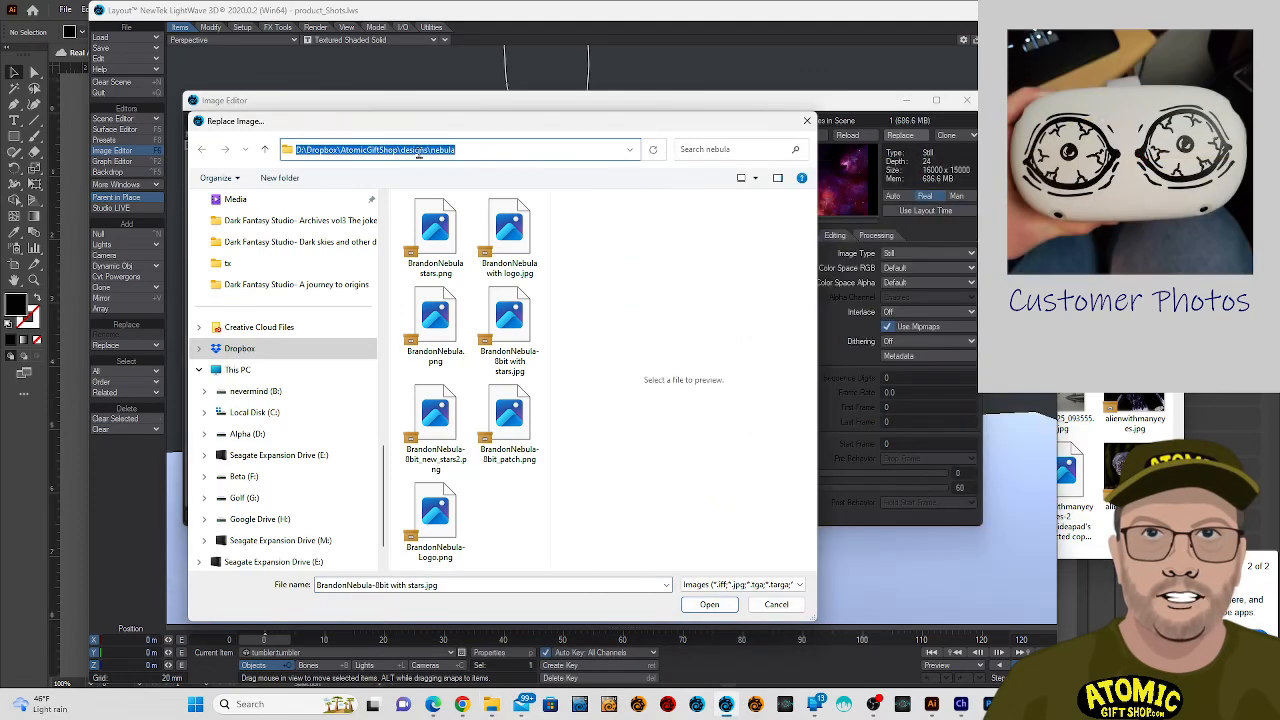
{"action": "left_click", "coordinate": [431, 152]}
{"action": "left_click_drag", "start_coordinate": [434, 151], "coordinate": [629, 239]}
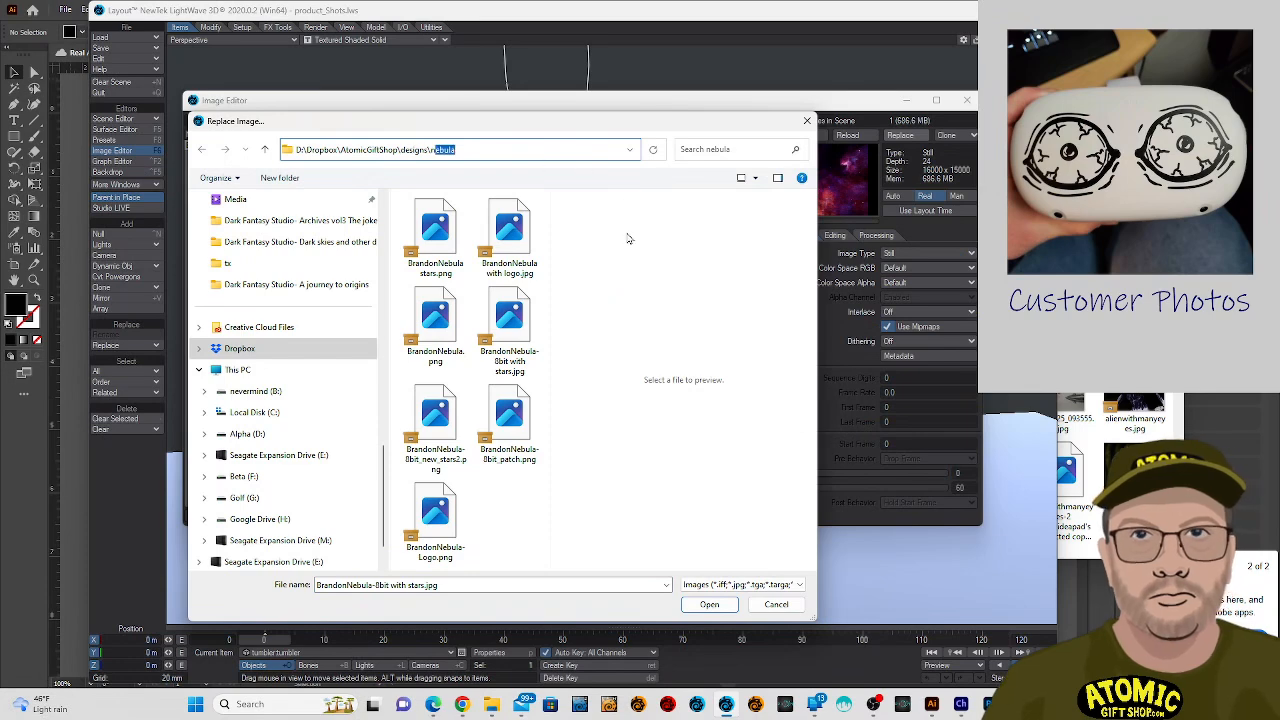
{"action": "key", "text": "BackSpace"}
{"action": "type", "text": "\\"}
{"action": "key", "text": "Return"}
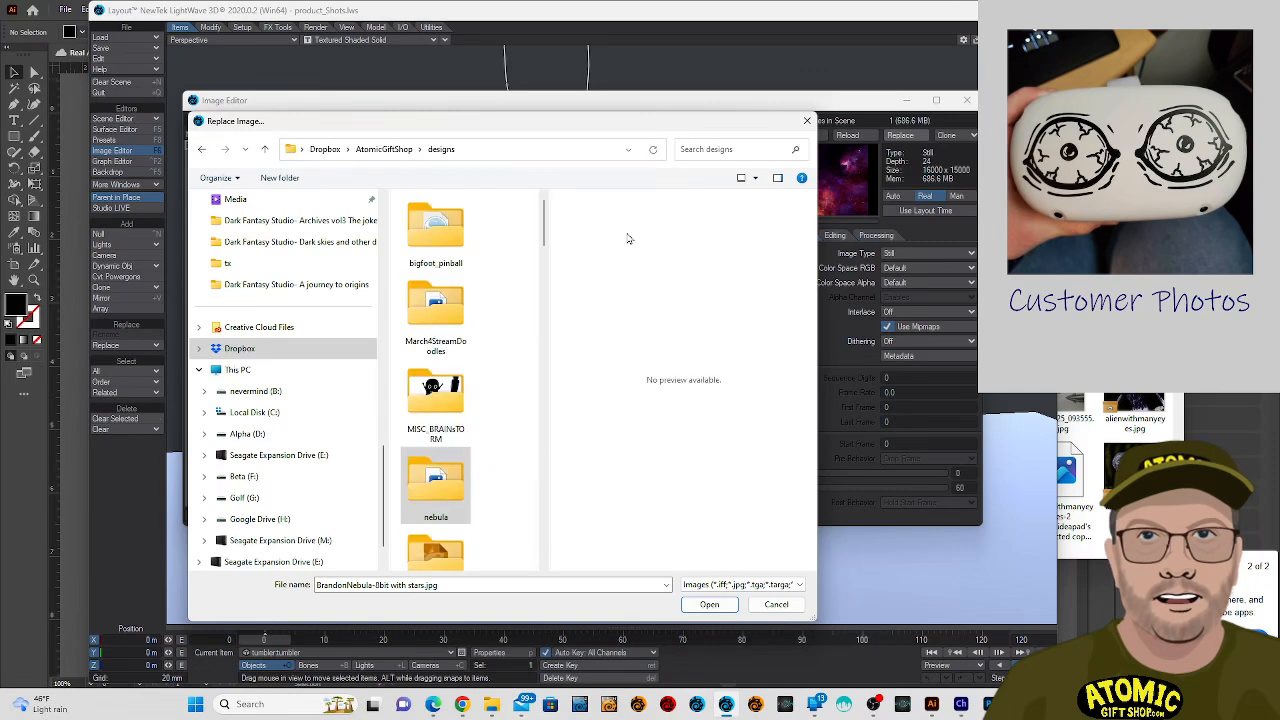
Look through the designs folder in the Replace Image dialog for the exported tumbler PNG, previewing tumbler.png.
{"action": "scroll", "coordinate": [508, 309], "scroll_direction": "down", "scroll_amount": 5}
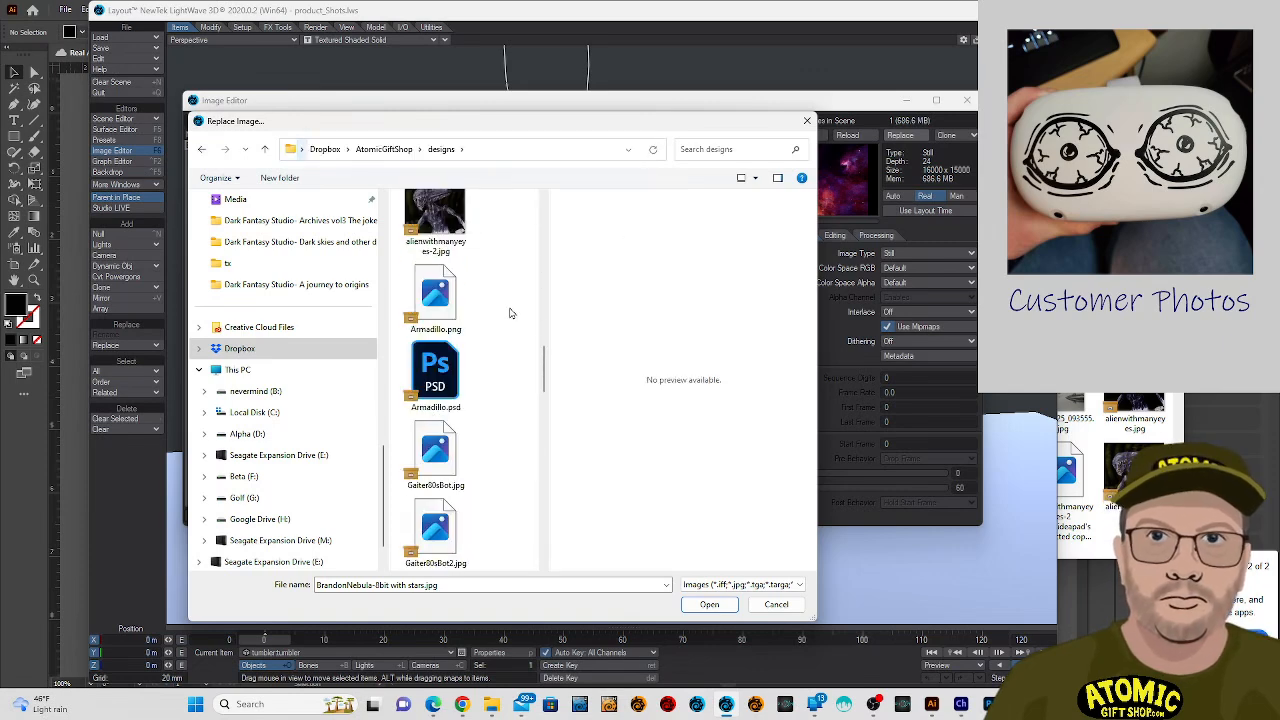
{"action": "scroll", "coordinate": [508, 313], "scroll_direction": "down", "scroll_amount": 10}
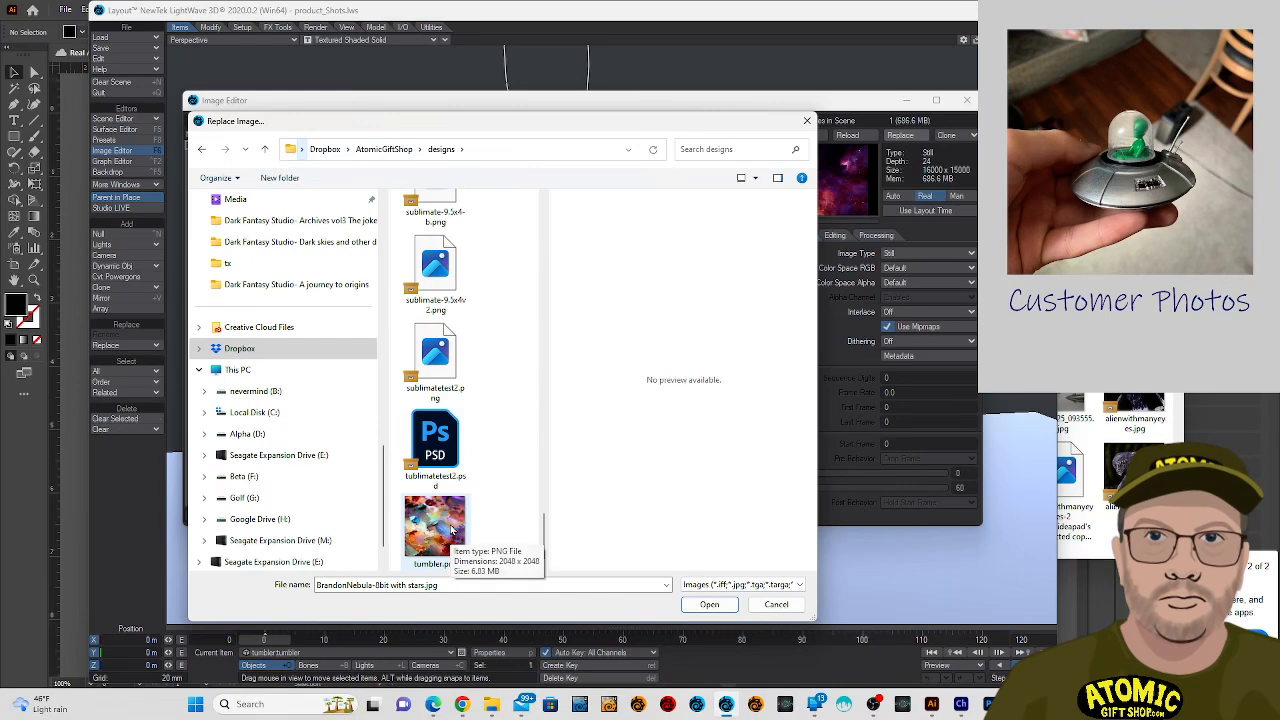
{"action": "left_click", "coordinate": [451, 531]}
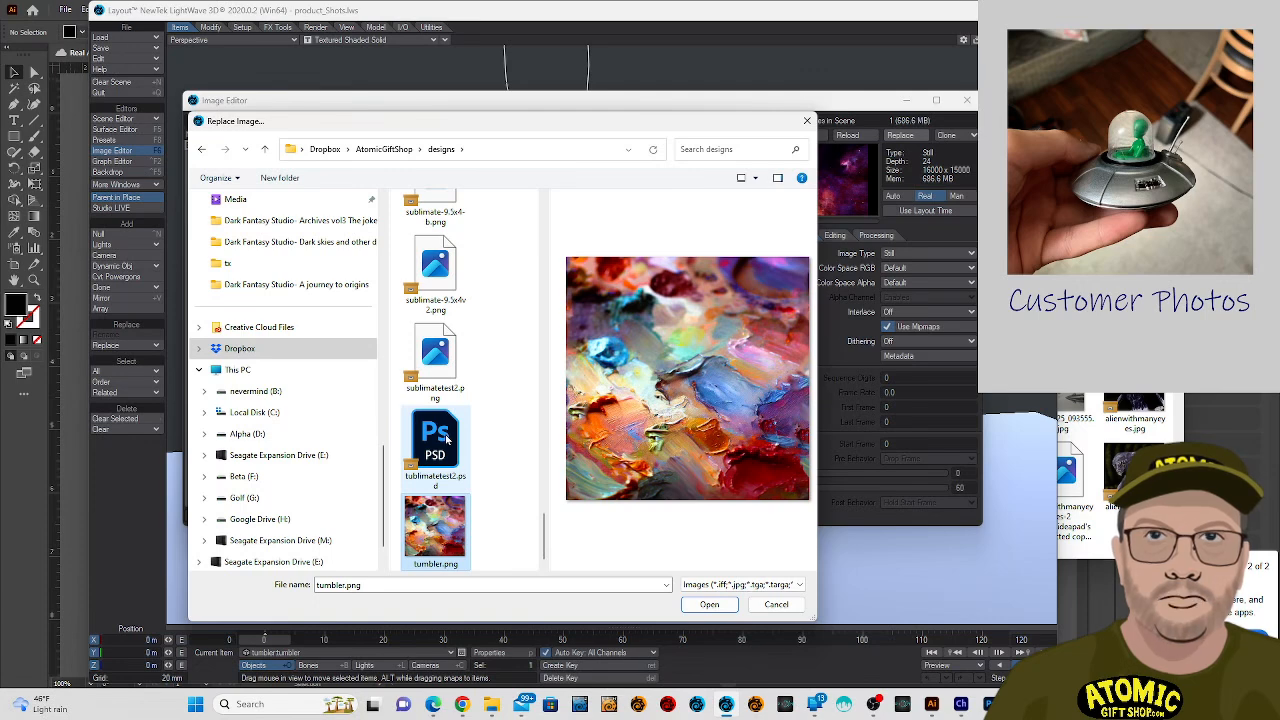
{"action": "scroll", "coordinate": [447, 438], "scroll_direction": "up", "scroll_amount": 10}
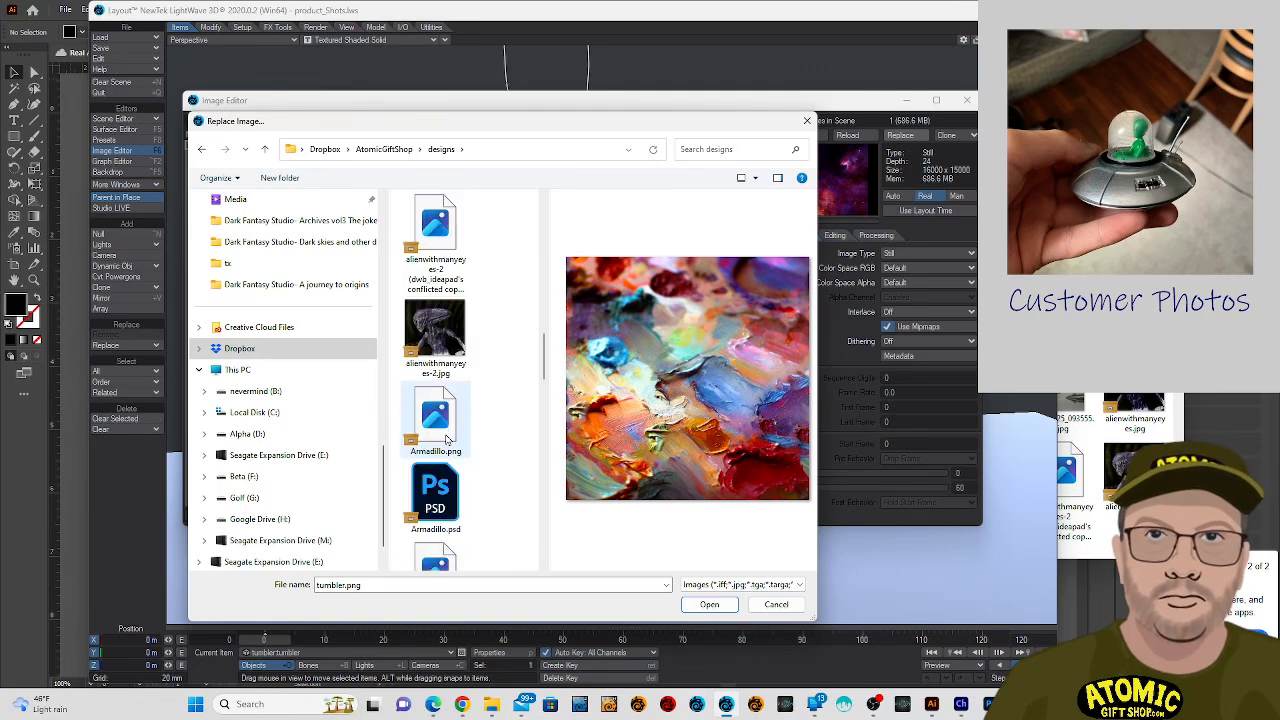
{"action": "scroll", "coordinate": [447, 438], "scroll_direction": "up", "scroll_amount": 3}
{"action": "scroll", "coordinate": [447, 438], "scroll_direction": "up", "scroll_amount": 3}
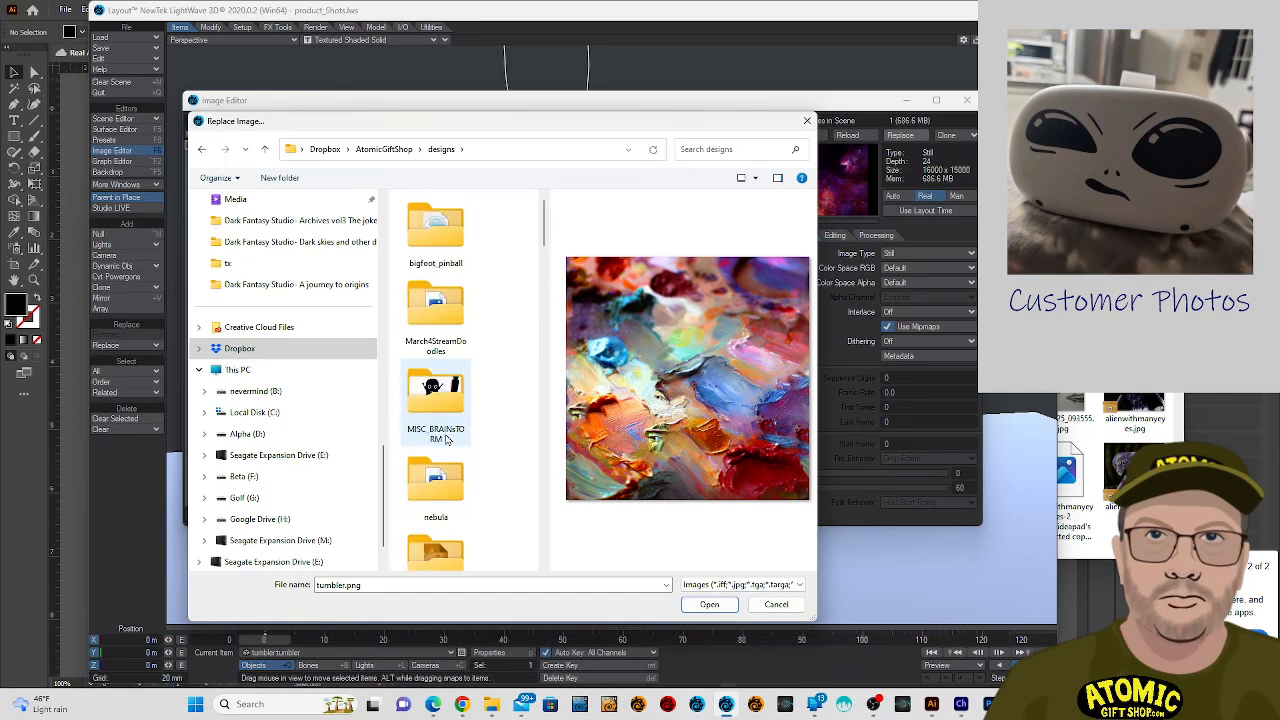
{"action": "scroll", "coordinate": [447, 438], "scroll_direction": "down", "scroll_amount": 2}
{"action": "scroll", "coordinate": [447, 440], "scroll_direction": "up", "scroll_amount": 2}
Switch to File Explorer and check the designs folder for the RealArtistsTumbler export.
{"action": "left_click", "coordinate": [491, 704]}
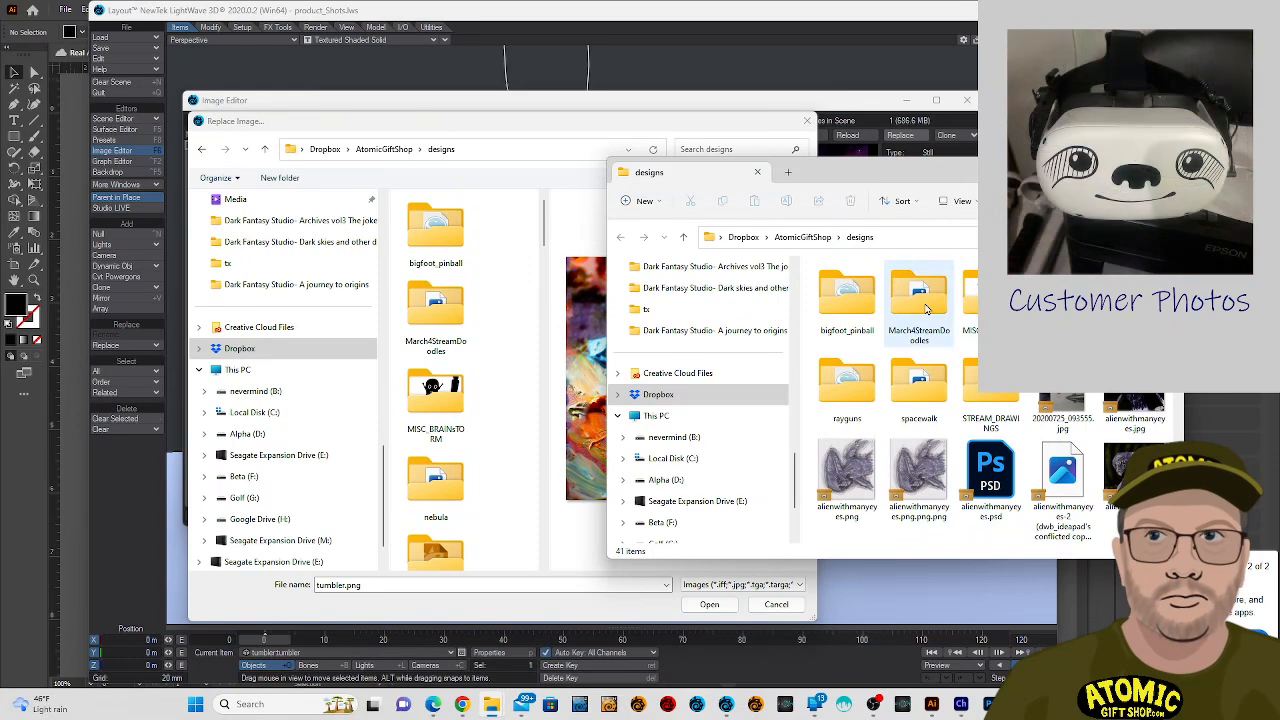
{"action": "scroll", "coordinate": [926, 309], "scroll_direction": "down", "scroll_amount": 5}
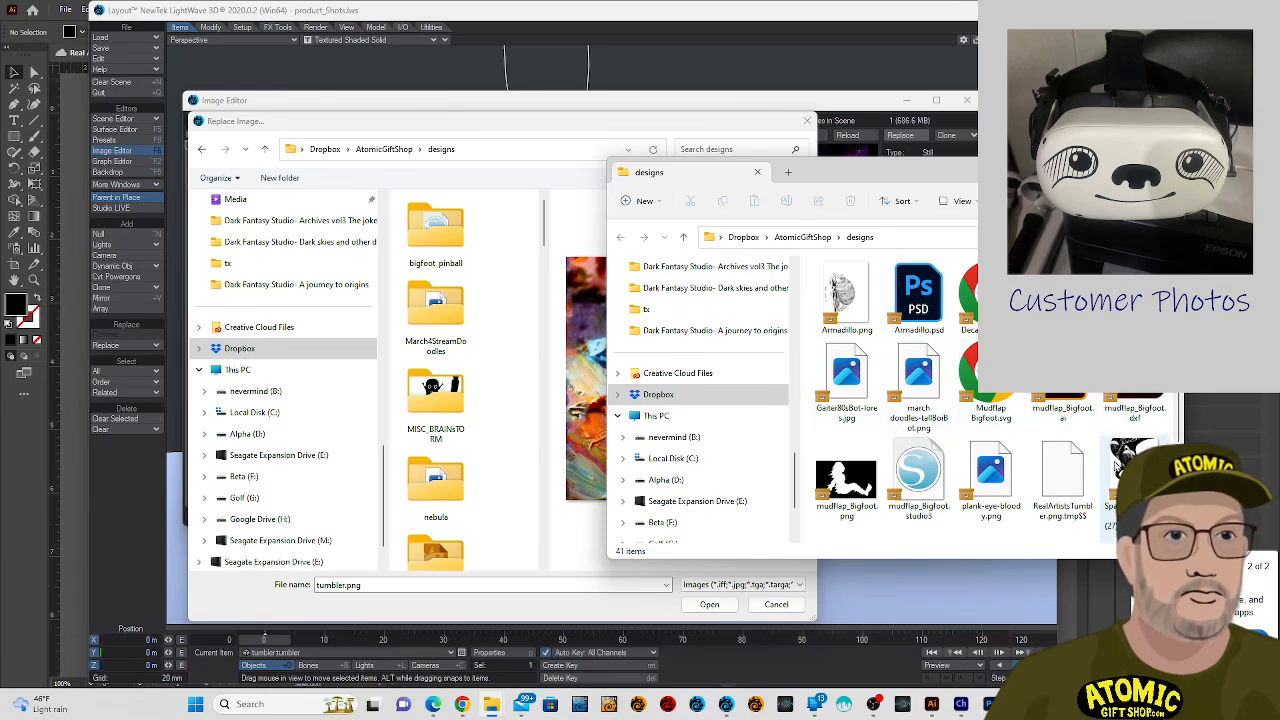
{"action": "scroll", "coordinate": [1063, 478], "scroll_direction": "down", "scroll_amount": 1}
{"action": "left_click", "coordinate": [1062, 372]}
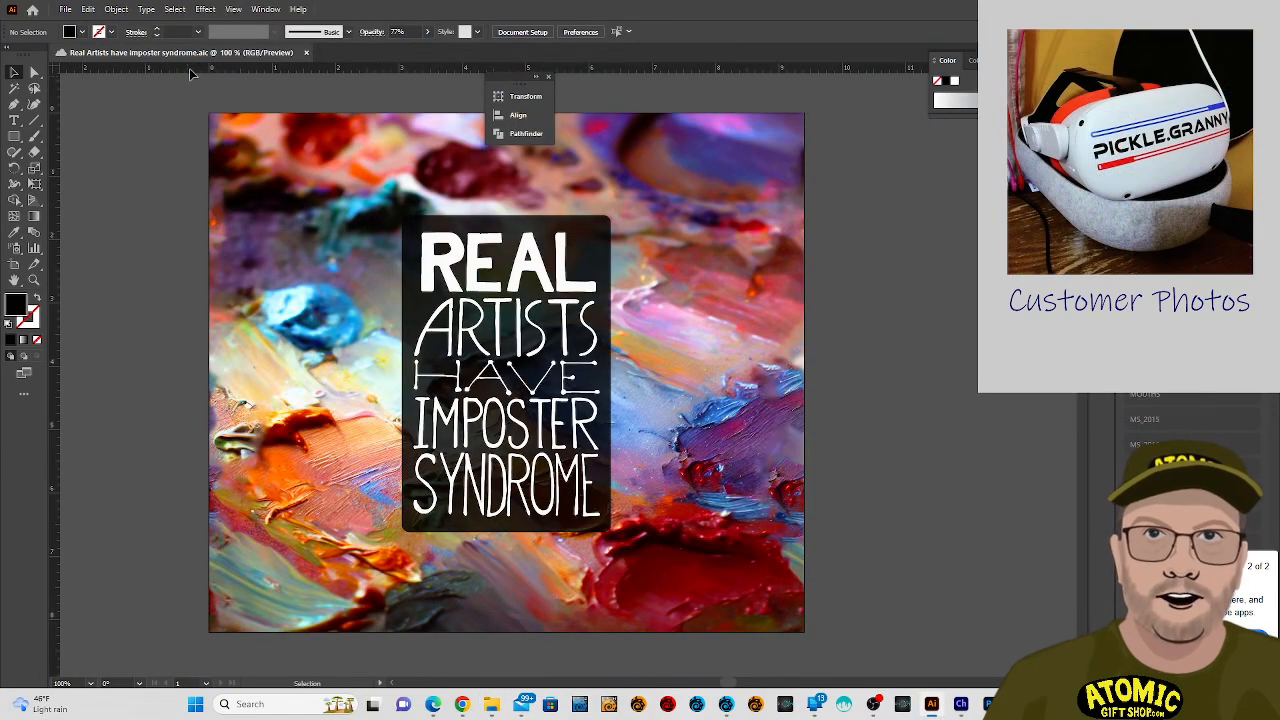
Switch to Illustrator and export the design as Real Artists have imposter syndrome.png at 72 ppi with a transparent background, declining the review link.
{"action": "left_click", "coordinate": [66, 9]}
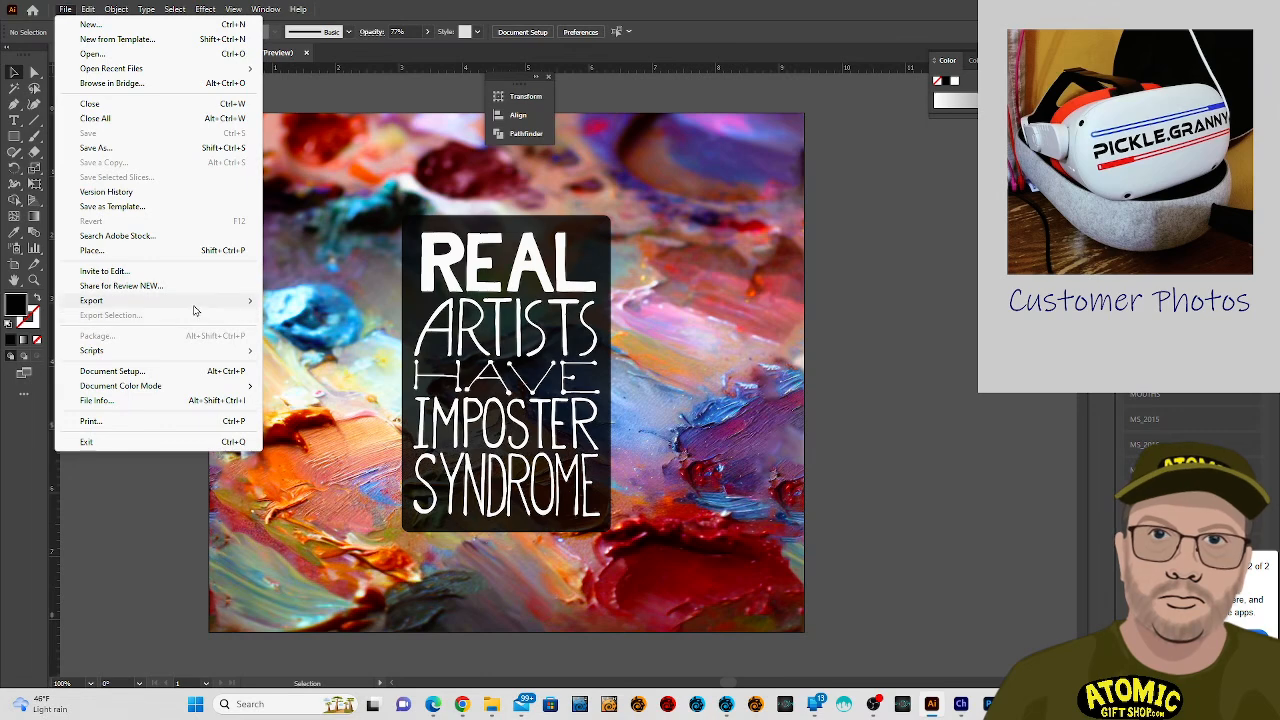
{"action": "mouse_move", "coordinate": [200, 302]}
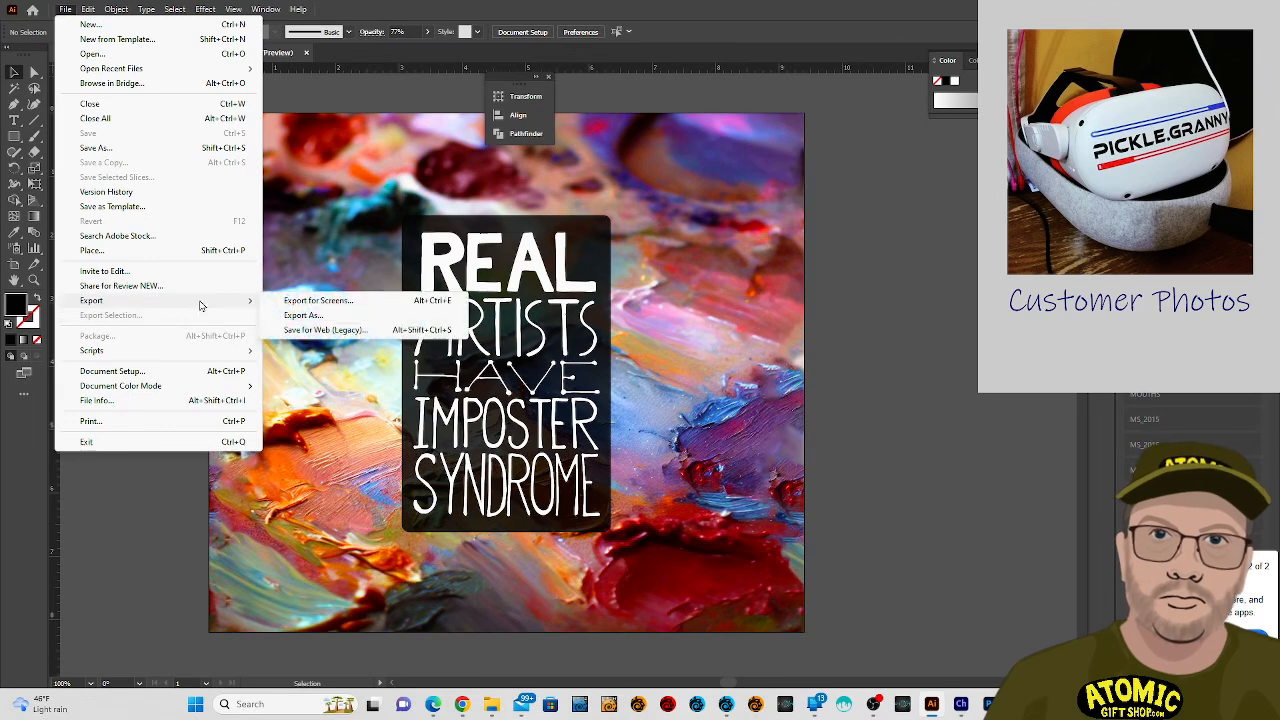
{"action": "left_click", "coordinate": [318, 316]}
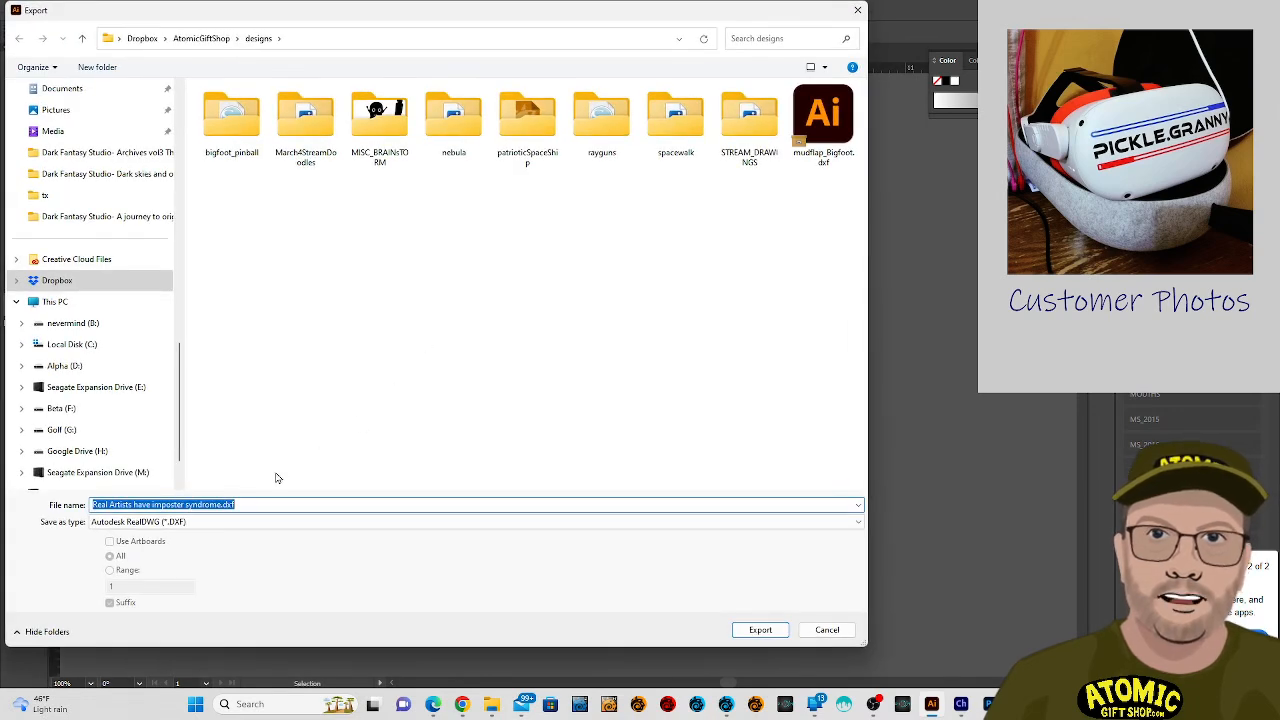
{"action": "left_click", "coordinate": [326, 524]}
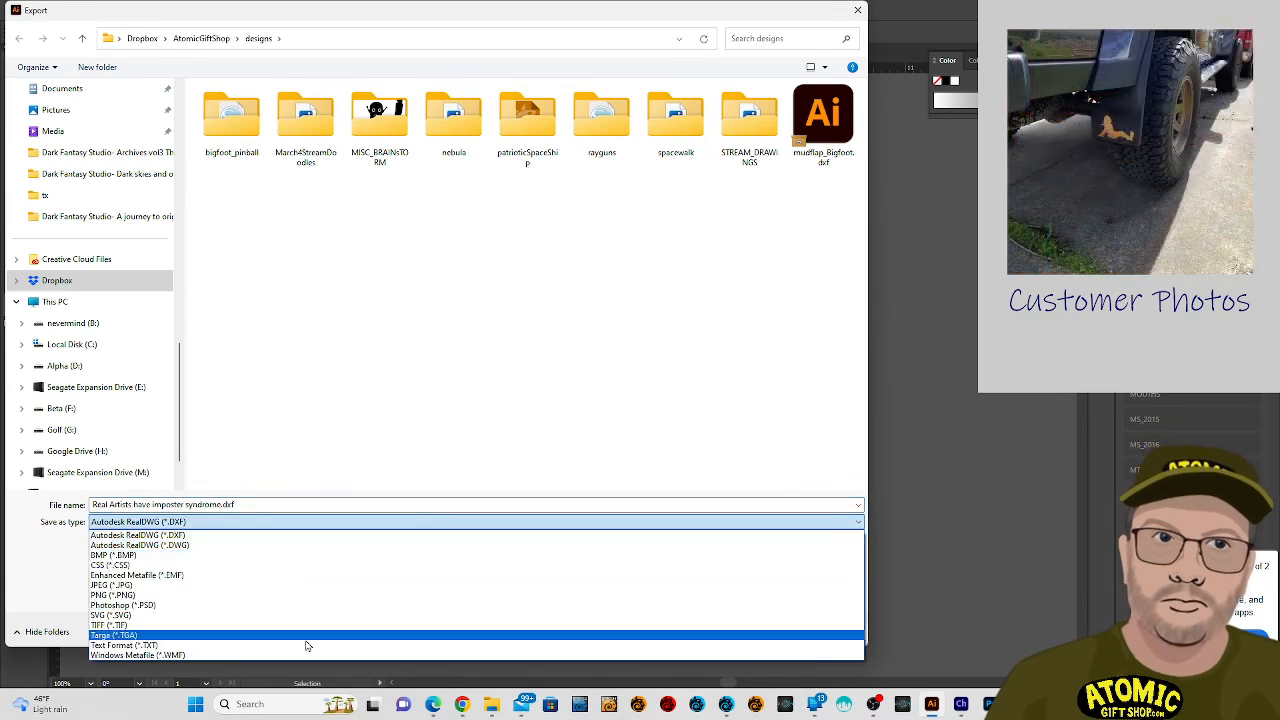
{"action": "left_click", "coordinate": [352, 595]}
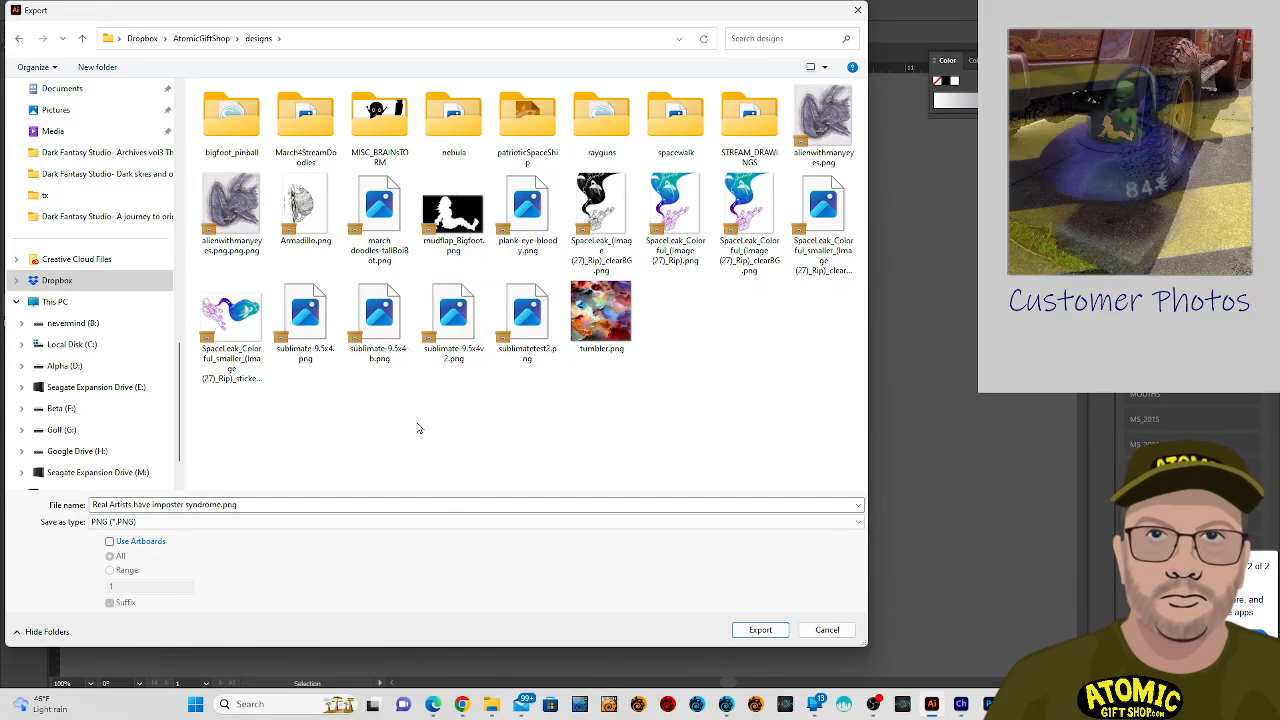
{"action": "left_click", "coordinate": [760, 631]}
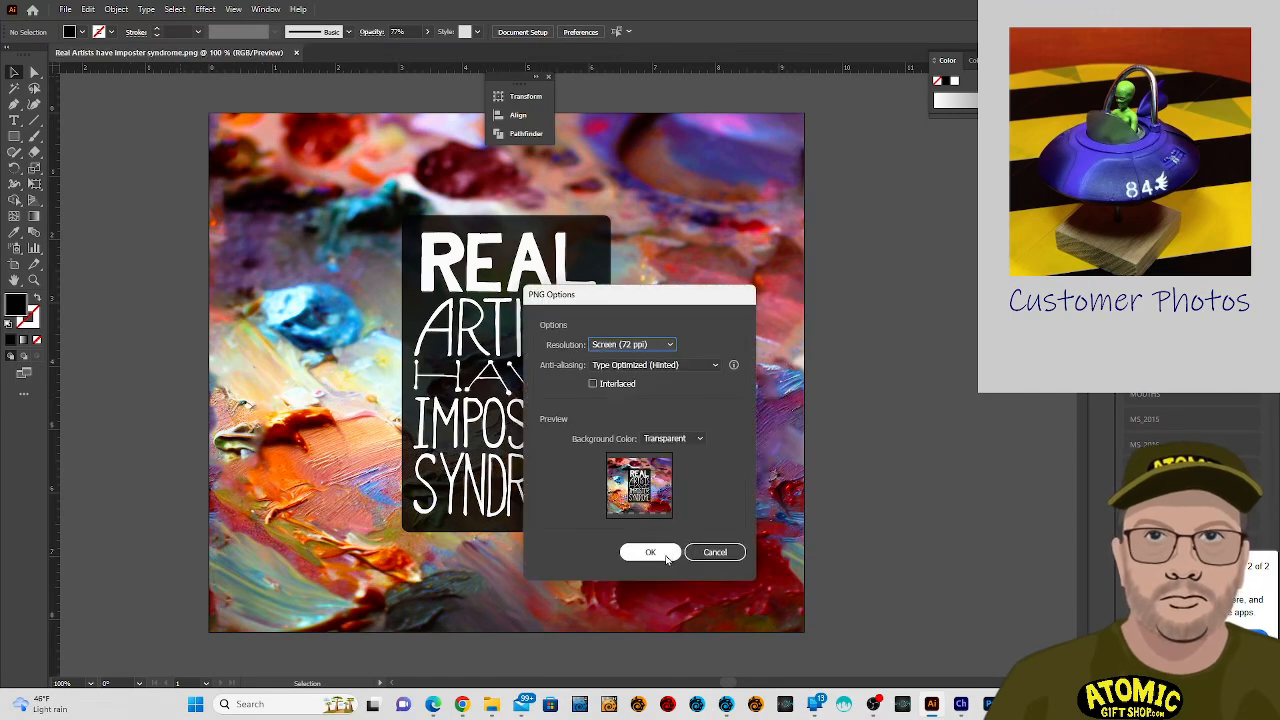
{"action": "left_click", "coordinate": [666, 554]}
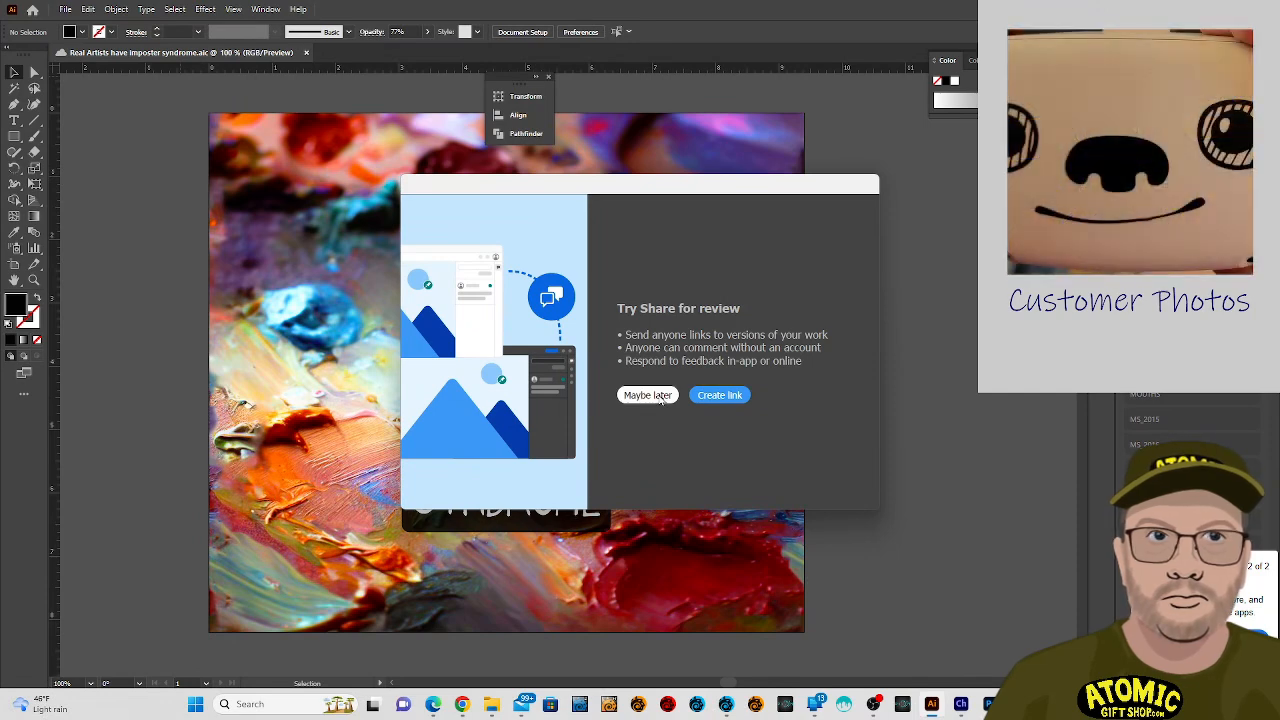
{"action": "left_click", "coordinate": [659, 395]}
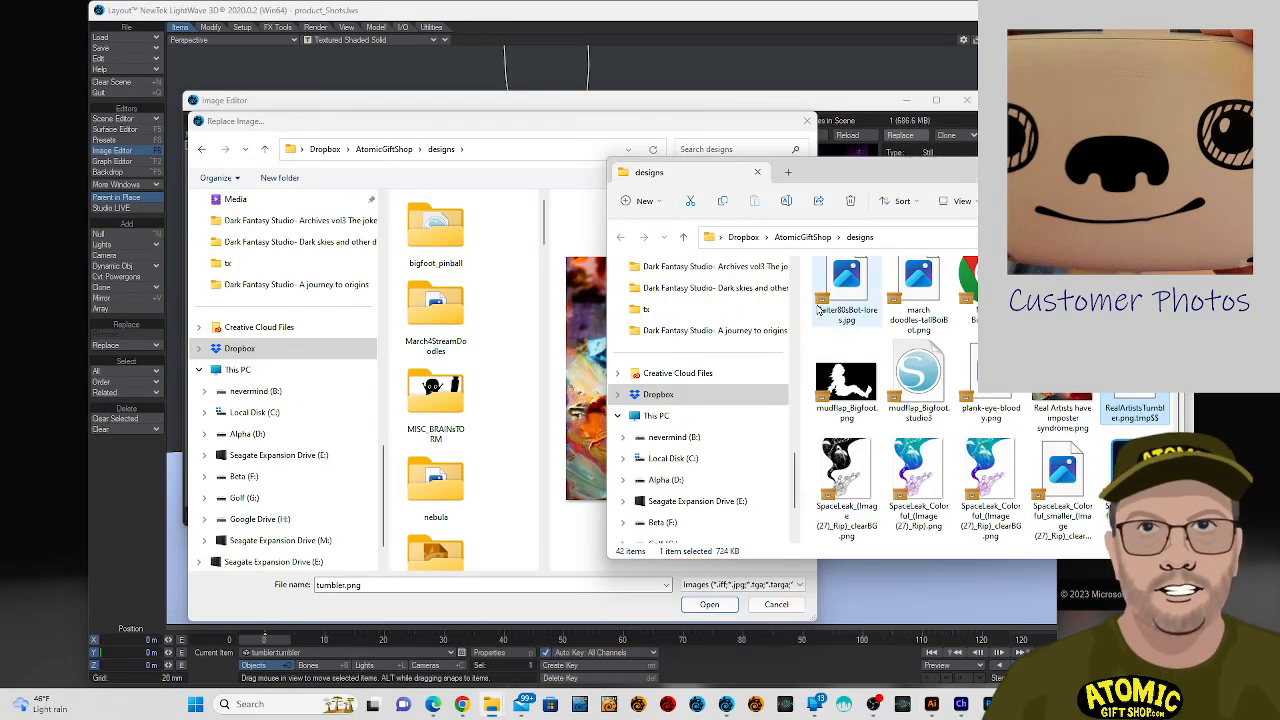
Return to the Replace Image dialog in LightWave Layout to choose the replacement image from the designs folder.
{"action": "left_click", "coordinate": [493, 450]}
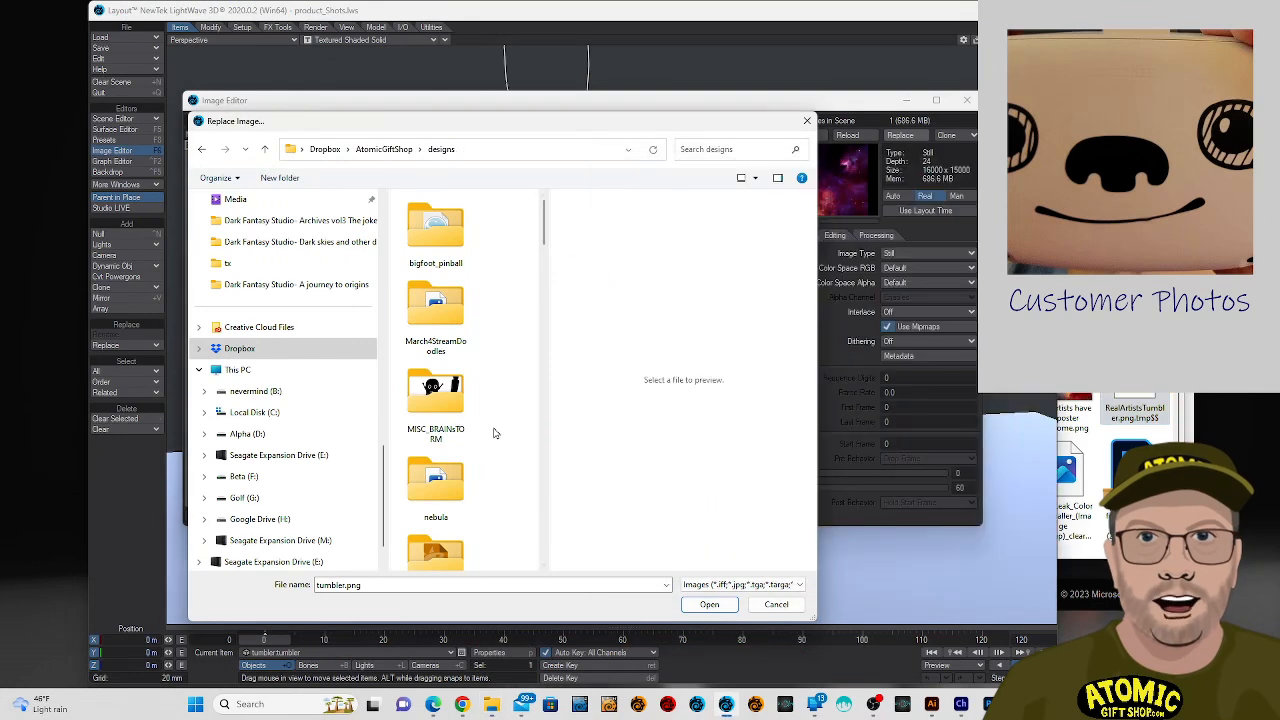
Replace the scene's nebula image with "Real Artists have imposter syndrome.png" from the designs folder.
{"action": "scroll", "coordinate": [493, 440], "scroll_direction": "down", "scroll_amount": 10}
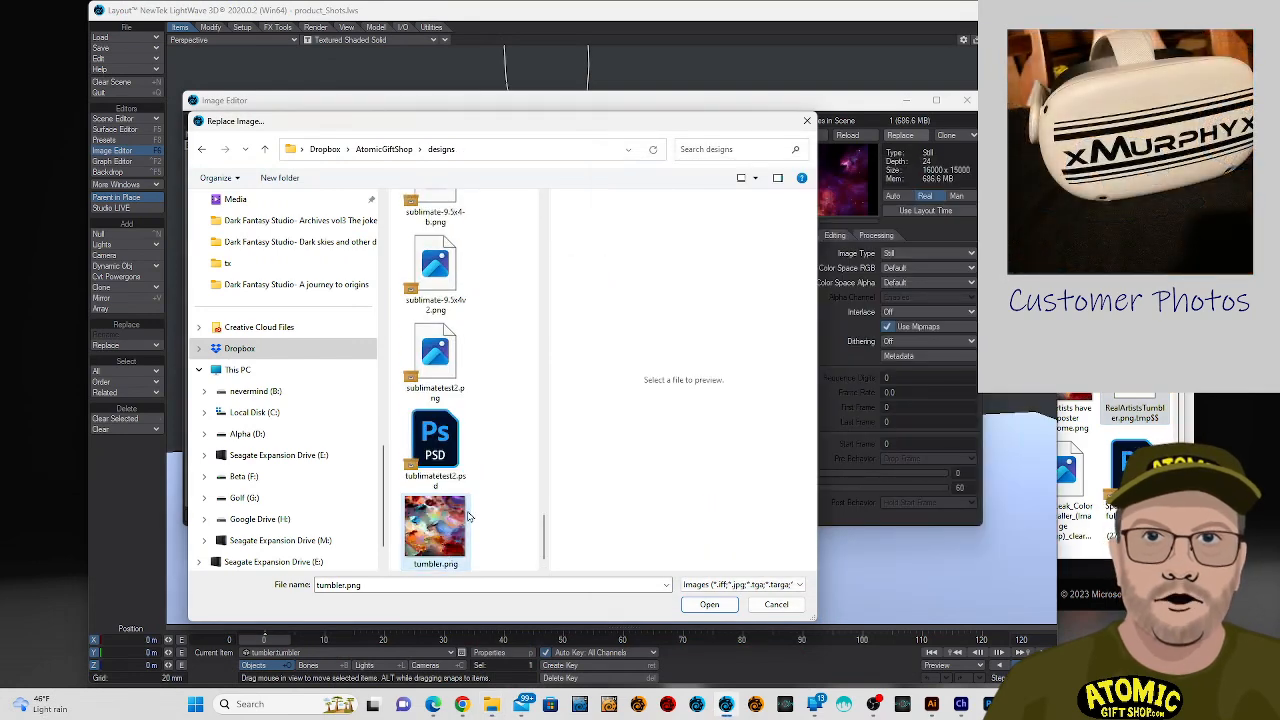
{"action": "scroll", "coordinate": [500, 460], "scroll_direction": "up", "scroll_amount": 10}
{"action": "right_click", "coordinate": [512, 475]}
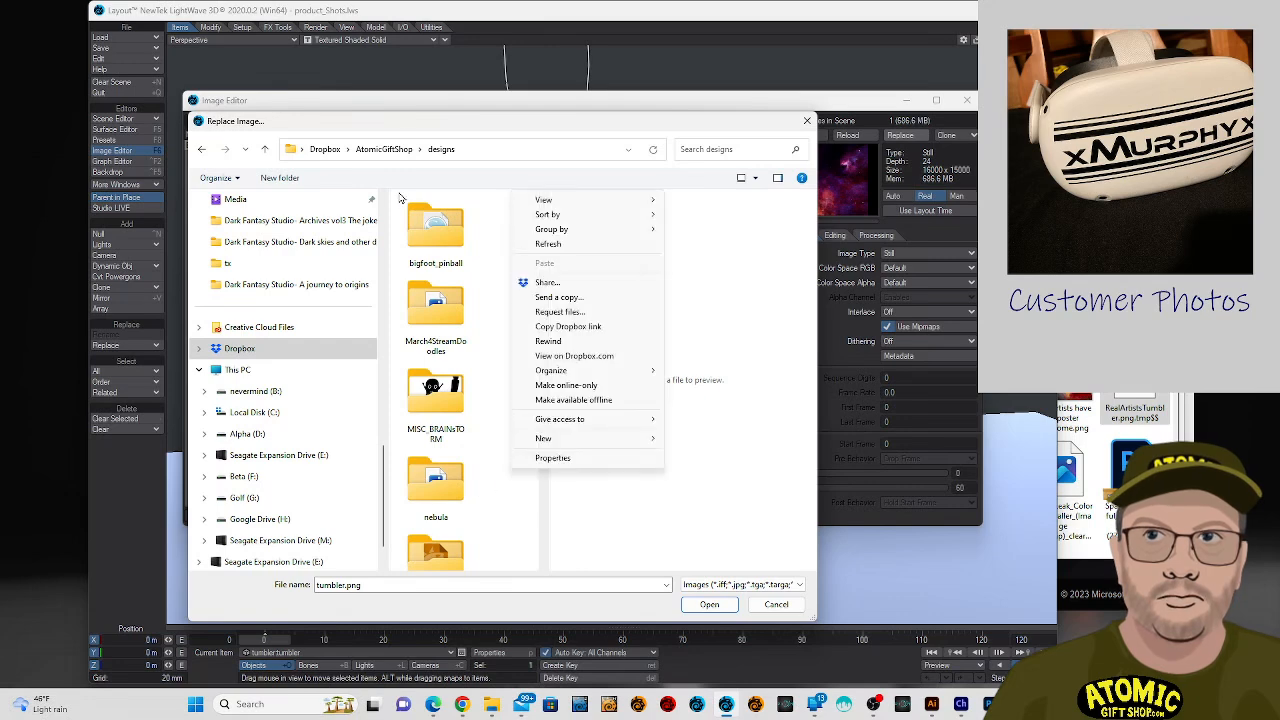
{"action": "key", "text": "Escape"}
{"action": "left_click", "coordinate": [384, 149]}
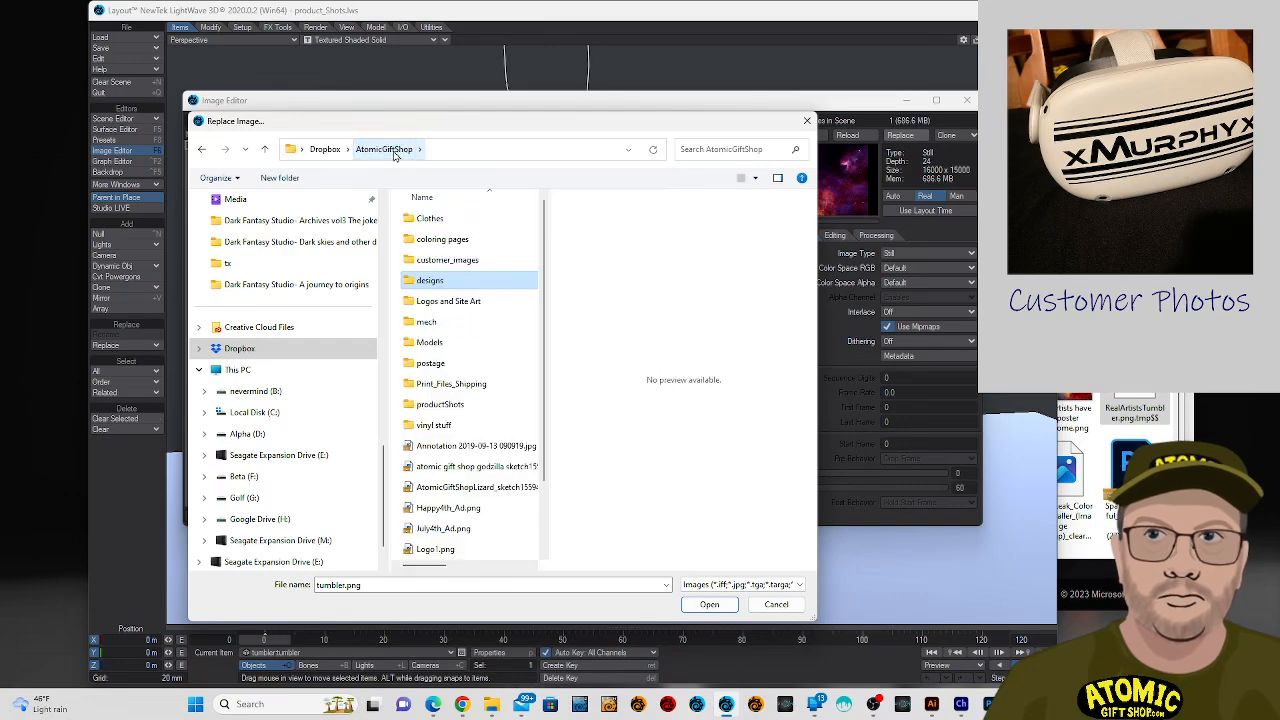
{"action": "double_click", "coordinate": [446, 282]}
{"action": "scroll", "coordinate": [482, 422], "scroll_direction": "down", "scroll_amount": 10}
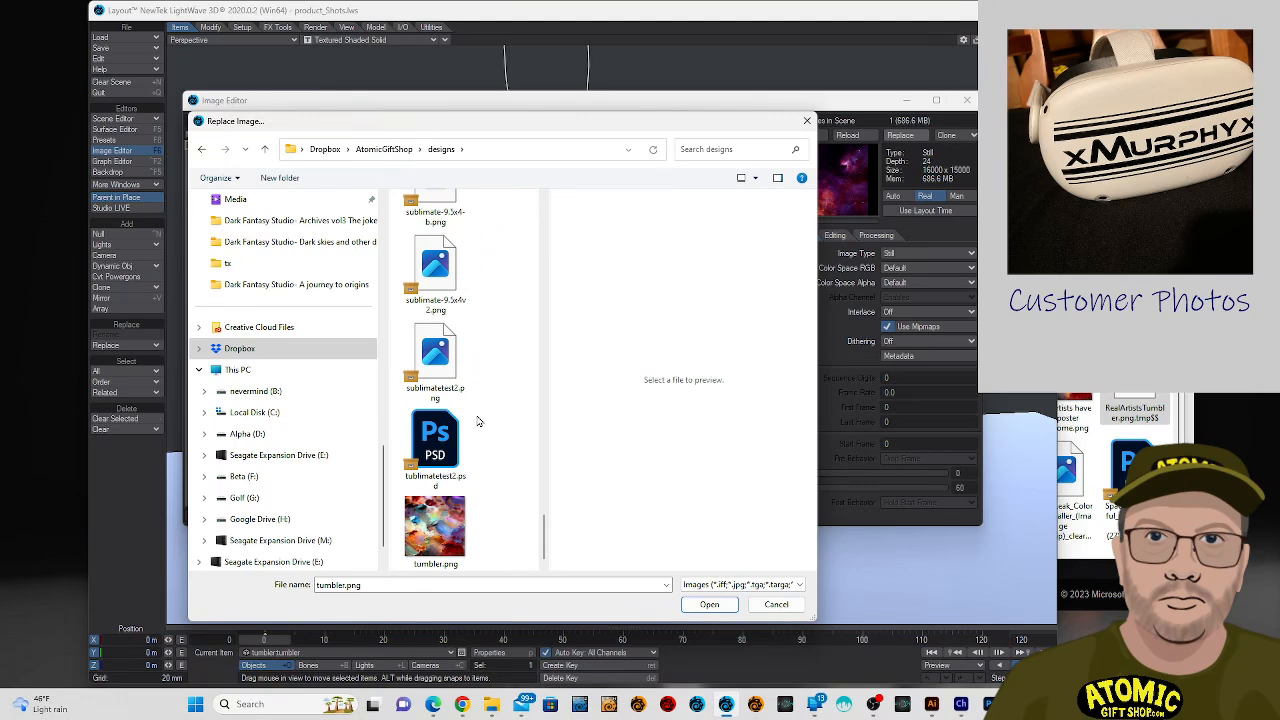
{"action": "scroll", "coordinate": [460, 435], "scroll_direction": "up", "scroll_amount": 3}
{"action": "scroll", "coordinate": [447, 447], "scroll_direction": "up", "scroll_amount": 3}
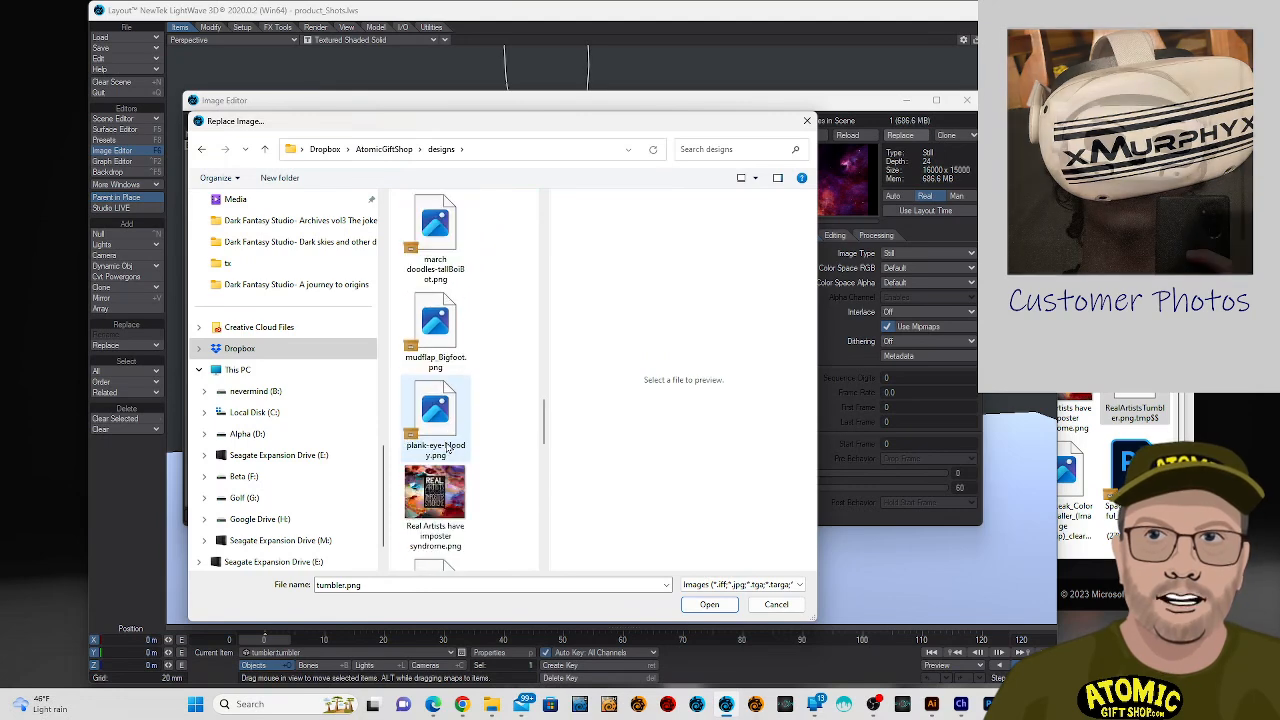
{"action": "left_click", "coordinate": [446, 484]}
{"action": "left_click", "coordinate": [709, 605]}
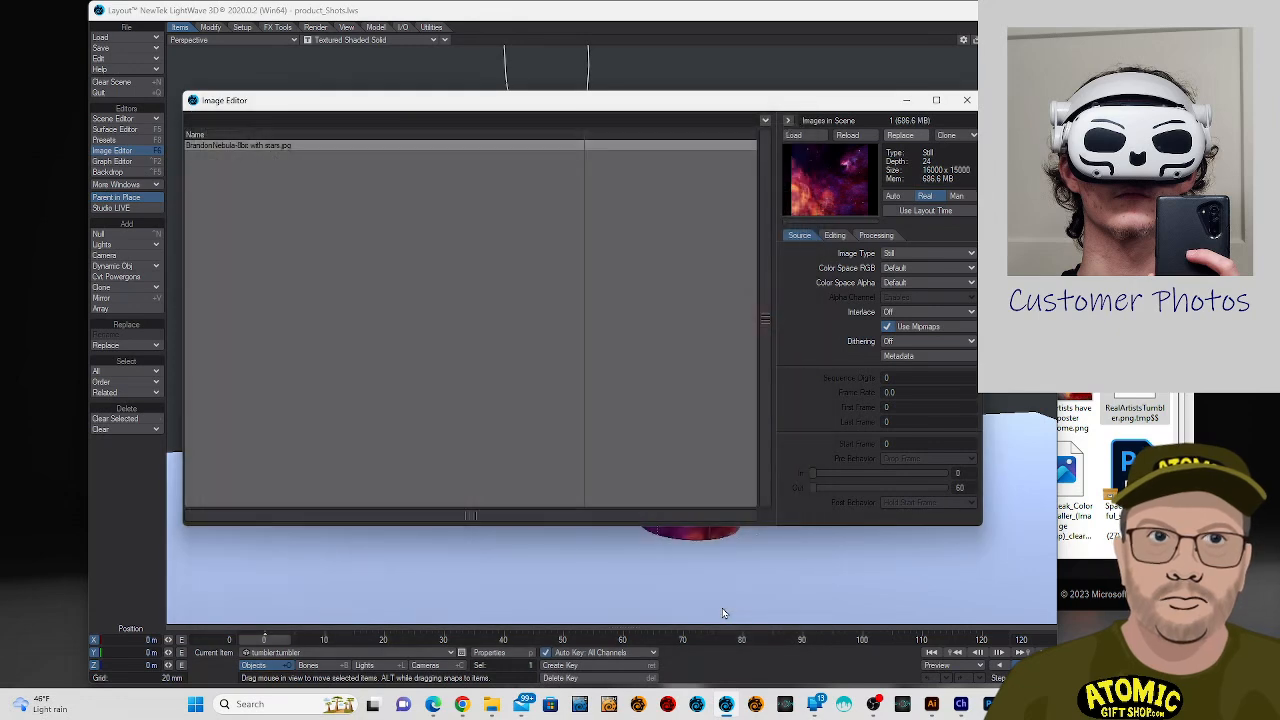
{"action": "left_click", "coordinate": [966, 101]}
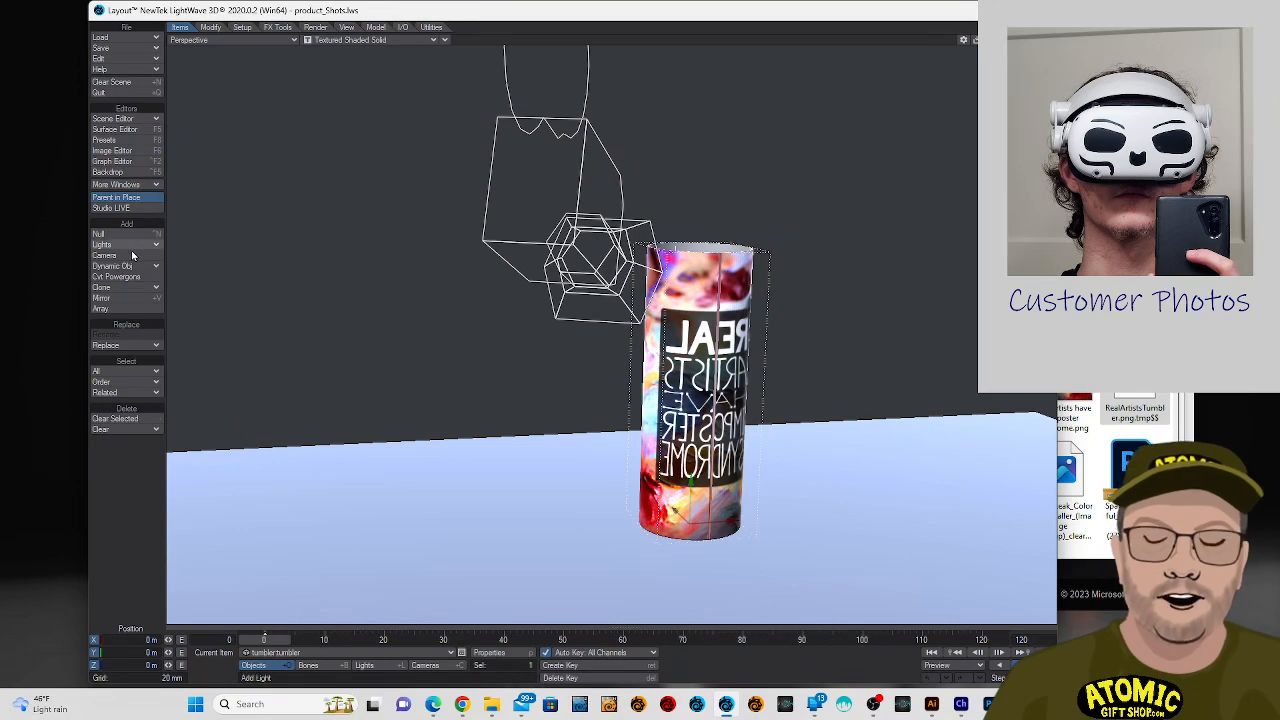
Examine the replaced image's settings and available processing filters in the Image Editor.
{"action": "left_click", "coordinate": [131, 152]}
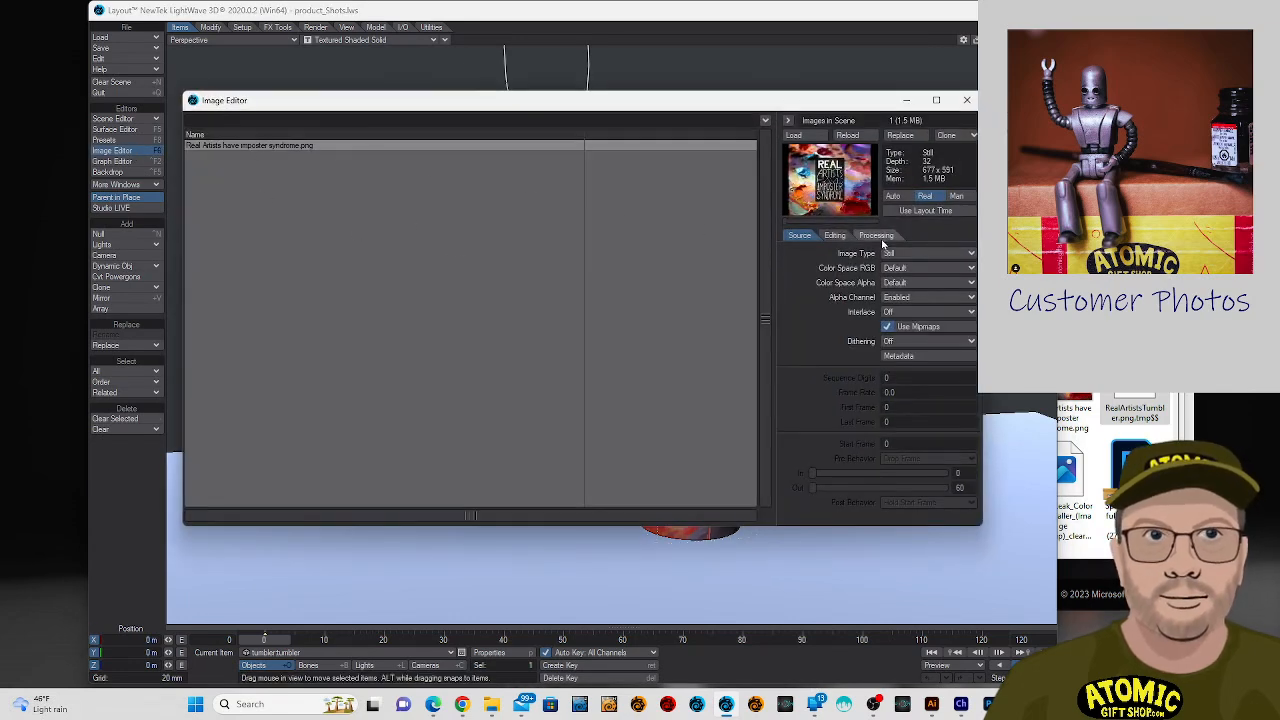
{"action": "left_click", "coordinate": [970, 101]}
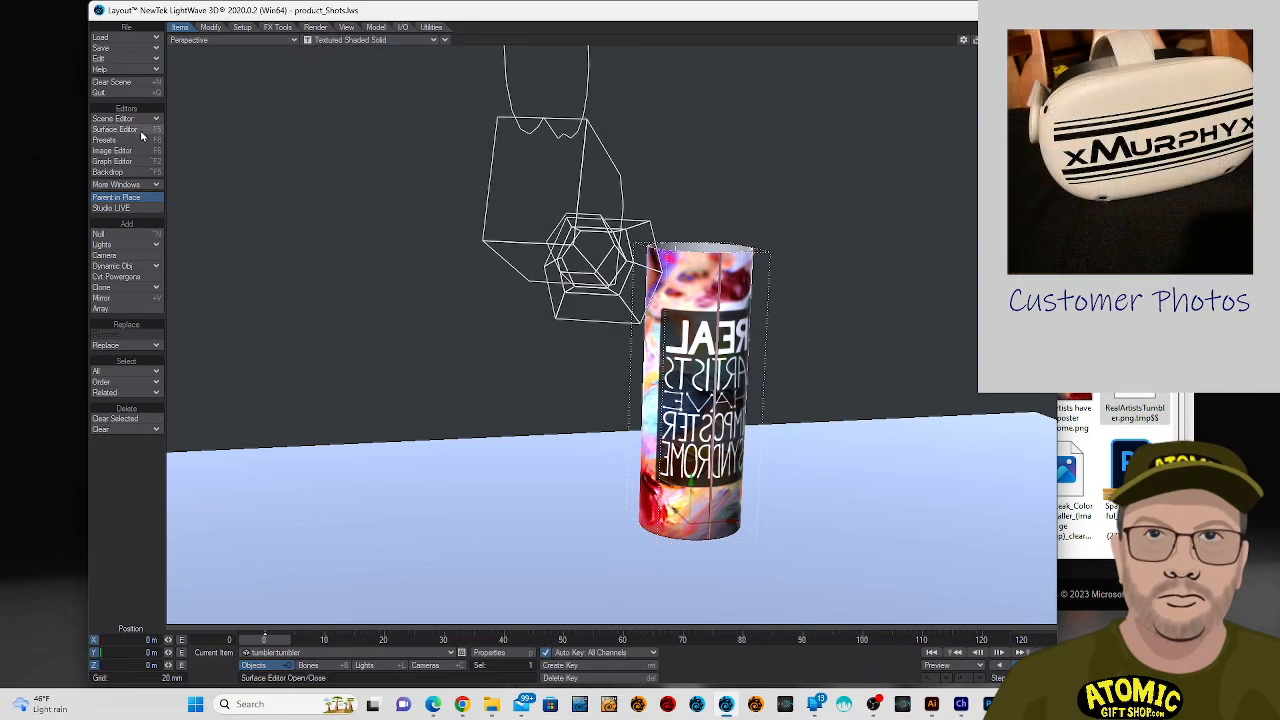
{"action": "left_click", "coordinate": [113, 150]}
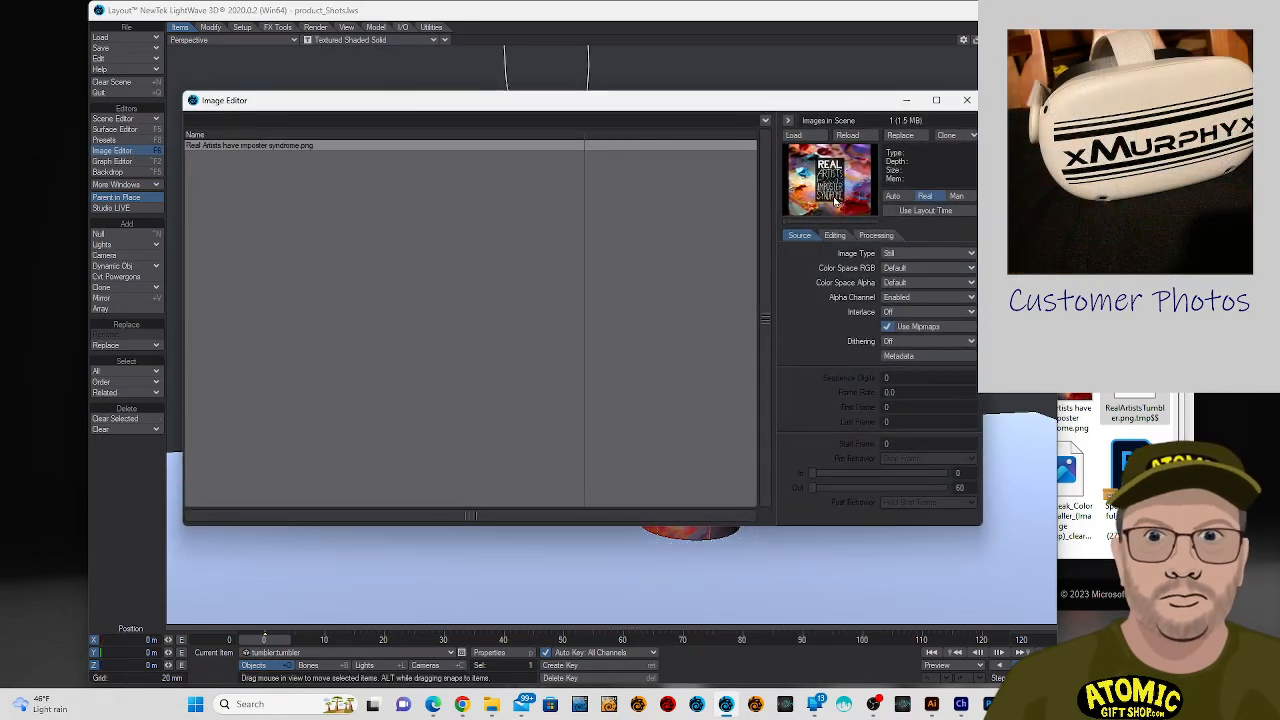
{"action": "left_click", "coordinate": [876, 235]}
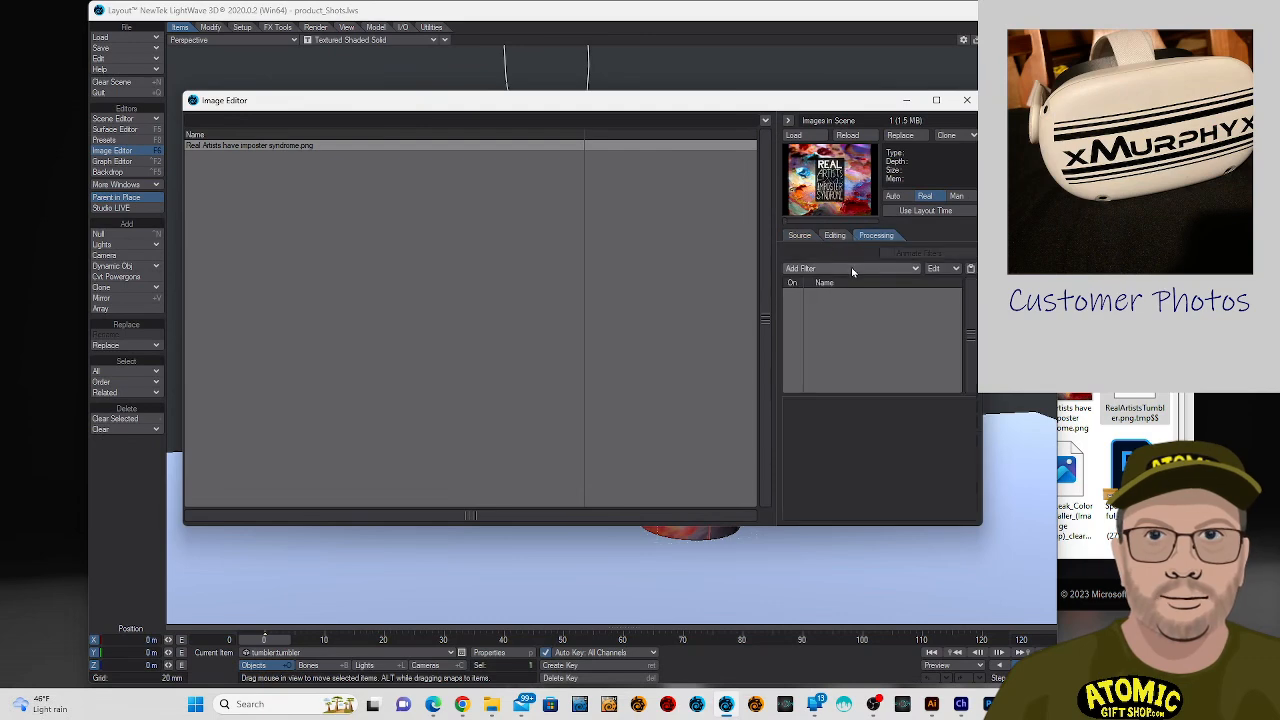
{"action": "left_click", "coordinate": [852, 270]}
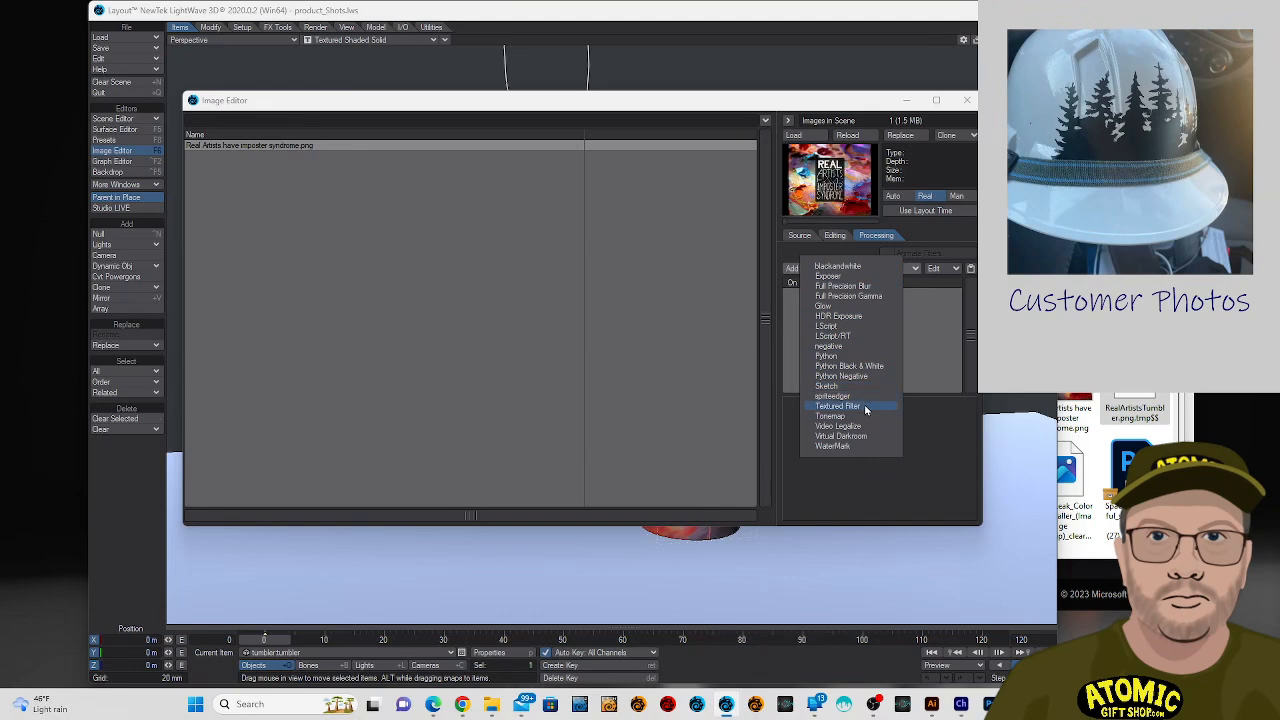
{"action": "left_click", "coordinate": [973, 104]}
{"action": "left_click", "coordinate": [969, 101]}
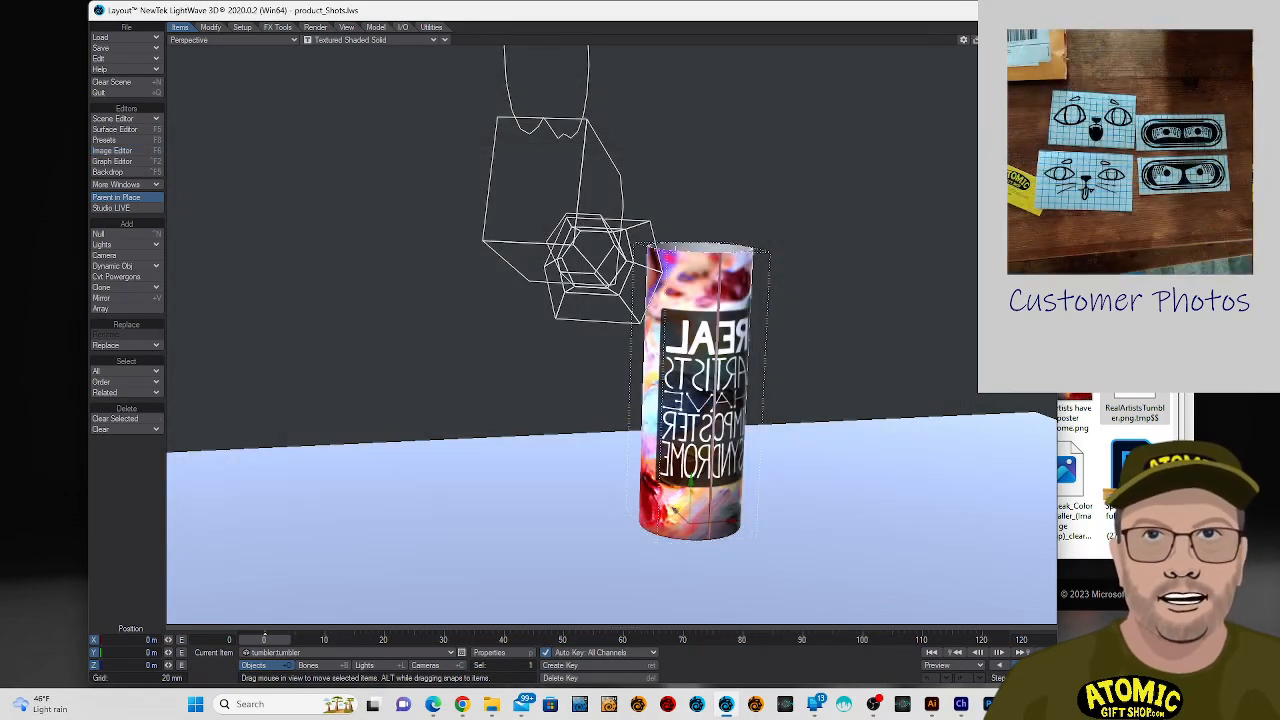
In Modeler, change the Top viewport to UV Texture and the Perspective viewport to Texture shading, with the tumbler fitted in view.
{"action": "key", "text": "F12"}
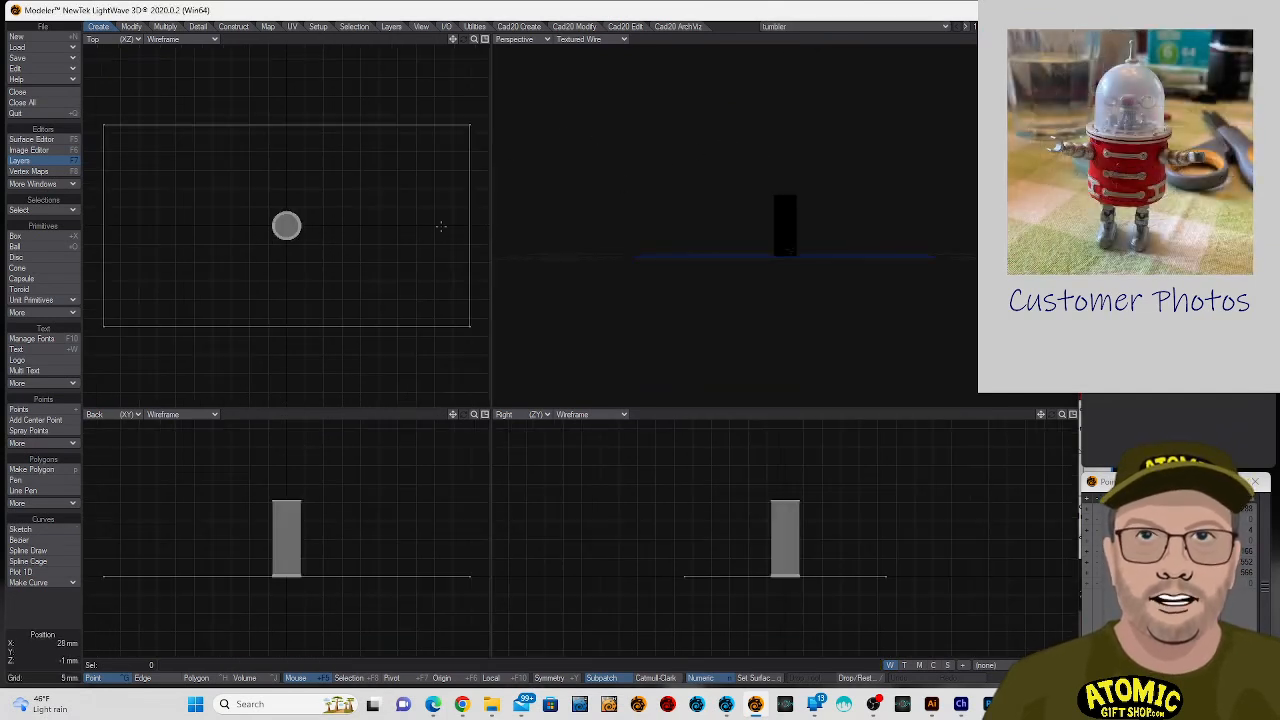
{"action": "left_click", "coordinate": [102, 40]}
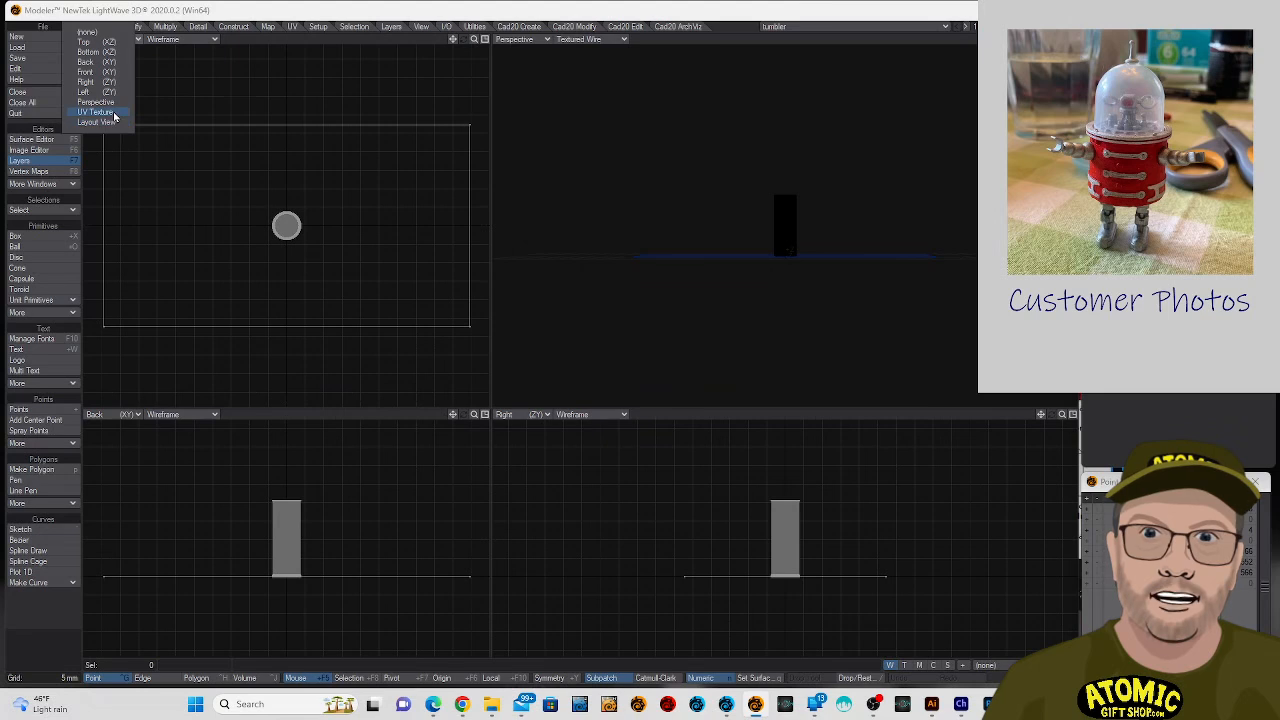
{"action": "left_click", "coordinate": [110, 113]}
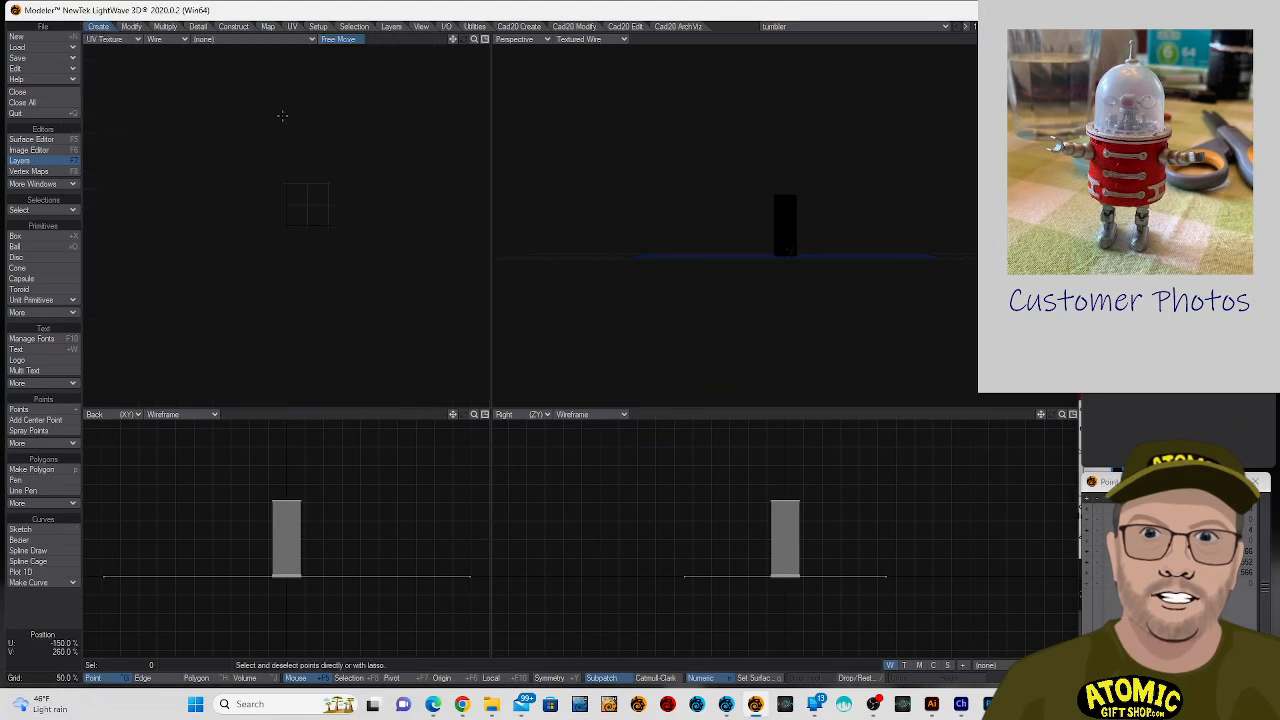
{"action": "left_click", "coordinate": [600, 39]}
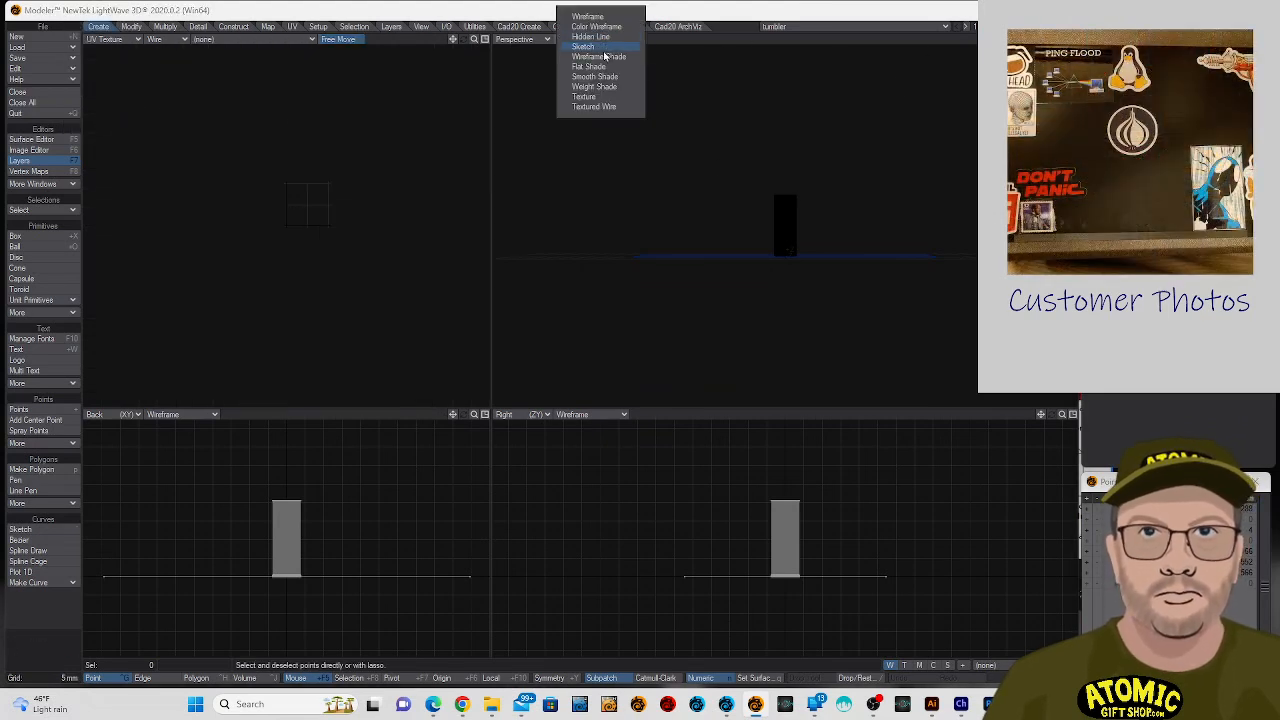
{"action": "left_click", "coordinate": [608, 104]}
{"action": "key", "text": "a"}
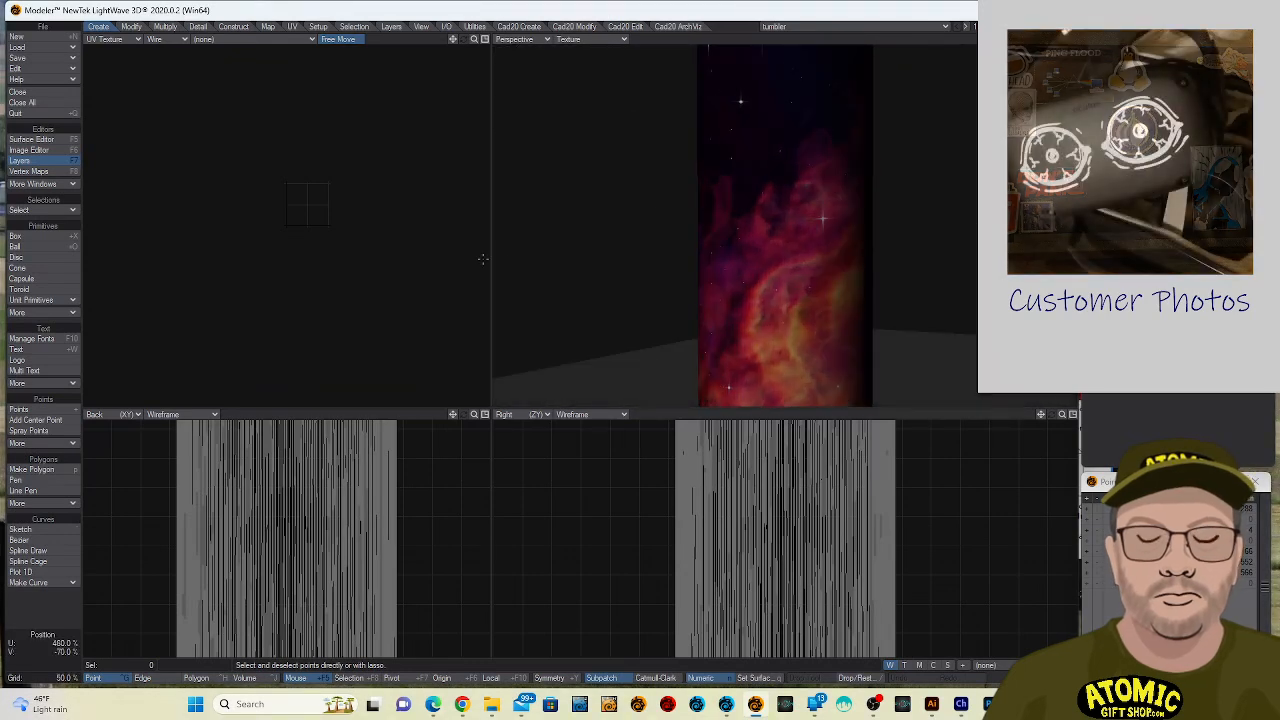
Check the texture vertex map list for a UV map on the tumbler.
{"action": "left_click", "coordinate": [905, 665]}
{"action": "left_click", "coordinate": [1004, 667]}
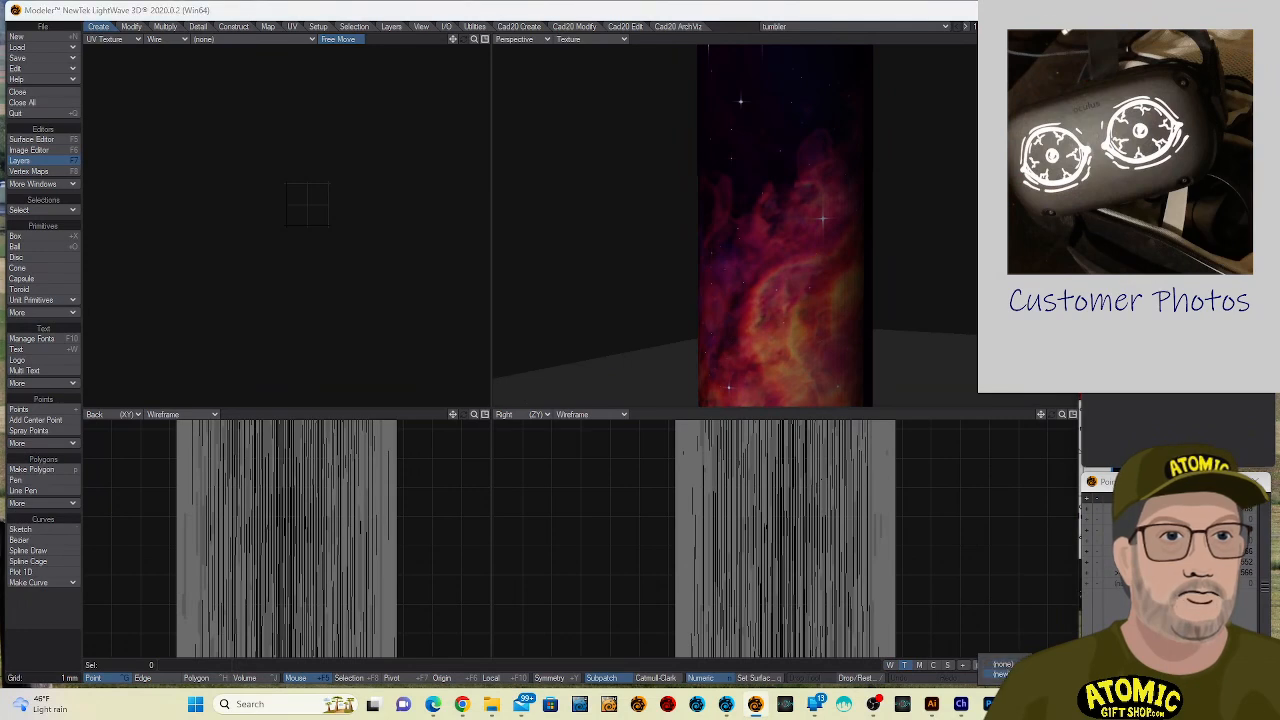
{"action": "left_click", "coordinate": [898, 667]}
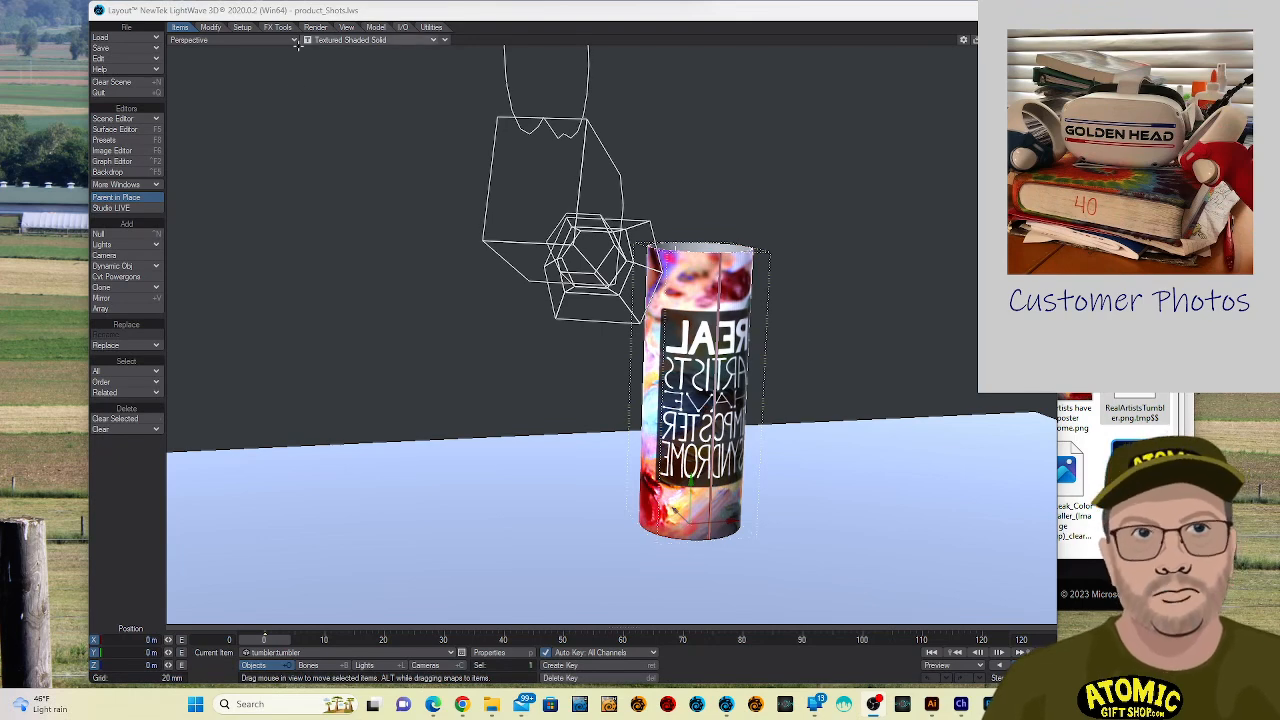
In Layout, flip the cylindrical image texture on the Turquoise_0 surface by setting its Scale X to -7.5 mm.
{"action": "left_click", "coordinate": [114, 129]}
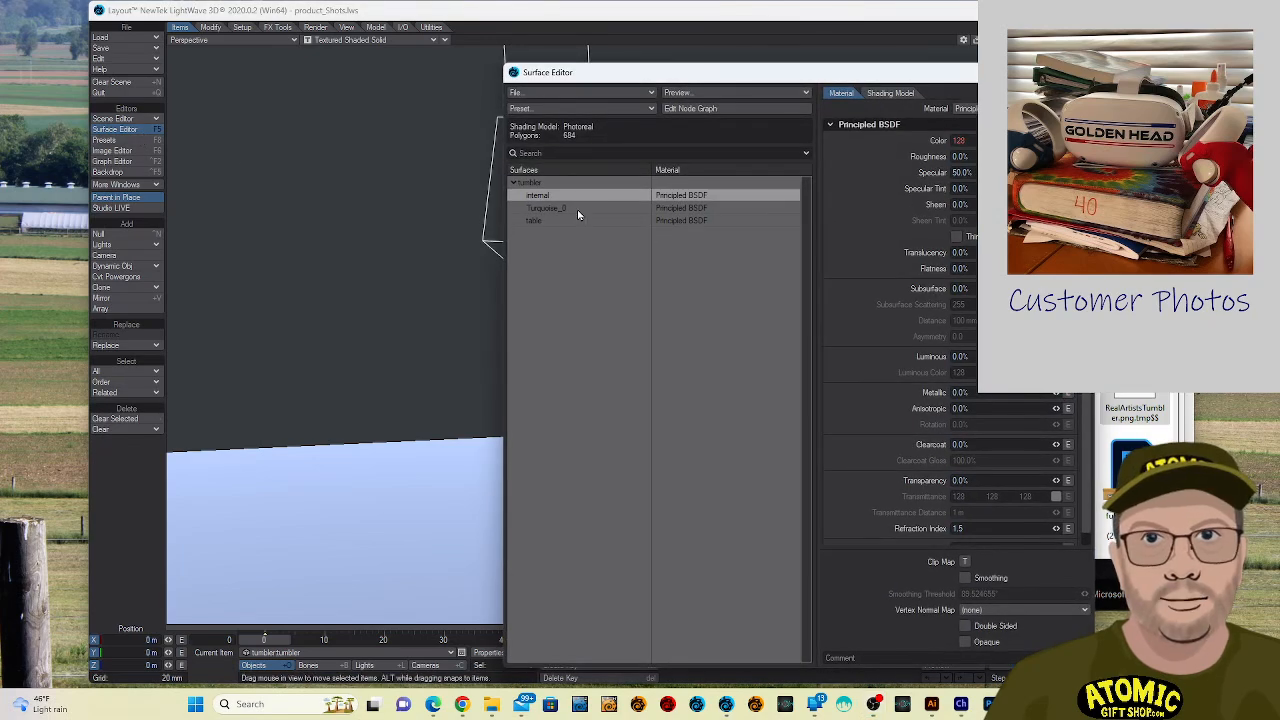
{"action": "left_click_drag", "start_coordinate": [760, 83], "coordinate": [862, 112]}
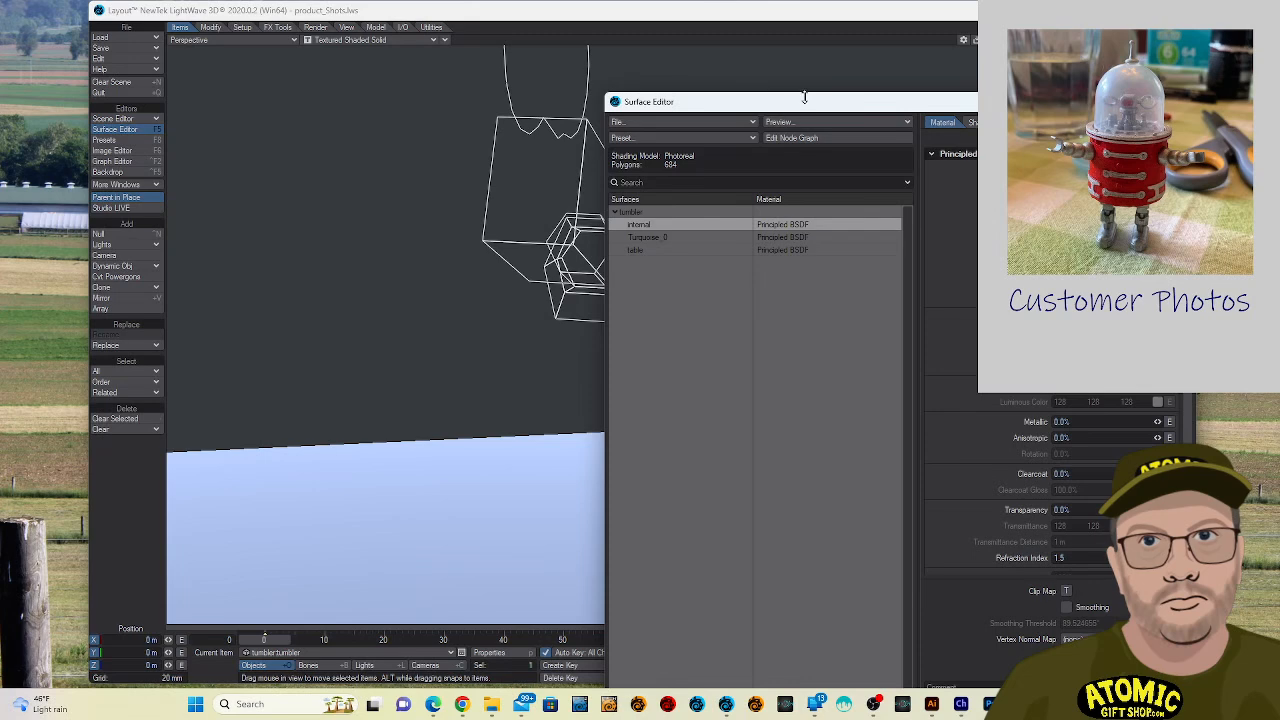
{"action": "left_click_drag", "start_coordinate": [803, 106], "coordinate": [1279, 82]}
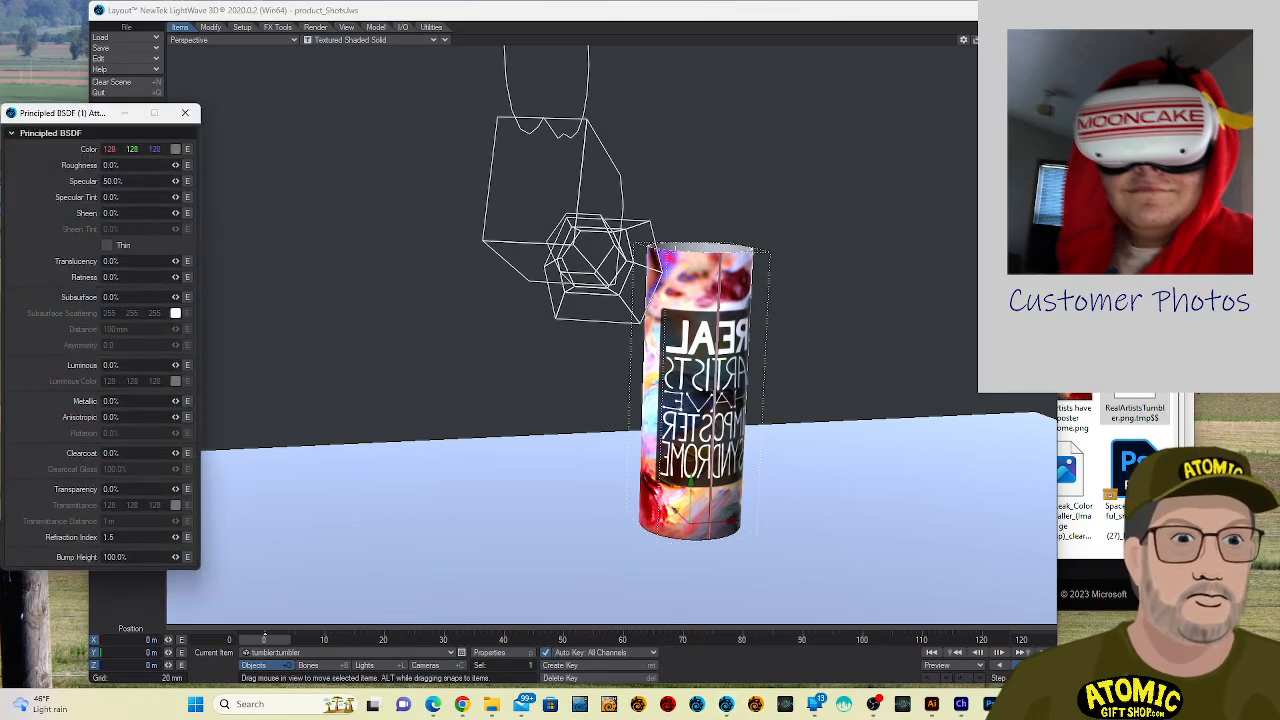
{"action": "left_click", "coordinate": [185, 113]}
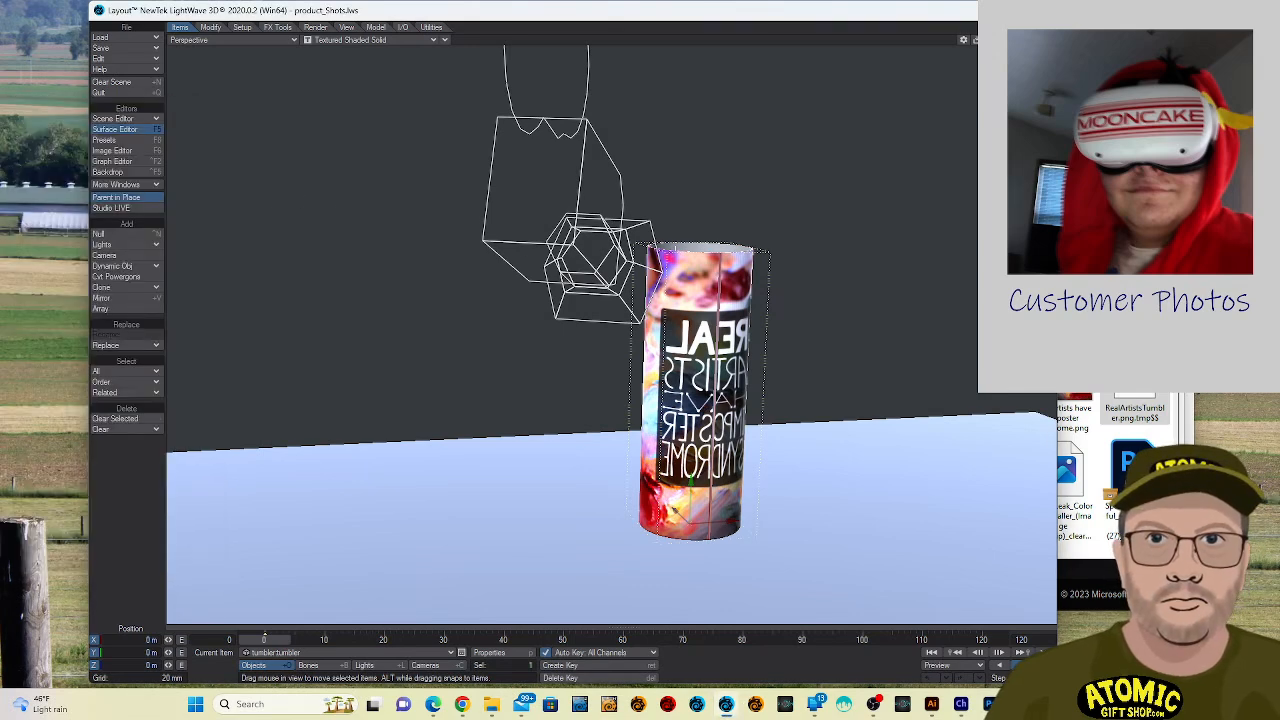
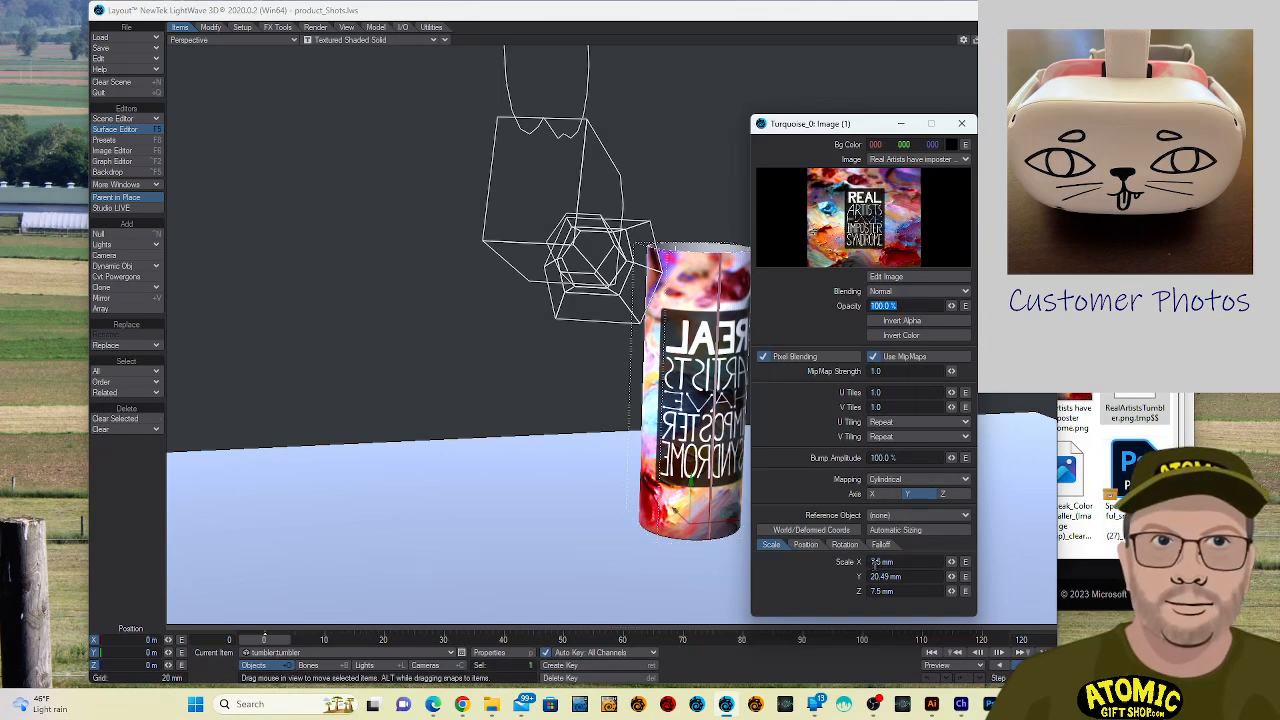
{"action": "left_click", "coordinate": [872, 563]}
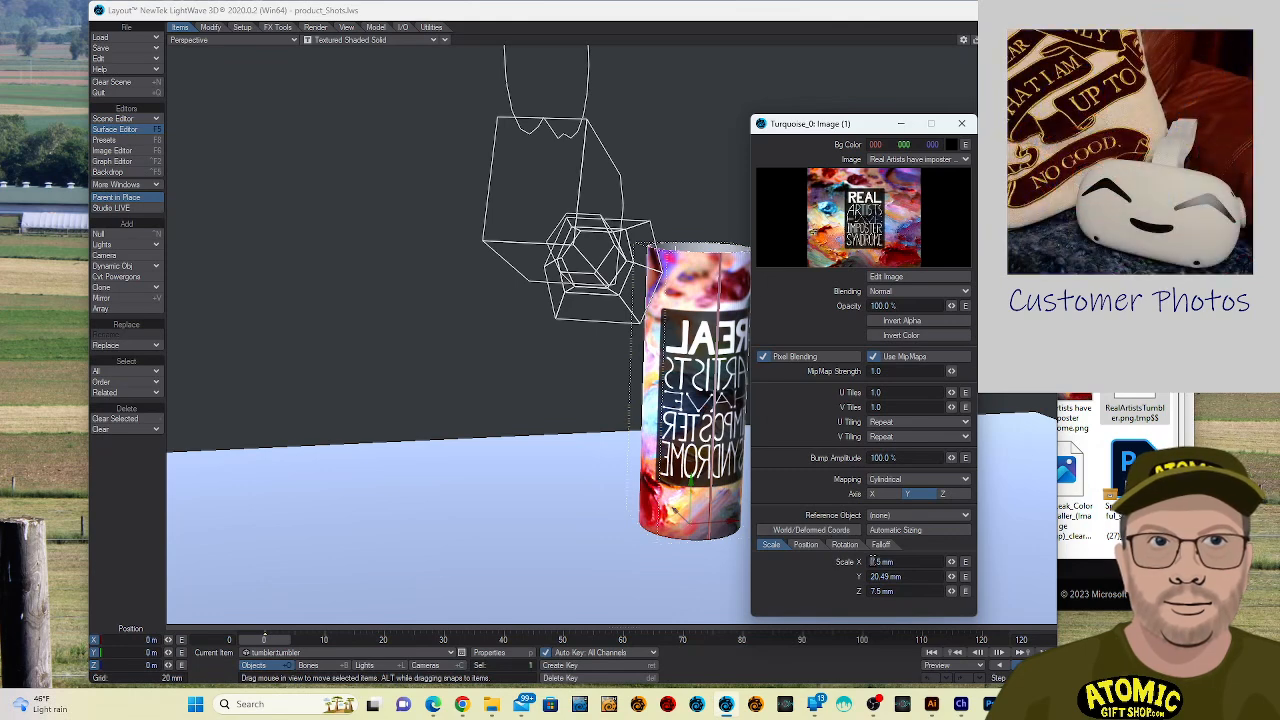
{"action": "left_click", "coordinate": [872, 561]}
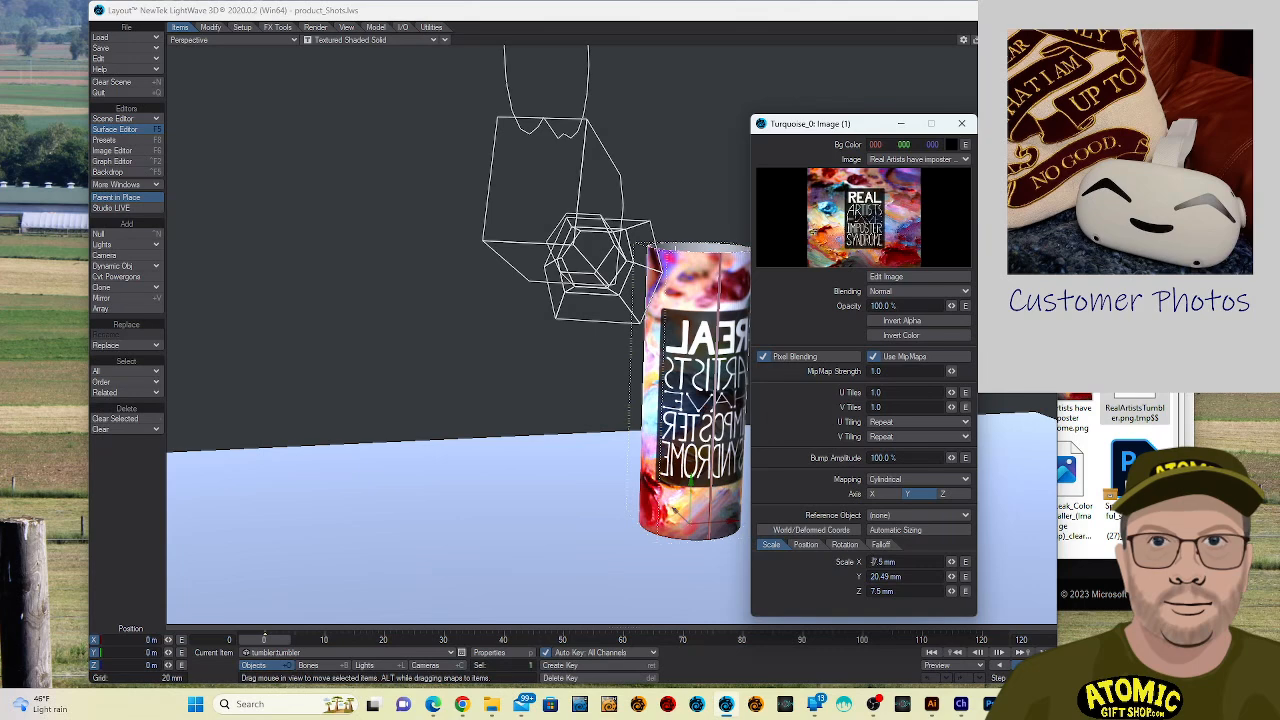
{"action": "left_click", "coordinate": [591, 539]}
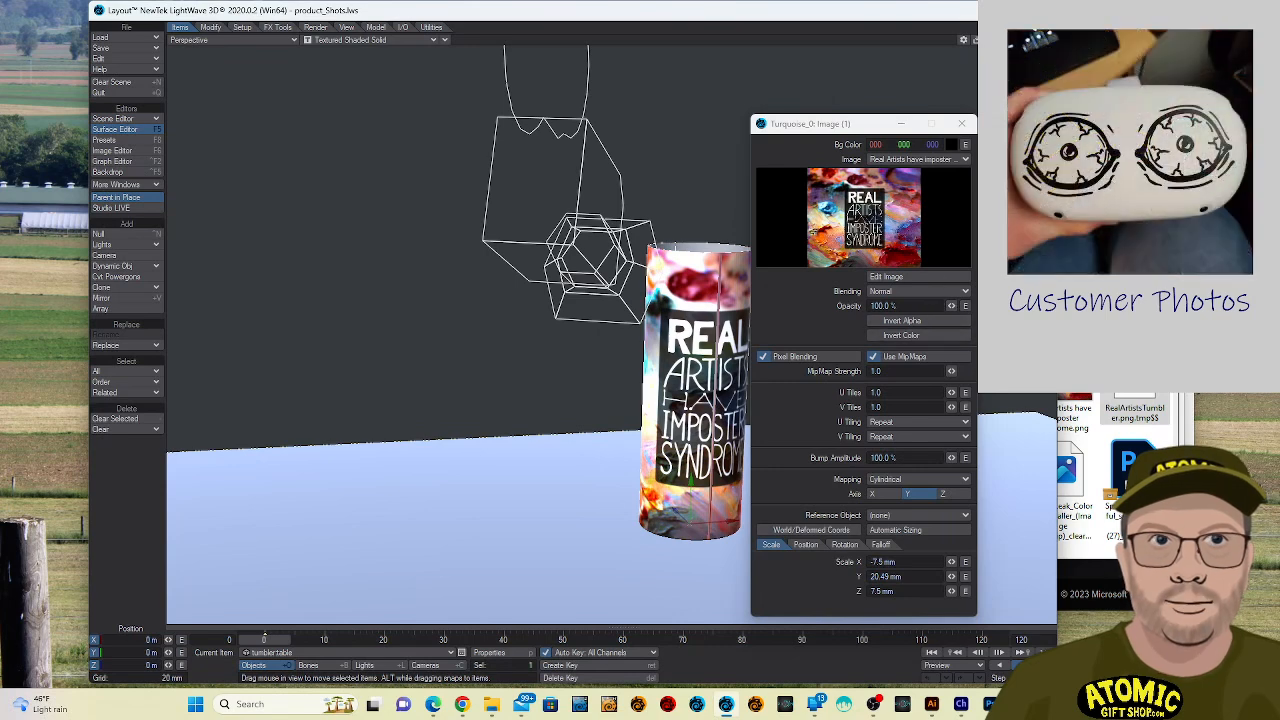
{"action": "left_click", "coordinate": [961, 124]}
Set the perspective viewport to VPR and frame the tumbler closer, with its lettering facing the view.
{"action": "left_click", "coordinate": [330, 41]}
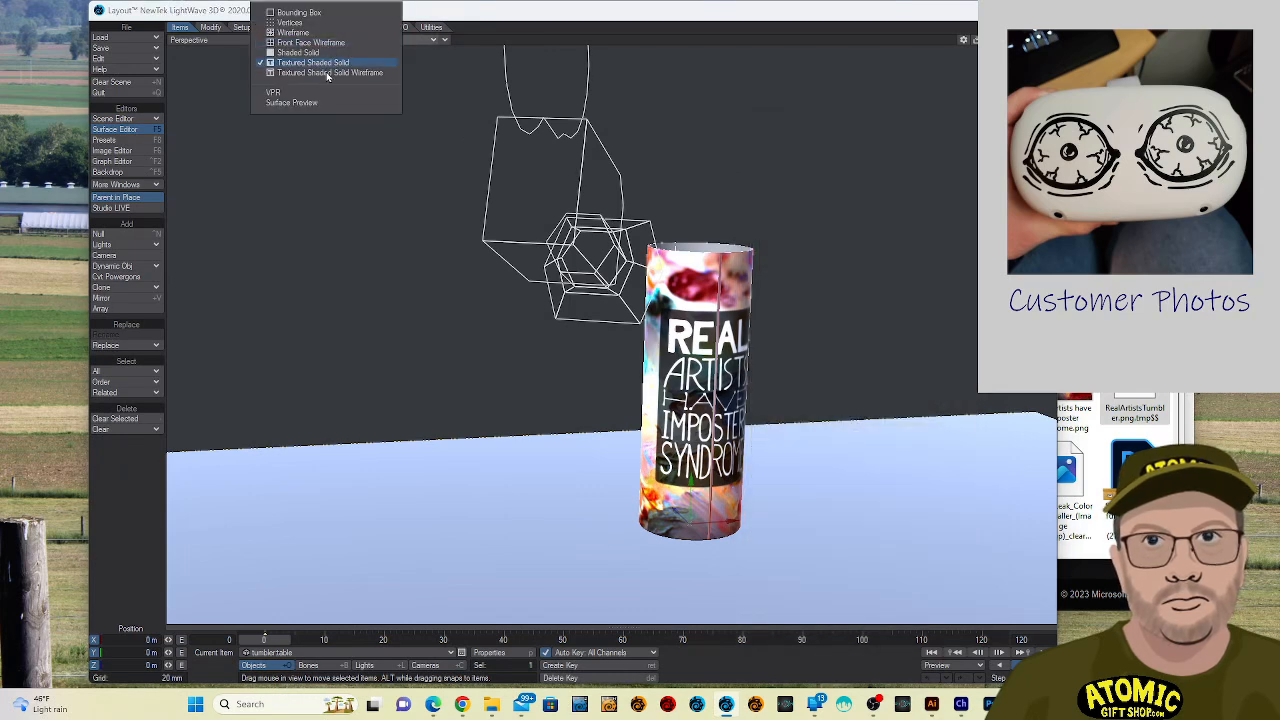
{"action": "left_click", "coordinate": [325, 101]}
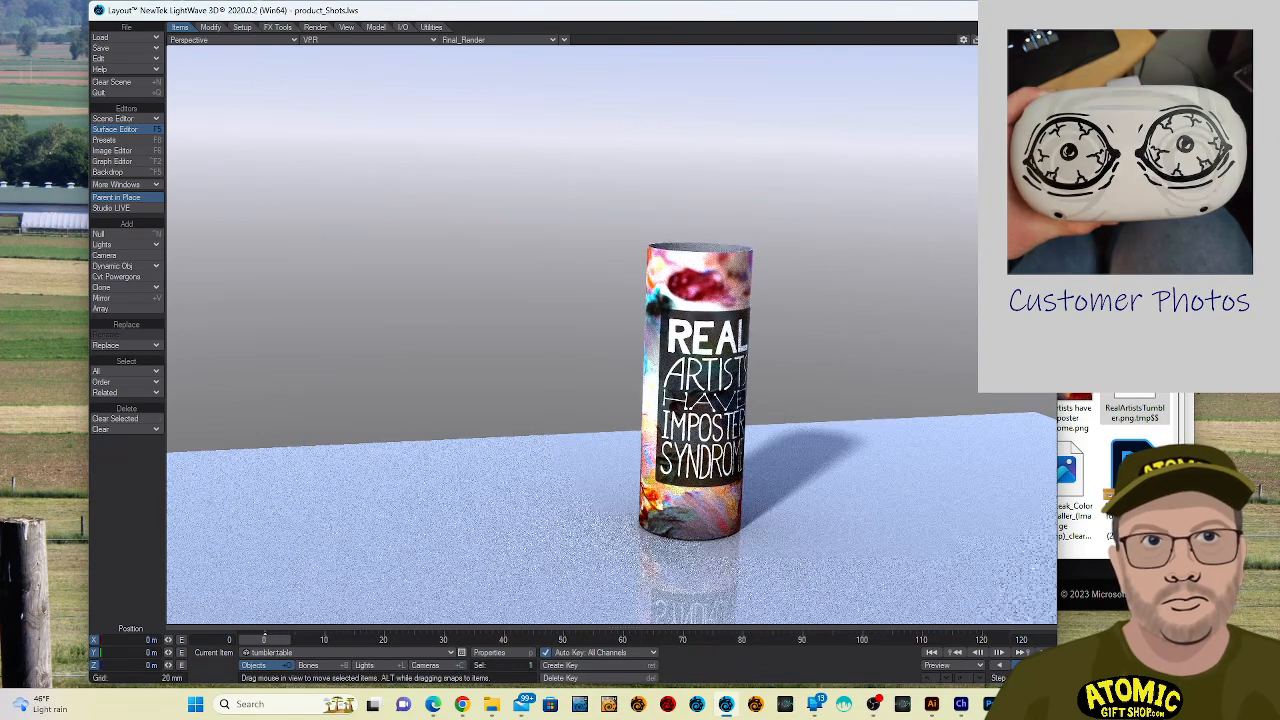
{"action": "mouse_move", "coordinate": [1018, 40]}
{"action": "left_mouse_down"}
{"action": "mouse_move", "coordinate": [975, 34]}
{"action": "mouse_move", "coordinate": [1008, 56]}
{"action": "mouse_move", "coordinate": [1014, 37]}
{"action": "mouse_move", "coordinate": [1010, 56]}
{"action": "left_mouse_up"}
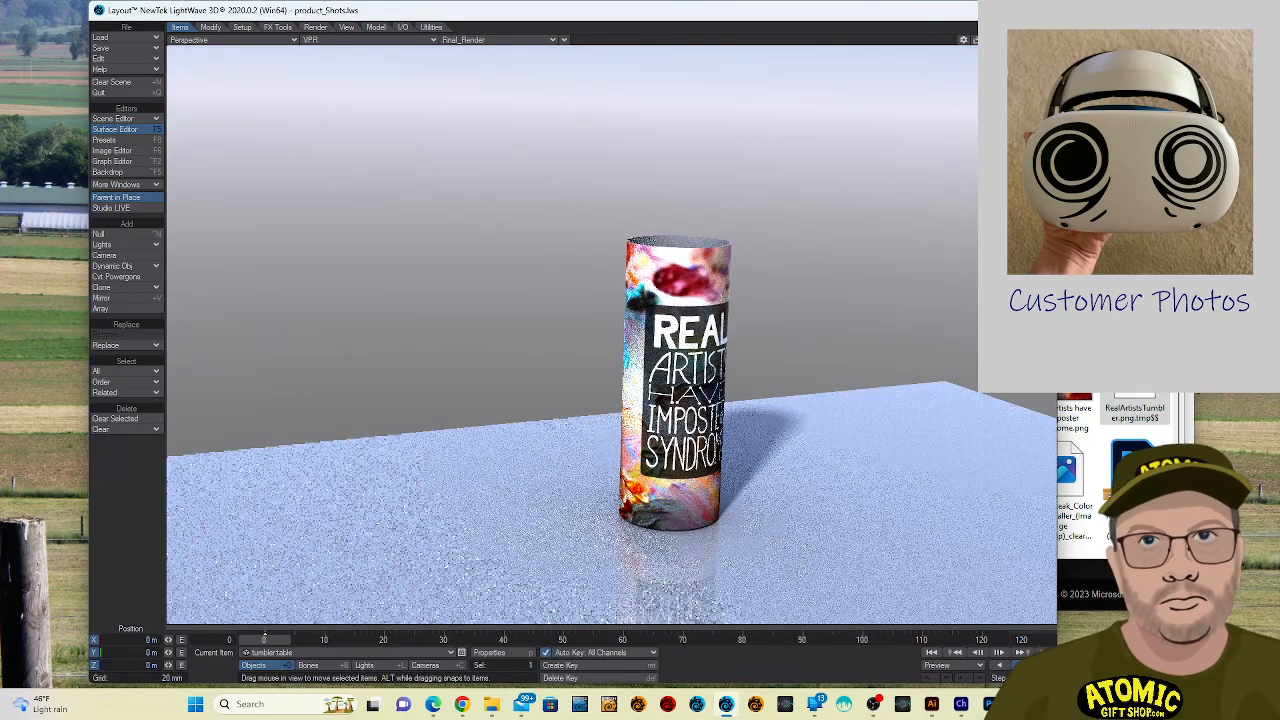
{"action": "scroll", "coordinate": [612, 334], "scroll_direction": "up", "scroll_amount": 4}
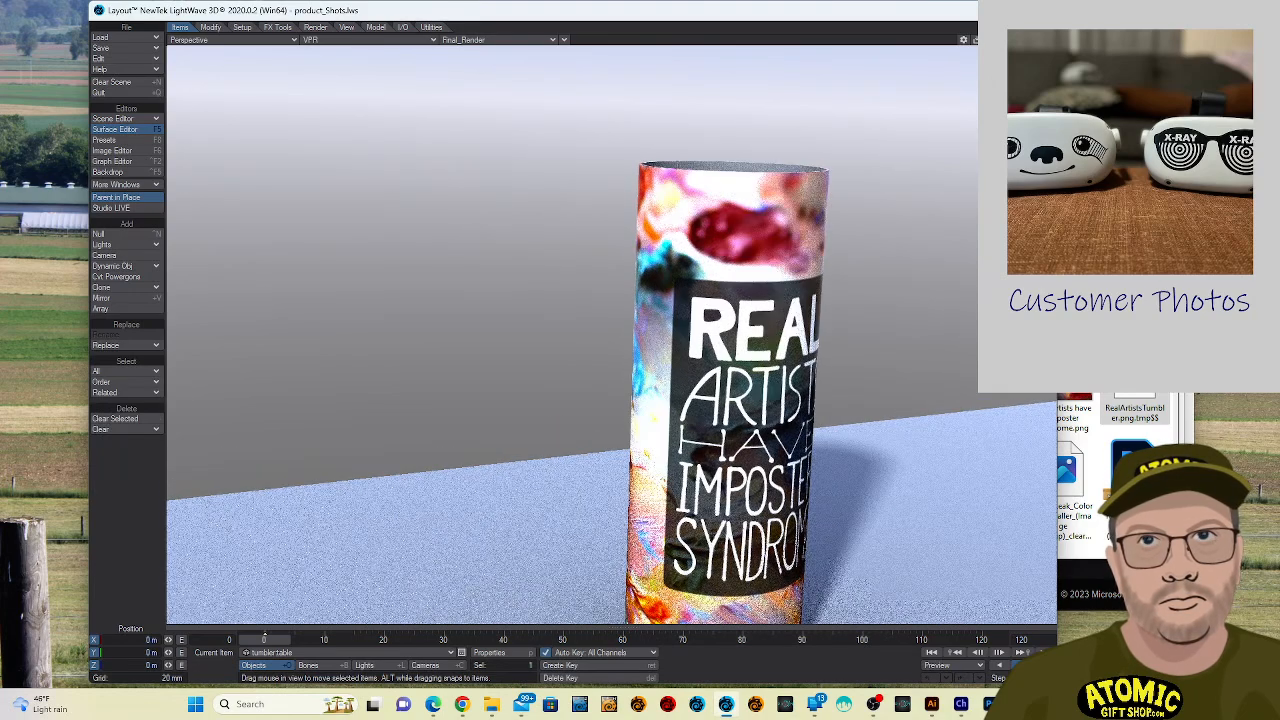
{"action": "left_click_drag", "start_coordinate": [1005, 40], "coordinate": [1005, 8]}
{"action": "scroll", "coordinate": [612, 334], "scroll_direction": "down", "scroll_amount": 3}
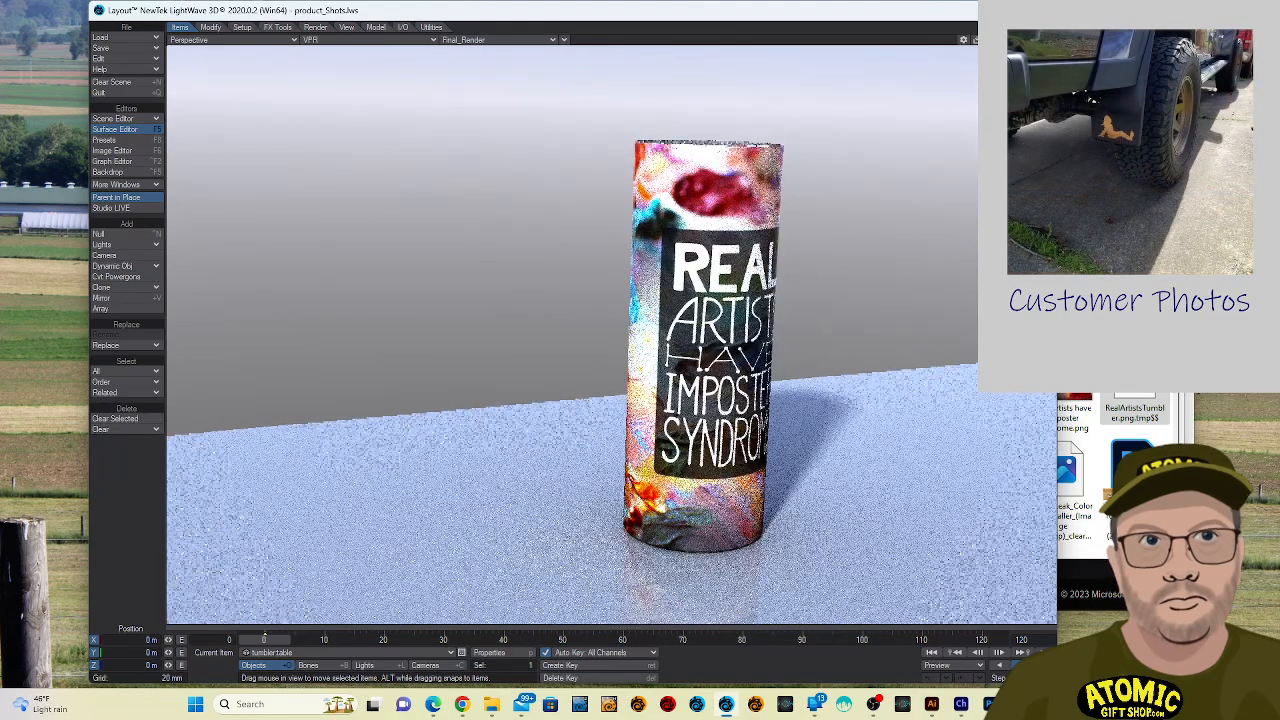
{"action": "left_click_drag", "start_coordinate": [1018, 40], "coordinate": [958, 42]}
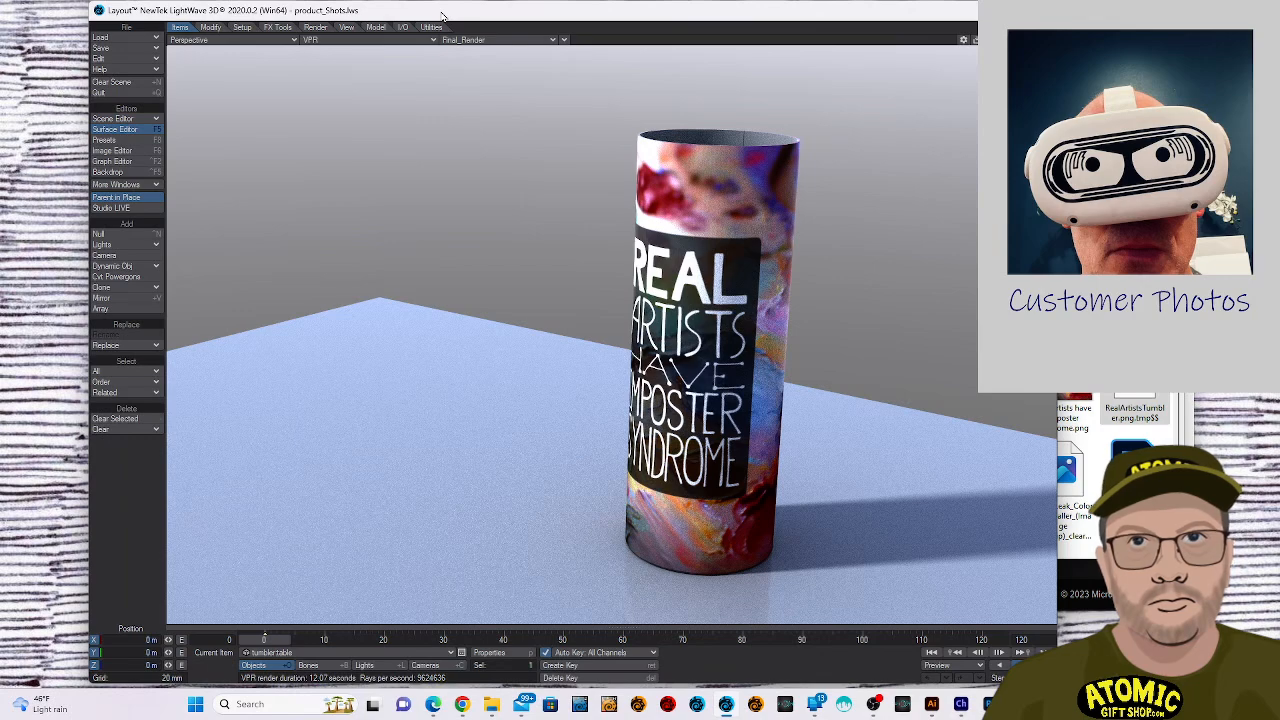
Save all changes to the scene and its objects, overwriting the existing product_Shots.lws.
{"action": "left_click", "coordinate": [148, 50]}
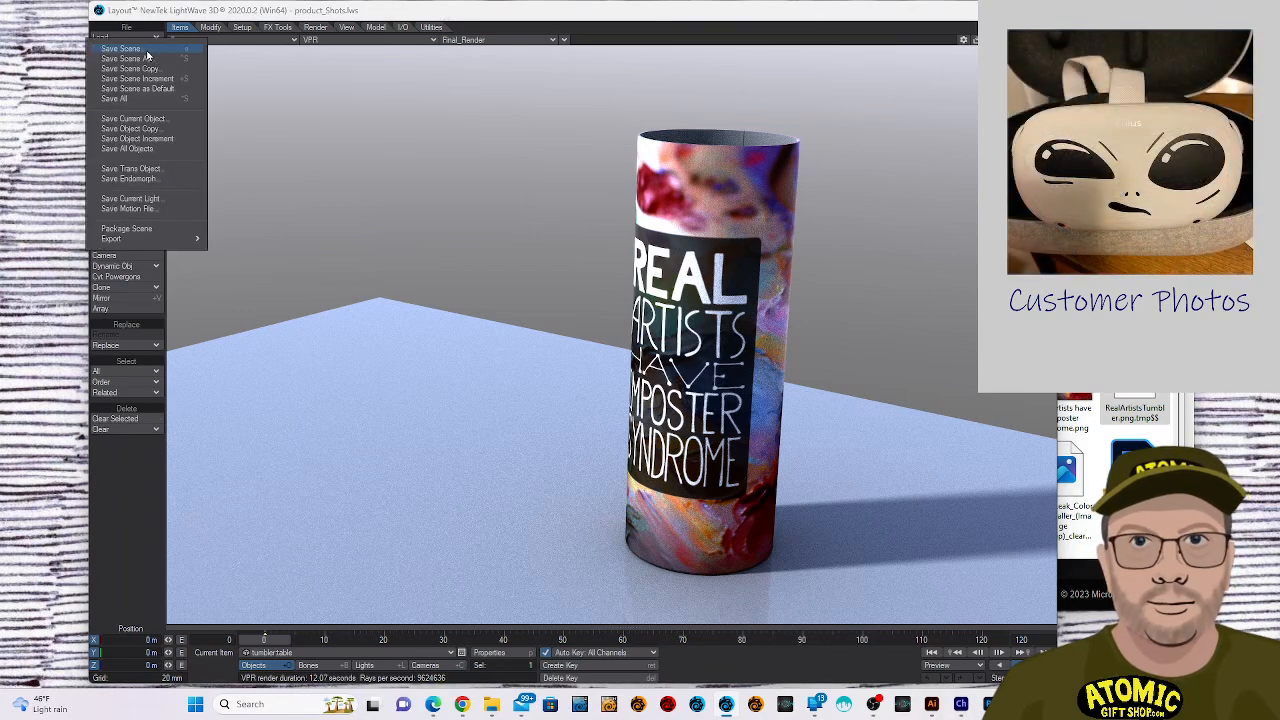
{"action": "left_click", "coordinate": [148, 103]}
{"action": "left_click", "coordinate": [182, 47]}
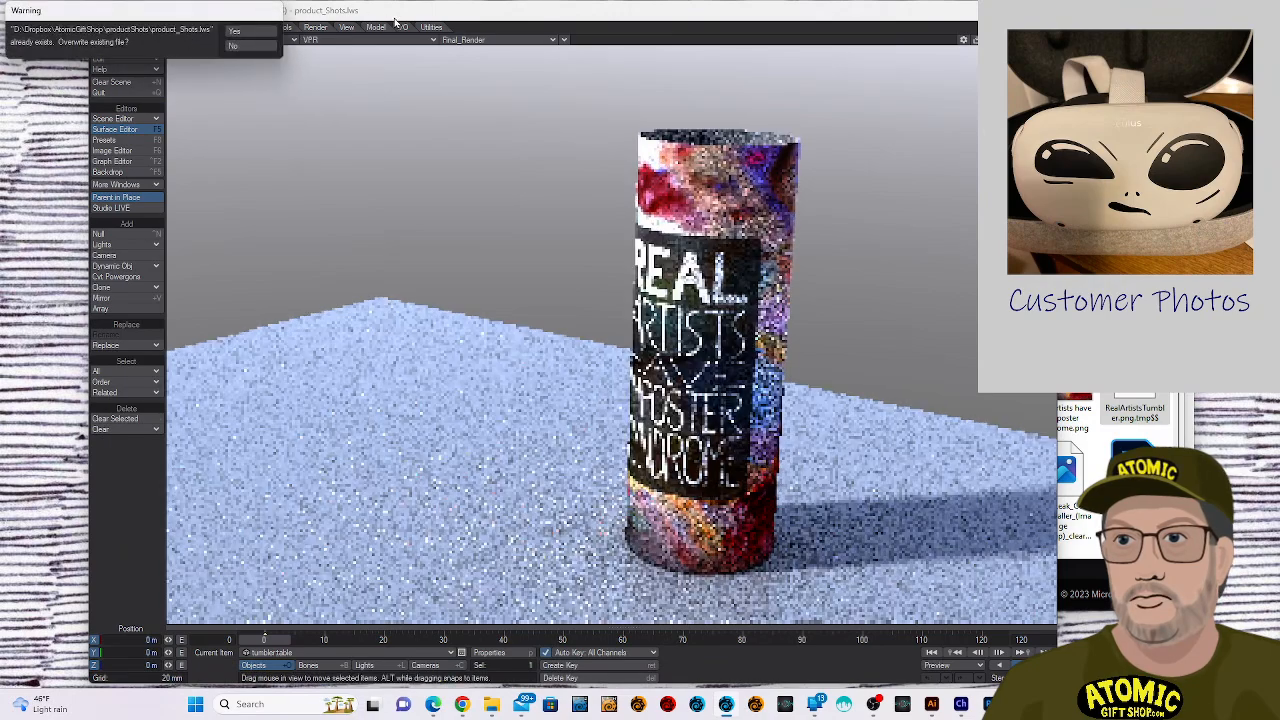
{"action": "left_click", "coordinate": [245, 31]}
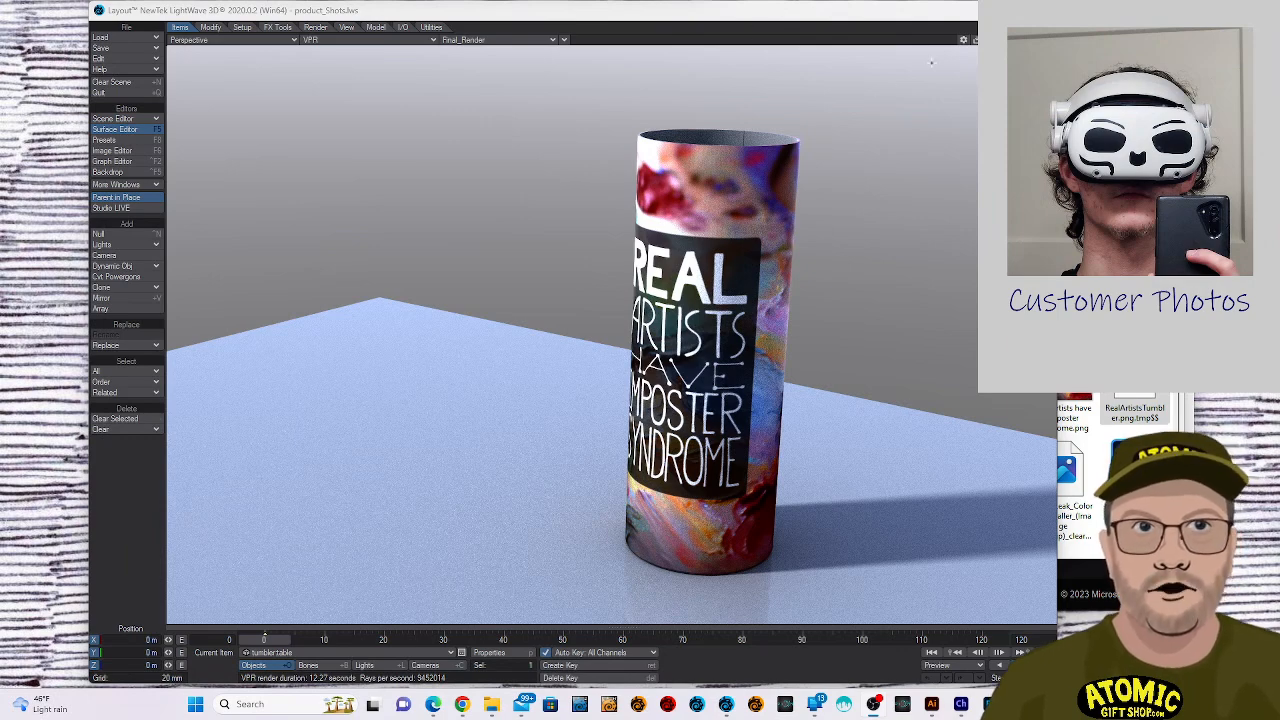
Switch to Illustrator, group the white lettering with its dark rounded panel, and scale the group down around its centre.
{"action": "left_click_drag", "start_coordinate": [1026, 40], "coordinate": [1074, 43]}
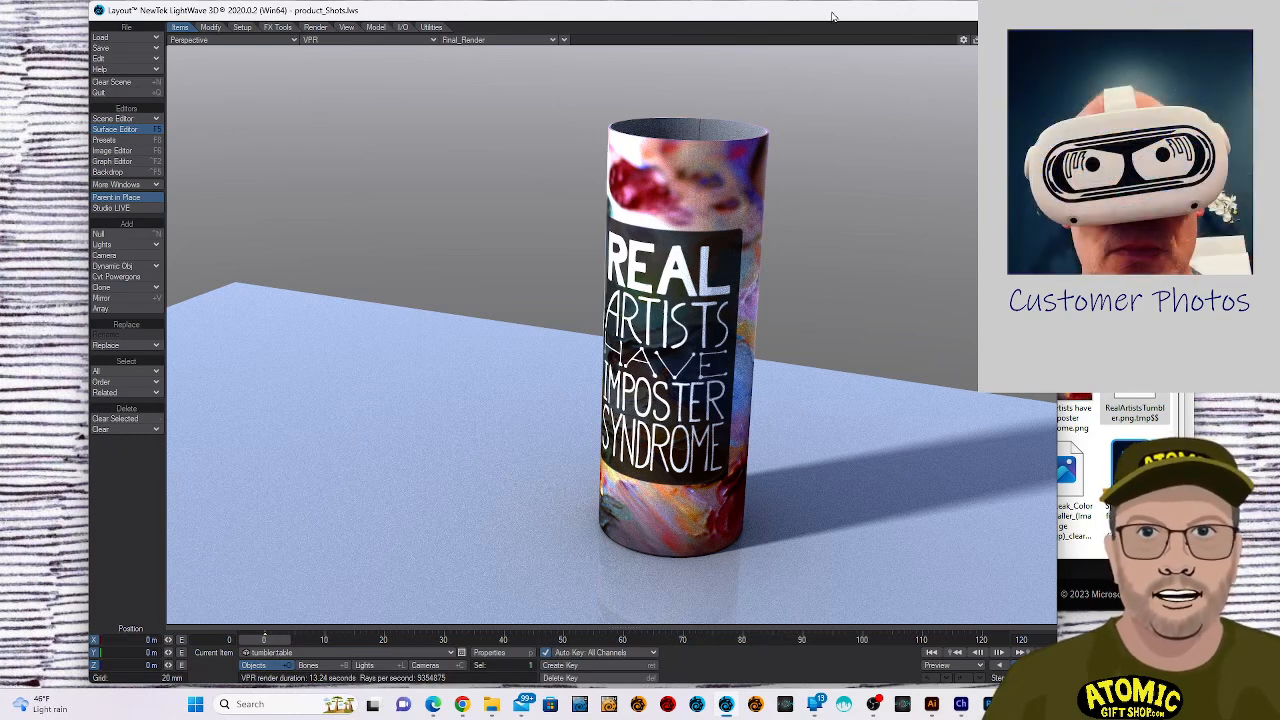
{"action": "left_click_drag", "start_coordinate": [831, 16], "coordinate": [790, 21]}
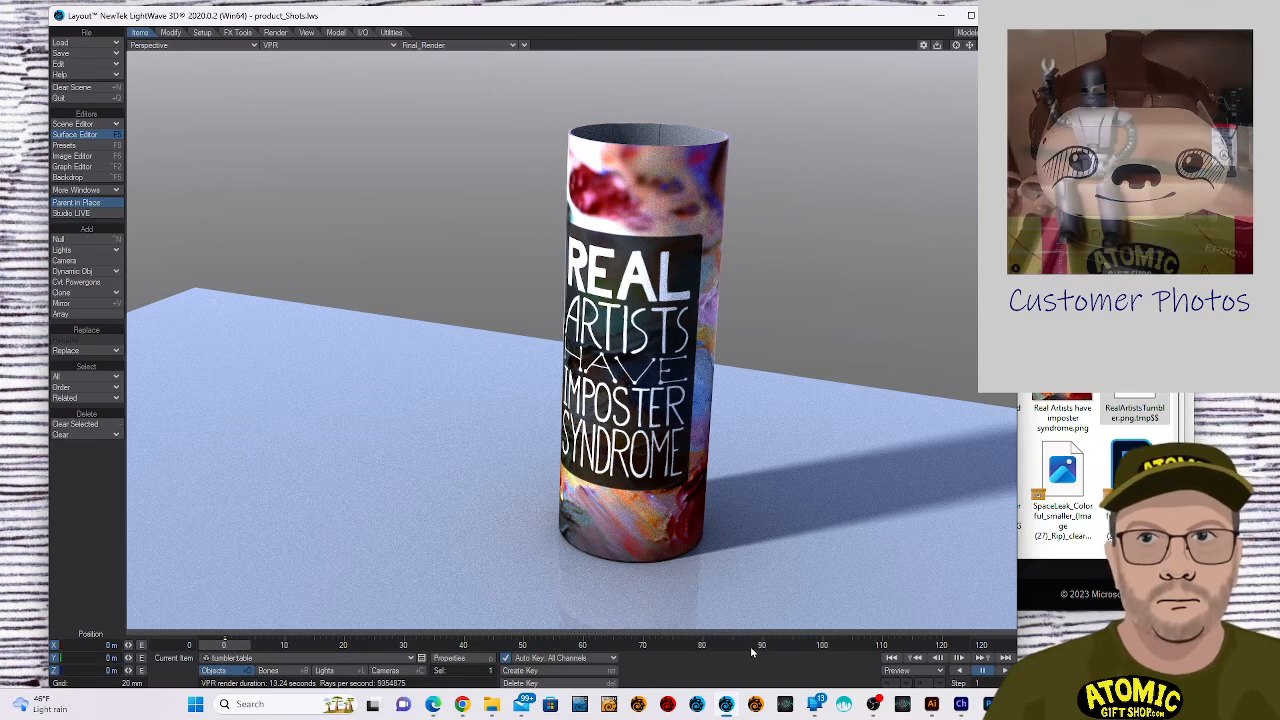
{"action": "left_click", "coordinate": [934, 706]}
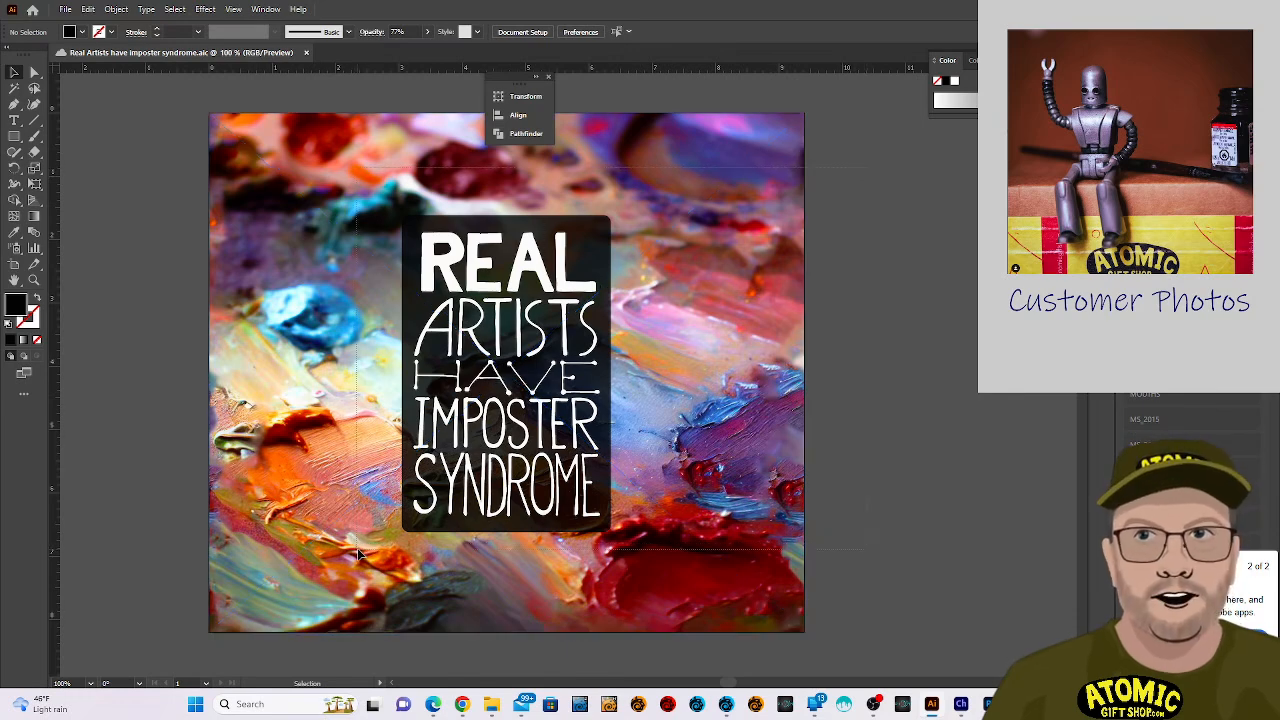
{"action": "key", "text": "ctrl+a"}
{"action": "left_click", "coordinate": [289, 445], "text": "shift"}
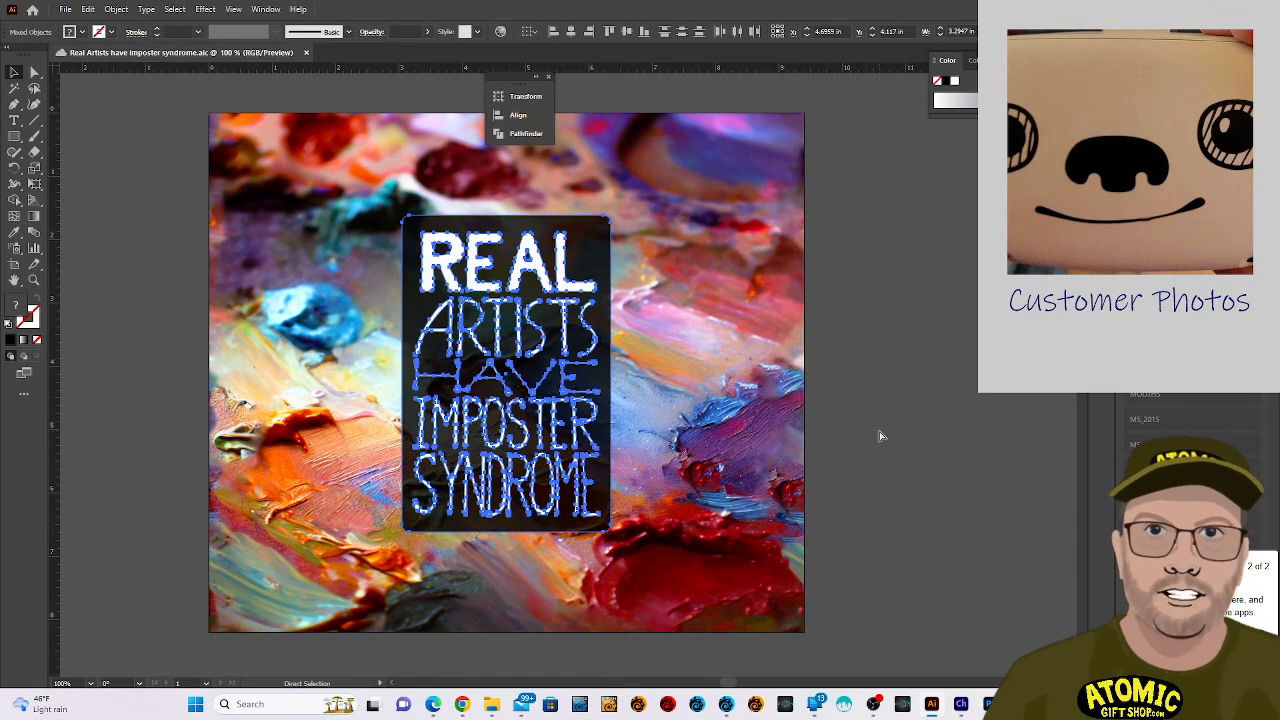
{"action": "key", "text": "ctrl+g"}
{"action": "key", "text": "v"}
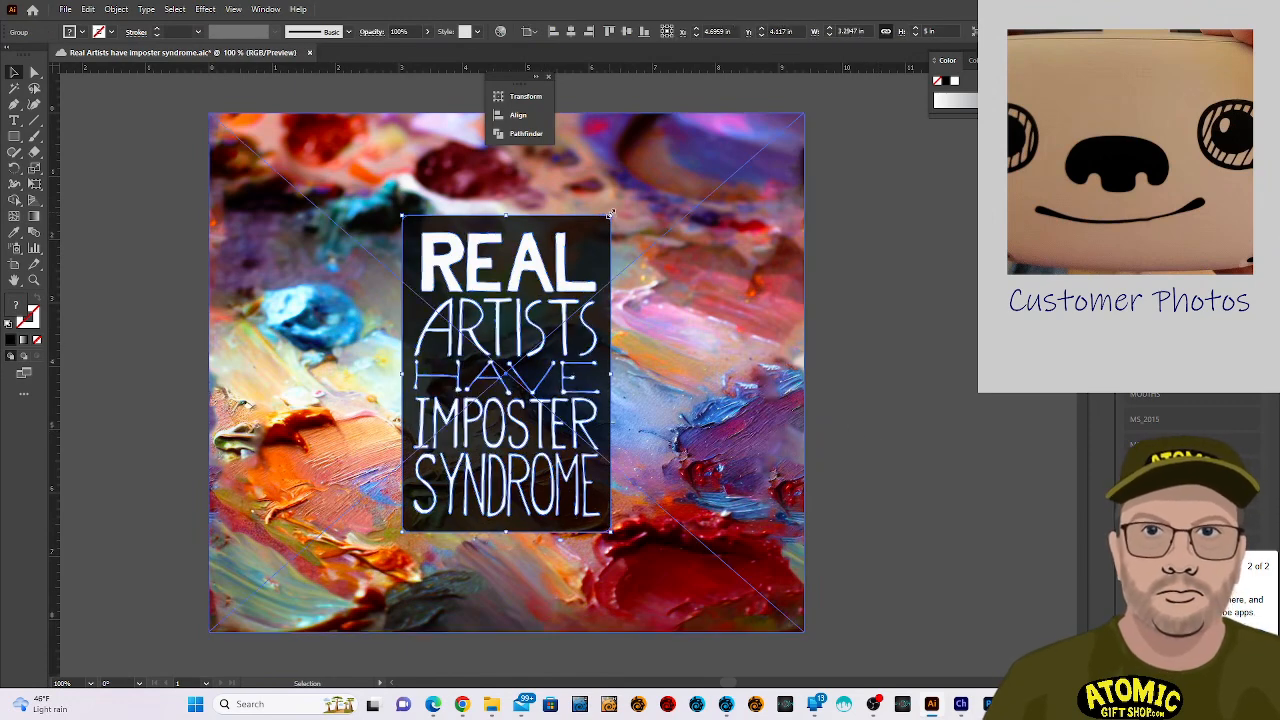
{"action": "left_click_drag", "start_coordinate": [610, 214], "coordinate": [574, 256]}
{"action": "left_click", "coordinate": [837, 249]}
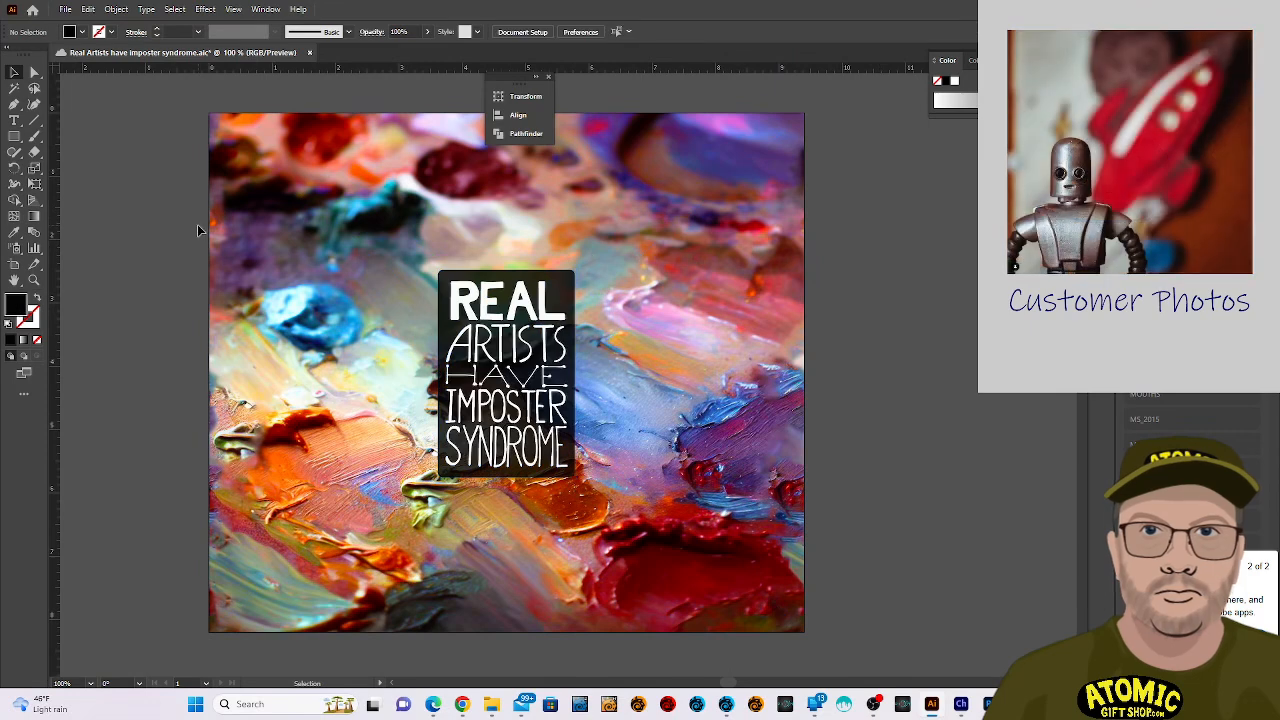
Export the design as a 300 ppi PNG, replacing Real Artists have imposter syndrome.png in the designs folder.
{"action": "left_click", "coordinate": [33, 71]}
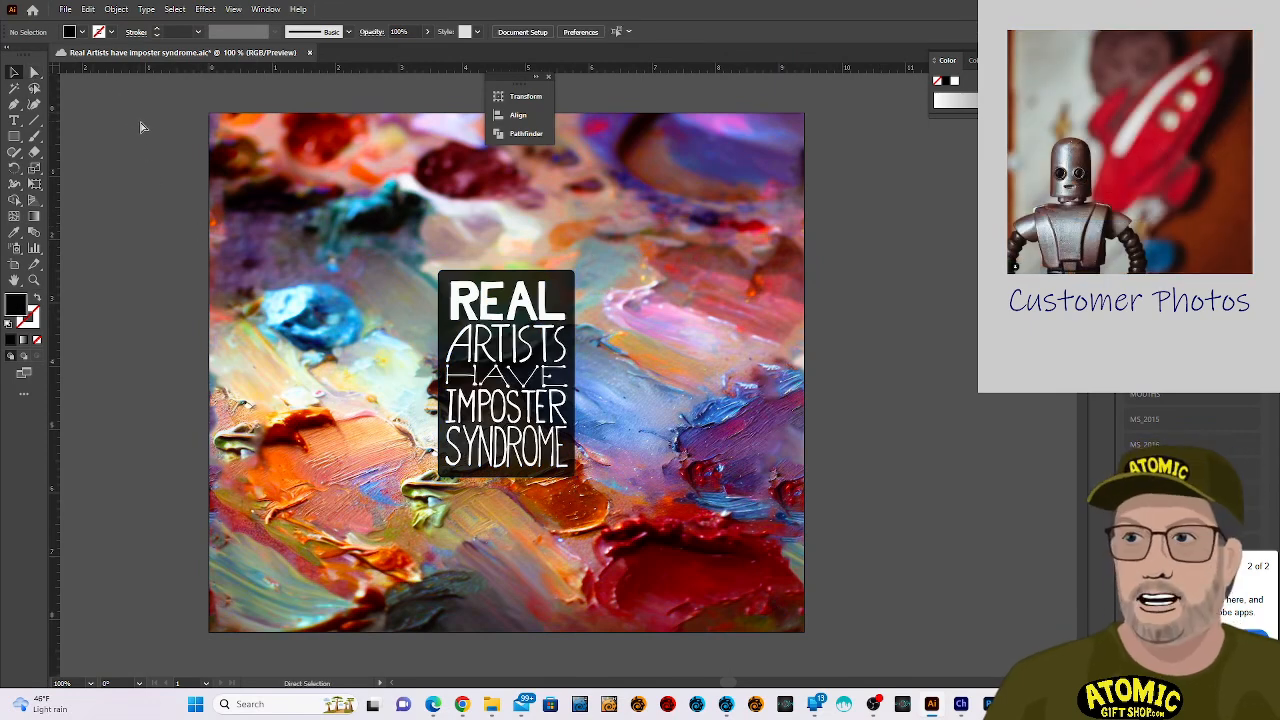
{"action": "left_click", "coordinate": [66, 10]}
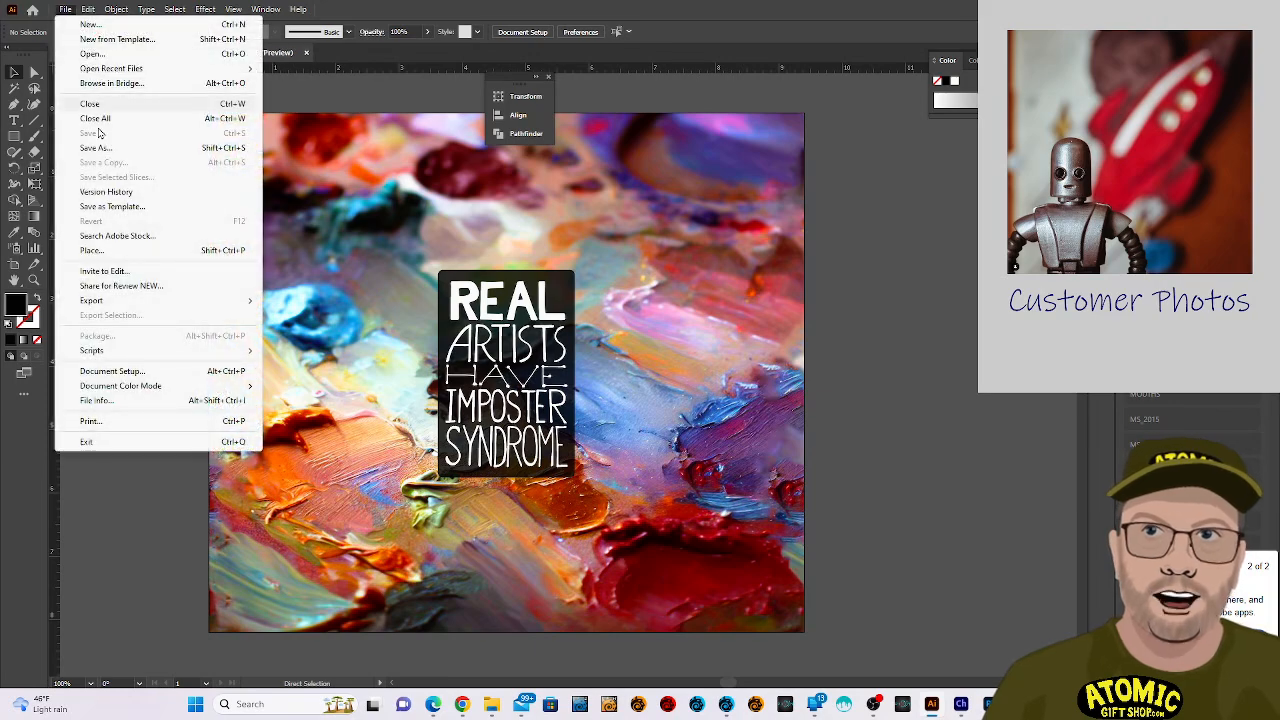
{"action": "mouse_move", "coordinate": [152, 301]}
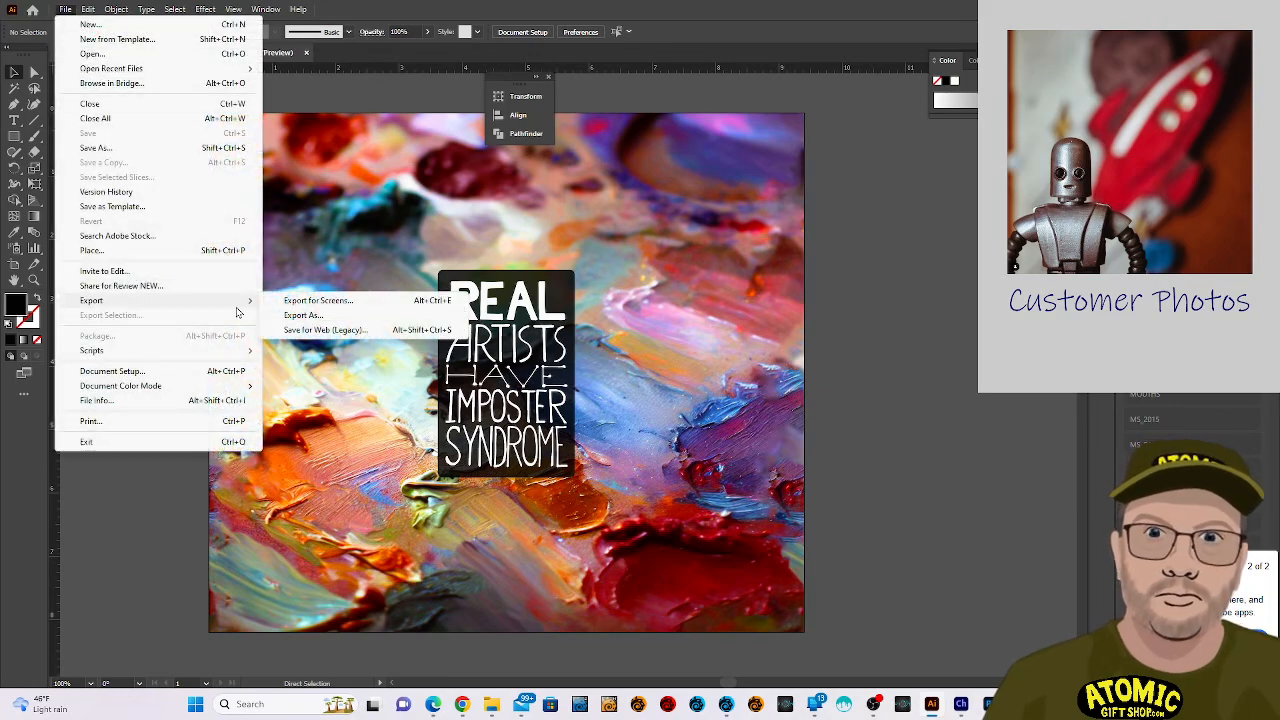
{"action": "left_click", "coordinate": [326, 318]}
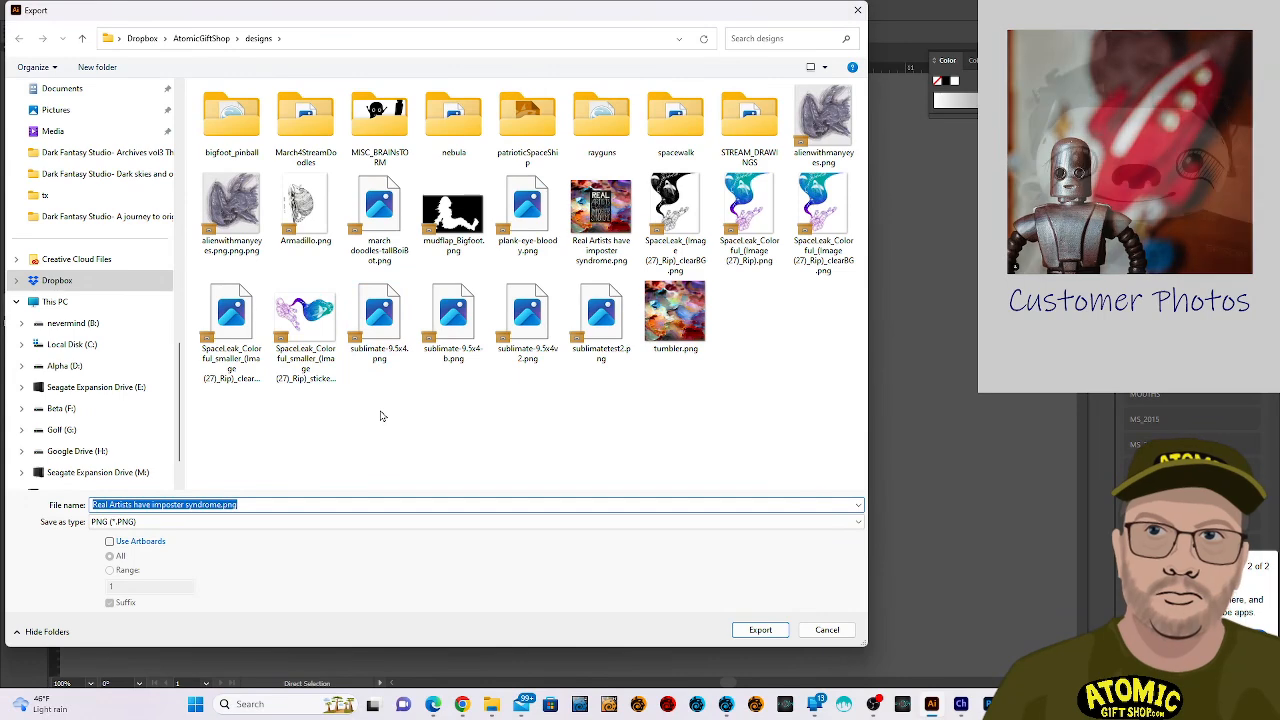
{"action": "left_click", "coordinate": [768, 638]}
{"action": "left_click", "coordinate": [680, 401]}
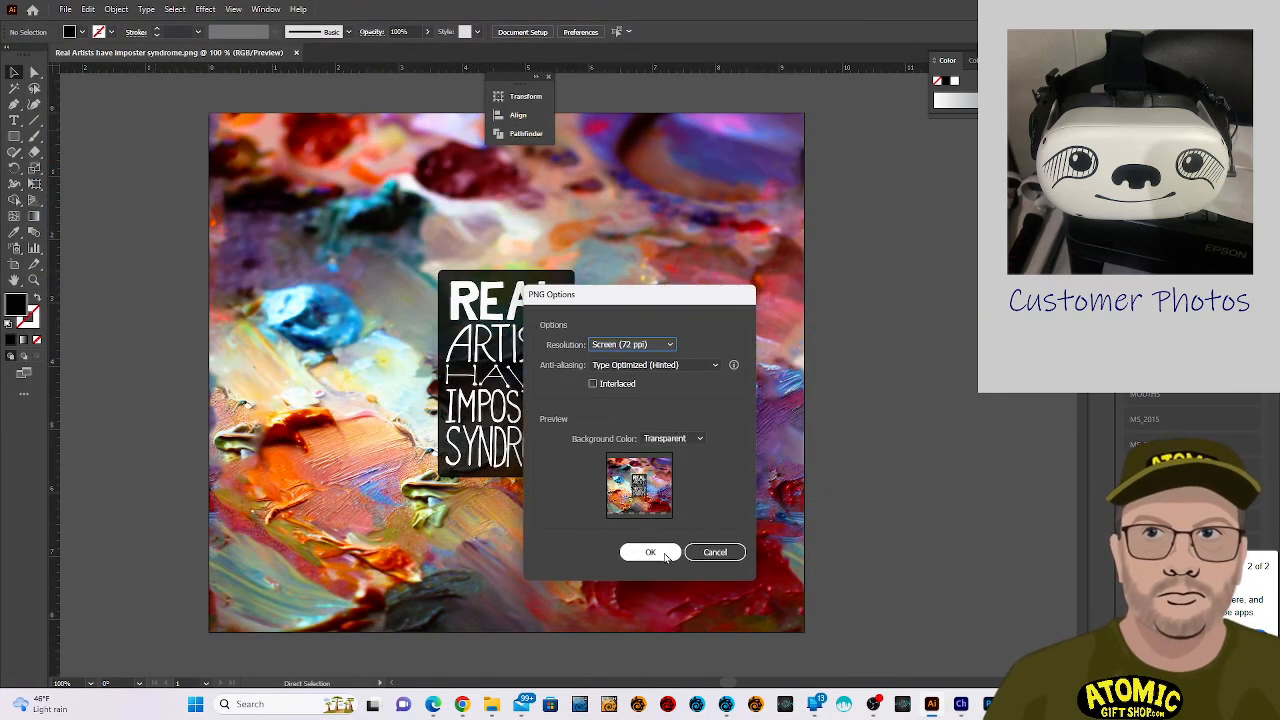
{"action": "left_click", "coordinate": [664, 556]}
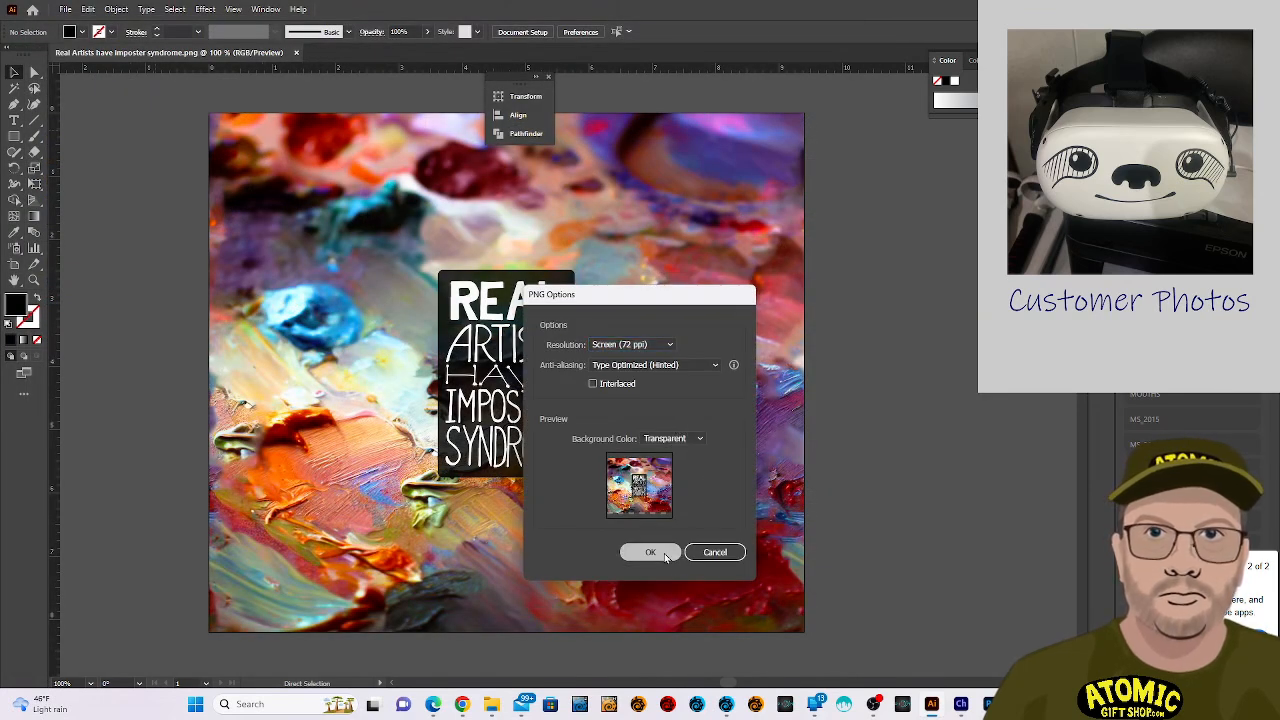
{"action": "left_click", "coordinate": [663, 346]}
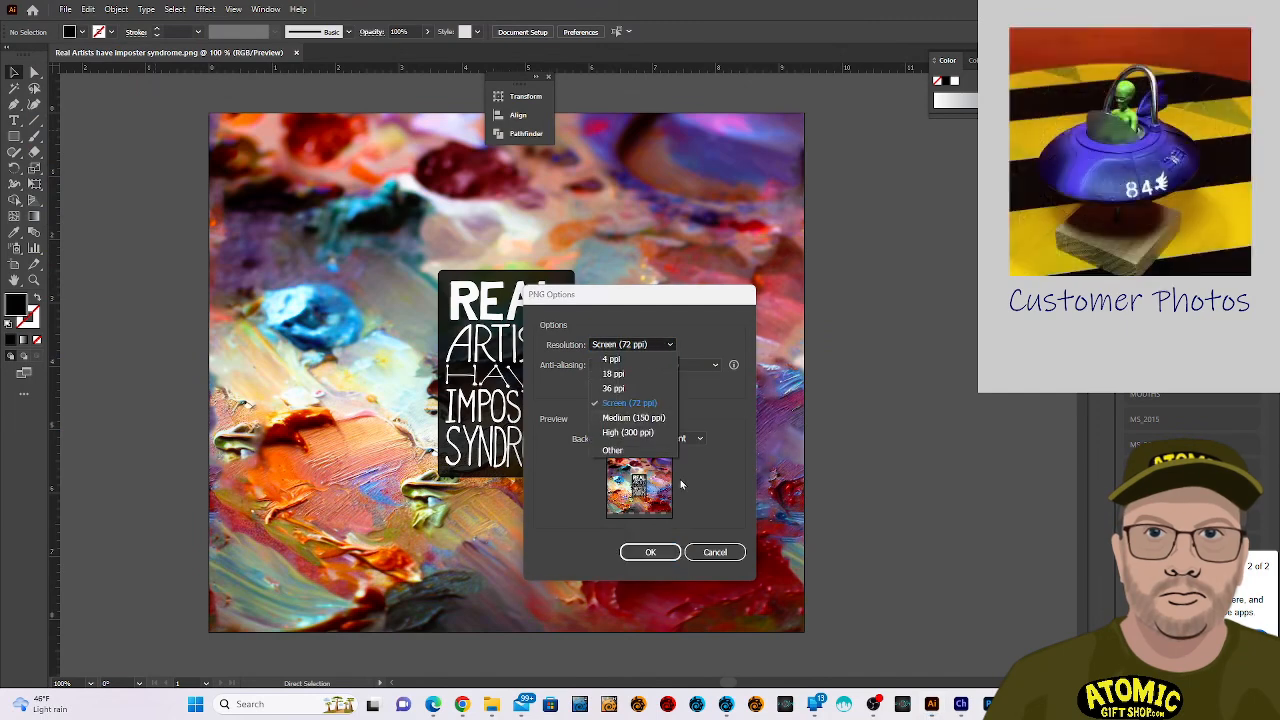
{"action": "left_click", "coordinate": [672, 432]}
{"action": "left_click", "coordinate": [673, 557]}
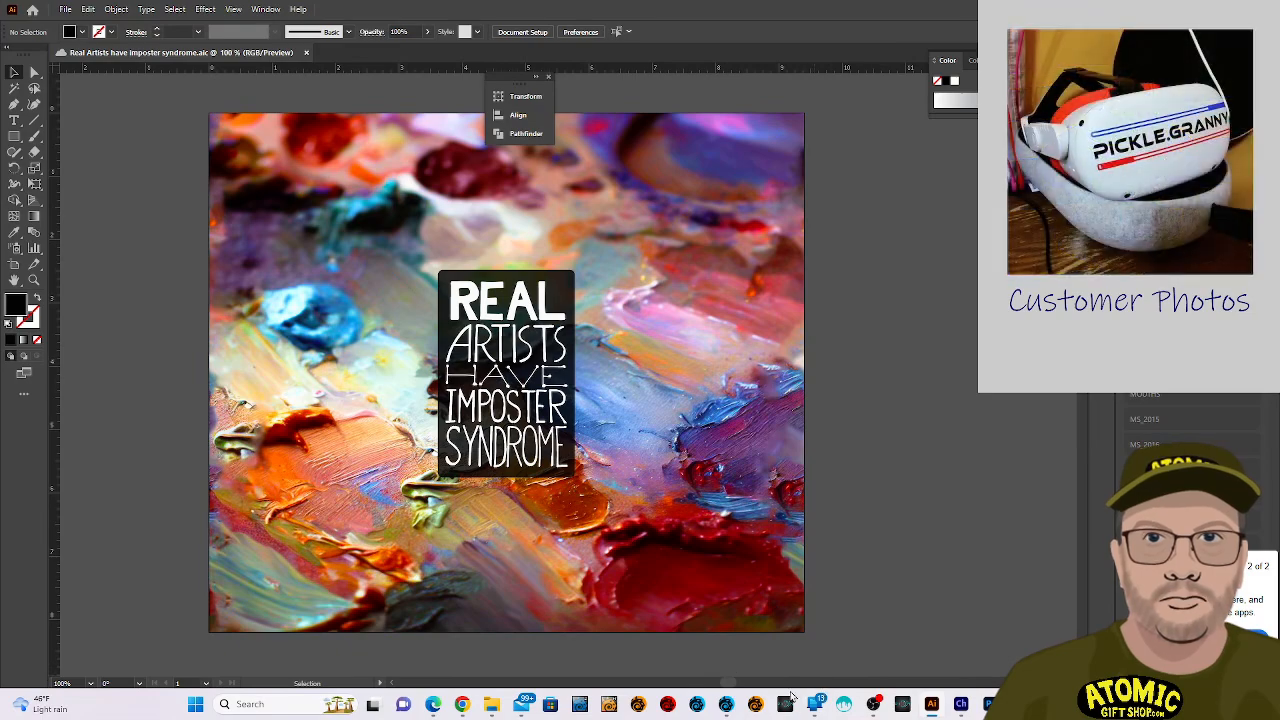
Return to LightWave Layout, check the resized lettering on the tumbler, and close the Turquoise_0 surface's node editor.
{"action": "left_click", "coordinate": [728, 705]}
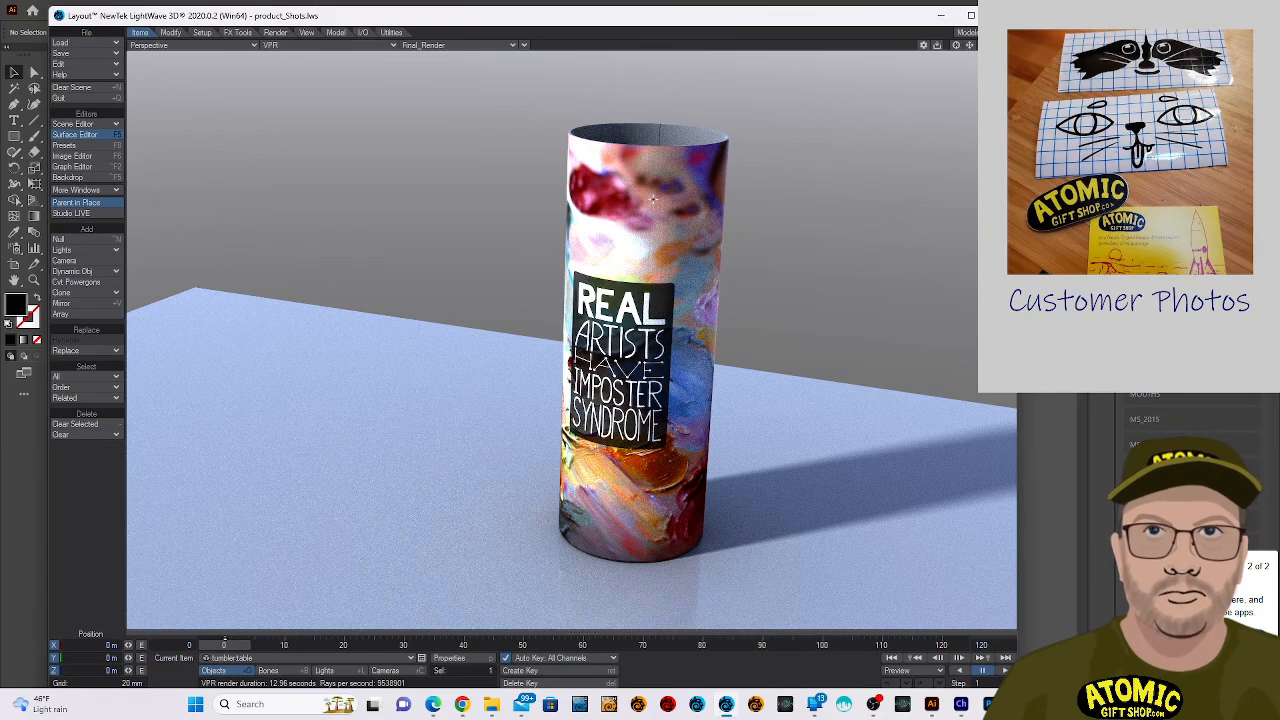
{"action": "left_click", "coordinate": [657, 217]}
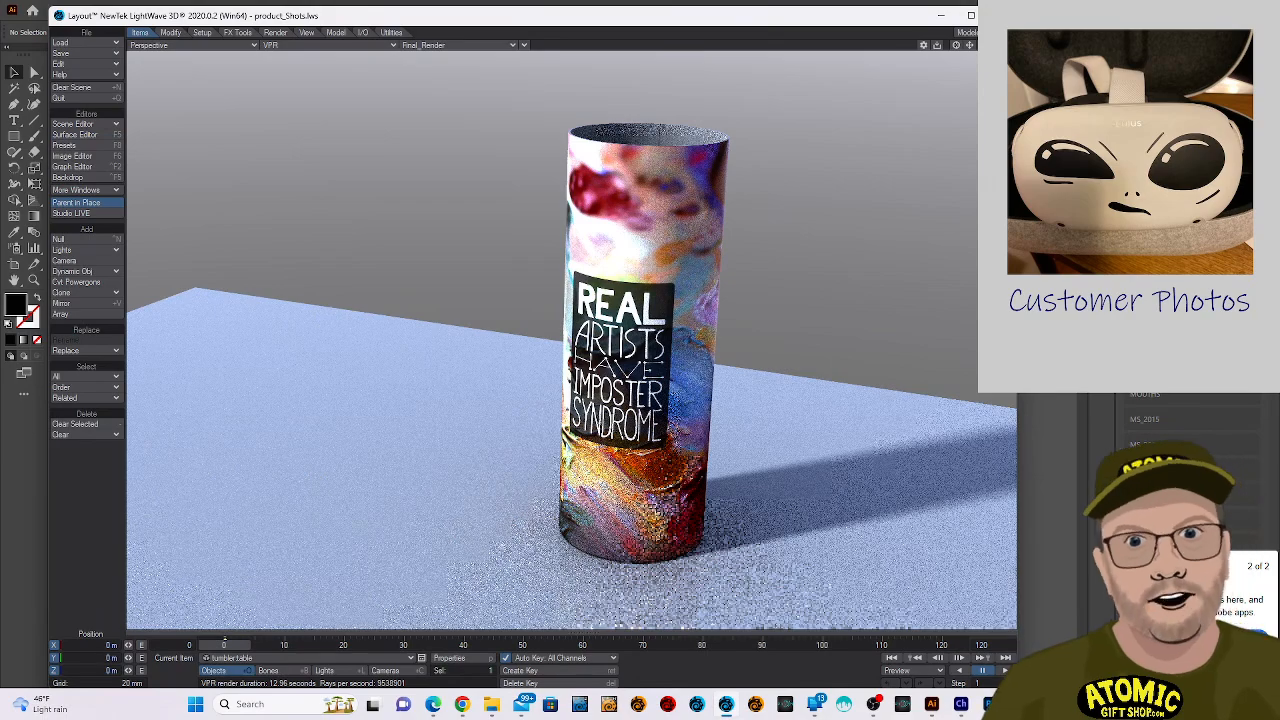
{"action": "left_click_drag", "start_coordinate": [560, 719], "coordinate": [448, 98]}
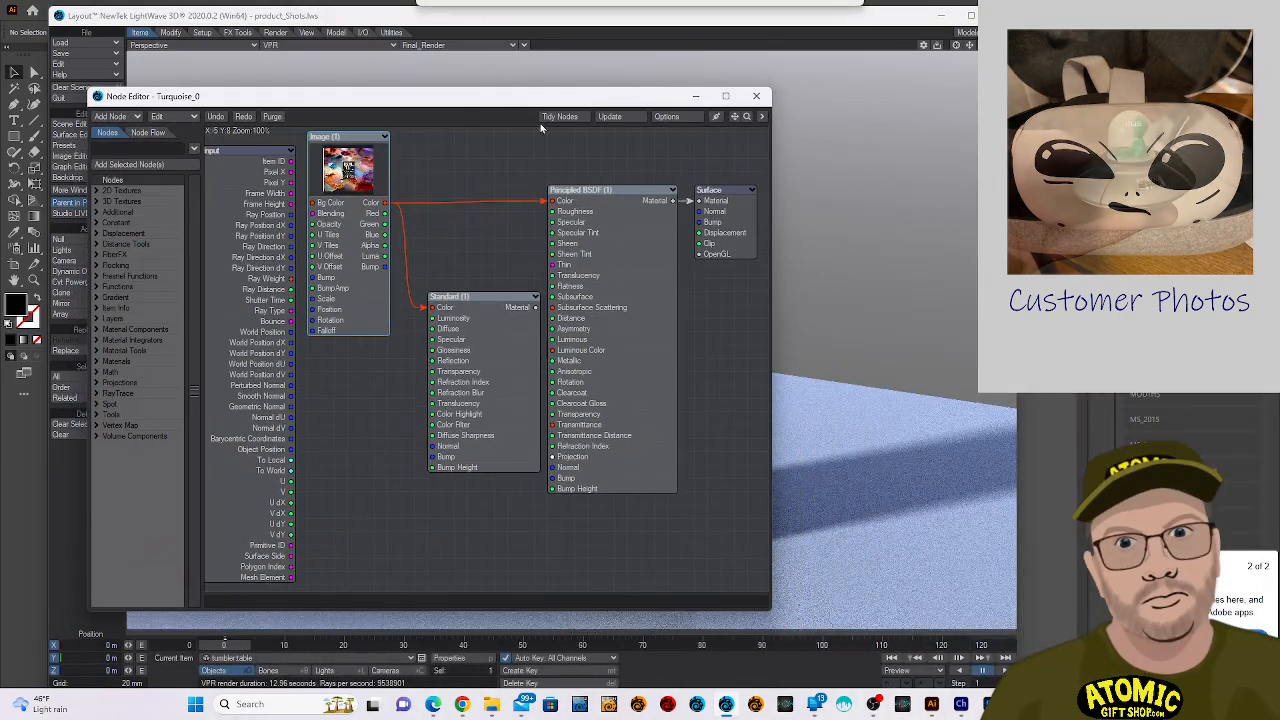
{"action": "left_click", "coordinate": [756, 96]}
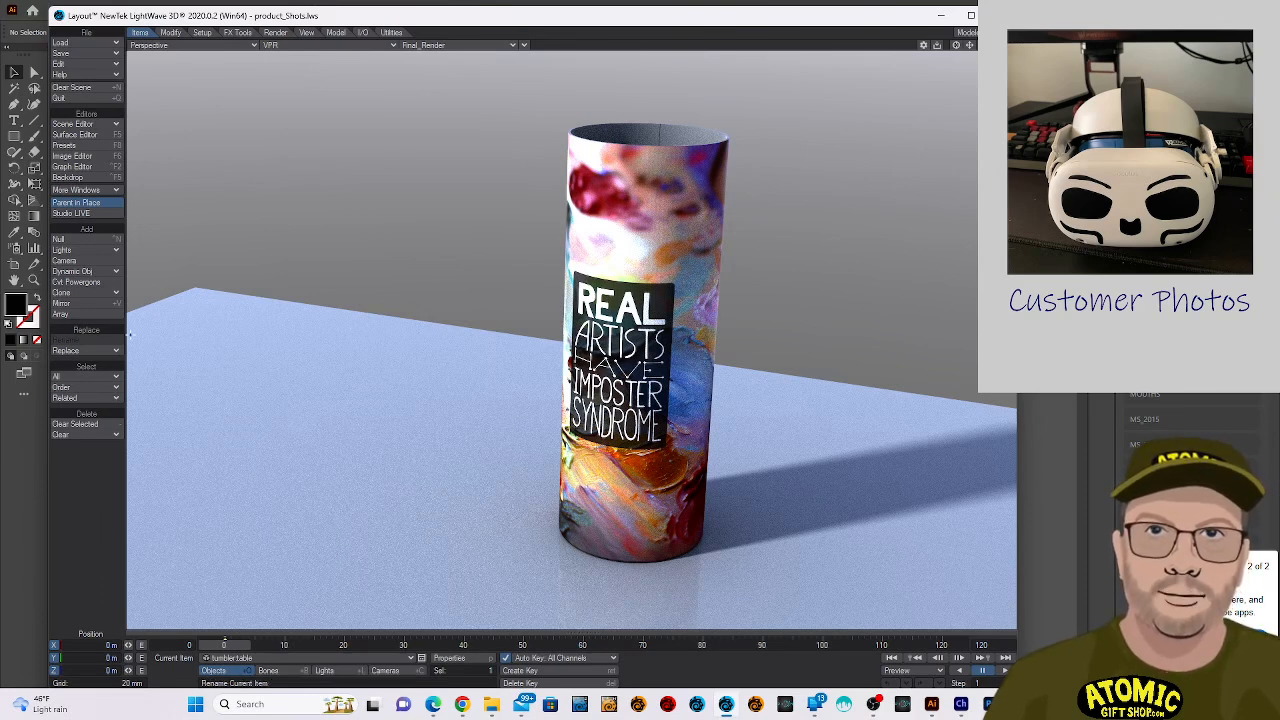
{"action": "key", "text": "F5"}
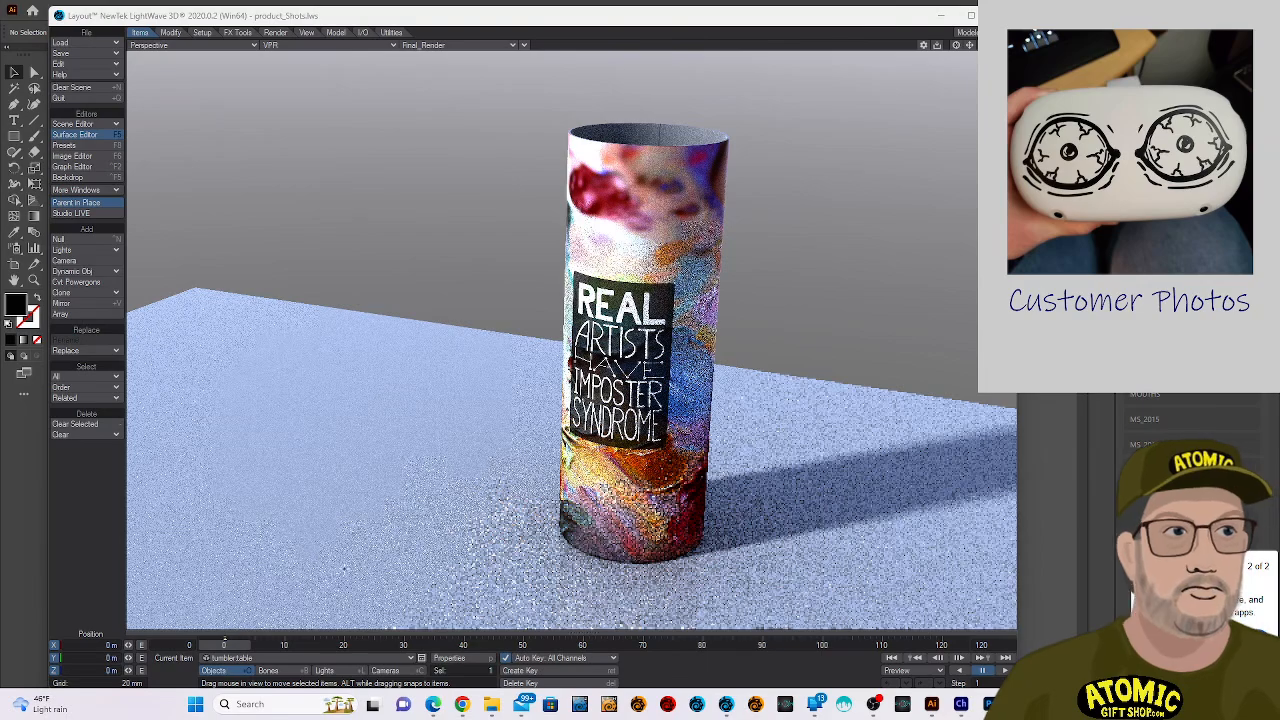
Select the scene light and nudge it to about X -1.9985 m, Y 2 m, Z -1.9979 m.
{"action": "left_click_drag", "start_coordinate": [470, 431], "coordinate": [670, 431]}
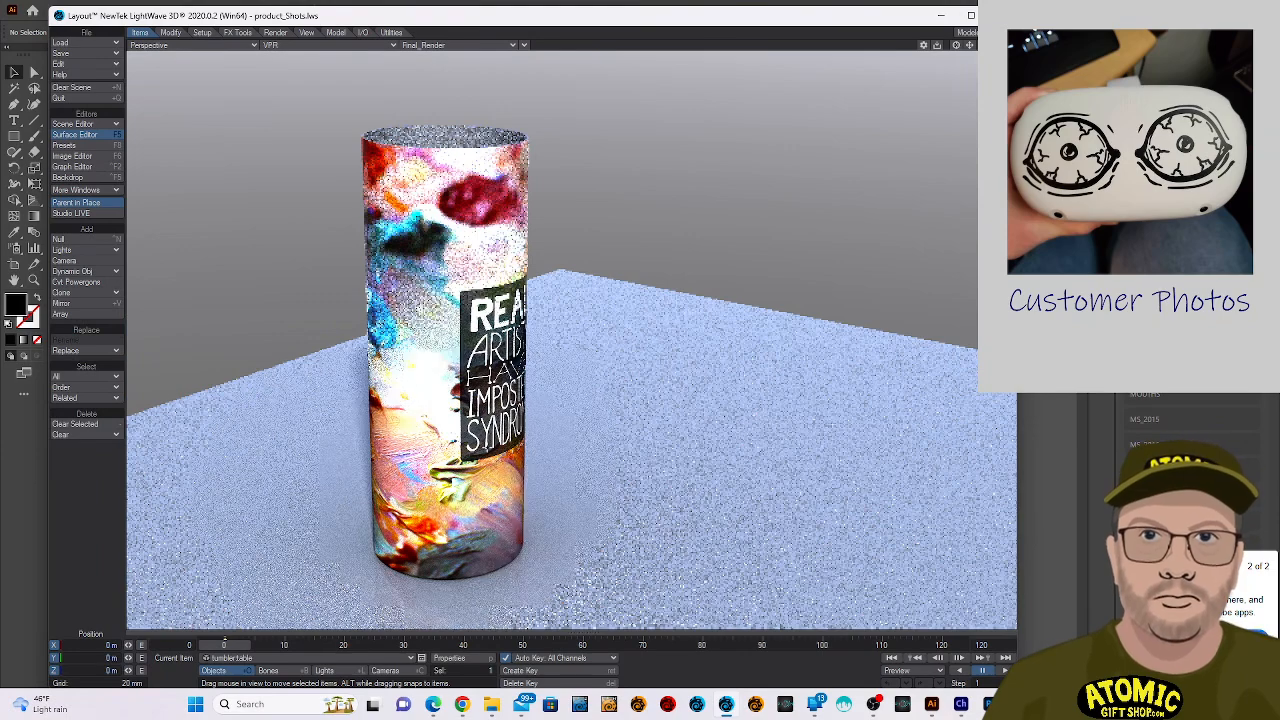
{"action": "key", "text": "shift+l"}
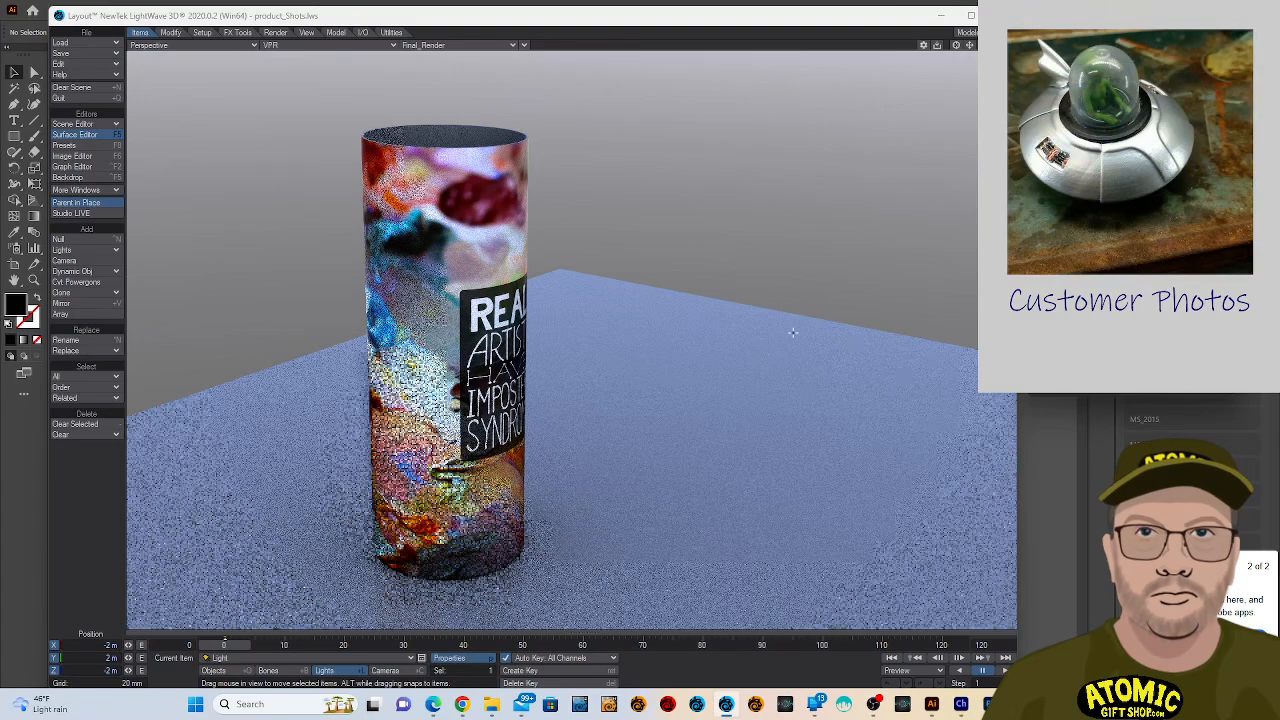
{"action": "mouse_move", "coordinate": [795, 331]}
{"action": "left_mouse_down"}
{"action": "mouse_move", "coordinate": [732, 310]}
{"action": "mouse_move", "coordinate": [790, 310]}
{"action": "left_mouse_up"}
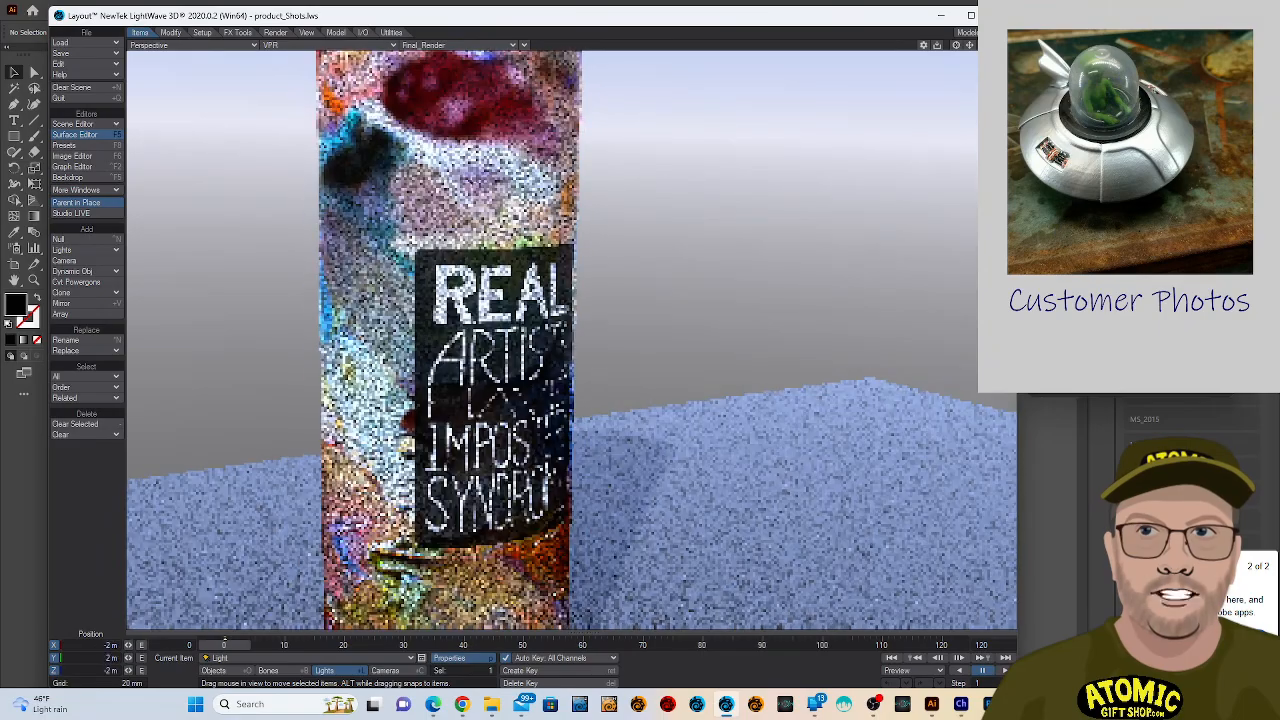
{"action": "left_click_drag", "start_coordinate": [969, 45], "coordinate": [880, 195]}
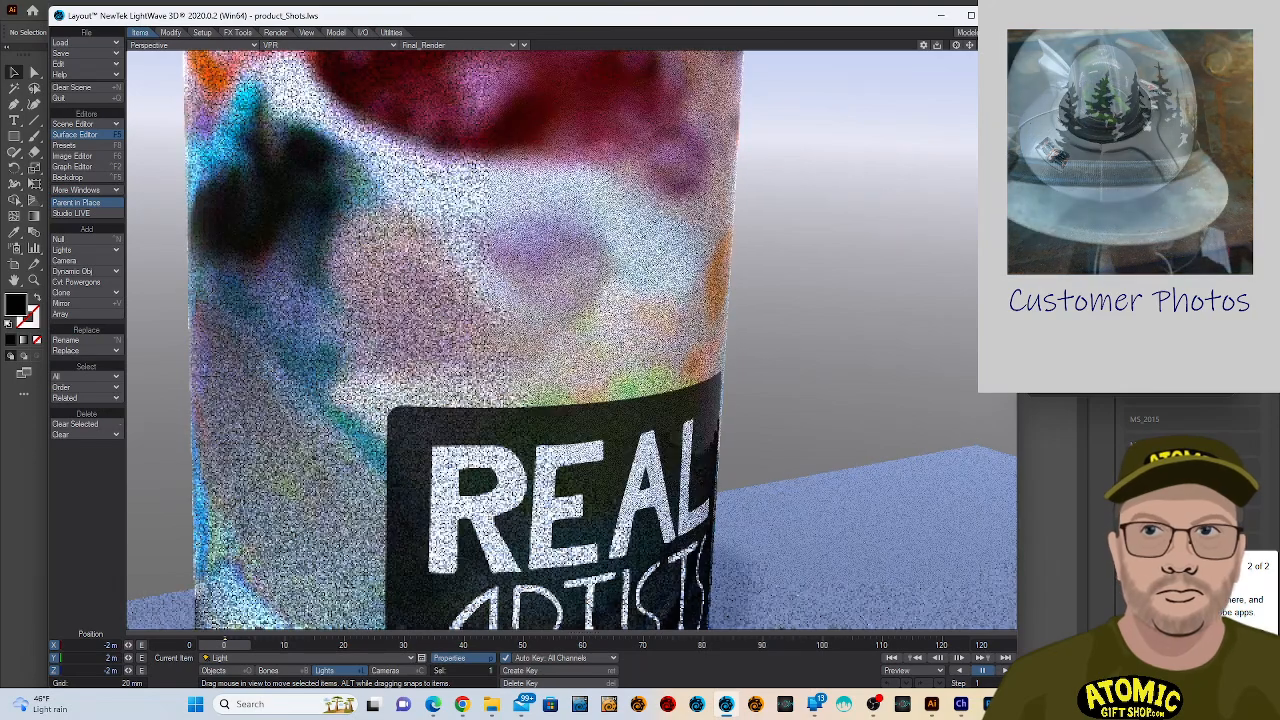
{"action": "mouse_move", "coordinate": [982, 45]}
{"action": "left_mouse_down"}
{"action": "mouse_move", "coordinate": [1015, 50]}
{"action": "mouse_move", "coordinate": [982, 60]}
{"action": "left_mouse_up"}
{"action": "left_click_drag", "start_coordinate": [800, 340], "coordinate": [804, 341]}
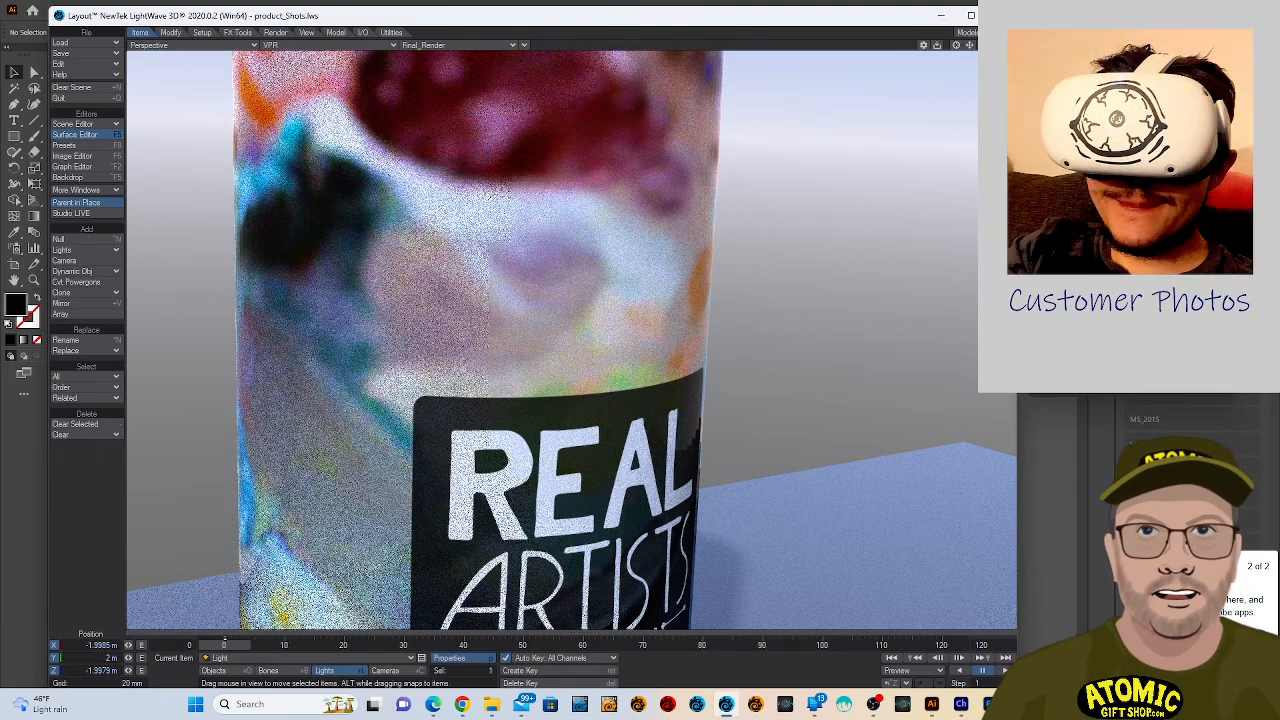
Select the table under the tumbler and rotate it to about 0.1° heading and -17.8° pitch.
{"action": "left_click", "coordinate": [847, 319]}
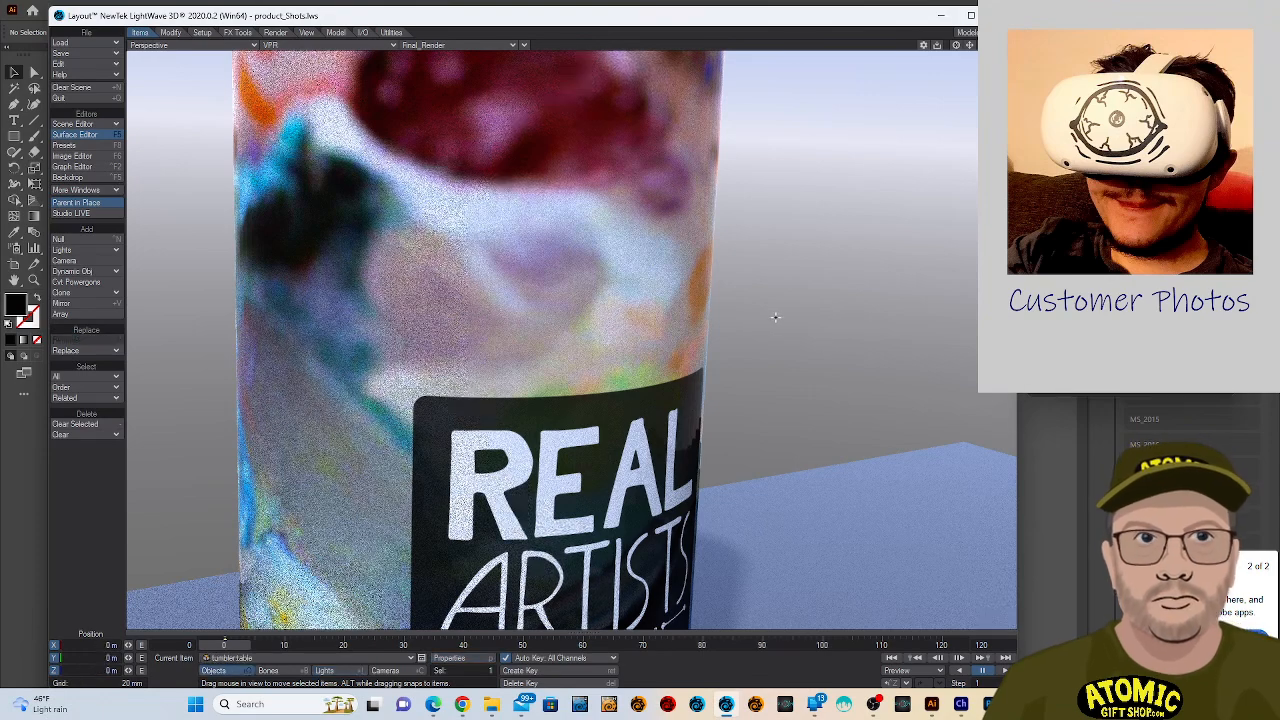
{"action": "key", "text": "y"}
{"action": "left_click_drag", "start_coordinate": [774, 318], "coordinate": [775, 140]}
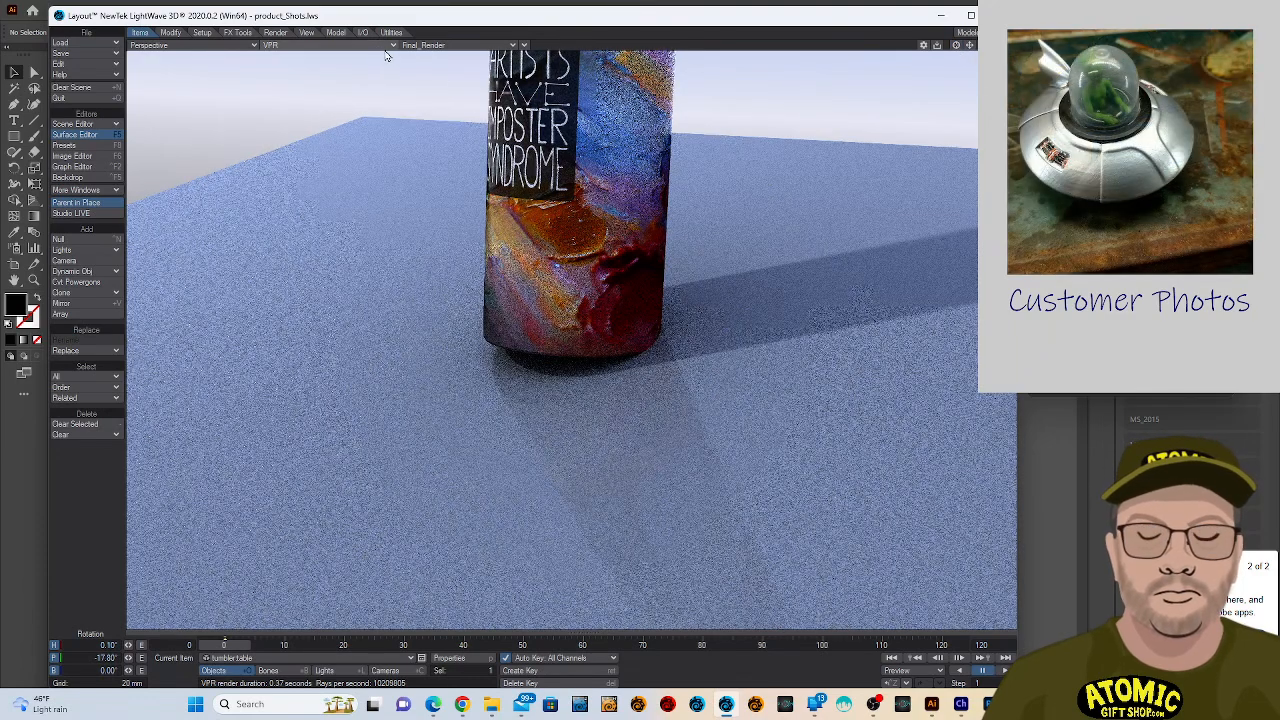
Set the perspective viewport to Textured Shaded Solid and select the tumbler object.
{"action": "left_click", "coordinate": [381, 47]}
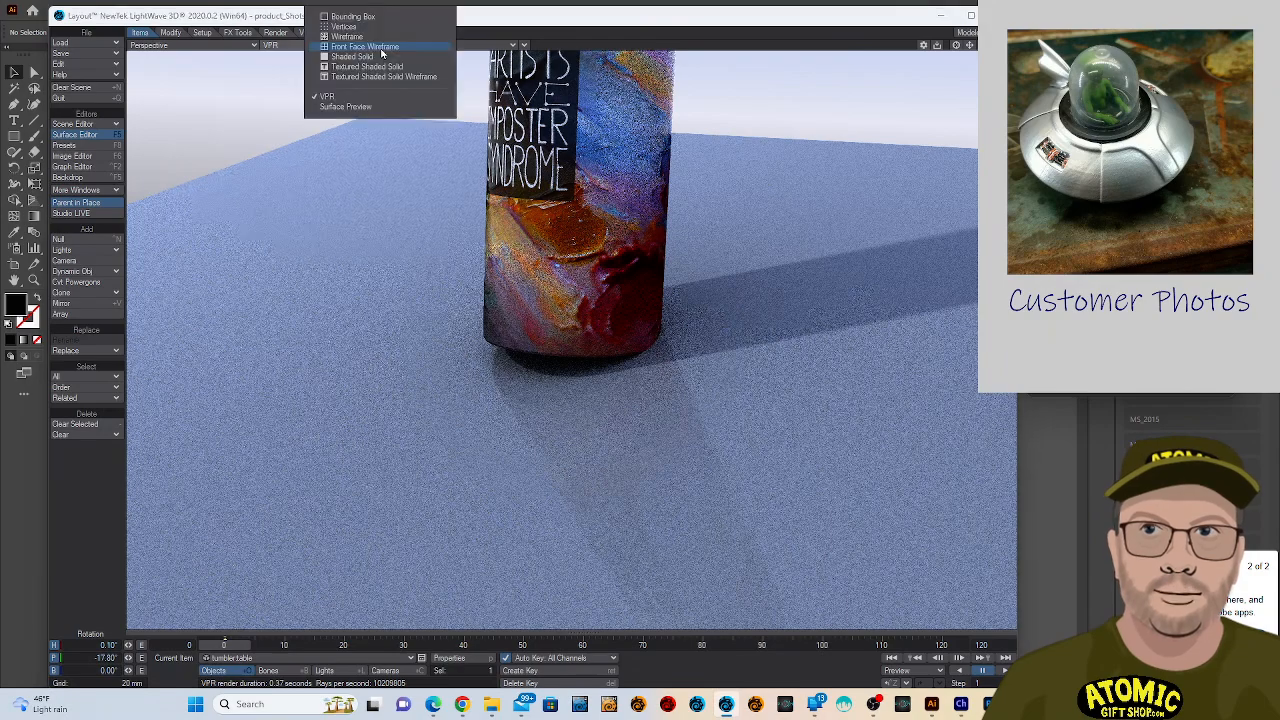
{"action": "left_click", "coordinate": [378, 66]}
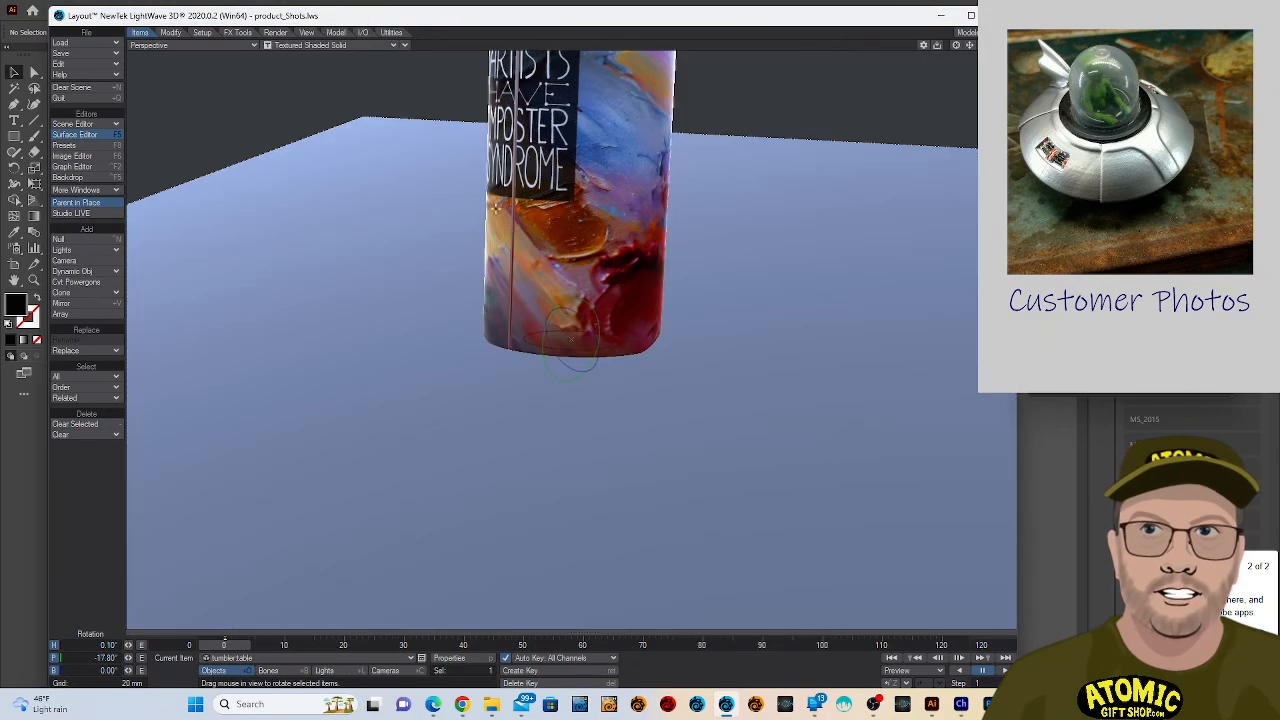
{"action": "left_click", "coordinate": [513, 278]}
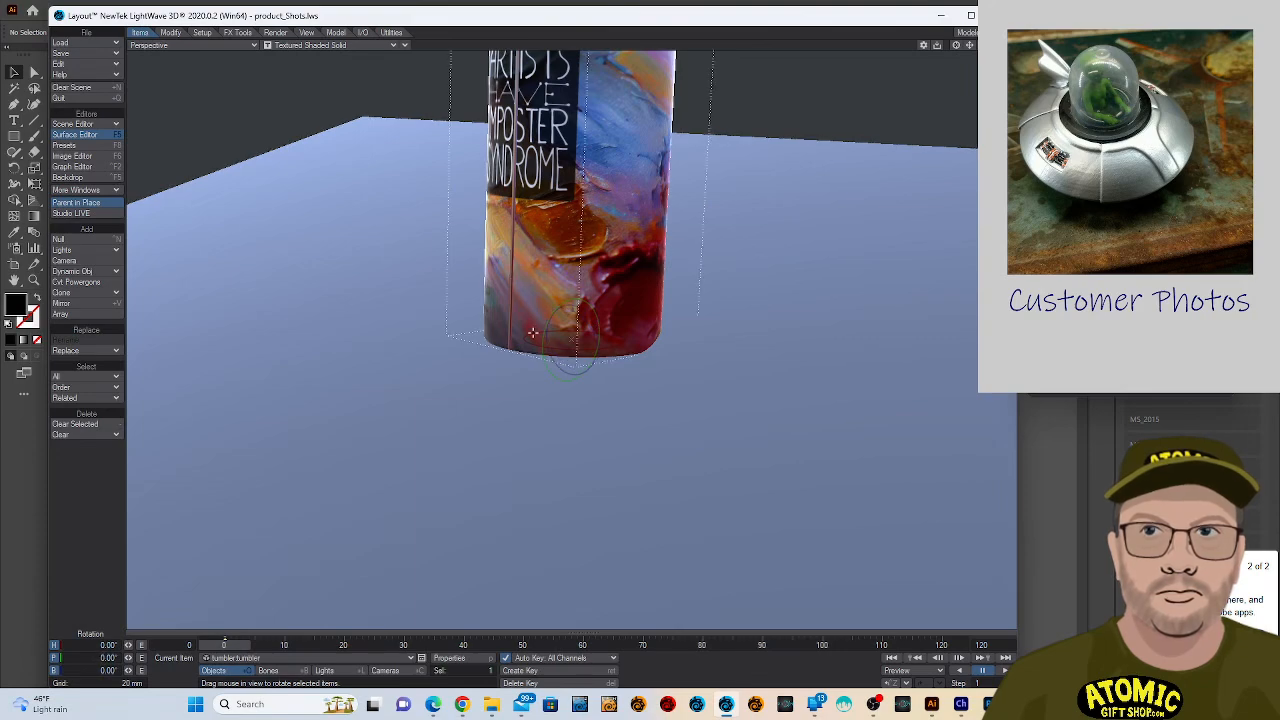
{"action": "left_click_drag", "start_coordinate": [371, 337], "coordinate": [275, 382]}
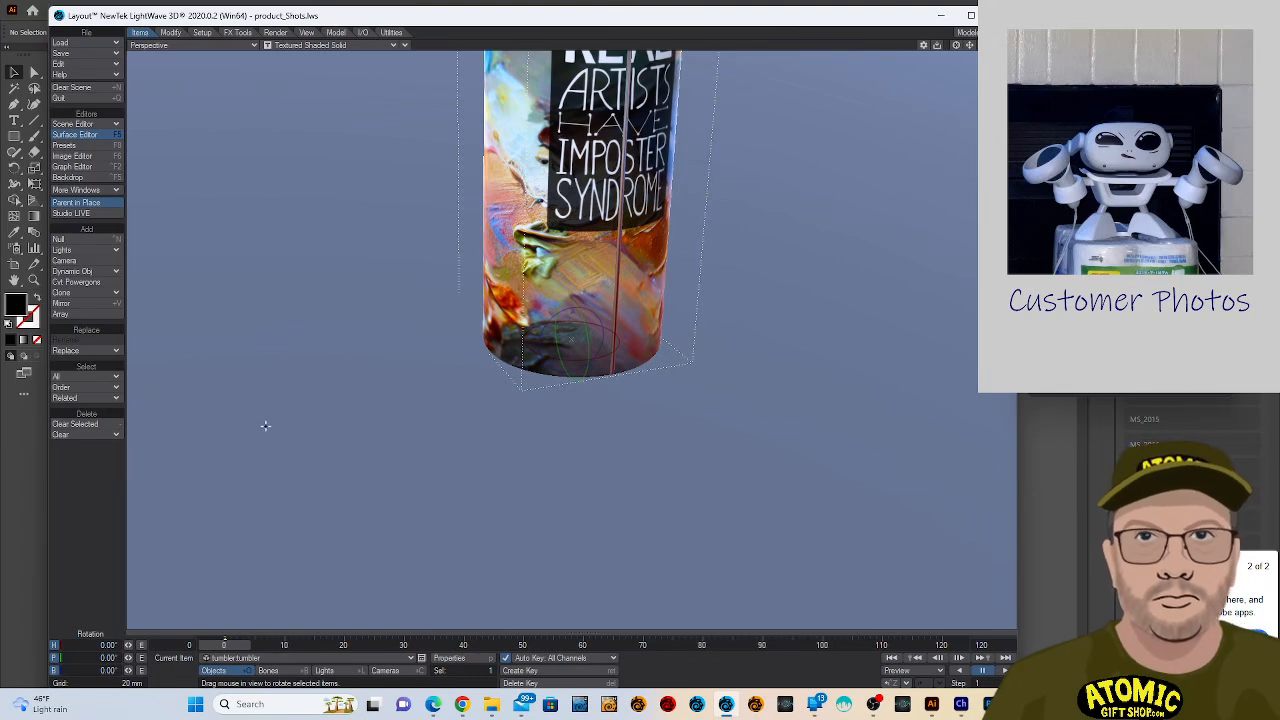
Select the table and set its pitch rotation to 0°.
{"action": "left_click", "coordinate": [248, 524]}
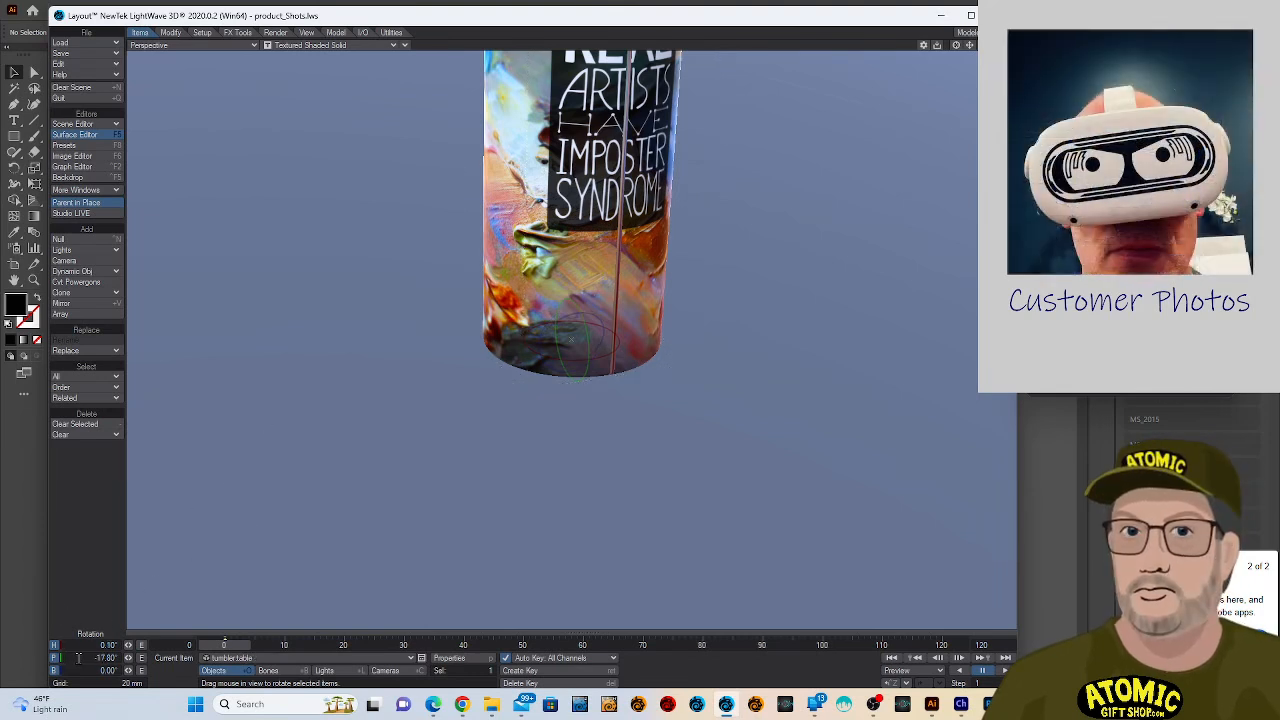
{"action": "left_click_drag", "start_coordinate": [80, 658], "coordinate": [234, 643]}
{"action": "type", "text": "0"}
{"action": "key", "text": "Return"}
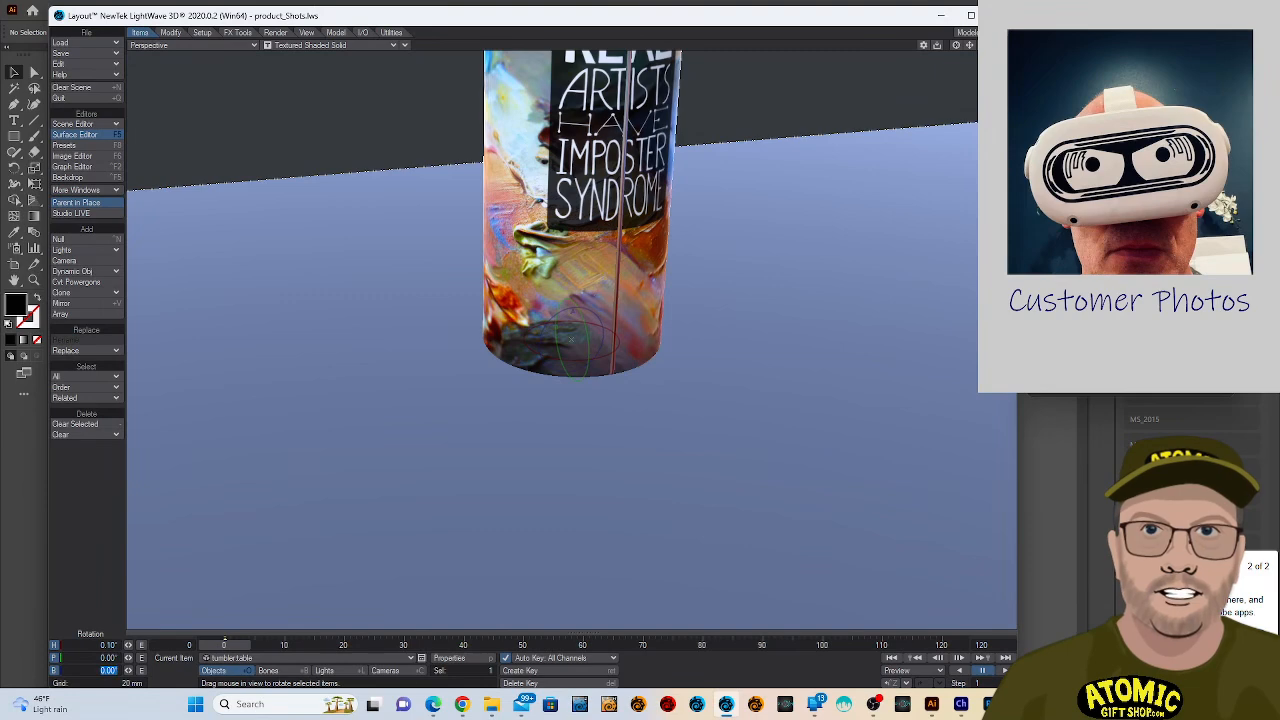
Examine the tumbler and the levelled table beneath it from several angles in the perspective viewport.
{"action": "key", "text": "Return"}
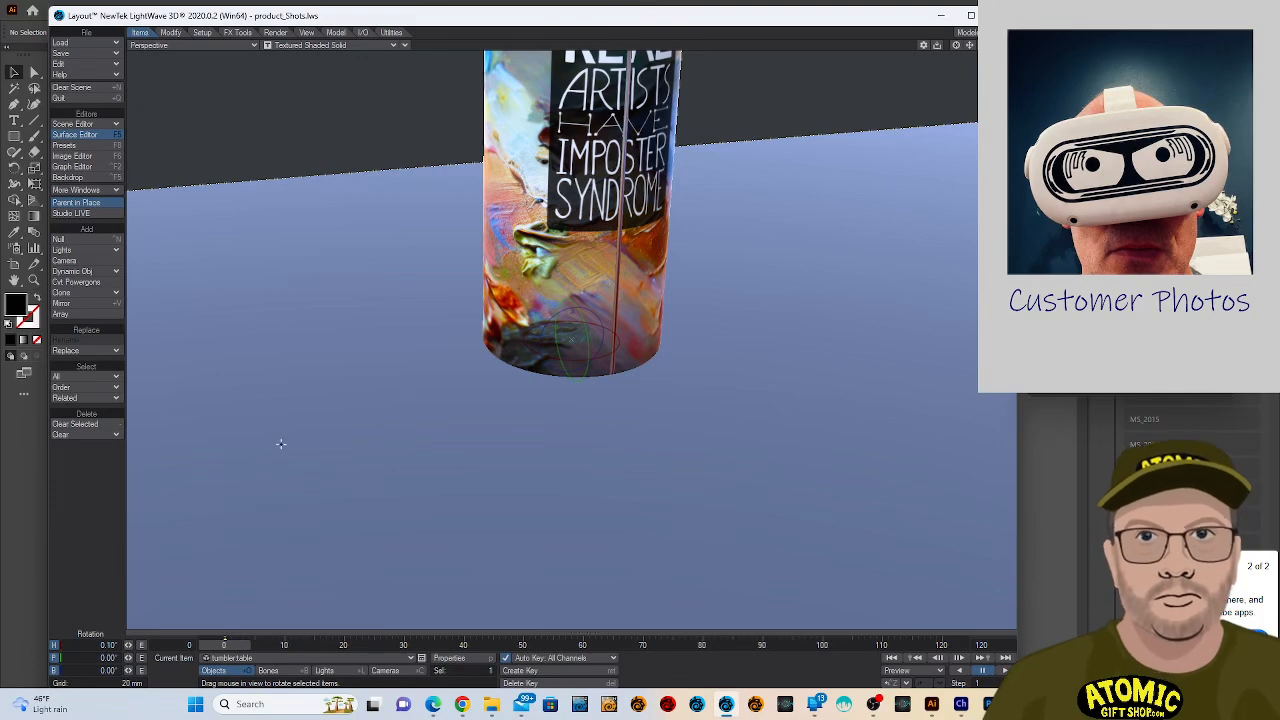
{"action": "left_click_drag", "start_coordinate": [681, 336], "coordinate": [726, 270]}
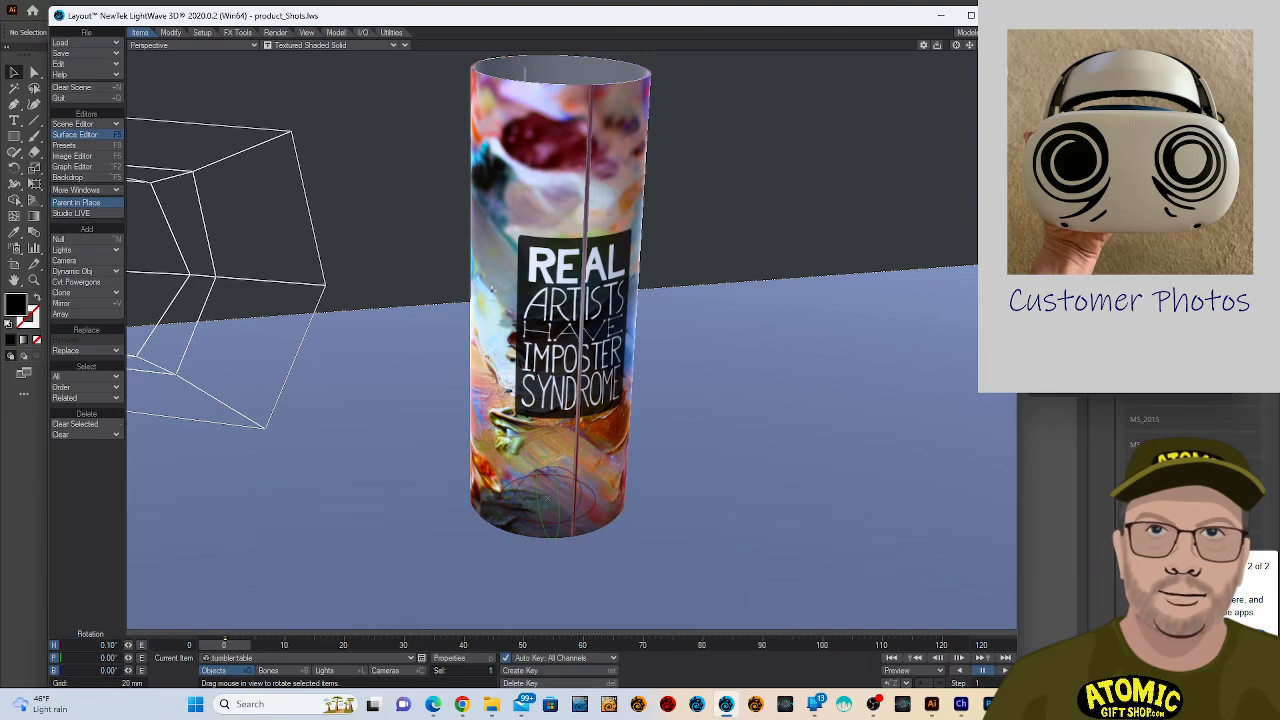
{"action": "left_click_drag", "start_coordinate": [456, 370], "coordinate": [457, 359]}
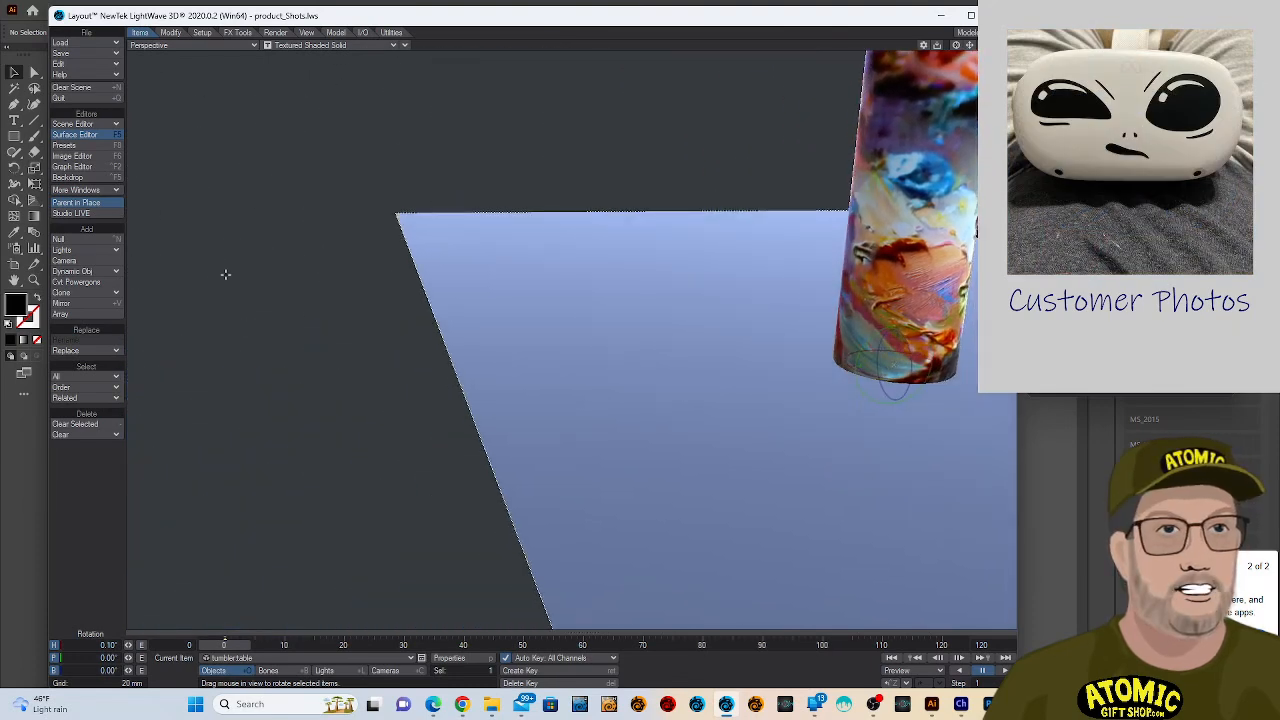
{"action": "left_click_drag", "start_coordinate": [891, 165], "coordinate": [700, 166]}
{"action": "left_click_drag", "start_coordinate": [606, 180], "coordinate": [489, 207]}
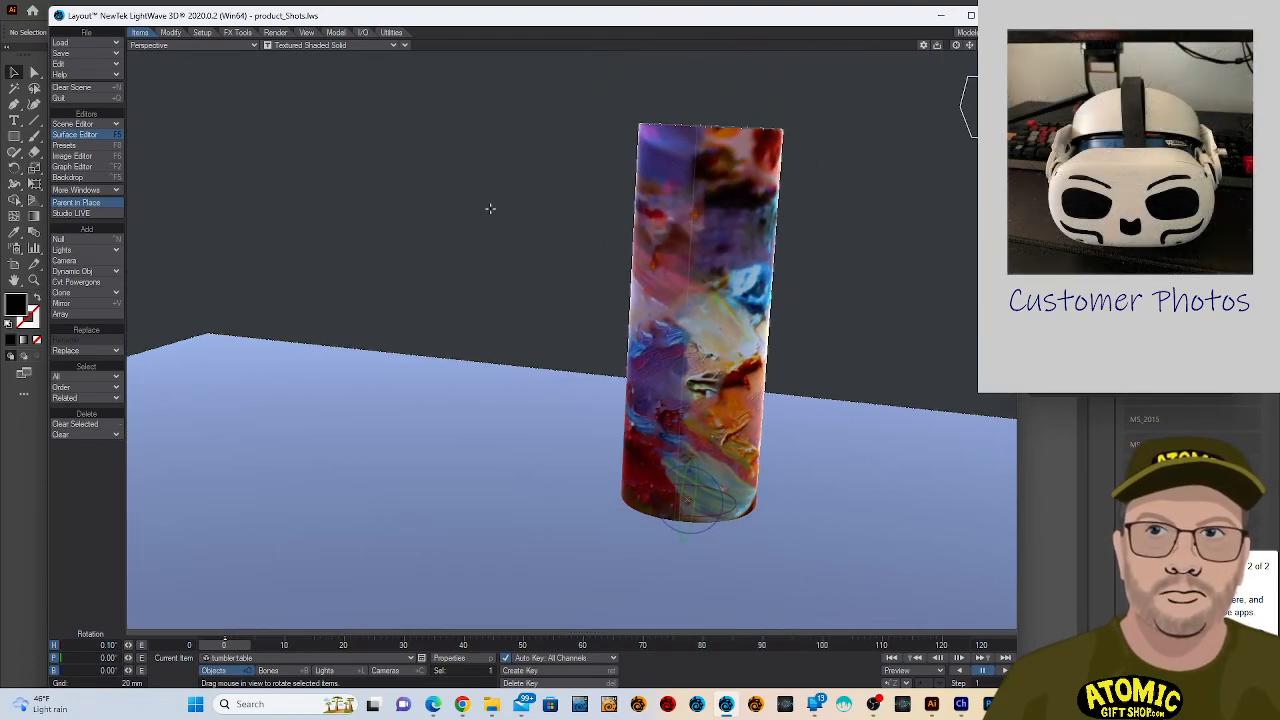
{"action": "left_click_drag", "start_coordinate": [404, 252], "coordinate": [330, 366]}
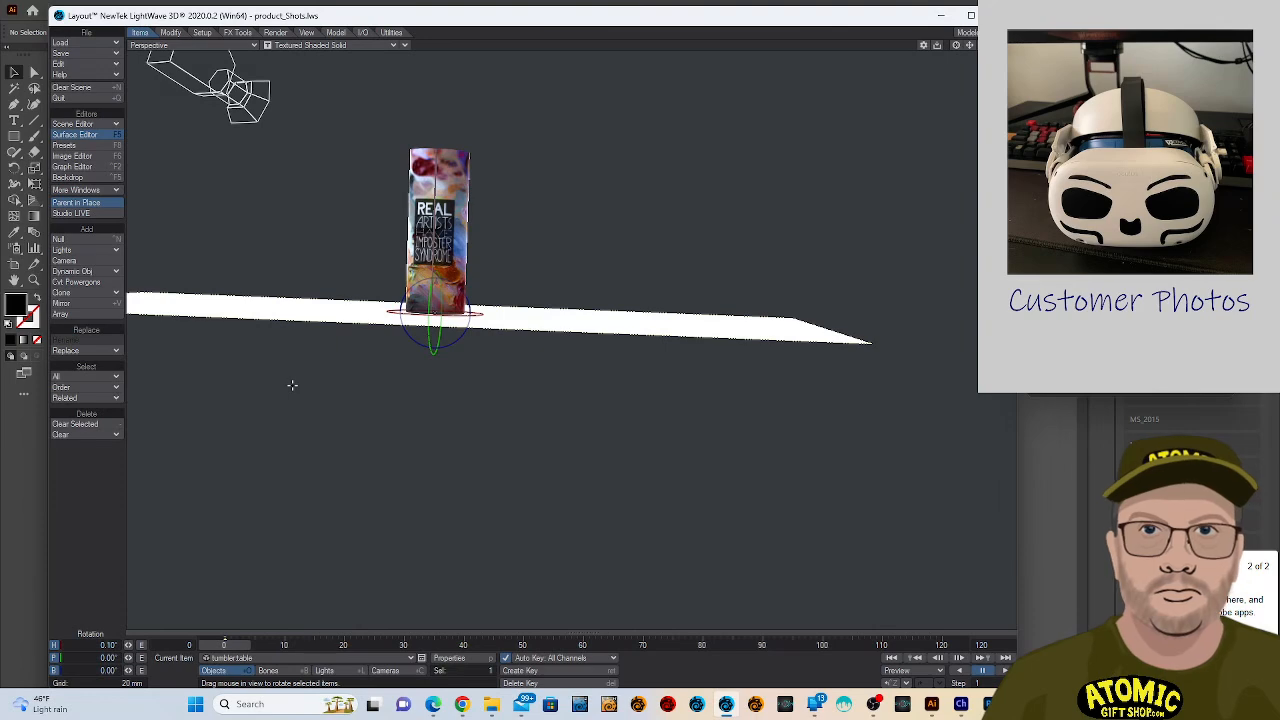
{"action": "left_click_drag", "start_coordinate": [288, 216], "coordinate": [435, 77]}
{"action": "mouse_move", "coordinate": [488, 168]}
{"action": "left_mouse_down"}
{"action": "mouse_move", "coordinate": [478, 178]}
{"action": "mouse_move", "coordinate": [498, 187]}
{"action": "left_mouse_up"}
{"action": "key", "text": "t"}
{"action": "mouse_move", "coordinate": [622, 170]}
{"action": "left_mouse_down"}
{"action": "mouse_move", "coordinate": [634, 149]}
{"action": "mouse_move", "coordinate": [632, 208]}
{"action": "mouse_move", "coordinate": [636, 186]}
{"action": "mouse_move", "coordinate": [654, 186]}
{"action": "mouse_move", "coordinate": [640, 186]}
{"action": "left_mouse_up"}
{"action": "key", "text": "ctrl+z"}
{"action": "key", "text": "y"}
{"action": "left_click_drag", "start_coordinate": [606, 133], "coordinate": [602, 133]}
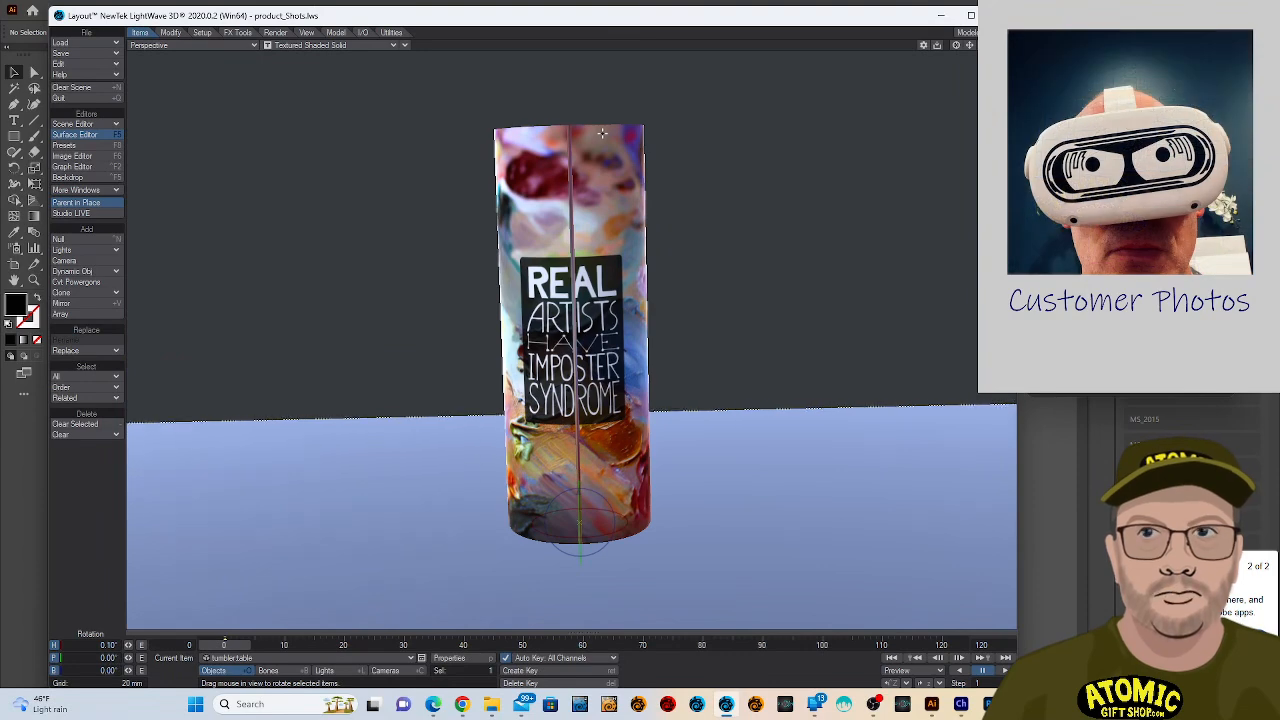
Select the scene camera and the tumbler in turn, and examine the tumbler's wrapped artwork and seam from several angles.
{"action": "key", "text": "shift+c"}
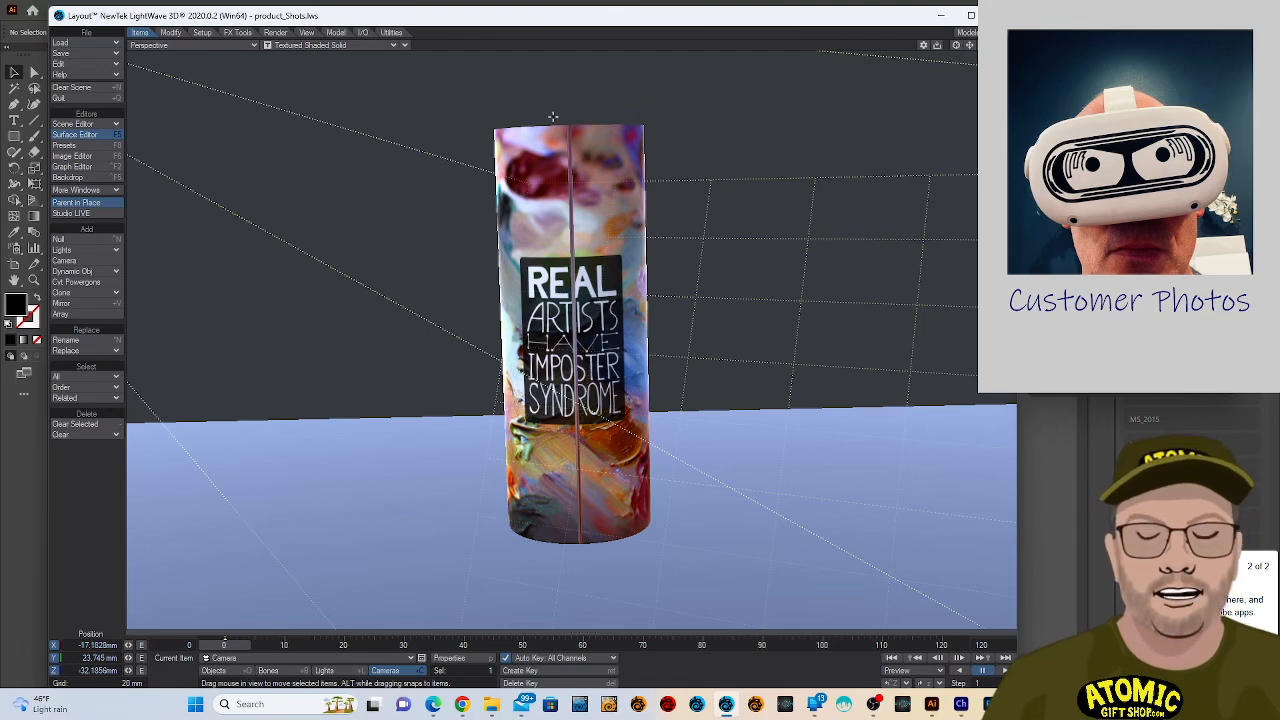
{"action": "left_click", "coordinate": [558, 146]}
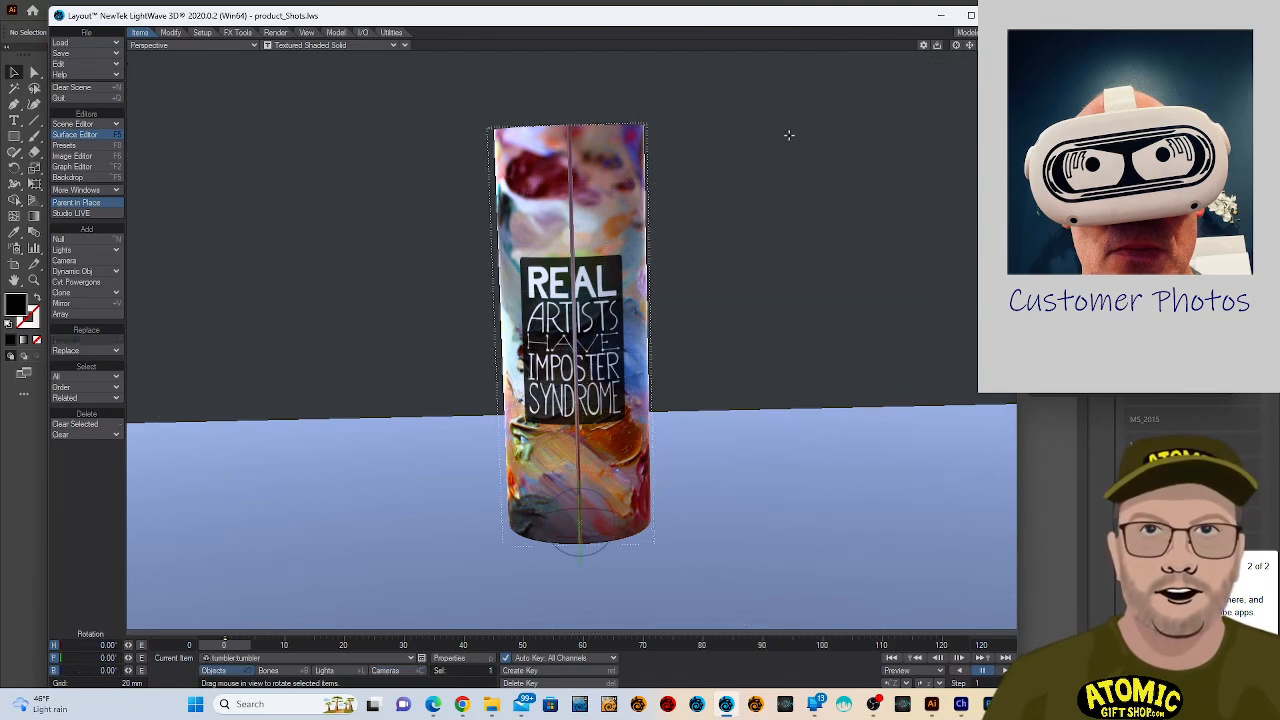
{"action": "key", "text": "shift+c"}
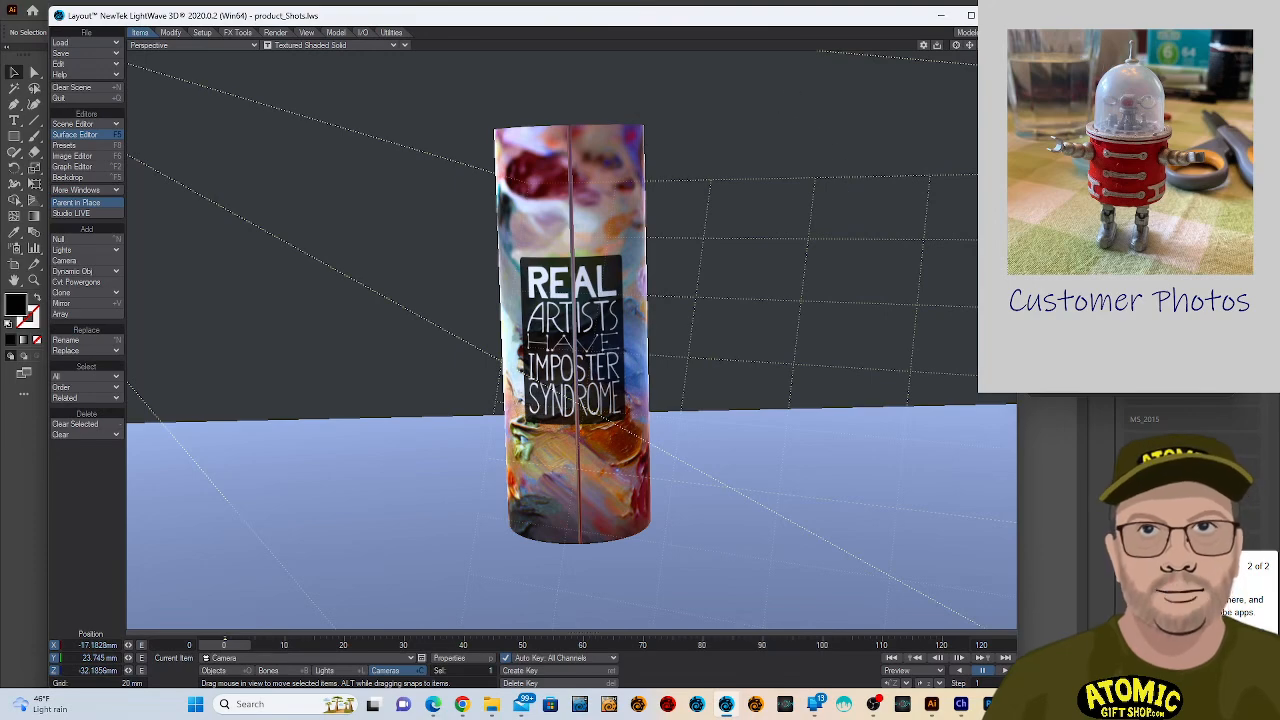
{"action": "left_click_drag", "start_coordinate": [983, 45], "coordinate": [1057, 53]}
{"action": "left_click_drag", "start_coordinate": [970, 45], "coordinate": [972, 47]}
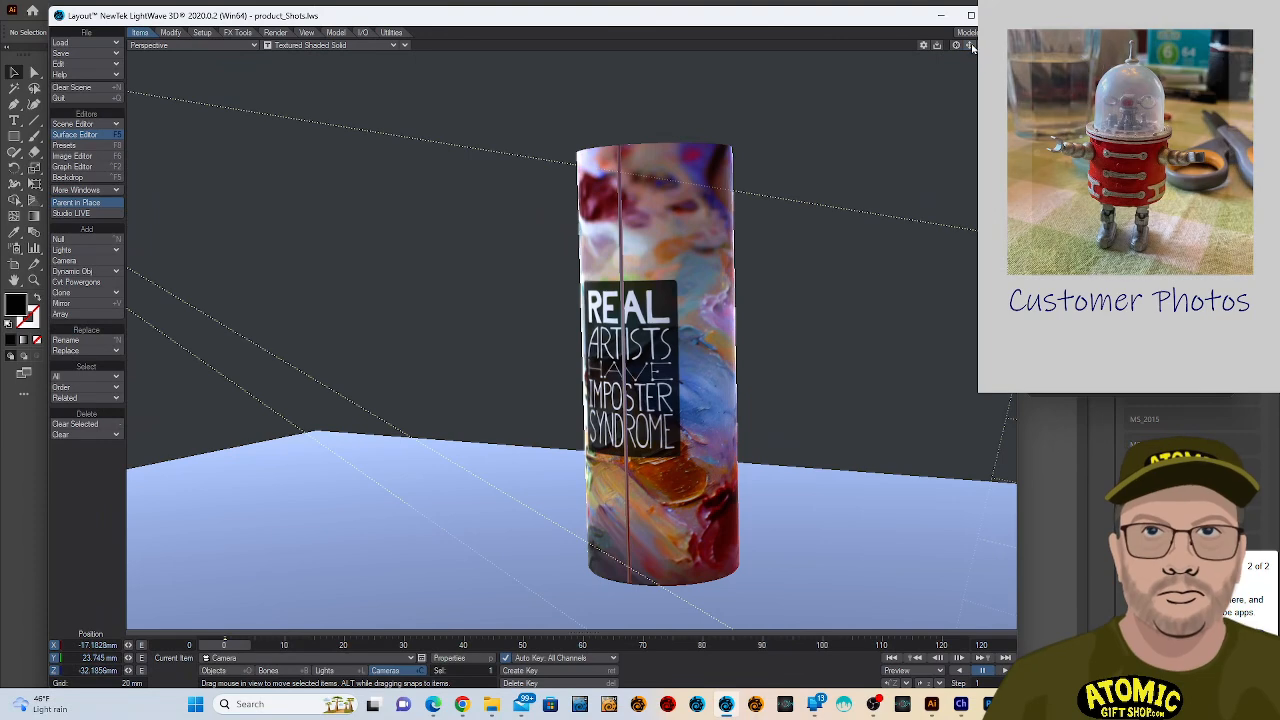
{"action": "key", "text": "shift+o"}
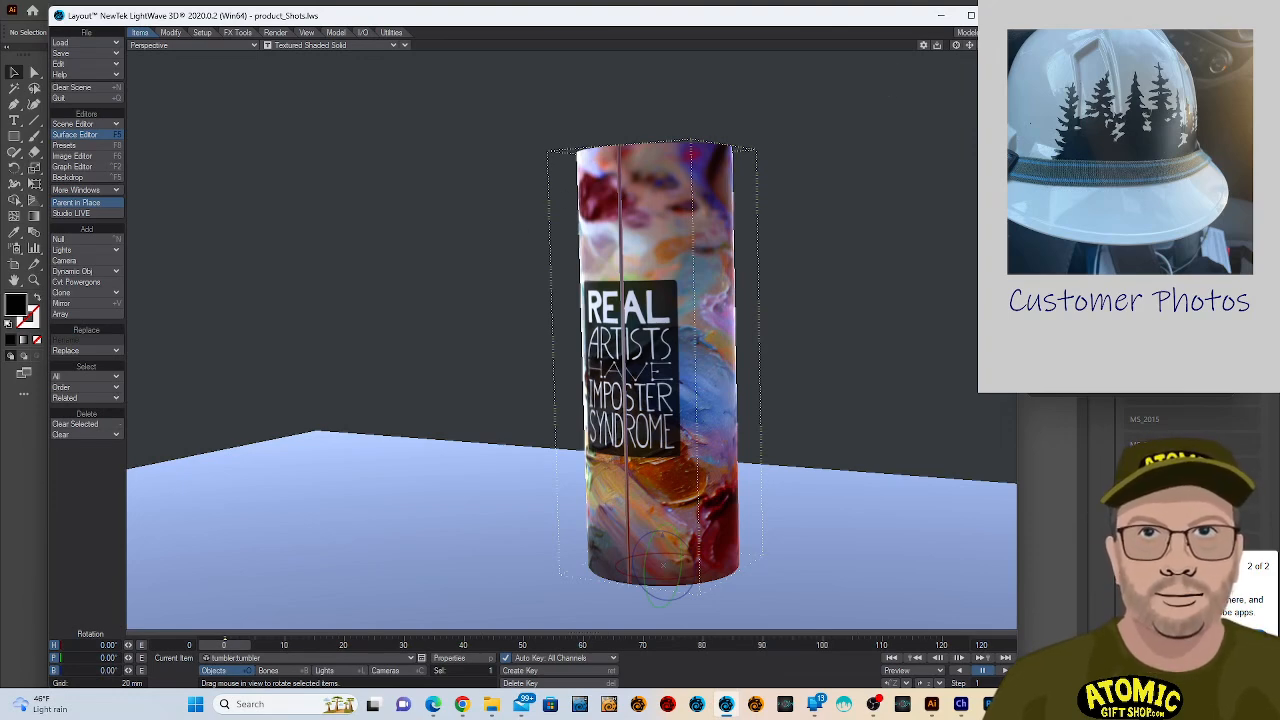
{"action": "left_click_drag", "start_coordinate": [983, 45], "coordinate": [1065, 51]}
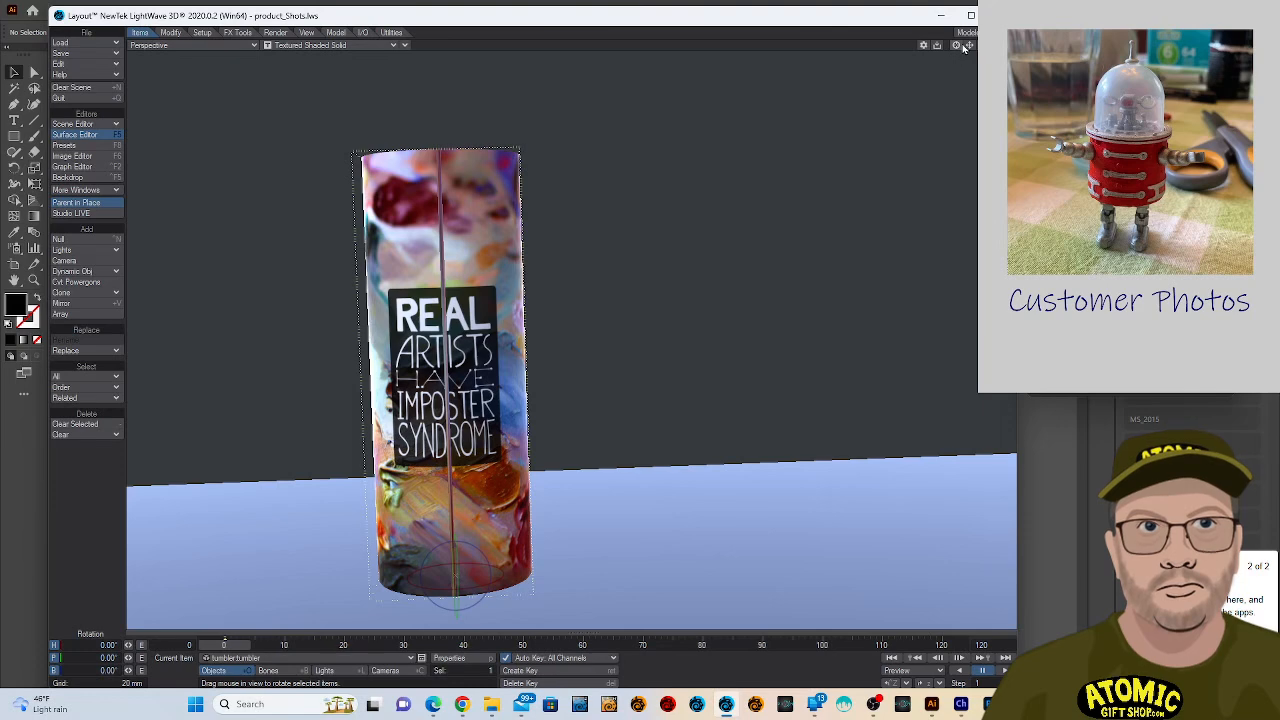
{"action": "left_click_drag", "start_coordinate": [968, 46], "coordinate": [919, 37]}
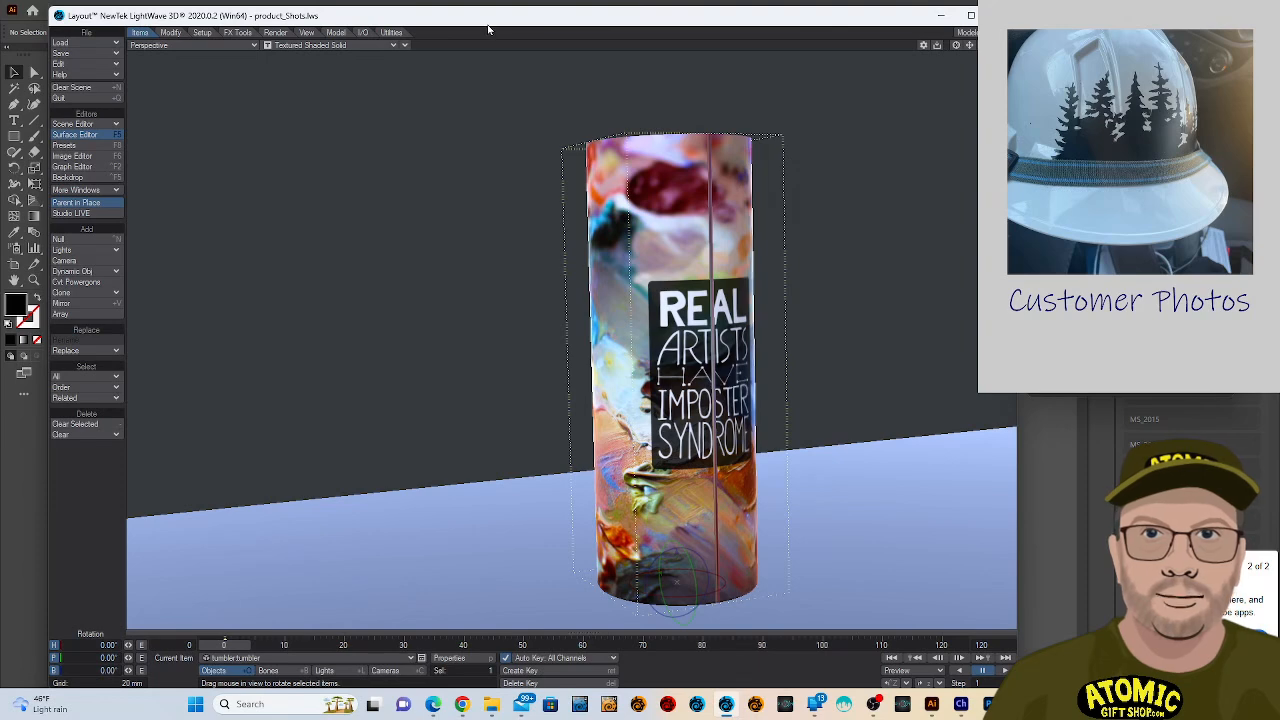
Switch to the Edge browser, close the enlarged "an artist's palette" image page and return to the Bing chat prompt.
{"action": "left_click", "coordinate": [434, 704]}
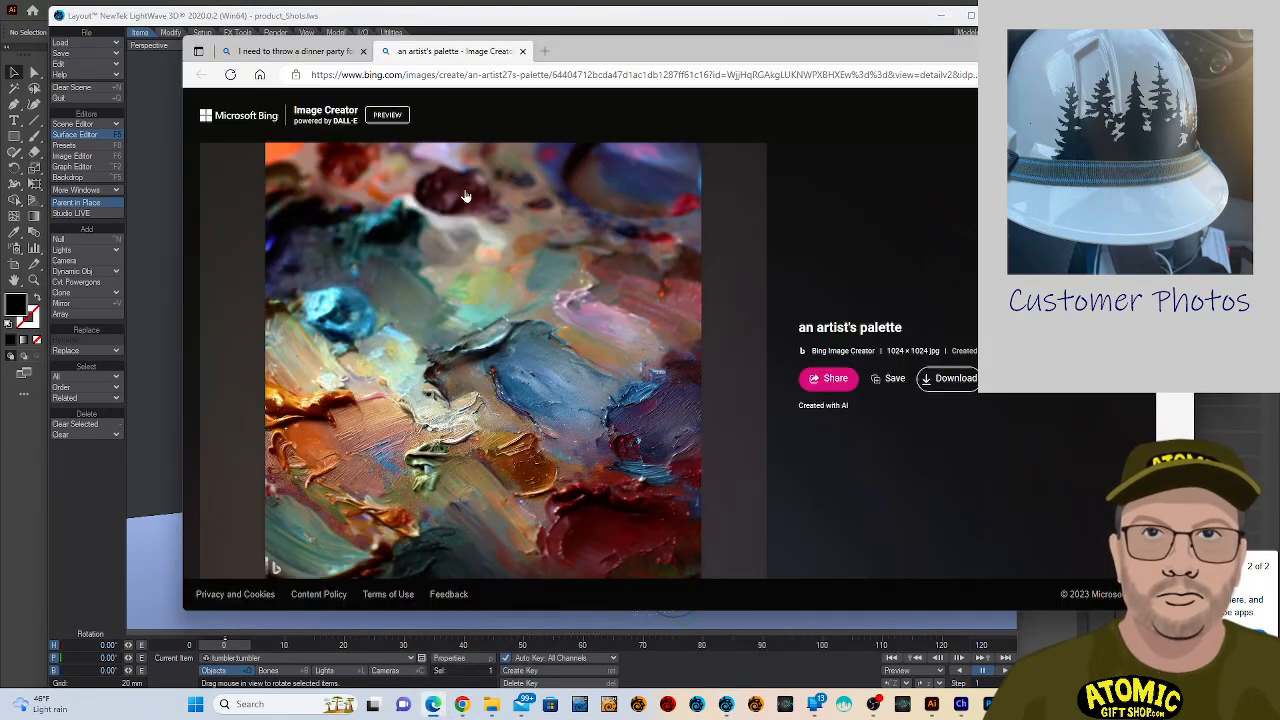
{"action": "left_click", "coordinate": [521, 52]}
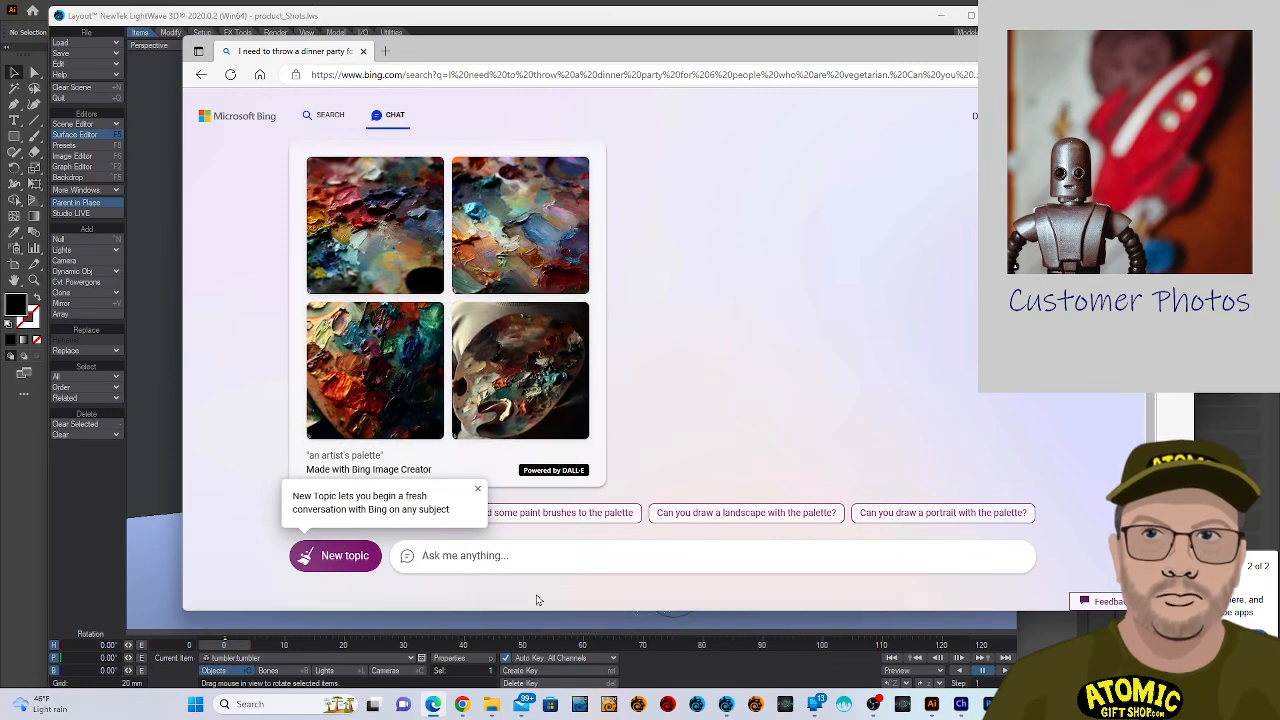
{"action": "left_click", "coordinate": [557, 553]}
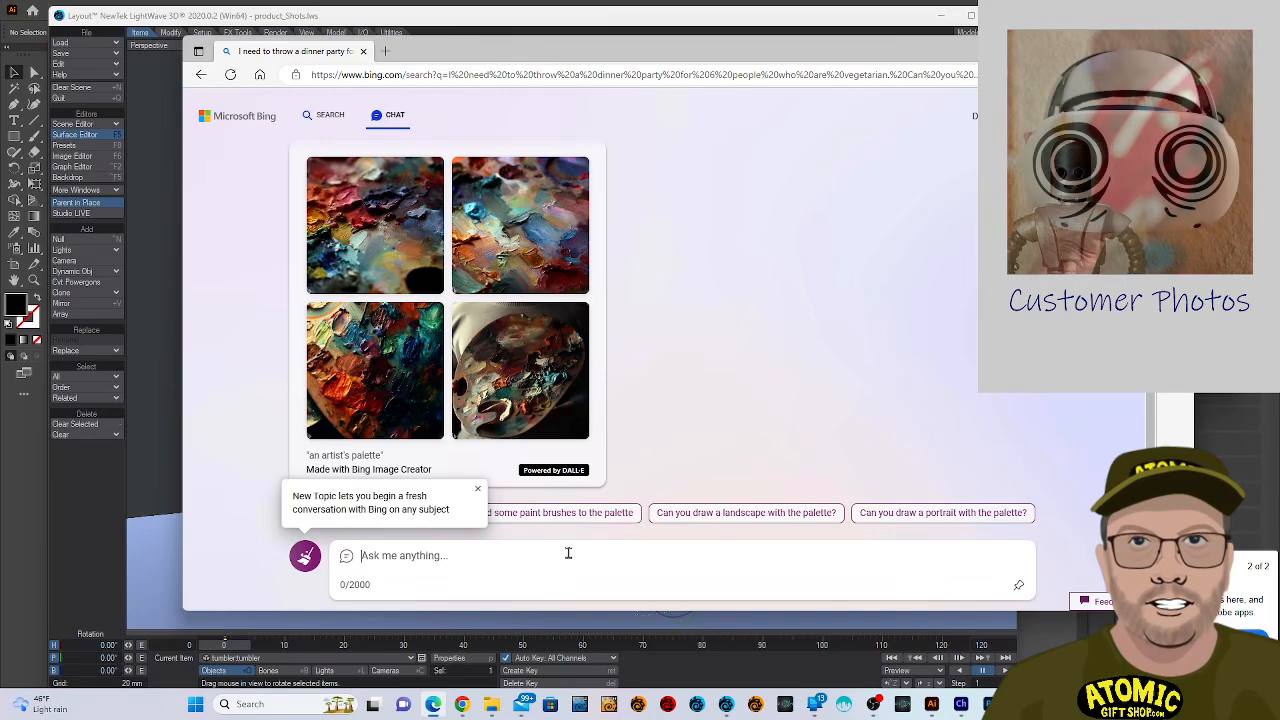
Ask Bing Chat for "paint on a canvas close up no blur artis palette in focus".
{"action": "type", "text": "paint on"}
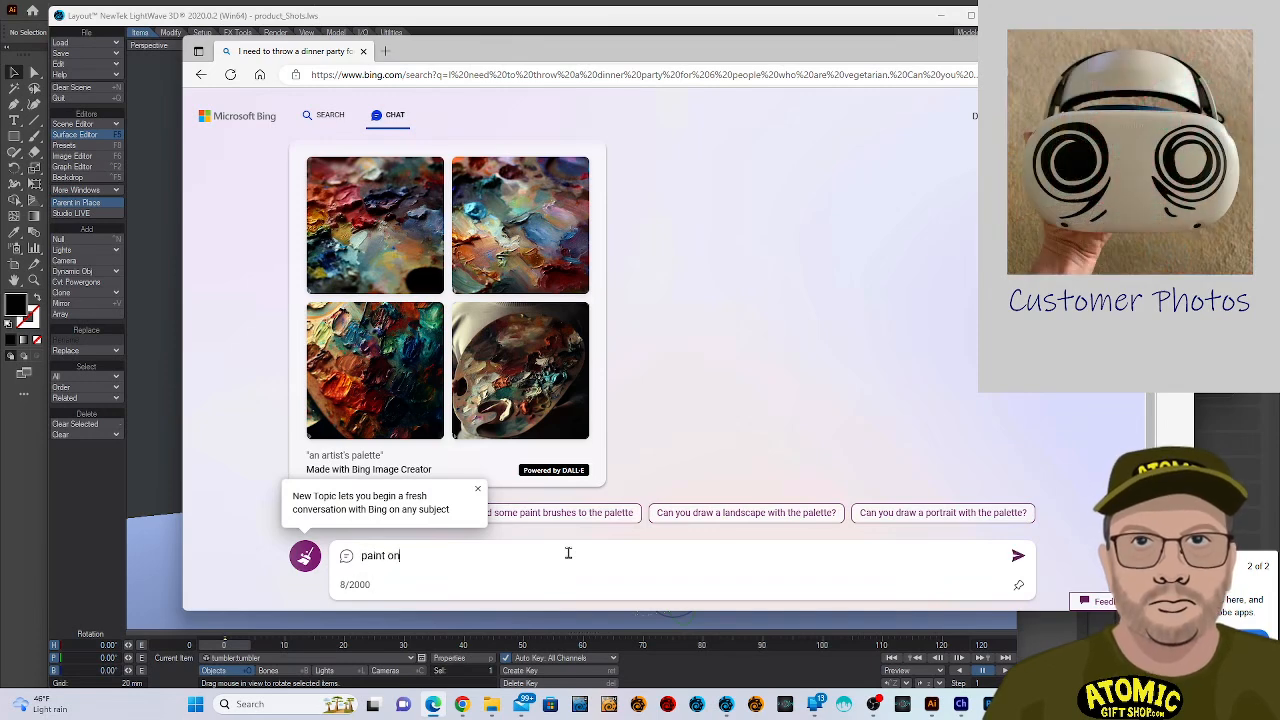
{"action": "type", "text": " a "}
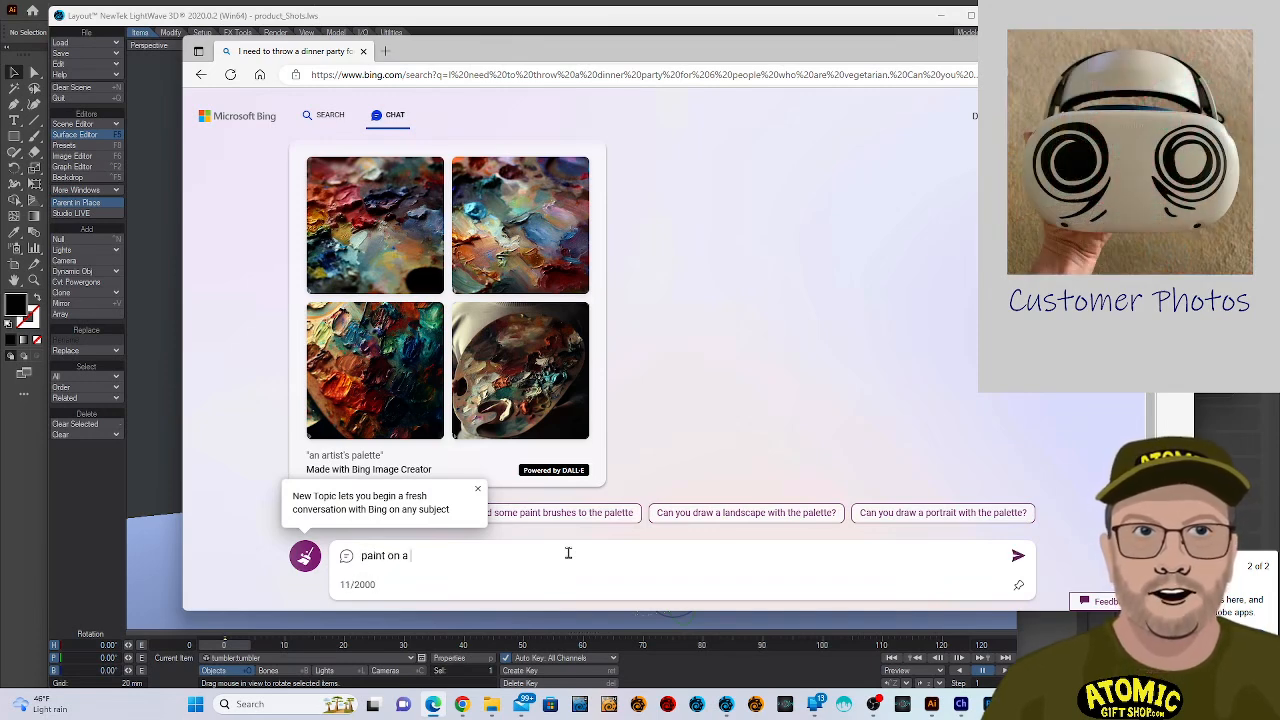
{"action": "type", "text": "ca"}
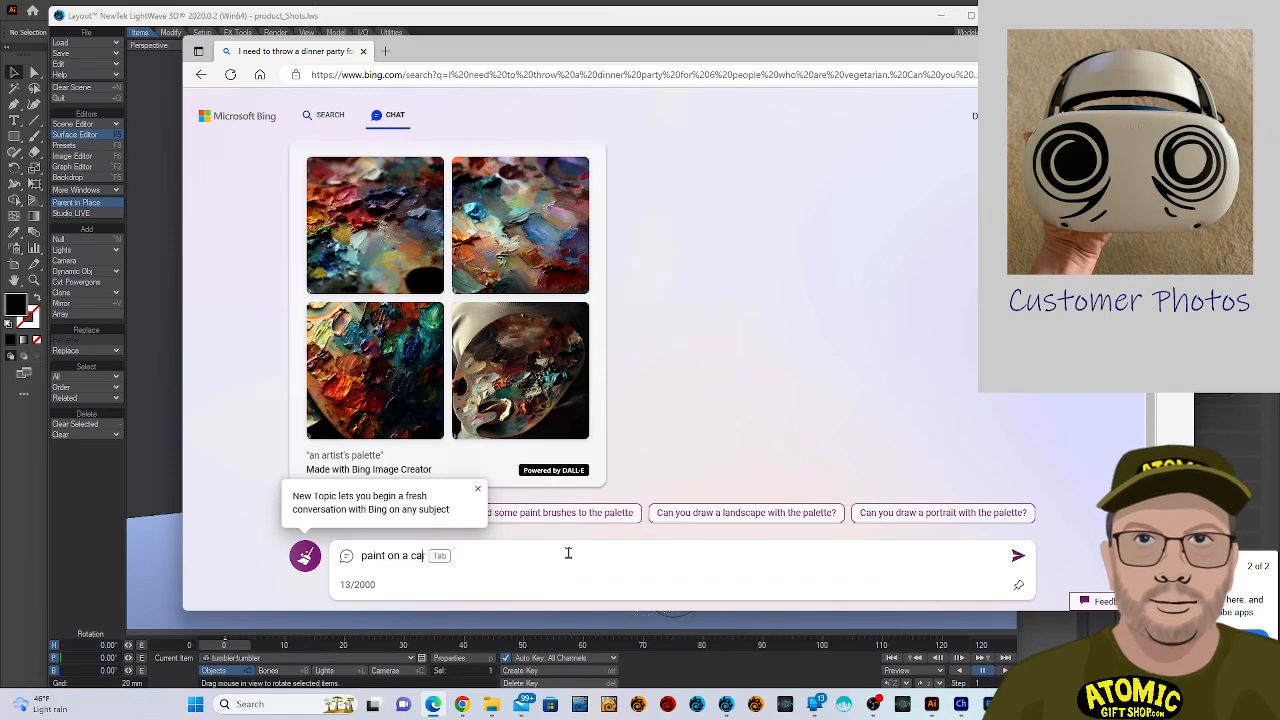
{"action": "type", "text": "nv"}
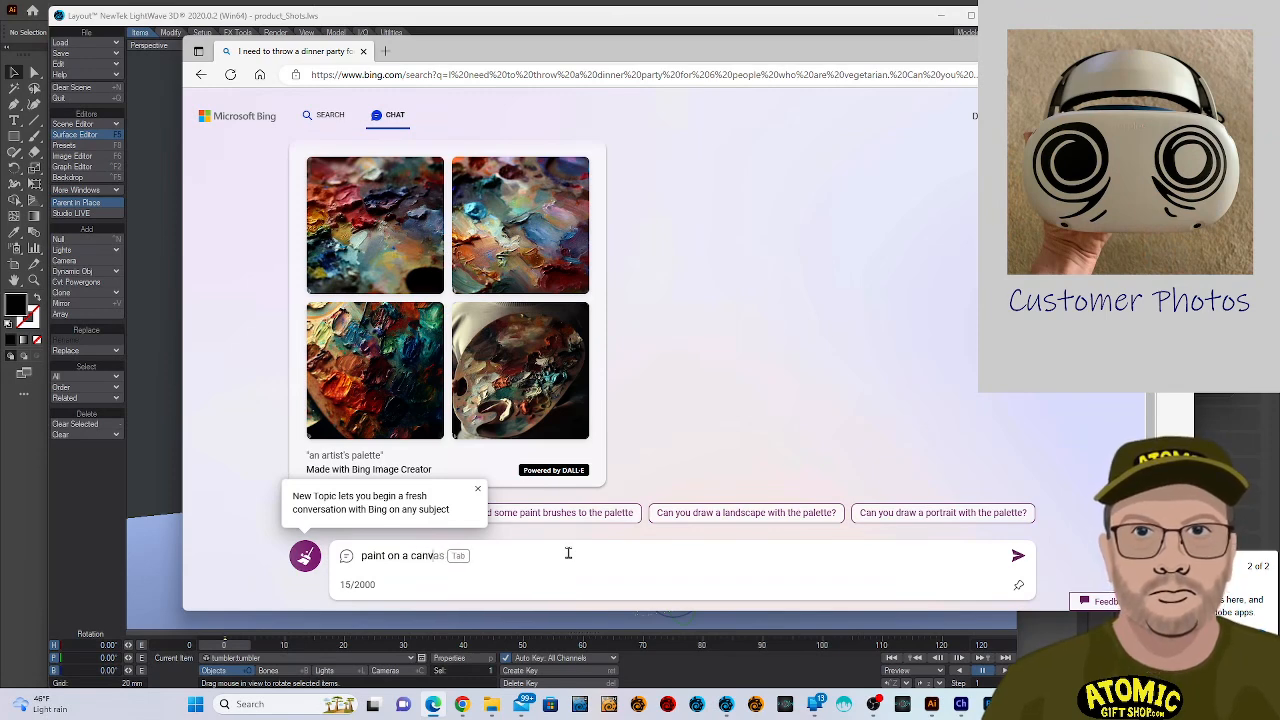
{"action": "type", "text": "as close e"}
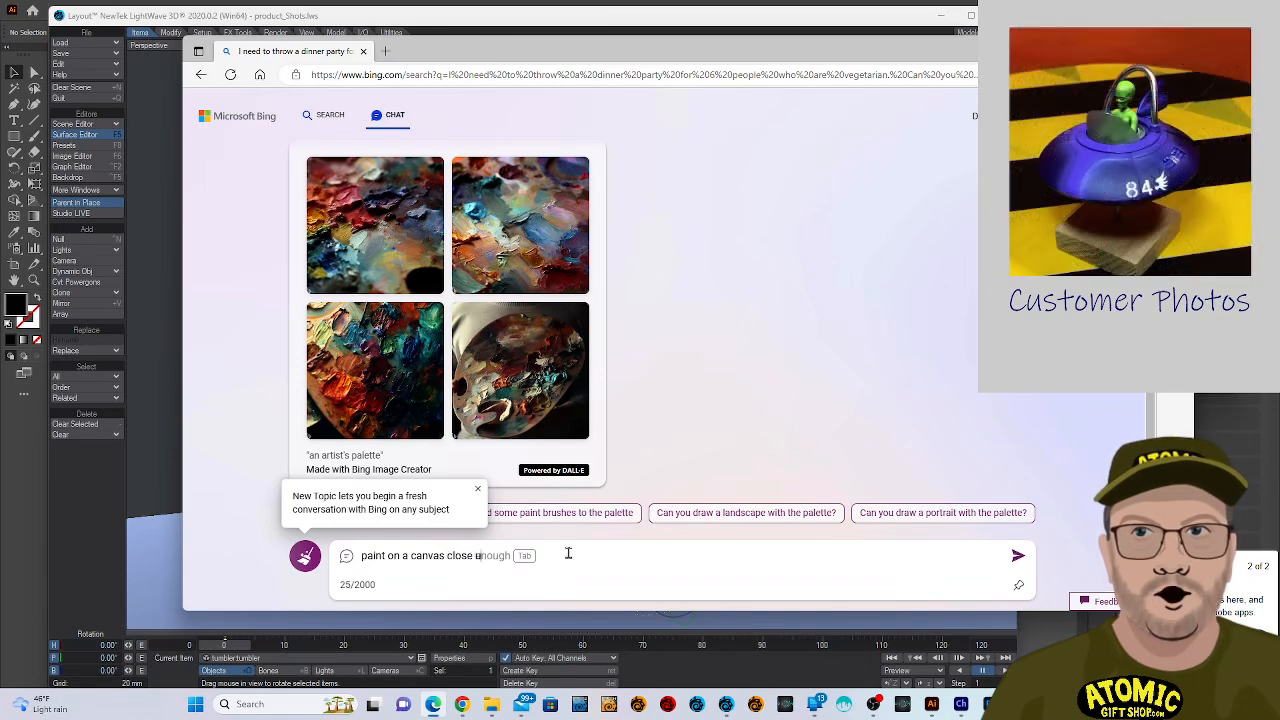
{"action": "key", "text": "BackSpace"}
{"action": "type", "text": "up "}
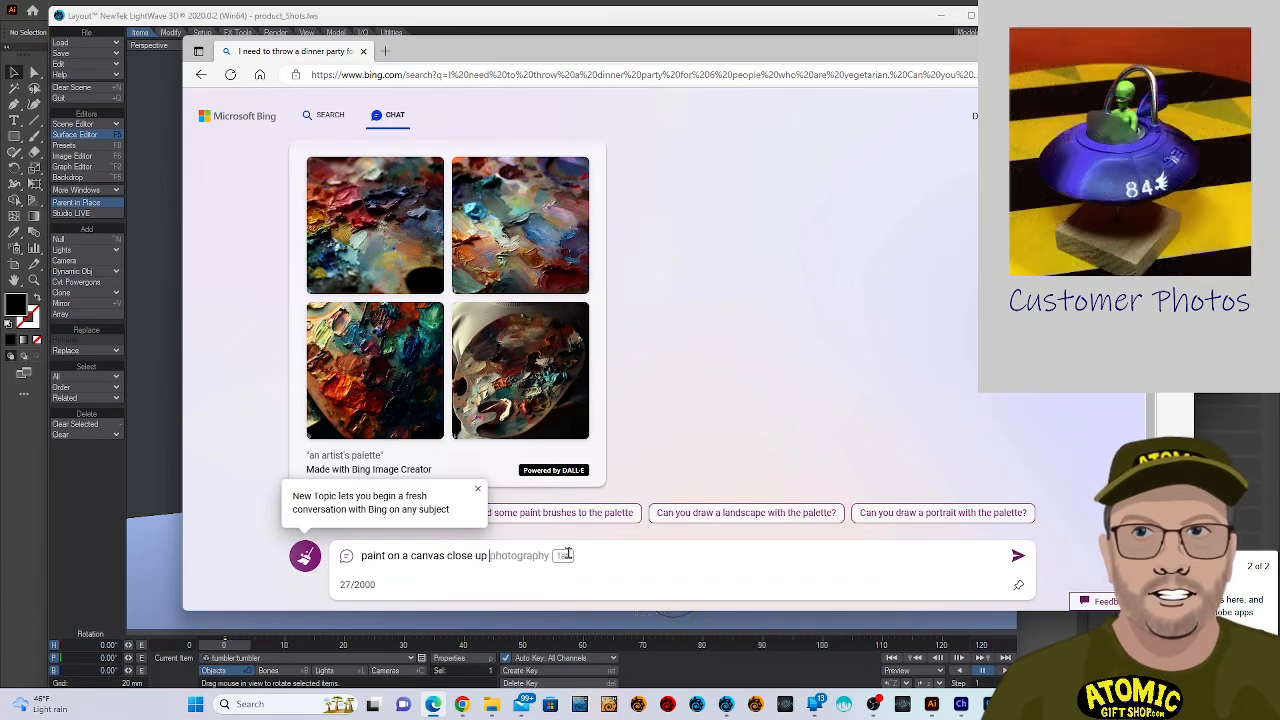
{"action": "type", "text": "p"}
{"action": "key", "text": "BackSpace"}
{"action": "type", "text": "no blur "}
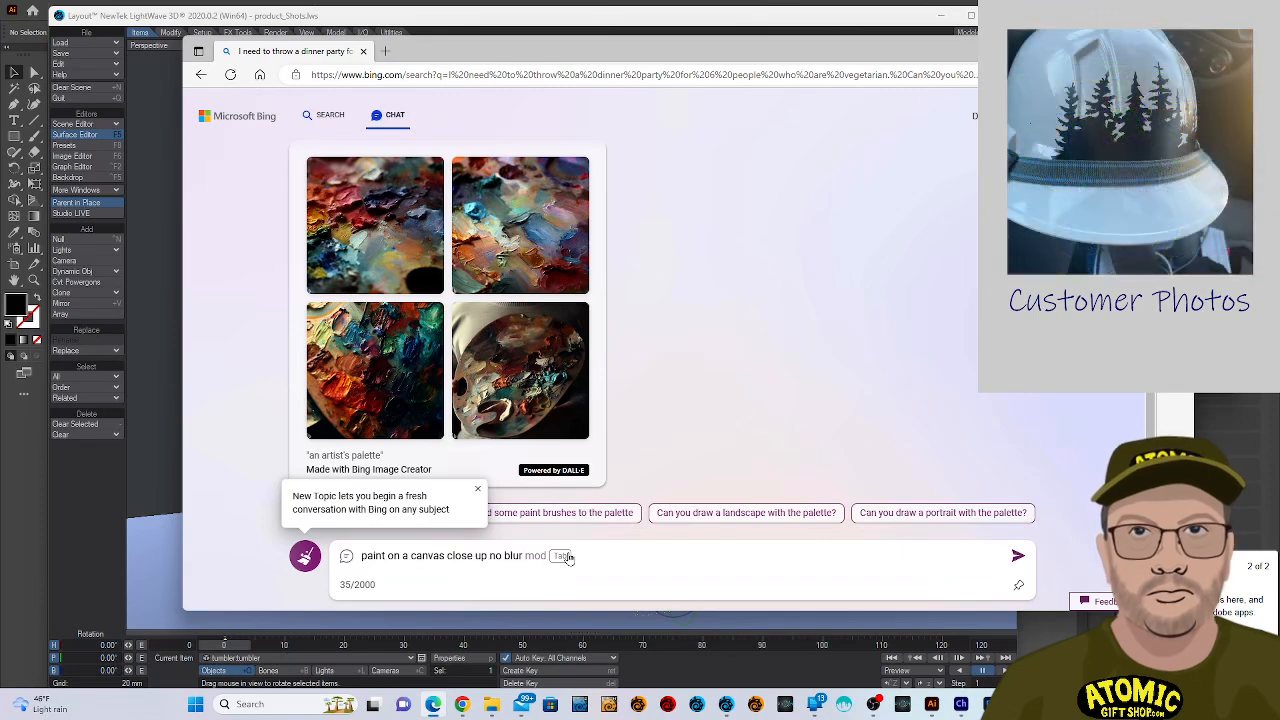
{"action": "type", "text": "artis p"}
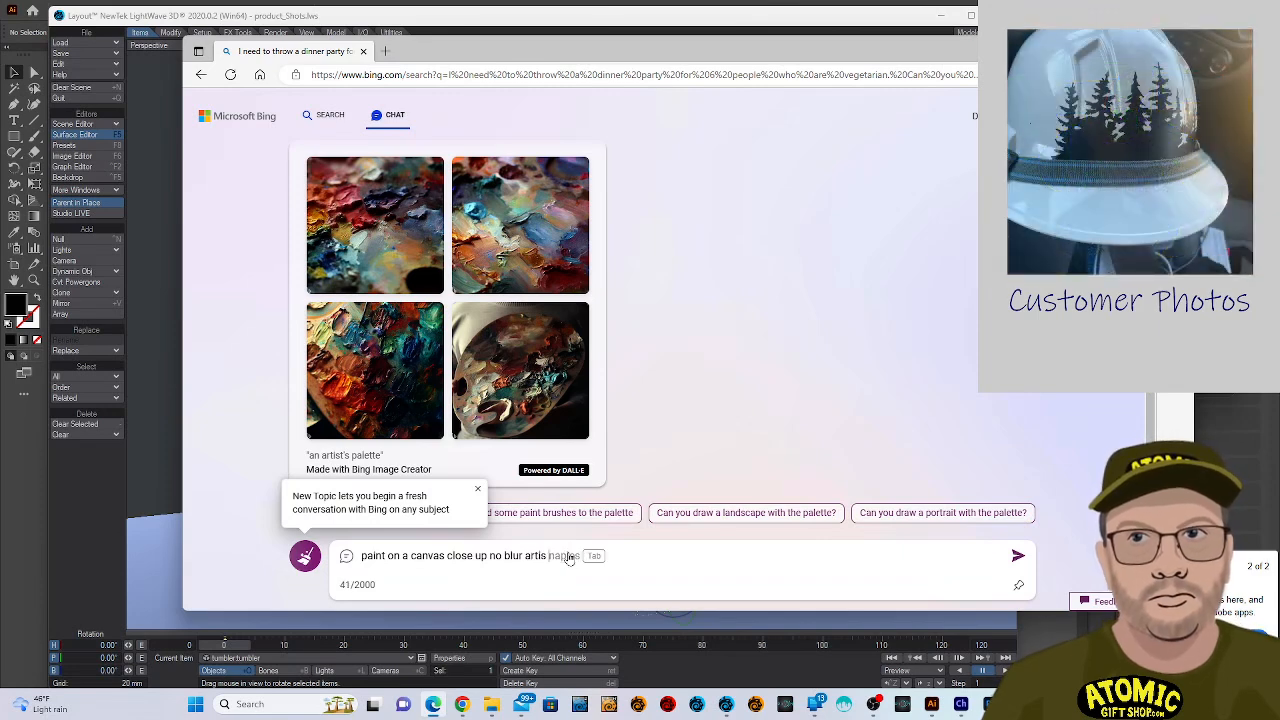
{"action": "type", "text": "alette"}
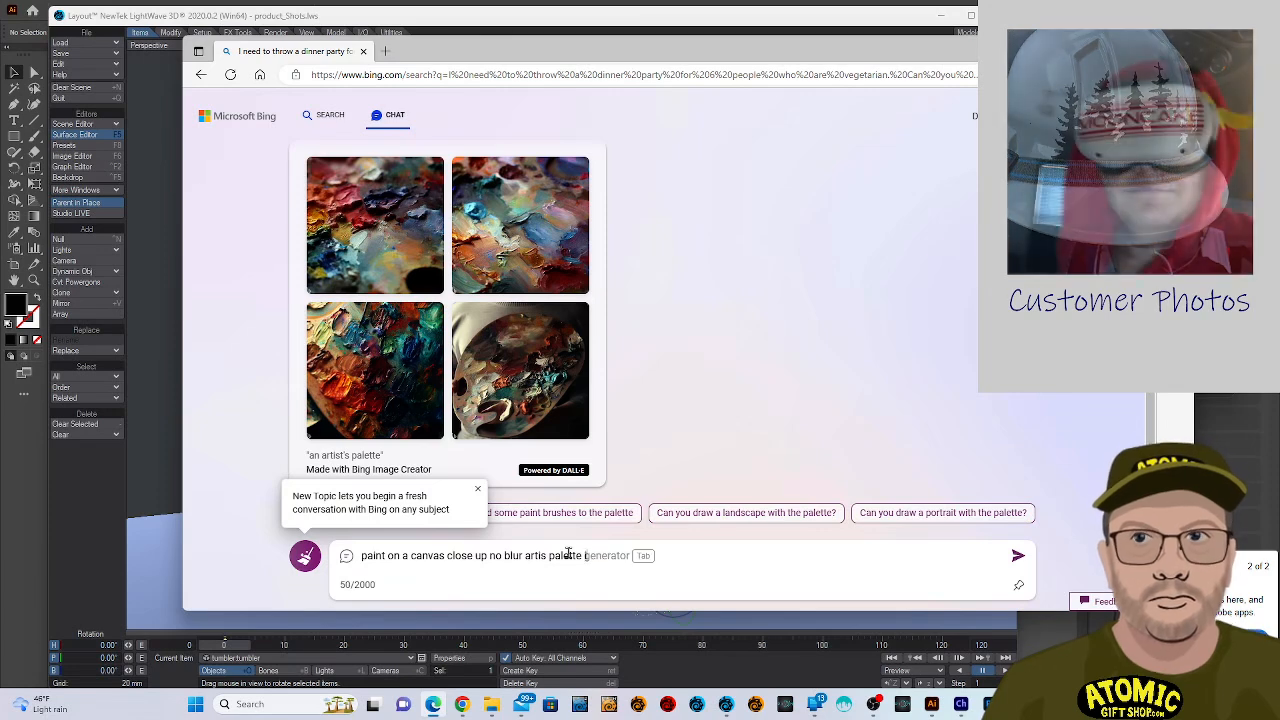
{"action": "type", "text": " in focu"}
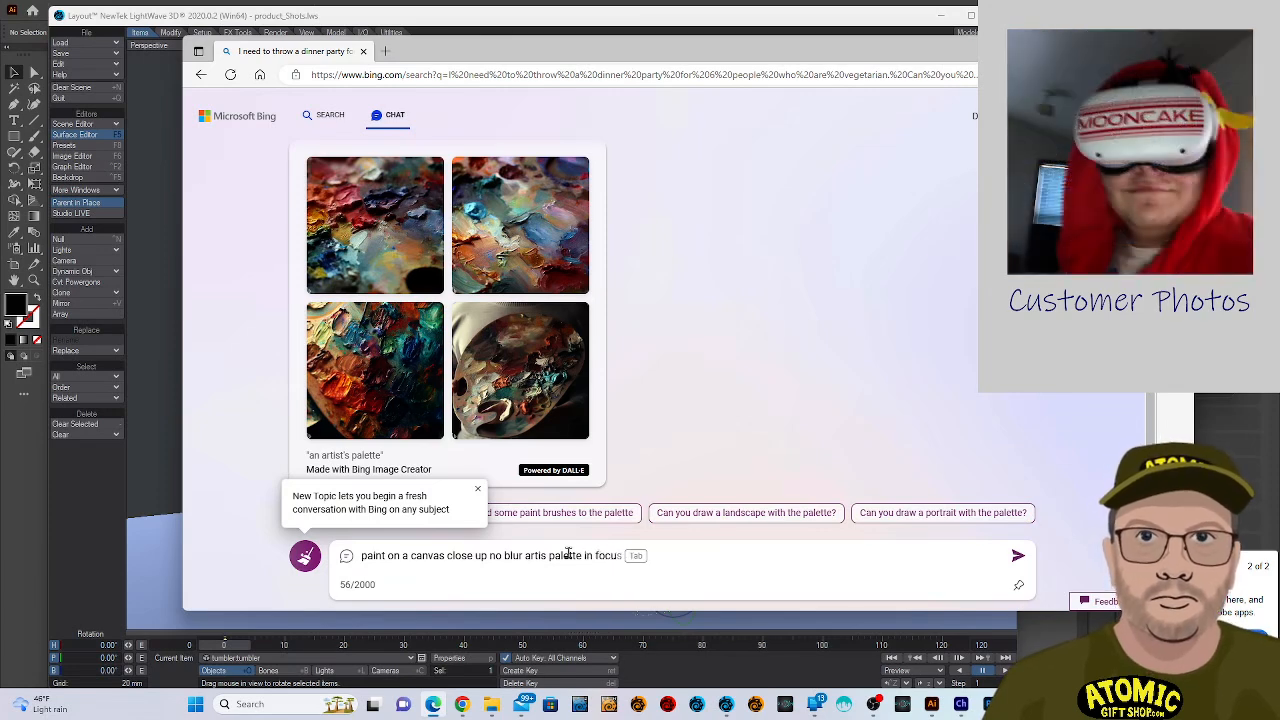
{"action": "type", "text": "s"}
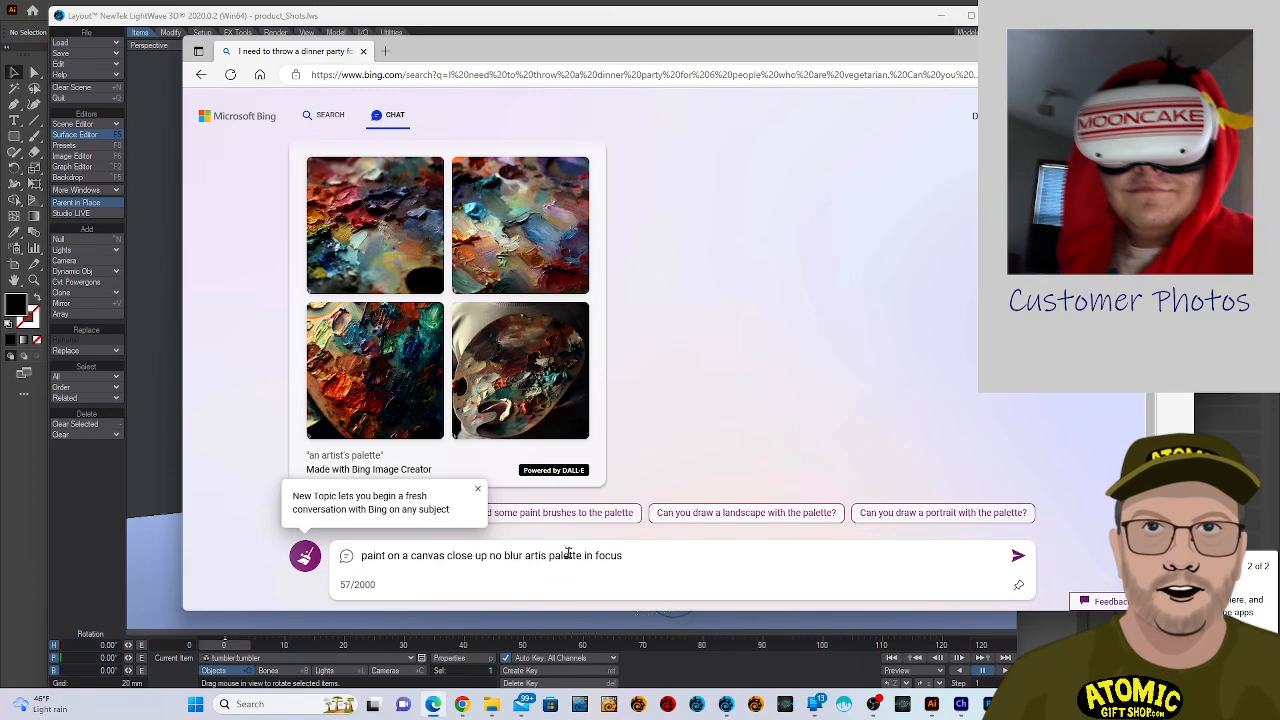
{"action": "key", "text": "Return"}
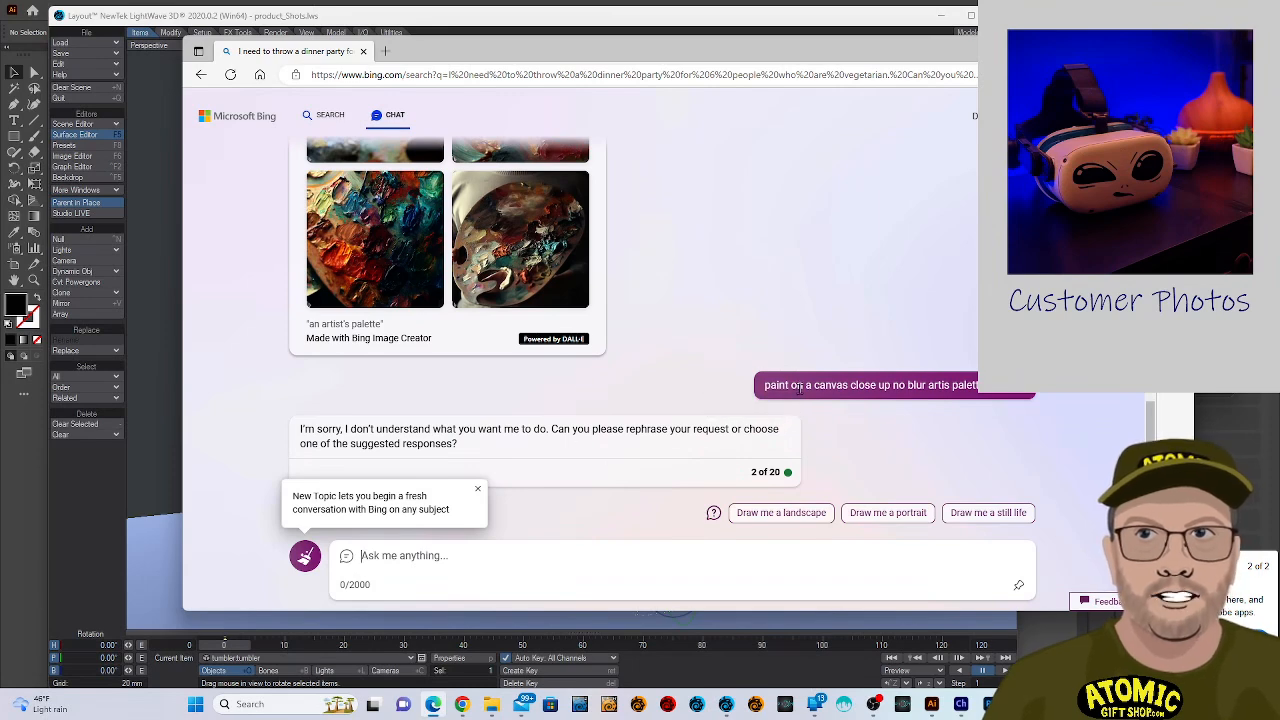
Ask Bing Chat: "Draw a picture to be used as a backdrop for text: paint on a canvas close up no blur artis palette in focus".
{"action": "left_click_drag", "start_coordinate": [765, 384], "coordinate": [985, 385]}
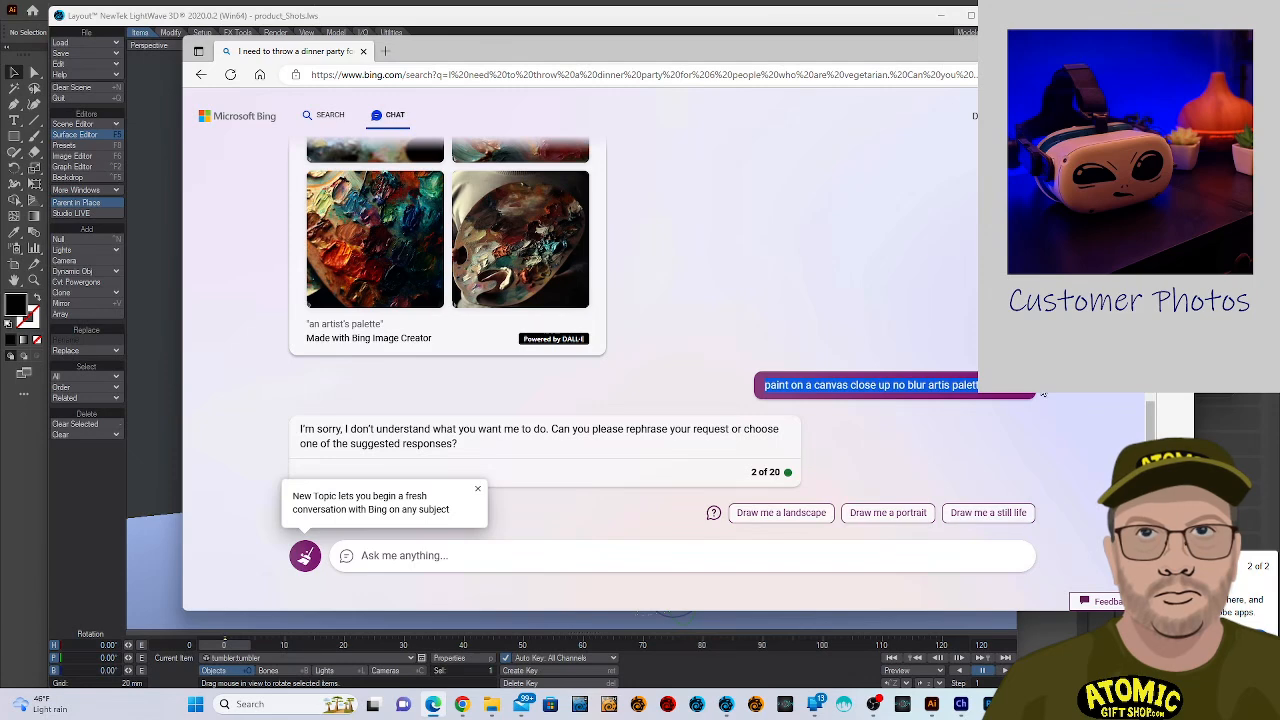
{"action": "left_click", "coordinate": [457, 557]}
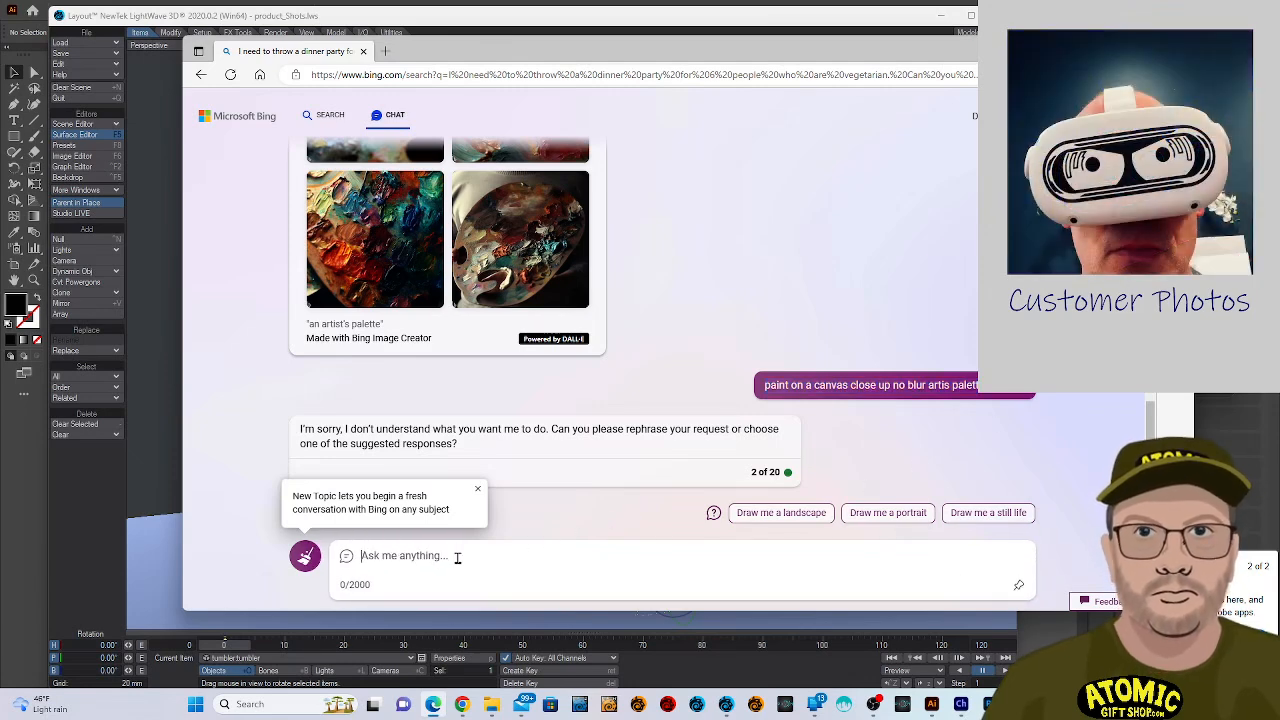
{"action": "type", "text": "Draw me a"}
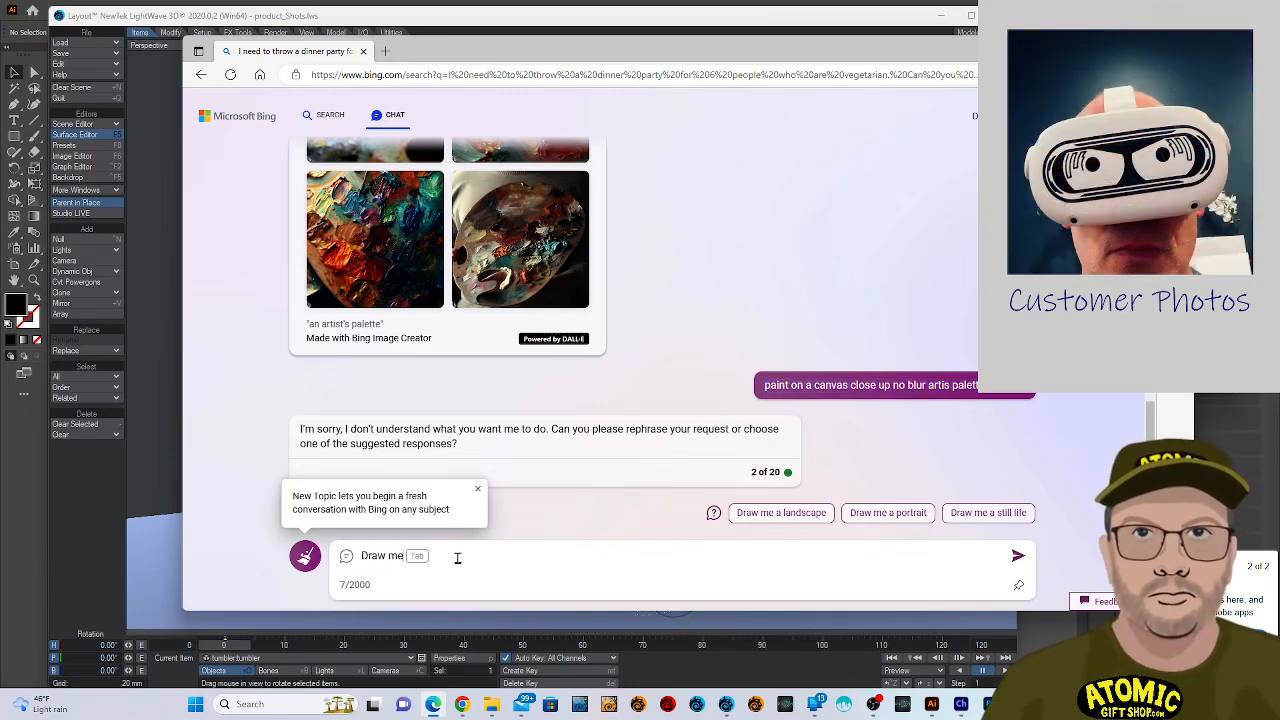
{"action": "key", "text": "BackSpace"}
{"action": "key", "text": "BackSpace"}
{"action": "key", "text": "BackSpace"}
{"action": "key", "text": "BackSpace"}
{"action": "key", "text": "BackSpace"}
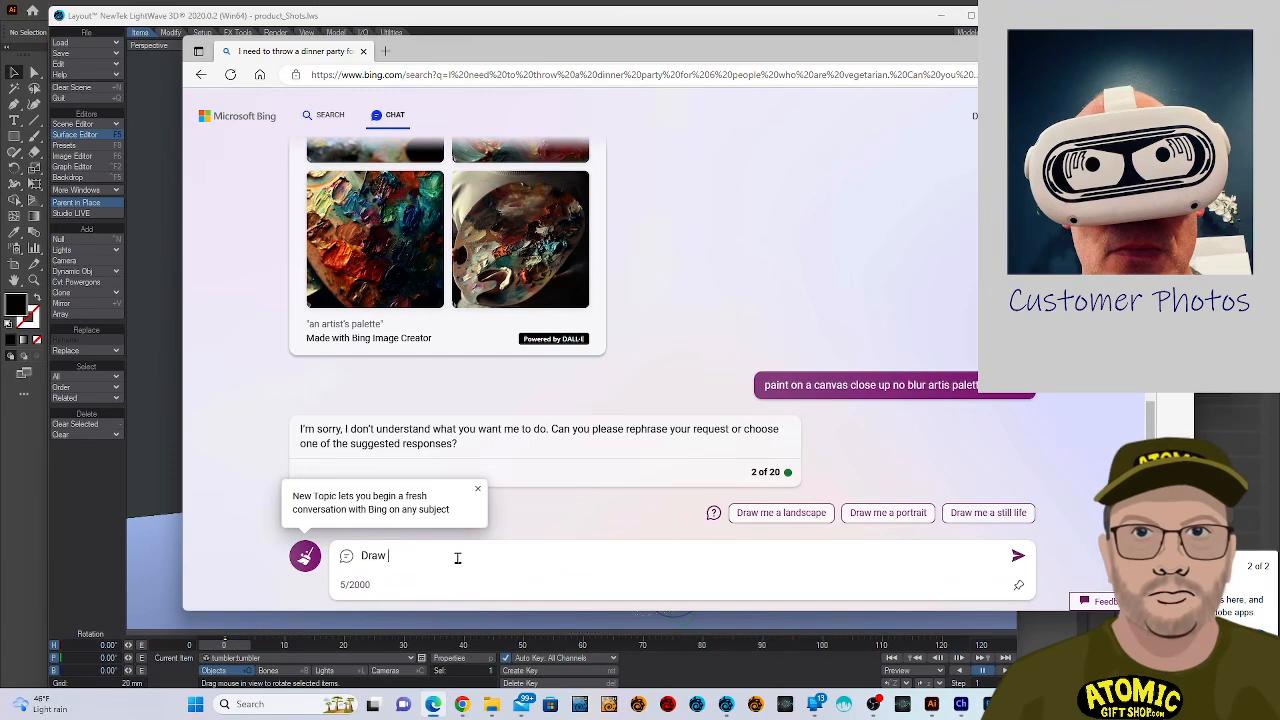
{"action": "type", "text": "a pic"}
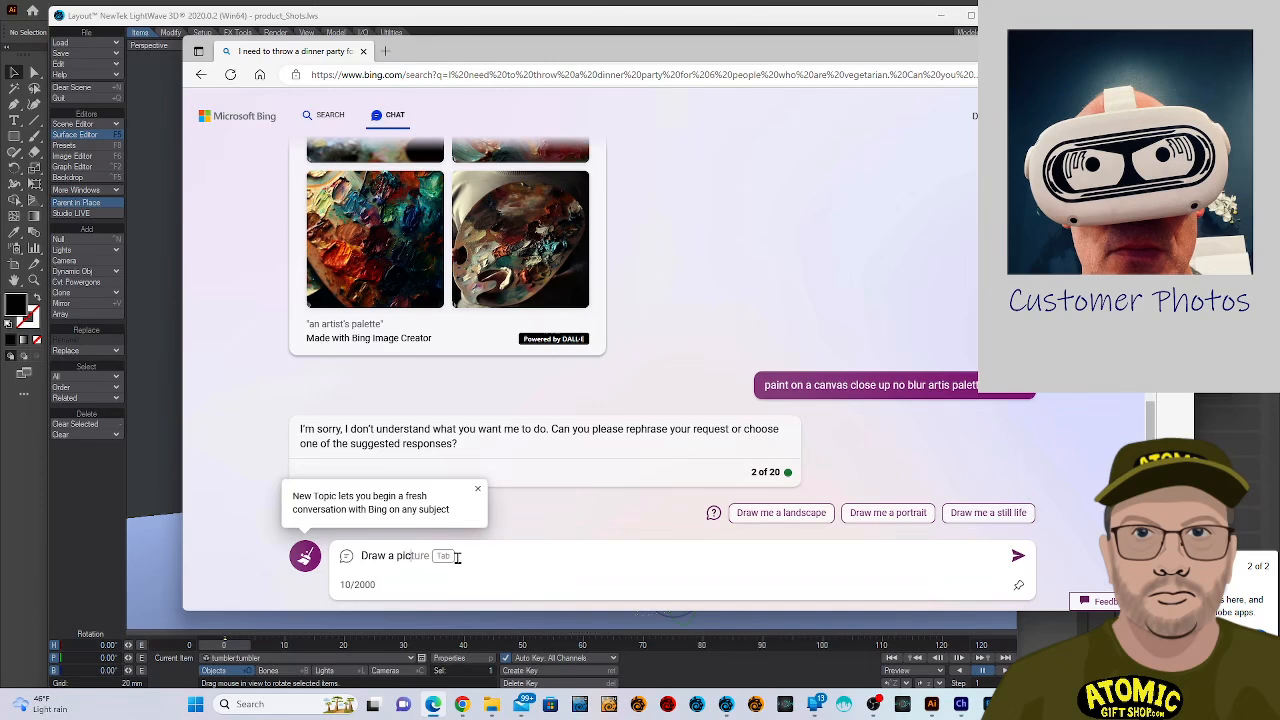
{"action": "type", "text": "ture to begin"}
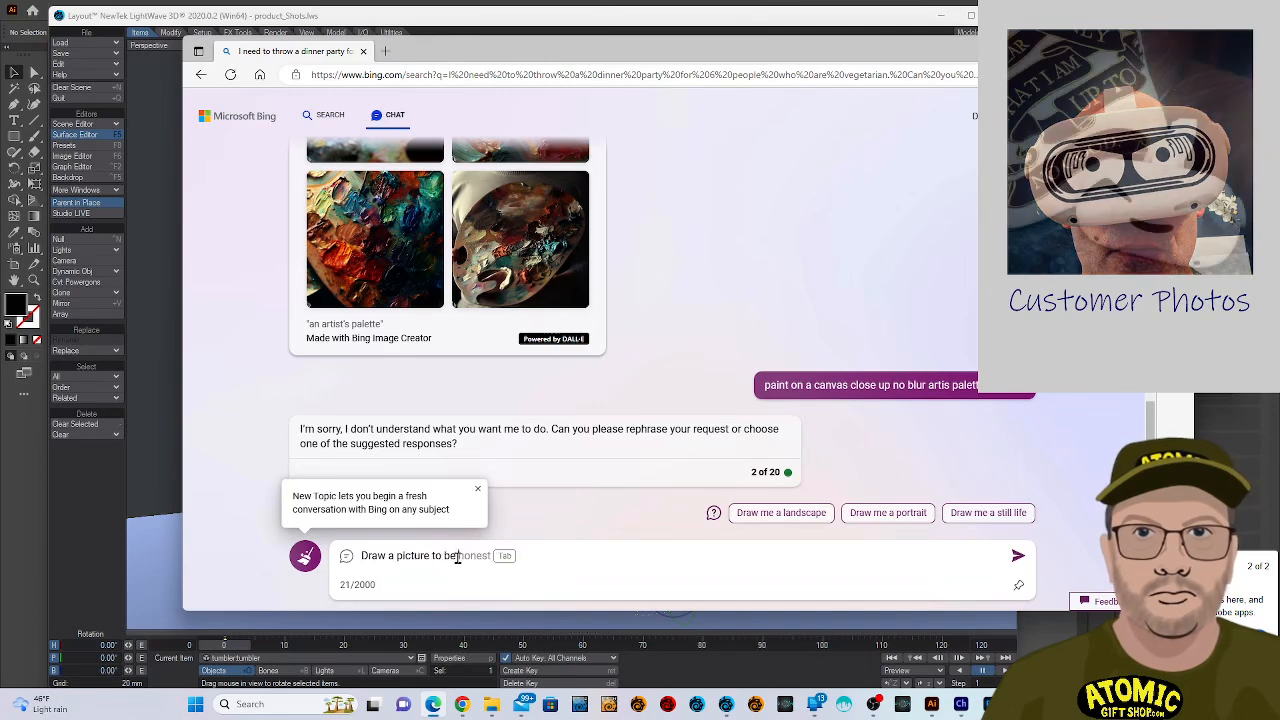
{"action": "key", "text": "BackSpace"}
{"action": "key", "text": "BackSpace"}
{"action": "type", "text": "use"}
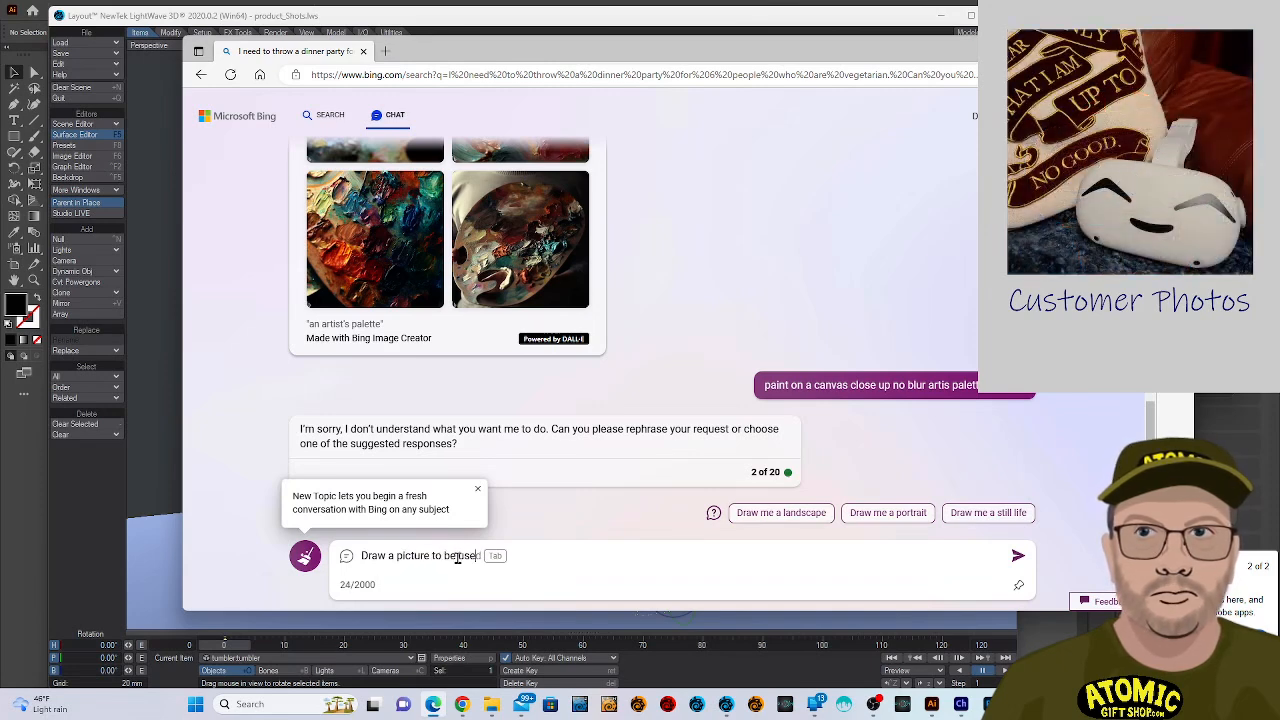
{"action": "type", "text": "d as a b"}
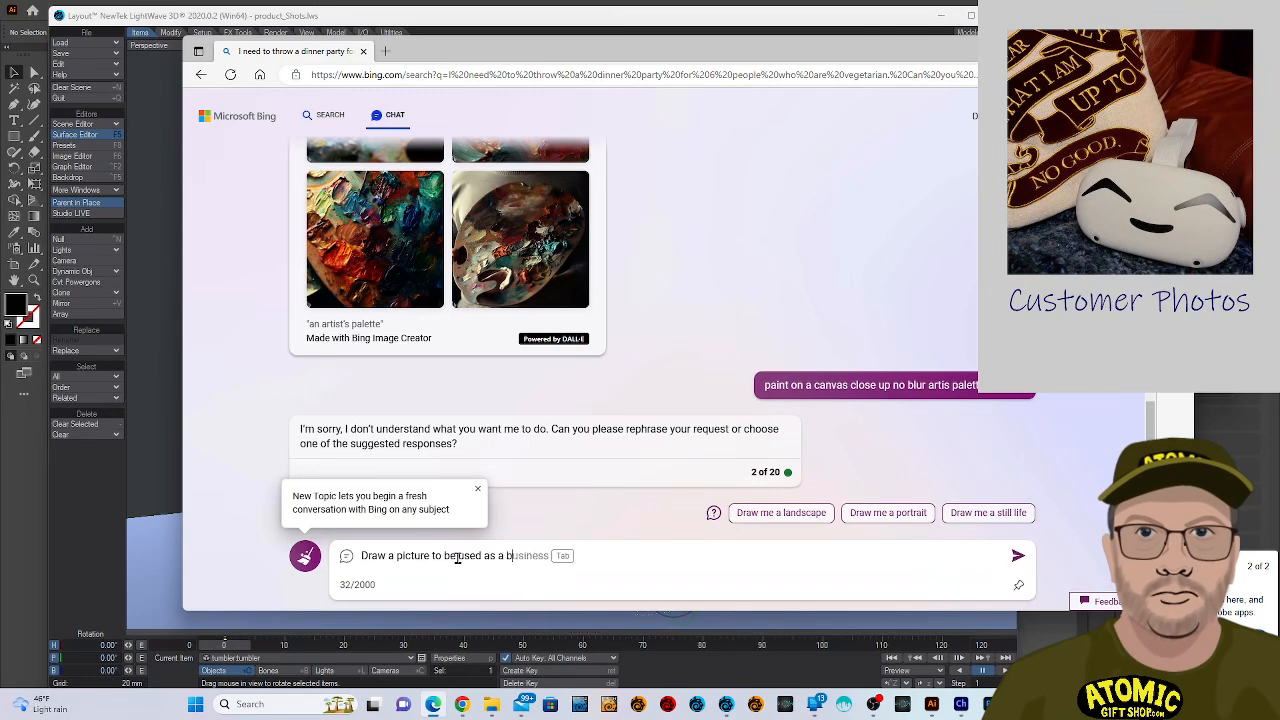
{"action": "type", "text": "ackdrop"}
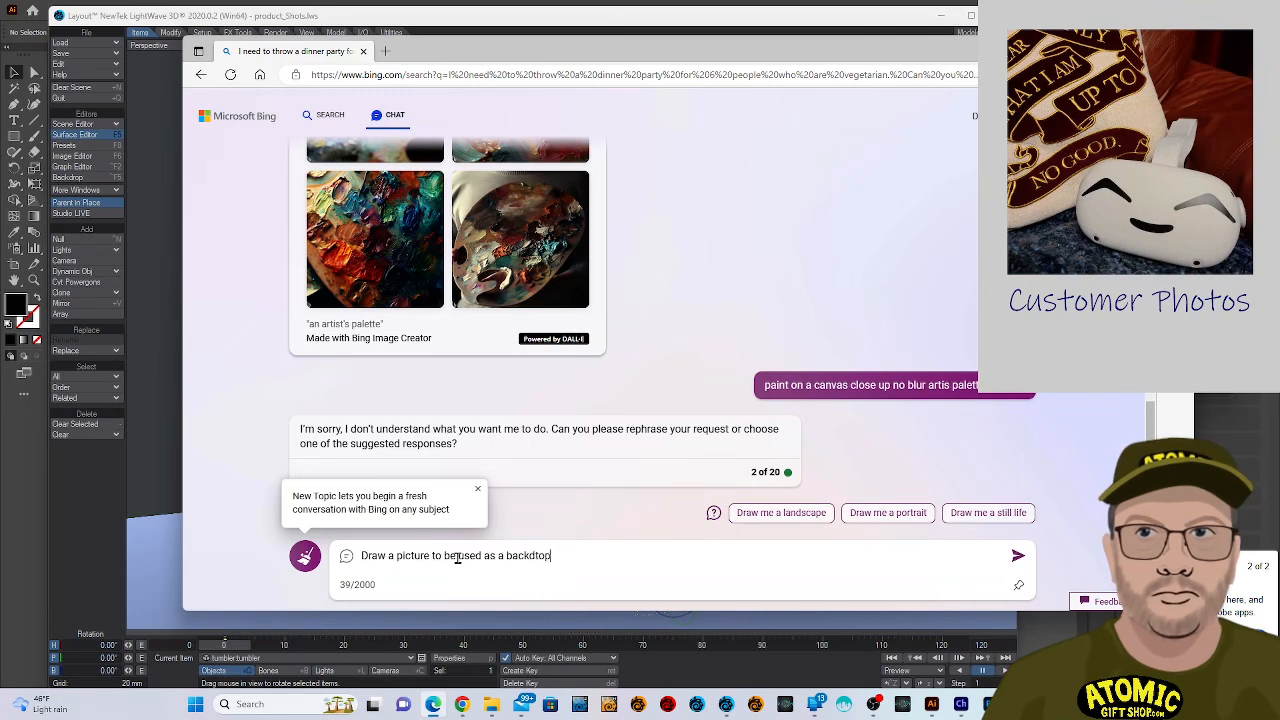
{"action": "type", "text": " for t"}
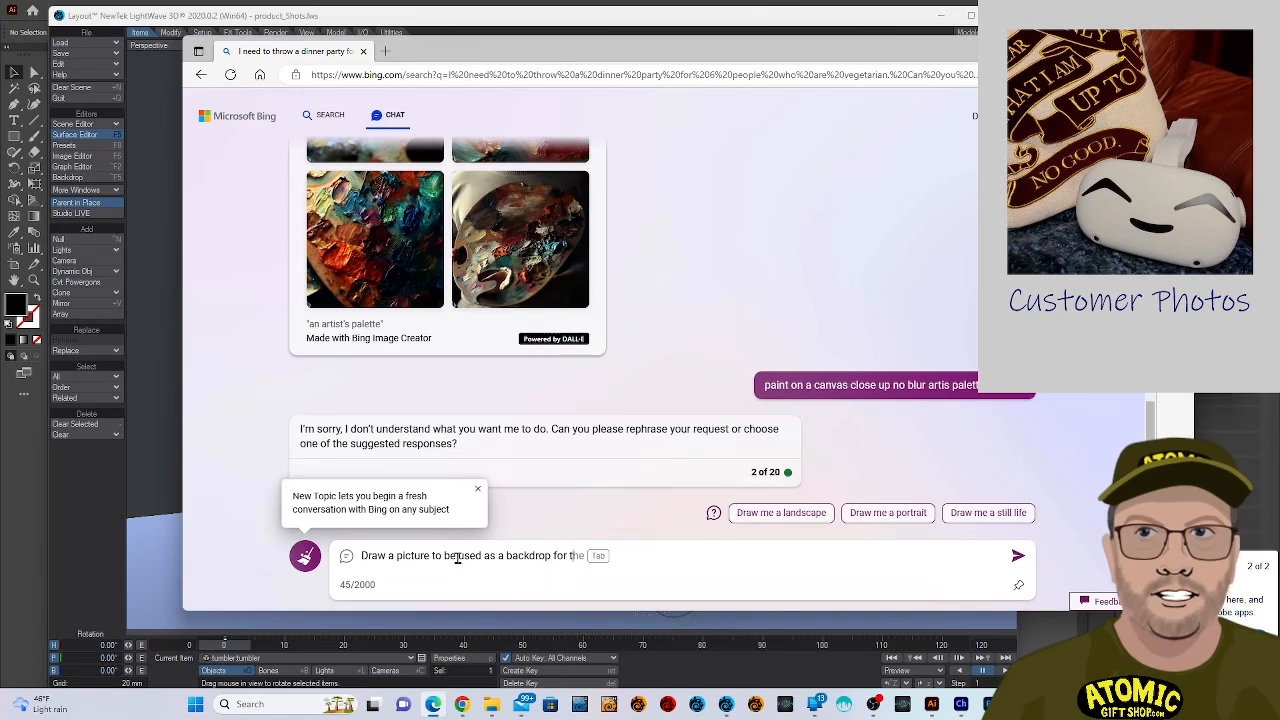
{"action": "type", "text": "ext:"}
{"action": "type", "text": "paint on a canvas close up no blur artis palette in focus"}
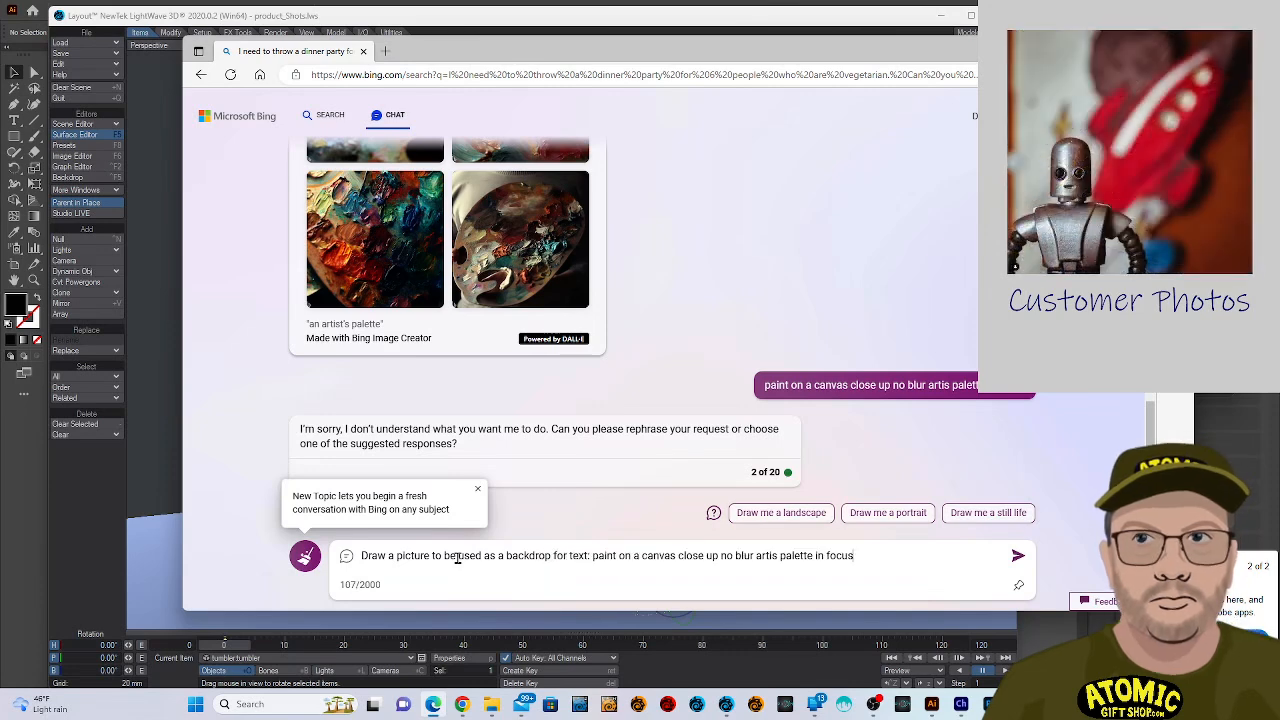
{"action": "key", "text": "Return"}
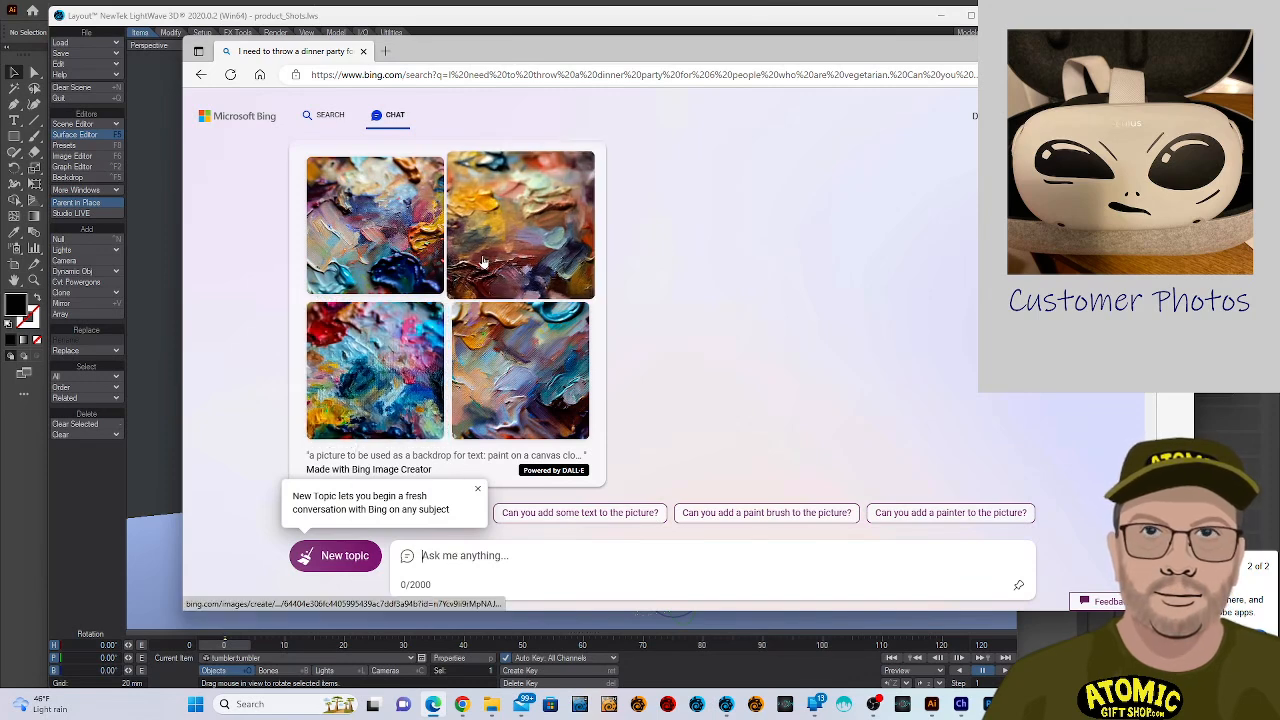
View two of the generated paint backdrops enlarged, the pink-and-blue one and the one with thick orange and teal strokes, closing each page.
{"action": "left_click", "coordinate": [390, 255]}
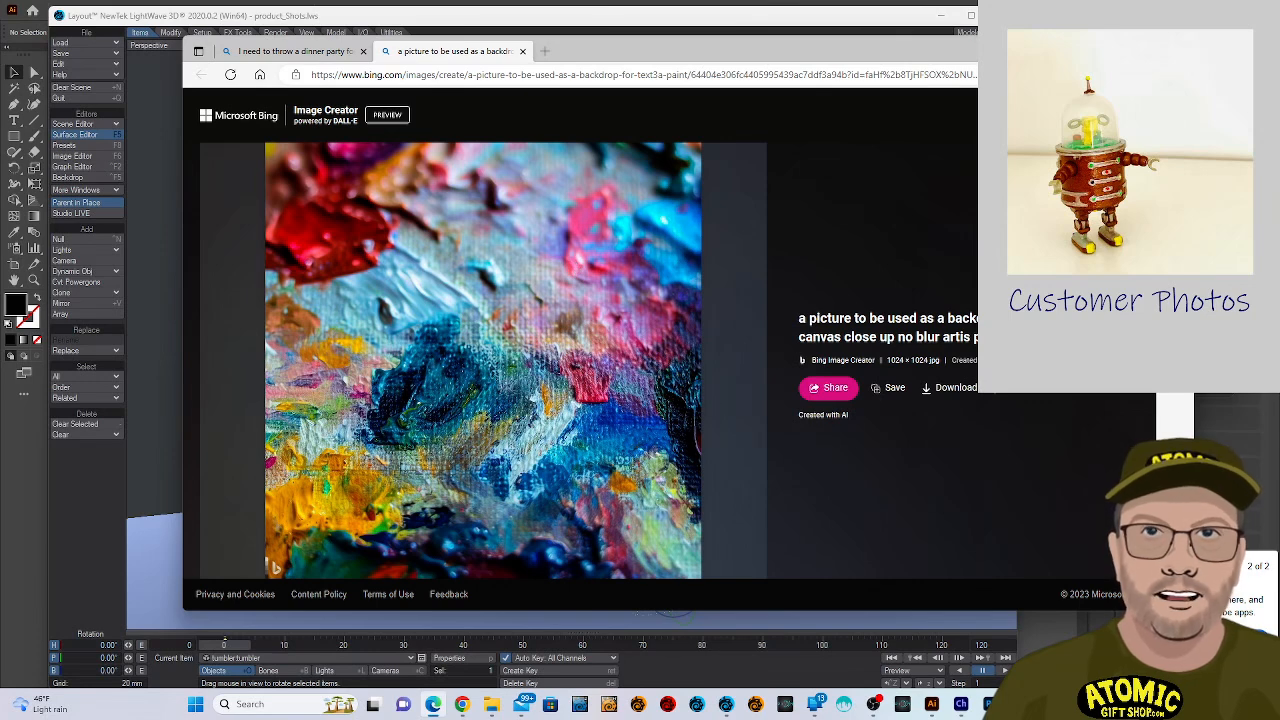
{"action": "key", "text": "ctrl+w"}
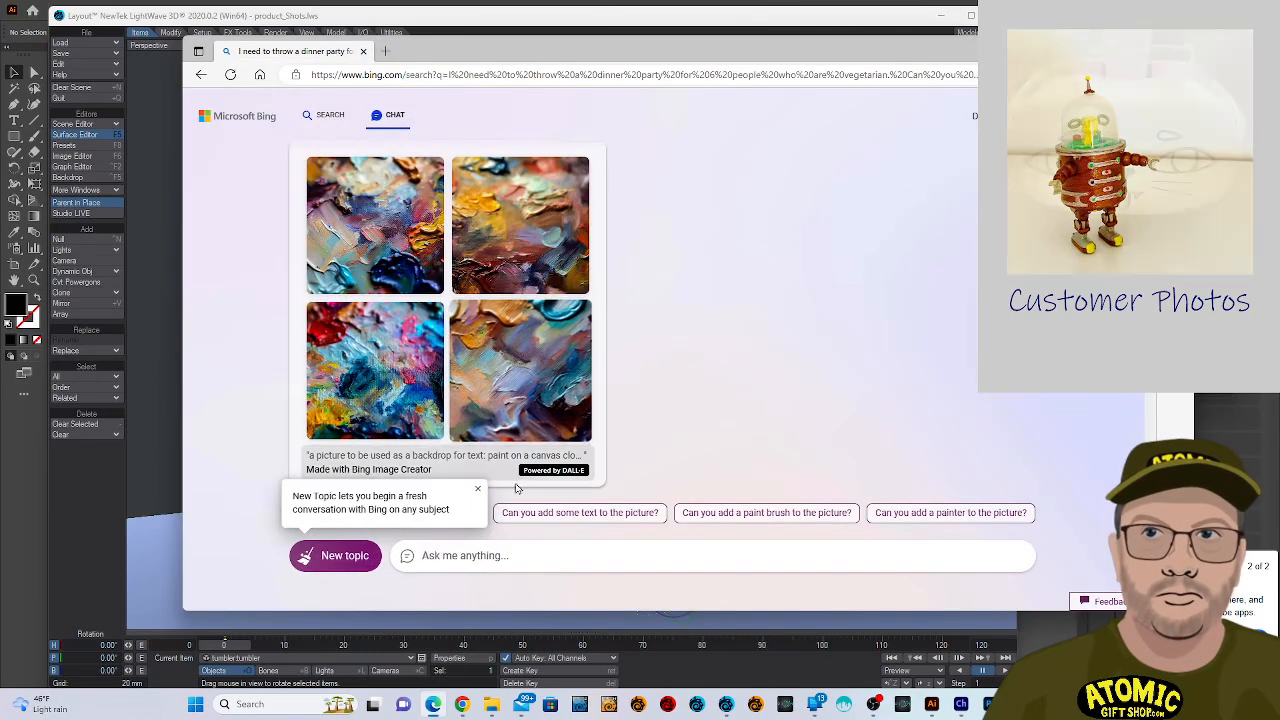
{"action": "left_click", "coordinate": [530, 558]}
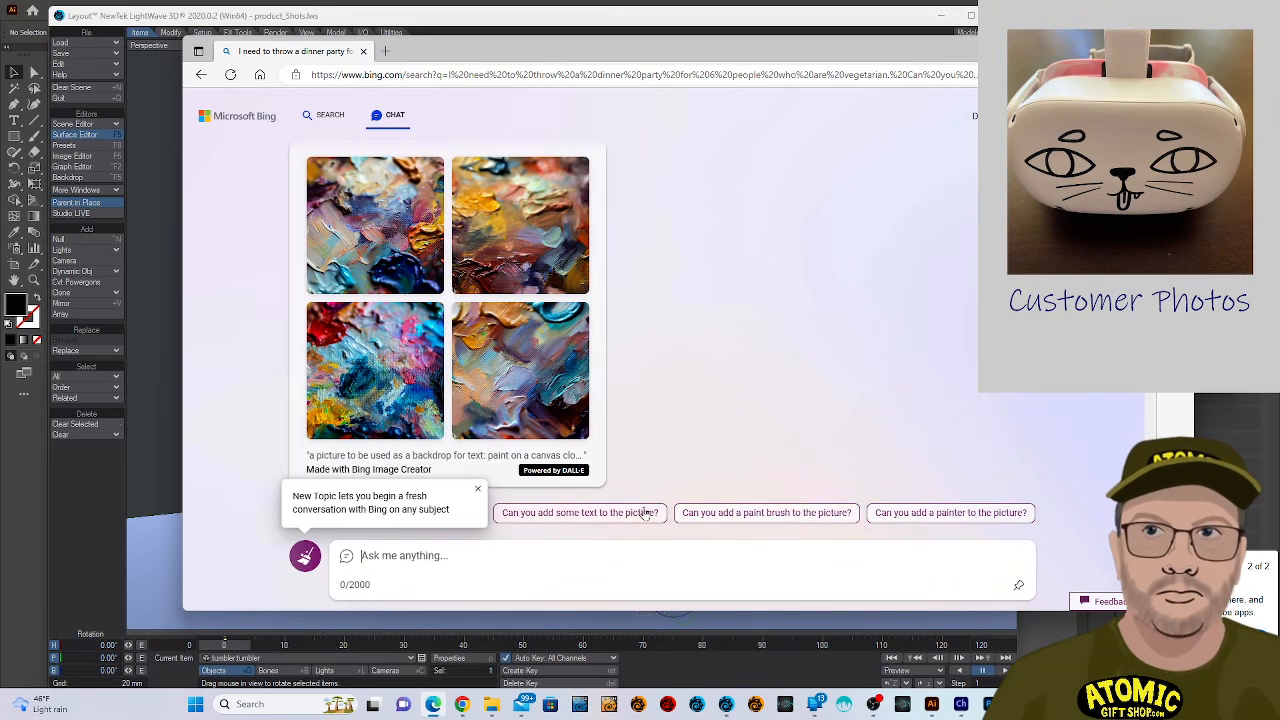
{"action": "left_click", "coordinate": [549, 402]}
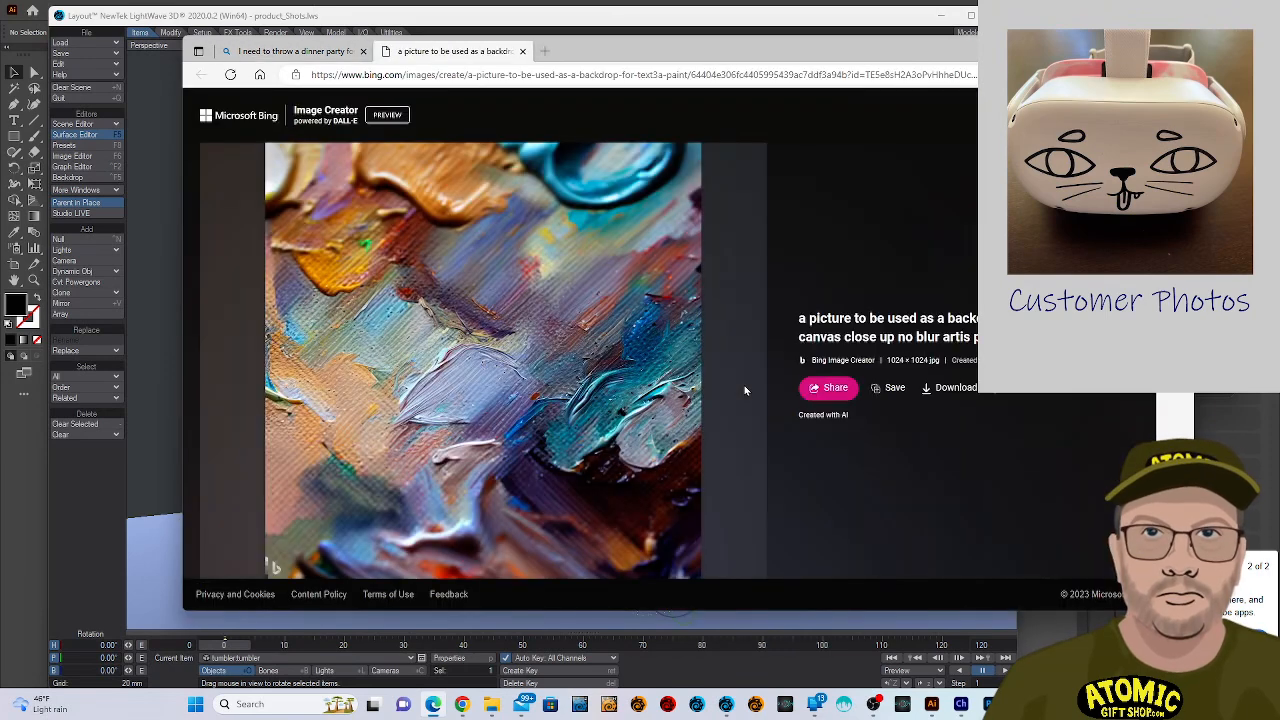
{"action": "key", "text": "ctrl+w"}
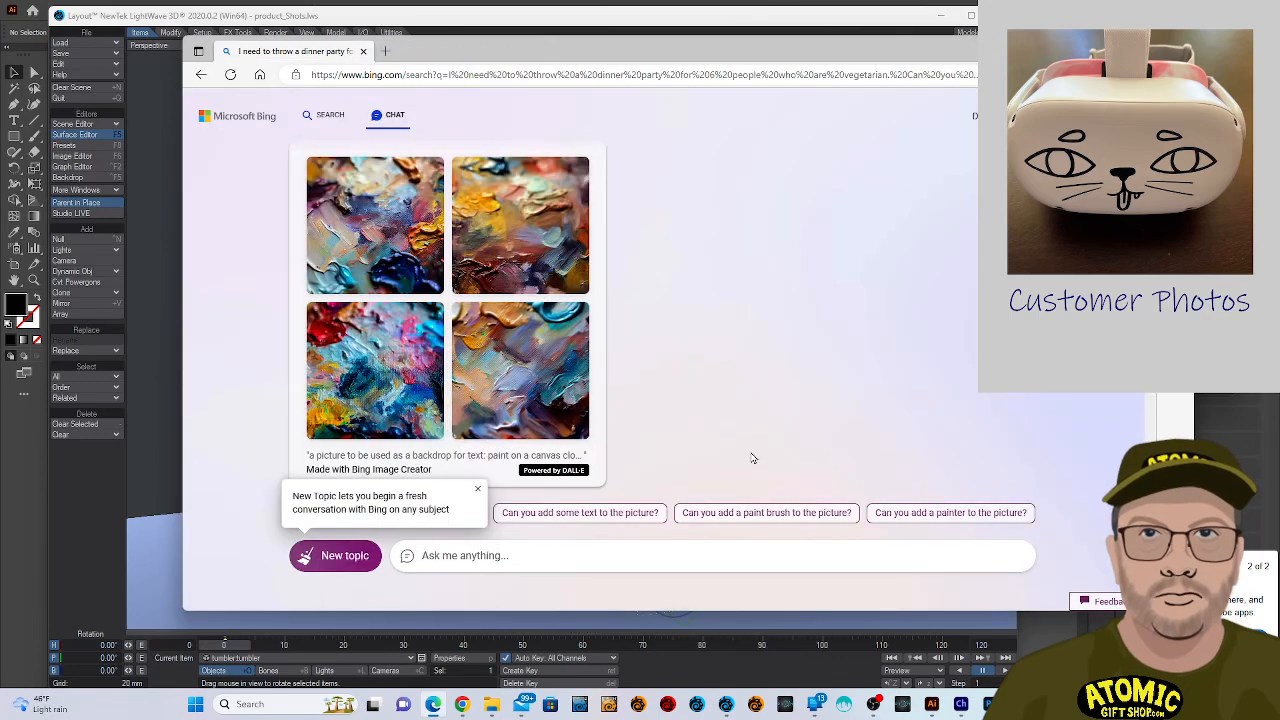
Copy the previous backdrop prompt from the conversation into the message field for reuse.
{"action": "left_click", "coordinate": [467, 568]}
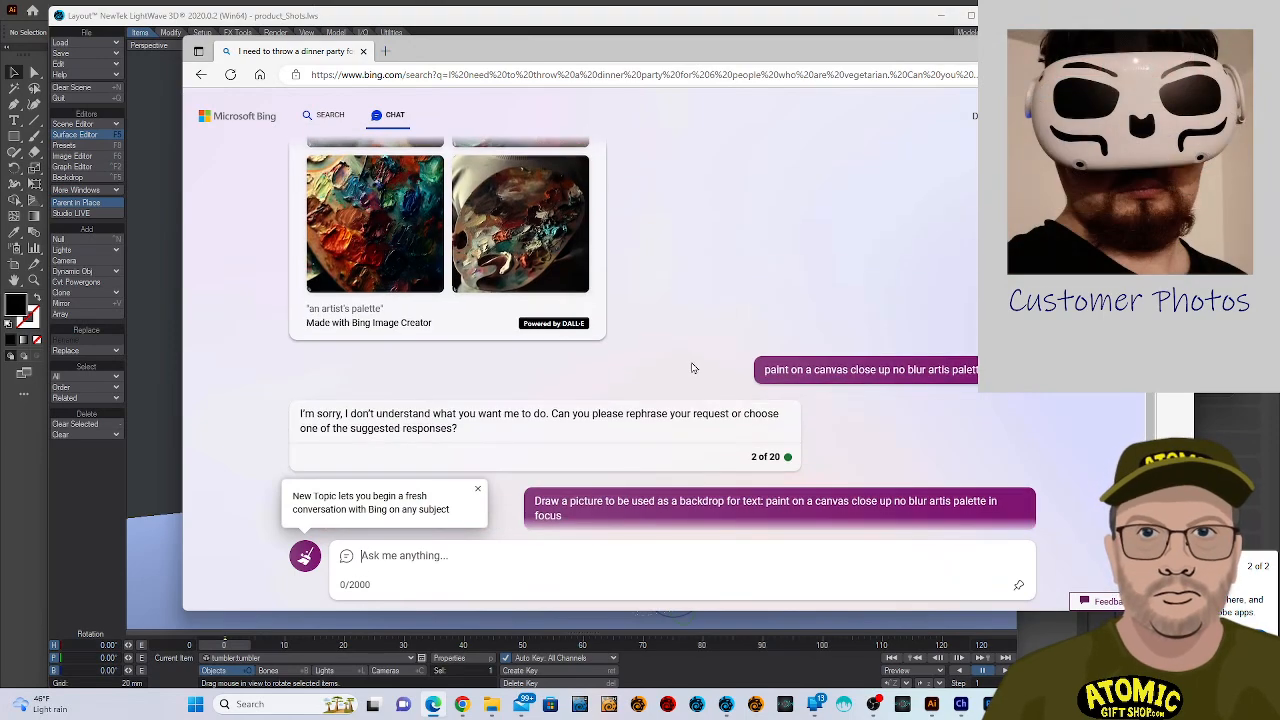
{"action": "left_click_drag", "start_coordinate": [585, 291], "coordinate": [522, 265]}
{"action": "key", "text": "ctrl+c"}
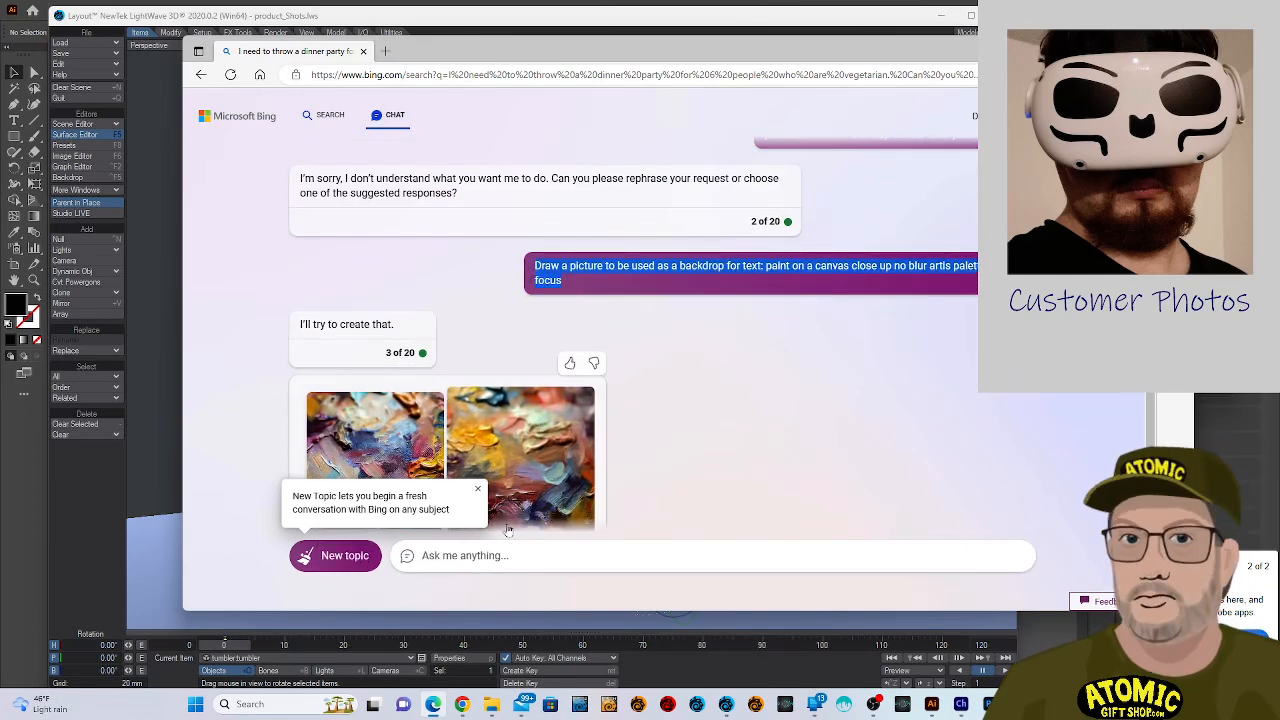
{"action": "left_click", "coordinate": [500, 549]}
{"action": "key", "text": "ctrl+v"}
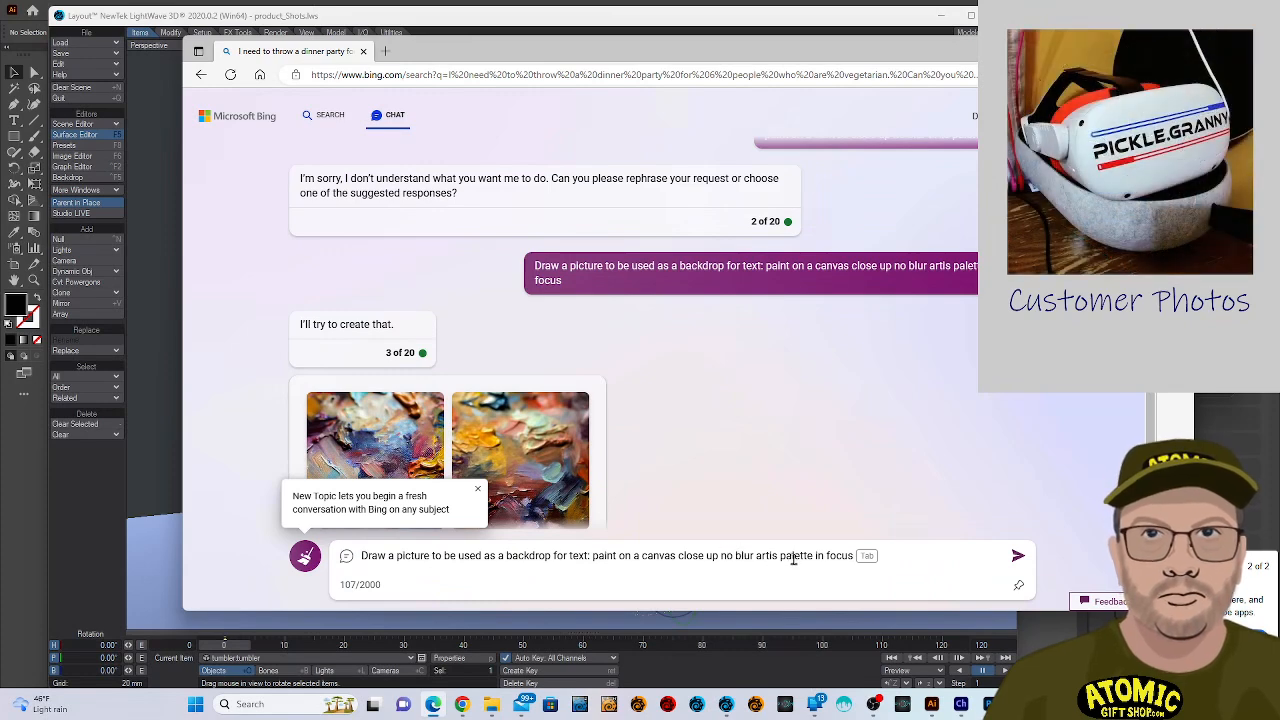
Change the end of the copied prompt to "artist palette zoom lens from far away" and submit it.
{"action": "left_click", "coordinate": [778, 558]}
{"action": "key", "text": "shift+End"}
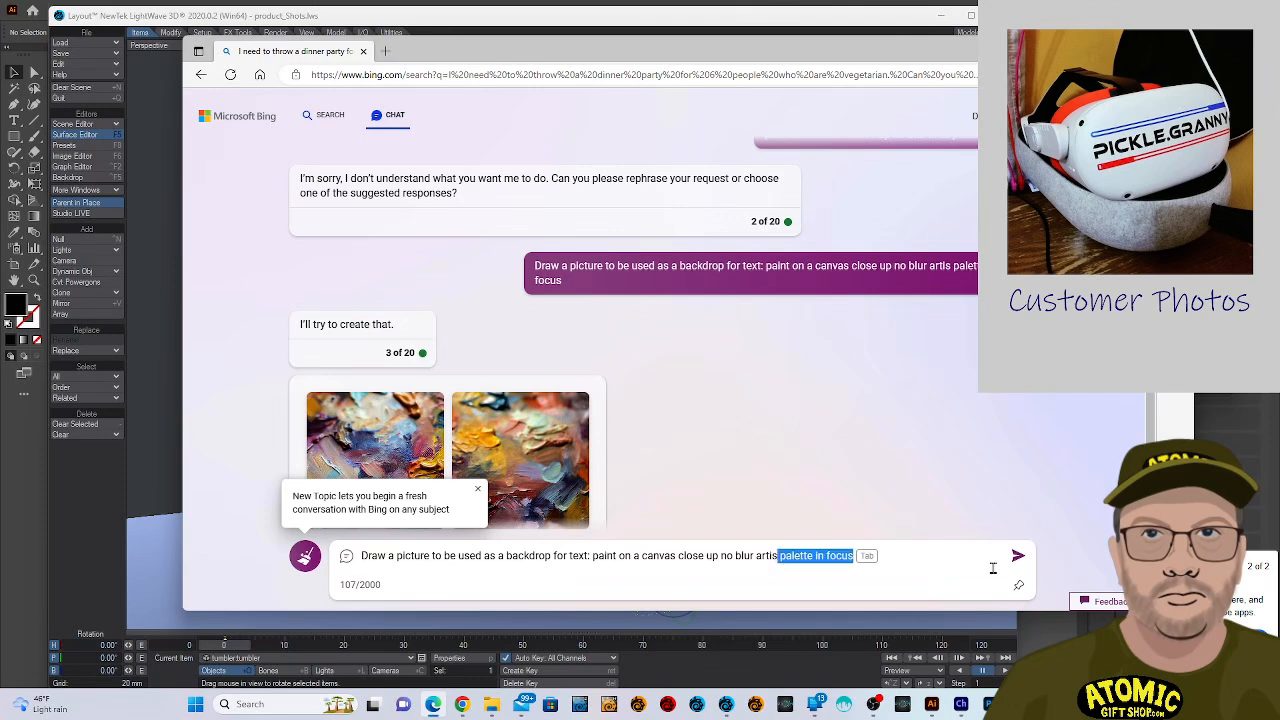
{"action": "key", "text": "BackSpace"}
{"action": "type", "text": "t pale"}
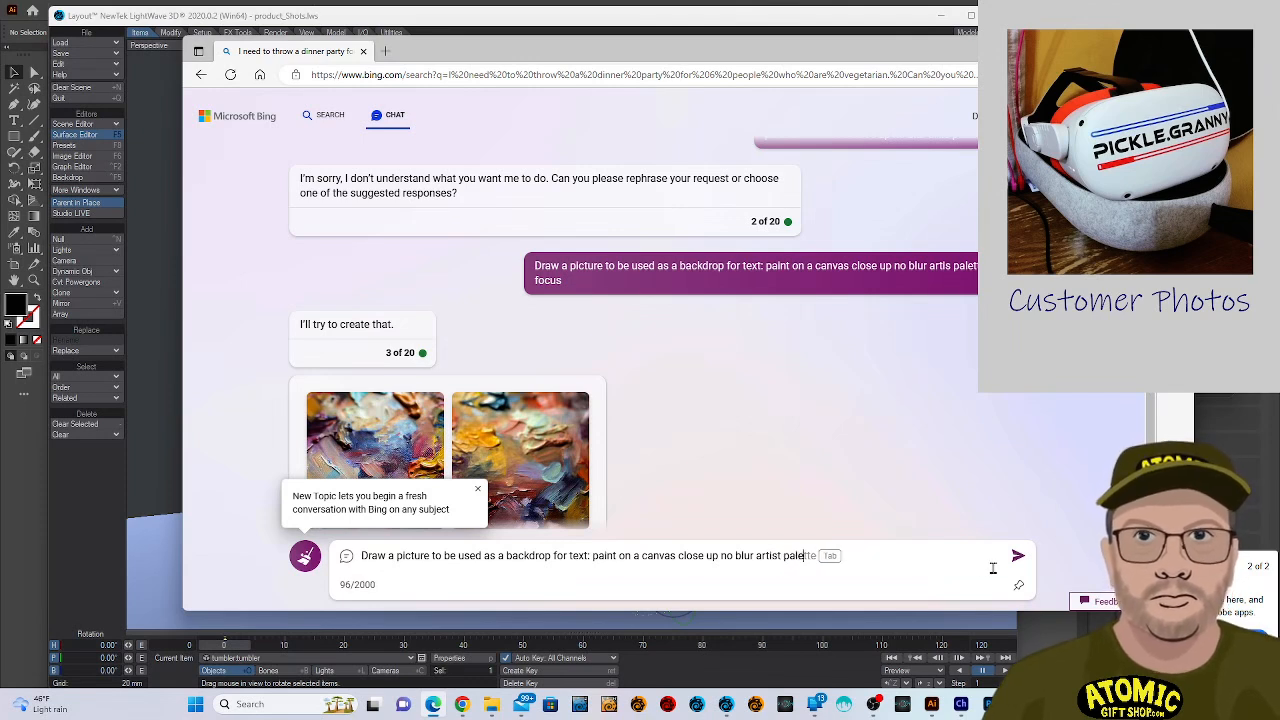
{"action": "type", "text": "tte zoom "}
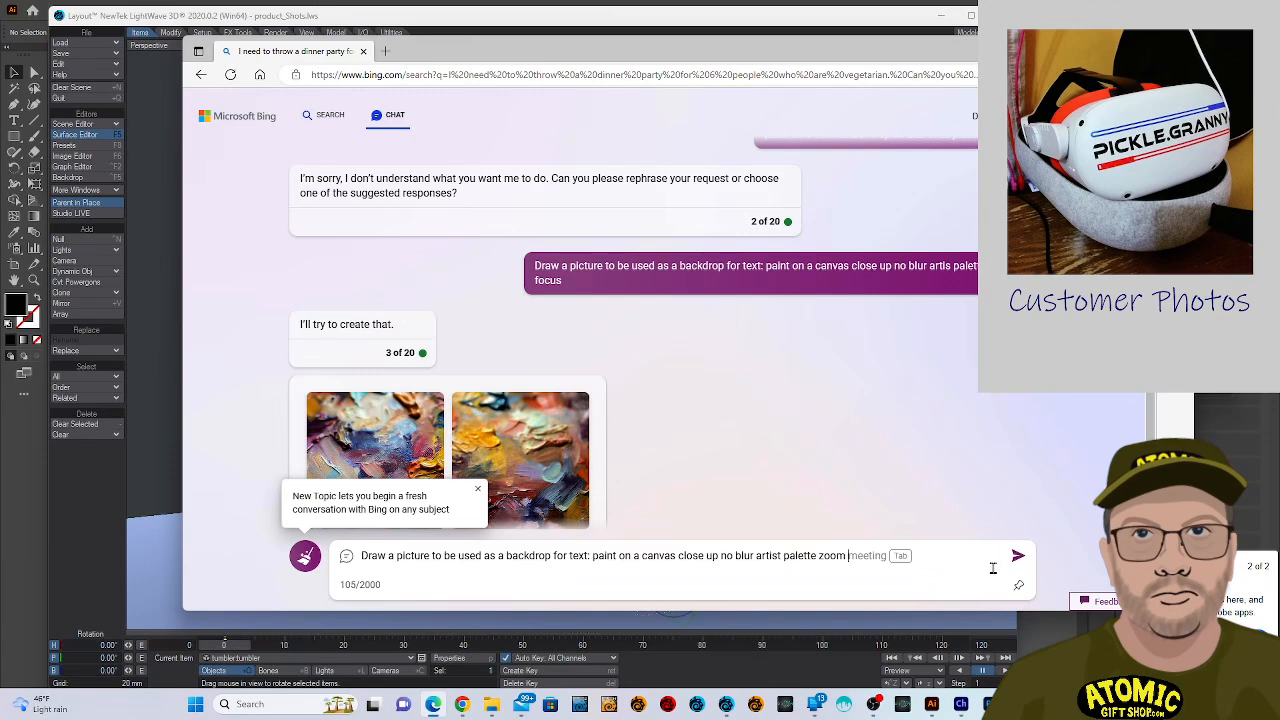
{"action": "type", "text": "lens"}
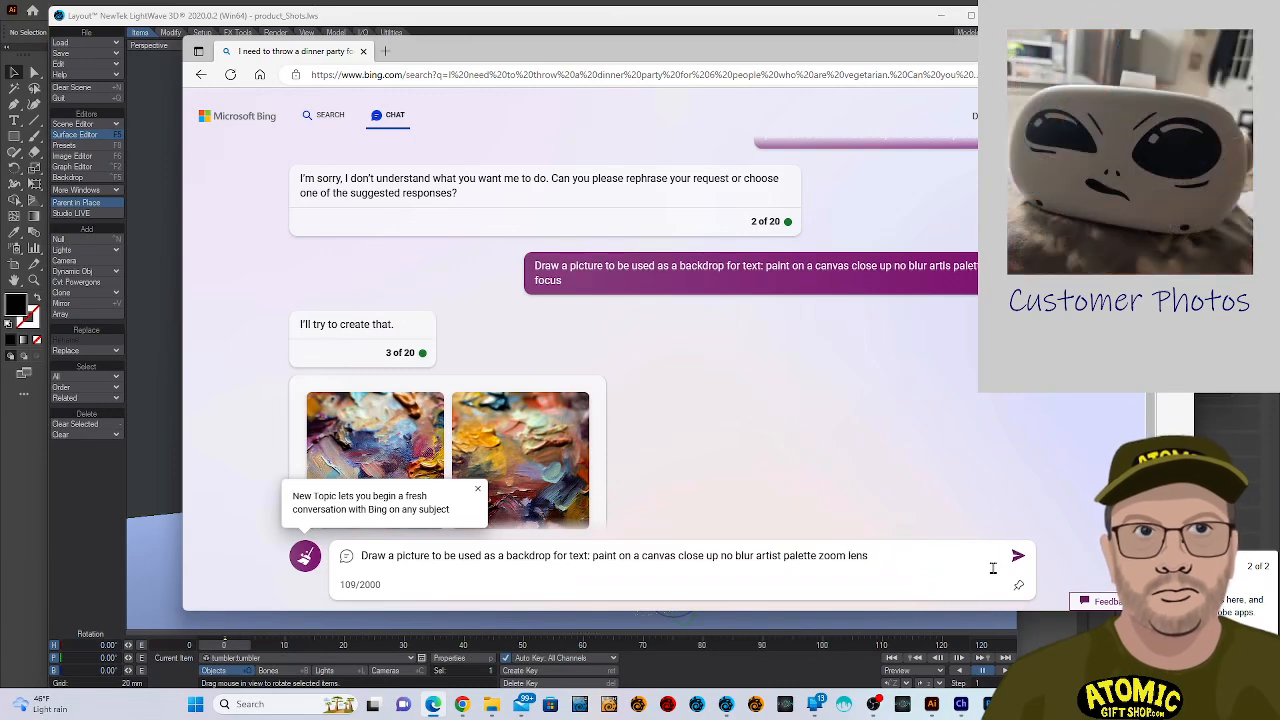
{"action": "type", "text": " from "}
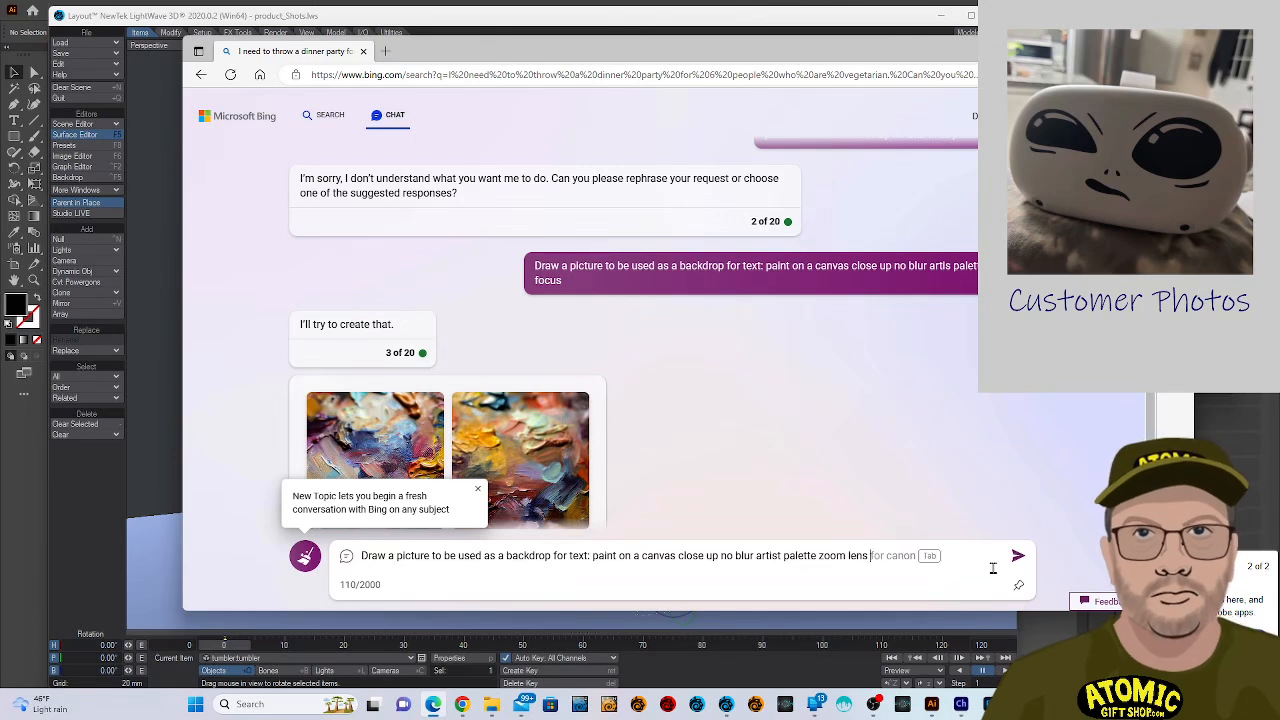
{"action": "type", "text": "far away"}
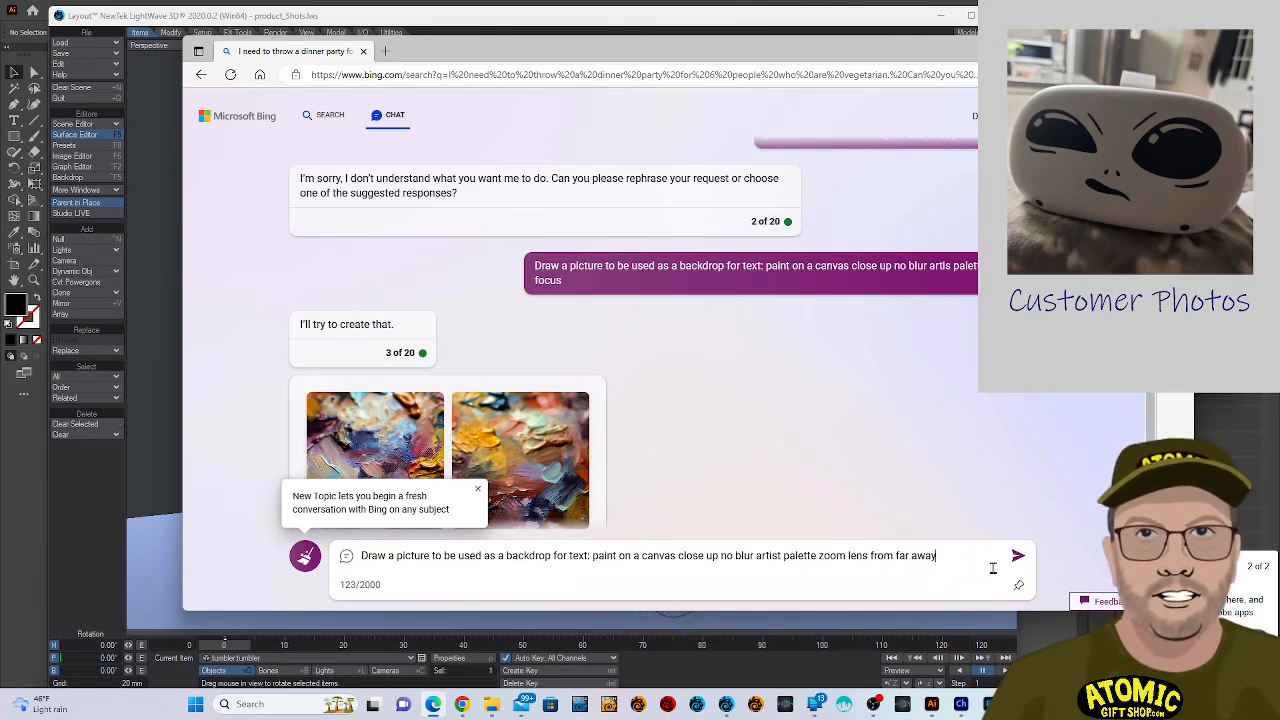
{"action": "key", "text": "Return"}
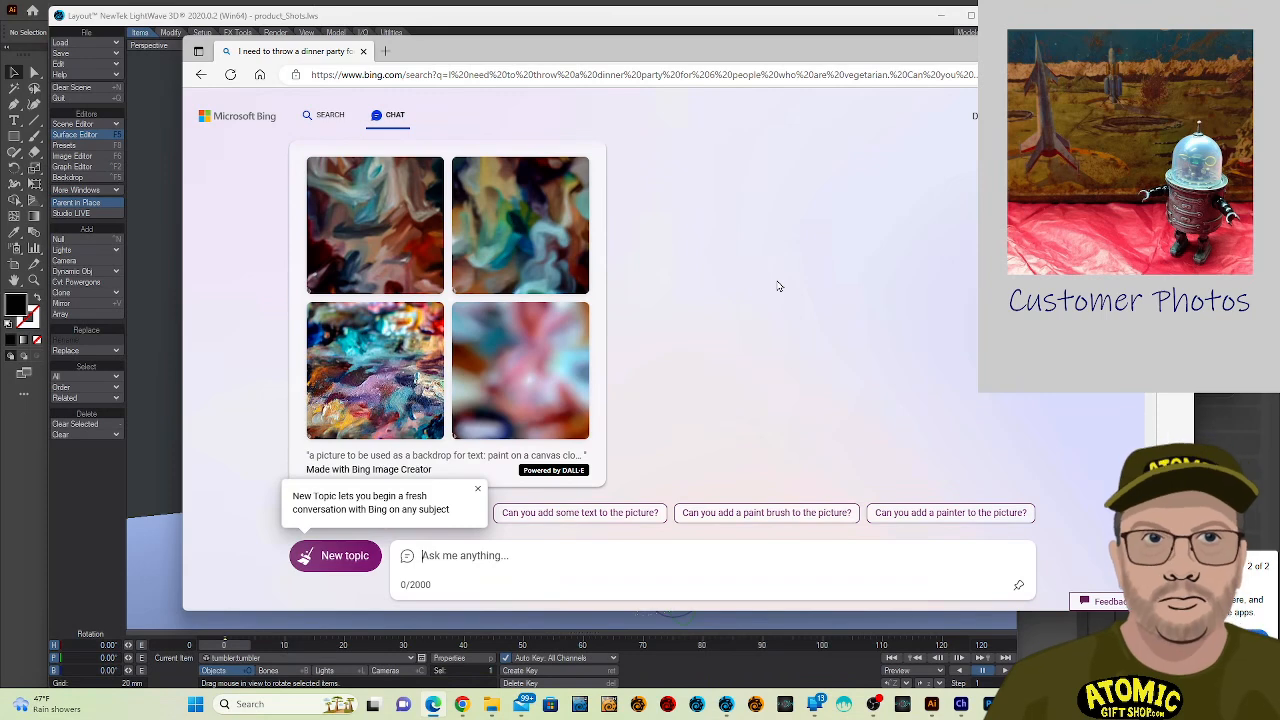
View each of the four newly generated paint backdrops enlarged to judge their sharpness, closing each page.
{"action": "left_click", "coordinate": [406, 218]}
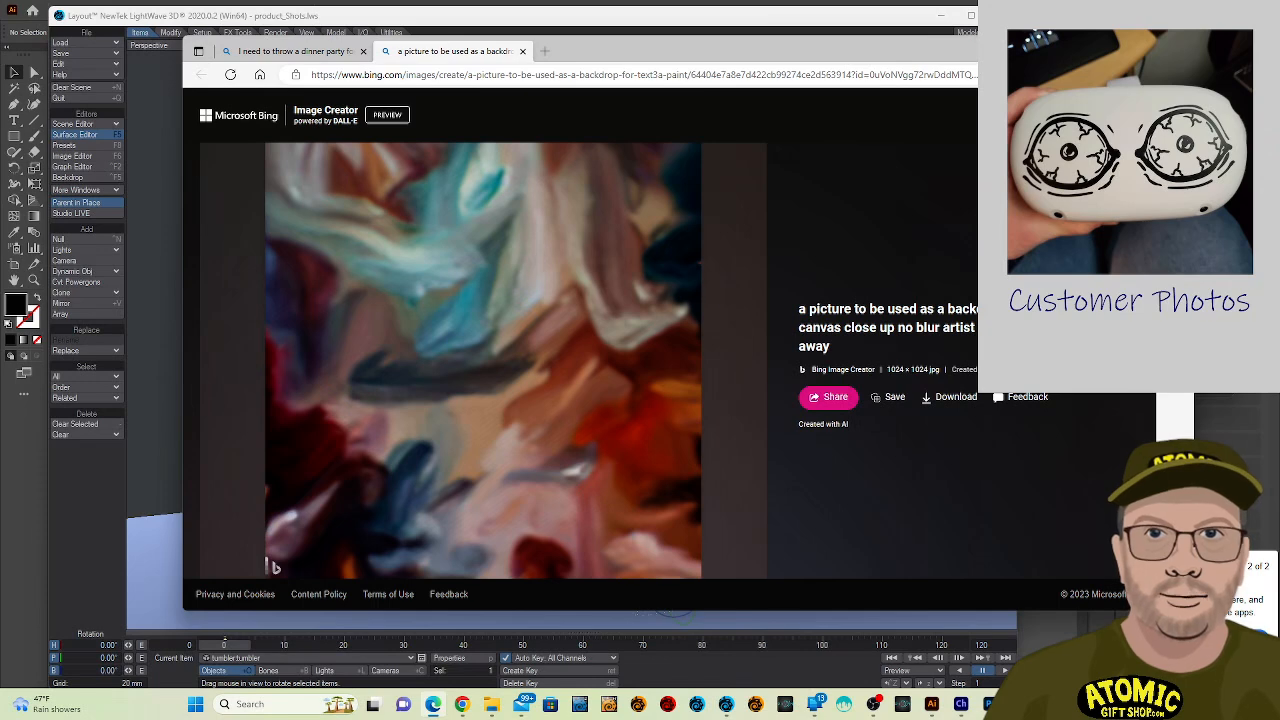
{"action": "left_click", "coordinate": [522, 51]}
{"action": "left_click", "coordinate": [510, 220]}
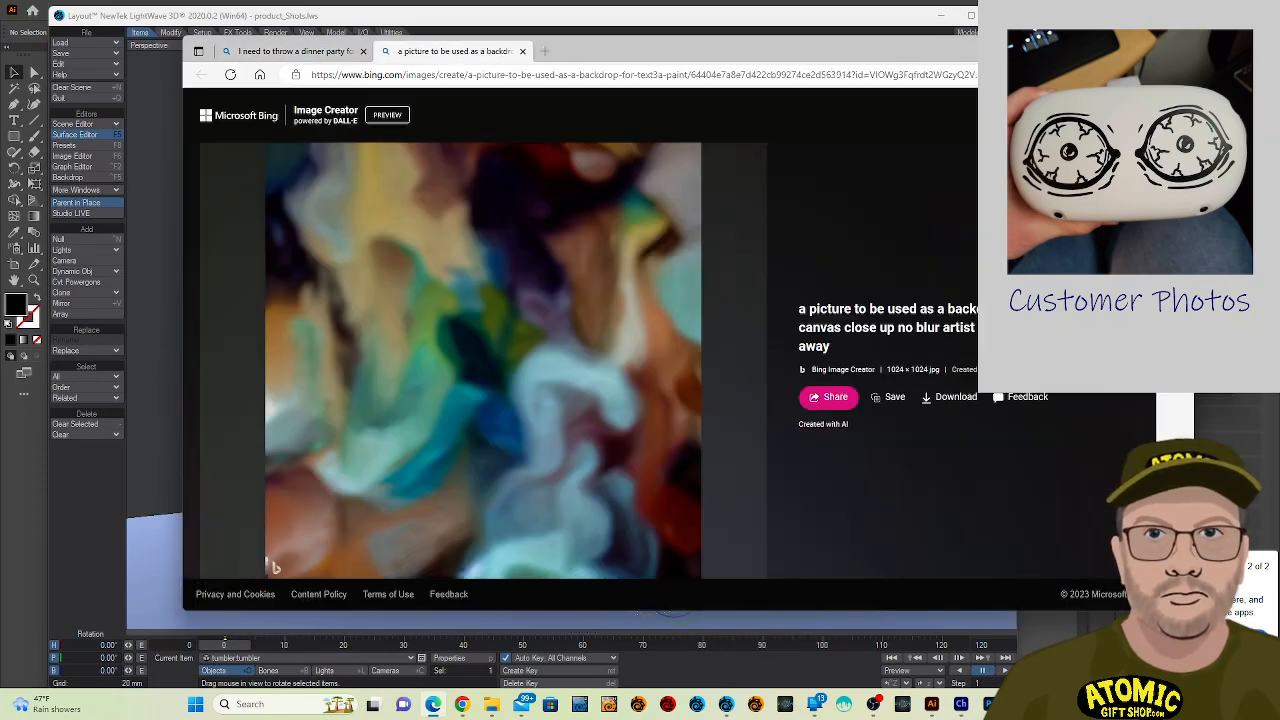
{"action": "key", "text": "ctrl+w"}
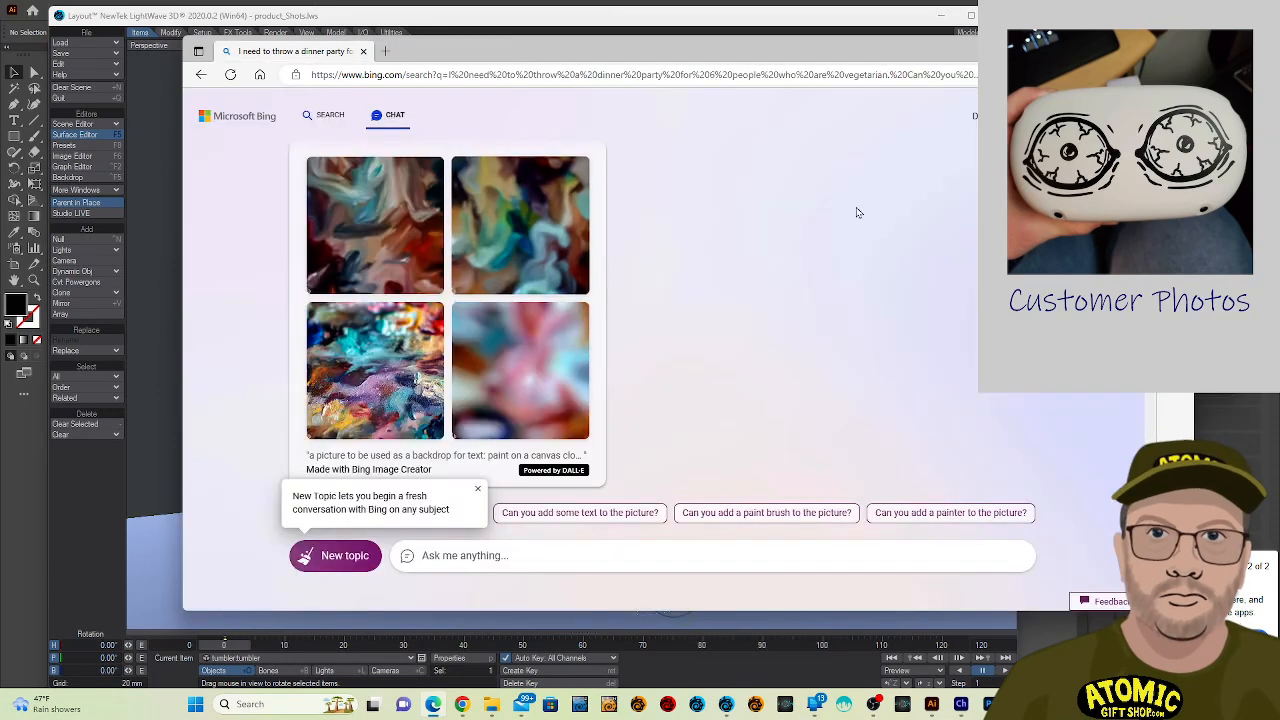
{"action": "left_click", "coordinate": [370, 375]}
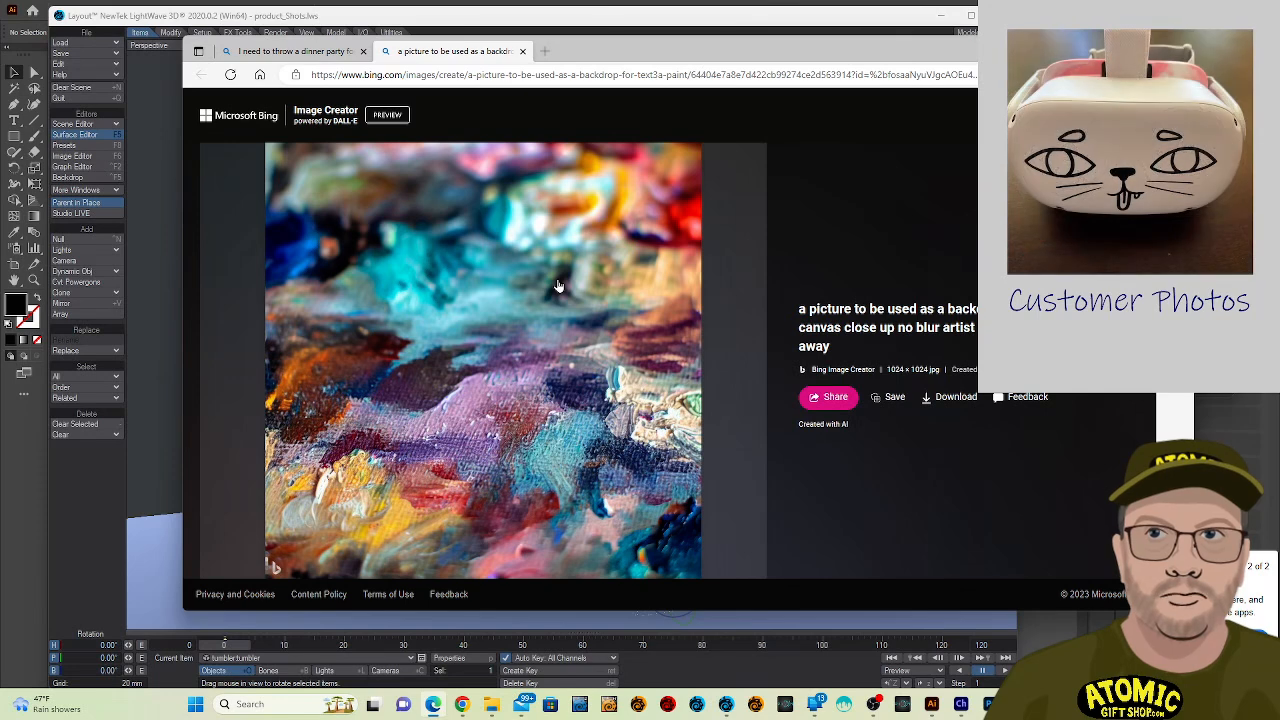
{"action": "key", "text": "ctrl+w"}
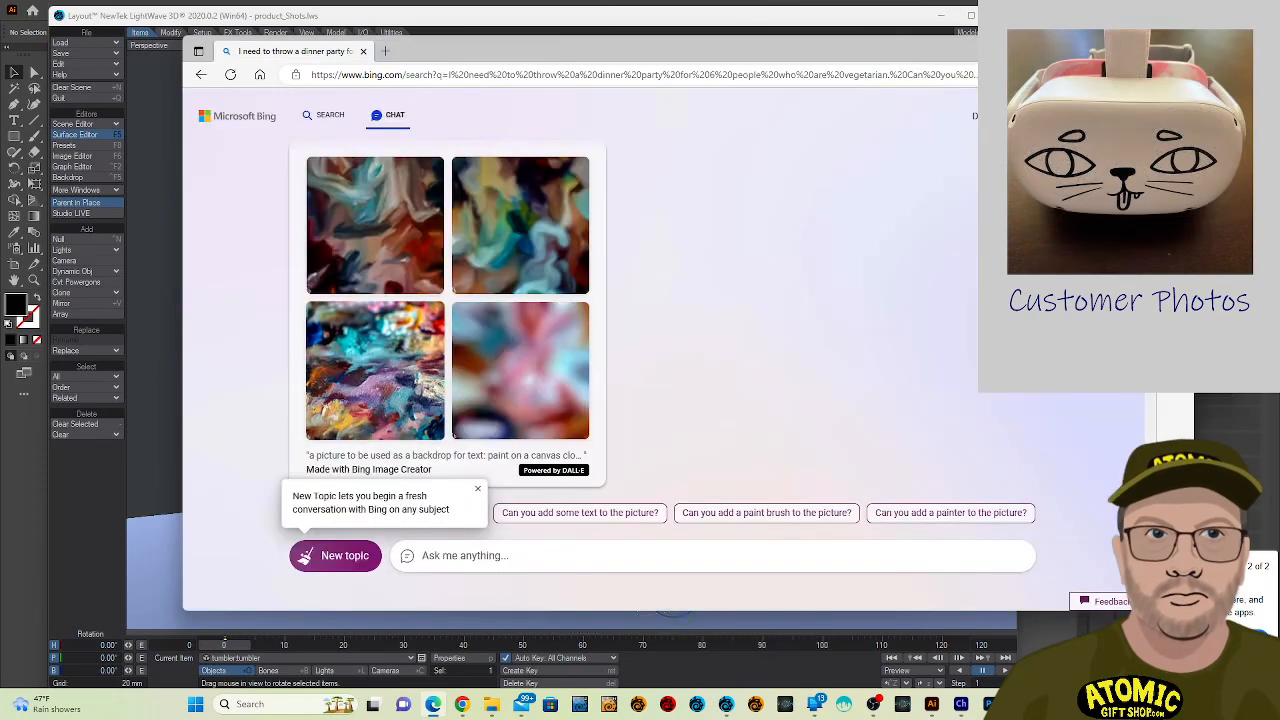
{"action": "left_click", "coordinate": [522, 366]}
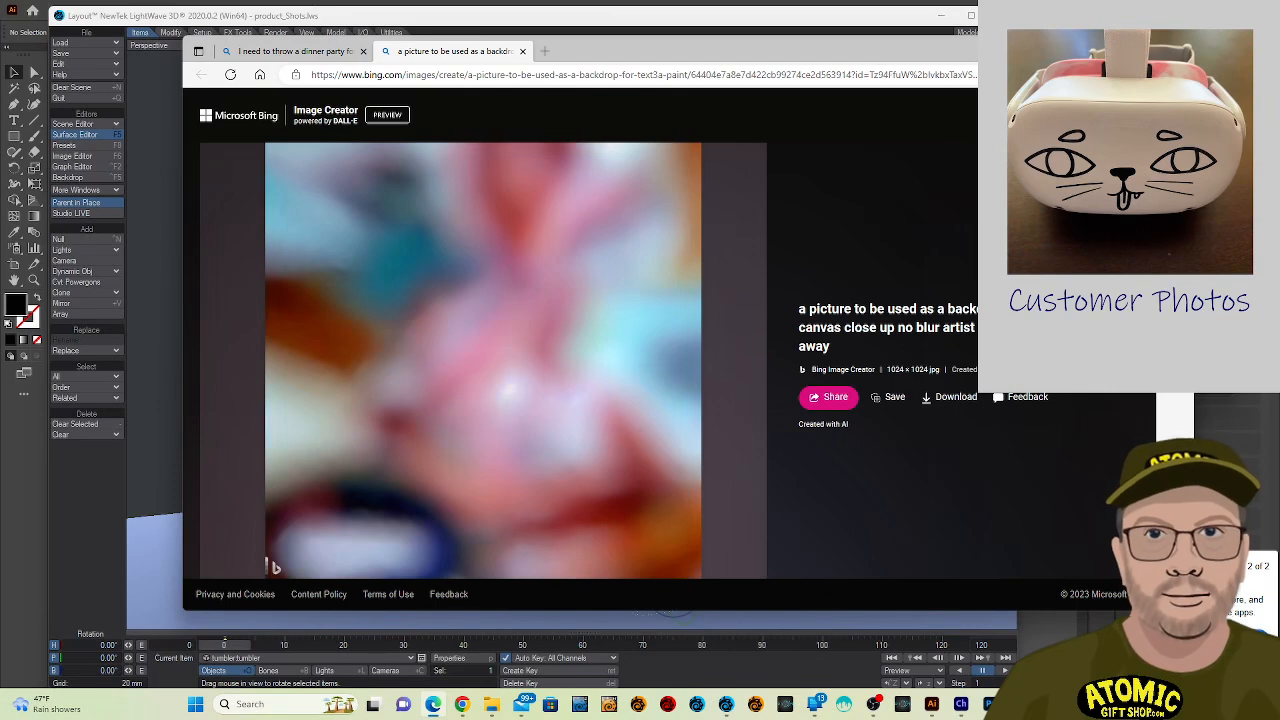
{"action": "key", "text": "ctrl+w"}
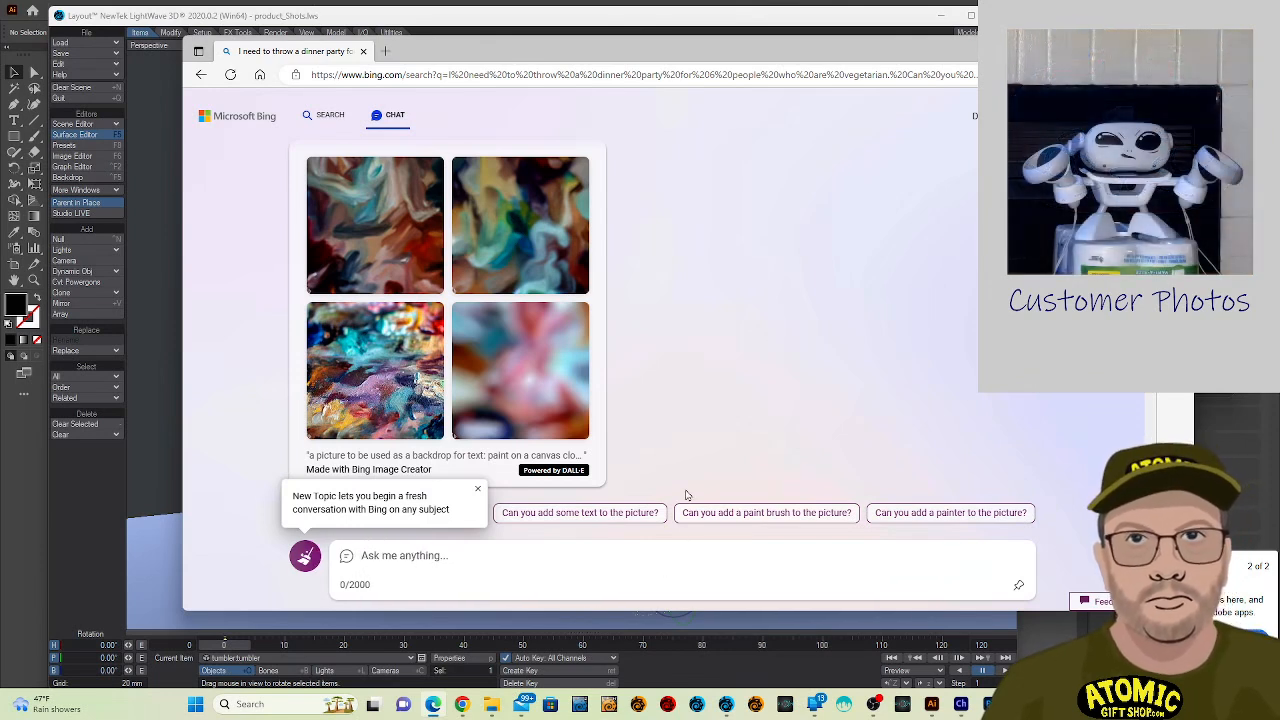
Start a new image prompt reading "draw swatches of colorful paint on a wood panel," in the chat message field.
{"action": "type", "text": "draw swat"}
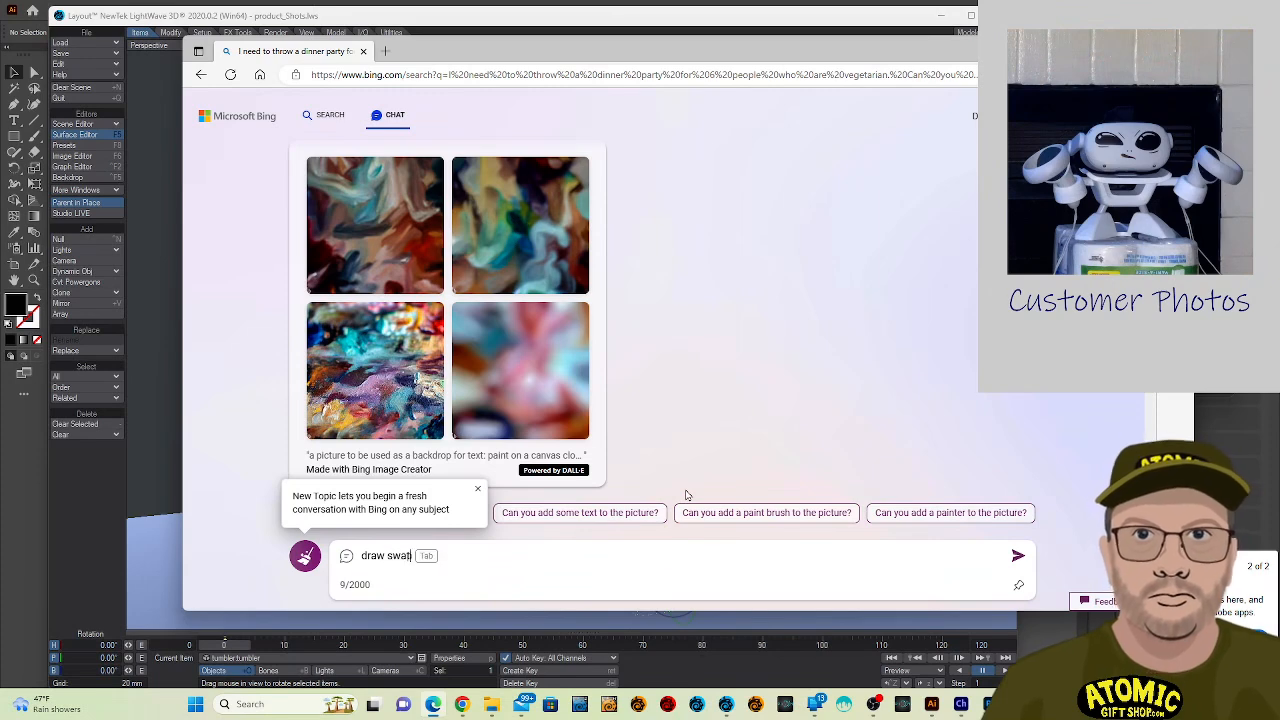
{"action": "type", "text": "ches of"}
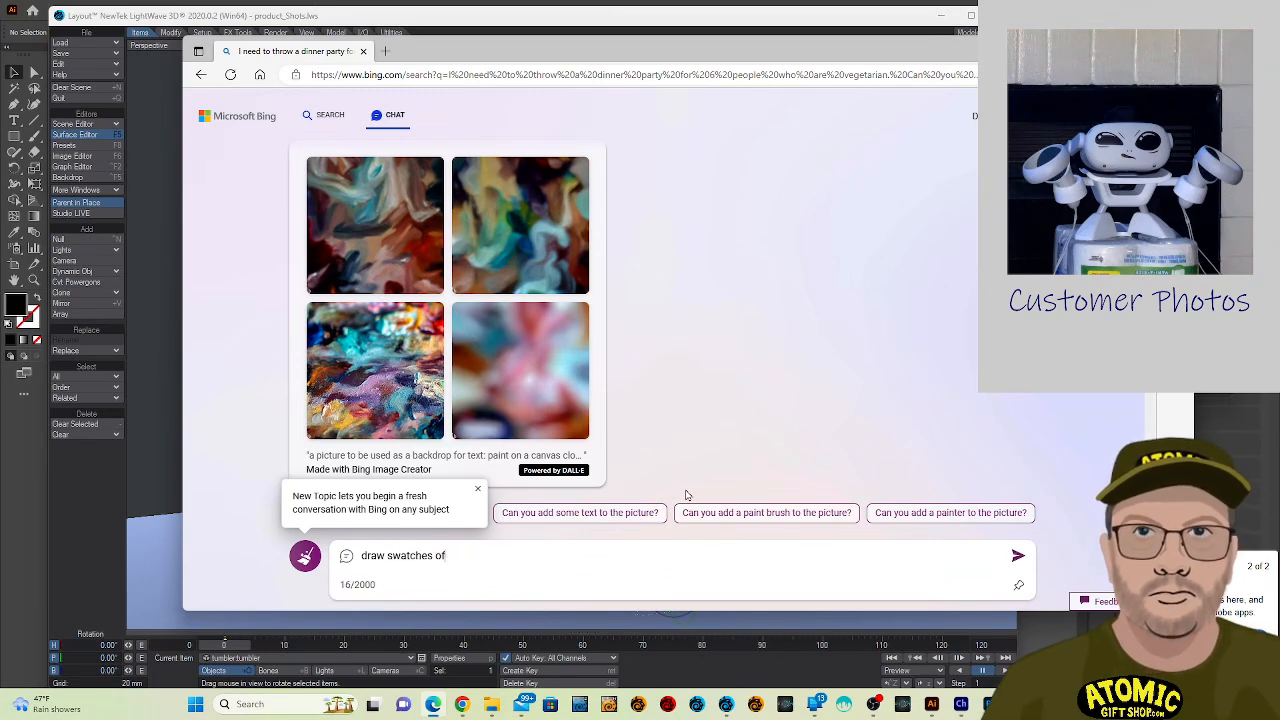
{"action": "type", "text": " colorful pa"}
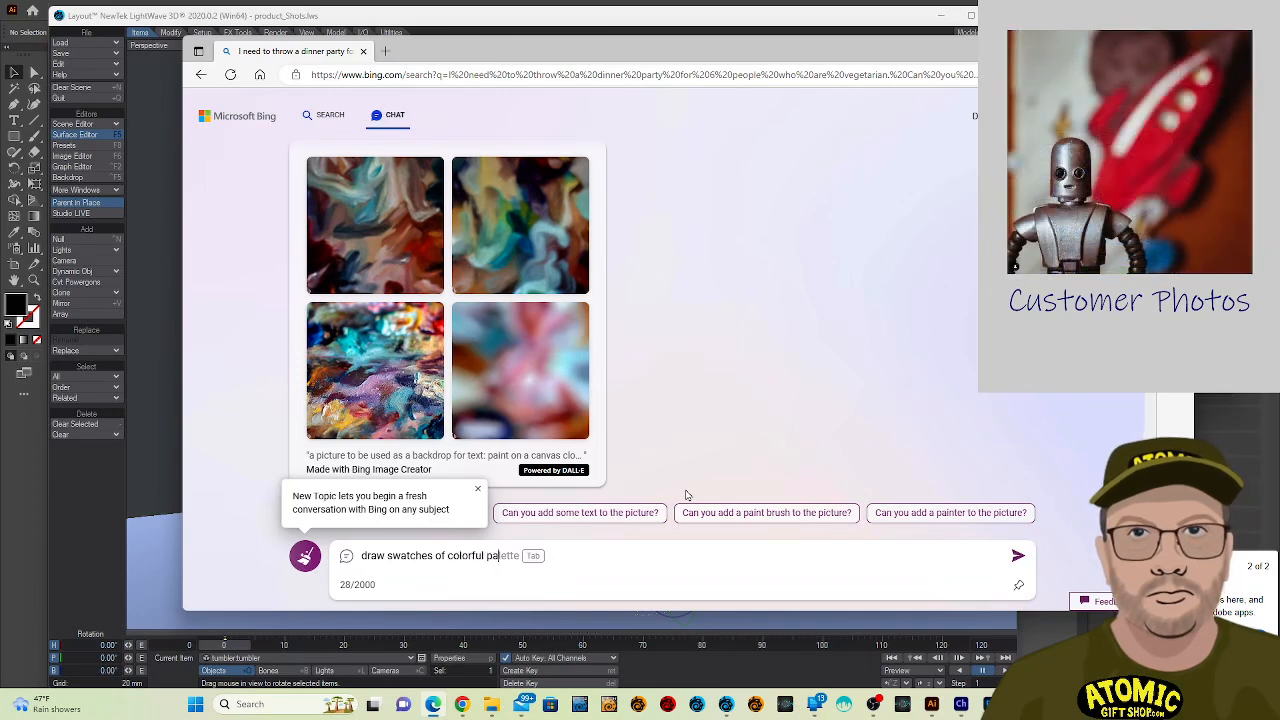
{"action": "type", "text": "int on a "}
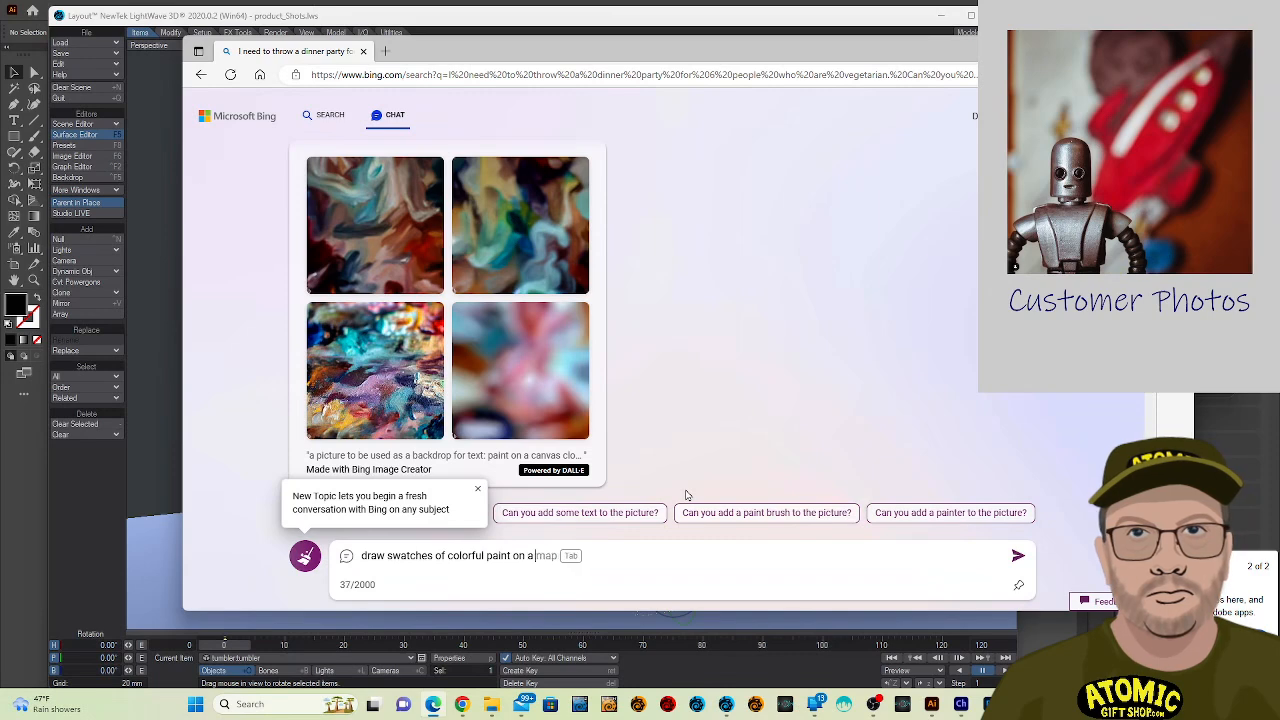
{"action": "type", "text": "pa"}
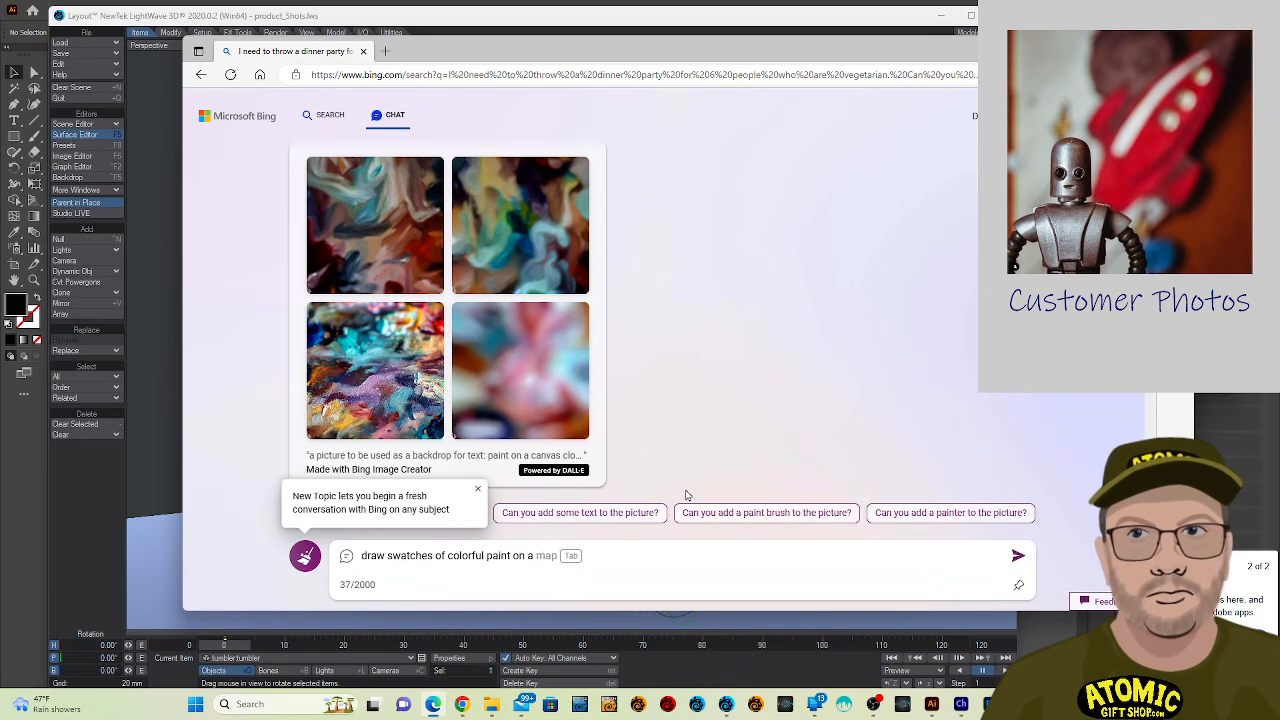
{"action": "type", "text": "nel"}
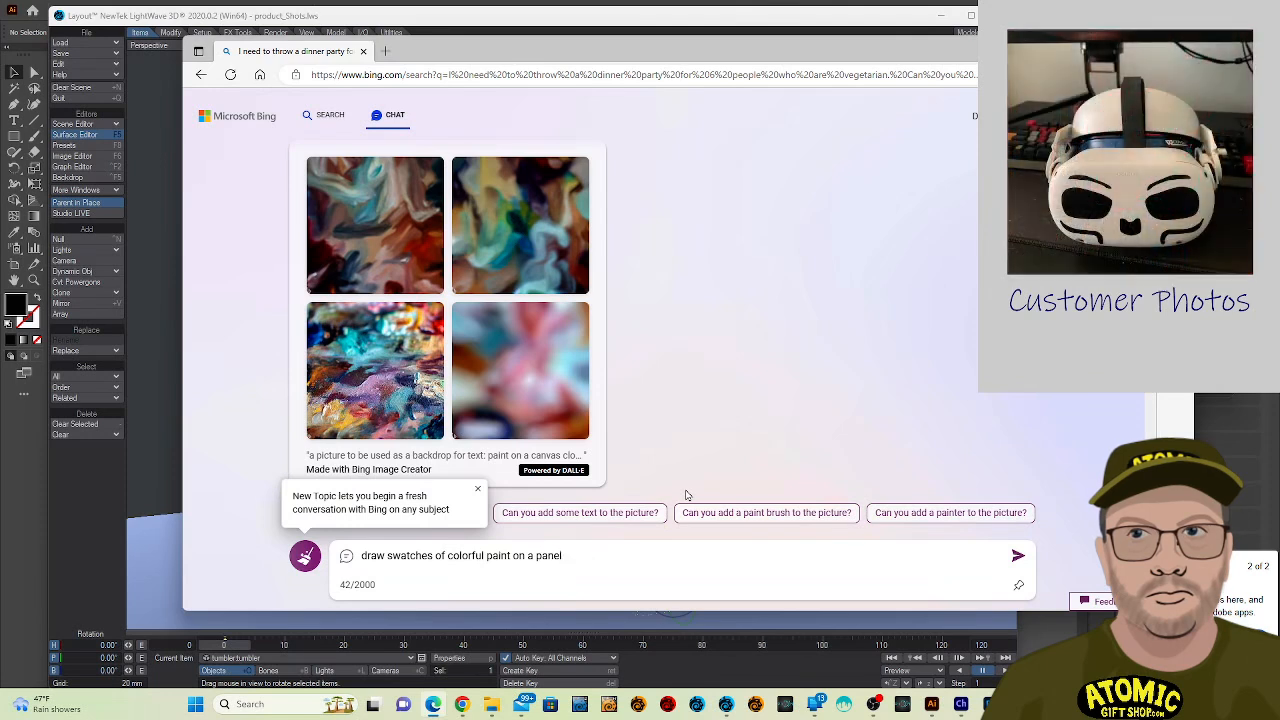
{"action": "key", "text": "BackSpace"}
{"action": "key", "text": "BackSpace"}
{"action": "key", "text": "BackSpace"}
{"action": "key", "text": "BackSpace"}
{"action": "key", "text": "BackSpace"}
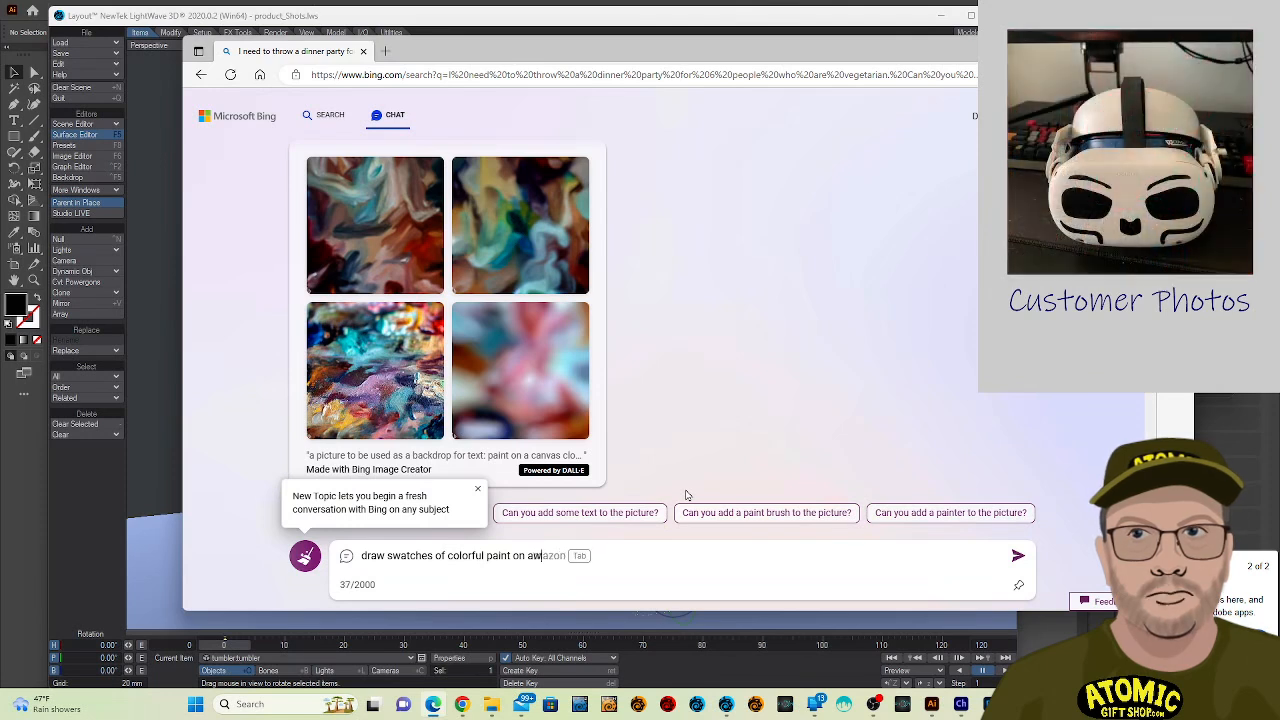
{"action": "type", "text": "wood pane"}
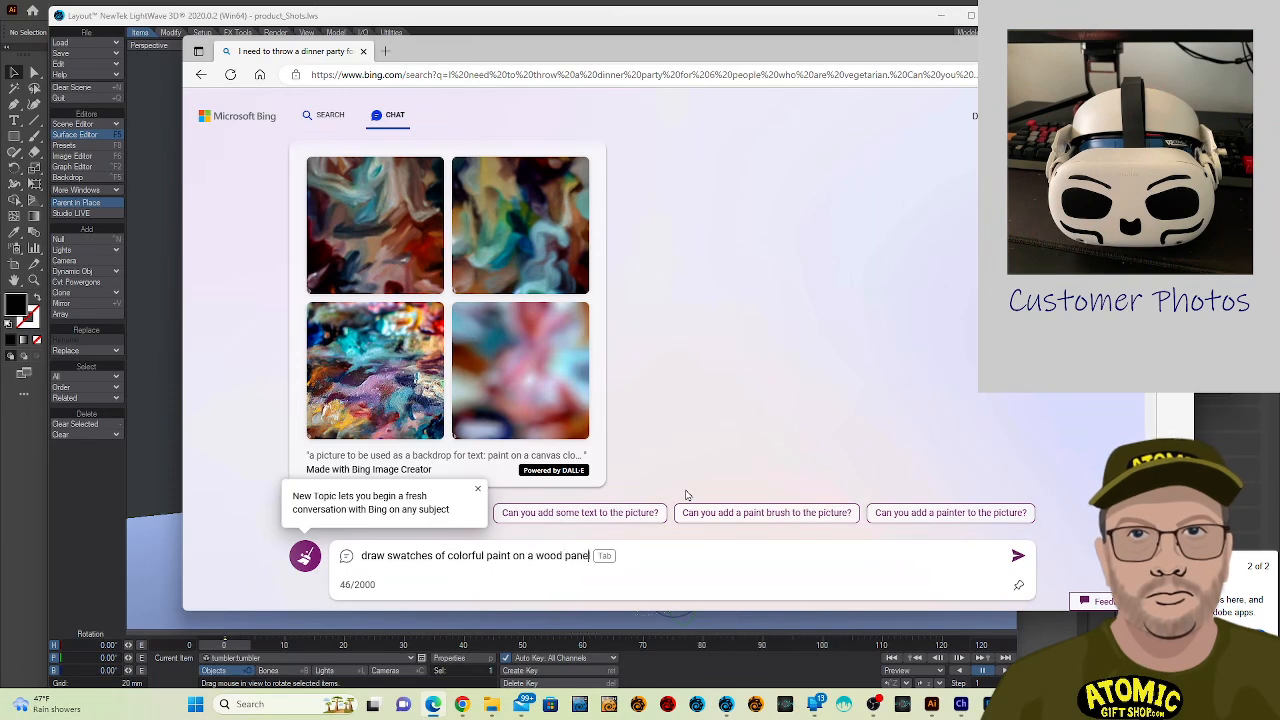
{"action": "type", "text": "l"}
{"action": "key", "text": "BackSpace"}
{"action": "type", "text": ", "}
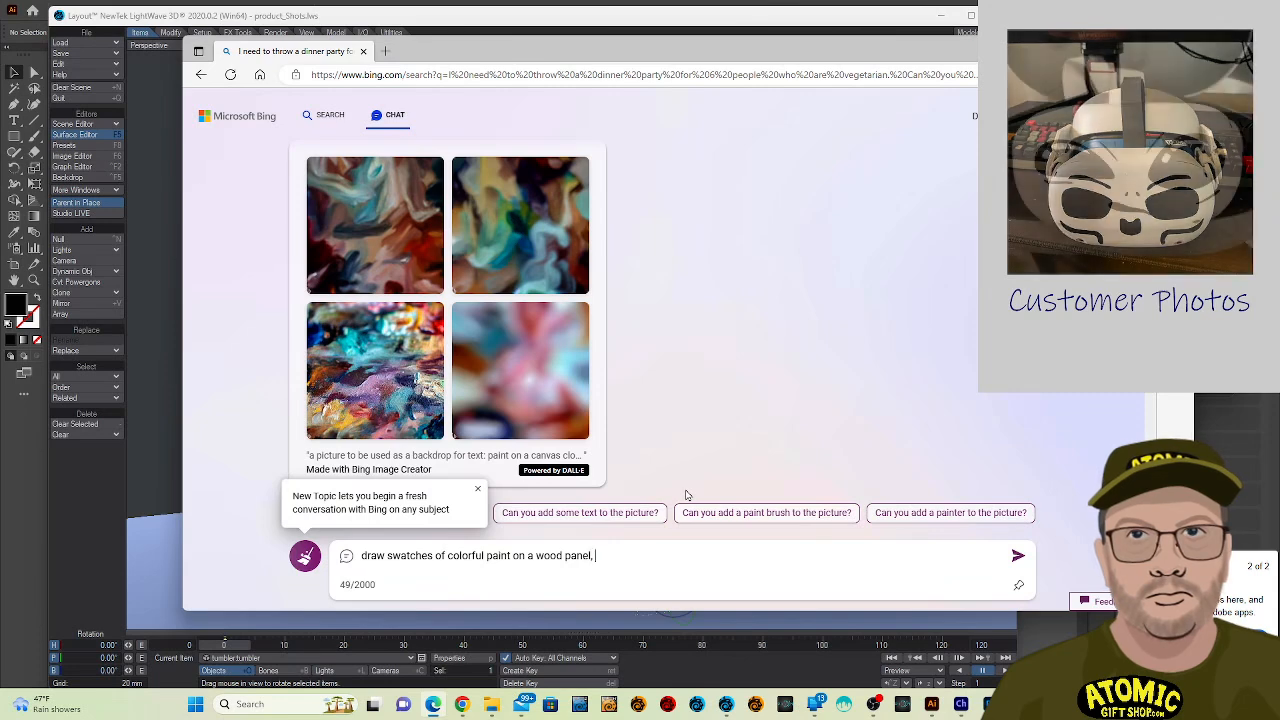
Complete the wood panel prompt with "artist mixing paint" and submit it.
{"action": "type", "text": "artist"}
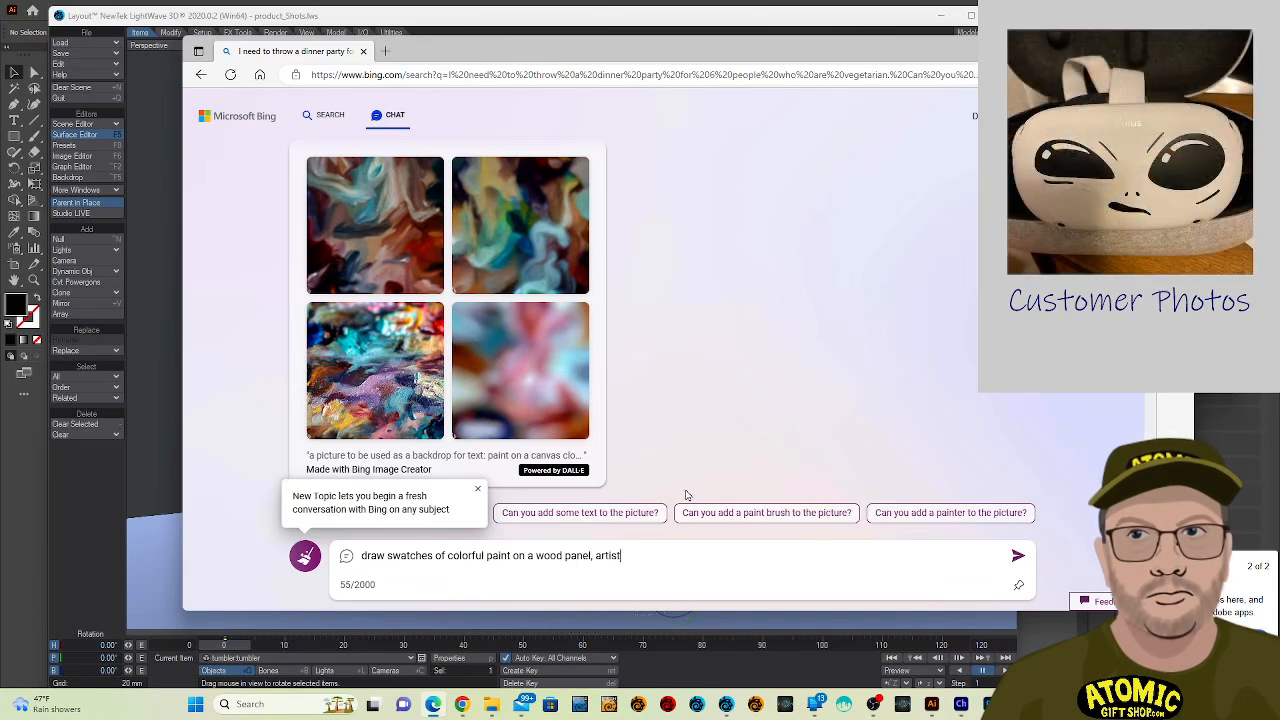
{"action": "type", "text": " m"}
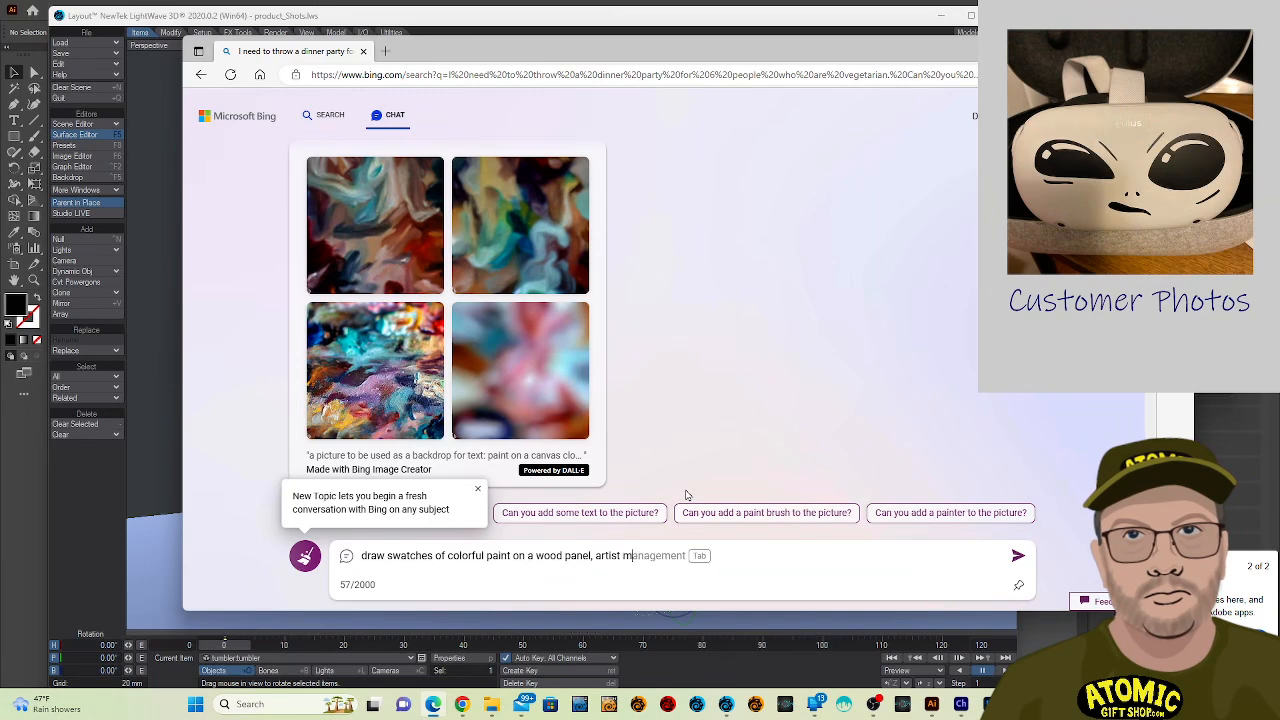
{"action": "type", "text": "a"}
{"action": "key", "text": "BackSpace"}
{"action": "key", "text": "BackSpace"}
{"action": "type", "text": "mix"}
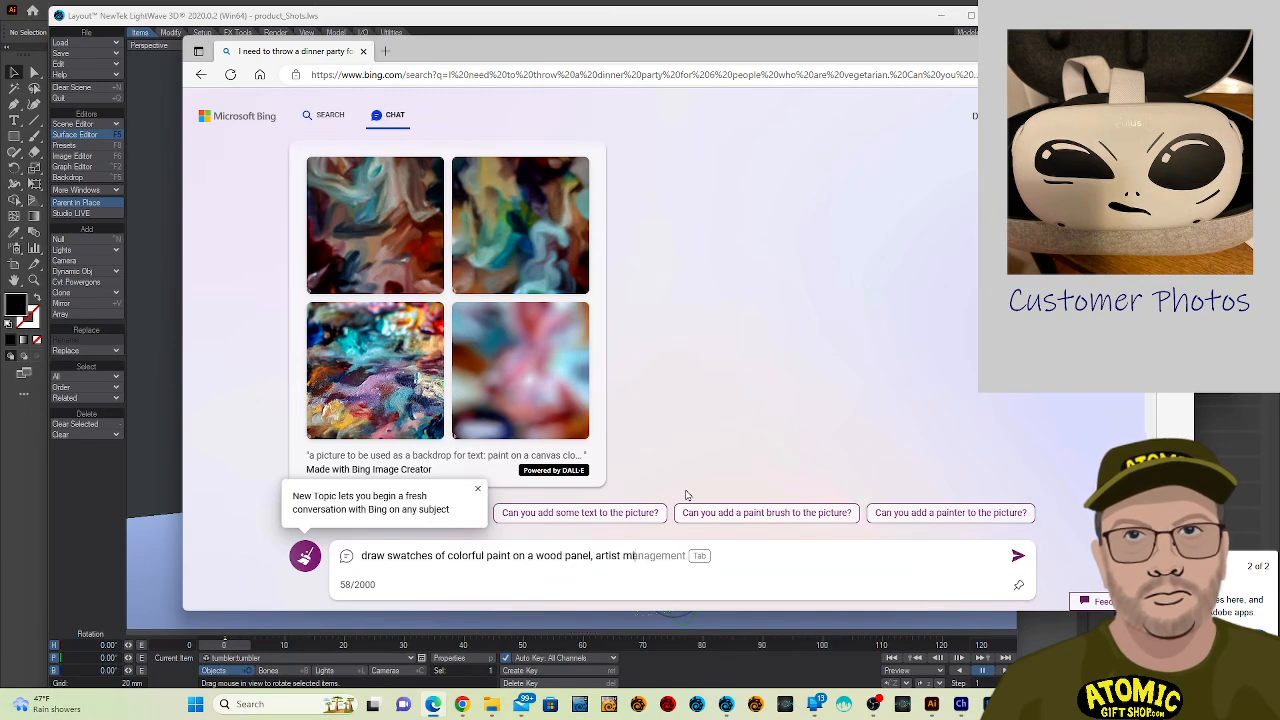
{"action": "type", "text": "ing paint"}
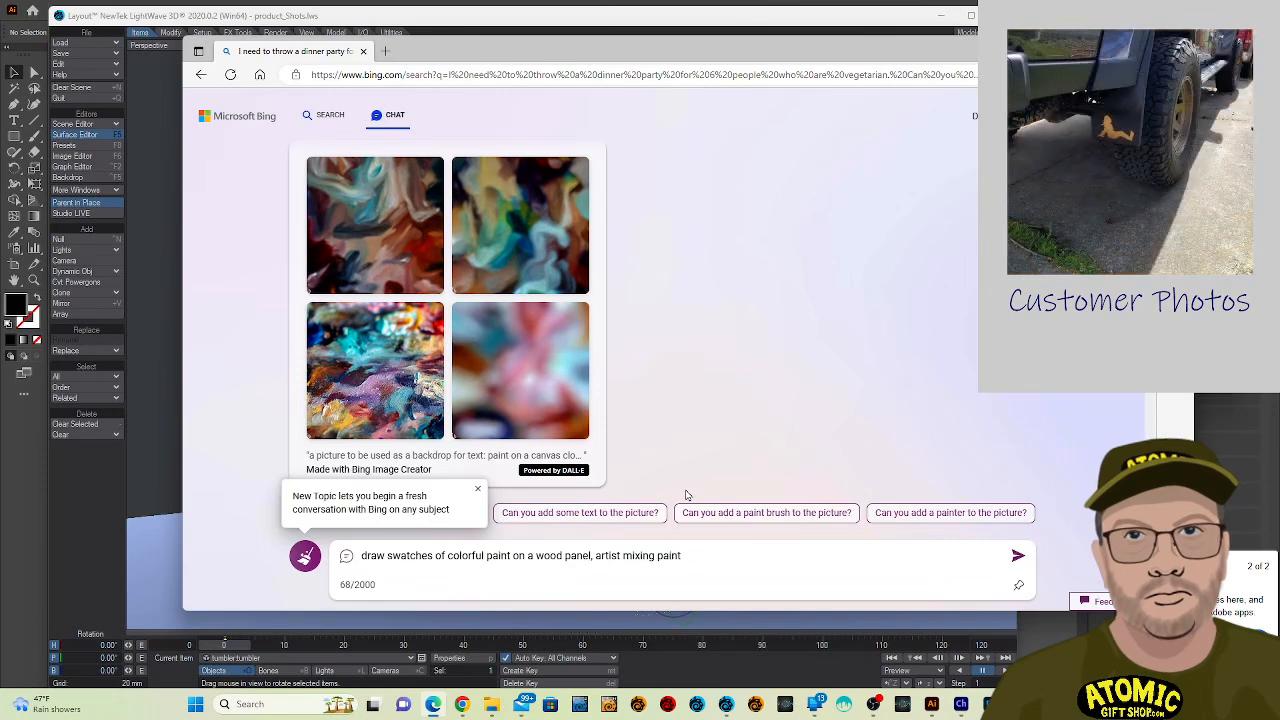
{"action": "key", "text": "Return"}
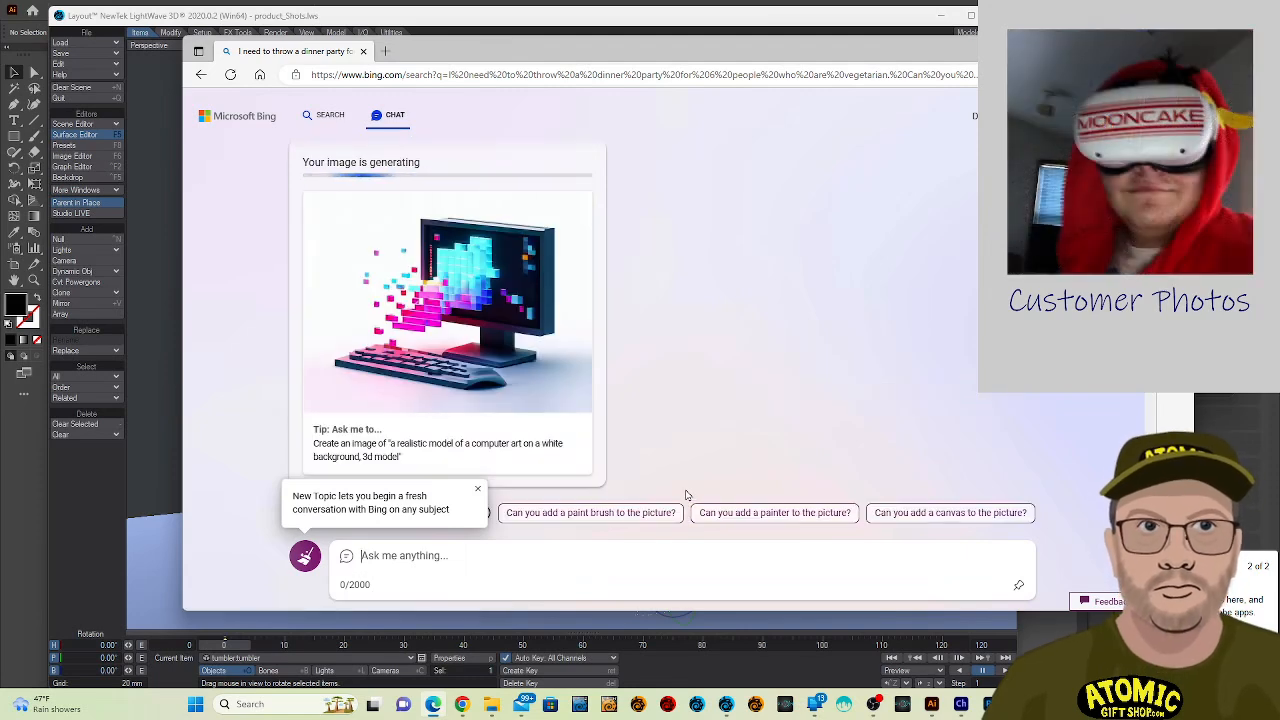
View each of the four generated paint swatch images enlarged, closing each page after judging it as a backdrop.
{"action": "left_click", "coordinate": [462, 704]}
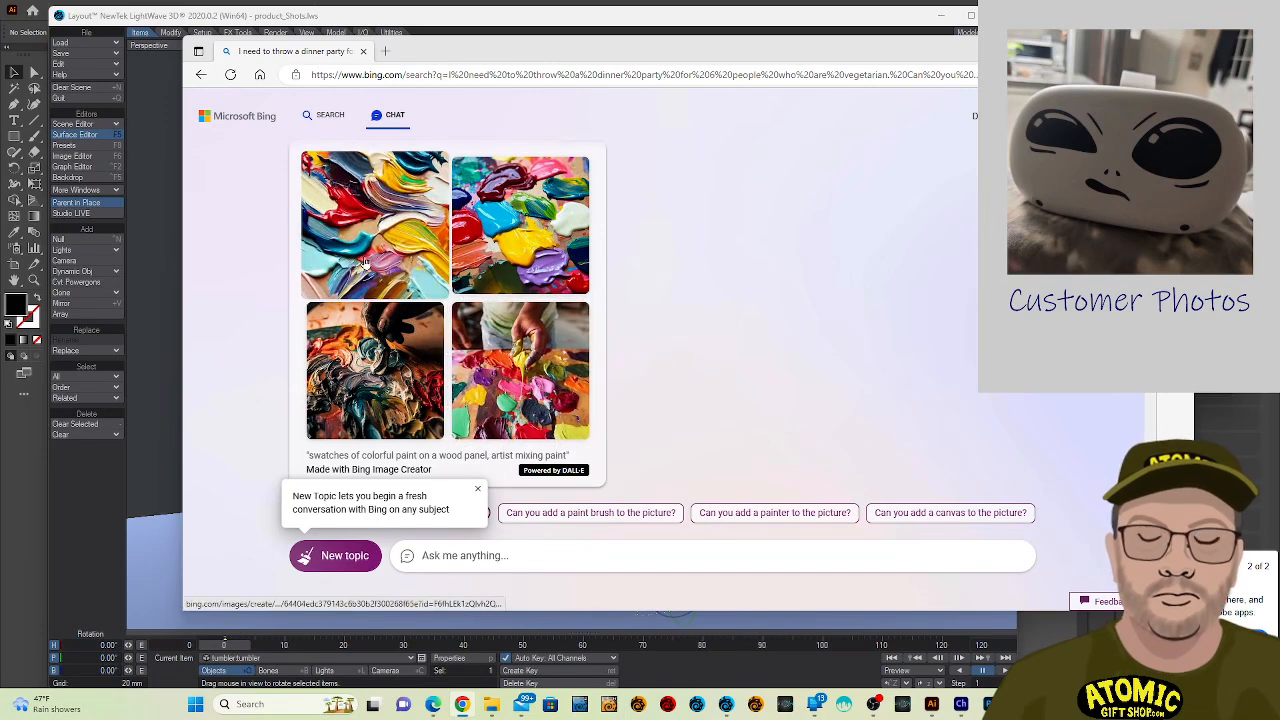
{"action": "left_click", "coordinate": [517, 237]}
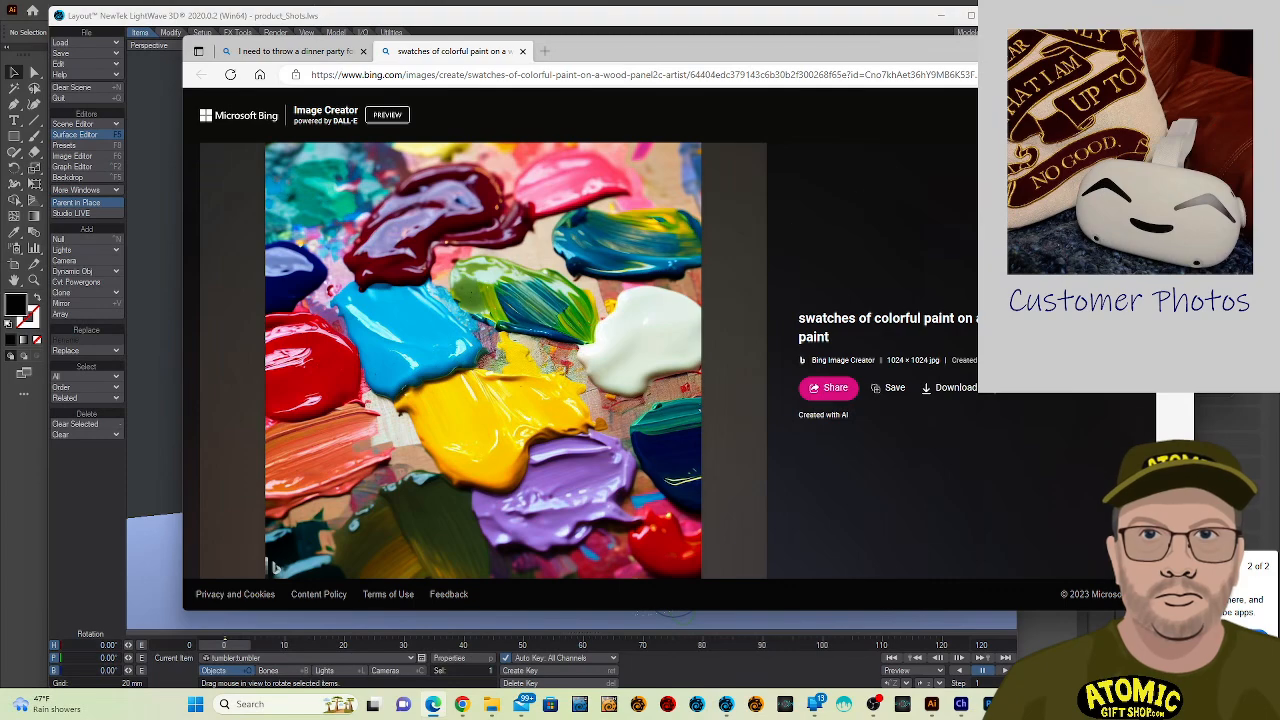
{"action": "key", "text": "alt+Left"}
{"action": "left_click", "coordinate": [374, 226]}
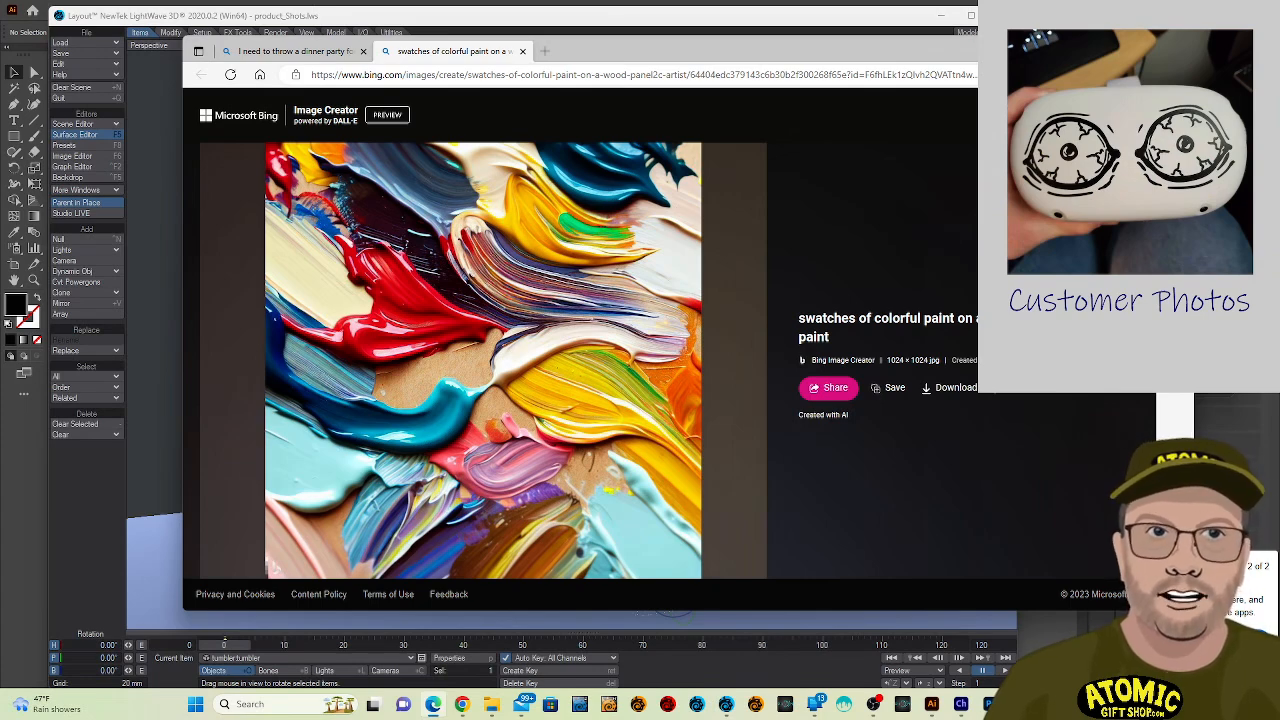
{"action": "key", "text": "Escape"}
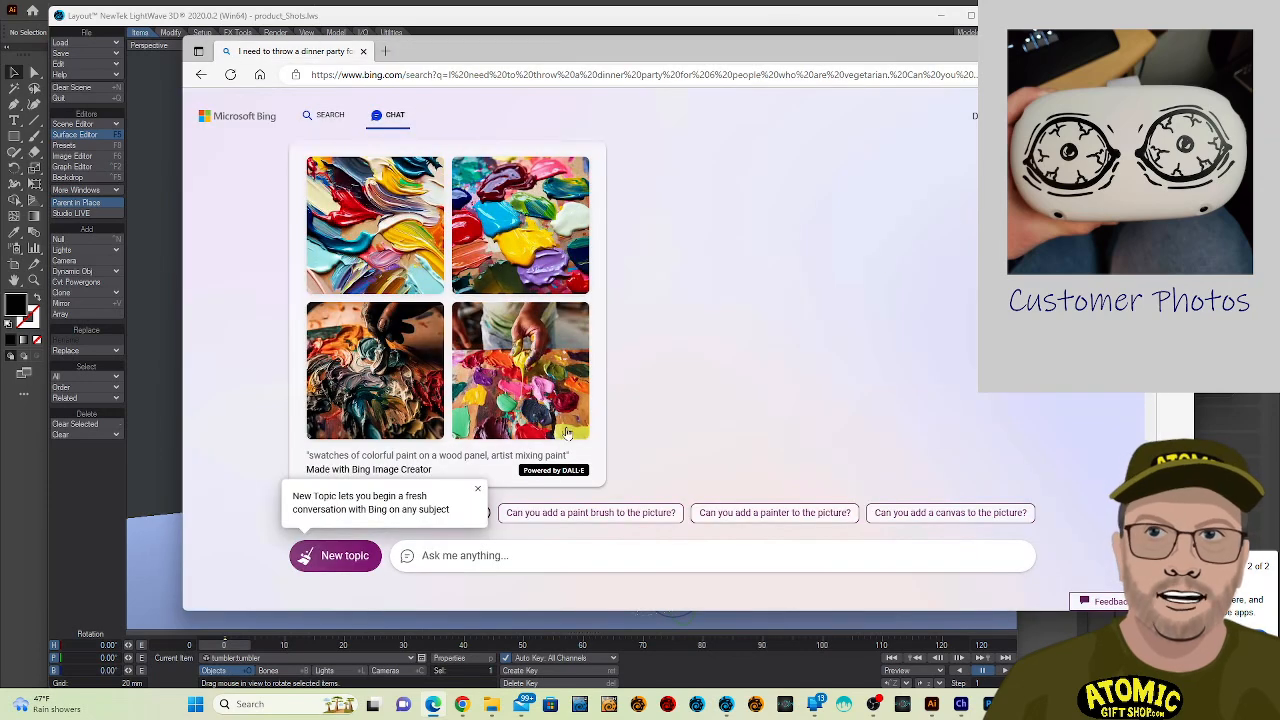
{"action": "left_click", "coordinate": [513, 408]}
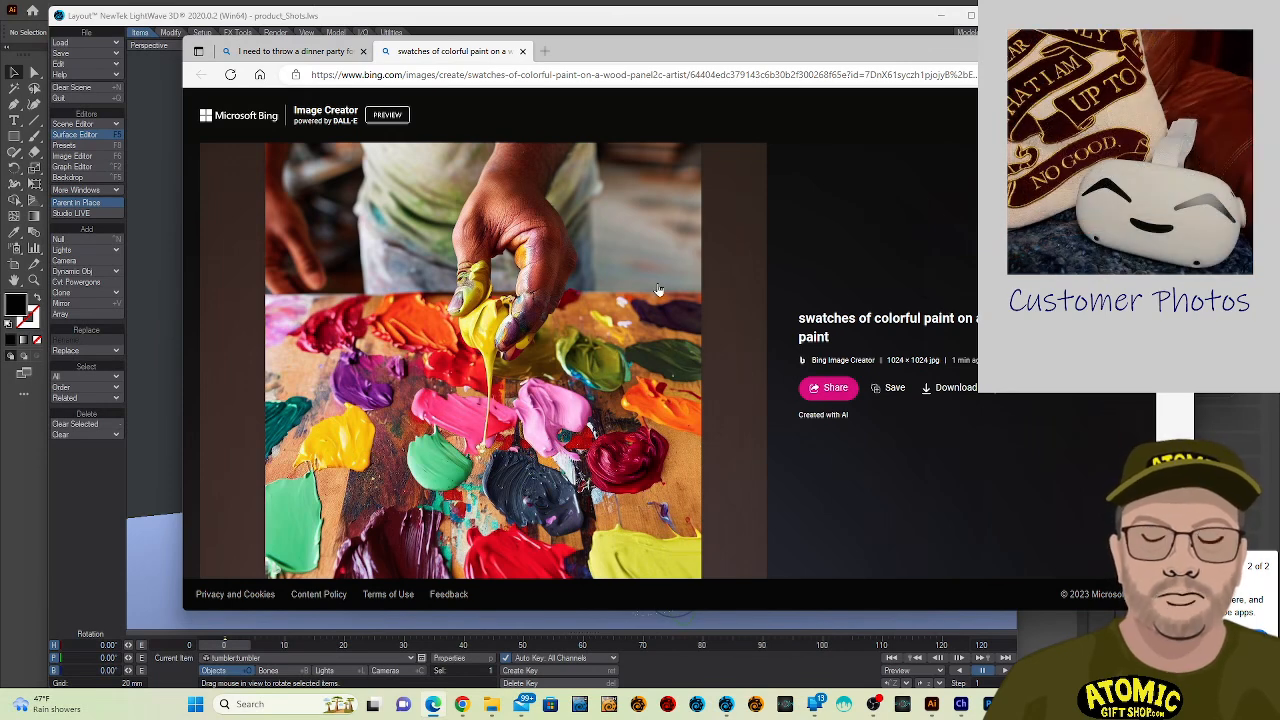
{"action": "key", "text": "ctrl+w"}
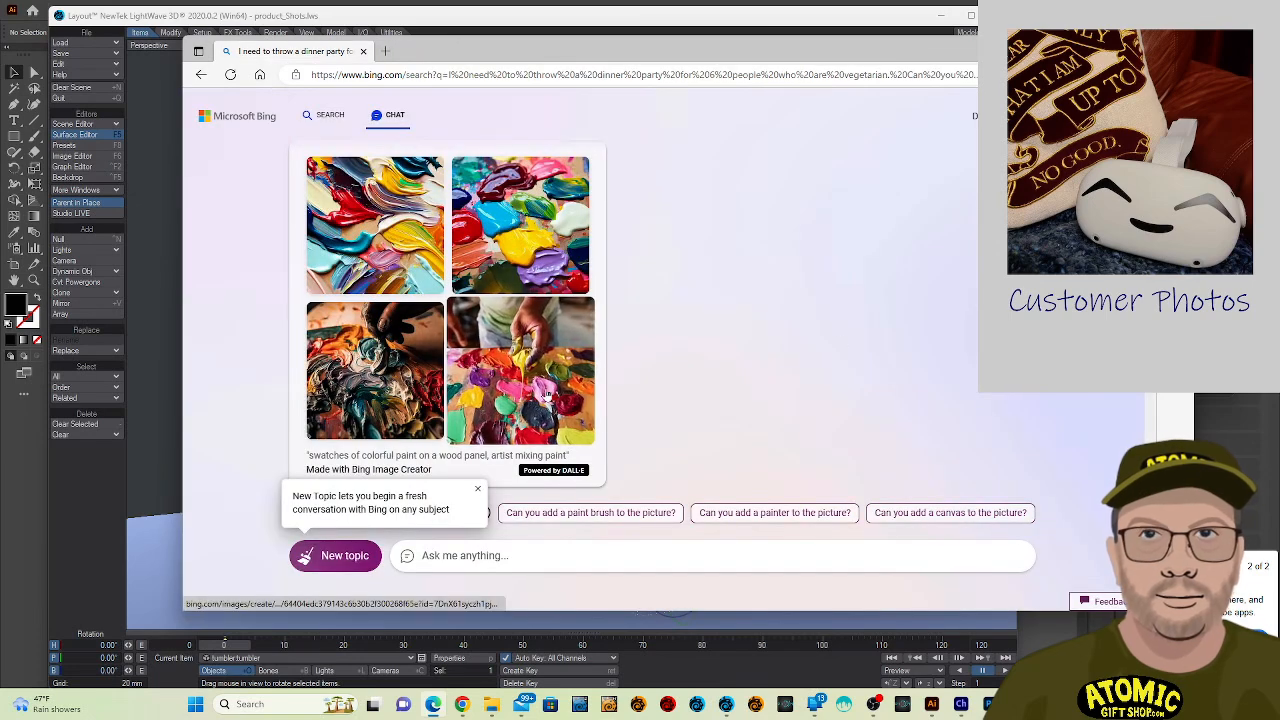
{"action": "left_click", "coordinate": [391, 395]}
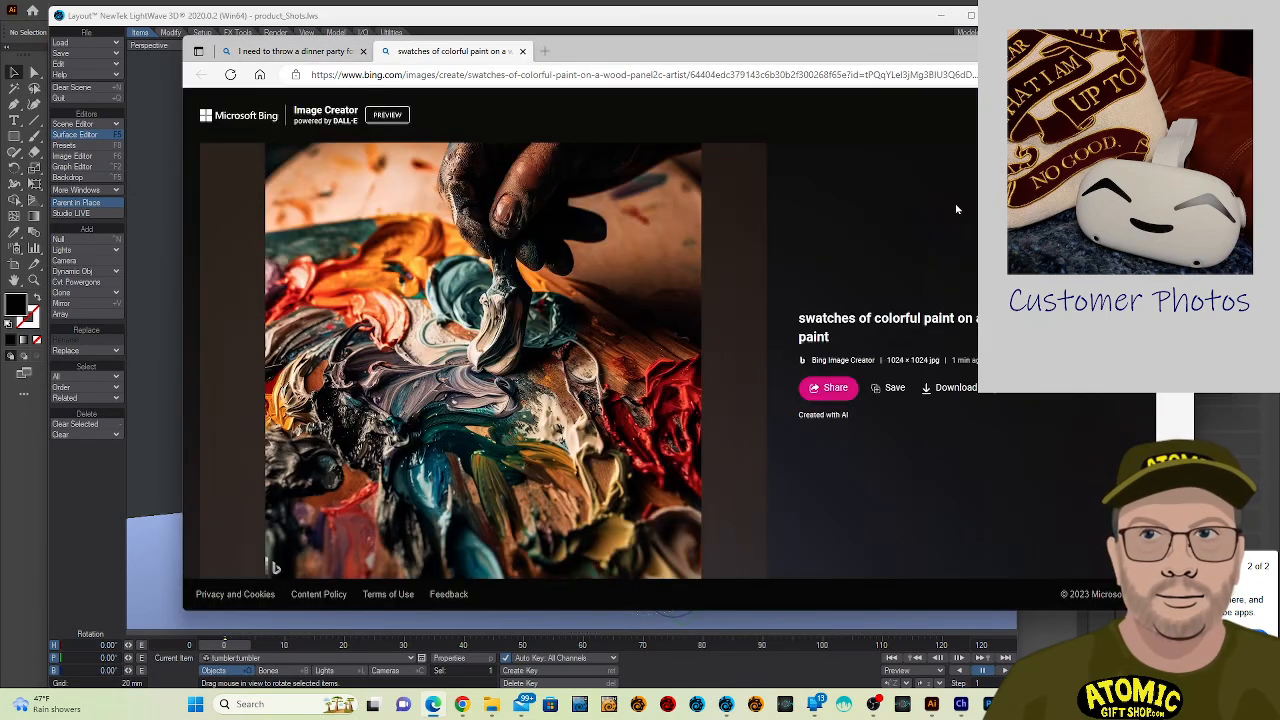
{"action": "key", "text": "ctrl+w"}
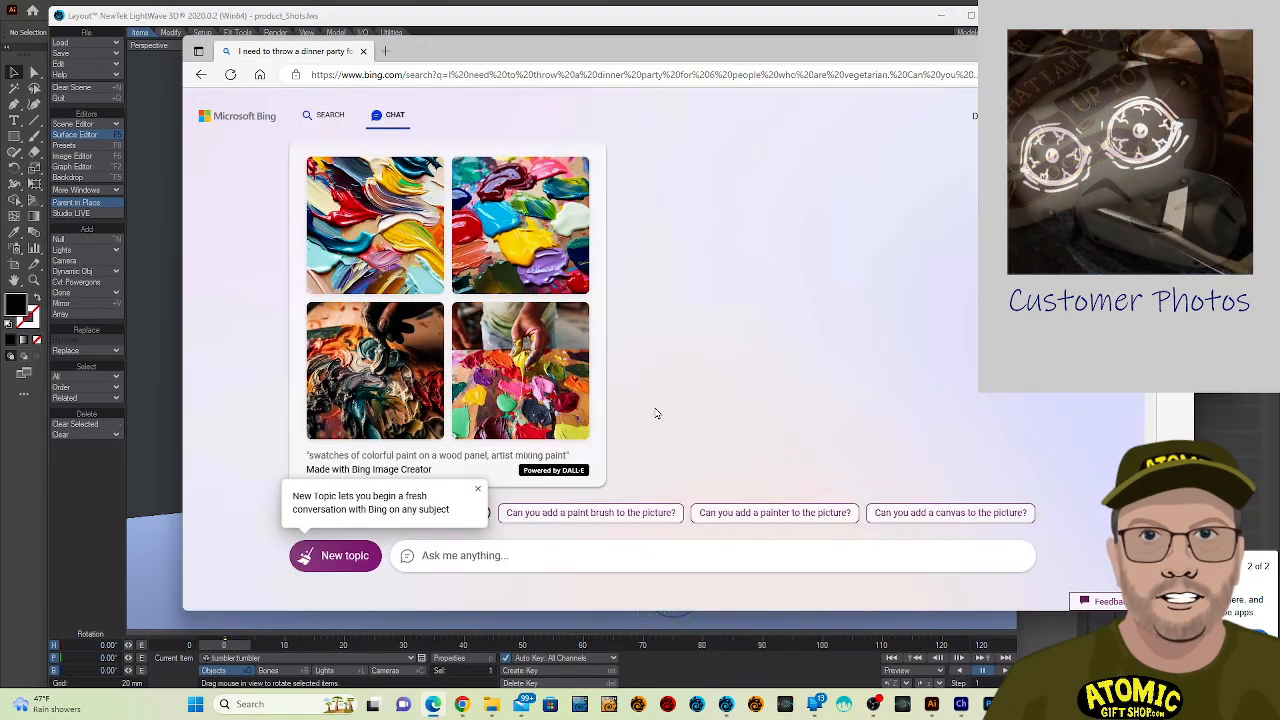
Write a new image prompt reading "draw watercolor gradients splotches" in the chat message field.
{"action": "left_click", "coordinate": [540, 574]}
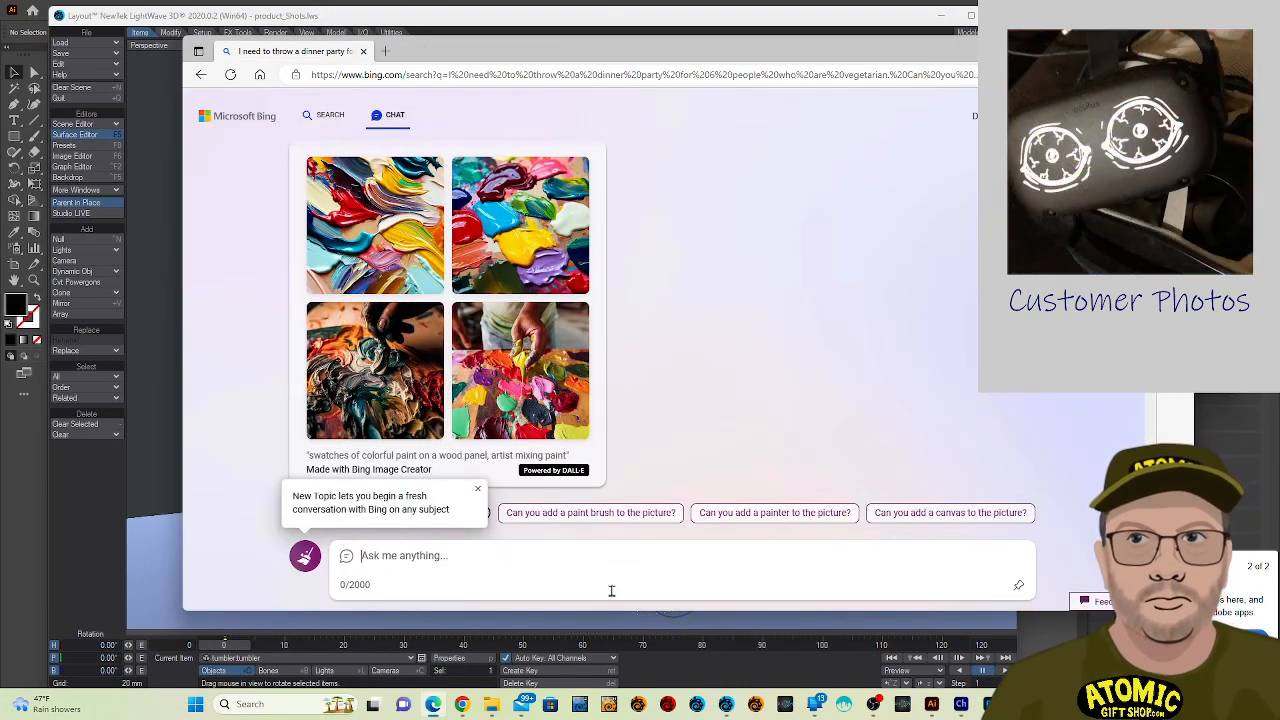
{"action": "type", "text": "water"}
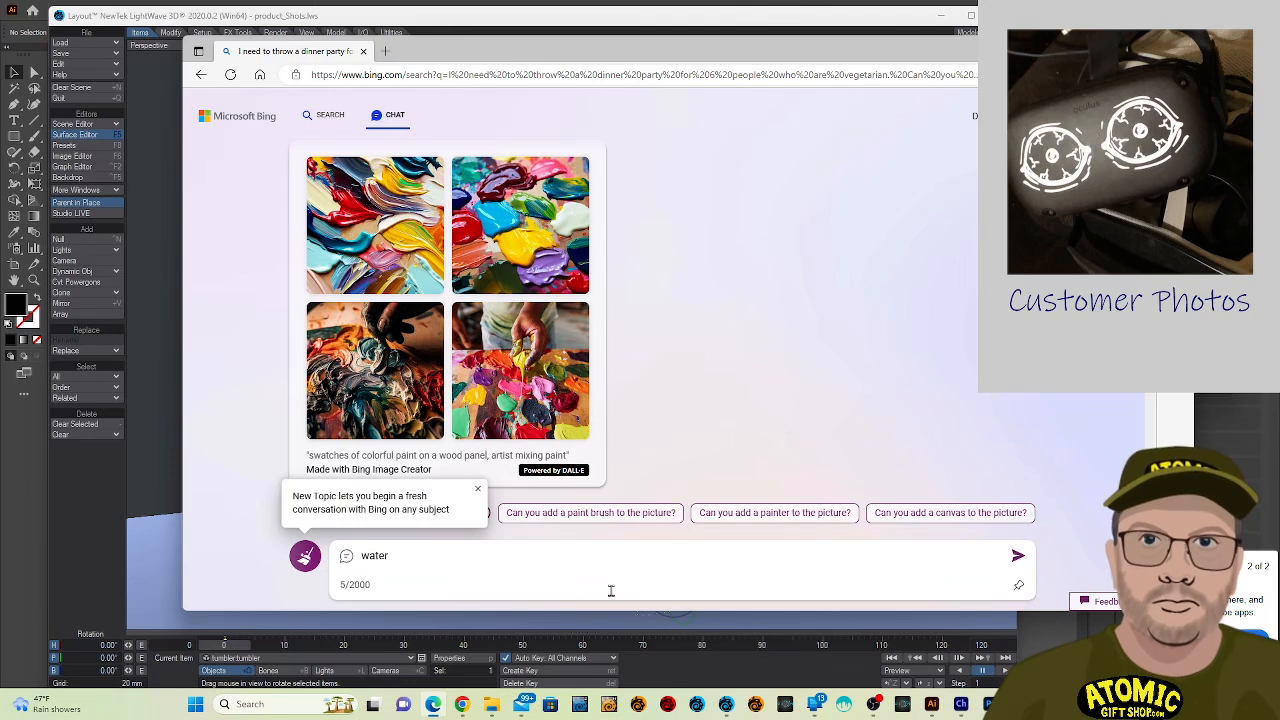
{"action": "type", "text": "color g"}
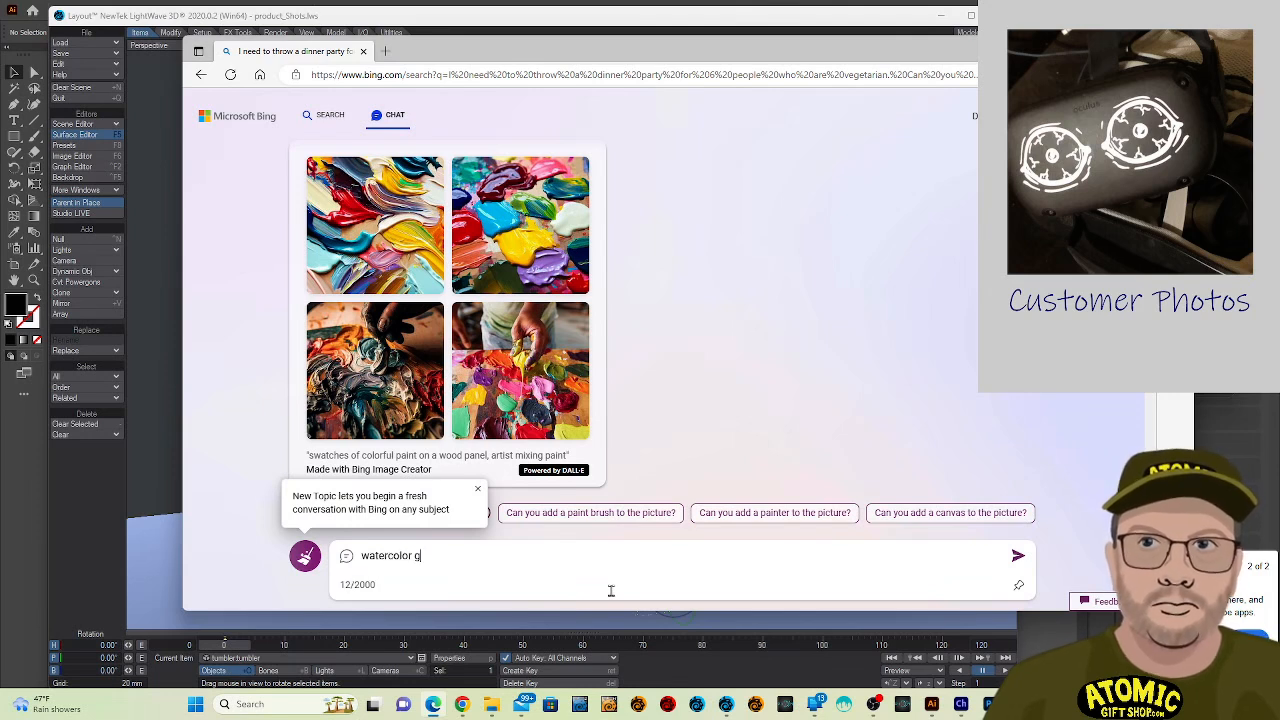
{"action": "type", "text": "radients slp"}
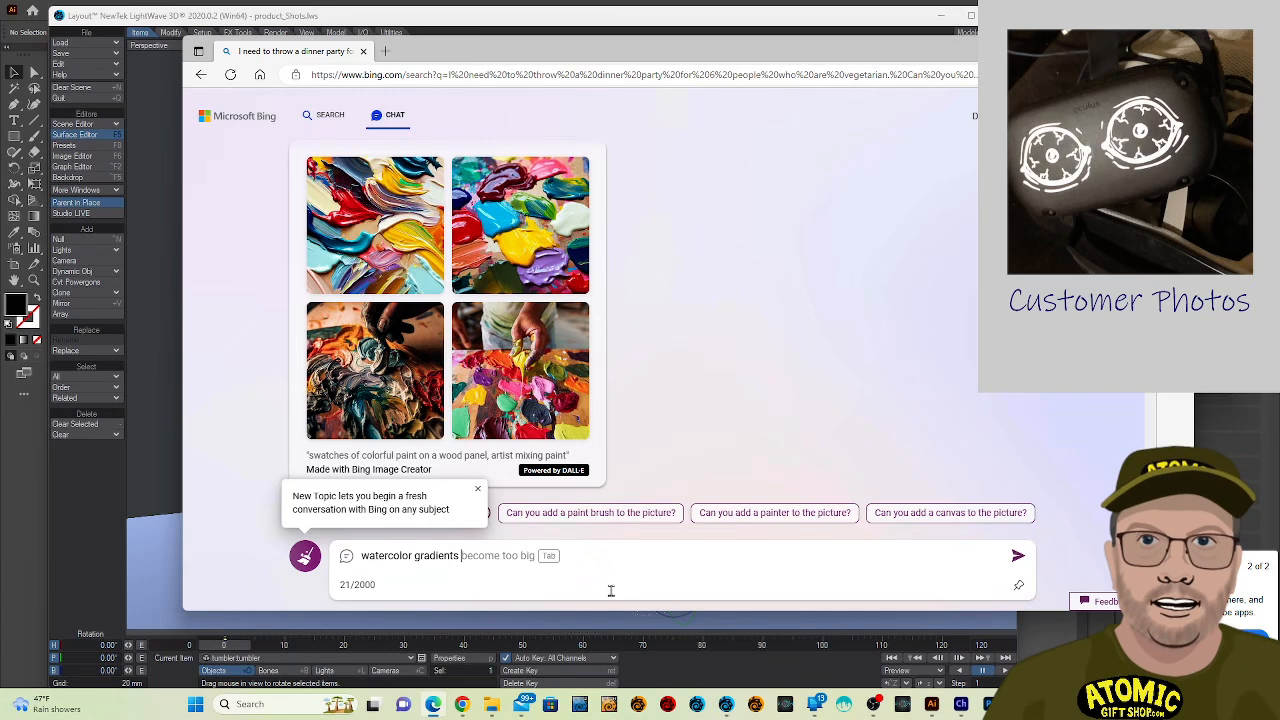
{"action": "key", "text": "BackSpace"}
{"action": "key", "text": "BackSpace"}
{"action": "type", "text": "pl"}
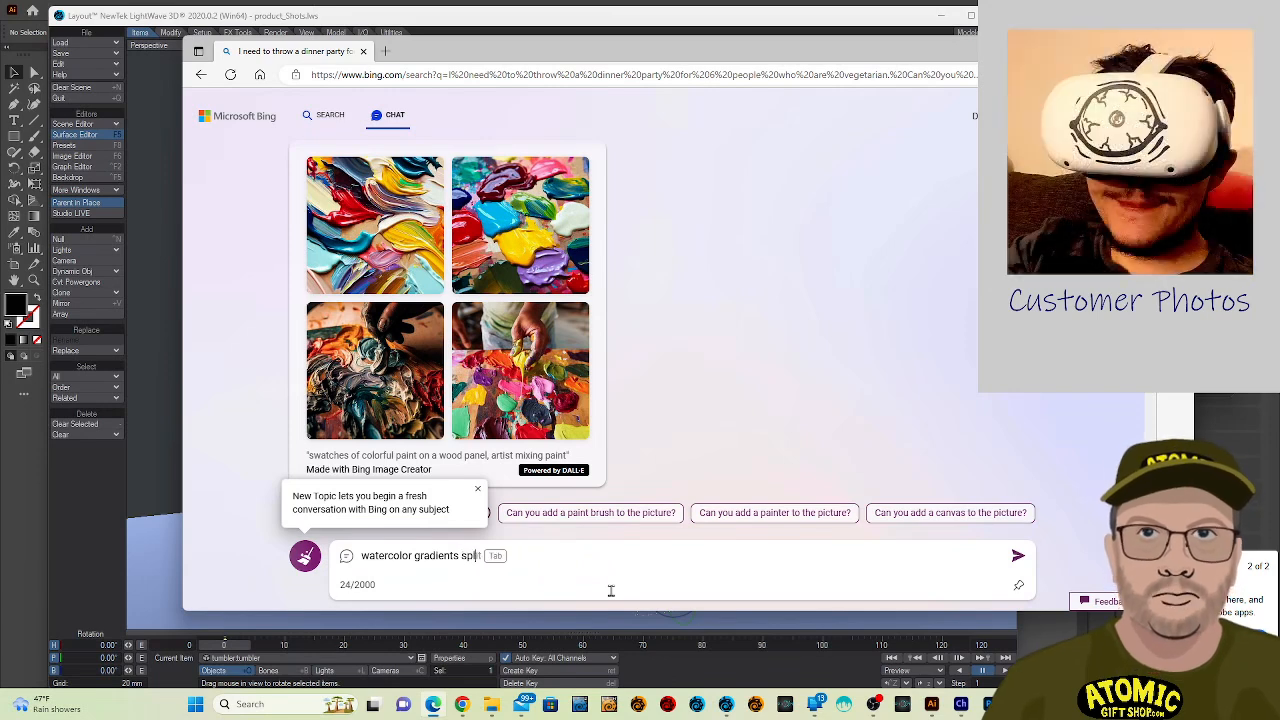
{"action": "type", "text": "otc"}
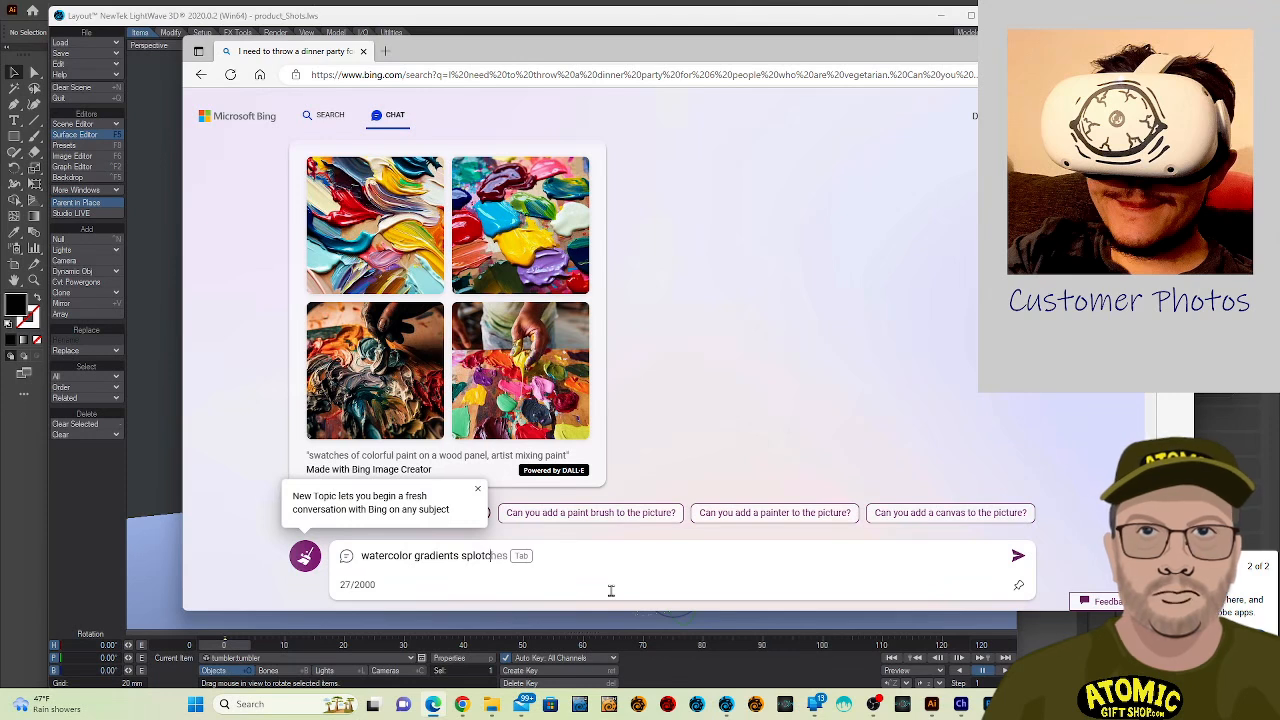
{"action": "type", "text": "hes"}
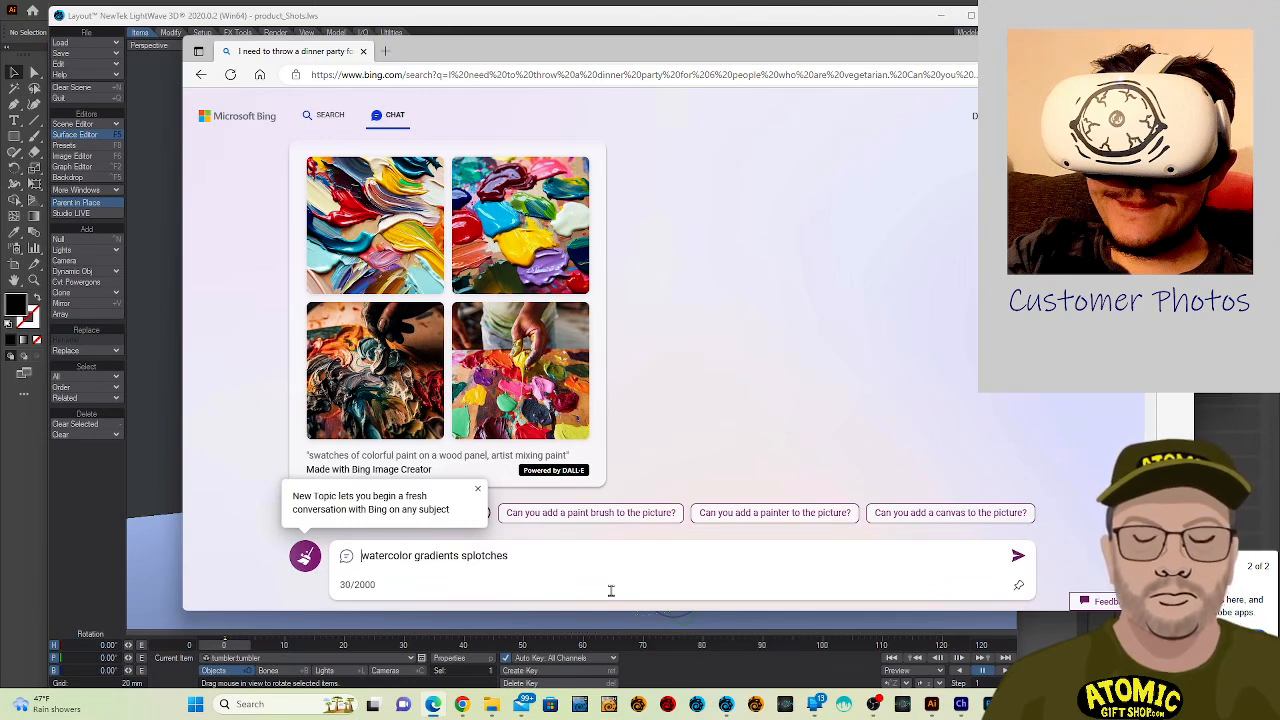
{"action": "type", "text": "draw "}
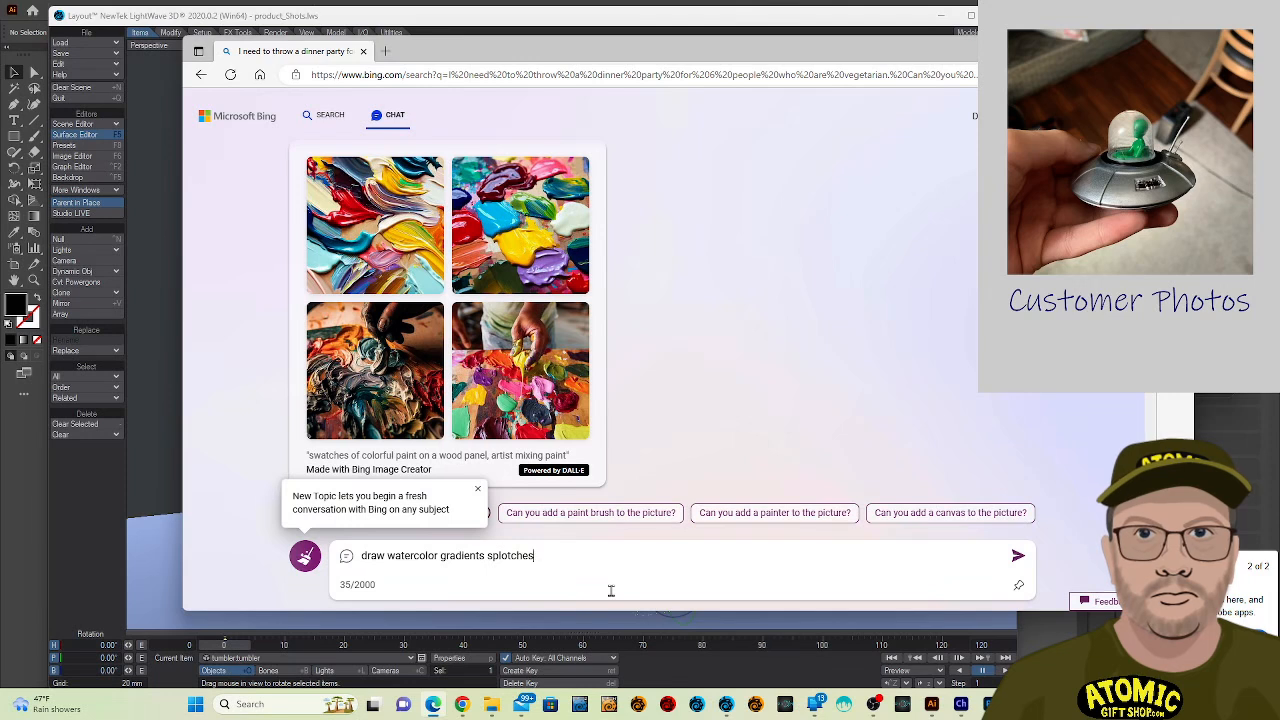
Complete the watercolor gradients prompt with "salt blends colorful" and submit it.
{"action": "type", "text": "sof"}
{"action": "key", "text": "BackSpace"}
{"action": "key", "text": "BackSpace"}
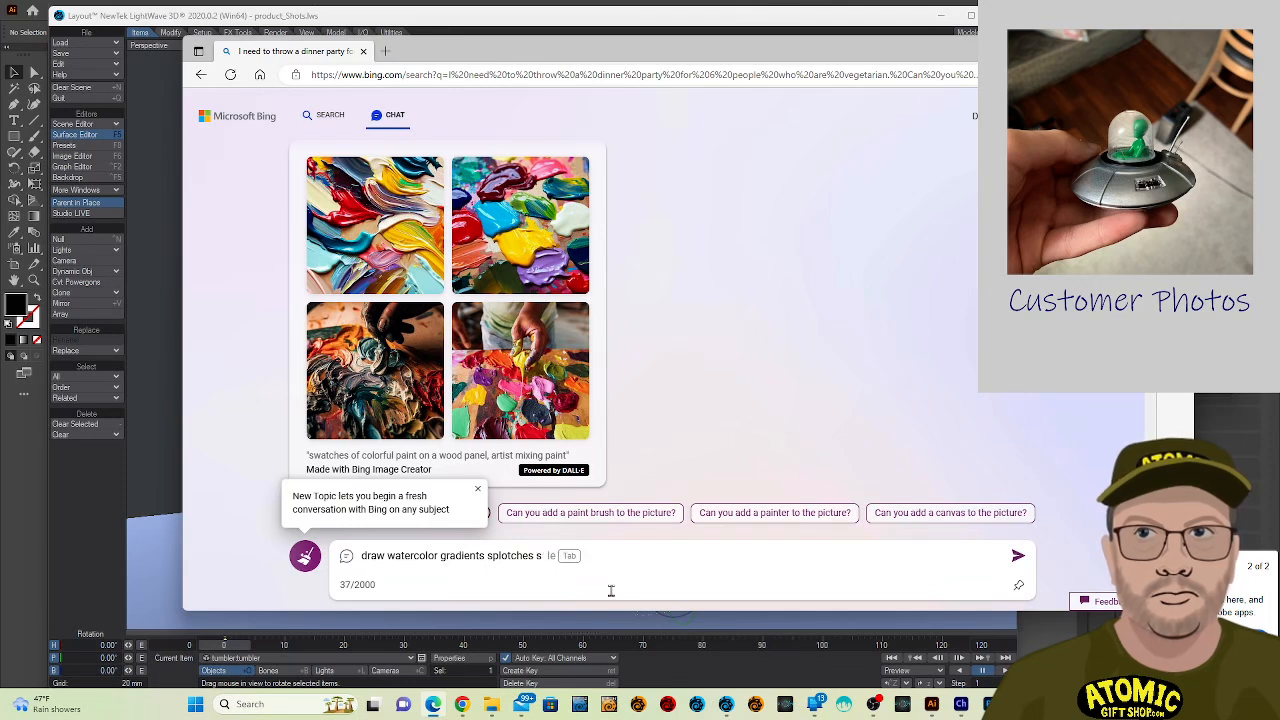
{"action": "type", "text": "alt"}
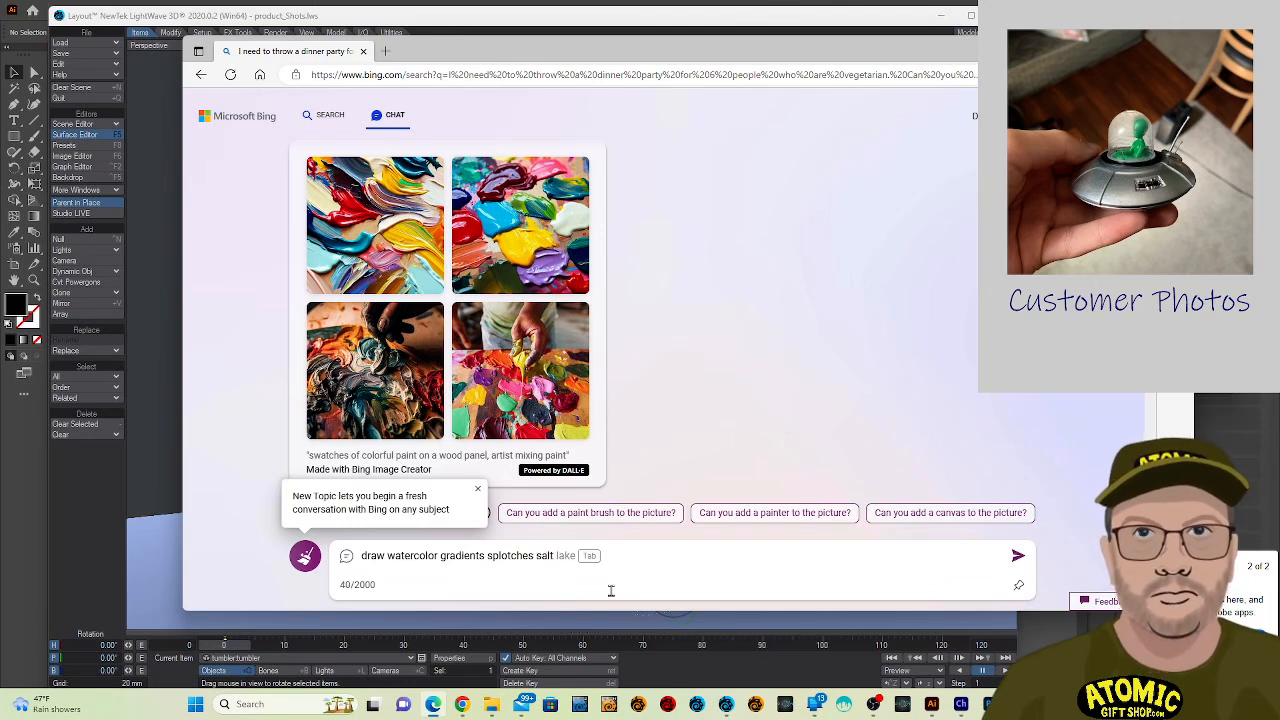
{"action": "type", "text": " ble"}
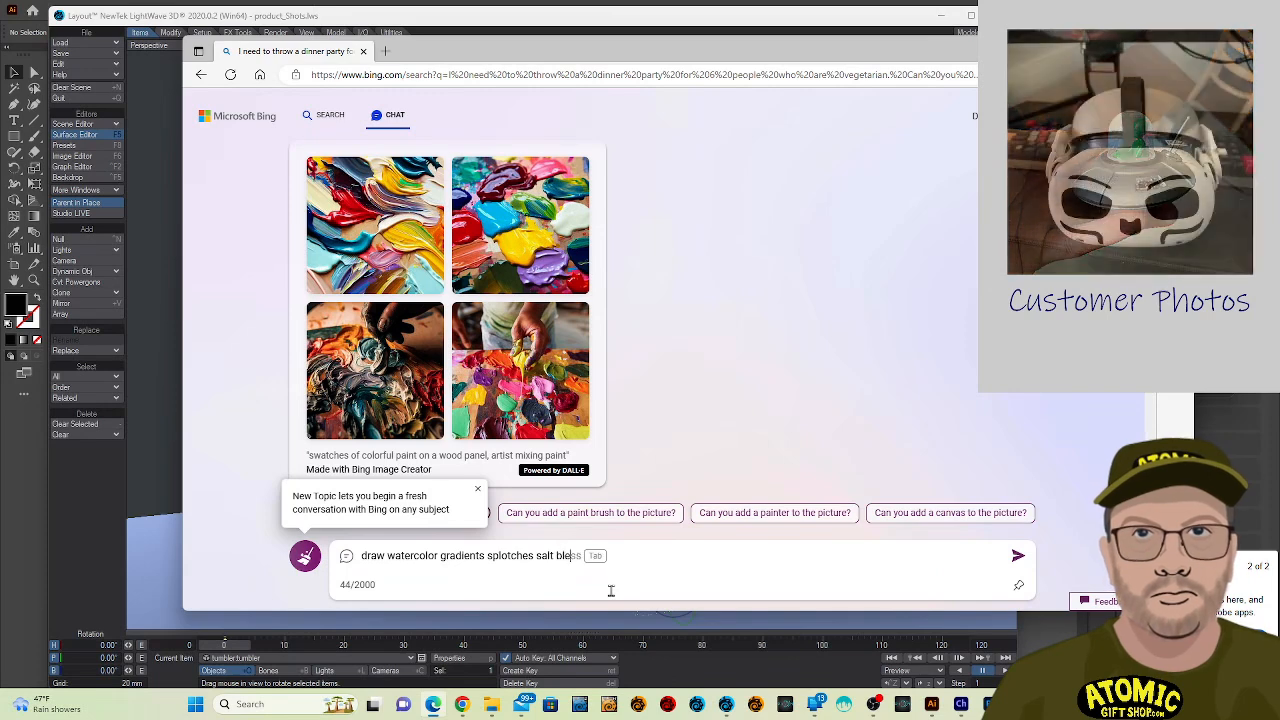
{"action": "type", "text": "nds co"}
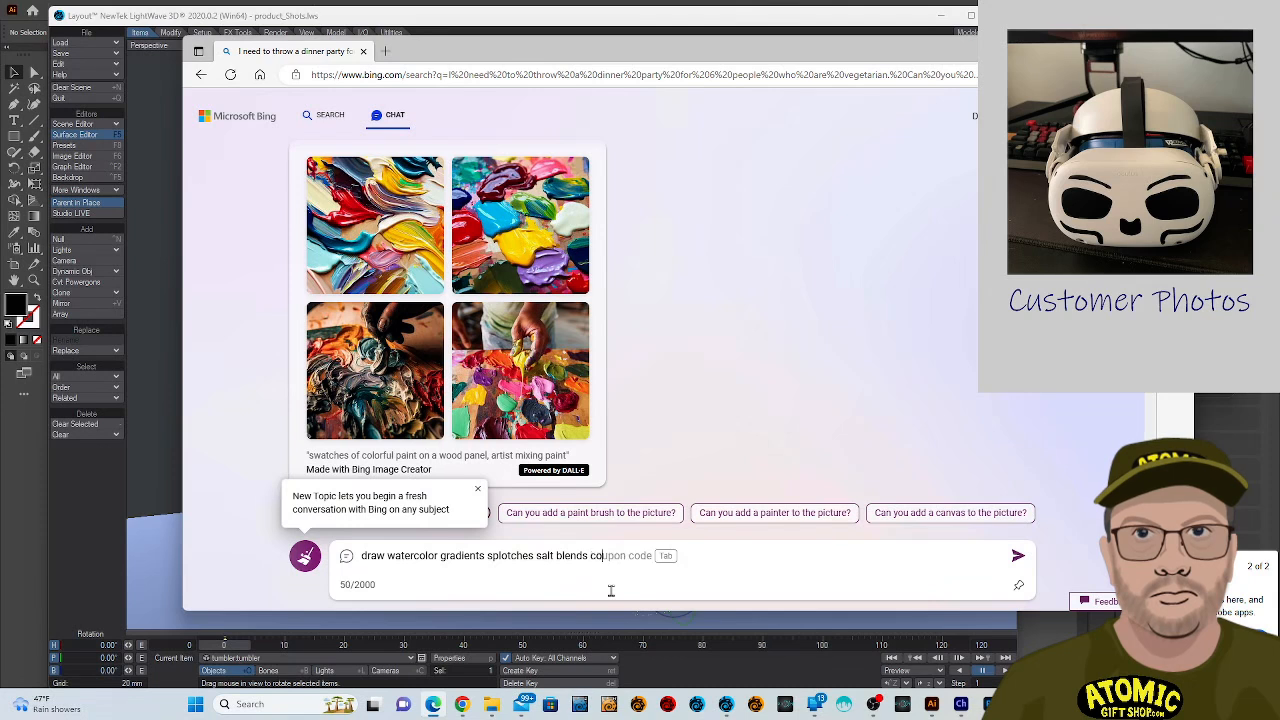
{"action": "type", "text": "lorfo"}
{"action": "key", "text": "BackSpace"}
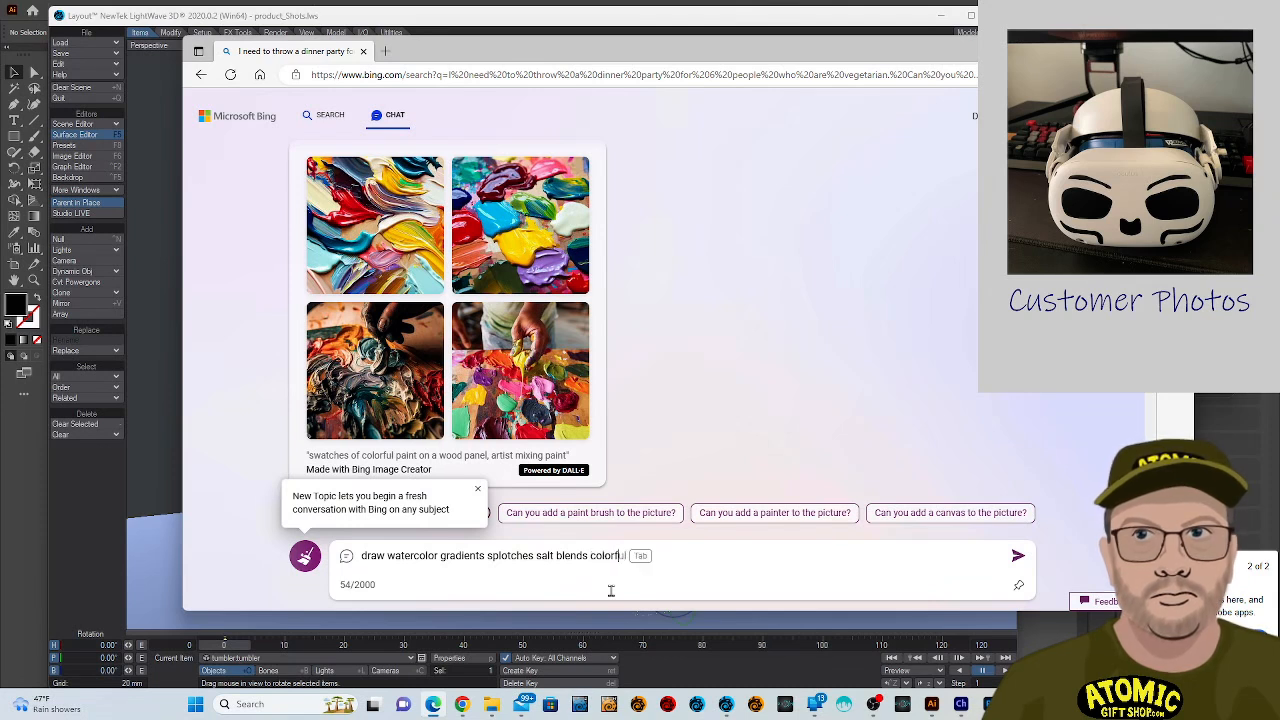
{"action": "type", "text": "ul"}
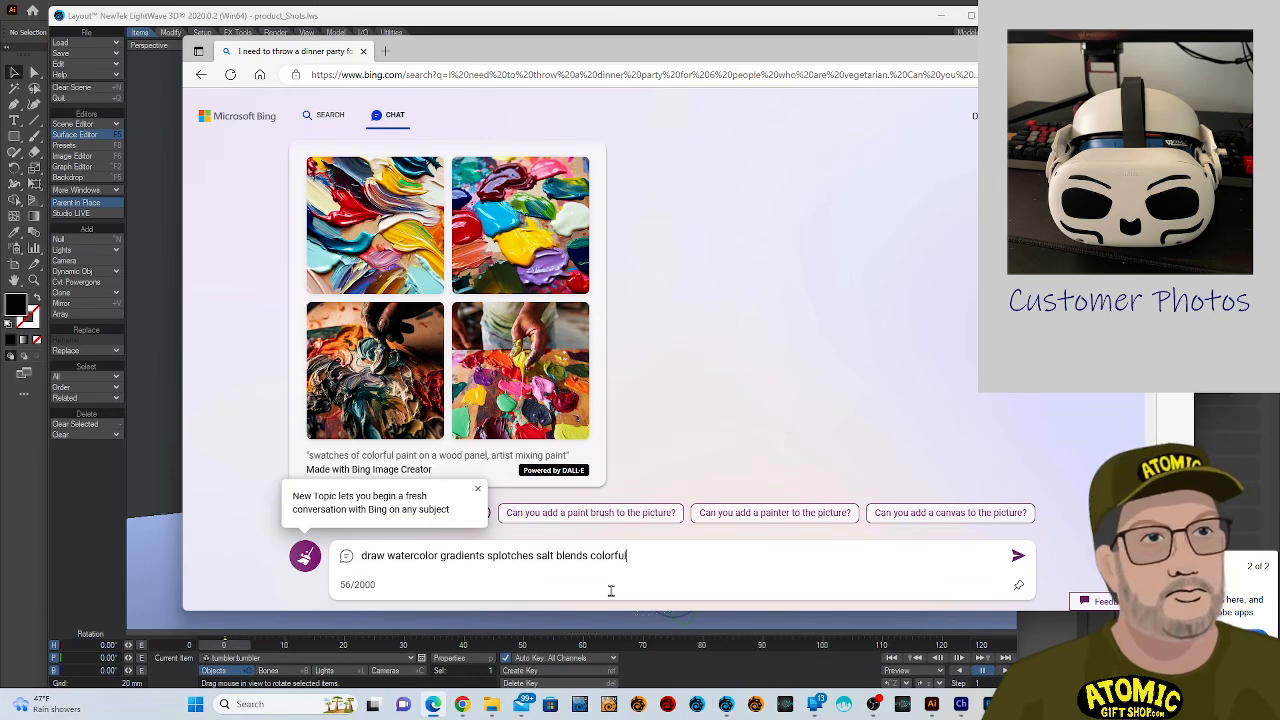
{"action": "key", "text": "Return"}
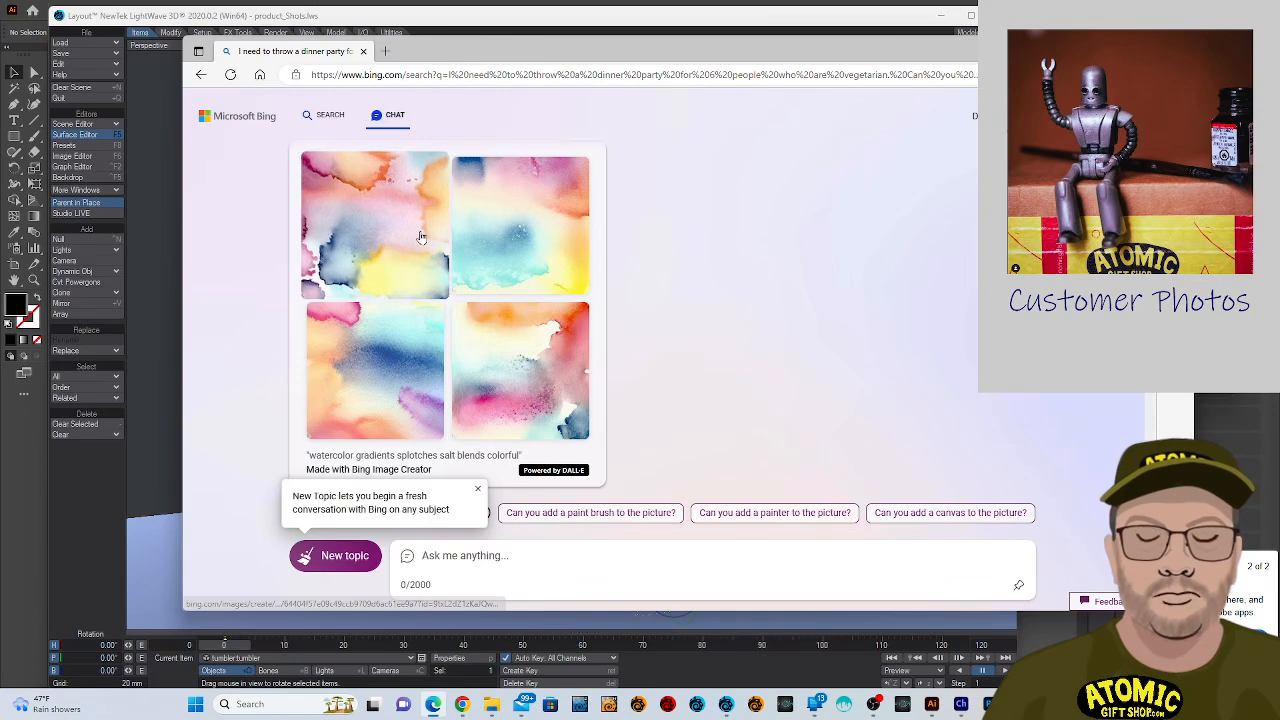
Open the first generated watercolor image at full size in its own tab, close its Image Creator page, and return to the chat.
{"action": "left_click", "coordinate": [396, 254]}
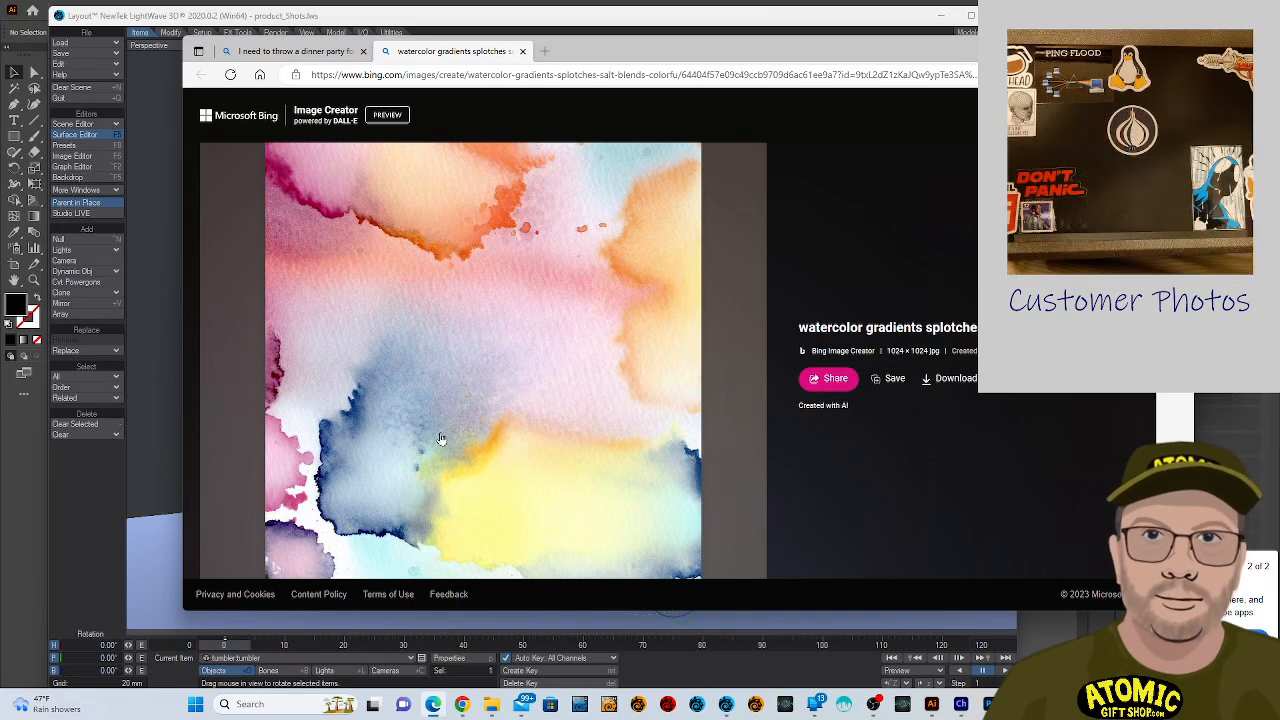
{"action": "left_click", "coordinate": [445, 318]}
{"action": "left_click", "coordinate": [513, 357]}
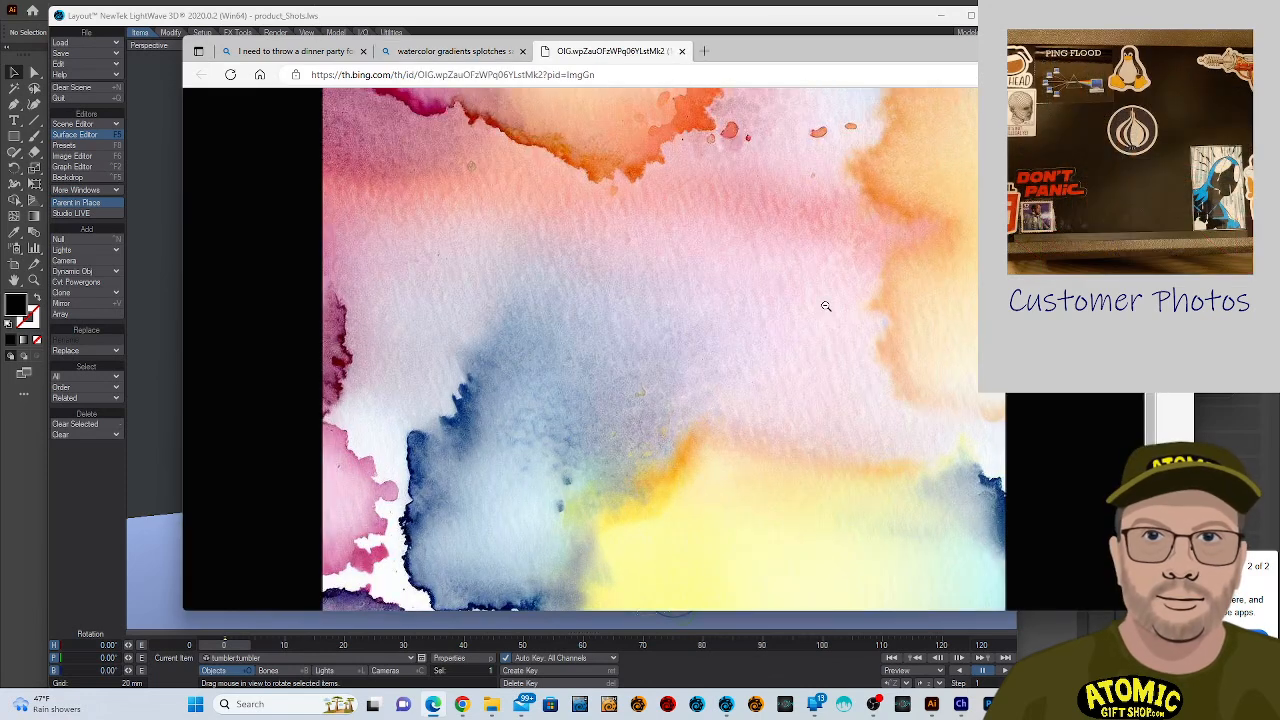
{"action": "left_click", "coordinate": [455, 51]}
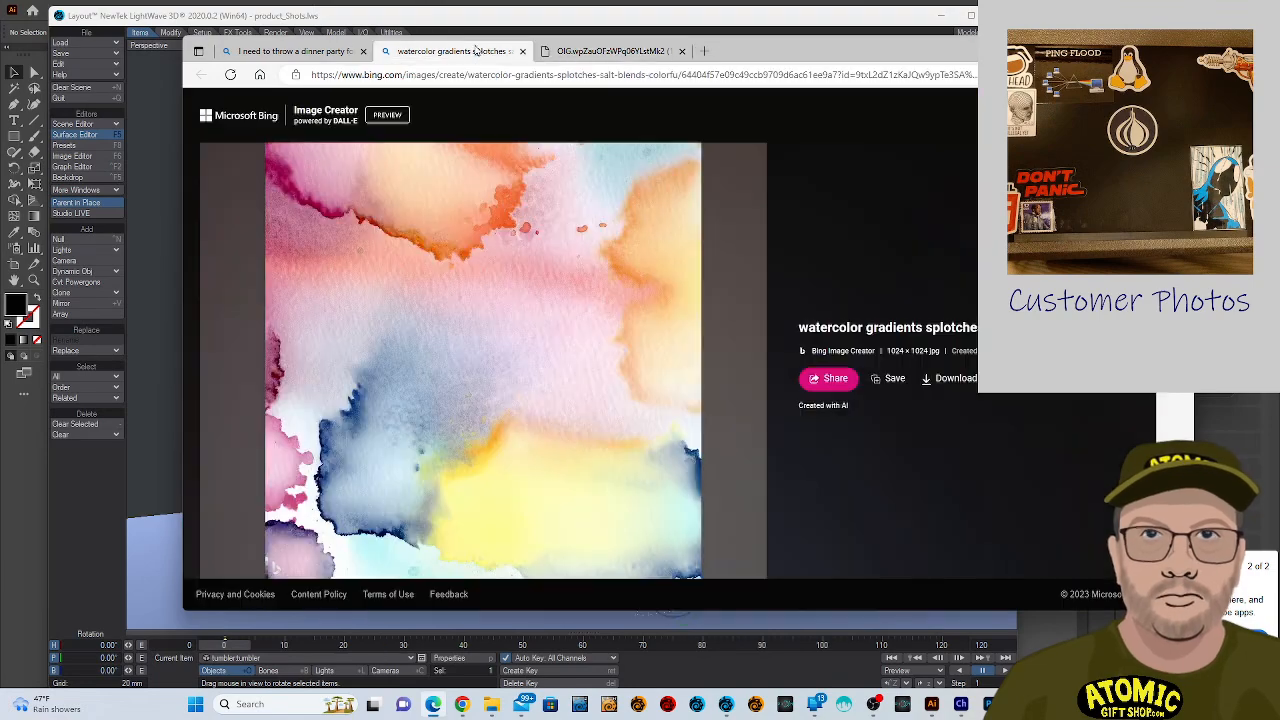
{"action": "left_click", "coordinate": [523, 51]}
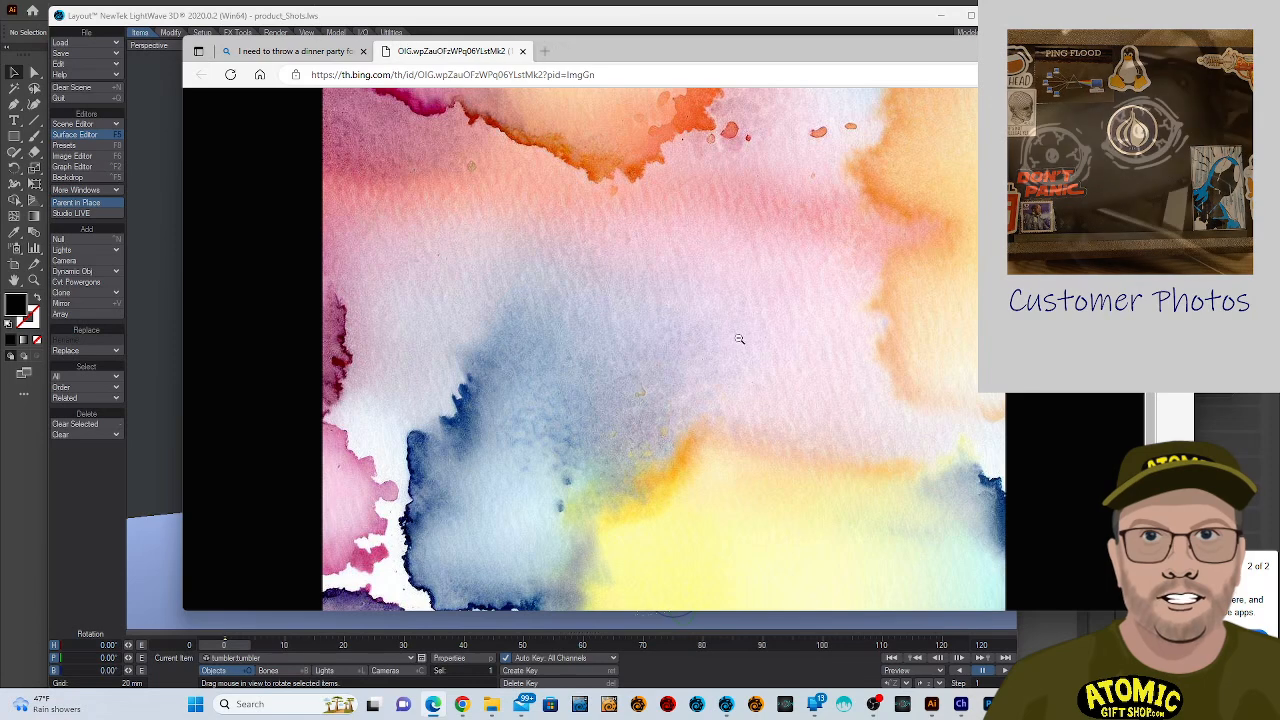
{"action": "left_click", "coordinate": [322, 52]}
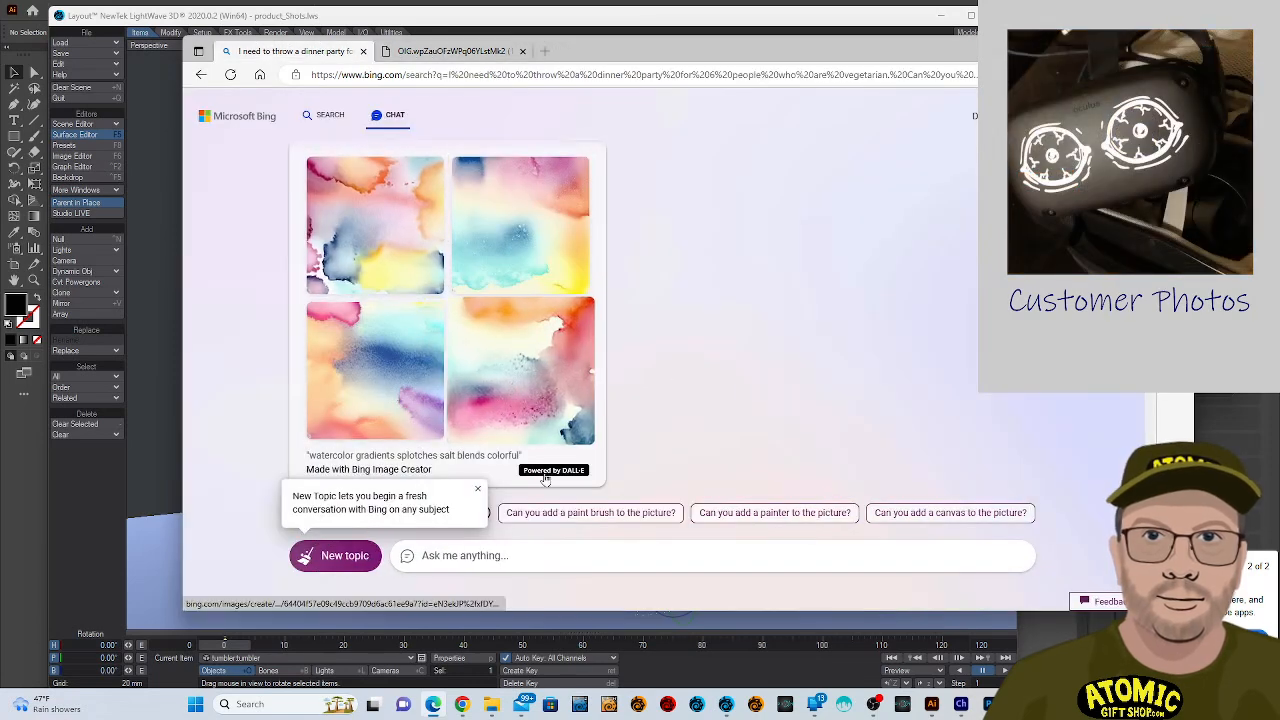
Dismiss the New Topic tip and begin a follow-up request reading "can you make it with darker," in the chat message field.
{"action": "left_click", "coordinate": [538, 562]}
{"action": "left_click", "coordinate": [792, 350]}
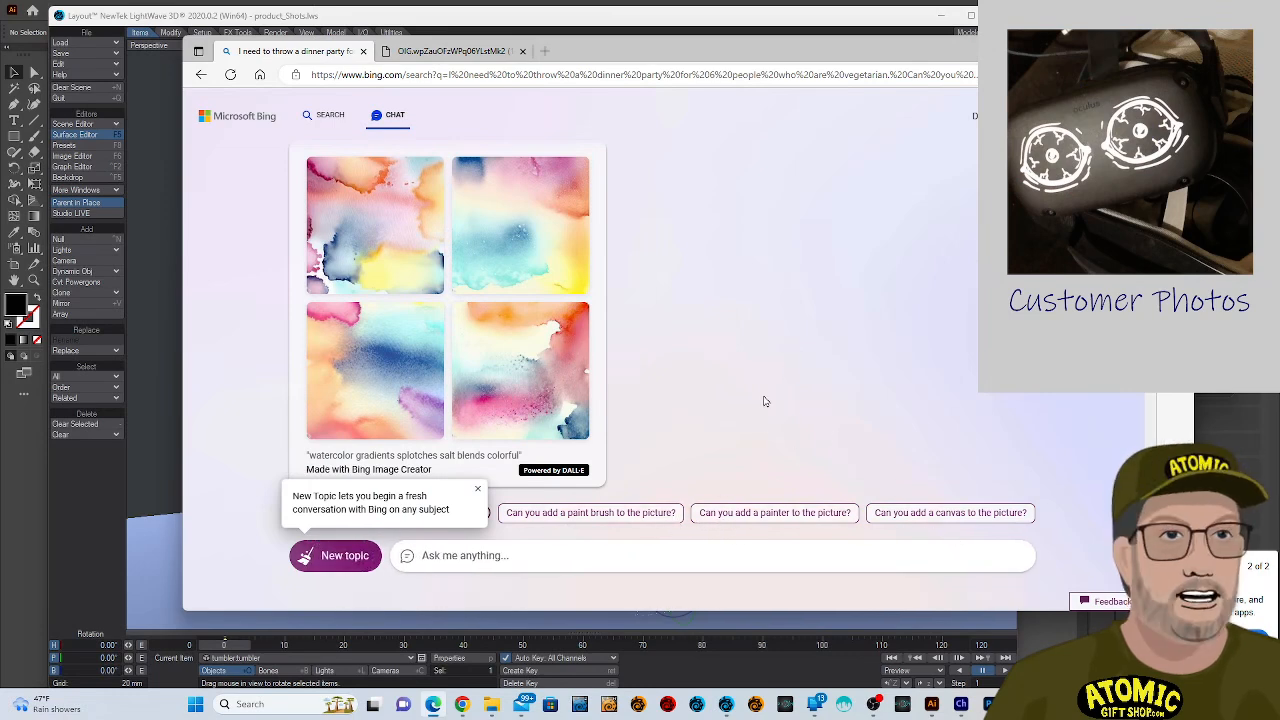
{"action": "left_click", "coordinate": [477, 493]}
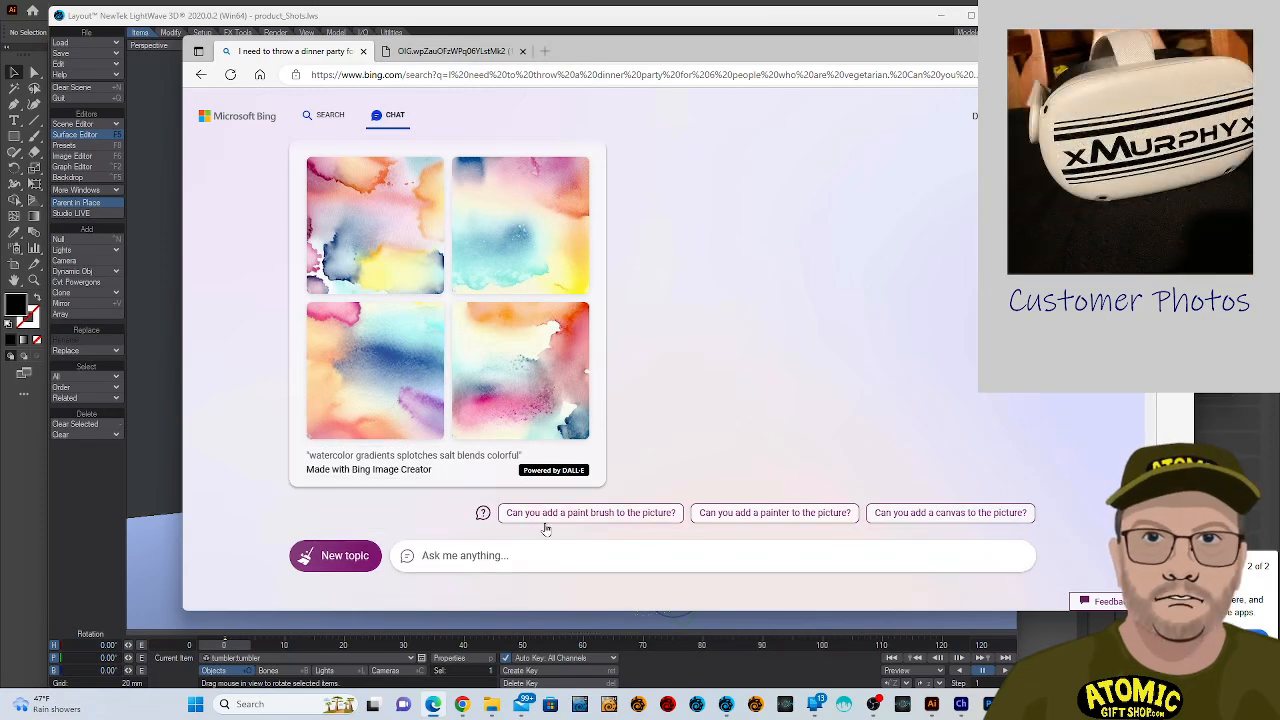
{"action": "left_click", "coordinate": [451, 562]}
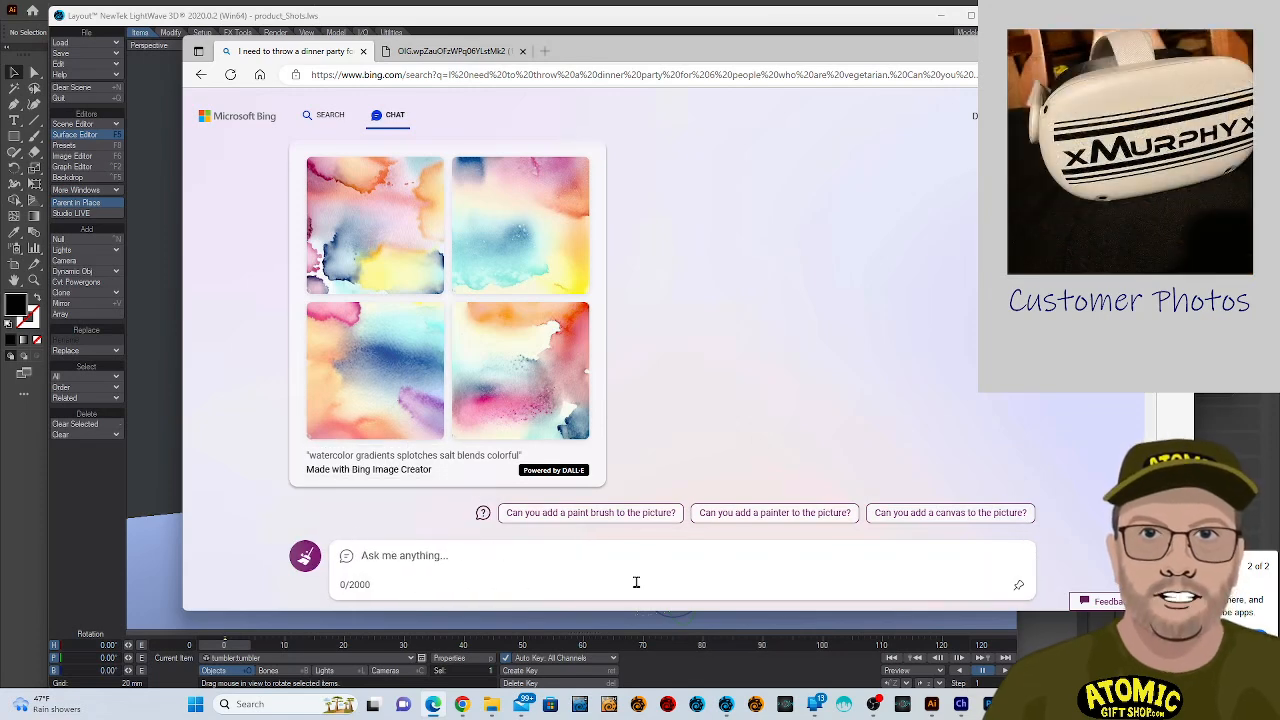
{"action": "type", "text": "can"}
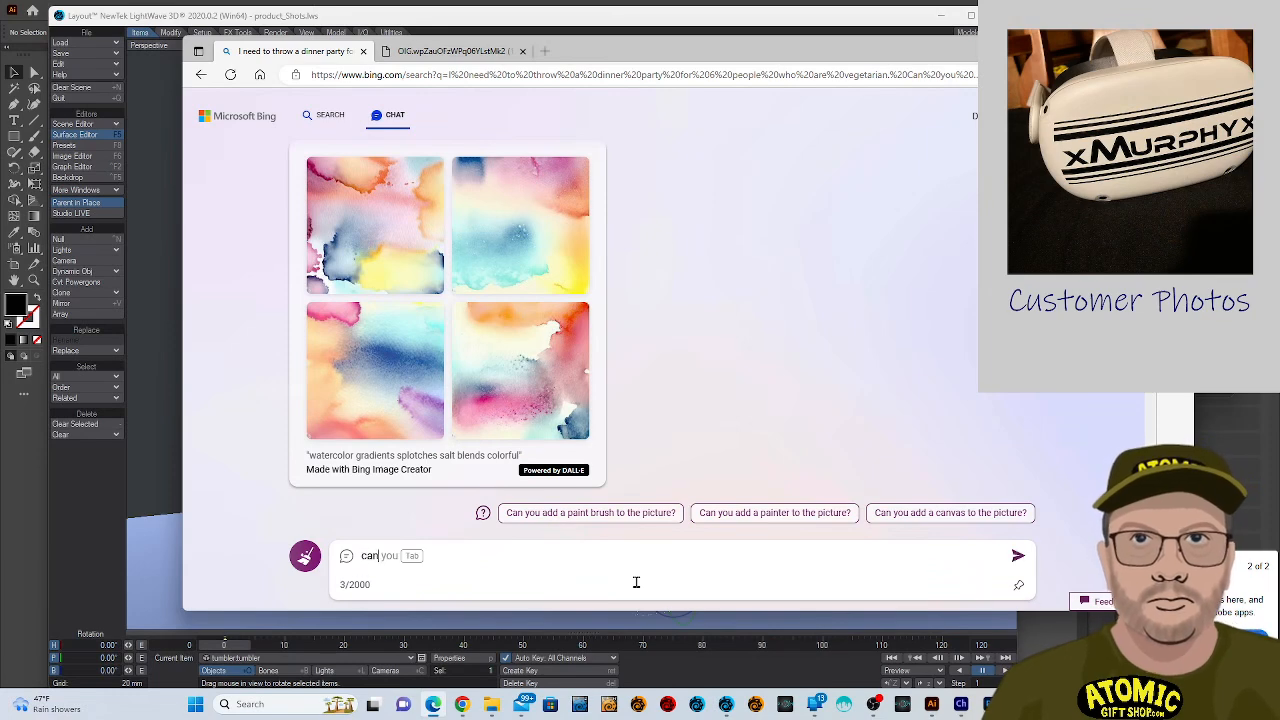
{"action": "type", "text": " you "}
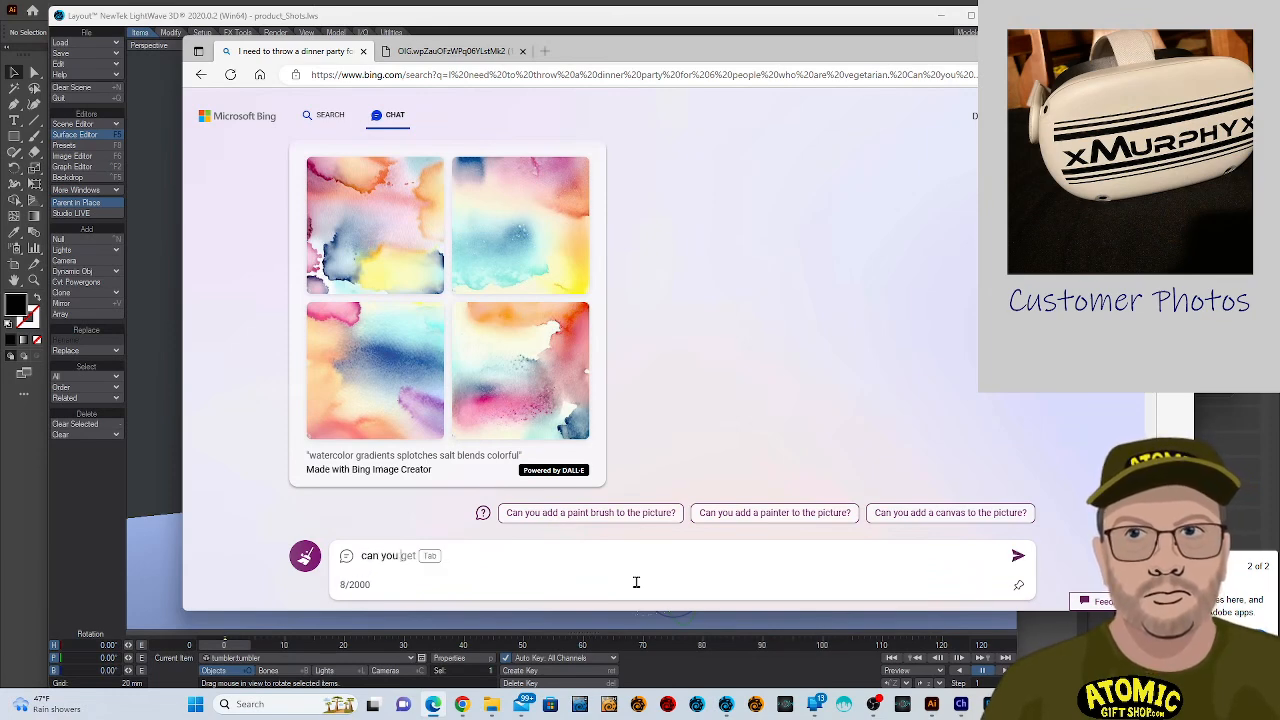
{"action": "type", "text": "make "}
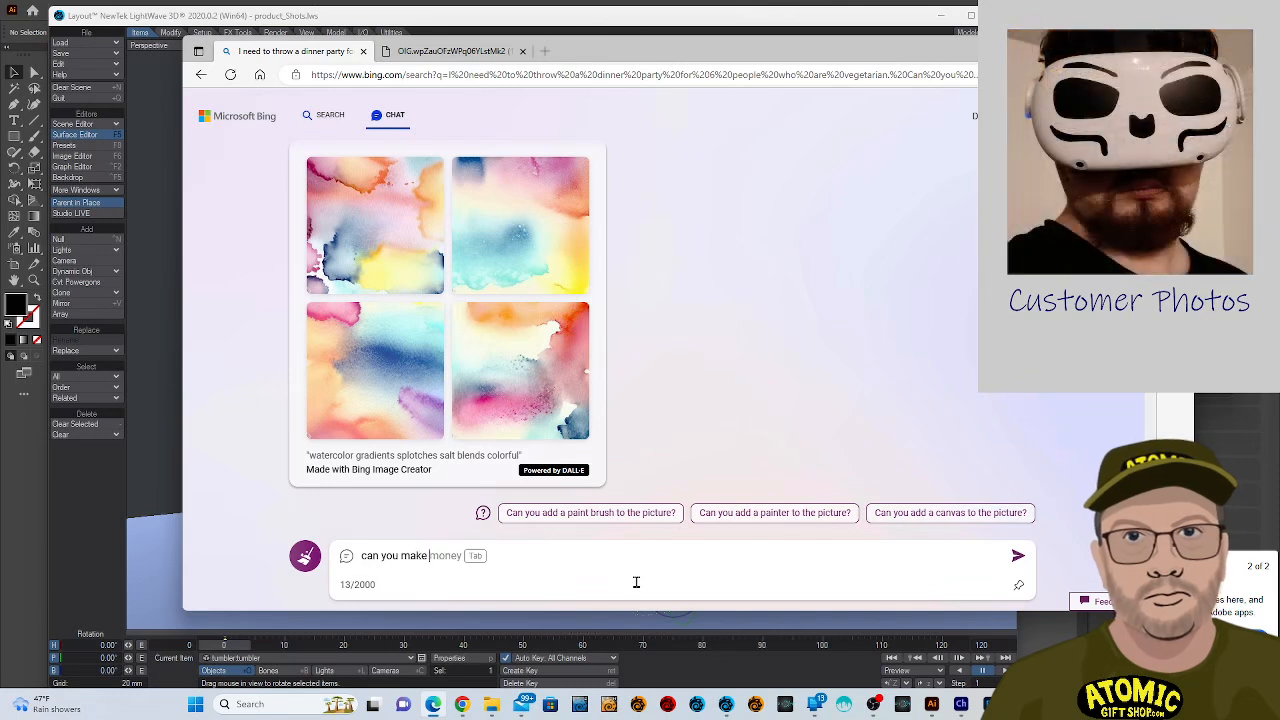
{"action": "type", "text": "it with dar"}
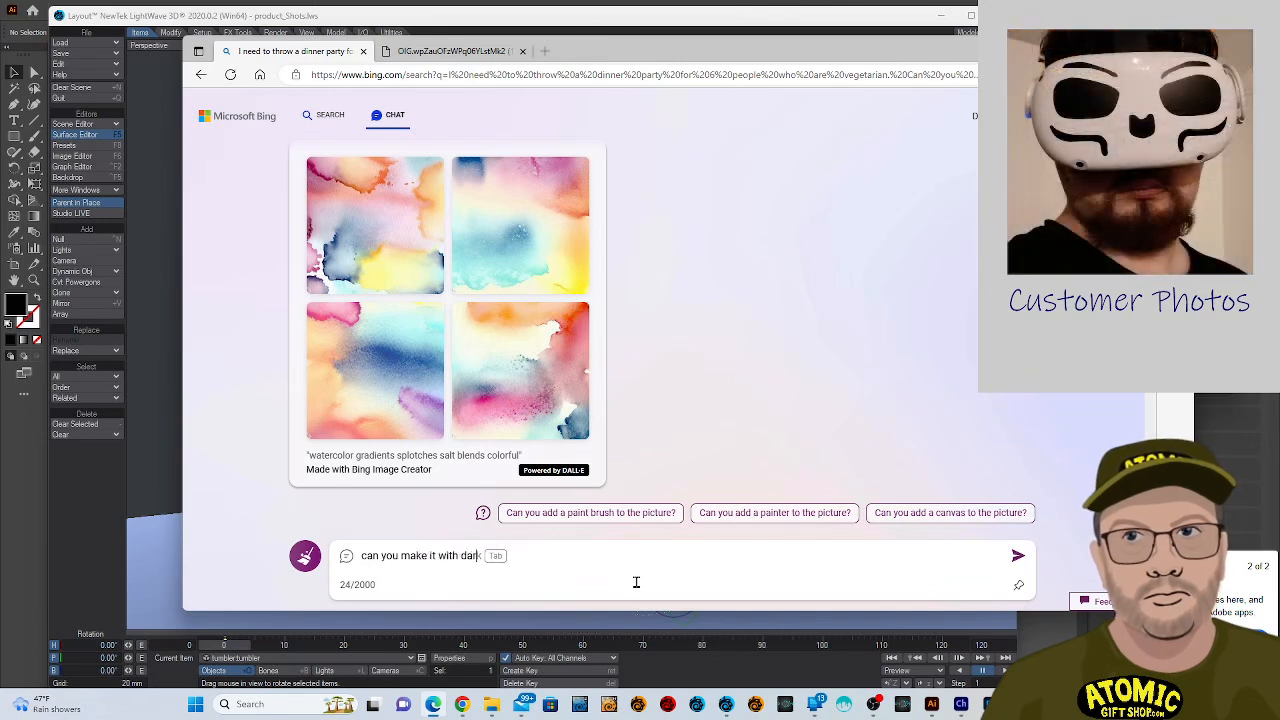
{"action": "type", "text": "ker mor"}
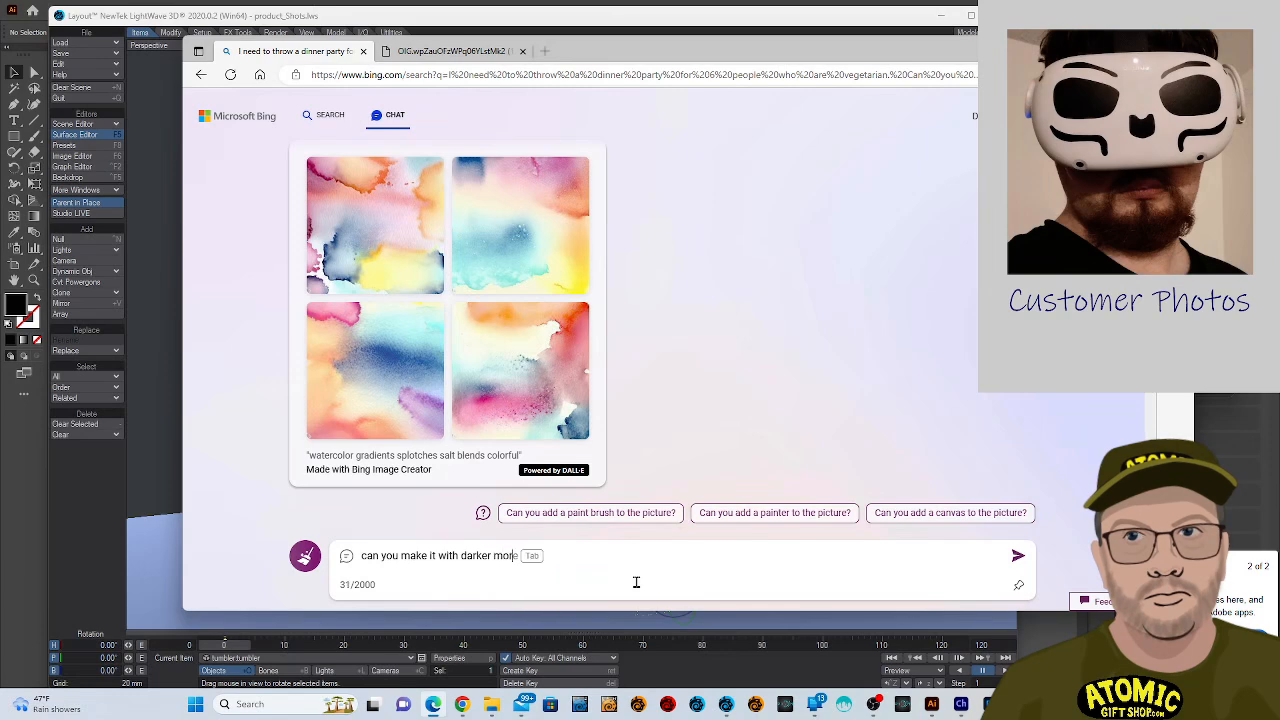
{"action": "key", "text": "BackSpace"}
{"action": "key", "text": "BackSpace"}
{"action": "key", "text": "BackSpace"}
{"action": "key", "text": "BackSpace"}
{"action": "type", "text": ", "}
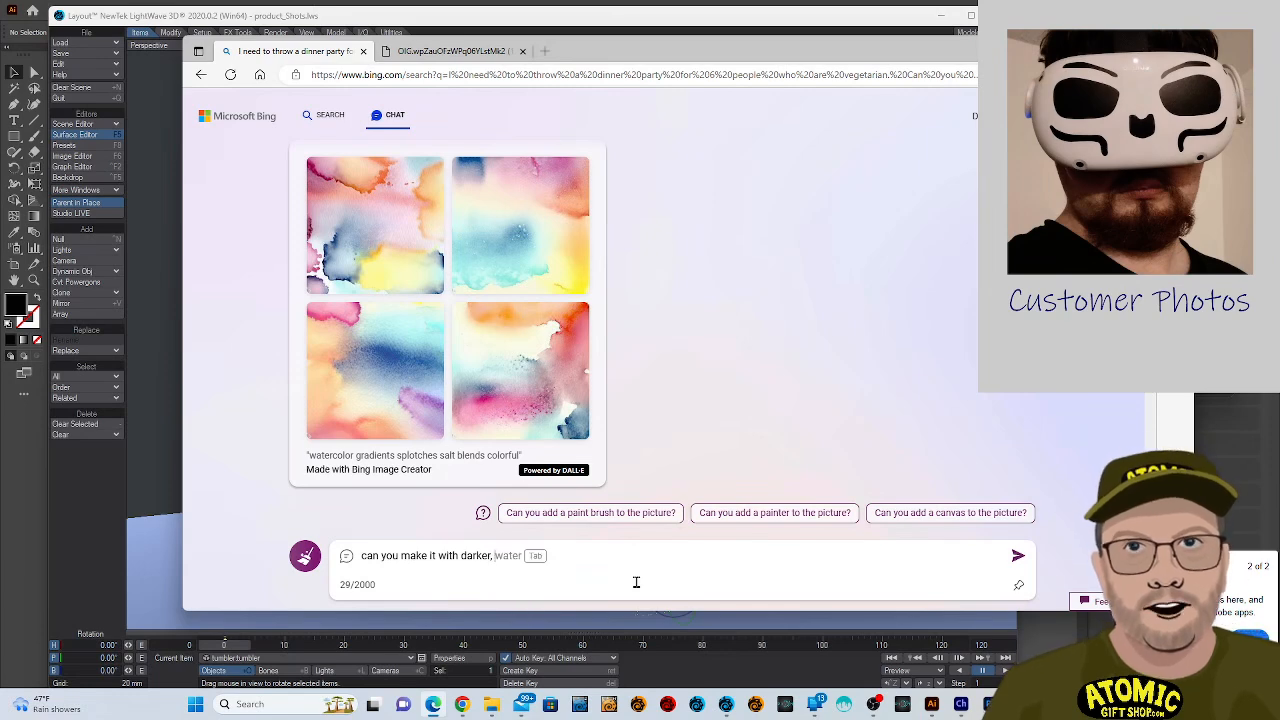
Complete the follow-up request with "with more vibrant colors?" and submit it.
{"action": "type", "text": "with"}
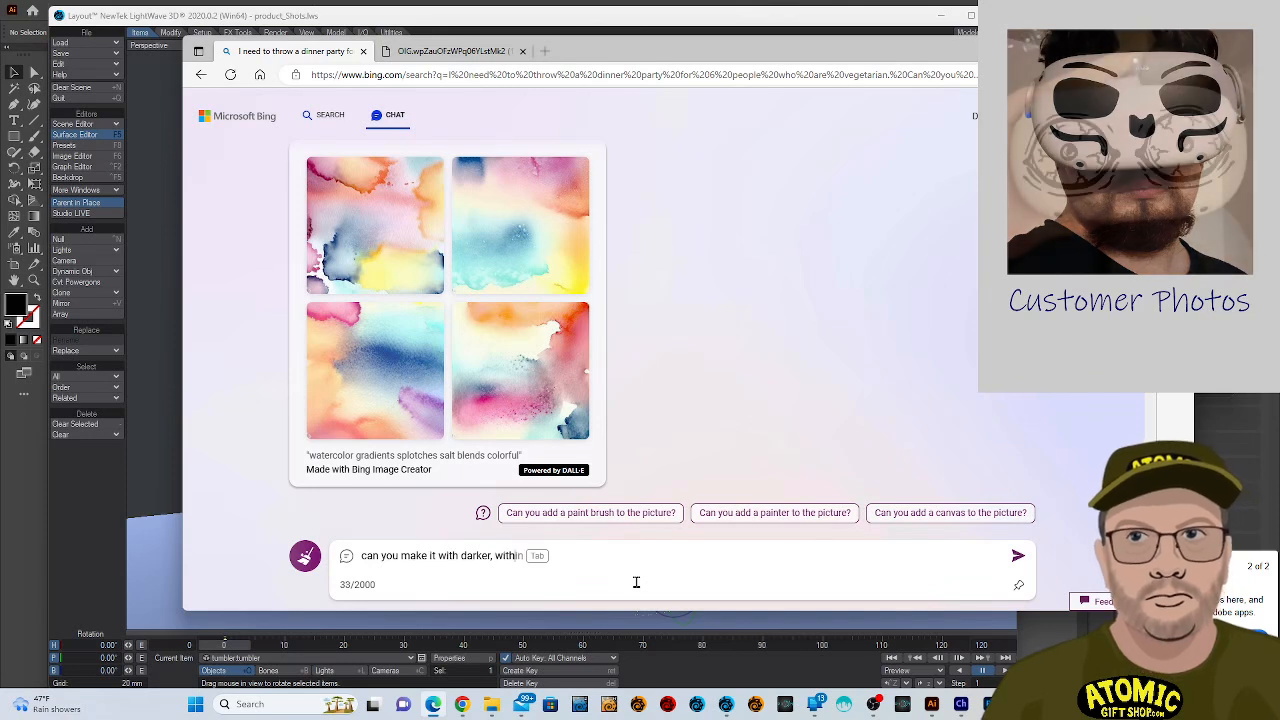
{"action": "type", "text": " more vi"}
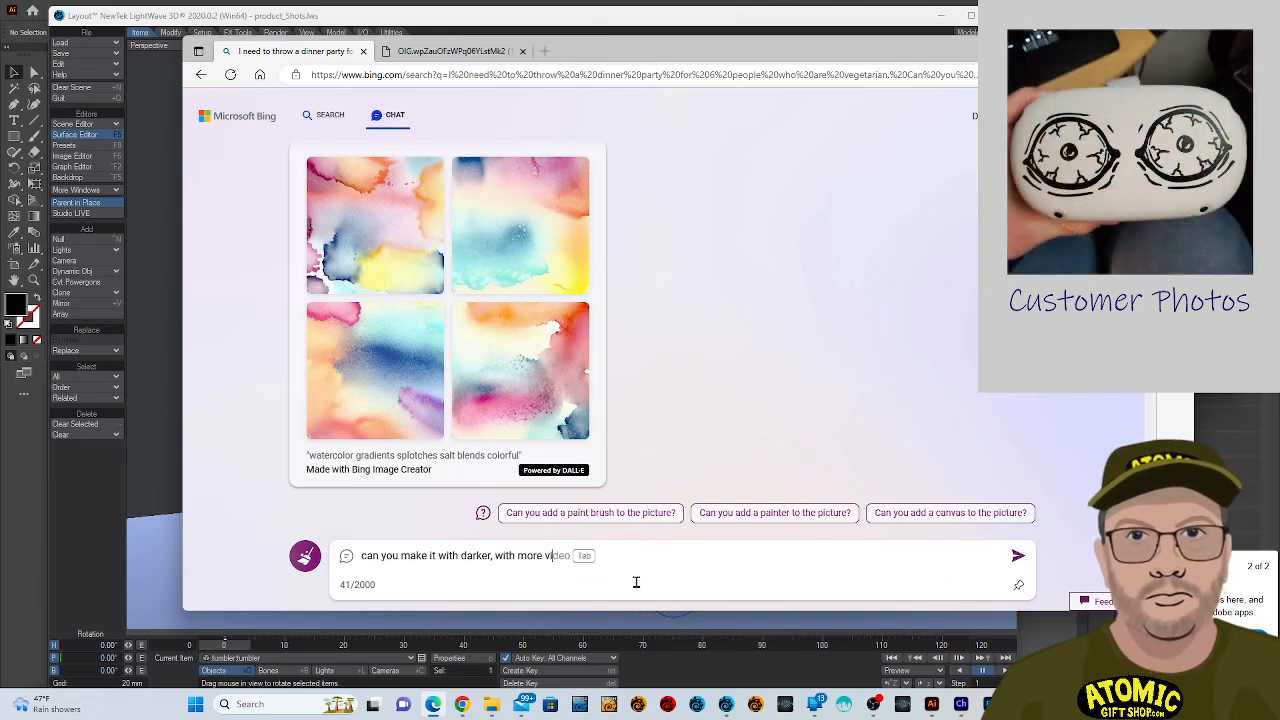
{"action": "type", "text": "brant "}
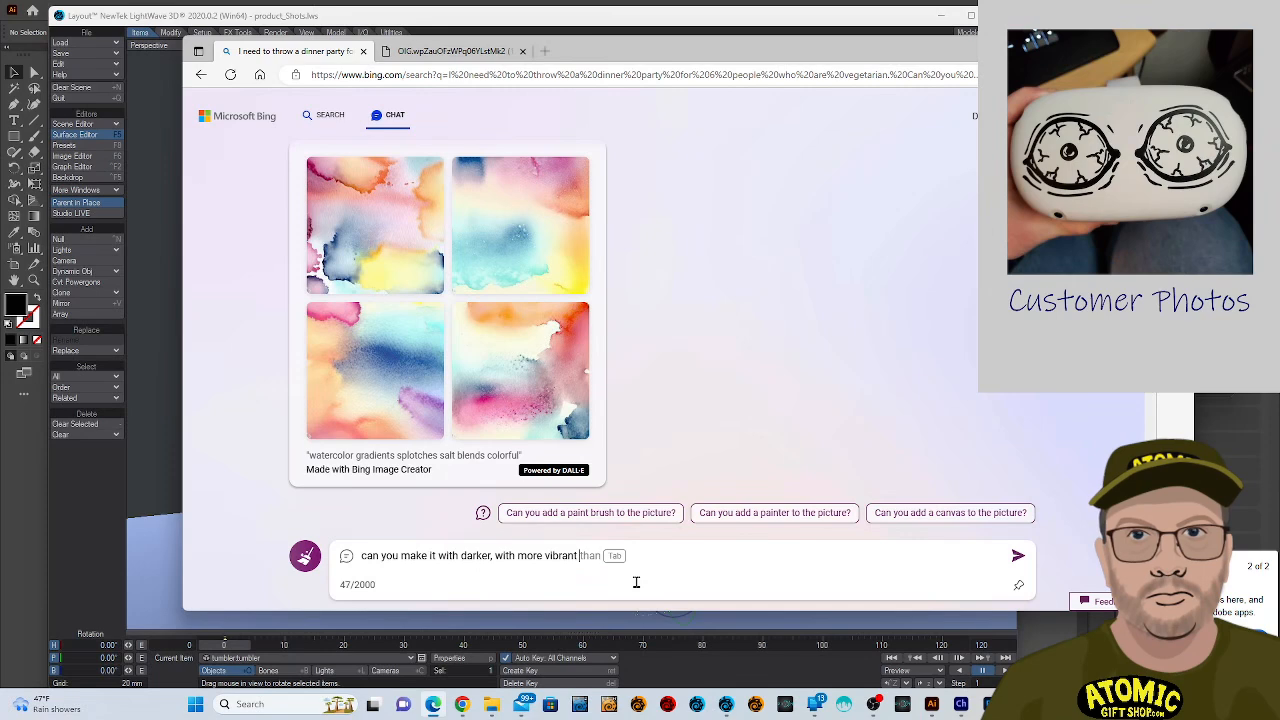
{"action": "type", "text": "colors"}
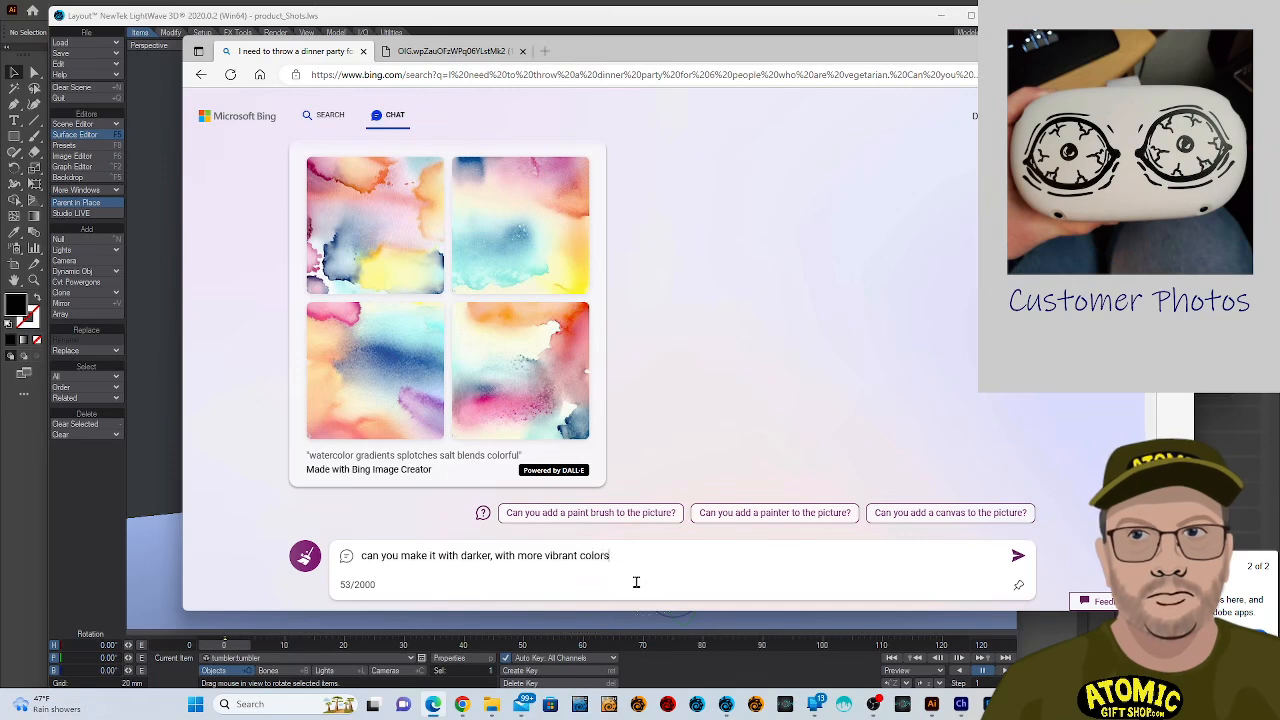
{"action": "type", "text": "?"}
{"action": "key", "text": "Return"}
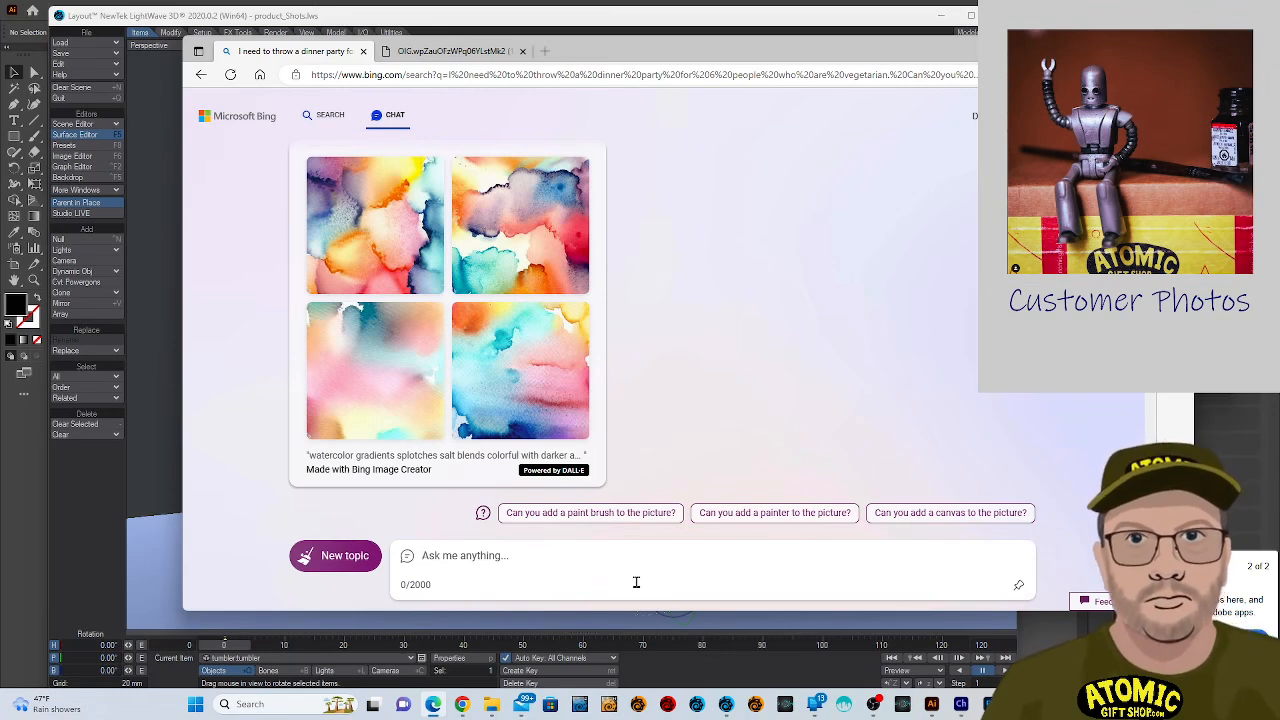
Start another follow-up request reading "Can it look like cells" in the chat message field.
{"action": "type", "text": "Can it look like "}
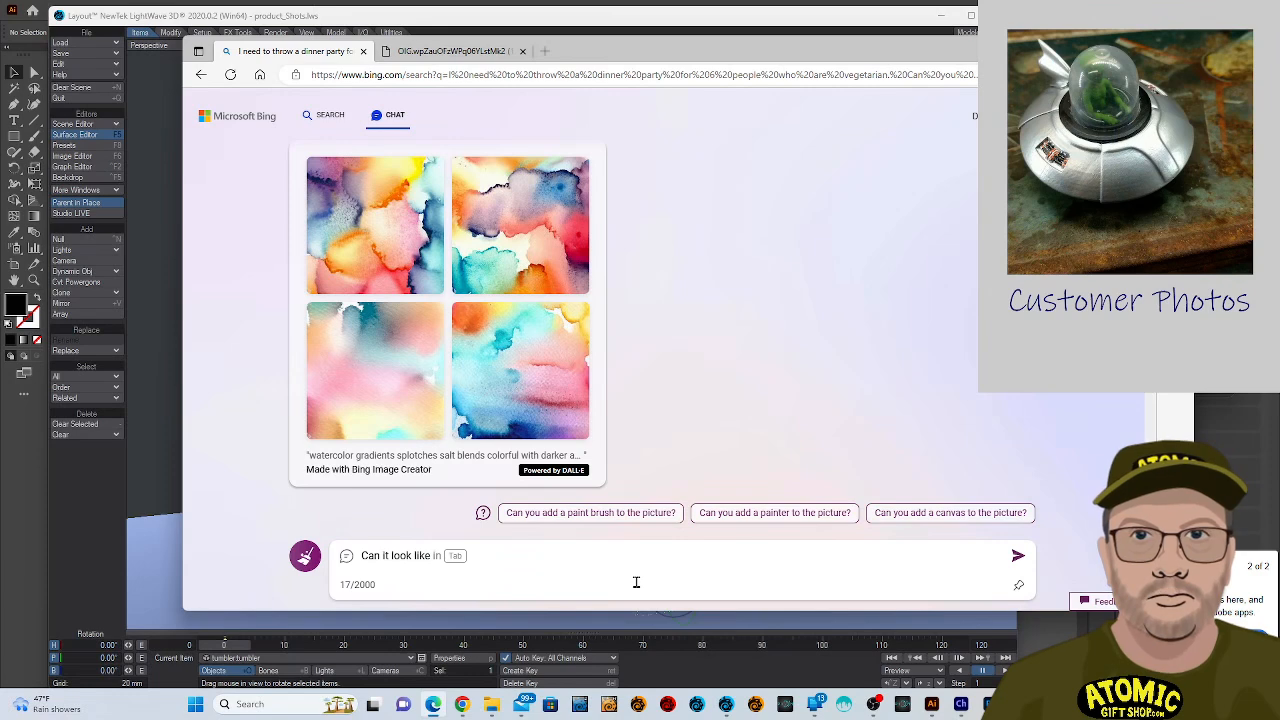
{"action": "type", "text": "cel"}
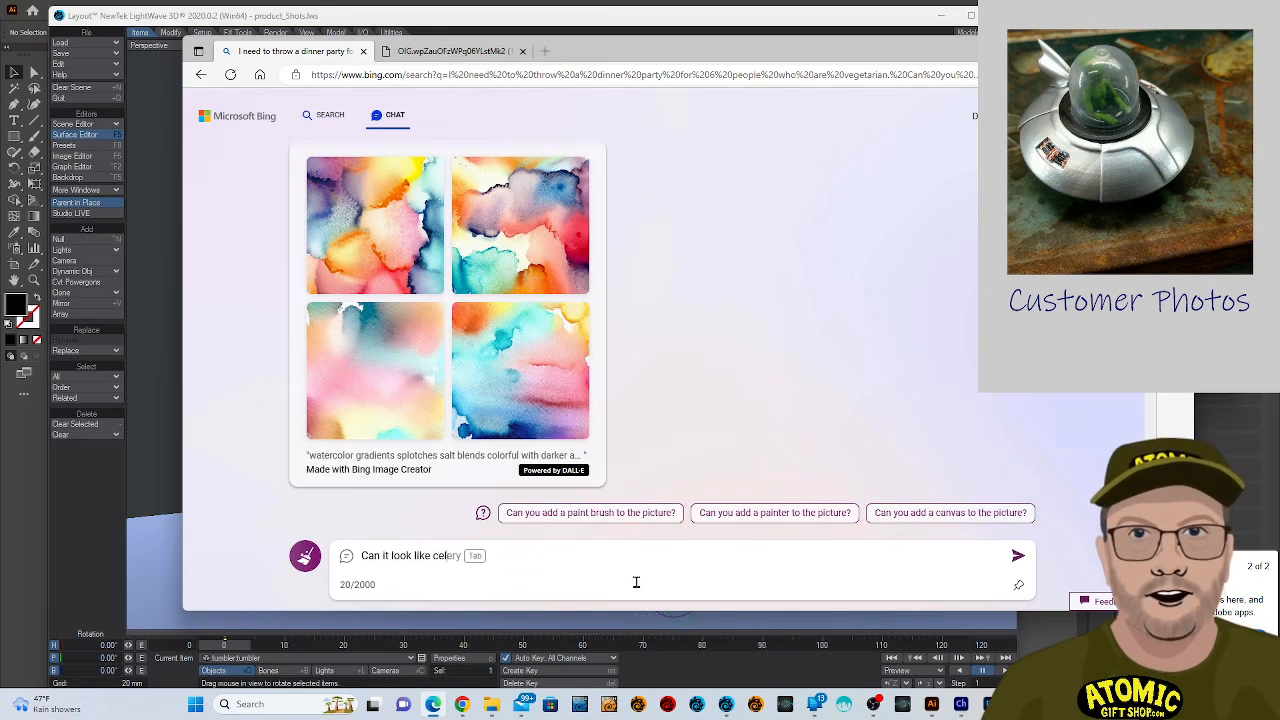
{"action": "type", "text": "s"}
{"action": "key", "text": "BackSpace"}
{"action": "key", "text": "BackSpace"}
{"action": "type", "text": "ls"}
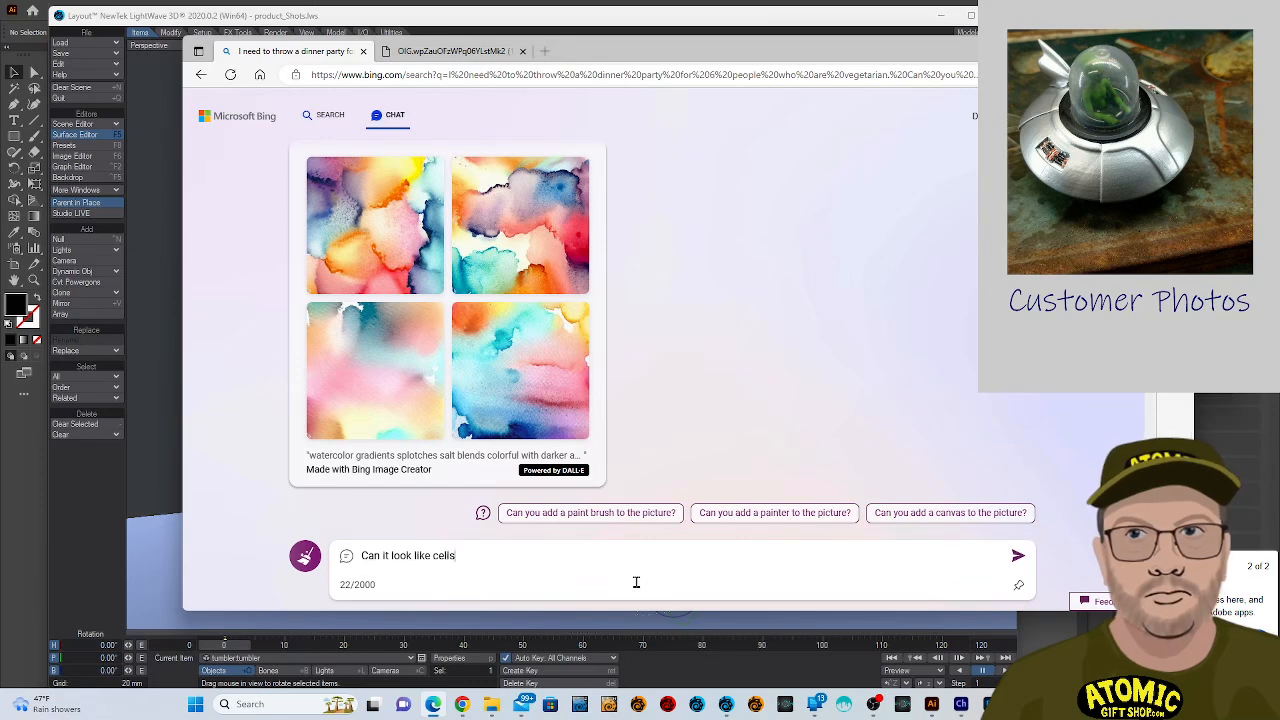
Finish the chat request about cells with "in an acrylic flow?" without submitting it.
{"action": "type", "text": " in "}
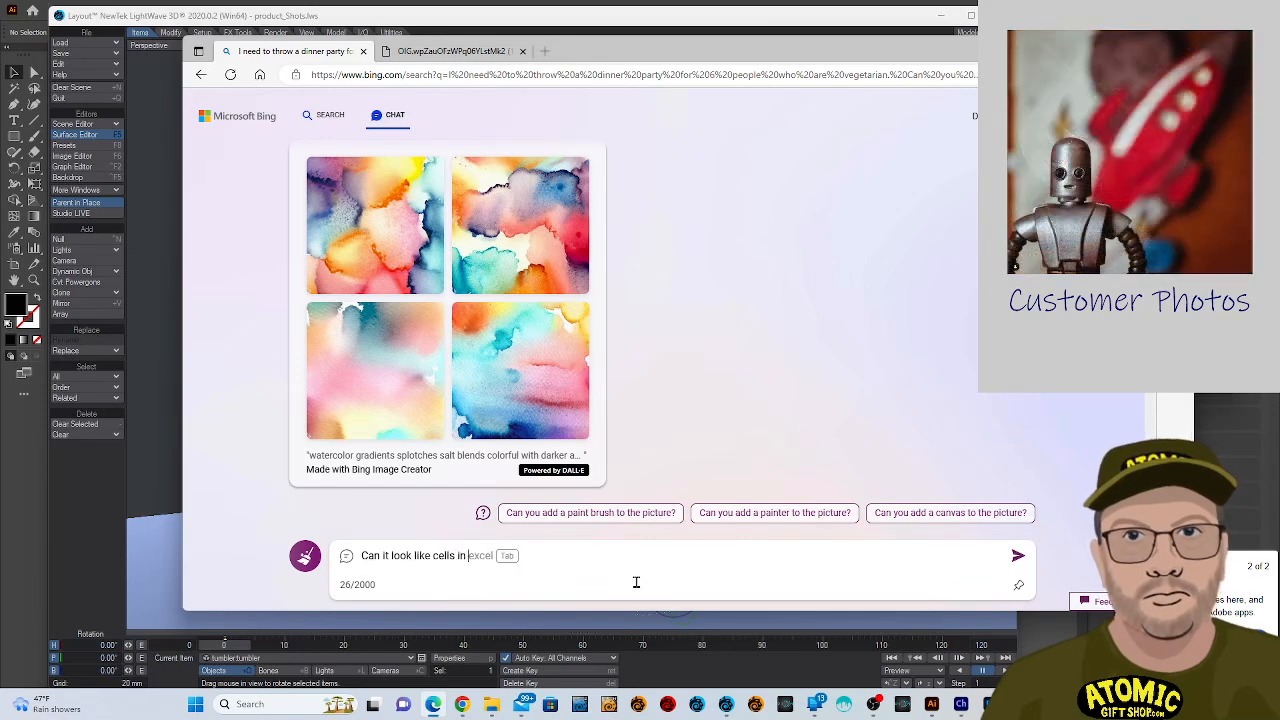
{"action": "type", "text": "an a"}
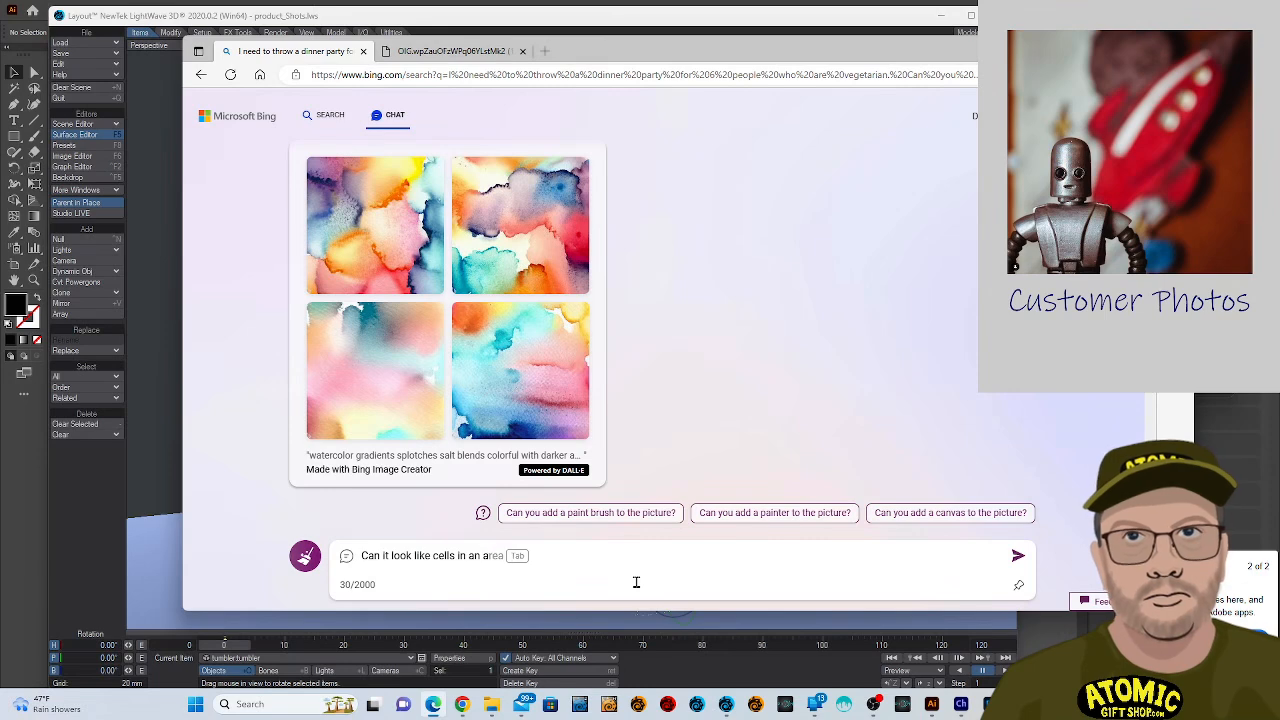
{"action": "type", "text": "cryli"}
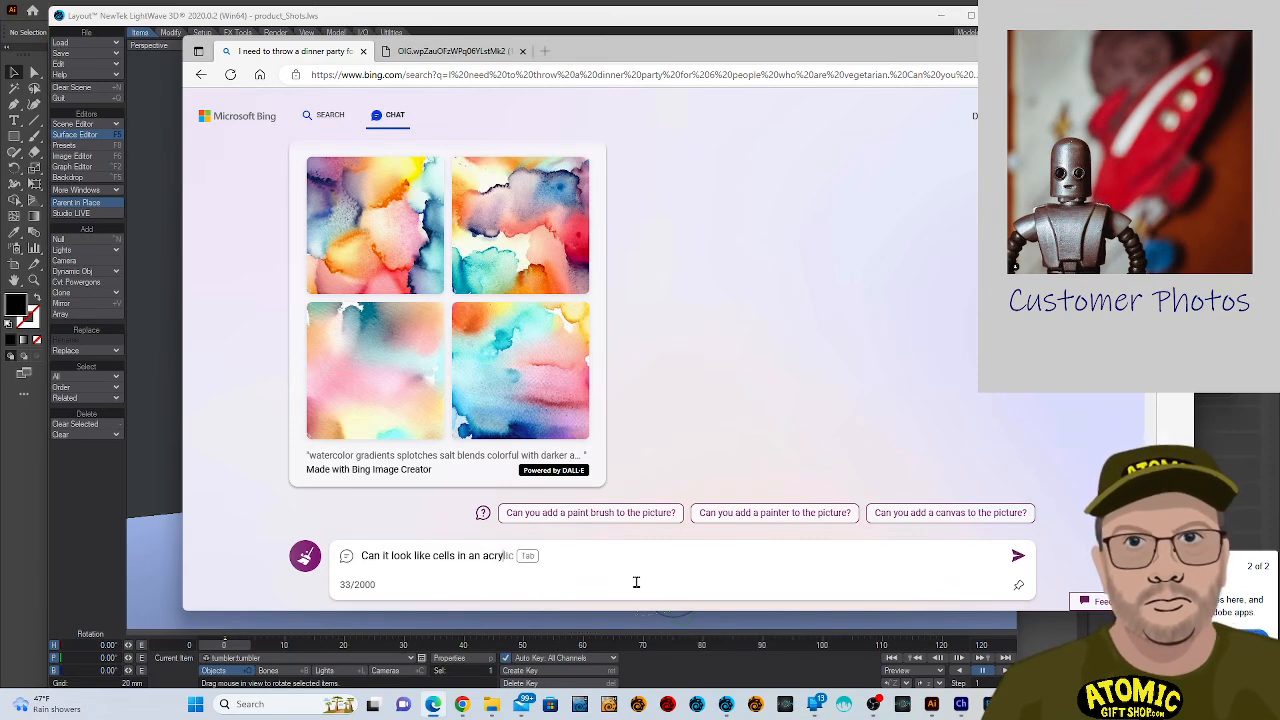
{"action": "type", "text": "c"}
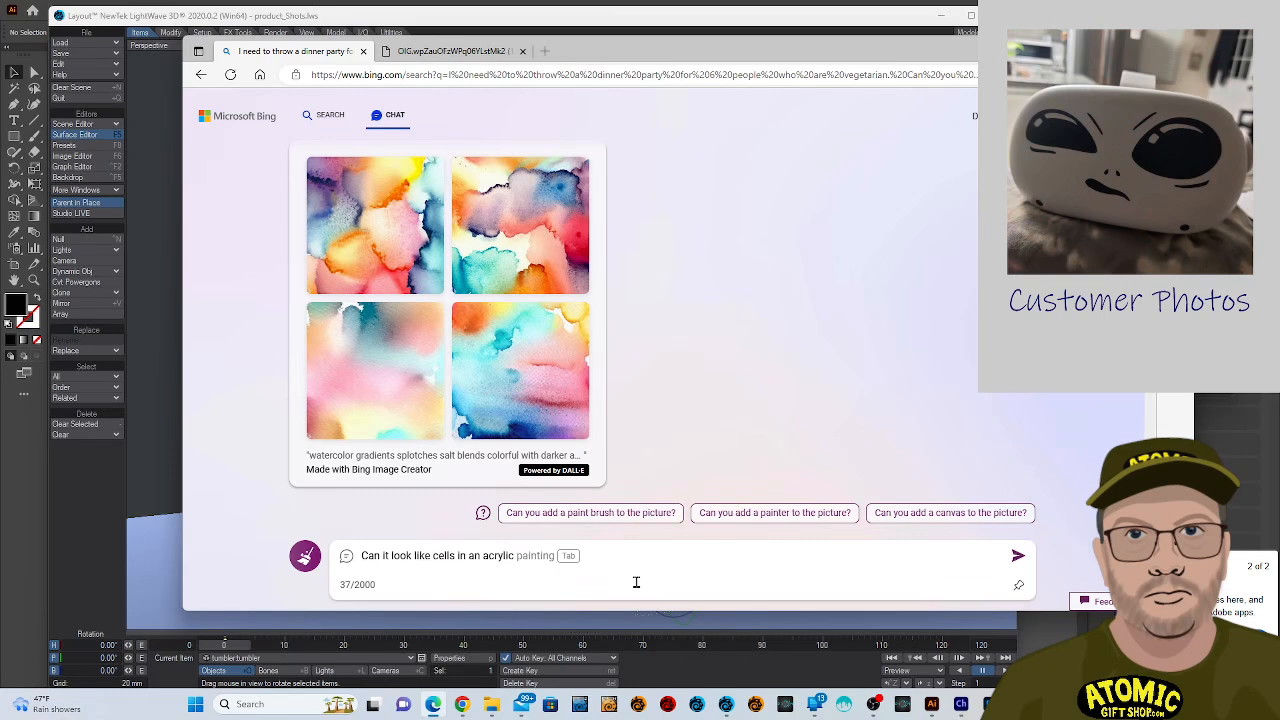
{"action": "type", "text": "flow"}
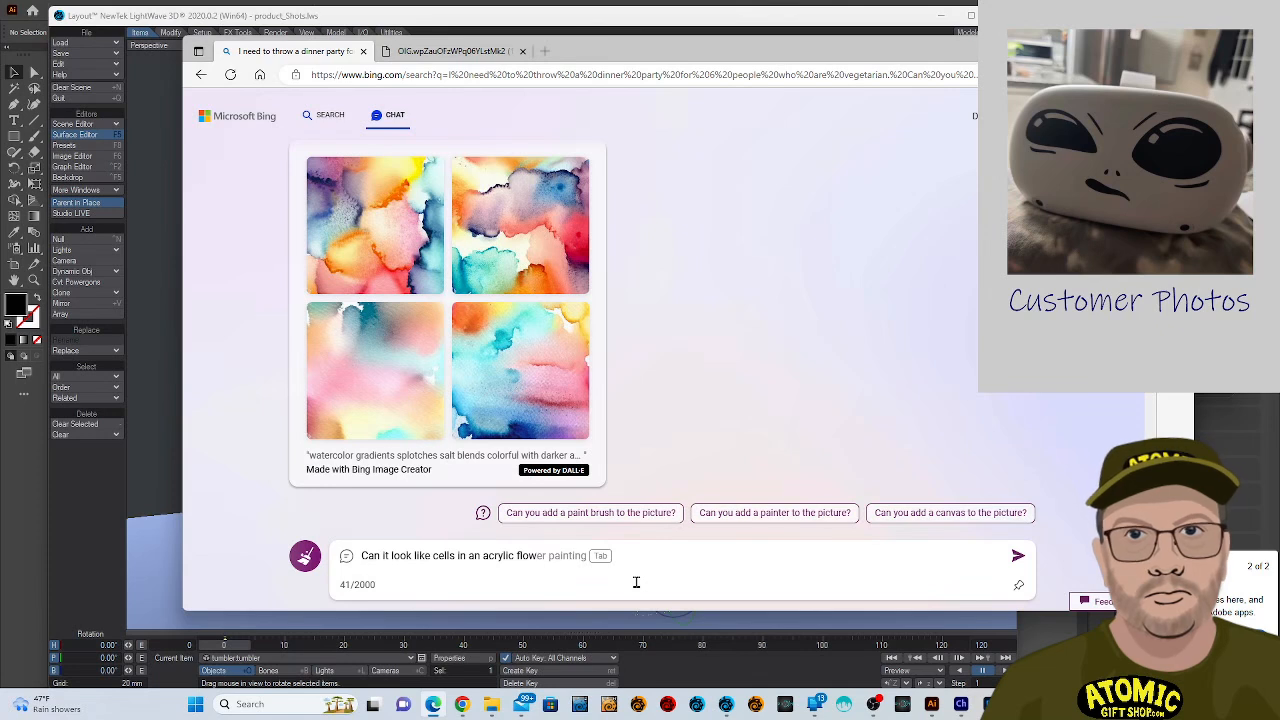
{"action": "type", "text": "?"}
Insert "pour" before "flow" in the acrylic cells request and submit it.
{"action": "key", "text": "Left"}
{"action": "key", "text": "Left"}
{"action": "key", "text": "Left"}
{"action": "key", "text": "Left"}
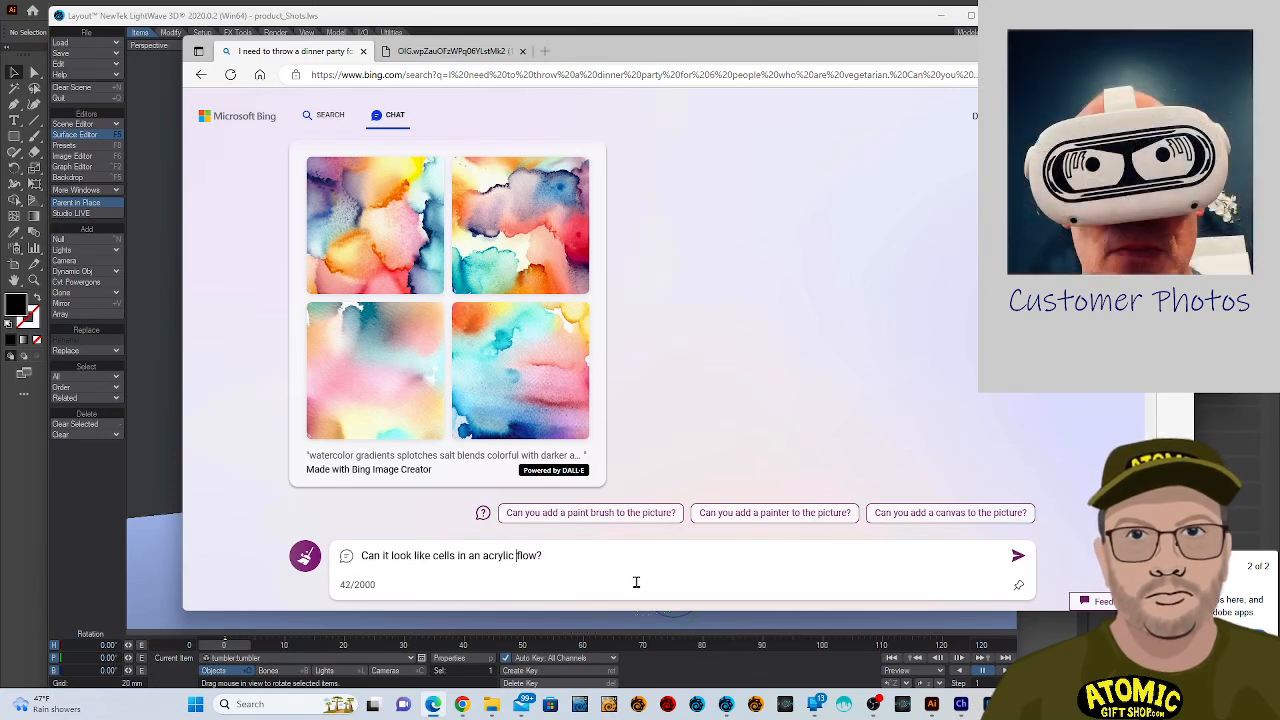
{"action": "type", "text": "pour"}
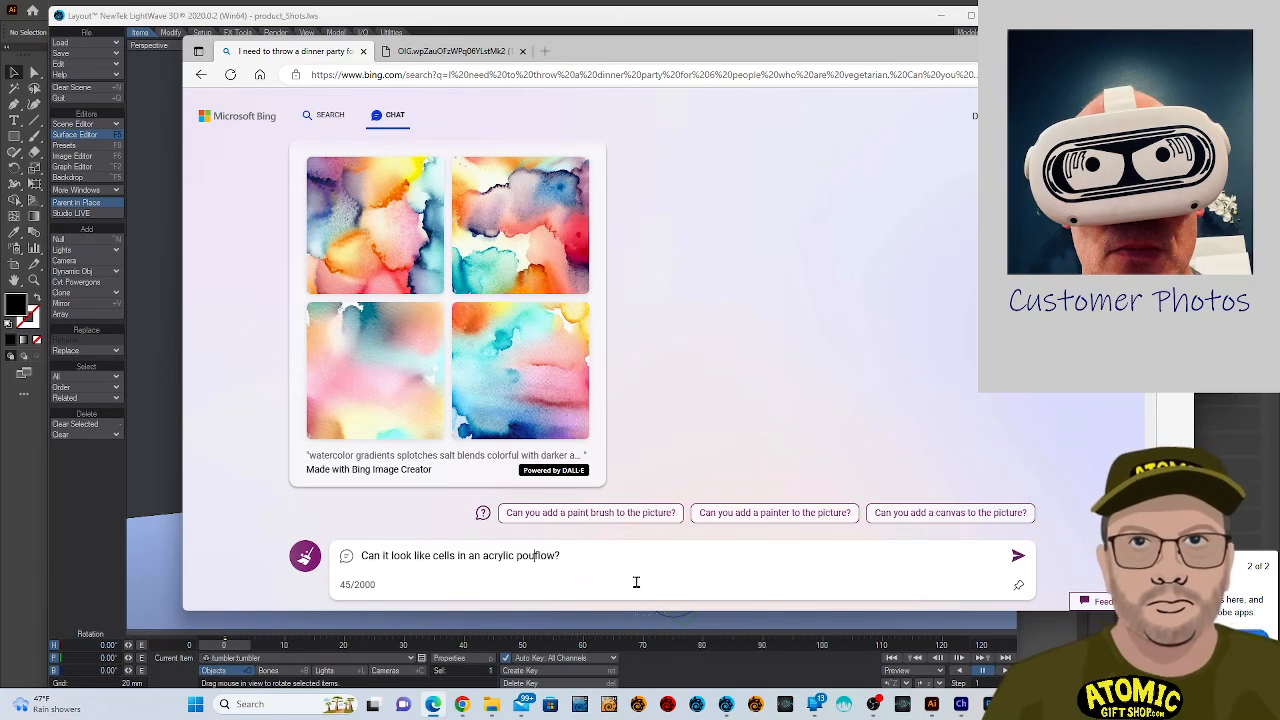
{"action": "key", "text": "Return"}
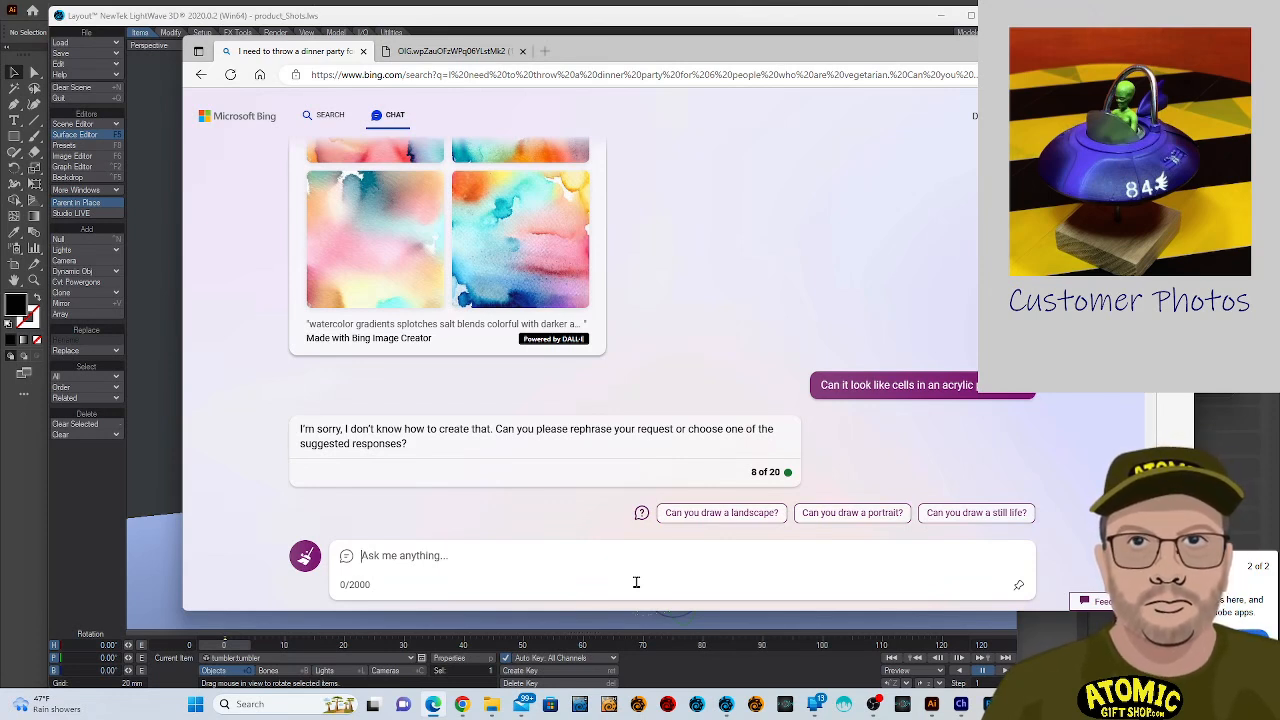
Enter the question "Do you know what acrylic paint pouring is?" in the chat message field.
{"action": "type", "text": "Do you kn"}
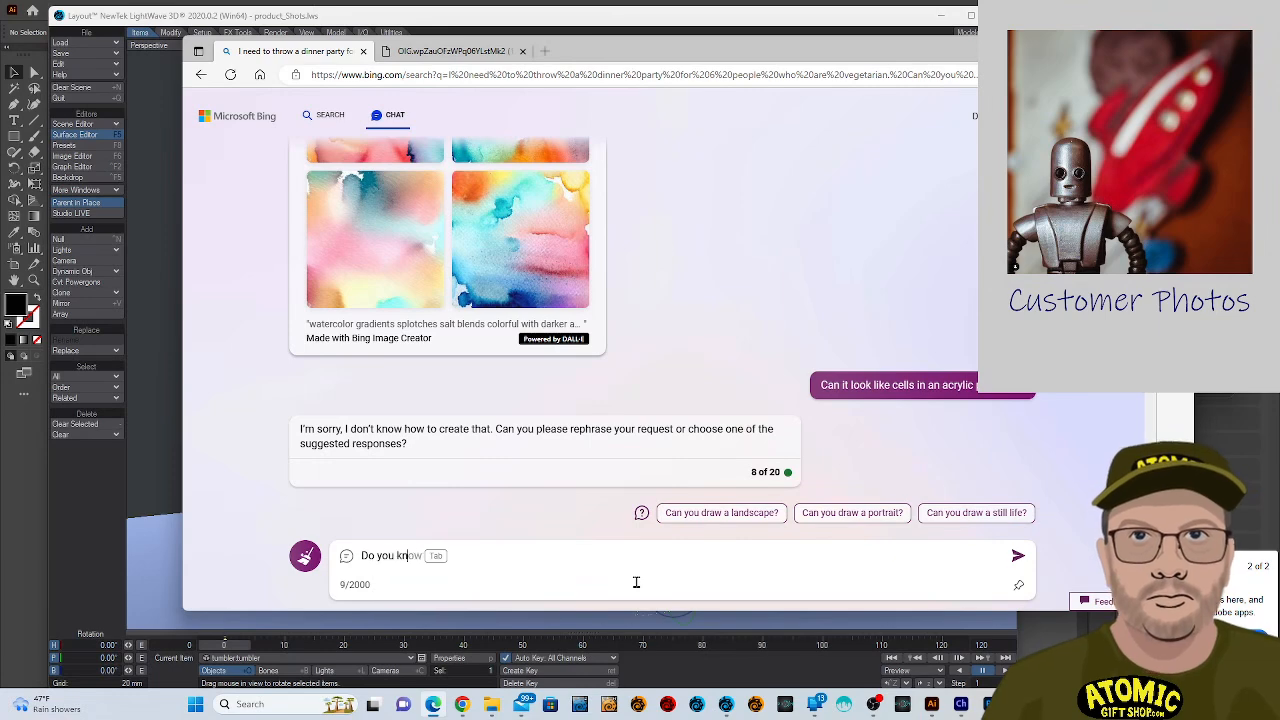
{"action": "type", "text": "ow what "}
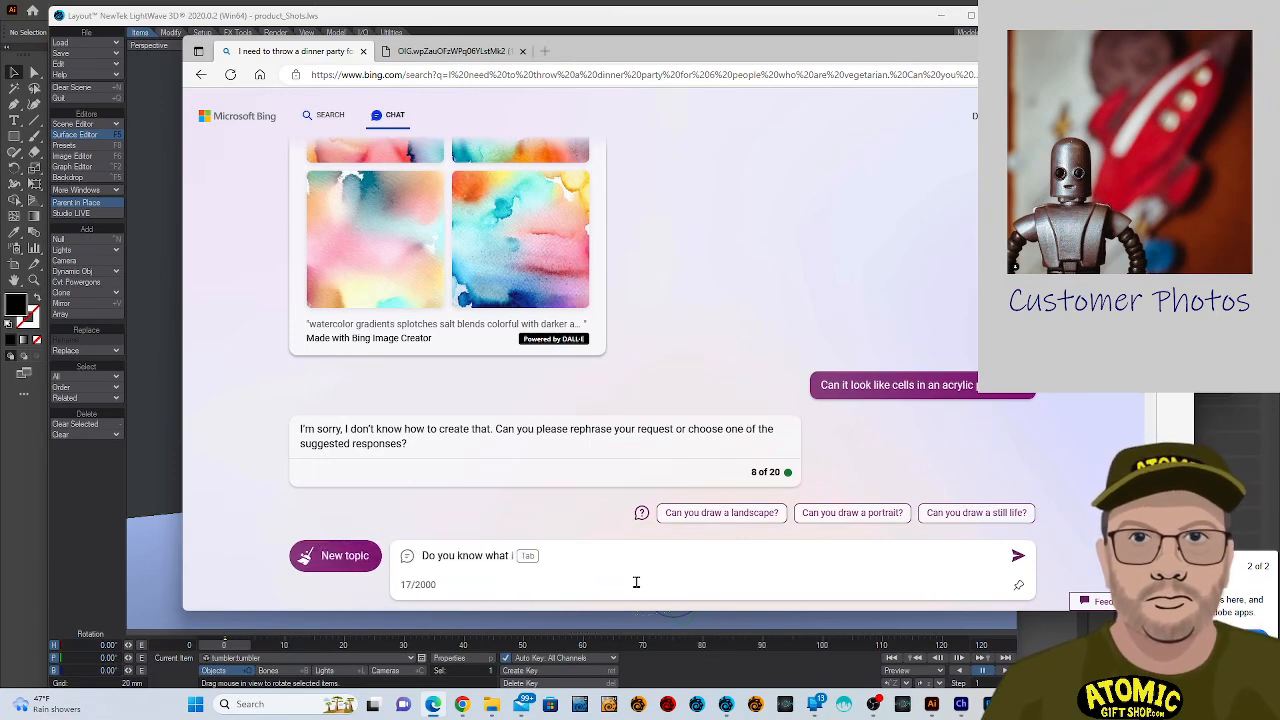
{"action": "type", "text": "acry"}
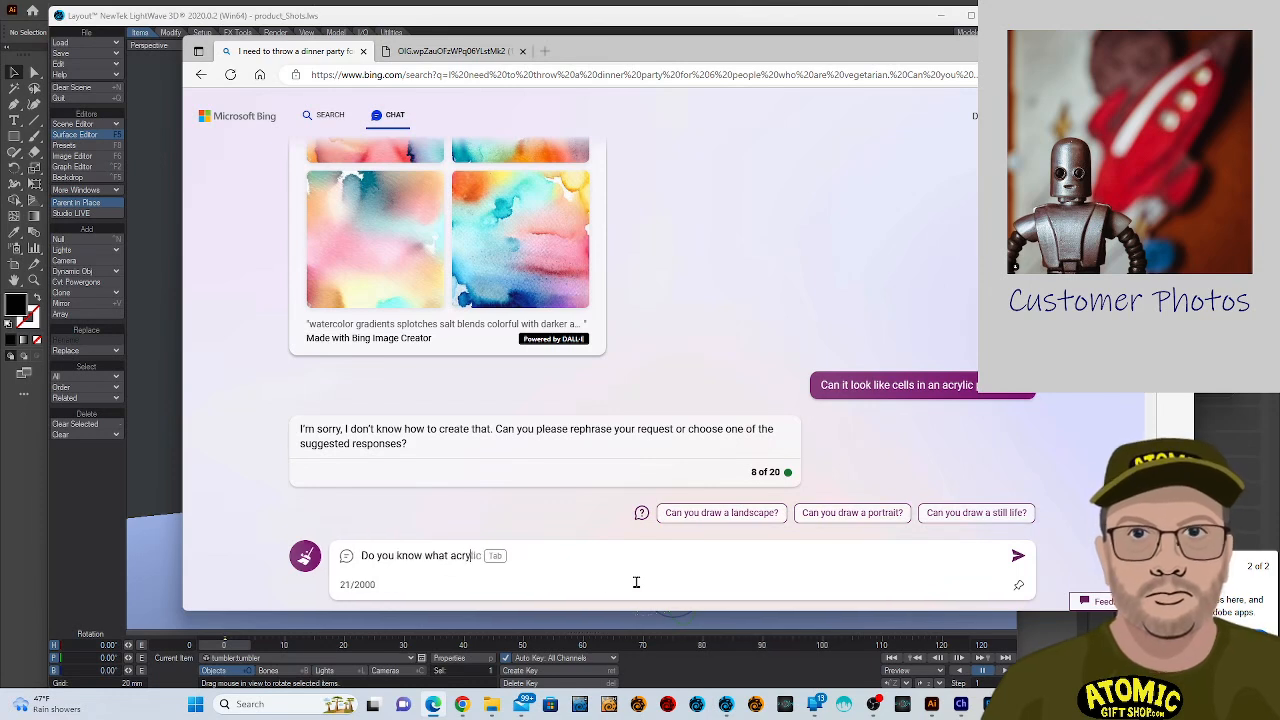
{"action": "type", "text": "lic pa"}
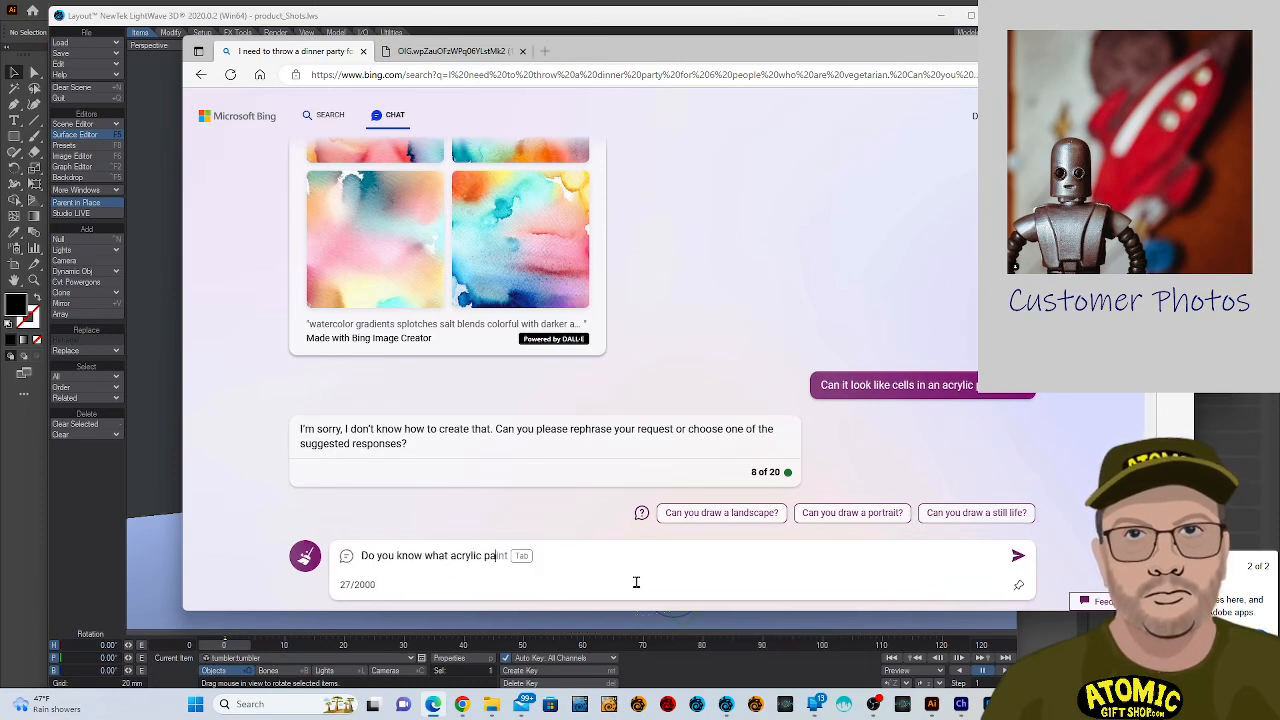
{"action": "type", "text": "int pour"}
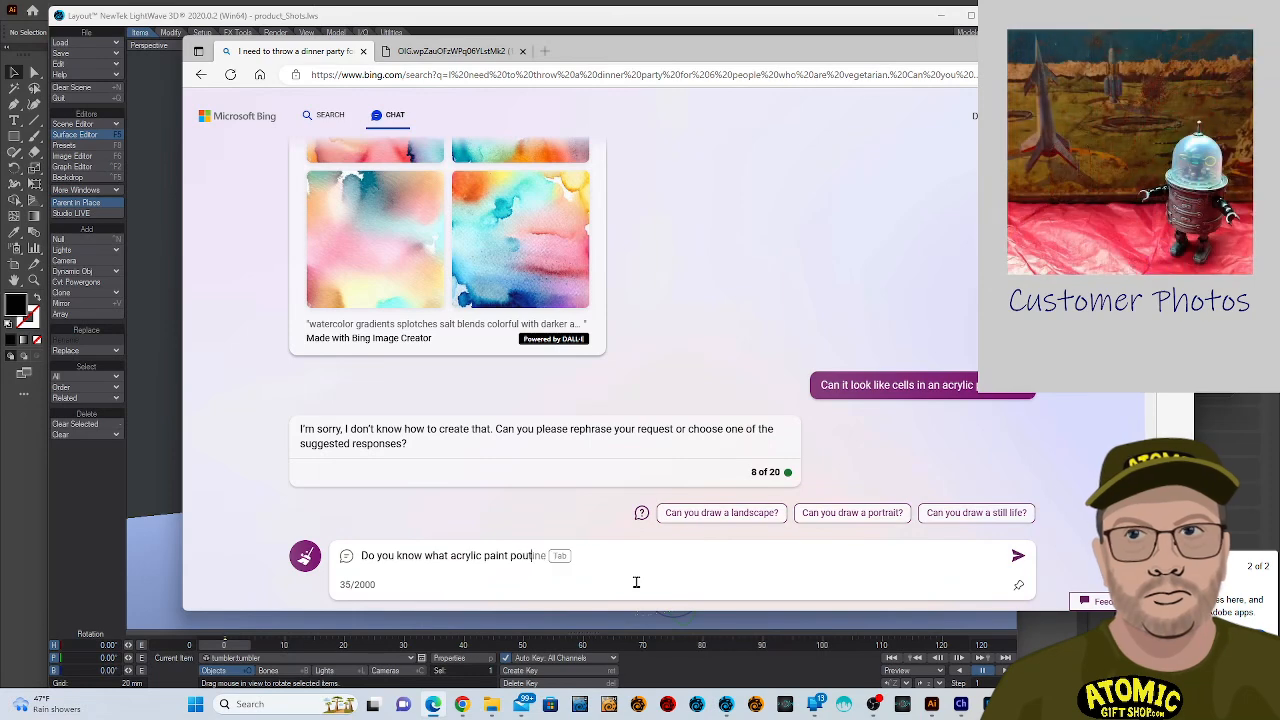
{"action": "type", "text": "ing is?"}
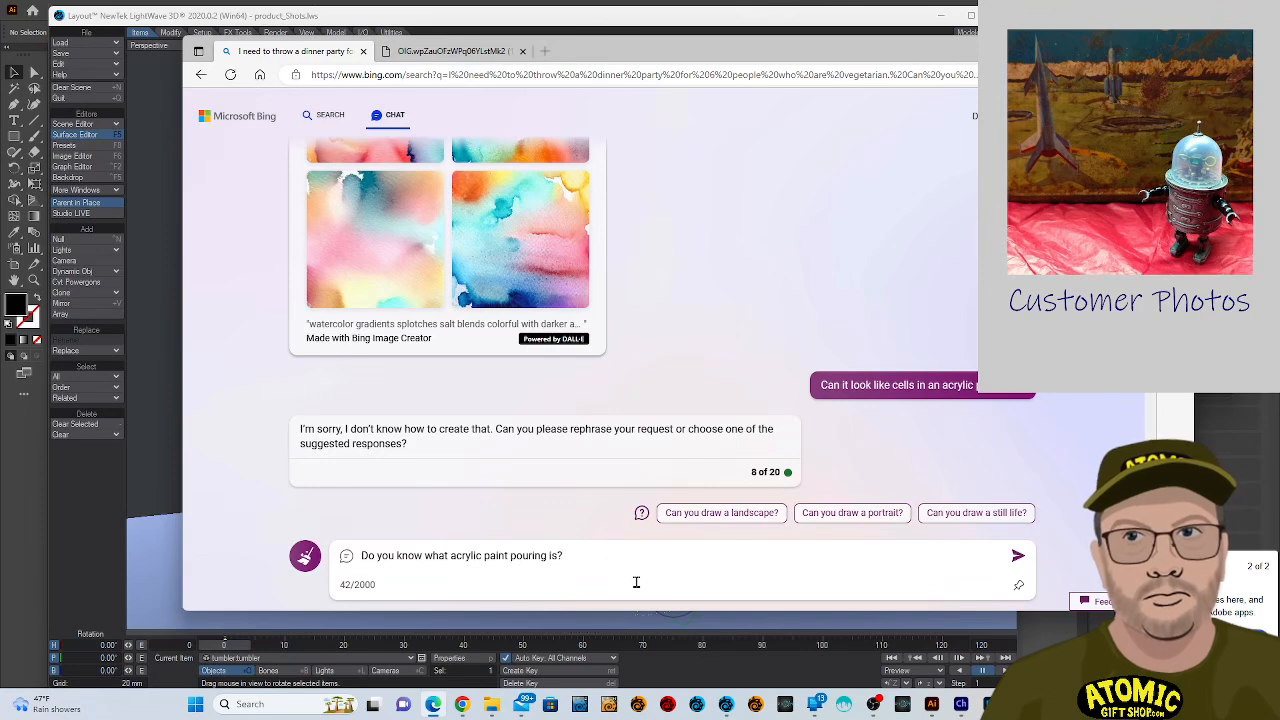
Replace "is" with "technique" at the end of the acrylic paint pouring question.
{"action": "type", "text": "th"}
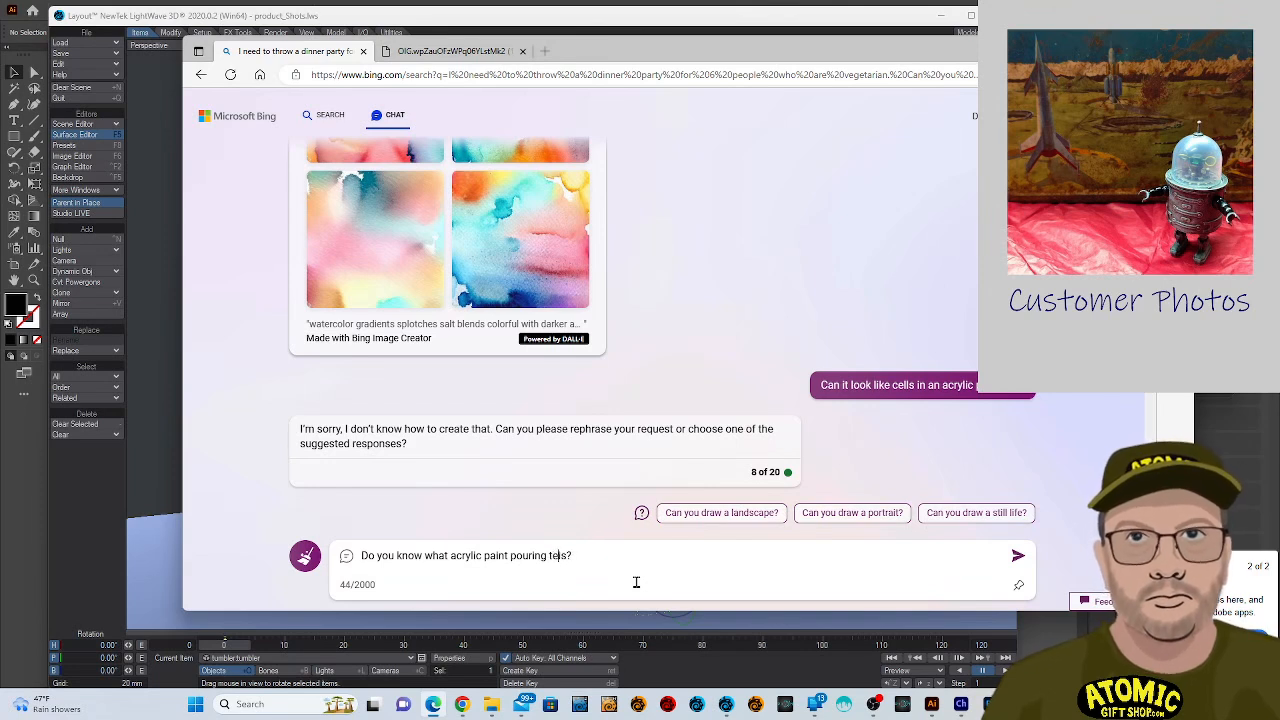
{"action": "type", "text": "chniq"}
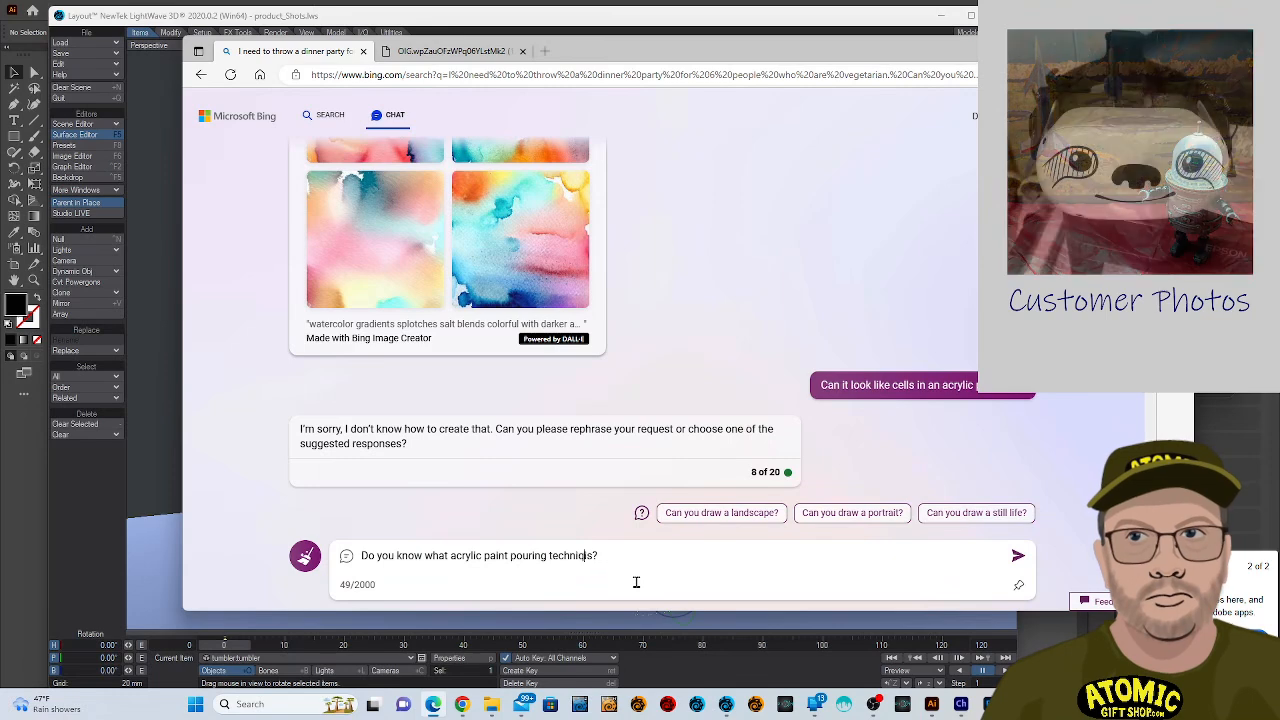
{"action": "type", "text": "ue"}
{"action": "key", "text": "Delete"}
{"action": "key", "text": "Delete"}
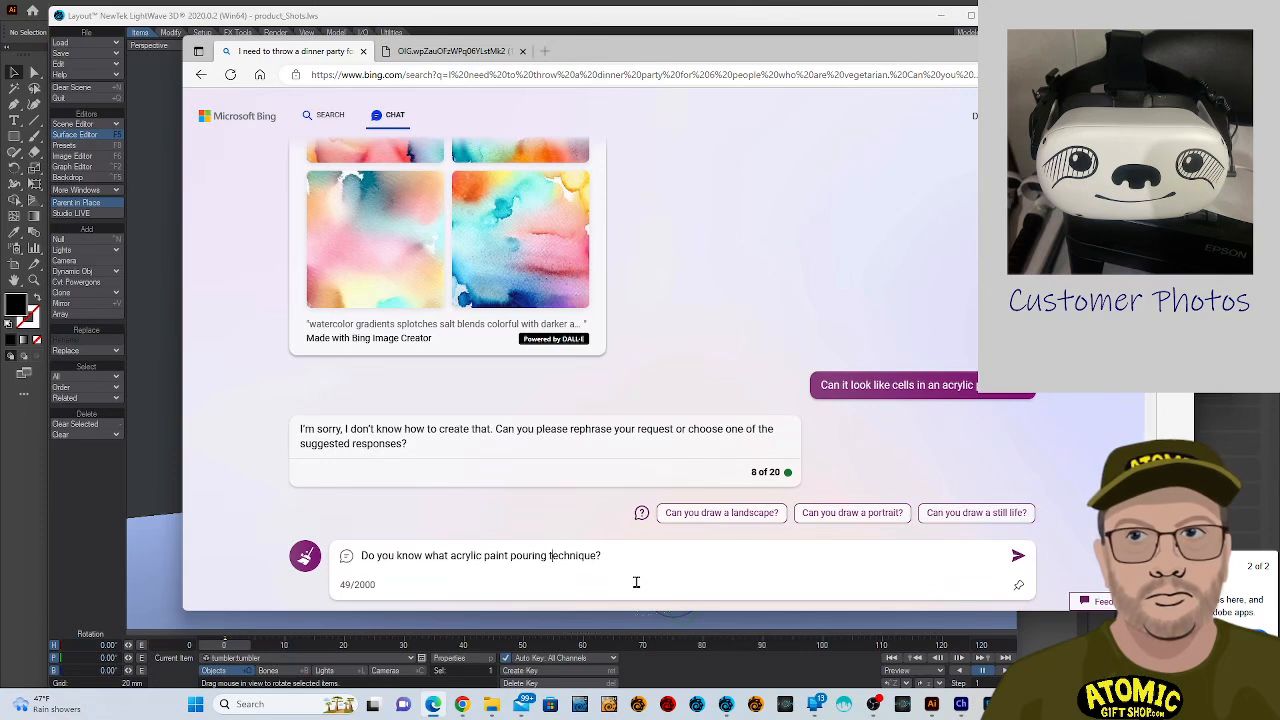
Replace "what" with "the" so the question reads "Do you know the acrylic paint pouring technique?" and submit it.
{"action": "key", "text": "Left"}
{"action": "key", "text": "Left"}
{"action": "key", "text": "Left"}
{"action": "key", "text": "Left"}
{"action": "key", "text": "Left"}
{"action": "key", "text": "Left"}
{"action": "key", "text": "Left"}
{"action": "key", "text": "Left"}
{"action": "key", "text": "Left"}
{"action": "key", "text": "Left"}
{"action": "key", "text": "Left"}
{"action": "key", "text": "Left"}
{"action": "key", "text": "Left"}
{"action": "key", "text": "Left"}
{"action": "key", "text": "Left"}
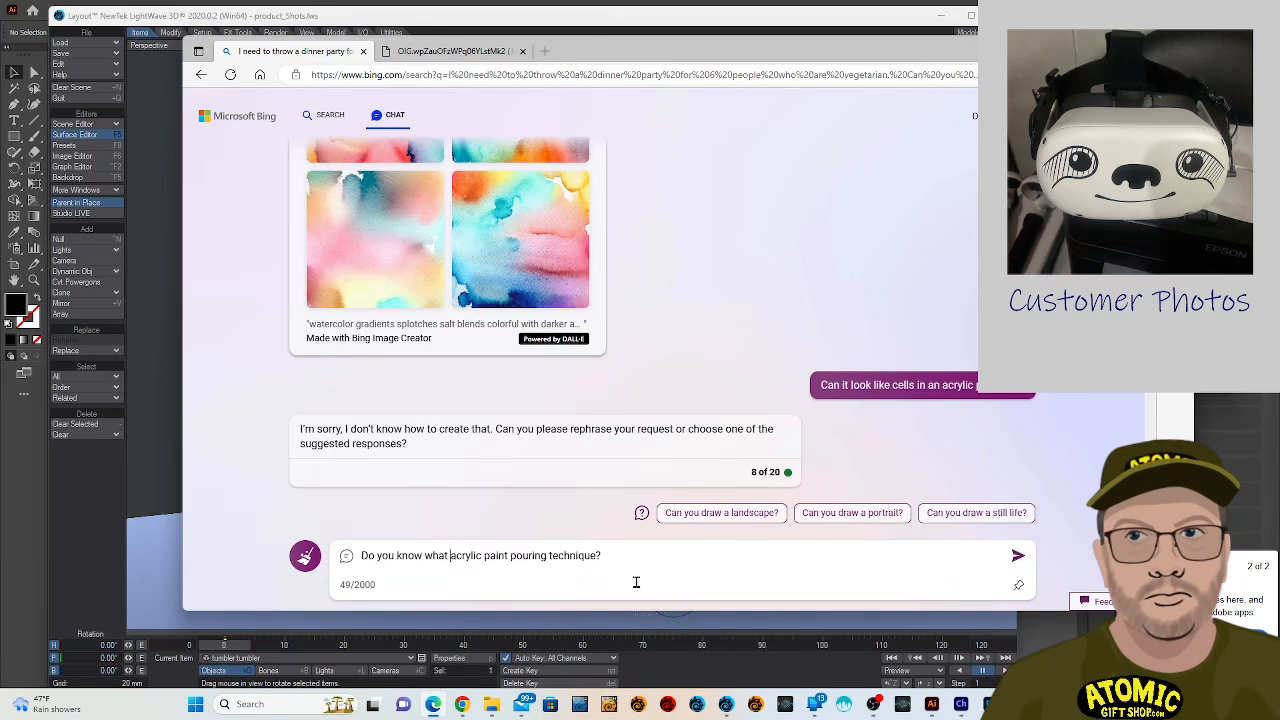
{"action": "key", "text": "shift+Left"}
{"action": "key", "text": "shift+Left"}
{"action": "key", "text": "shift+Left"}
{"action": "key", "text": "shift+Left"}
{"action": "type", "text": "th"}
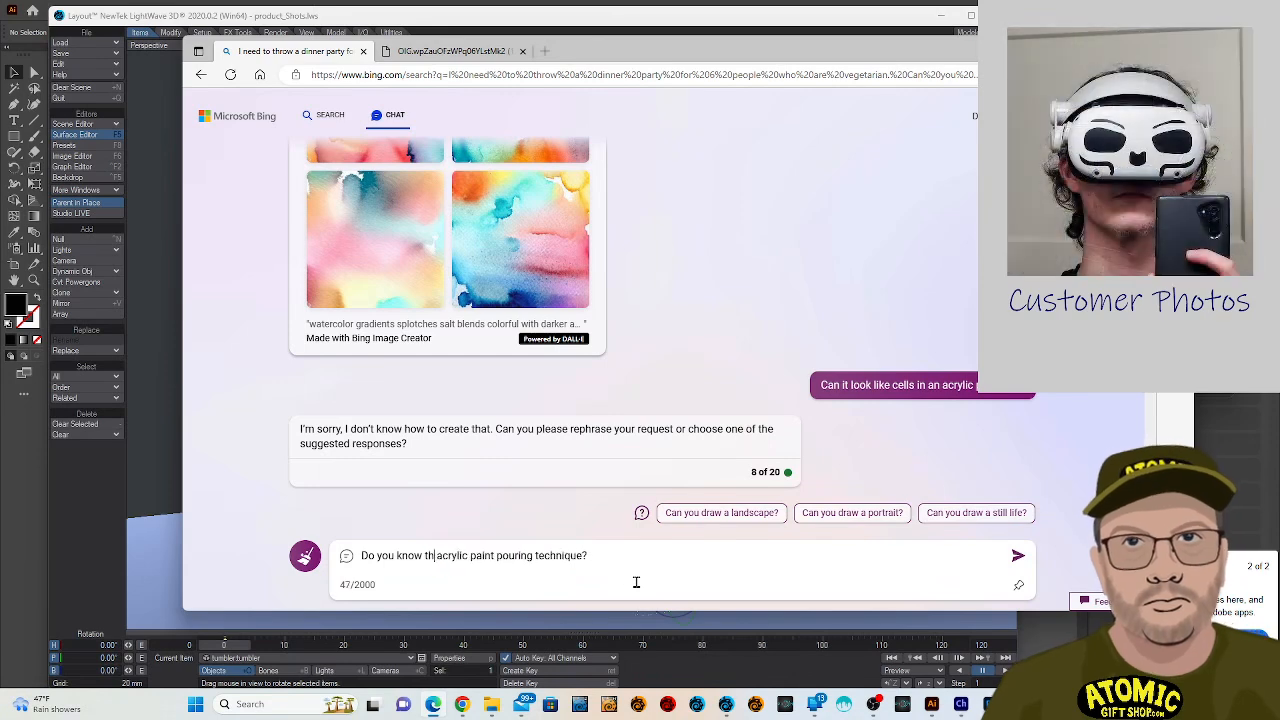
{"action": "type", "text": "e"}
{"action": "key", "text": "Return"}
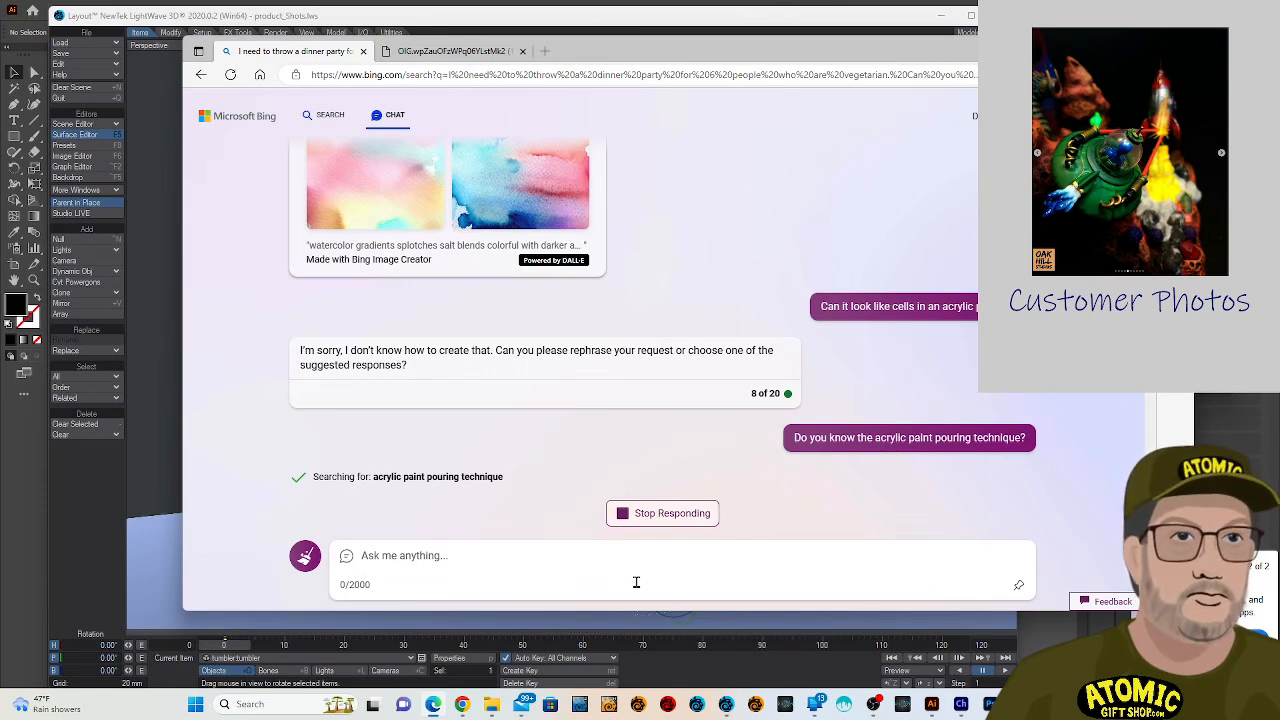
Switch to the Illustrator artwork, try shifting the paint background slightly off the artboard, and undo the move.
{"action": "left_click", "coordinate": [930, 704]}
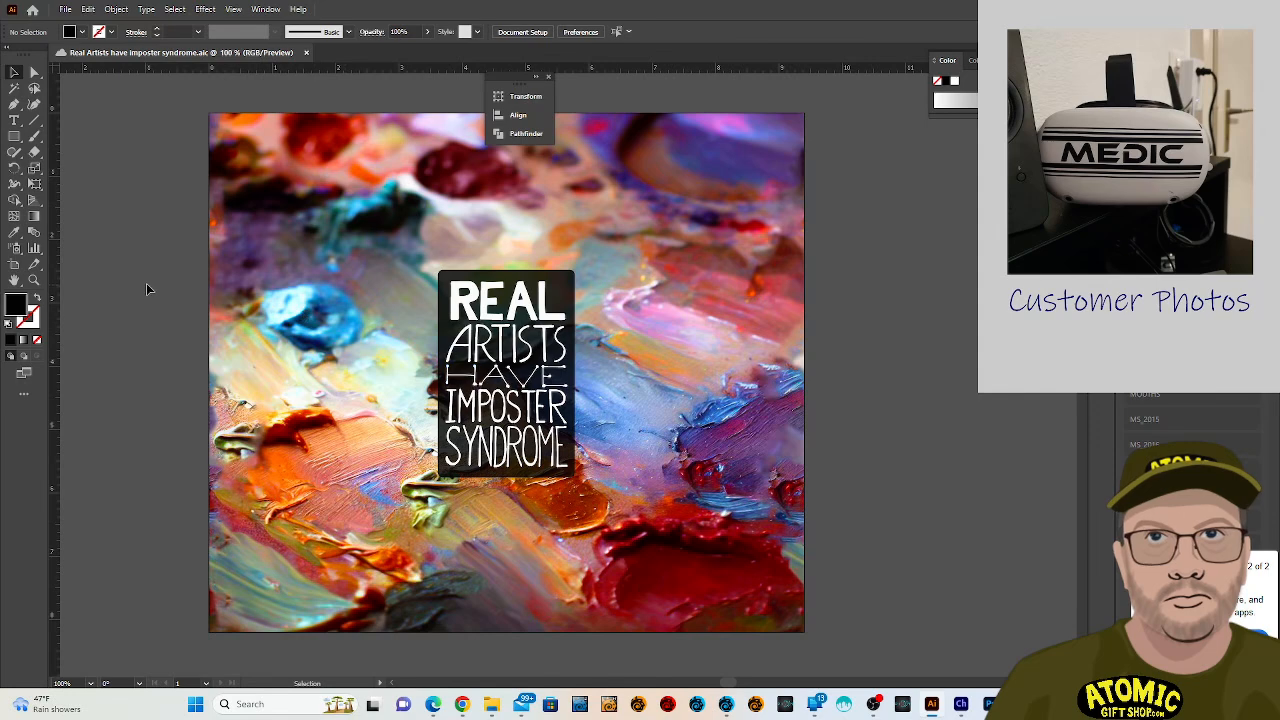
{"action": "left_click", "coordinate": [226, 174]}
{"action": "left_click_drag", "start_coordinate": [214, 165], "coordinate": [238, 176]}
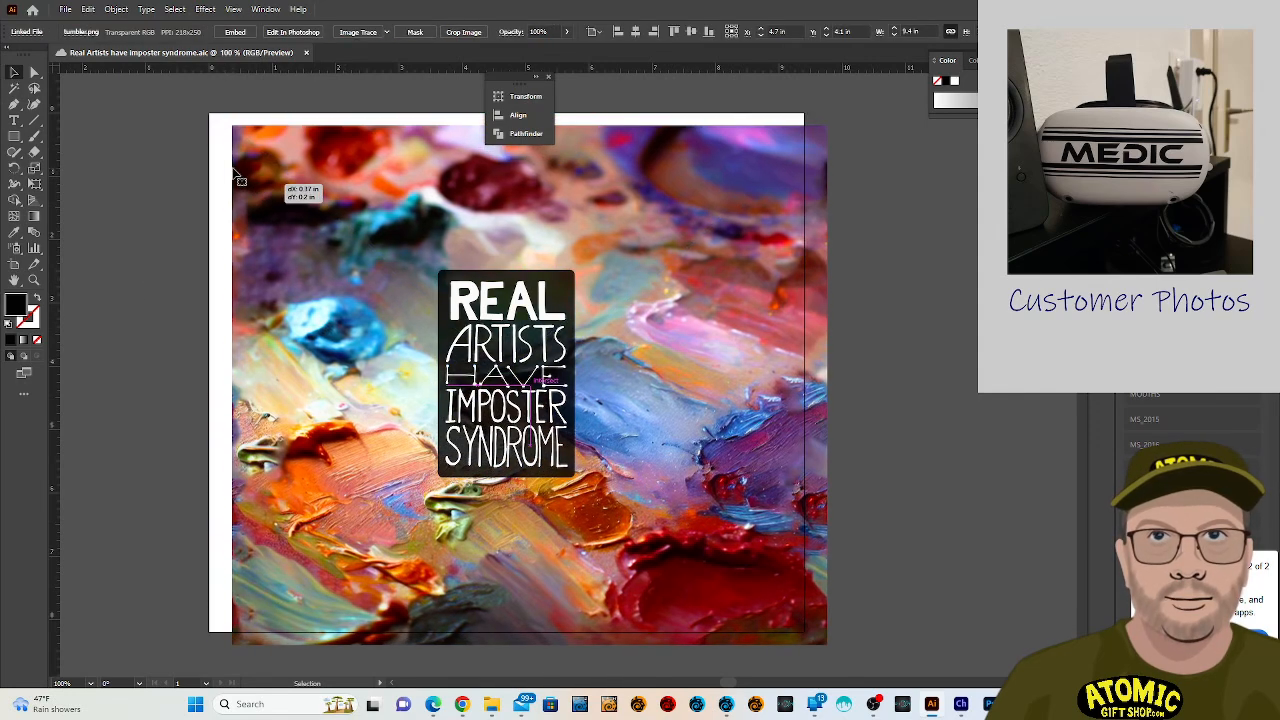
{"action": "key", "text": "ctrl+z"}
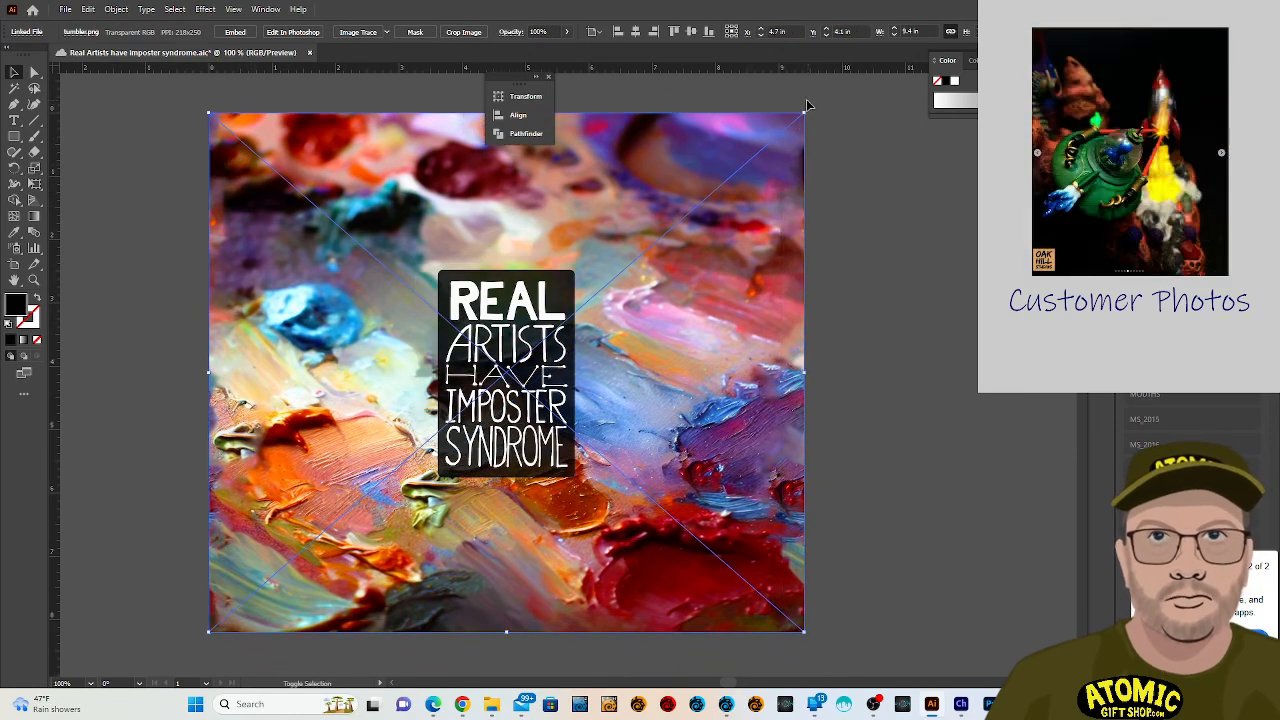
Try rotating the paint background 180 degrees behind the lettering, deselect it, and undo the rotation.
{"action": "left_click_drag", "start_coordinate": [809, 105], "coordinate": [323, 623]}
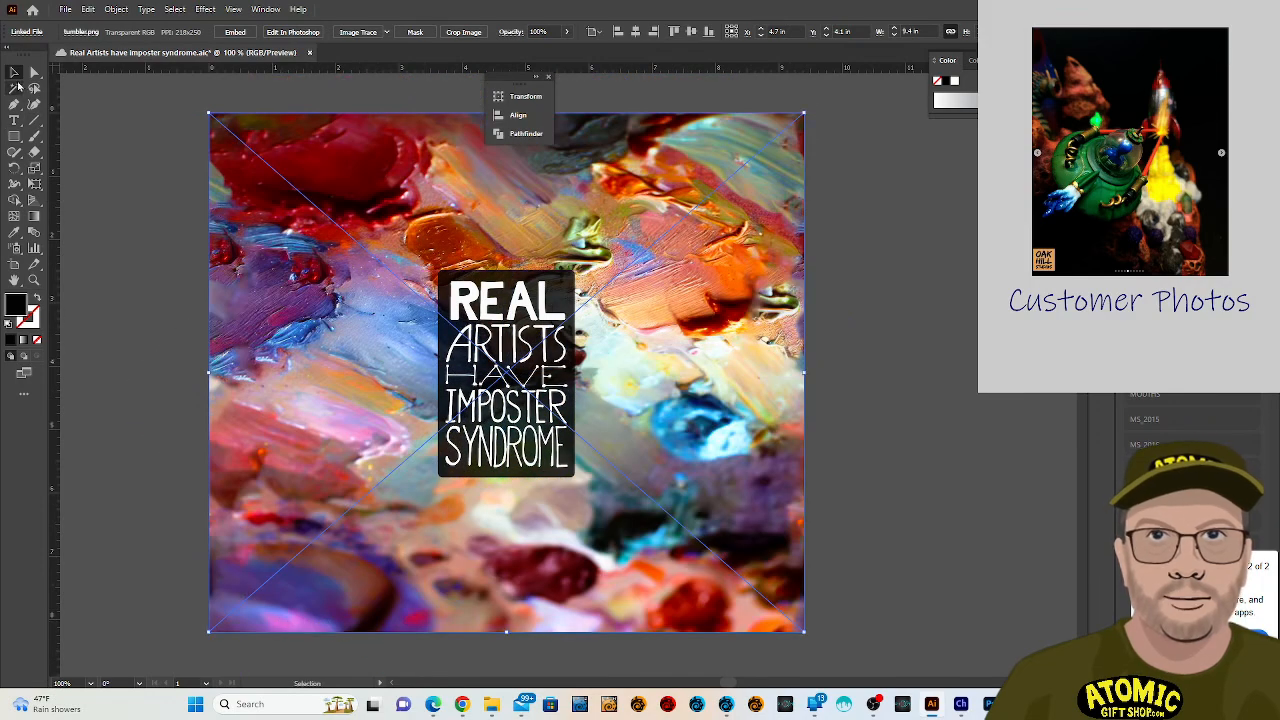
{"action": "left_click", "coordinate": [153, 202]}
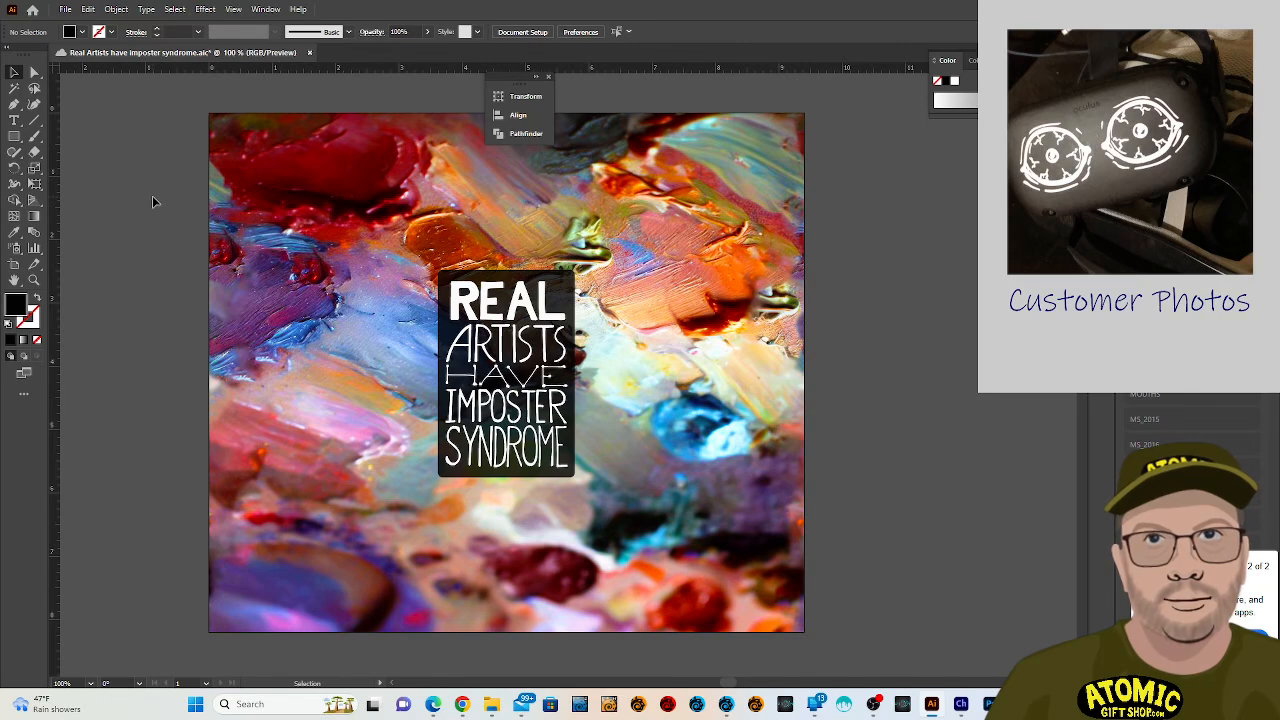
{"action": "key", "text": "ctrl+z"}
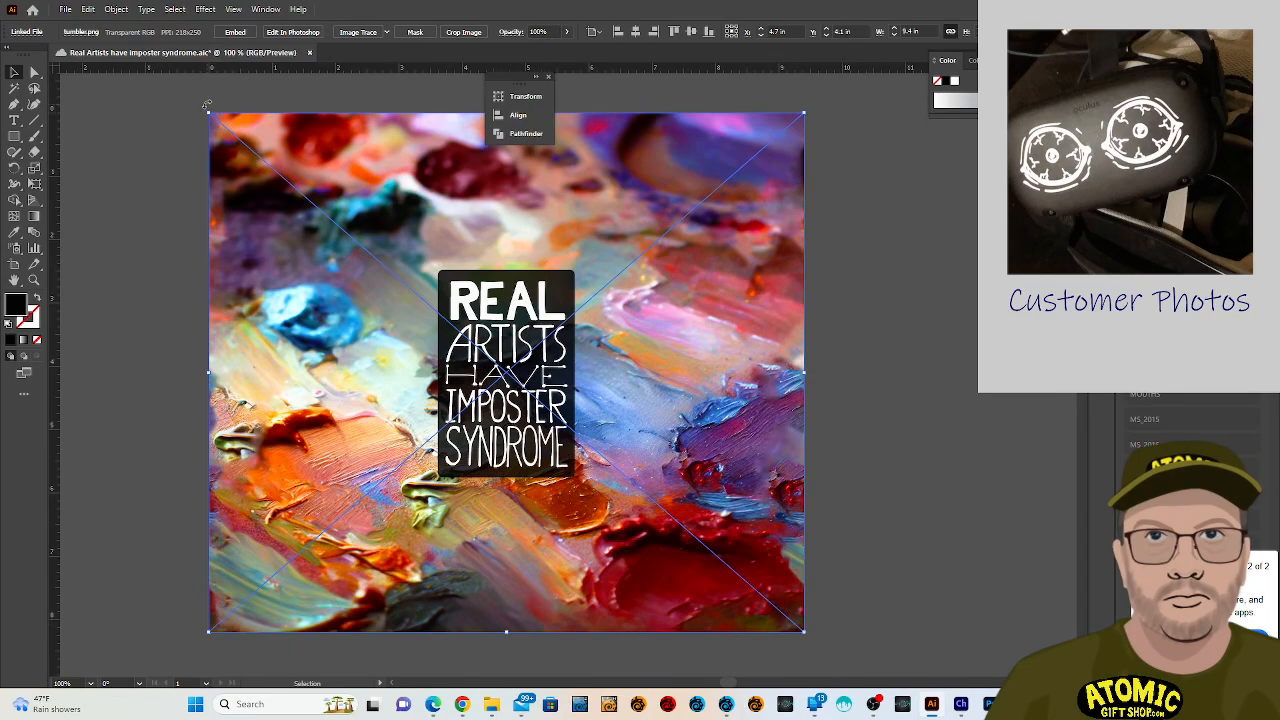
Try enlarging the paint background past the artboard edges to about 14 in wide, and undo the scaling.
{"action": "left_click_drag", "start_coordinate": [210, 112], "coordinate": [117, 62]}
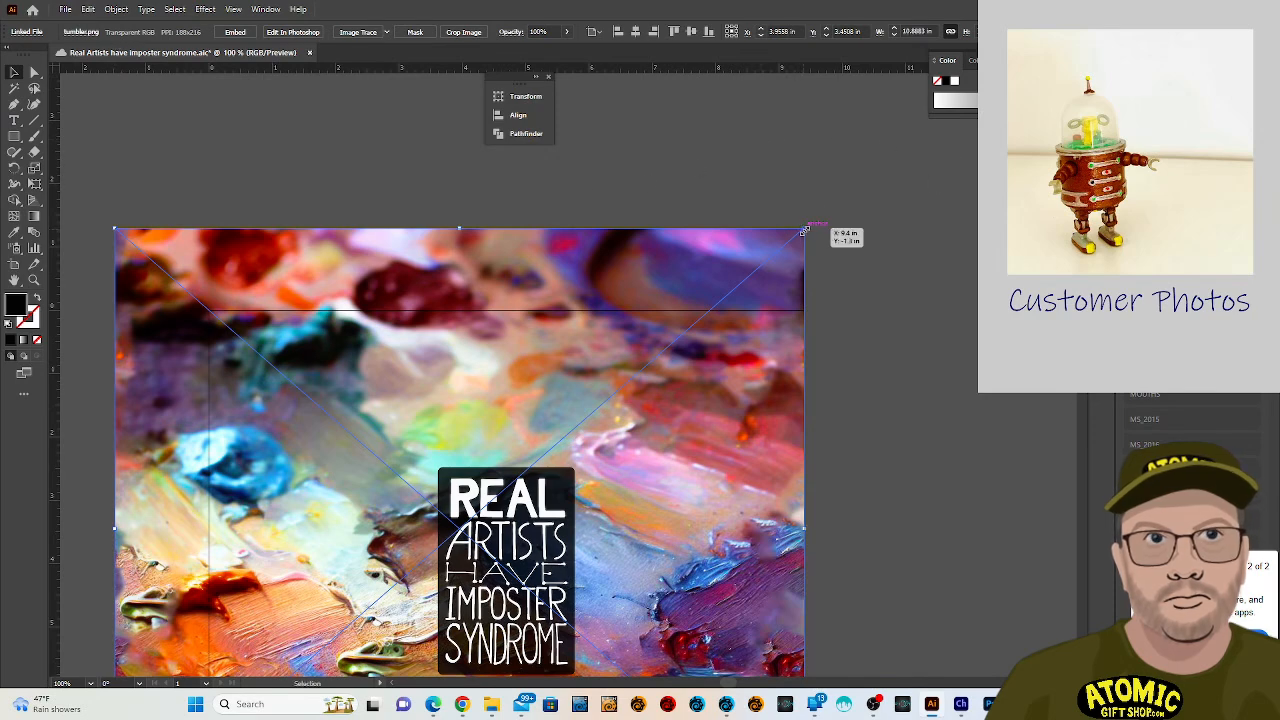
{"action": "left_click_drag", "start_coordinate": [804, 231], "coordinate": [1013, 80]}
{"action": "scroll", "coordinate": [908, 214], "scroll_direction": "down", "scroll_amount": 10}
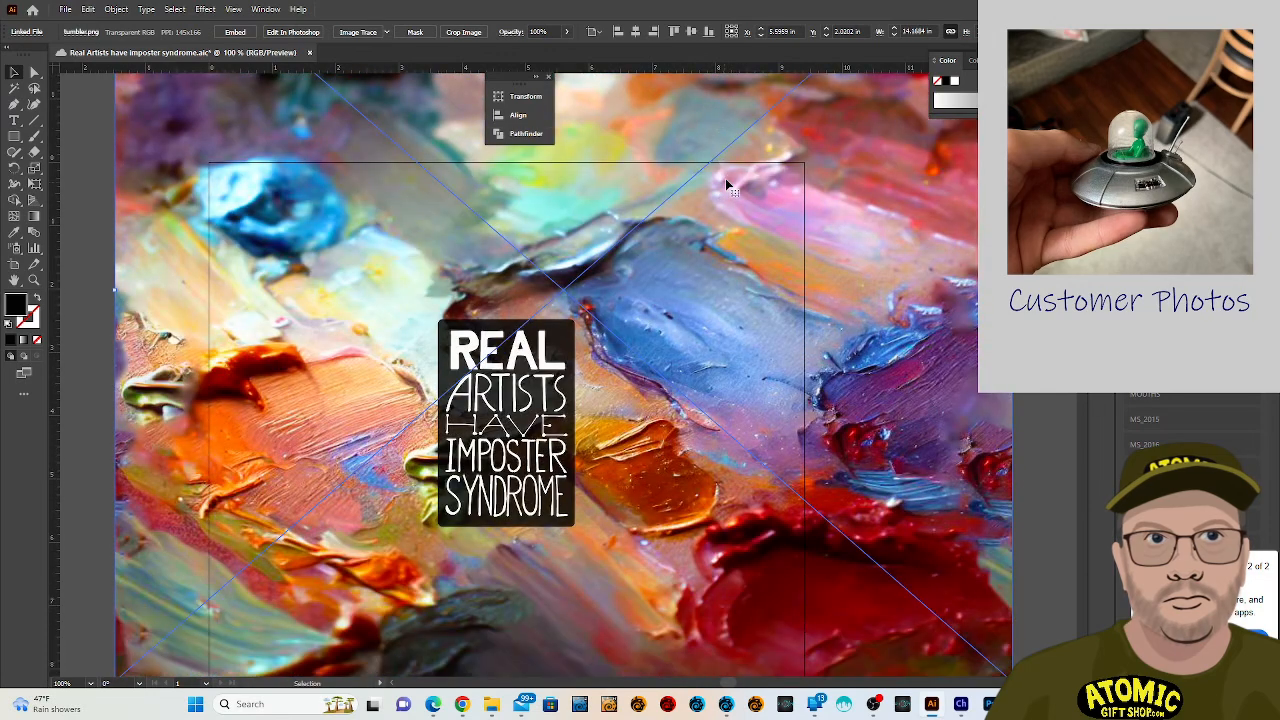
{"action": "scroll", "coordinate": [733, 170], "scroll_direction": "down", "scroll_amount": 2}
{"action": "scroll", "coordinate": [720, 230], "scroll_direction": "up", "scroll_amount": 2}
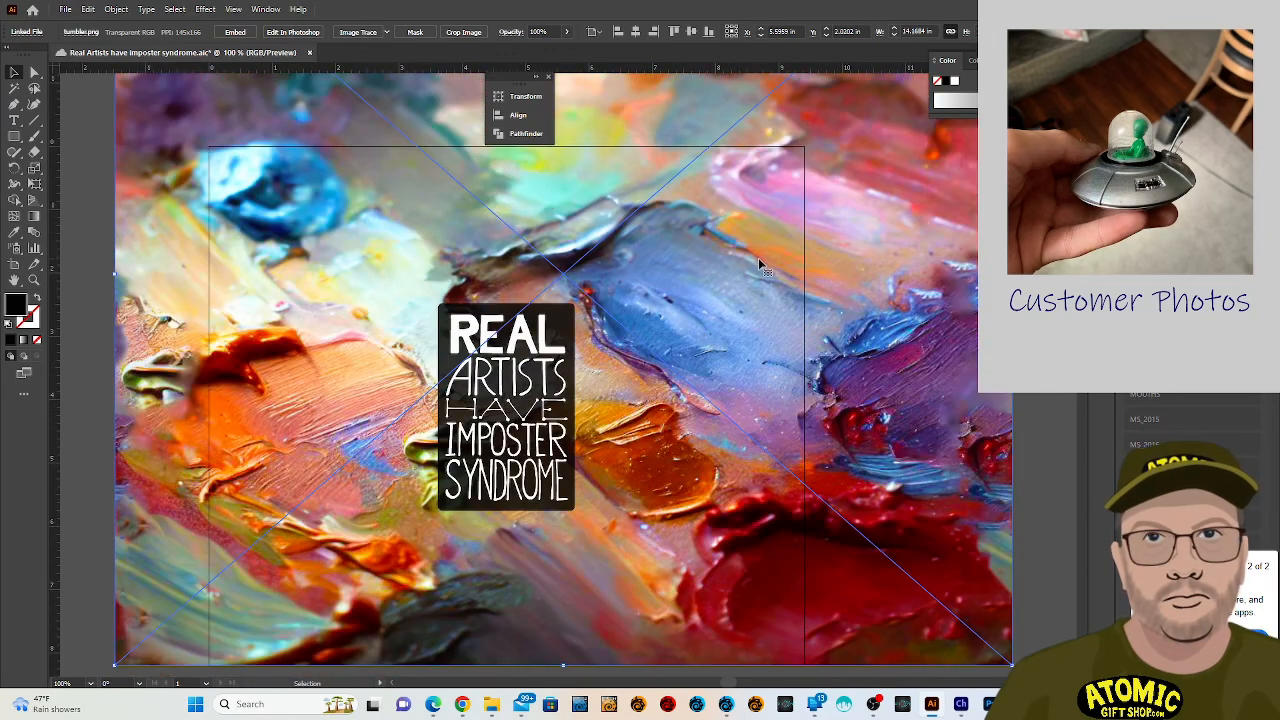
{"action": "key", "text": "ctrl+z"}
{"action": "key", "text": "ctrl+z"}
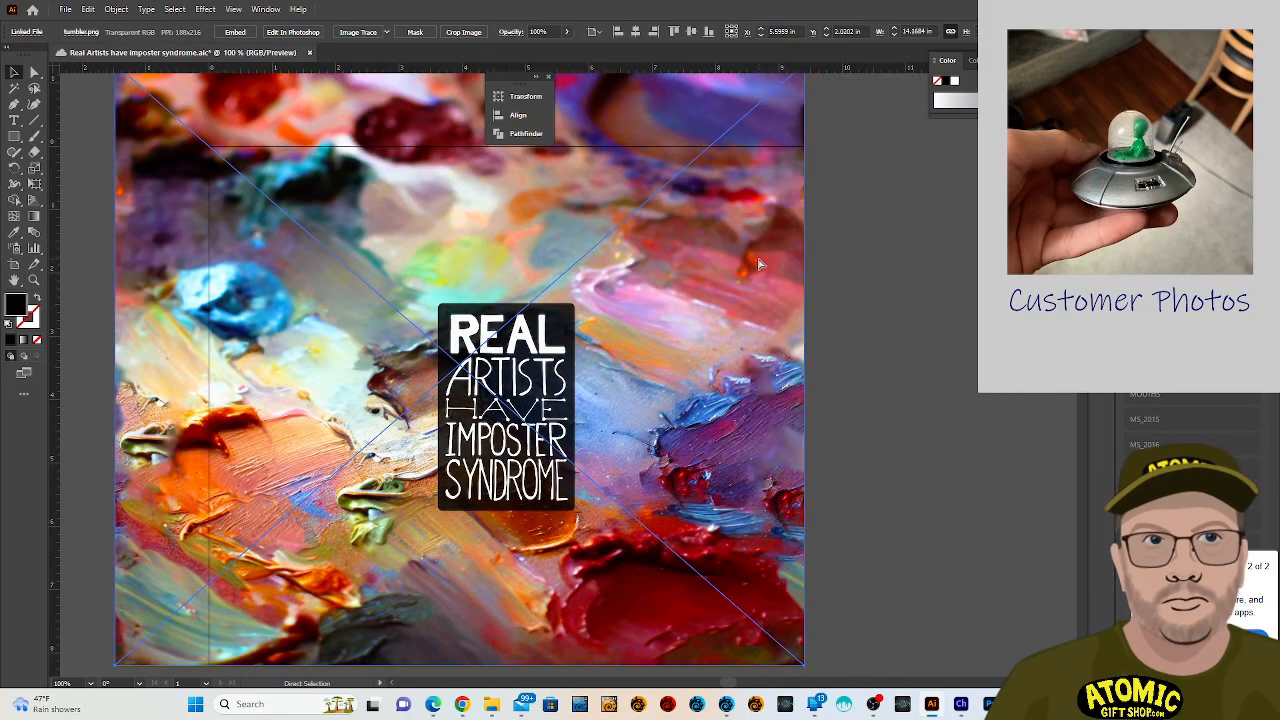
Return to the Bing chat, request the suggested dirty pour, and ask to add some silicone oil to the pour.
{"action": "left_click", "coordinate": [881, 366]}
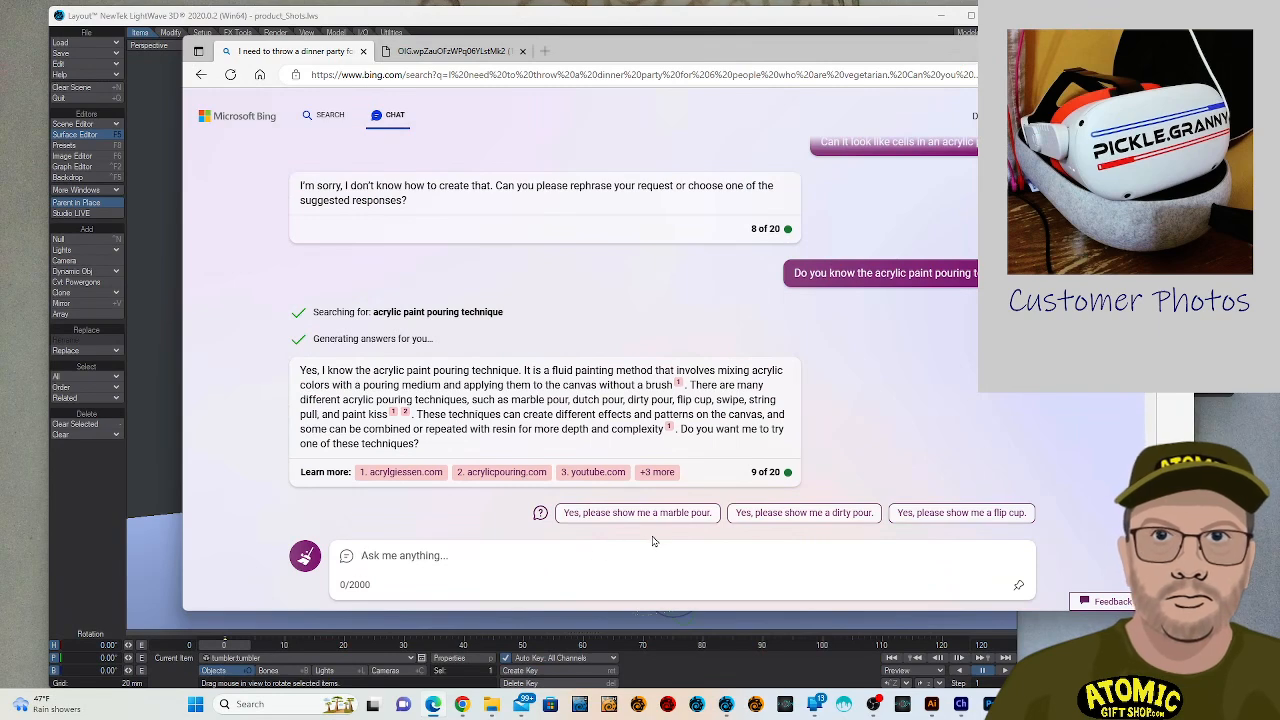
{"action": "left_click", "coordinate": [789, 513]}
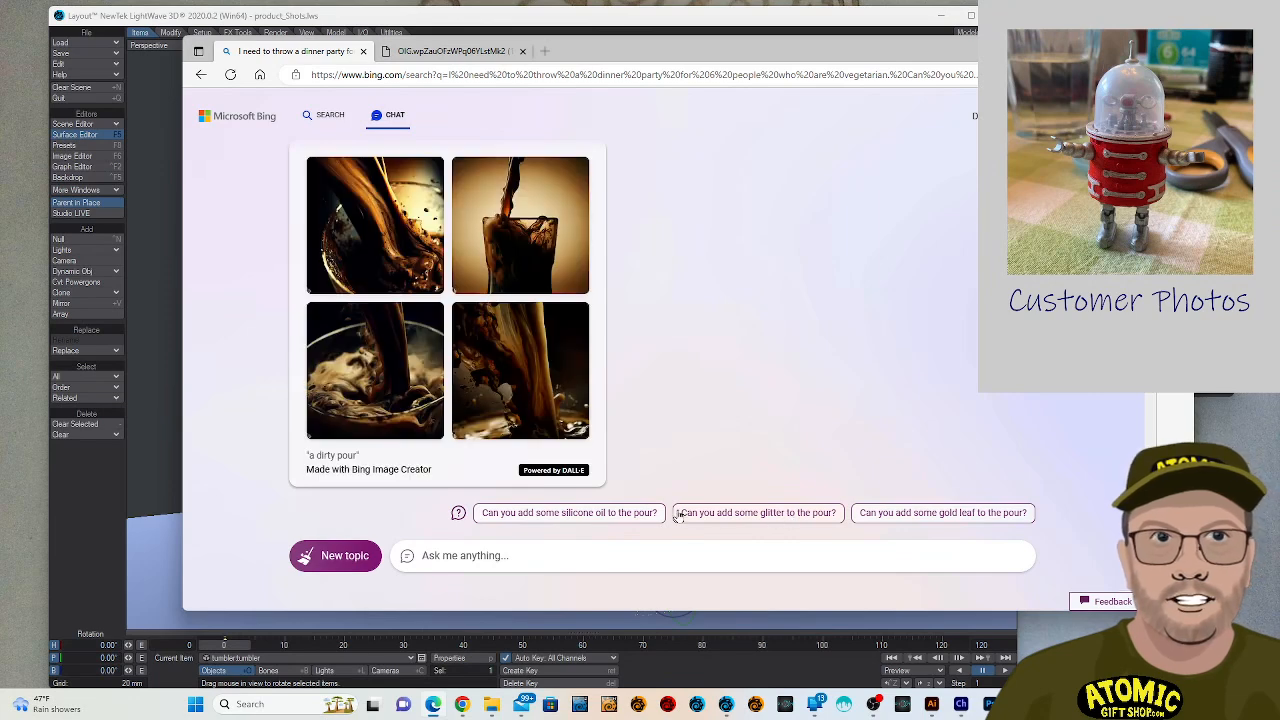
{"action": "left_click", "coordinate": [629, 513]}
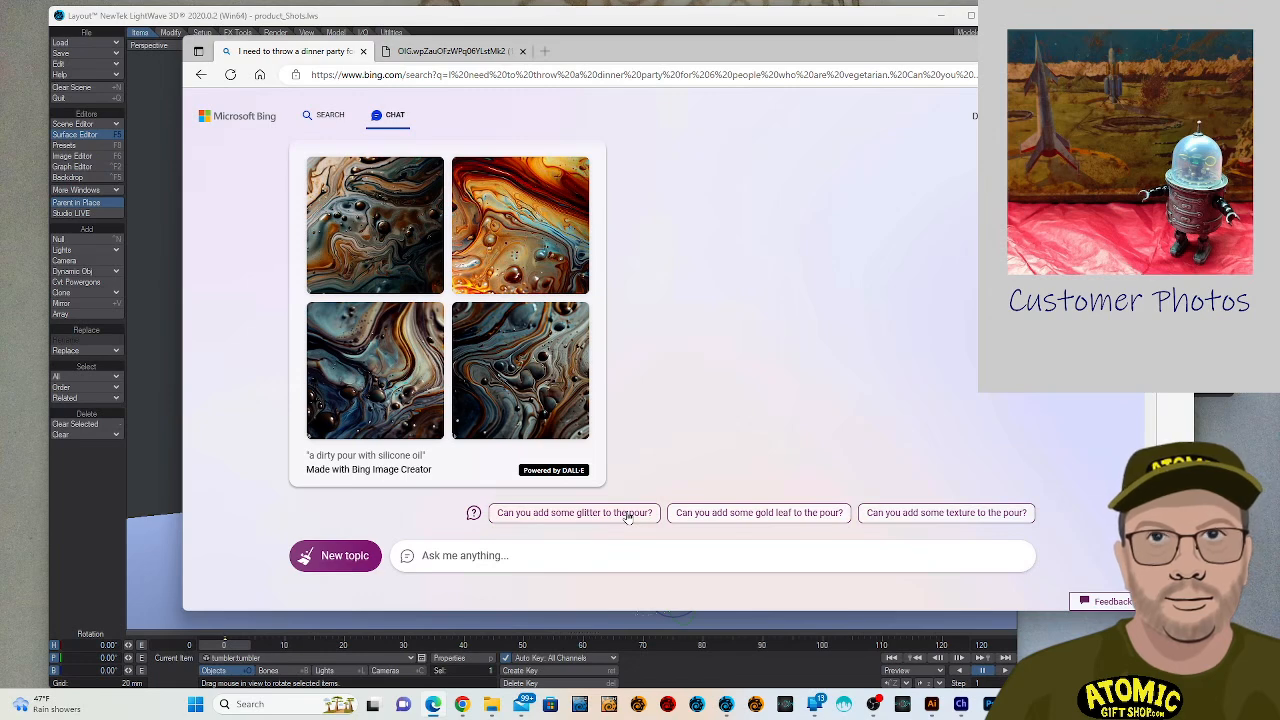
Ask the Bing chat "can you show me what this would look like on a flat surface?".
{"action": "left_click", "coordinate": [608, 565]}
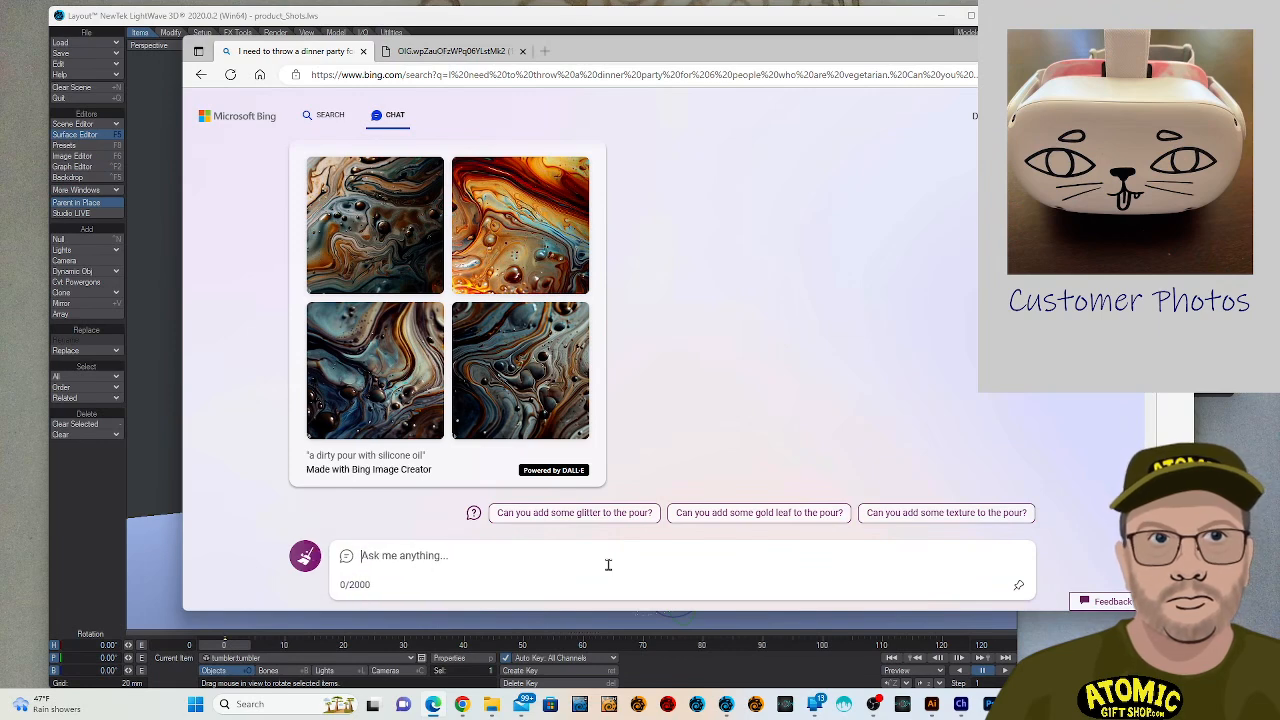
{"action": "type", "text": "can you "}
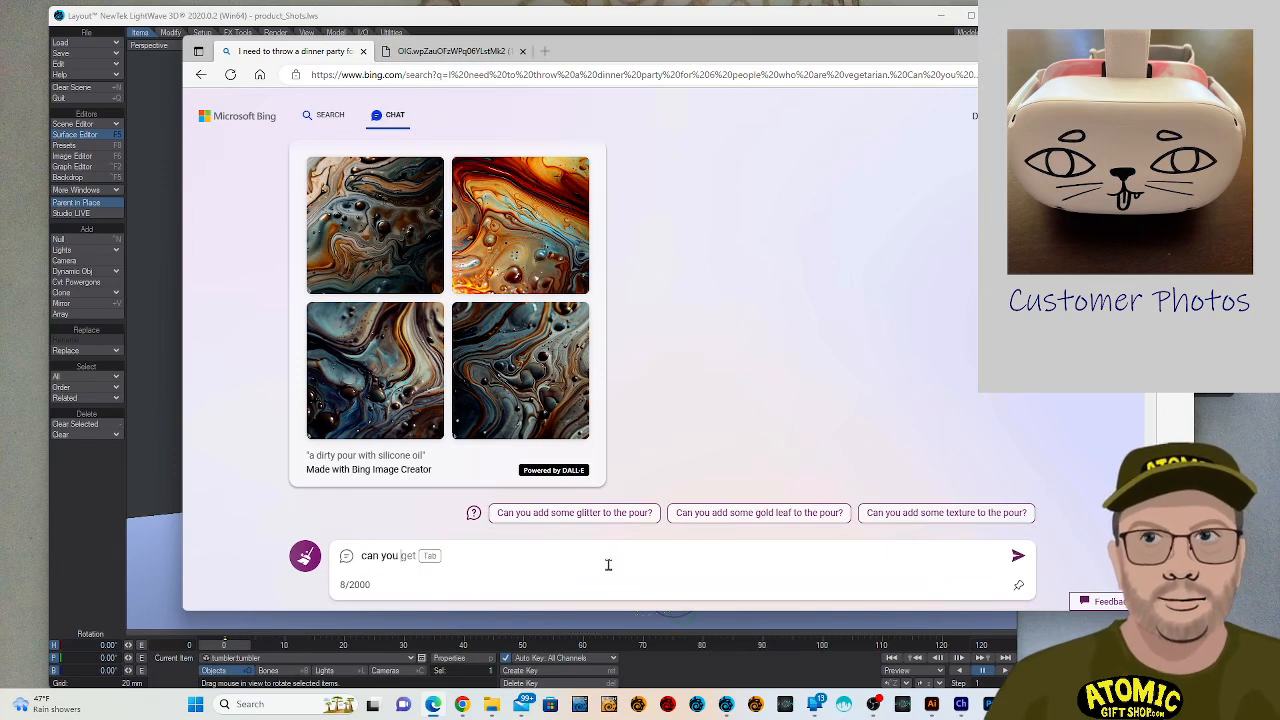
{"action": "type", "text": "show m"}
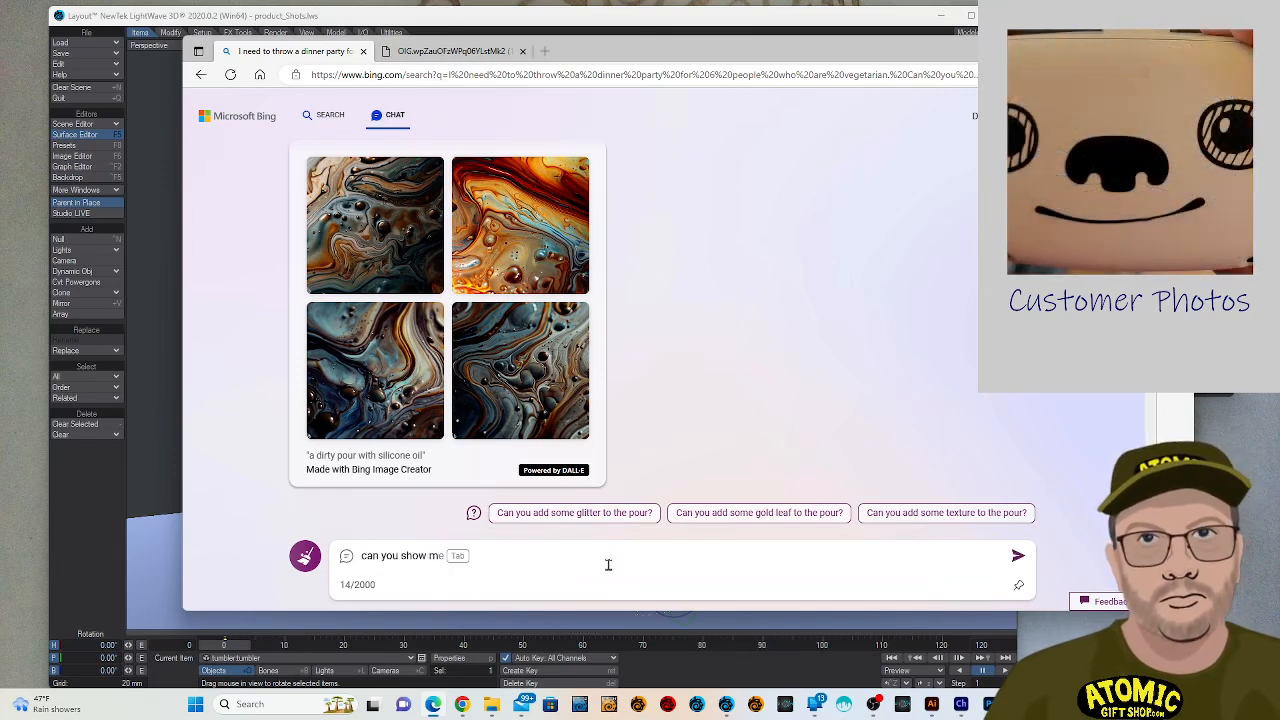
{"action": "type", "text": "e what this would look like"}
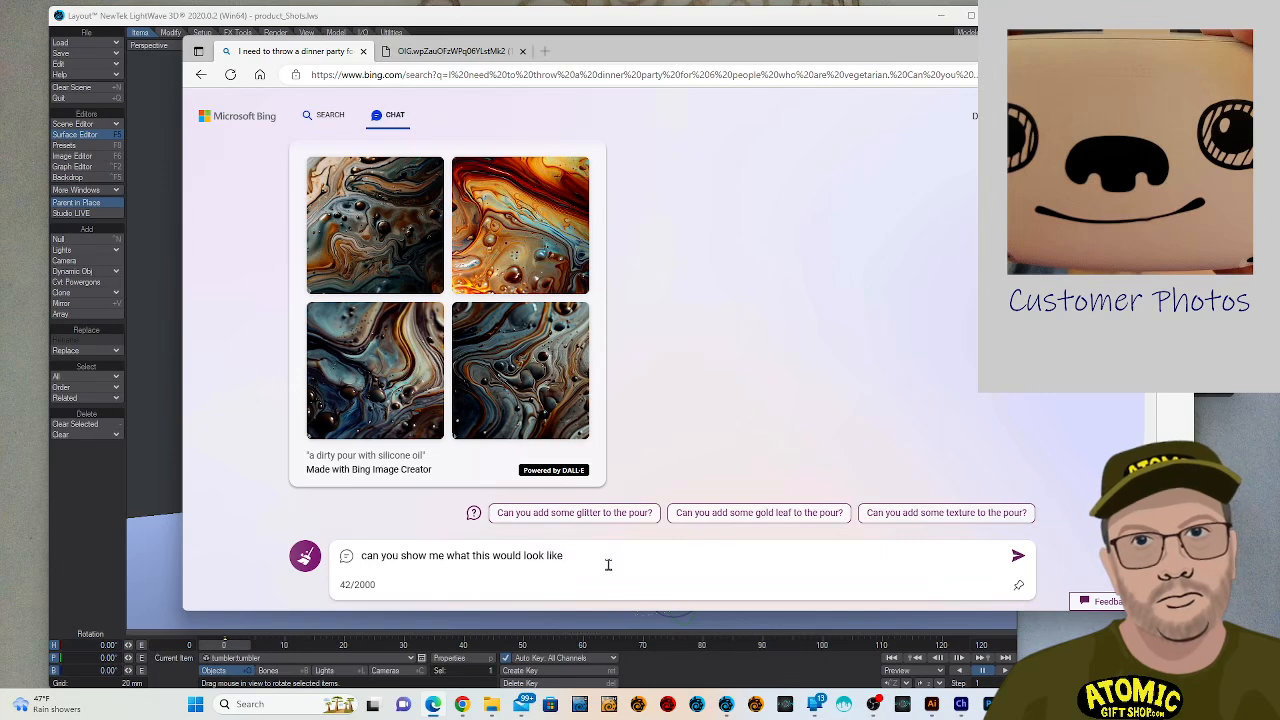
{"action": "type", "text": "a flat"}
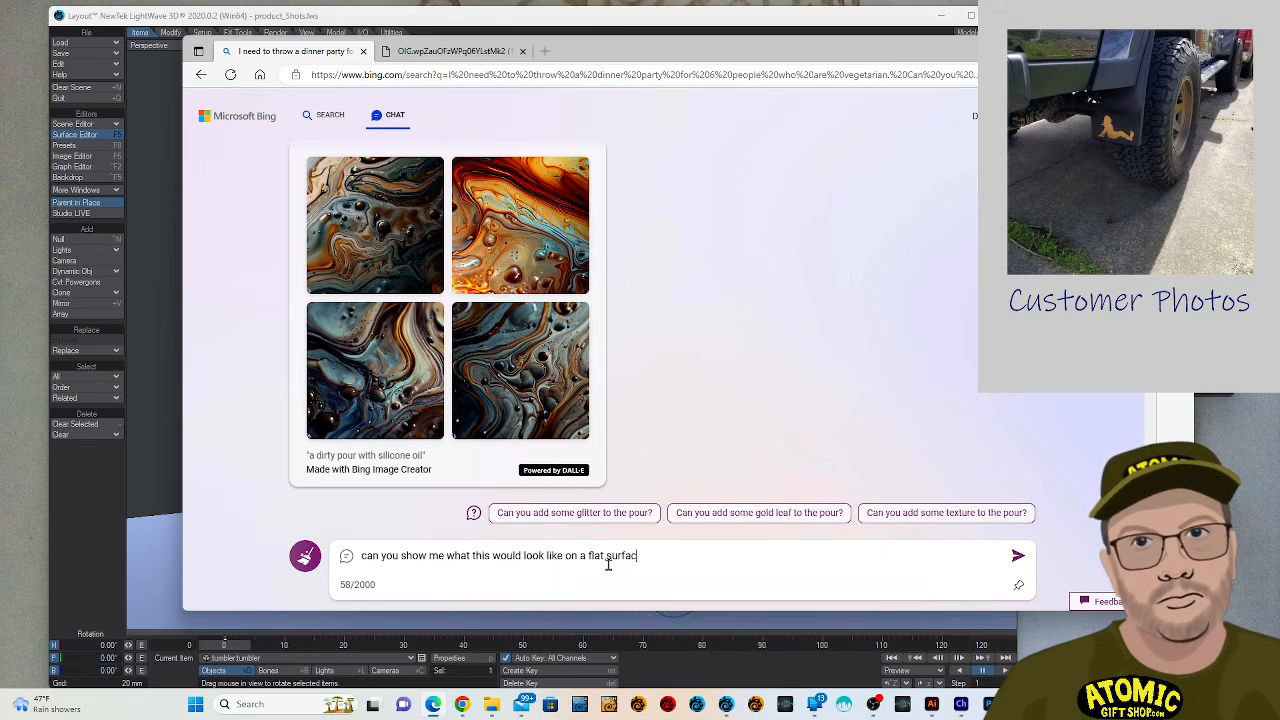
{"action": "type", "text": "surface?"}
{"action": "key", "text": "Return"}
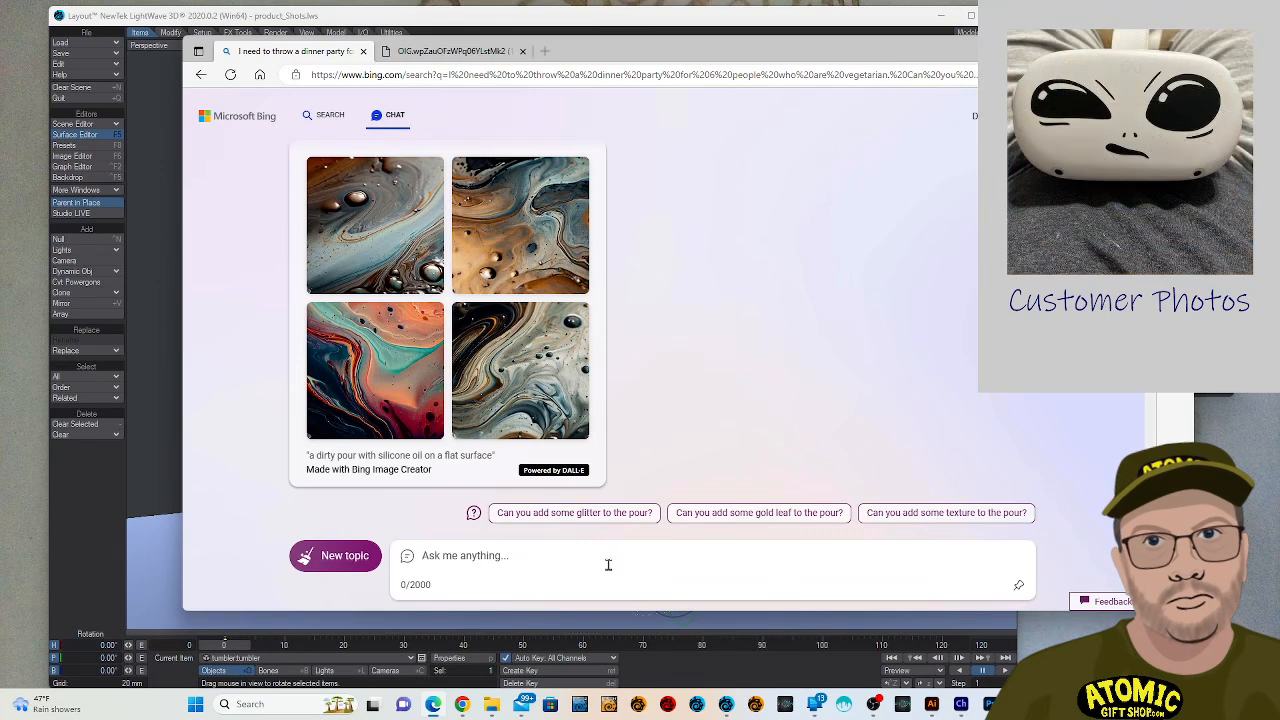
Request the suggested glitter for the pour and download the third generated image, the red, gold and teal swirl.
{"action": "left_click", "coordinate": [634, 514]}
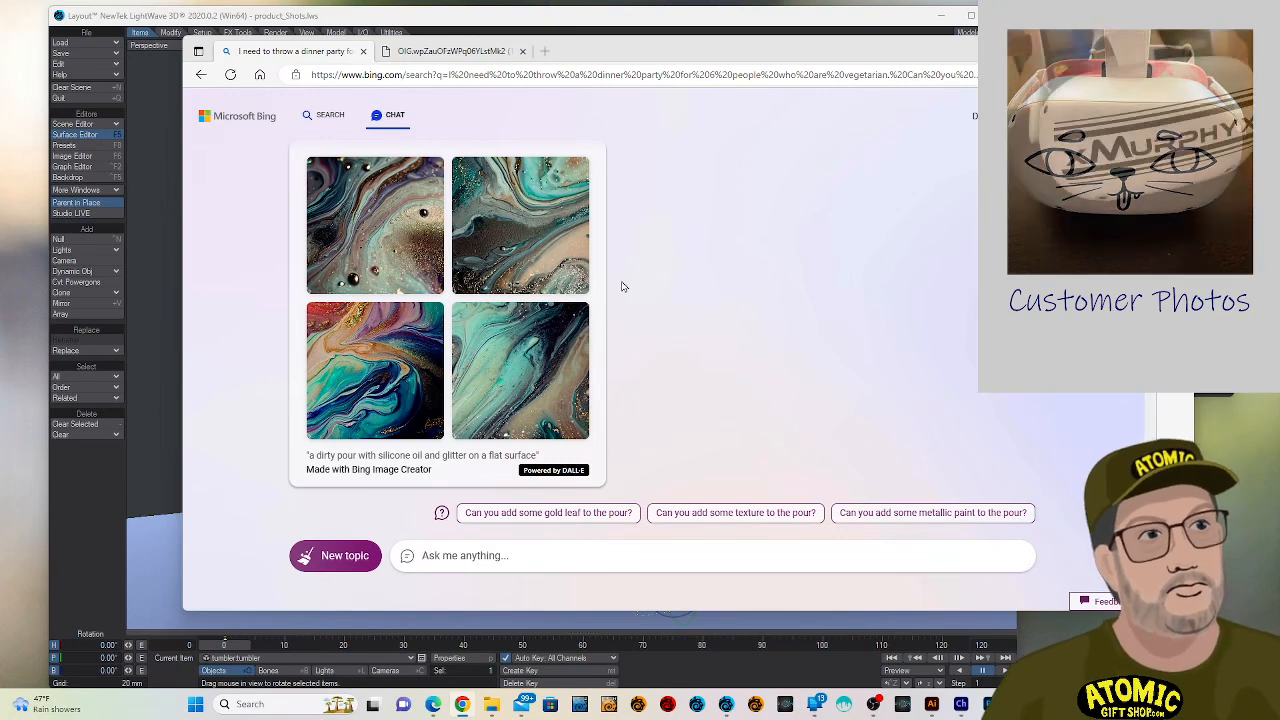
{"action": "left_click", "coordinate": [375, 357]}
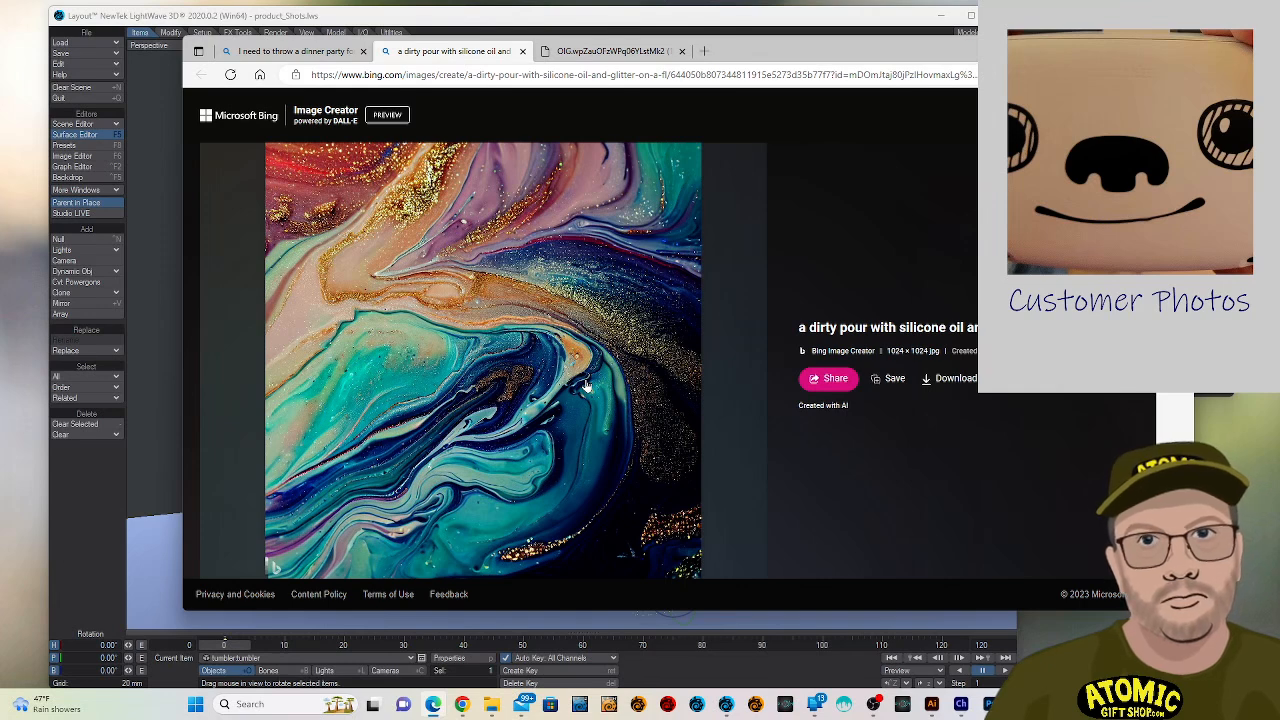
{"action": "left_click", "coordinate": [955, 379]}
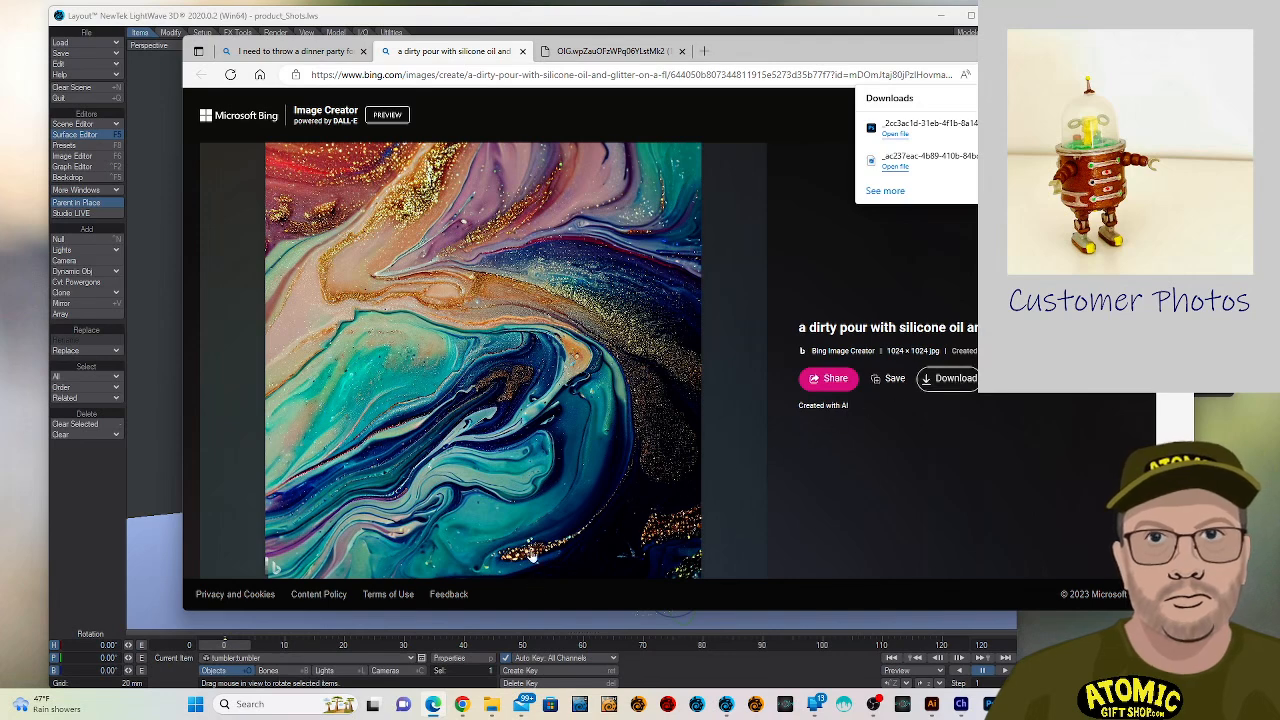
Return to the Bing chat conversation and ask "can you make image number 3 wider?".
{"action": "left_click", "coordinate": [300, 52]}
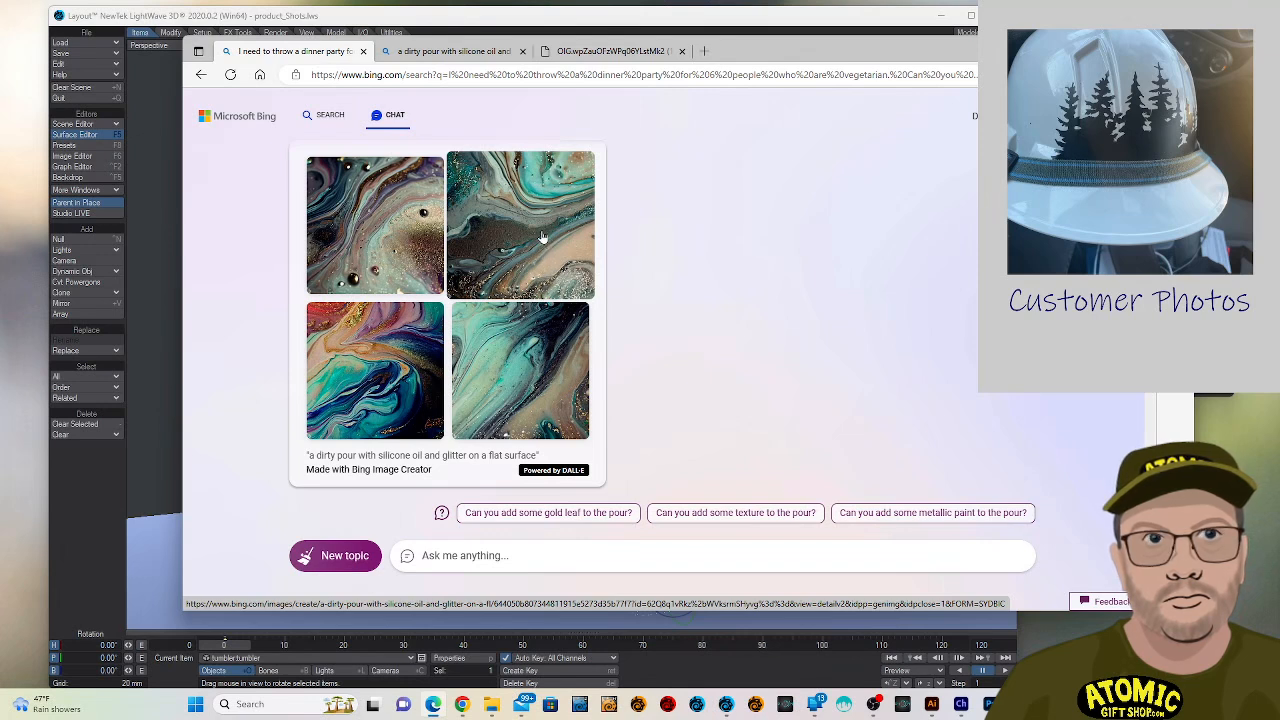
{"action": "left_click", "coordinate": [559, 559]}
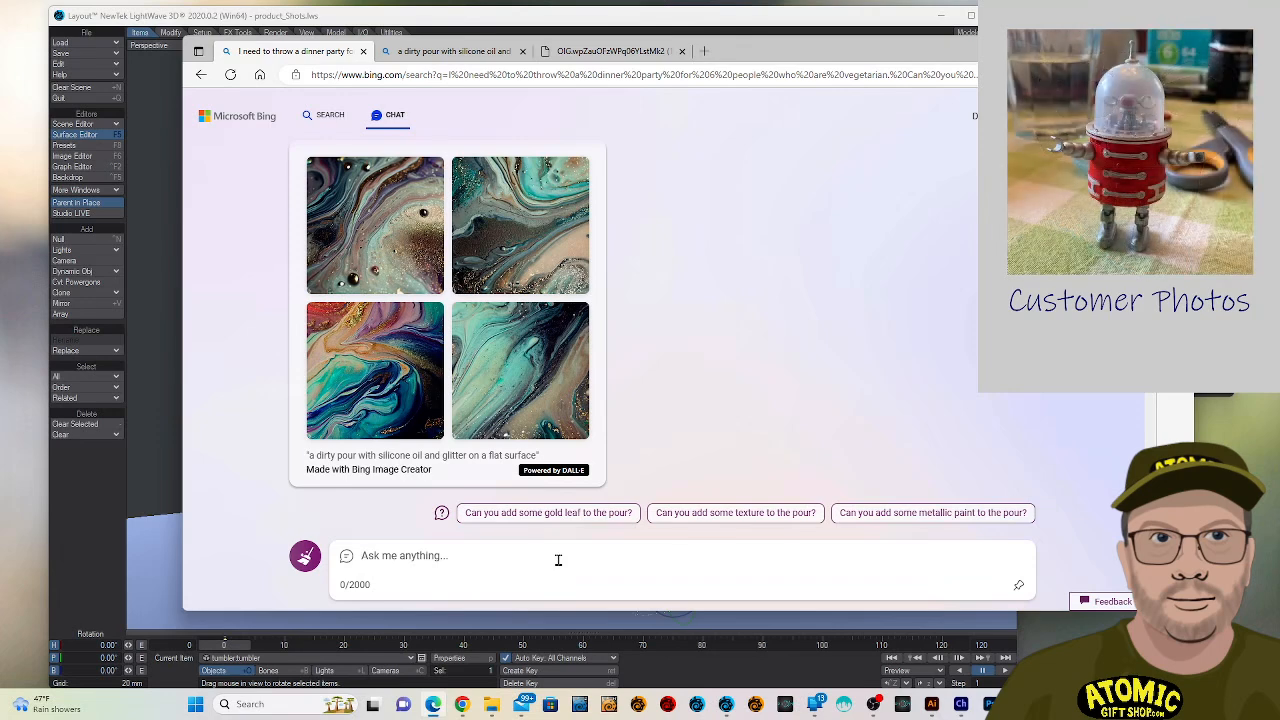
{"action": "type", "text": "can the"}
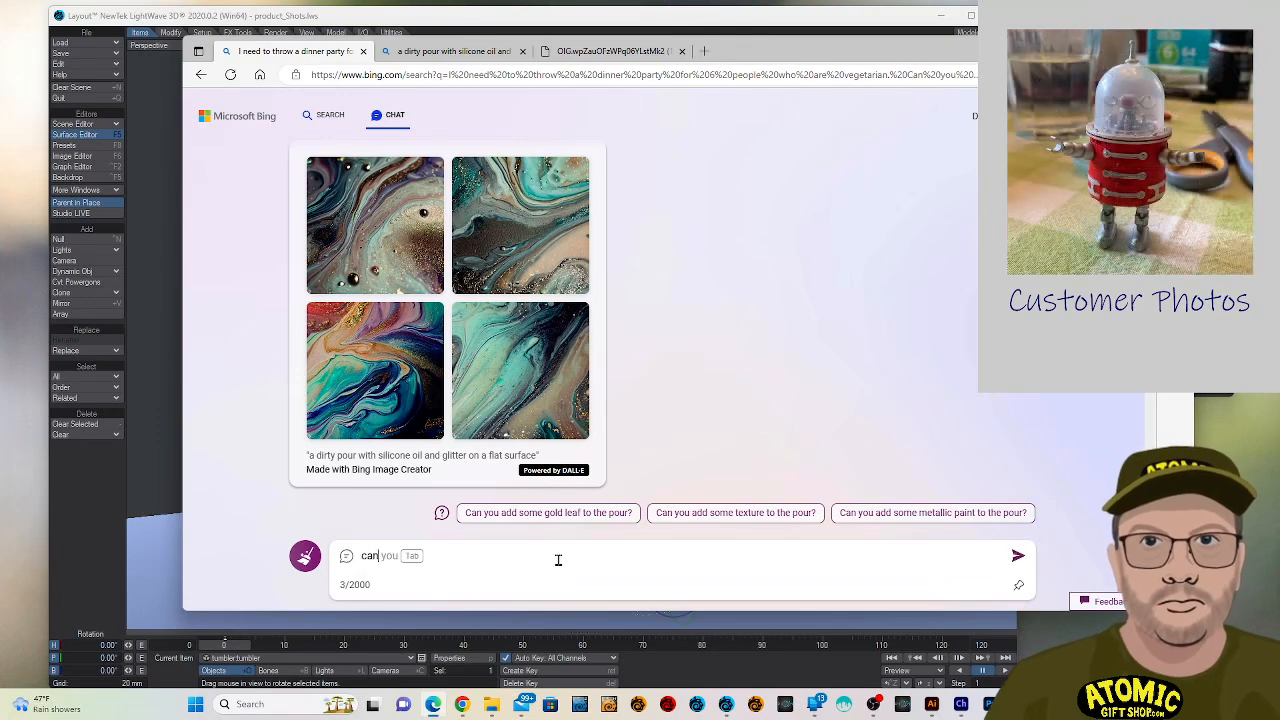
{"action": "key", "text": "BackSpace"}
{"action": "key", "text": "BackSpace"}
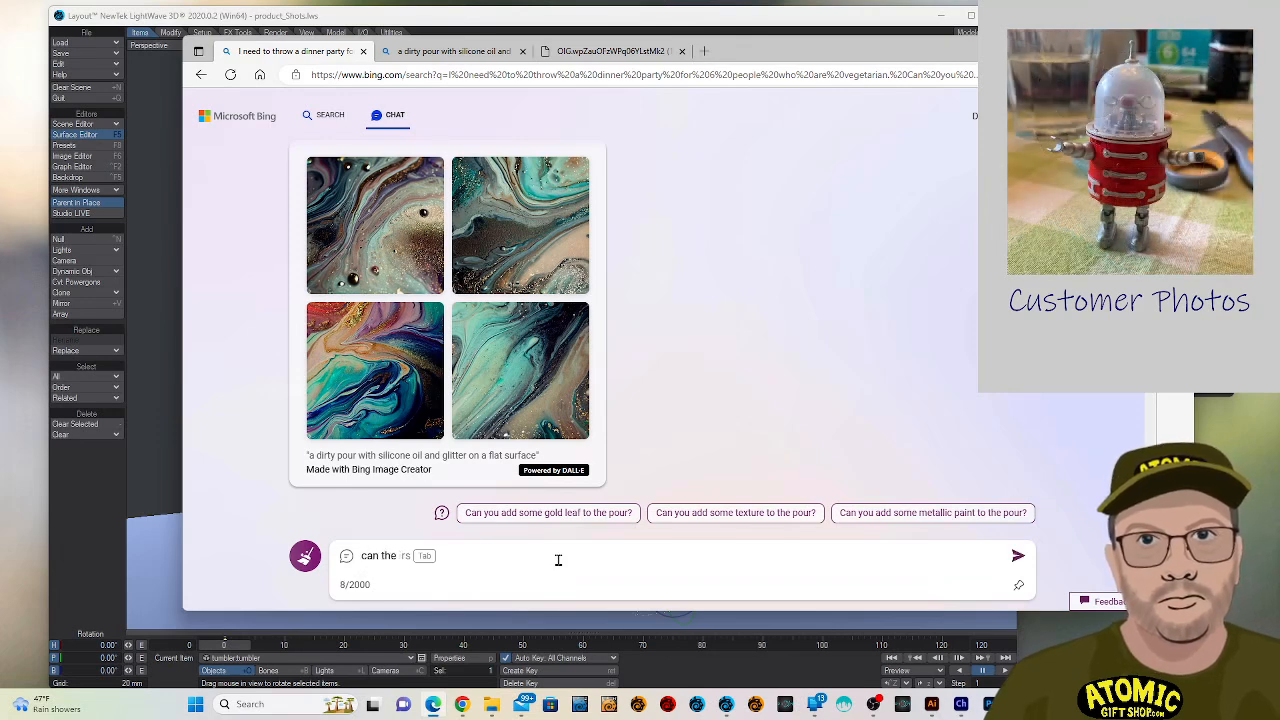
{"action": "key", "text": "BackSpace"}
{"action": "type", "text": "you mak"}
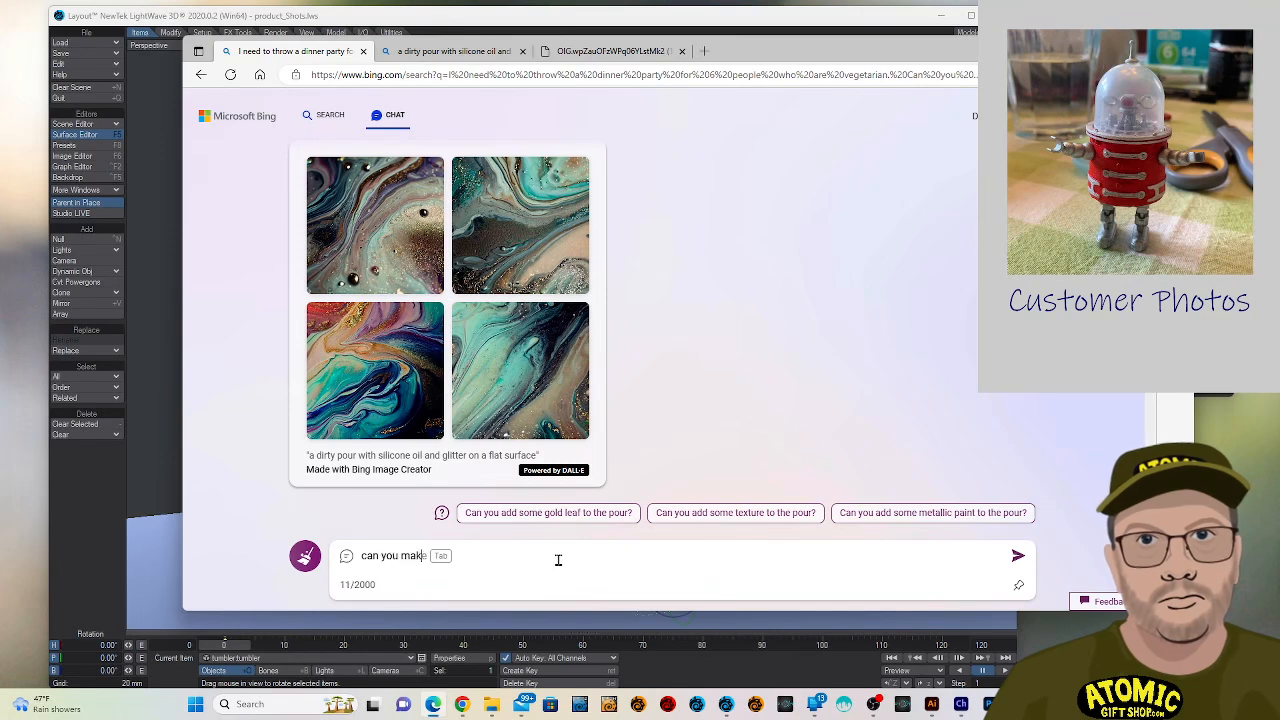
{"action": "type", "text": "e the imag"}
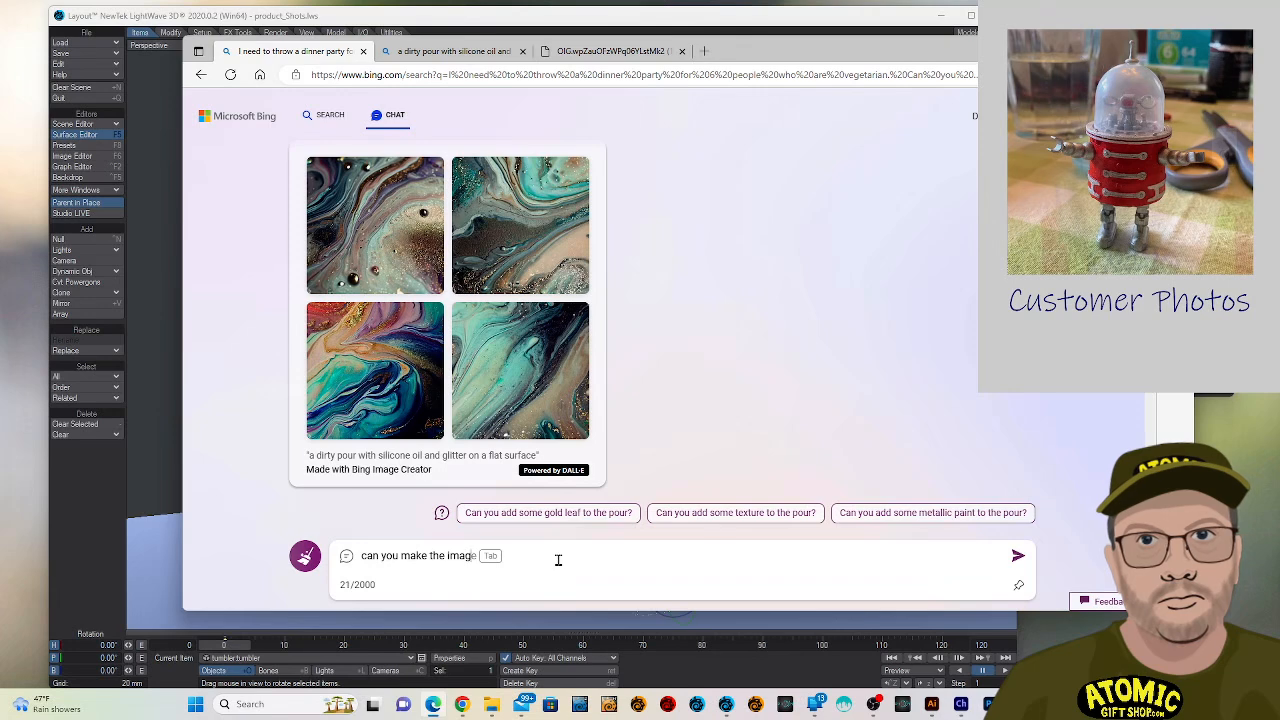
{"action": "type", "text": "e wider?"}
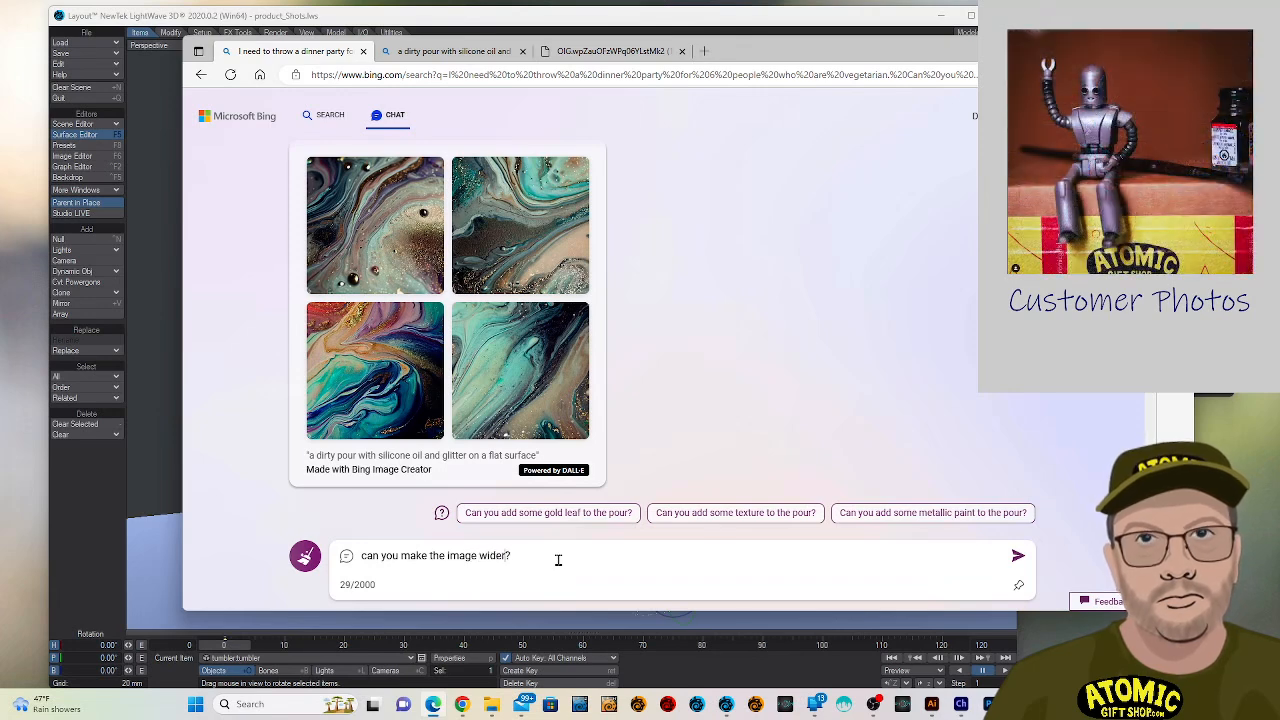
{"action": "key", "text": "BackSpace"}
{"action": "key", "text": "BackSpace"}
{"action": "key", "text": "BackSpace"}
{"action": "key", "text": "BackSpace"}
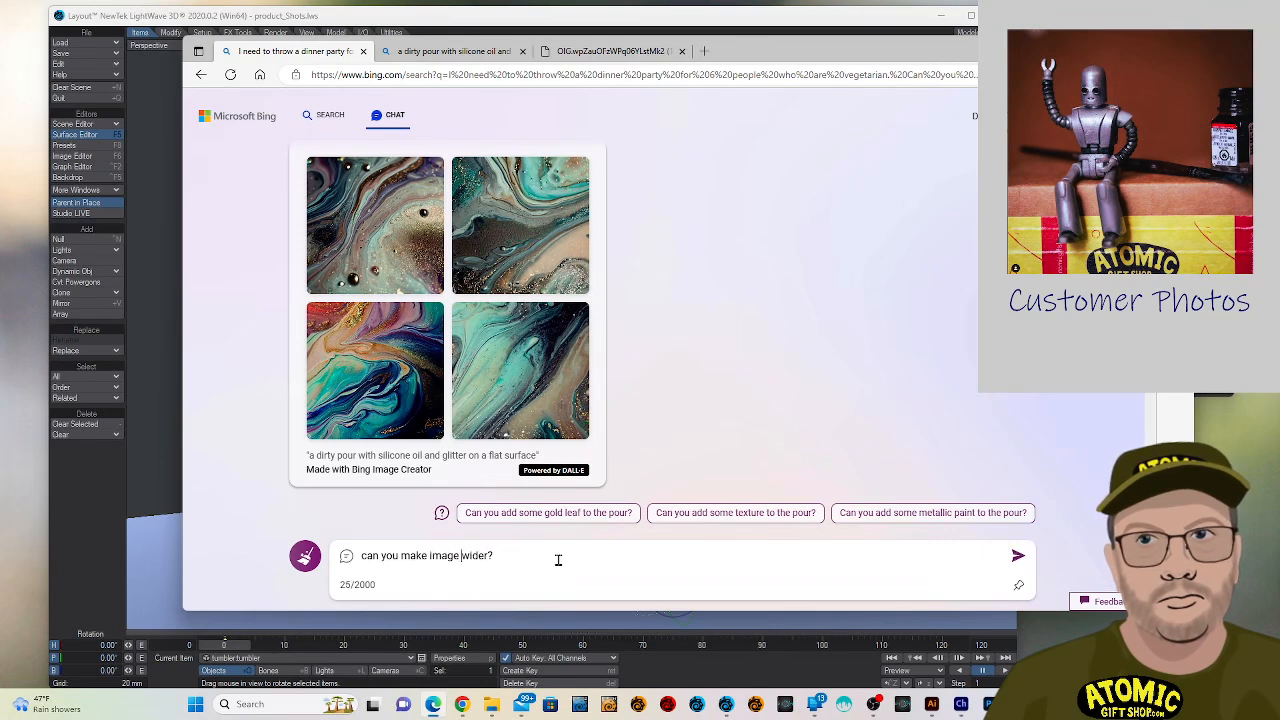
{"action": "type", "text": "number "}
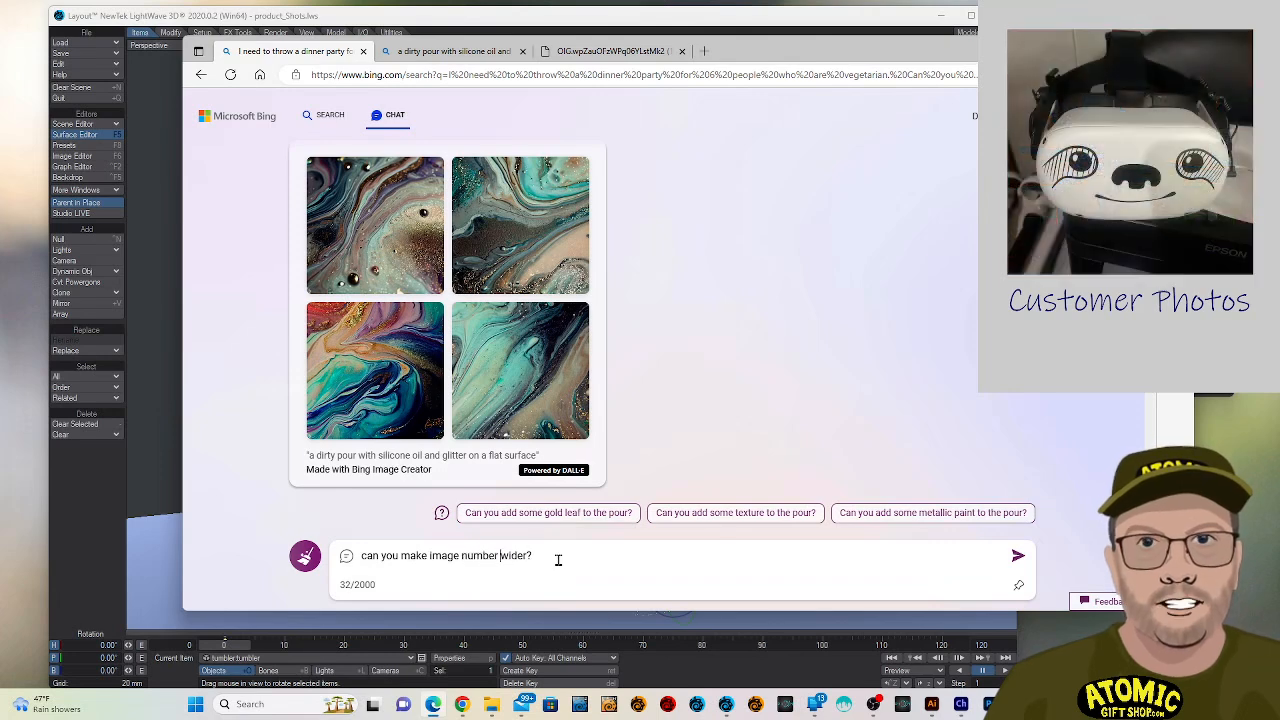
{"action": "type", "text": "3"}
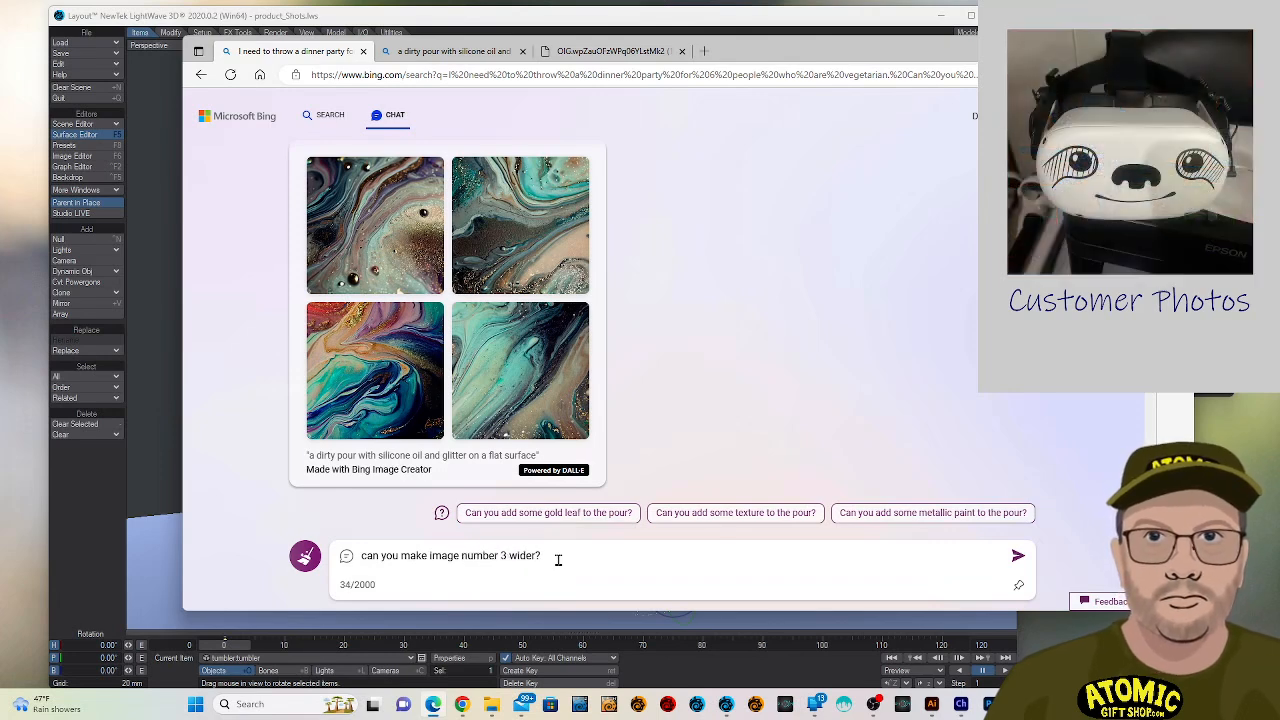
{"action": "key", "text": "Return"}
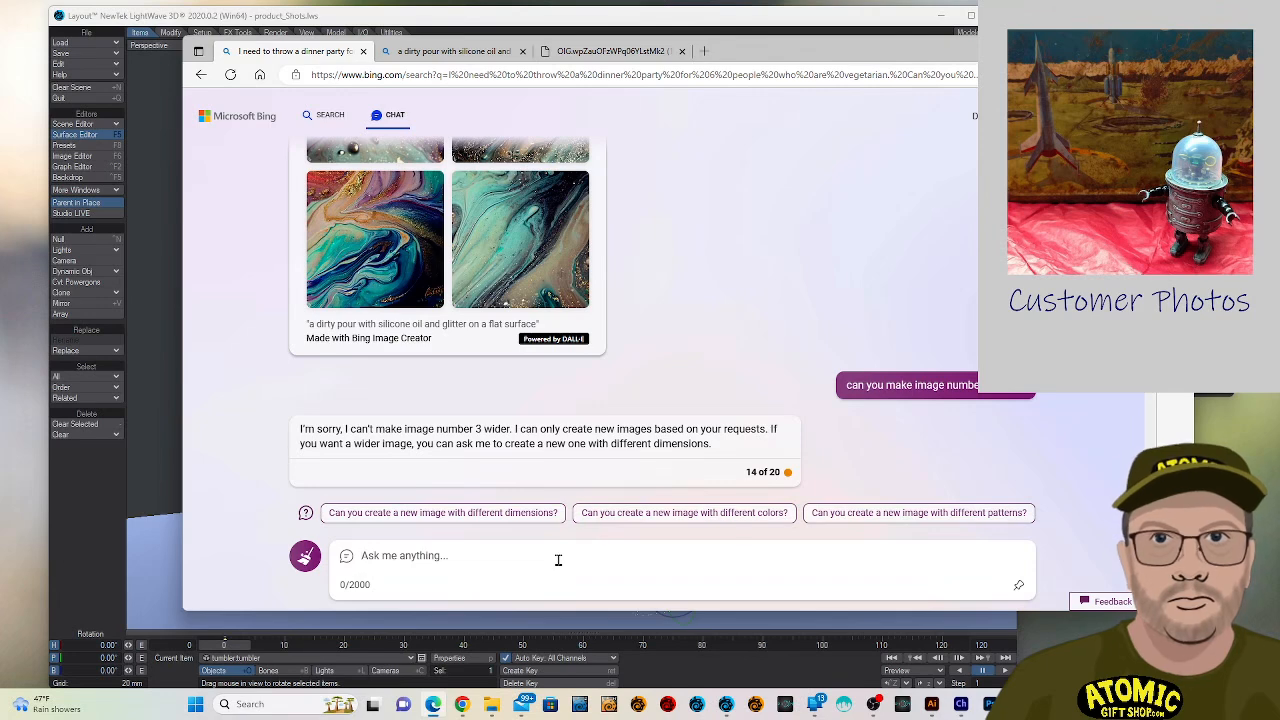
Request the suggested new image with different dimensions and specify 9.5:8.5 as its proportions.
{"action": "left_click", "coordinate": [551, 513]}
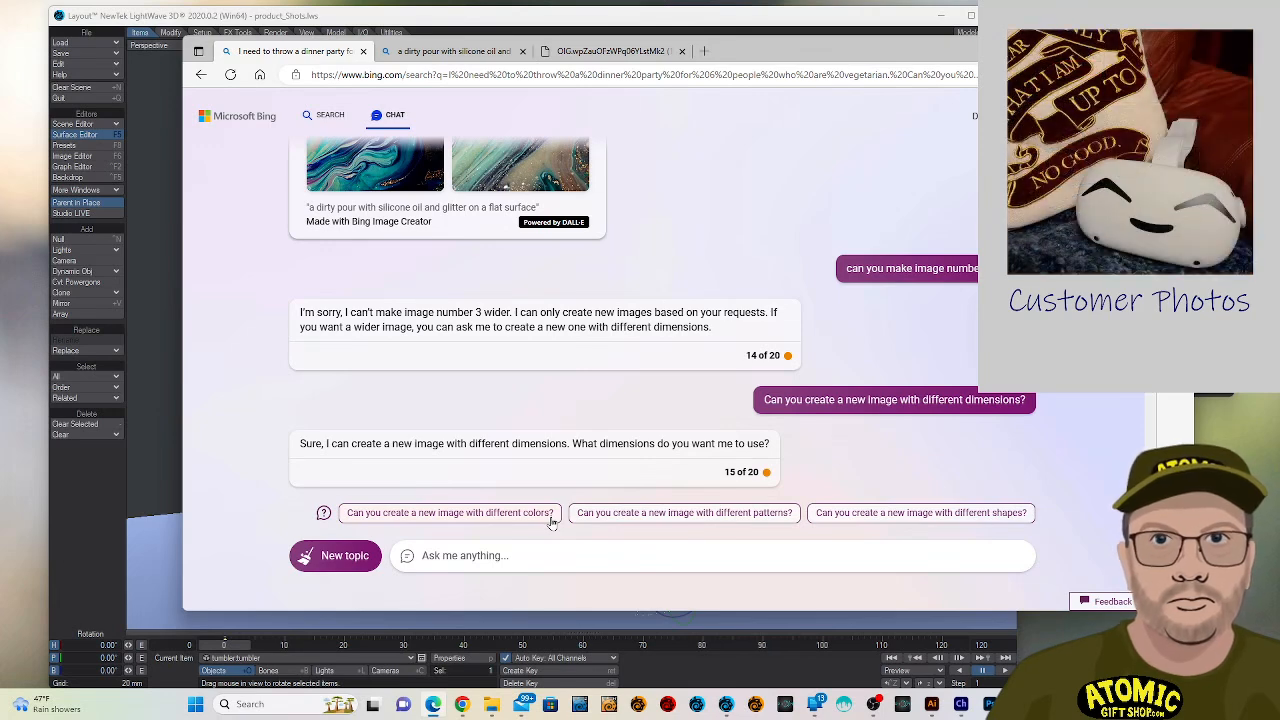
{"action": "left_click", "coordinate": [568, 558]}
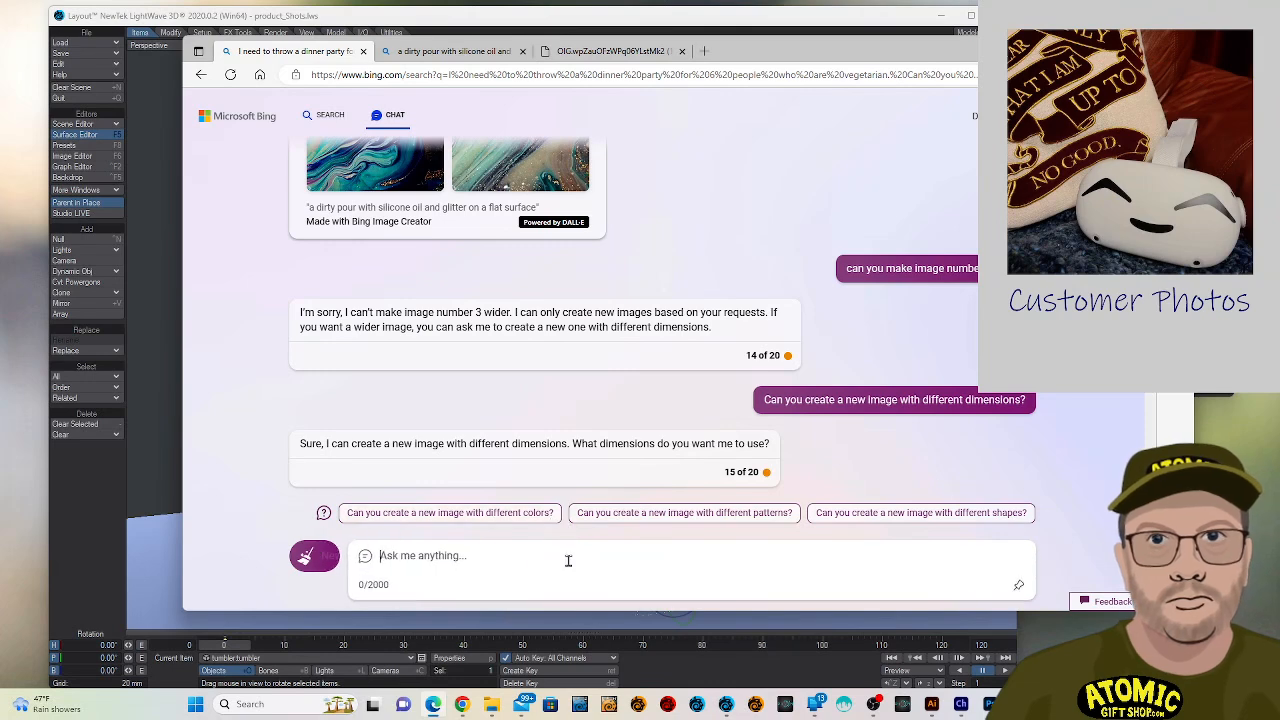
{"action": "type", "text": "8."}
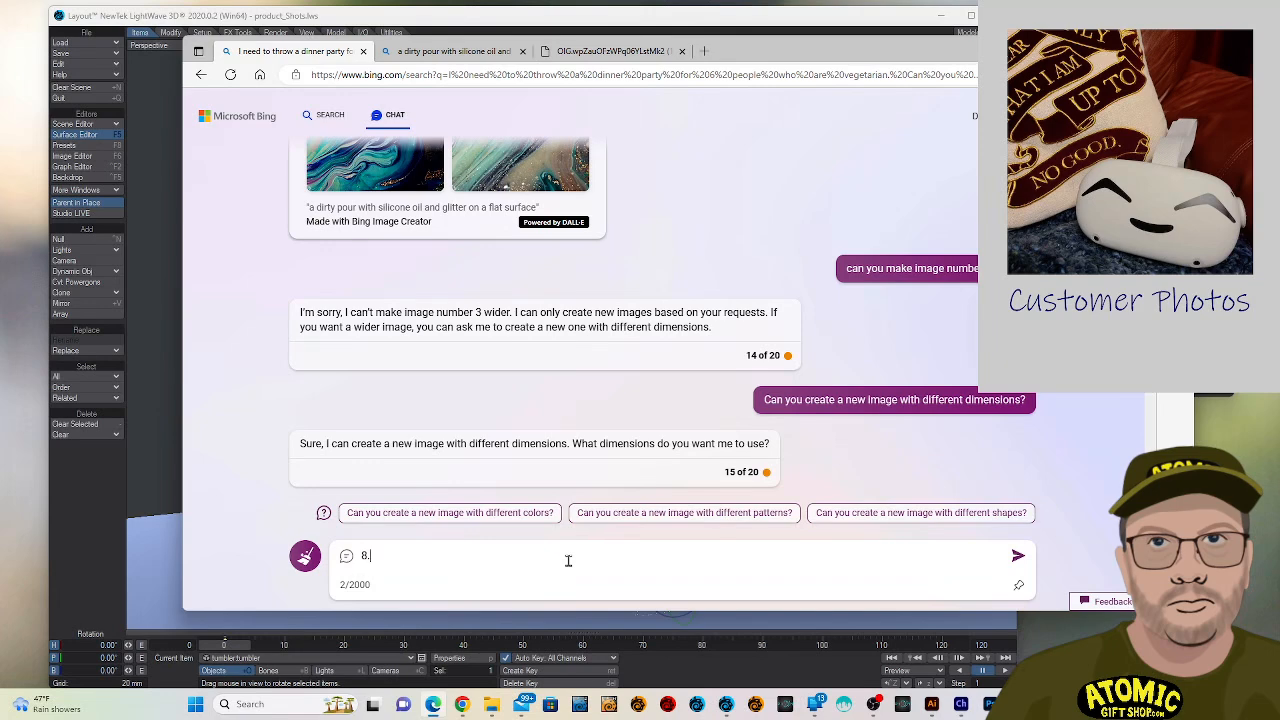
{"action": "type", "text": "5:"}
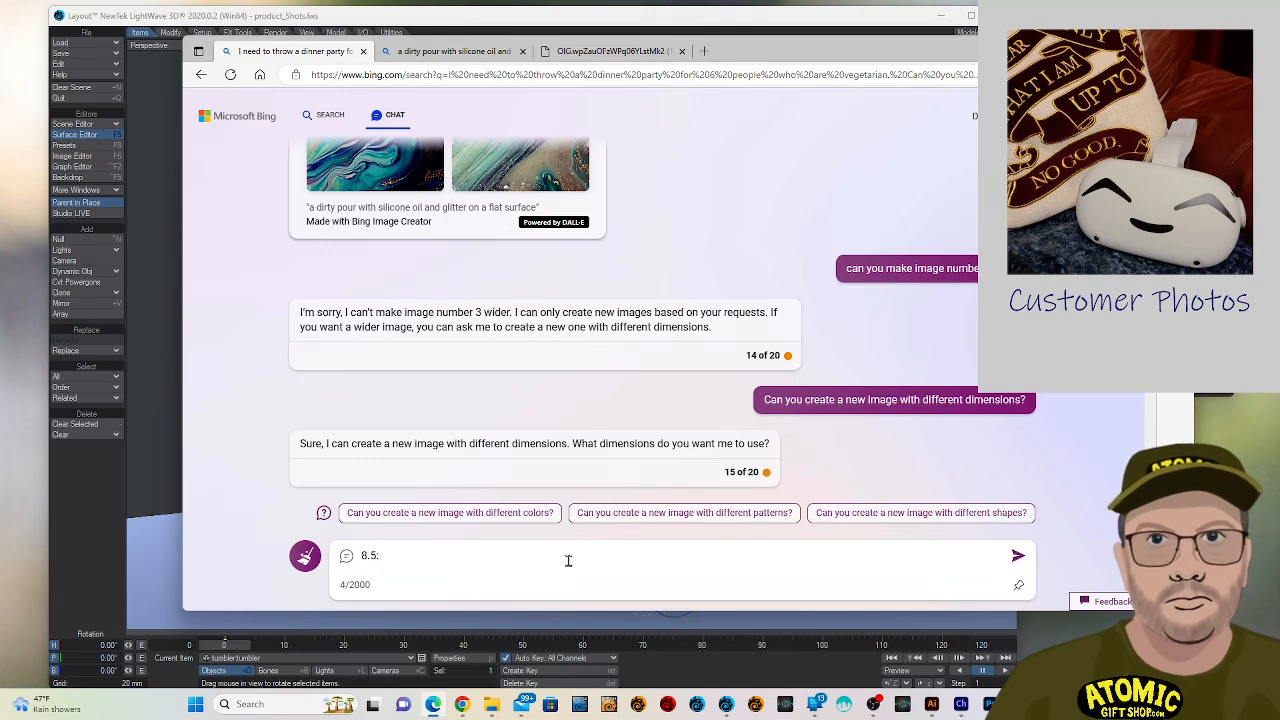
{"action": "type", "text": "9.5"}
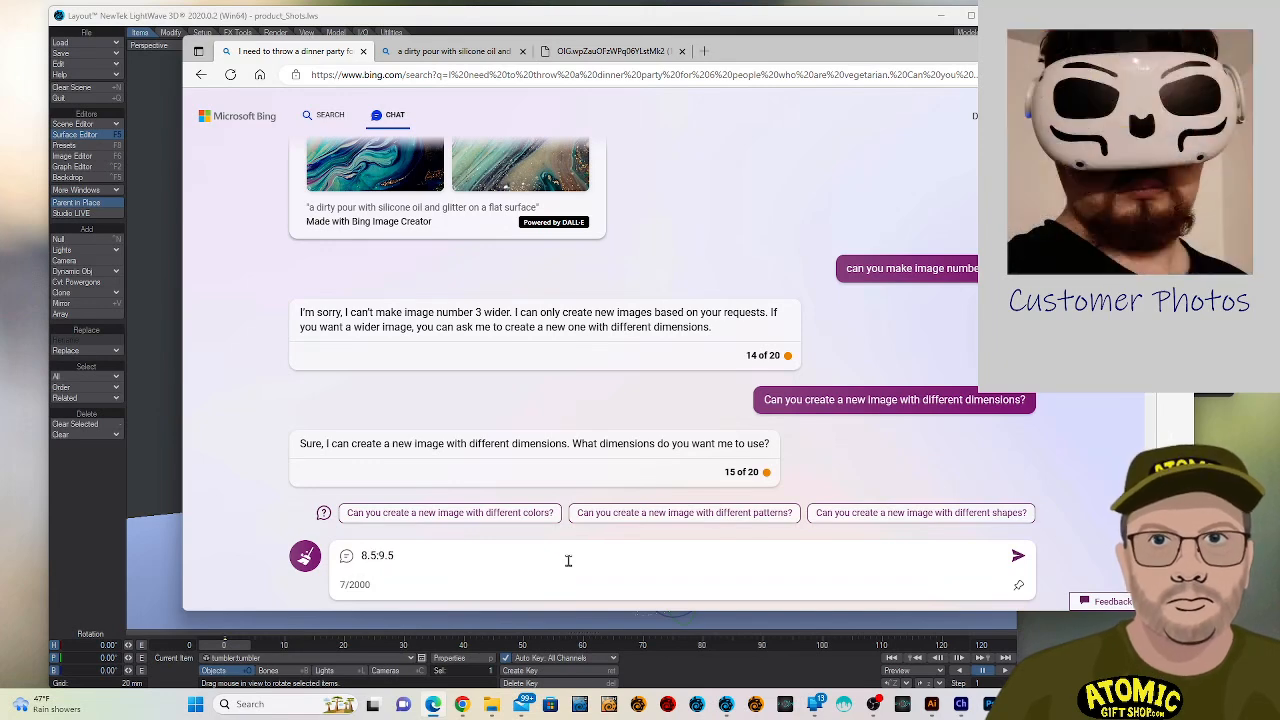
{"action": "key", "text": "Left"}
{"action": "key", "text": "Left"}
{"action": "key", "text": "Left"}
{"action": "key", "text": "BackSpace"}
{"action": "key", "text": "BackSpace"}
{"action": "key", "text": "BackSpace"}
{"action": "key", "text": "BackSpace"}
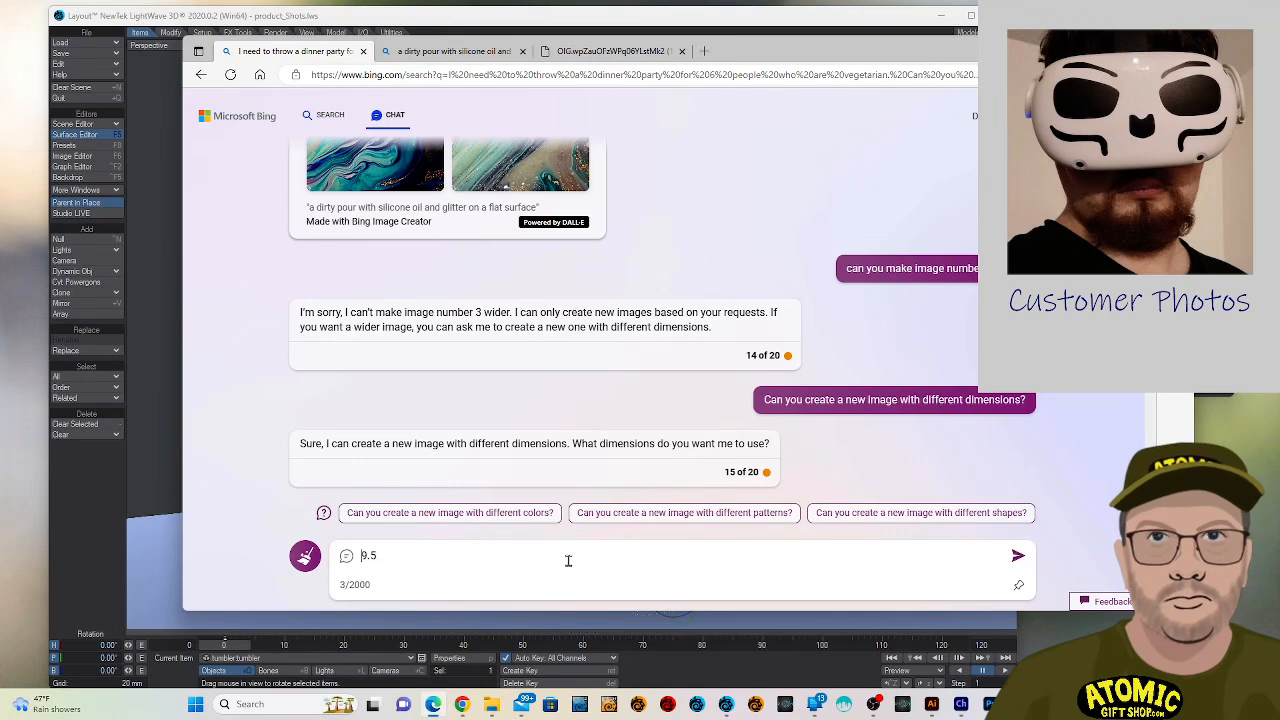
{"action": "key", "text": "End"}
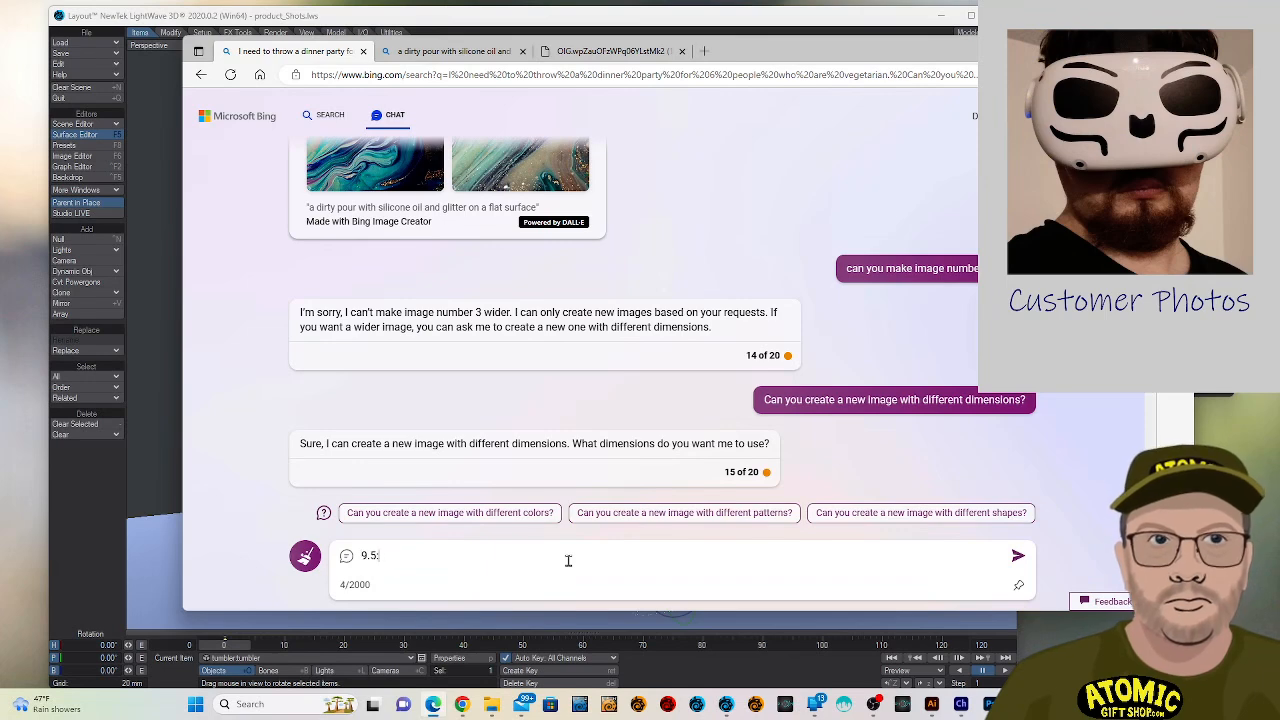
{"action": "type", "text": ":8.5"}
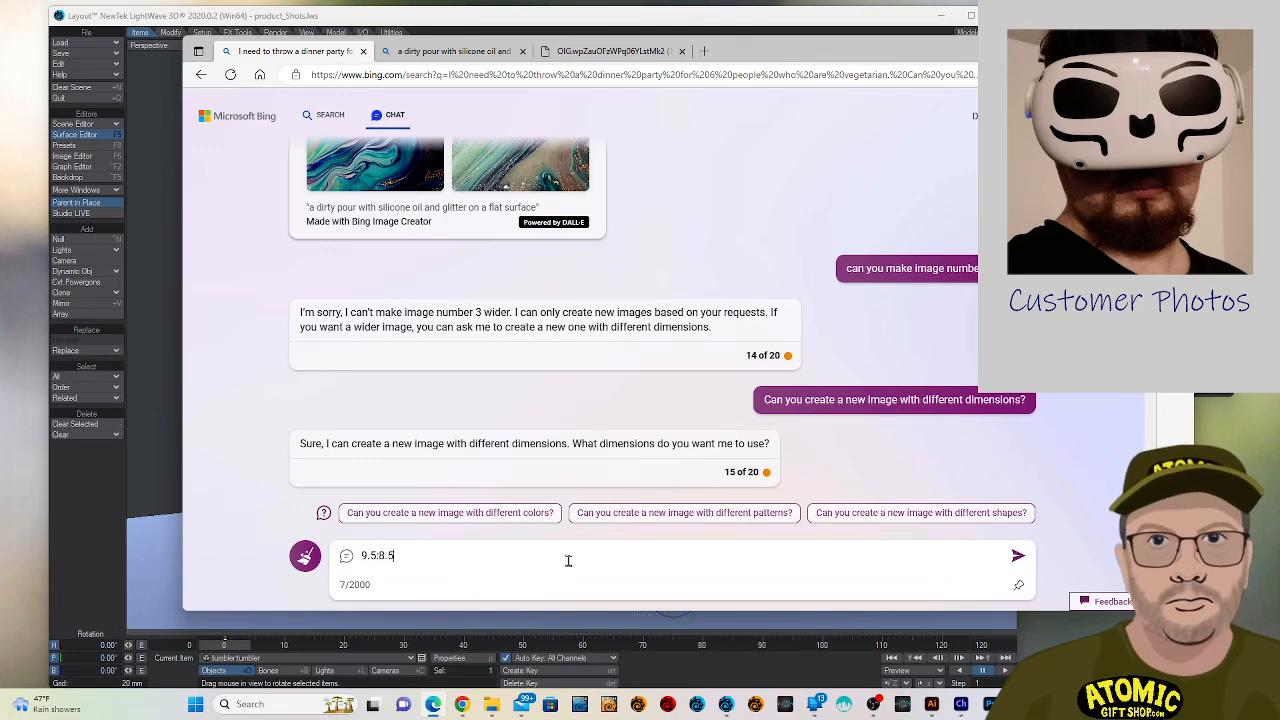
{"action": "key", "text": "Return"}
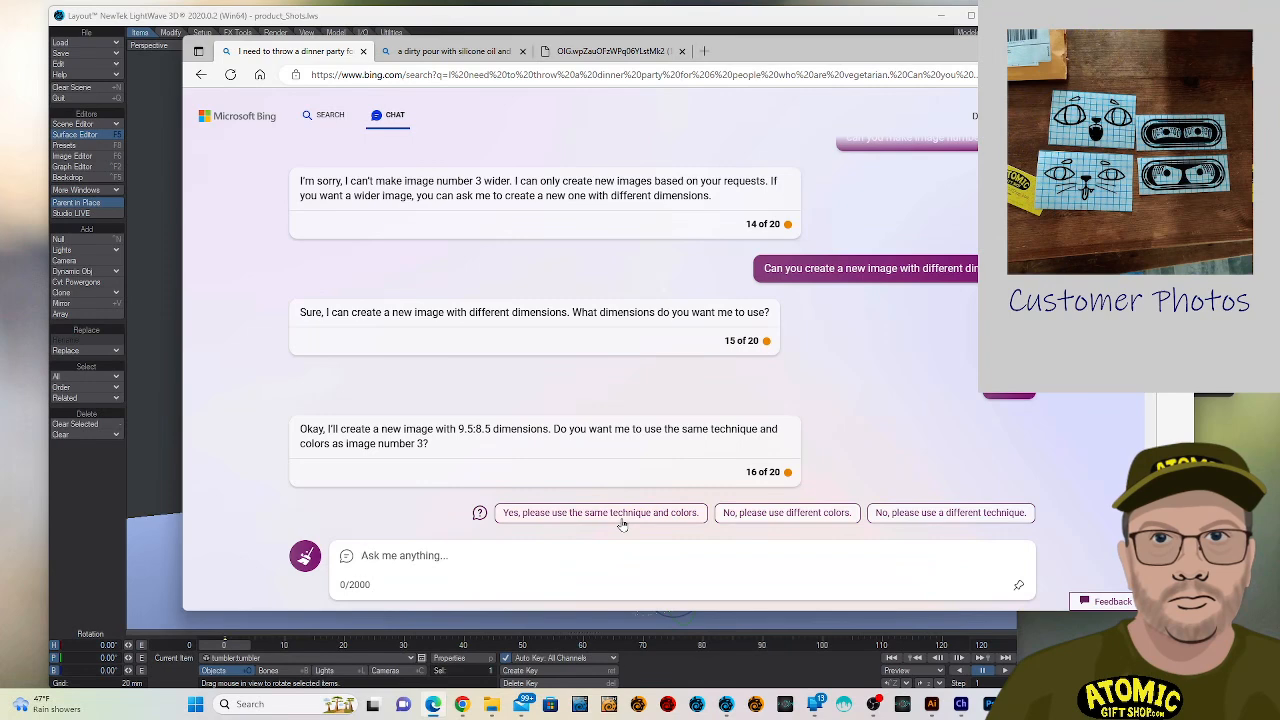
Choose different colors for the new image, ask for shades of blue and green, and review the chat's reply.
{"action": "left_click", "coordinate": [760, 518]}
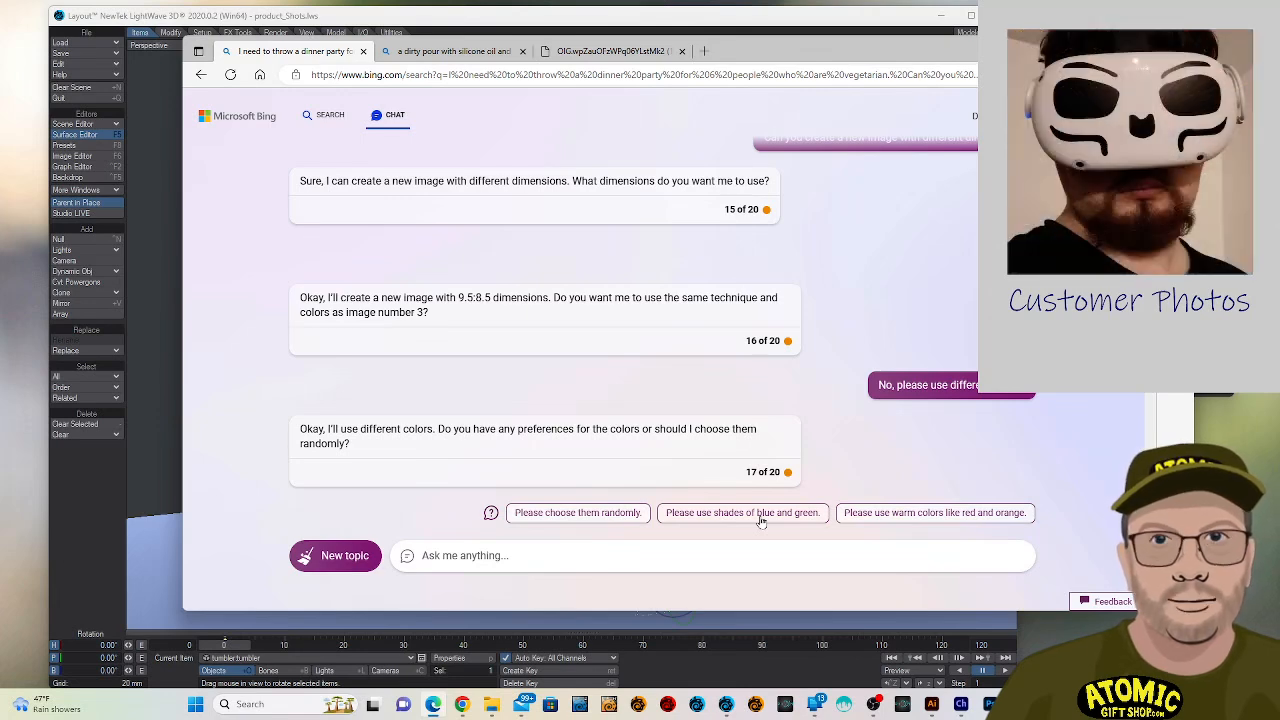
{"action": "left_click", "coordinate": [761, 513]}
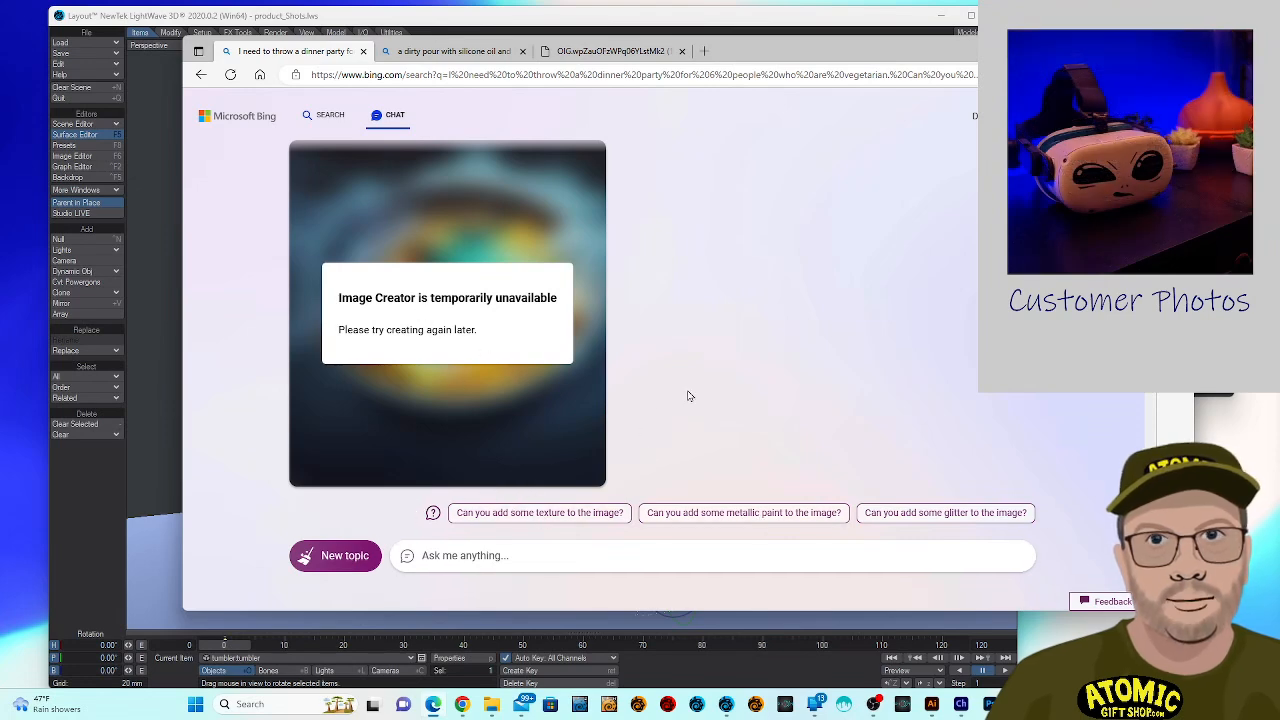
{"action": "scroll", "coordinate": [686, 394], "scroll_direction": "up", "scroll_amount": 5}
{"action": "scroll", "coordinate": [684, 398], "scroll_direction": "down", "scroll_amount": 3}
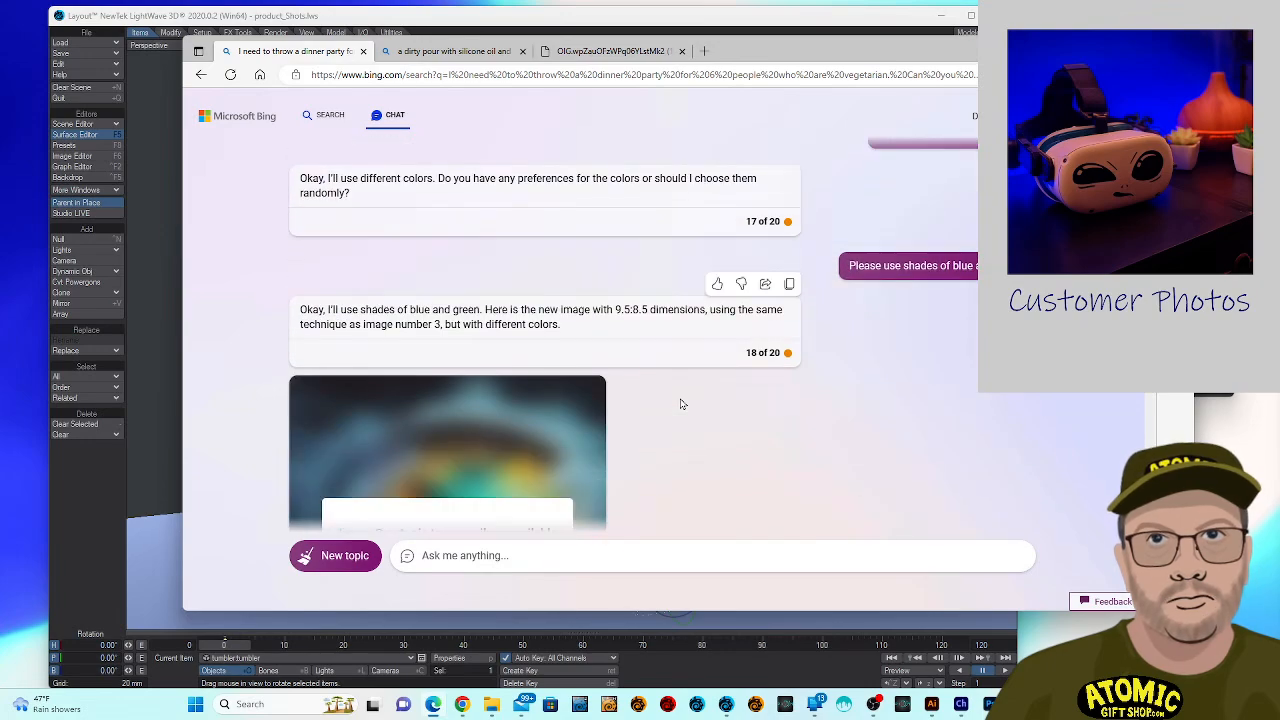
{"action": "scroll", "coordinate": [681, 401], "scroll_direction": "down", "scroll_amount": 5}
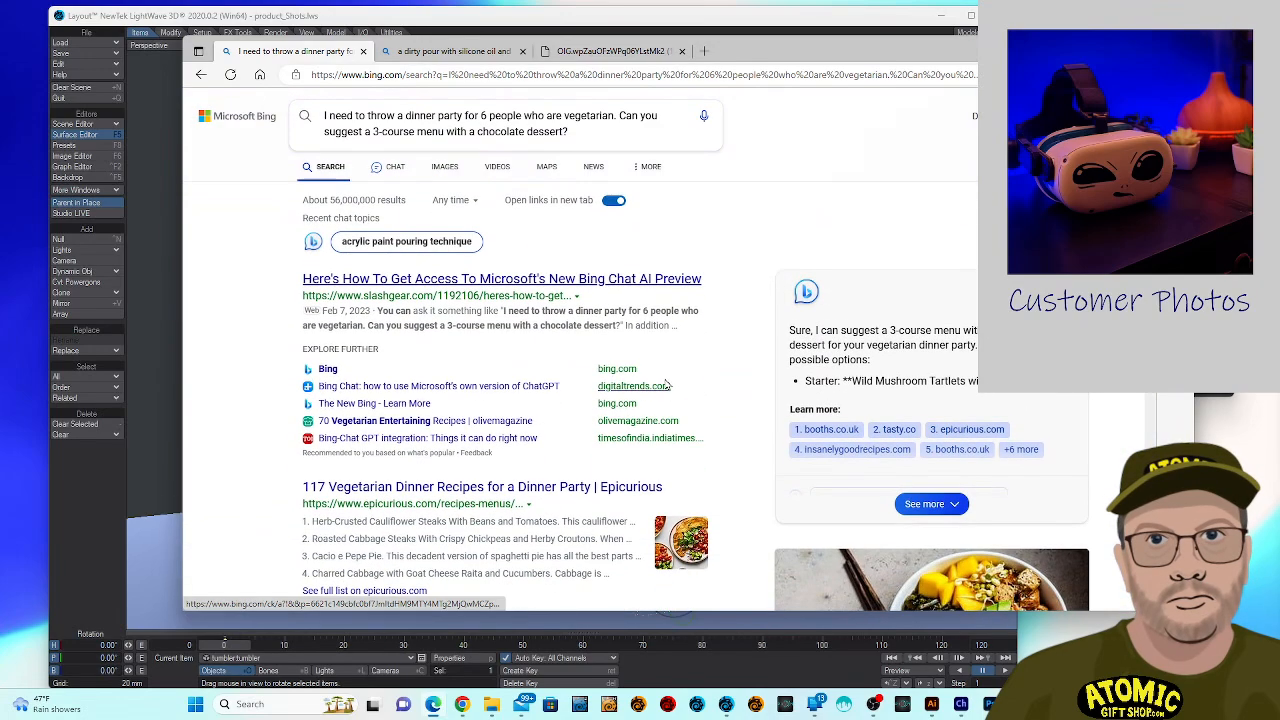
{"action": "scroll", "coordinate": [667, 385], "scroll_direction": "up", "scroll_amount": 3}
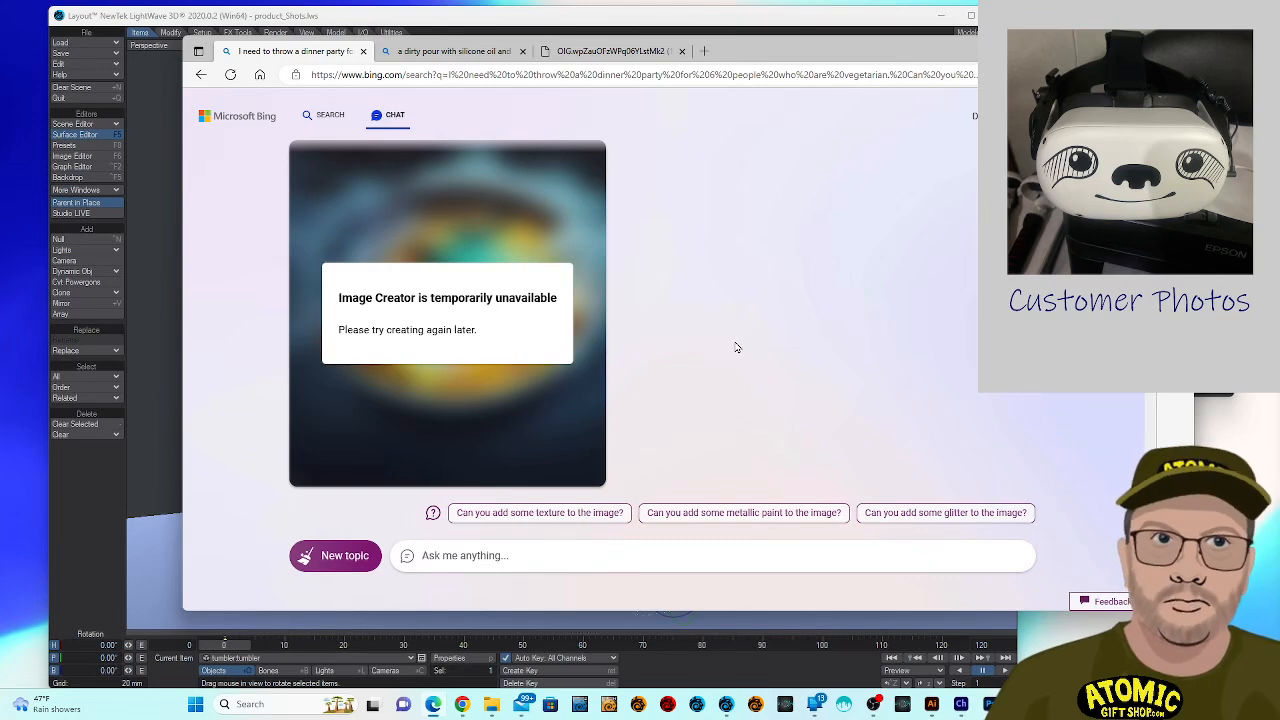
Switch back to LightWave Layout and examine the textured tumbler in the Perspective view.
{"action": "left_click", "coordinate": [583, 16]}
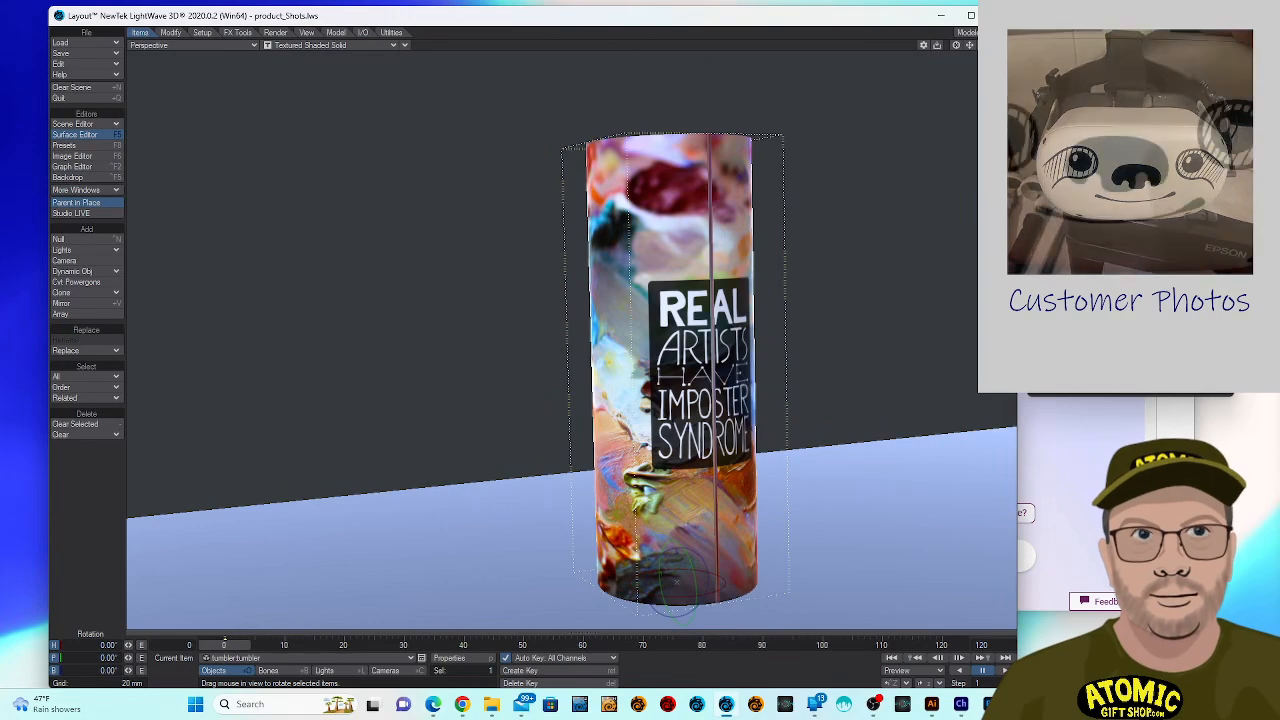
{"action": "mouse_move", "coordinate": [983, 45]}
{"action": "left_mouse_down"}
{"action": "mouse_move", "coordinate": [1040, 48]}
{"action": "mouse_move", "coordinate": [990, 47]}
{"action": "mouse_move", "coordinate": [1006, 47]}
{"action": "left_mouse_up"}
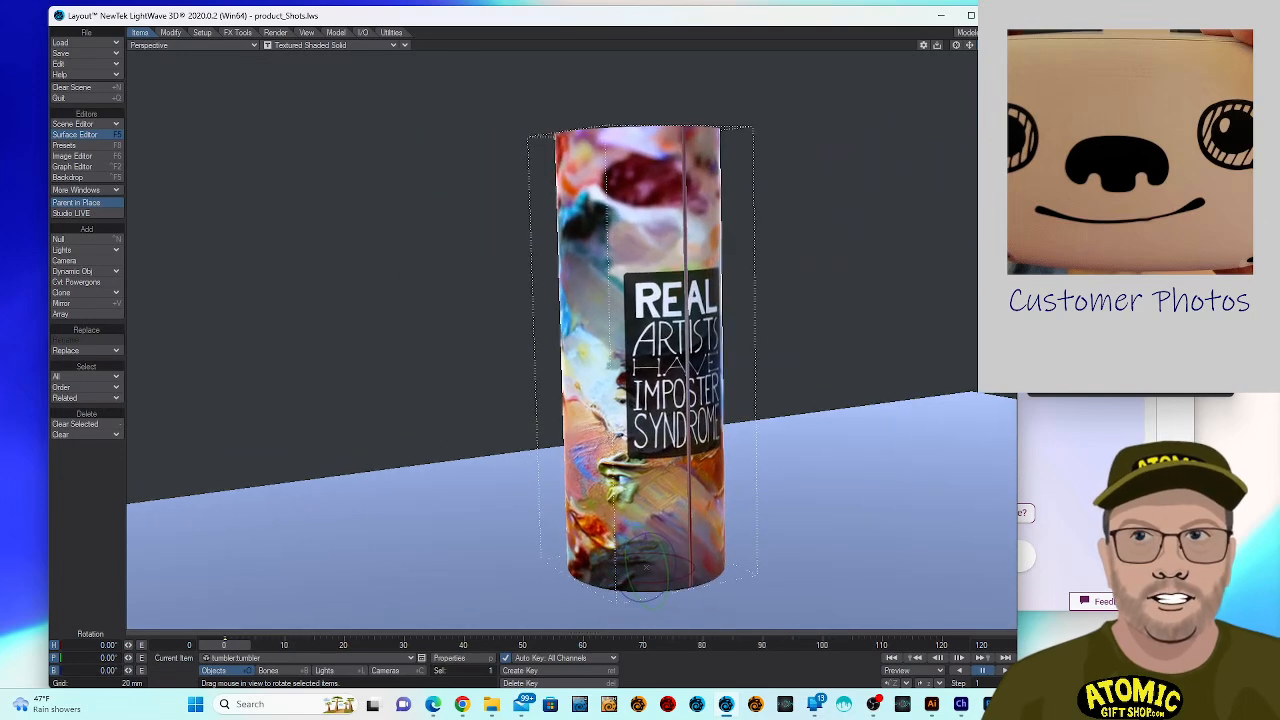